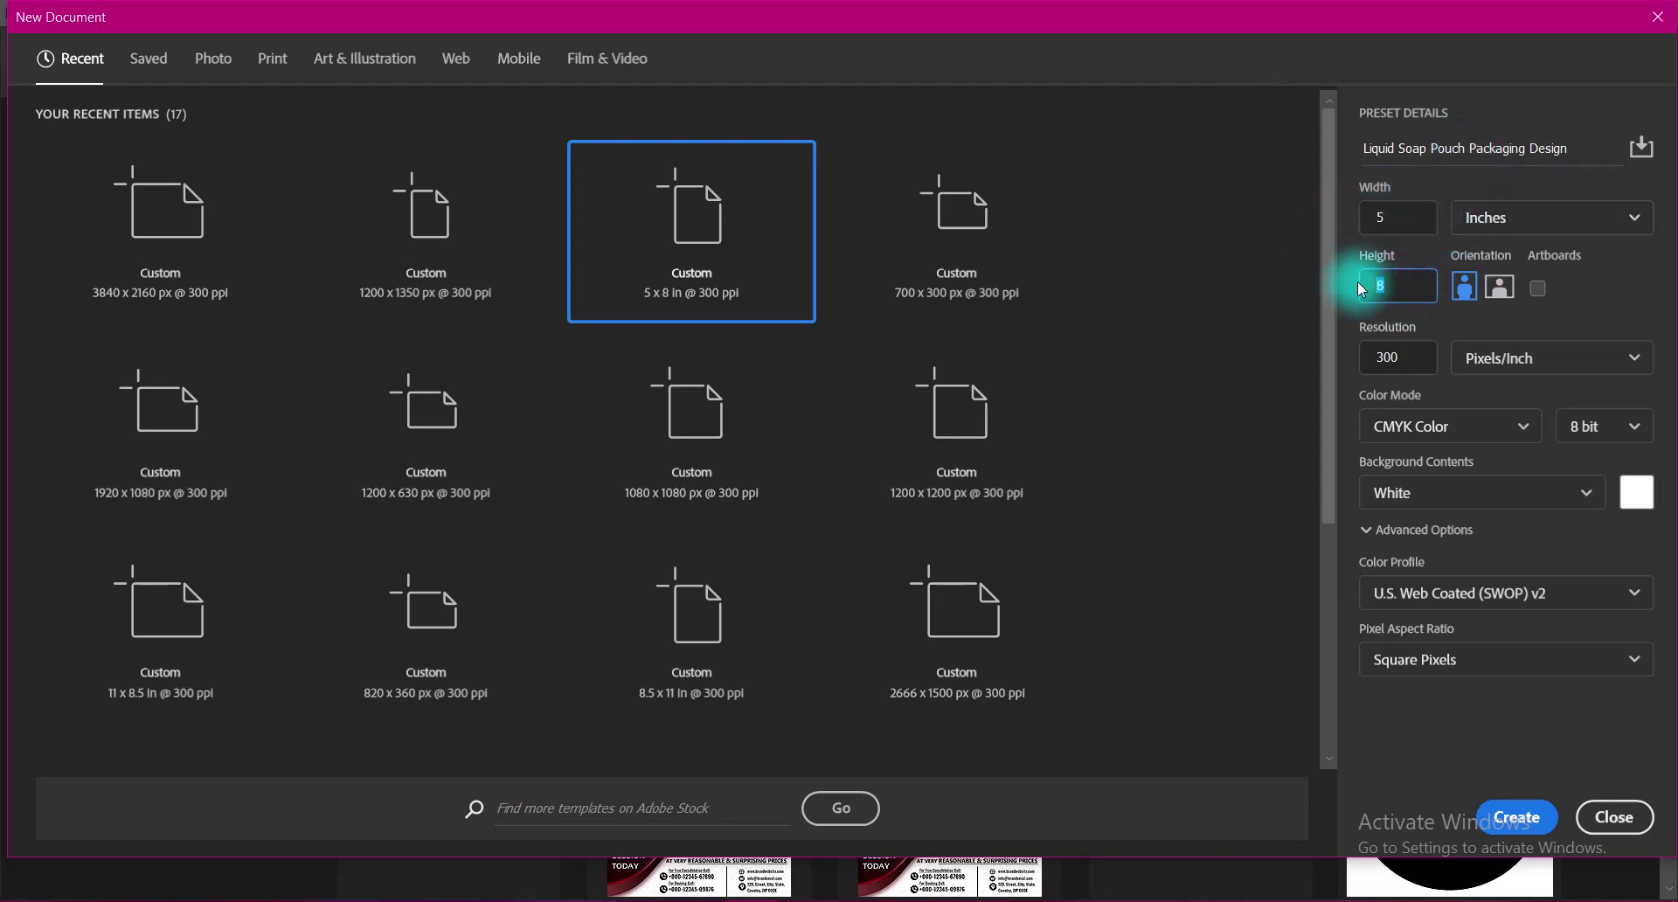
- Create a 5 × 8 inch, 300 ppi CMYK document using the Working CMYK colour profile
click(1526, 225)
click(1446, 292)
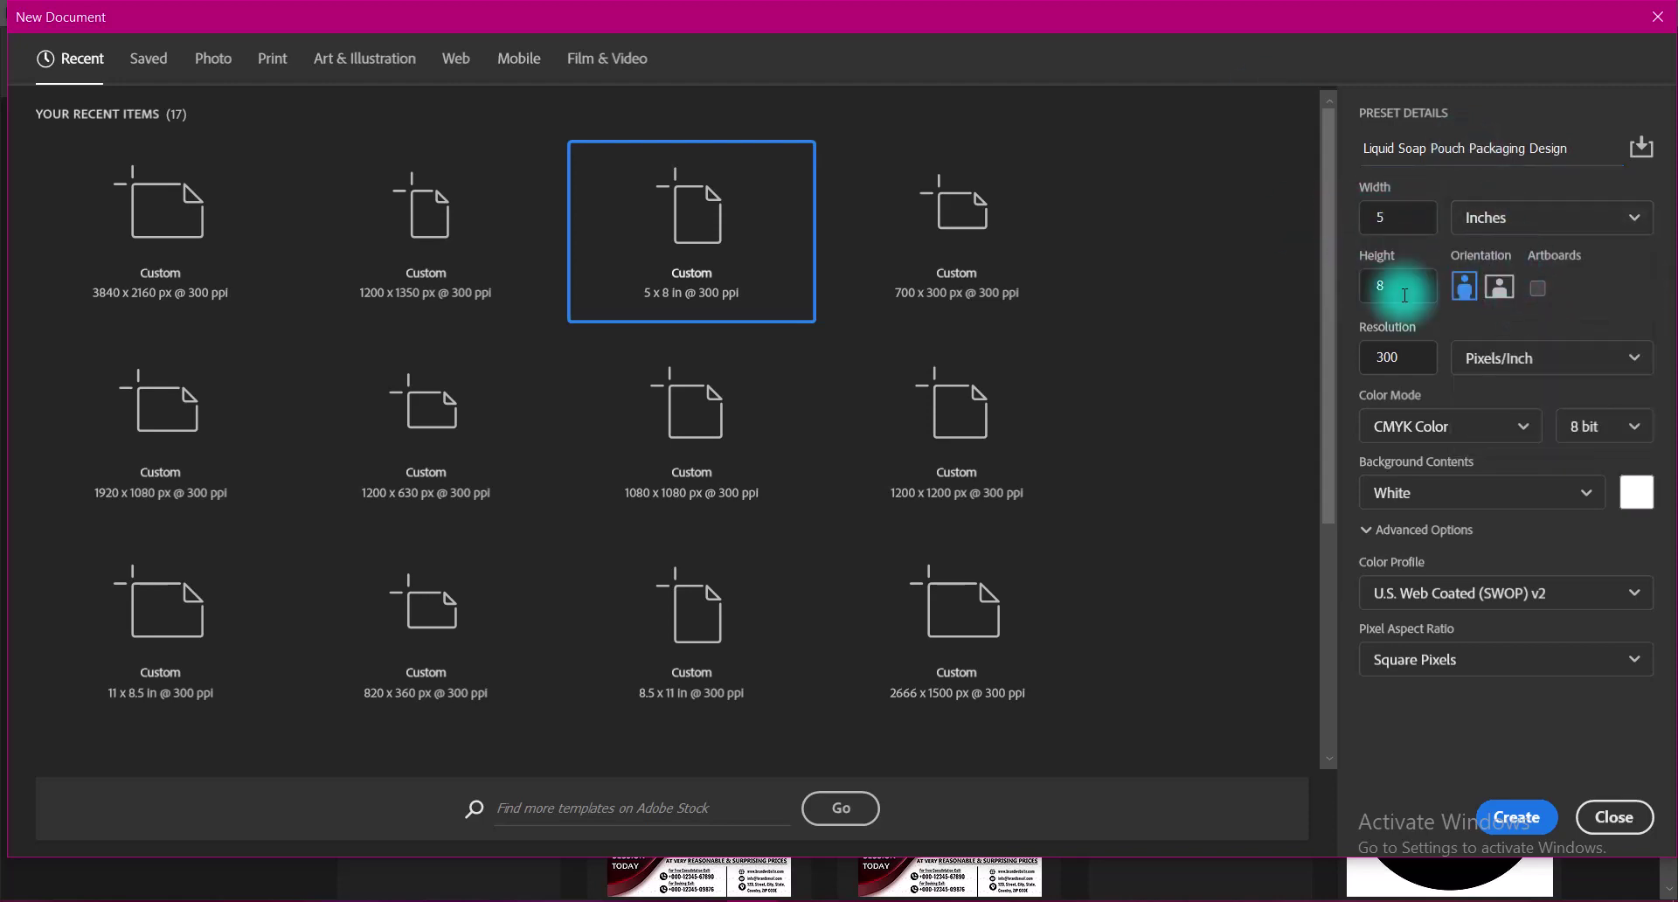
double_click(1401, 357)
click(1407, 426)
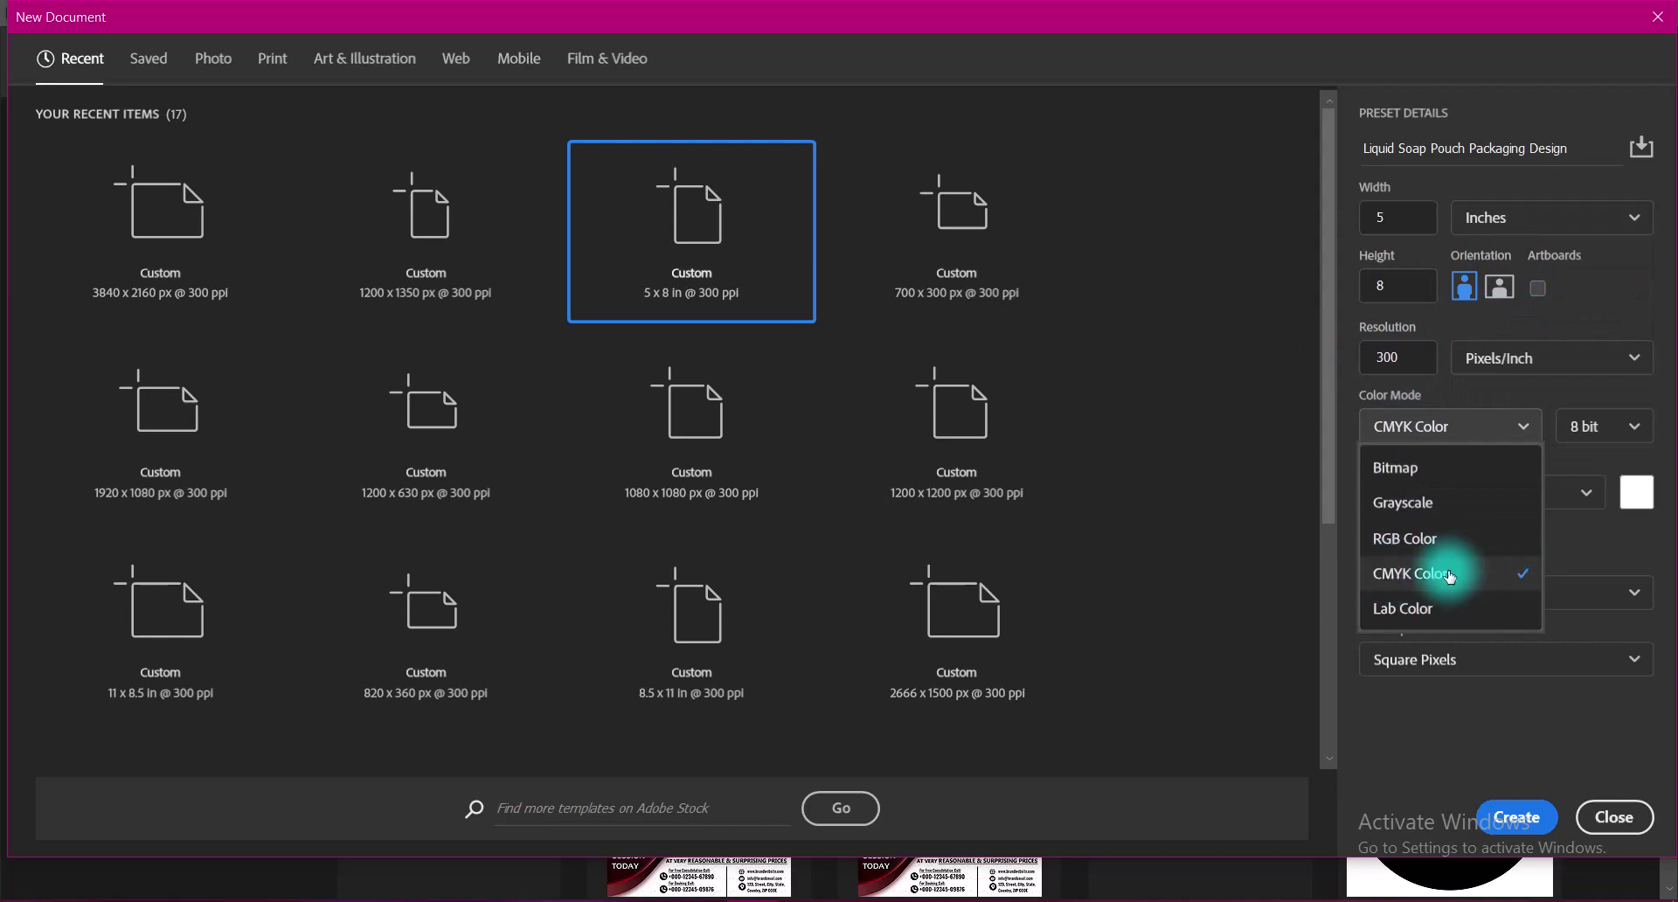
click(1398, 569)
click(1453, 603)
click(1447, 428)
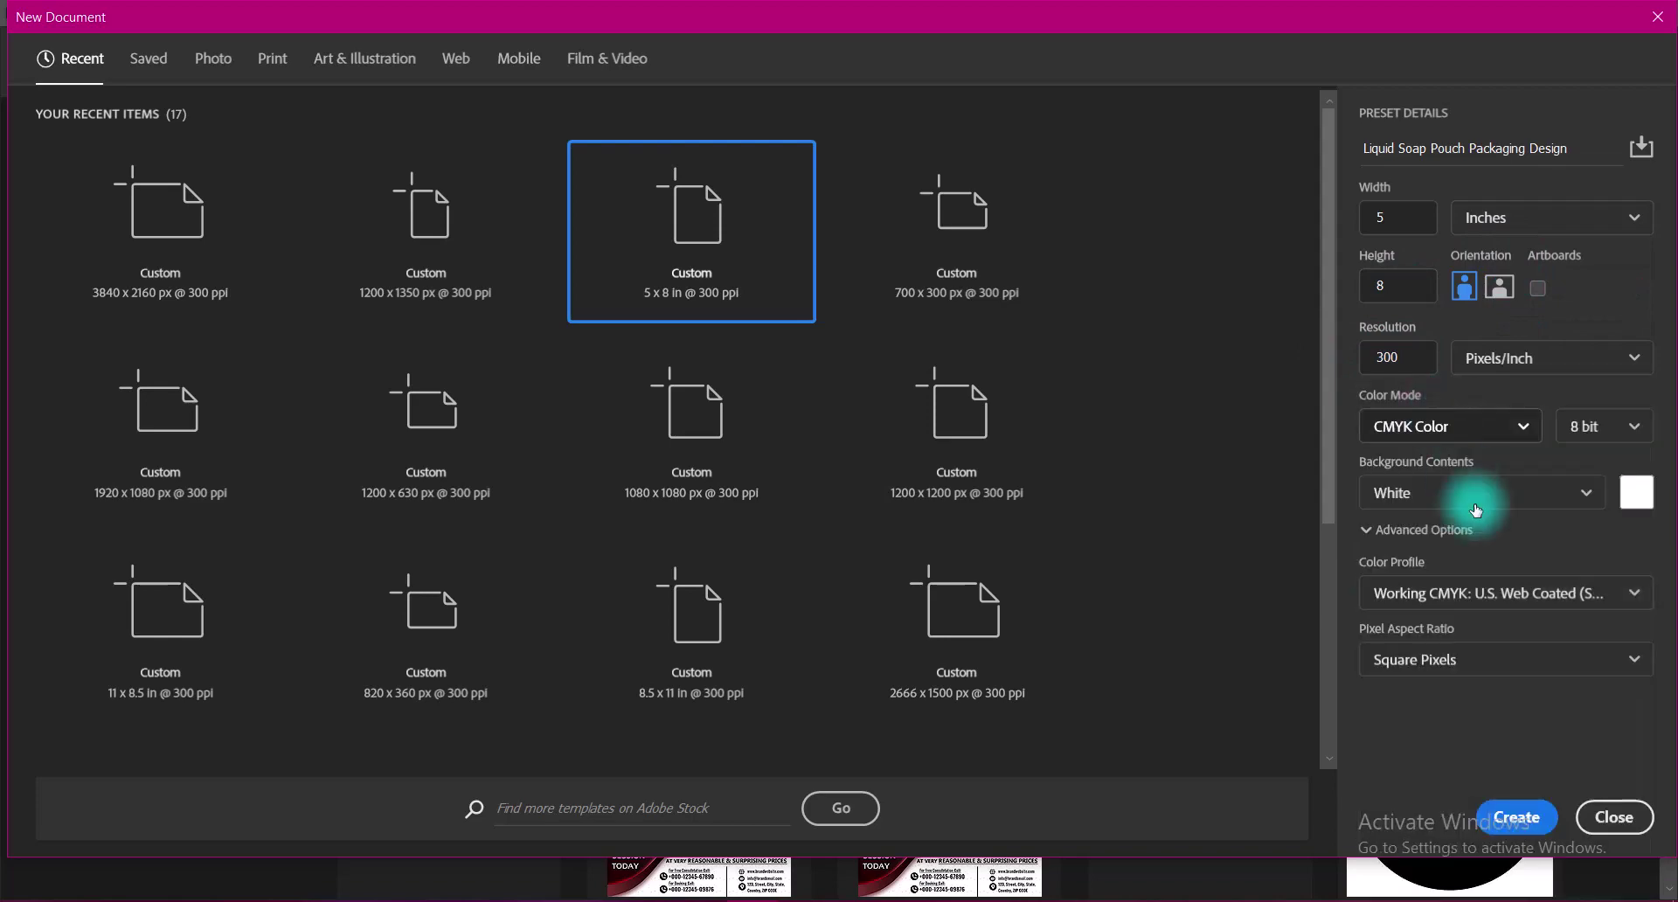
click(1528, 822)
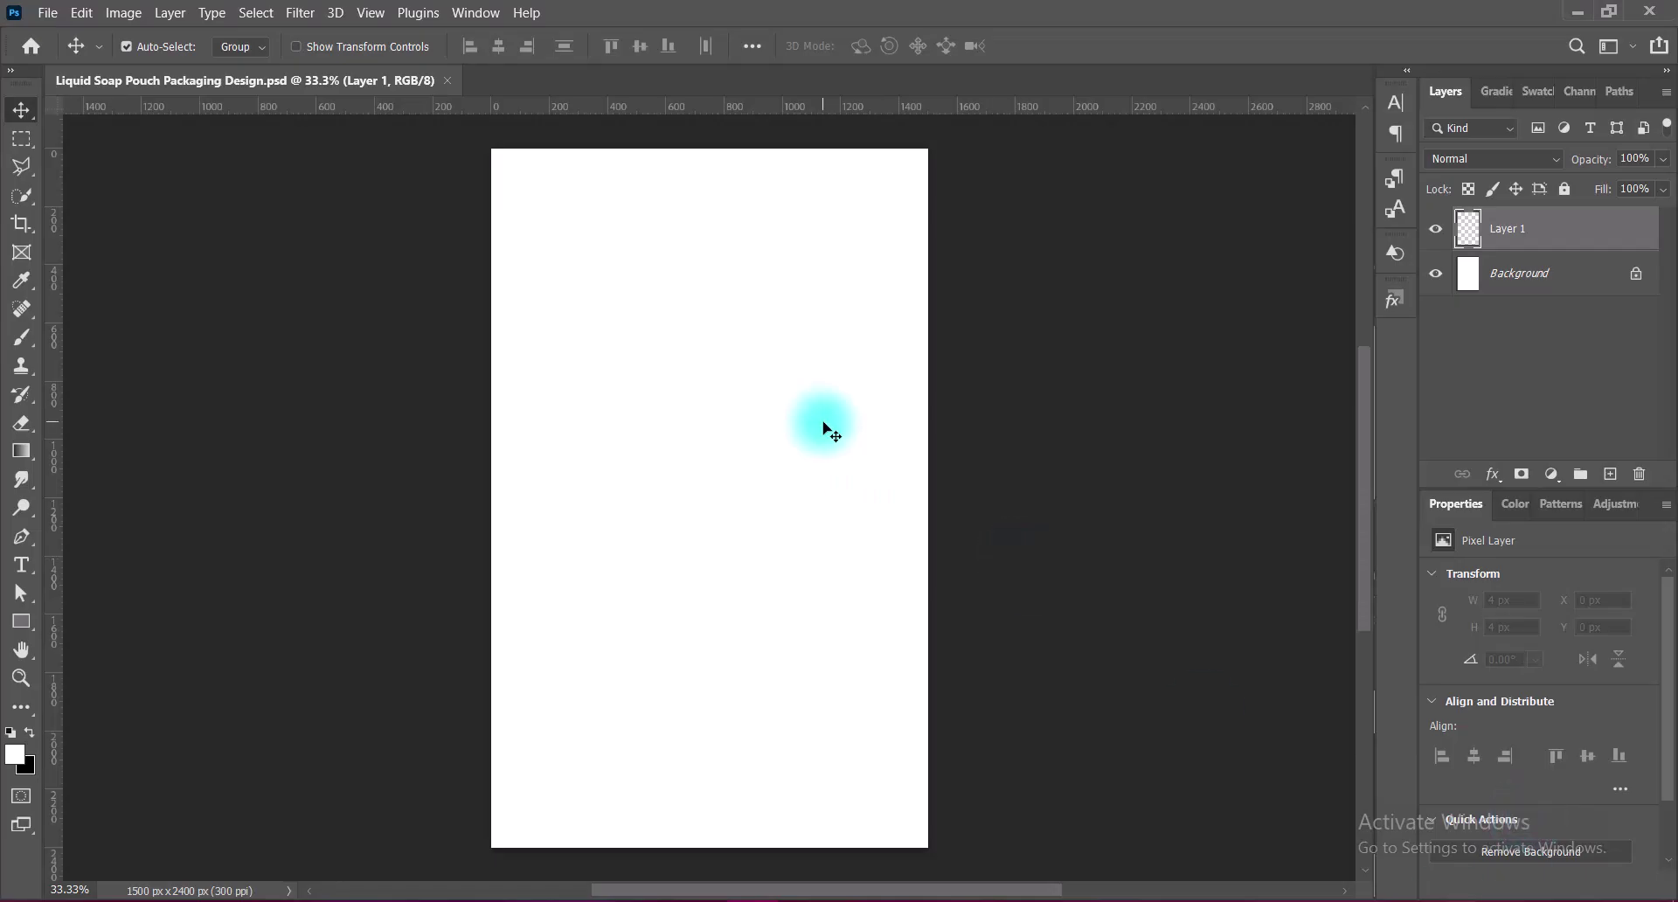
- Draw a white rectangle covering the whole page, centre it, and open its Layer Style
click(21, 620)
click(92, 620)
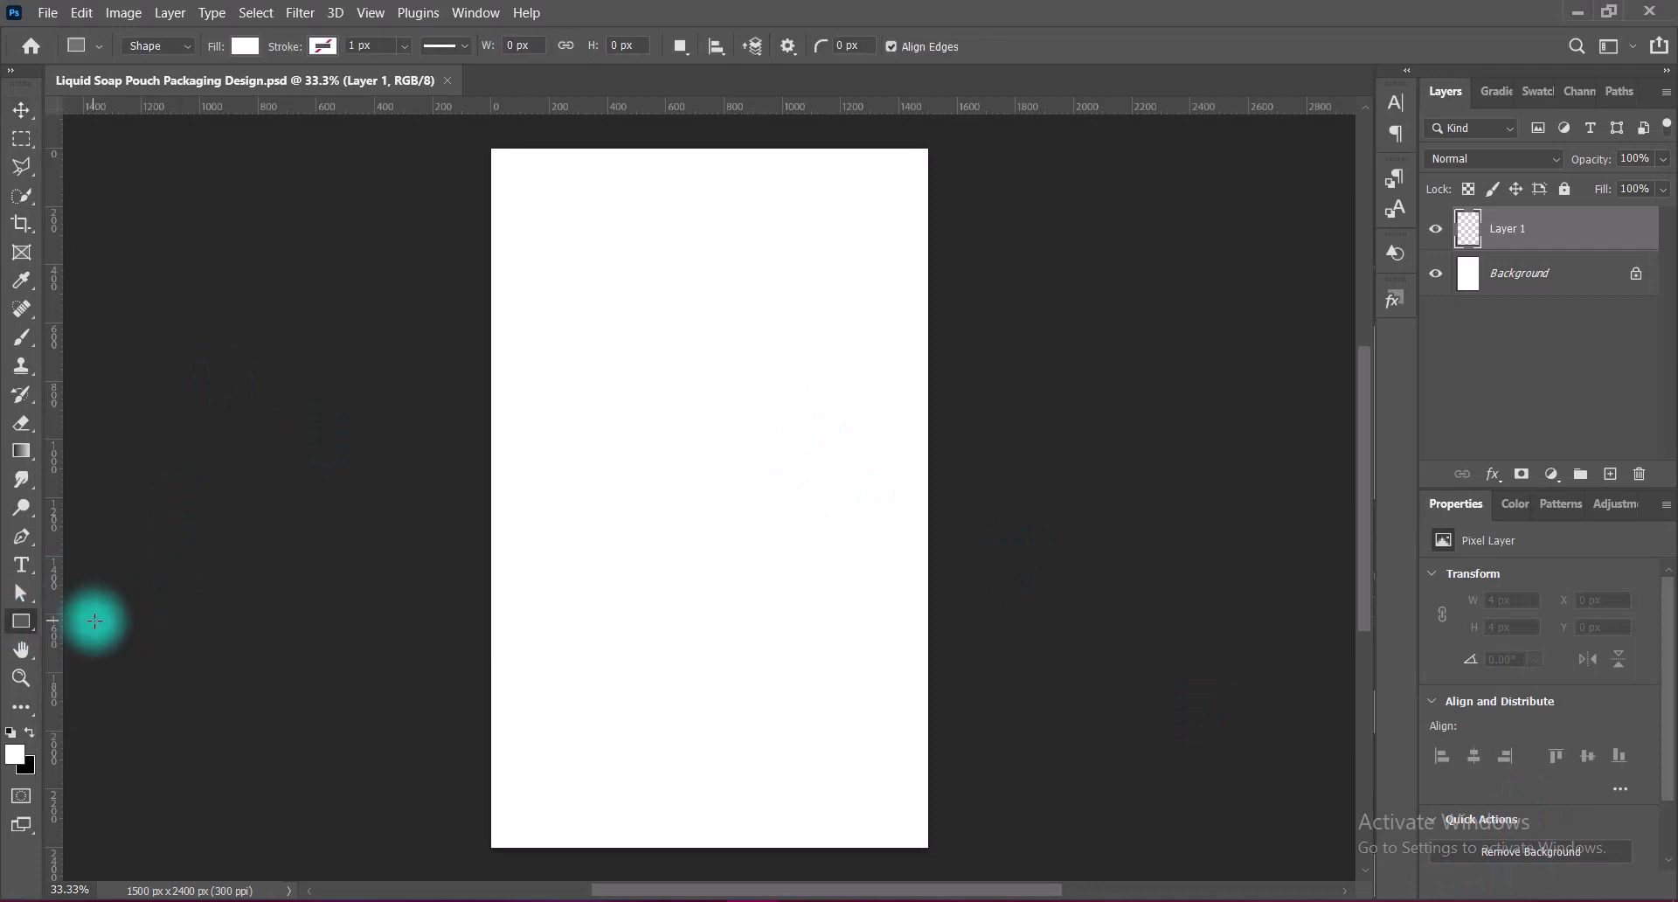
drag(480, 141, 937, 854)
click(21, 110)
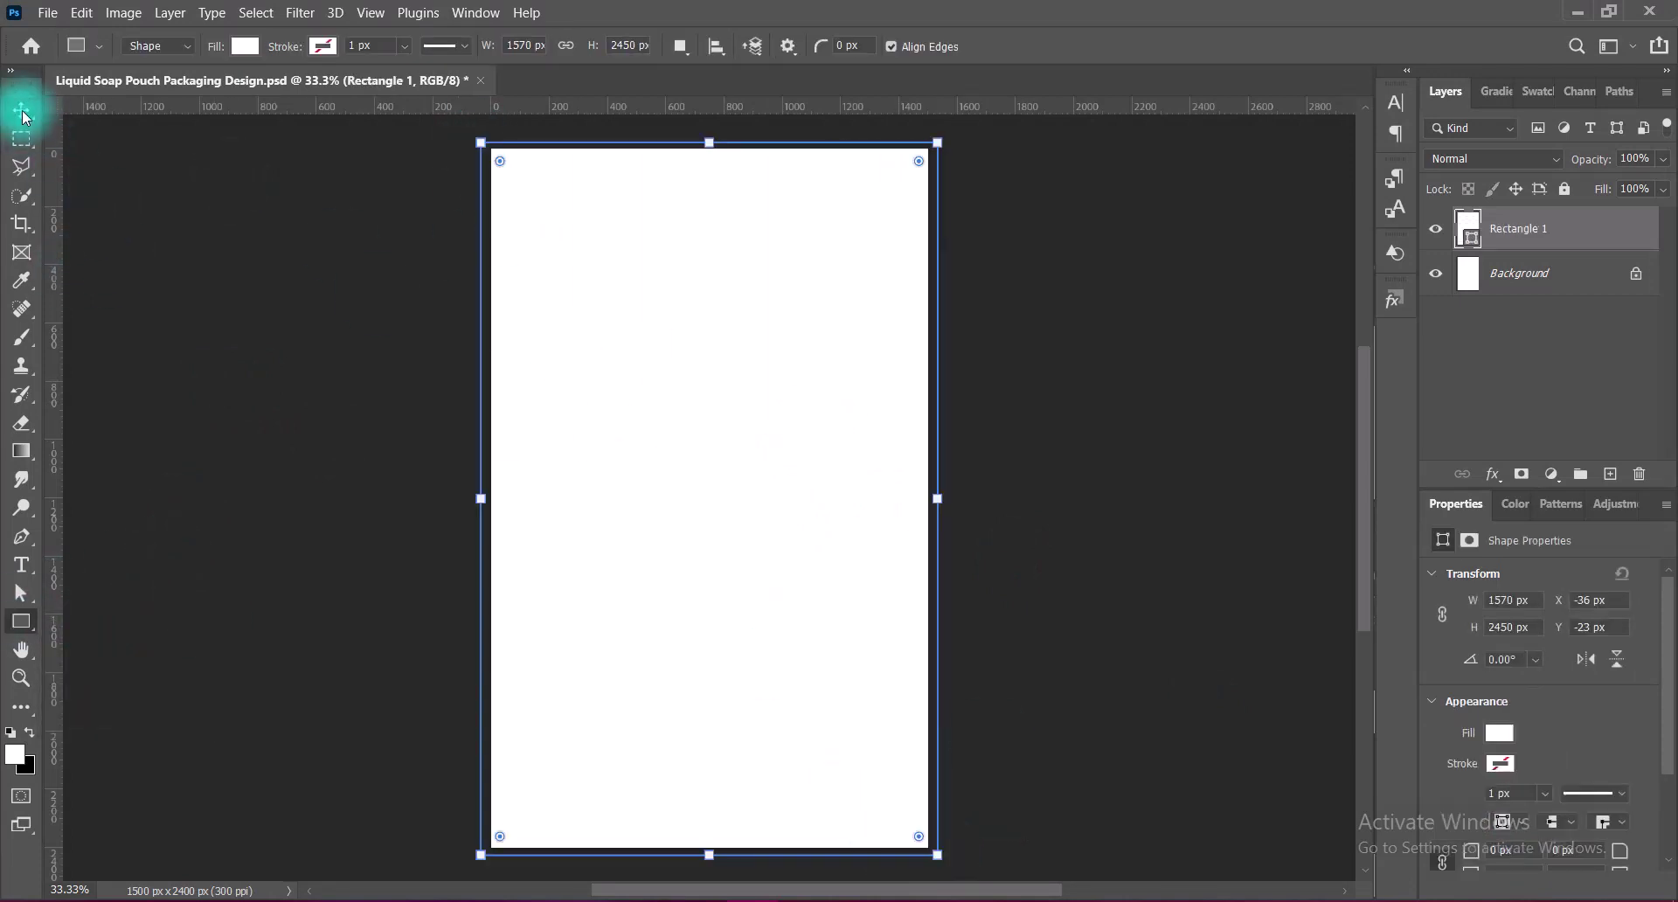
drag(730, 491, 719, 497)
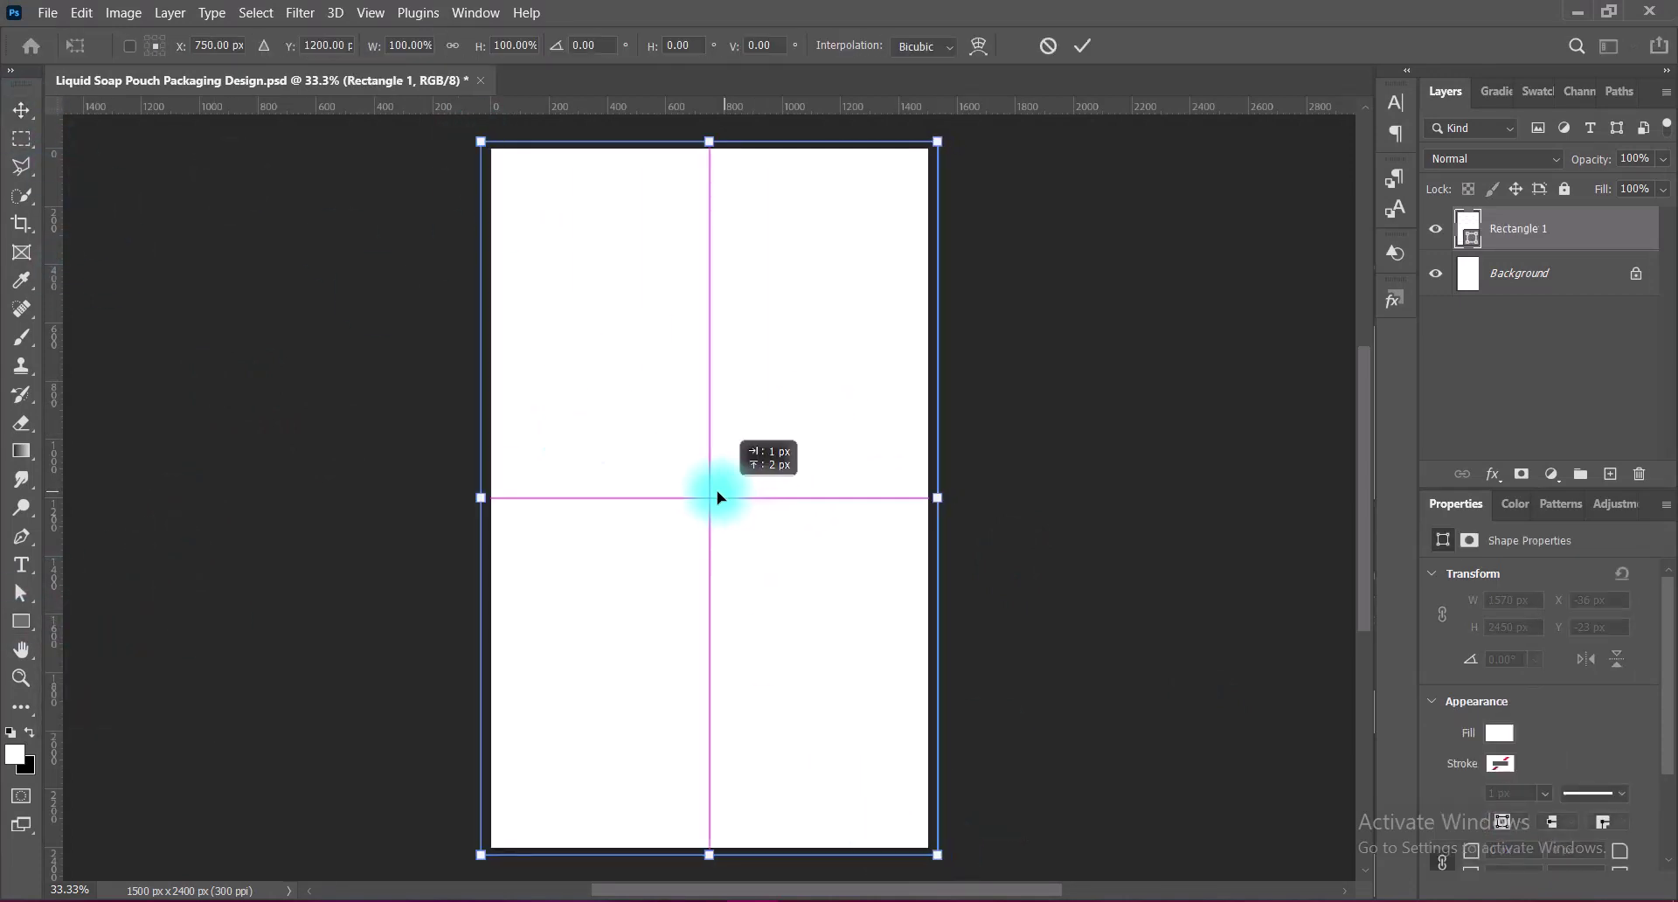
double_click(1538, 229)
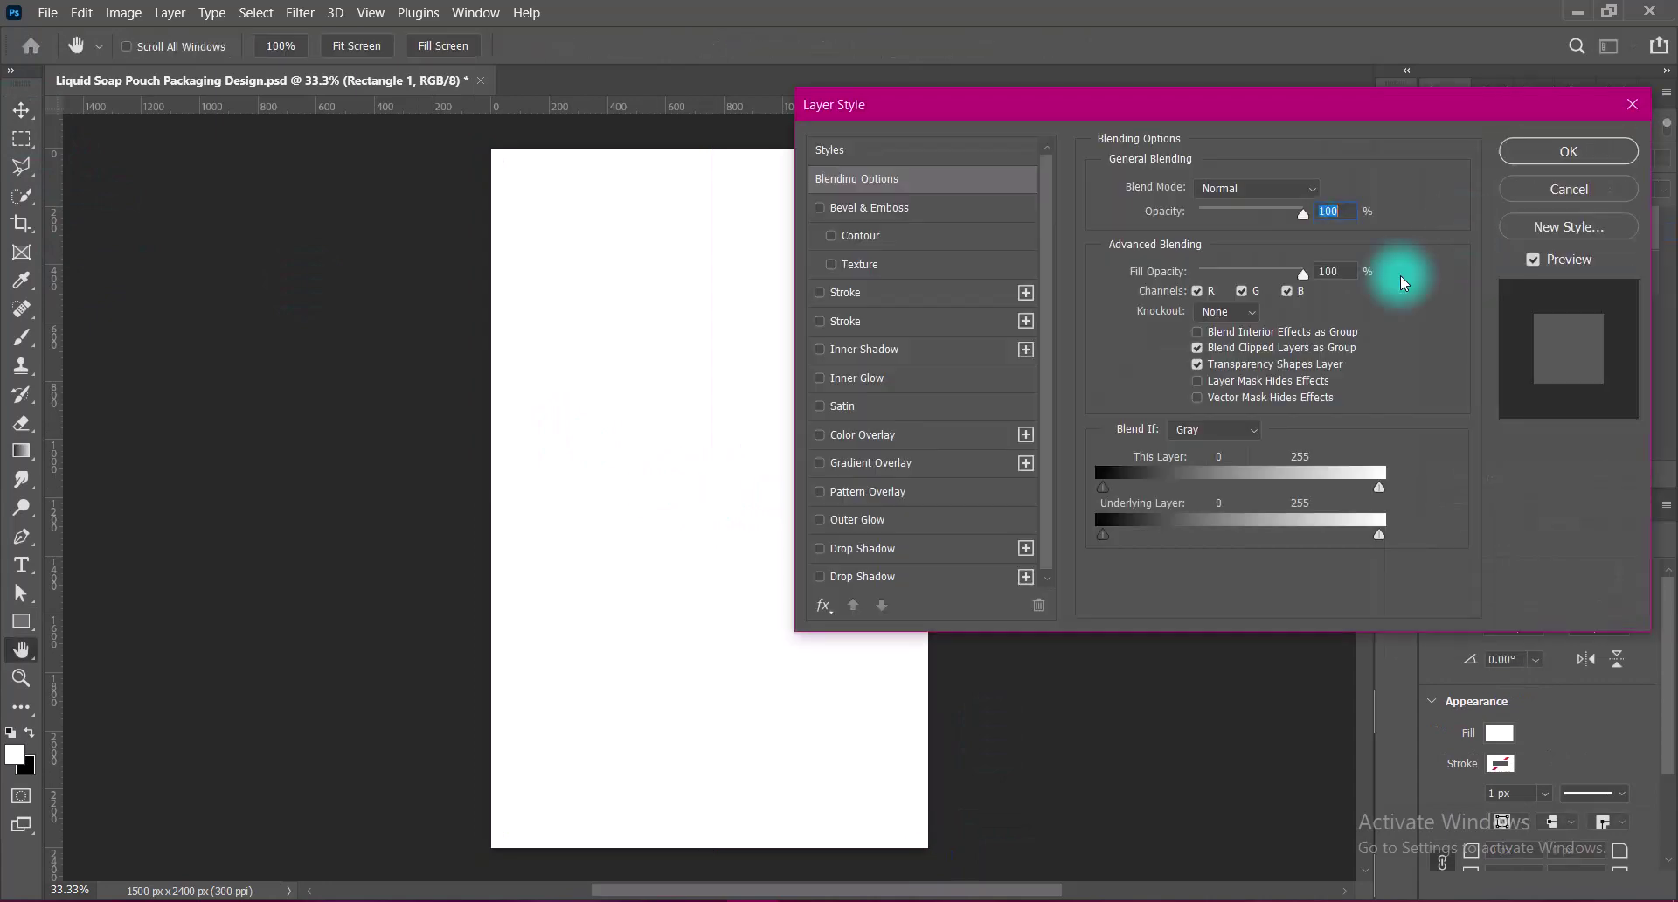
- Enable a Gradient Overlay on the rectangle with the Diamond style
click(820, 463)
click(1241, 266)
click(1241, 300)
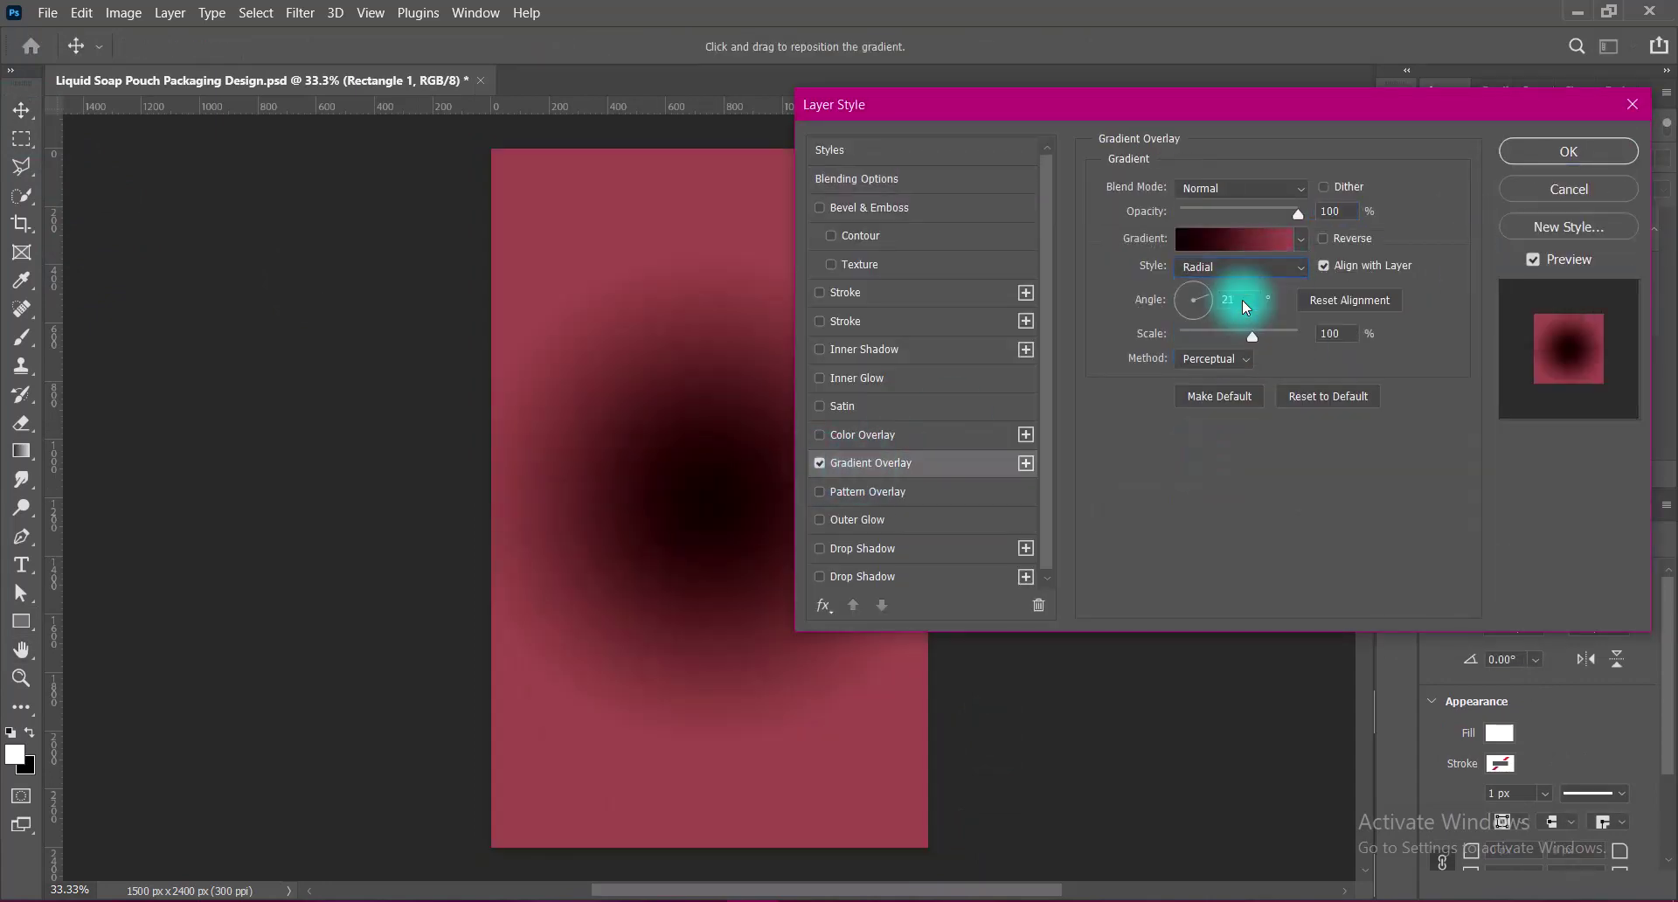
click(1232, 267)
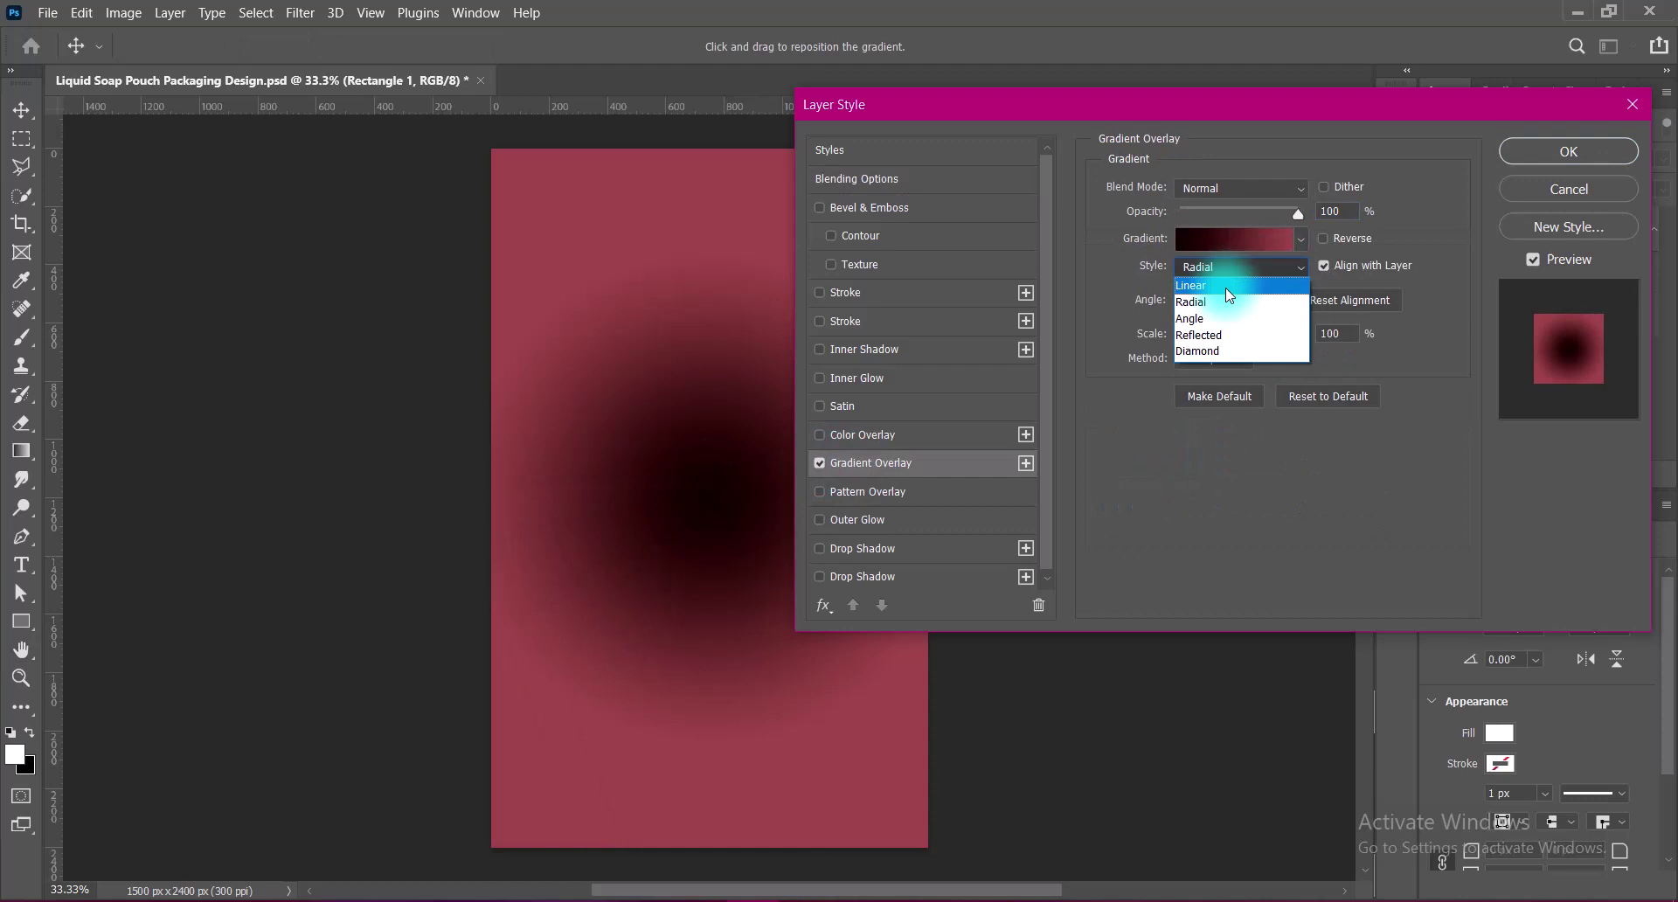
click(1213, 349)
- Apply the peach-to-blue preset from the Purples gradient group to the overlay
click(1302, 238)
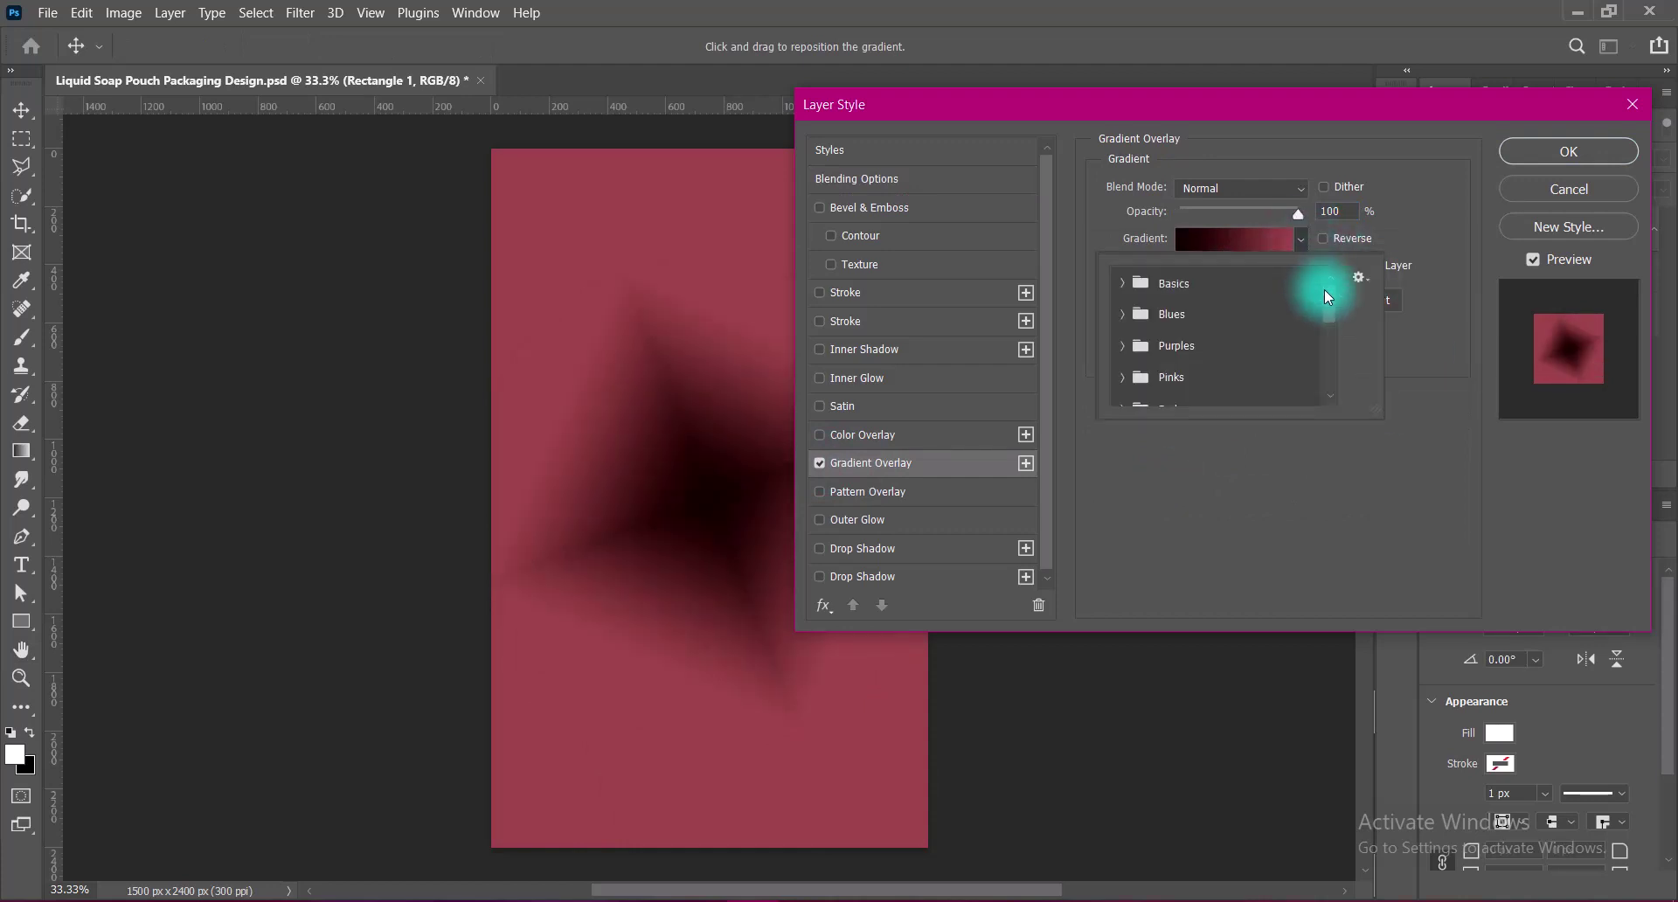
click(1123, 303)
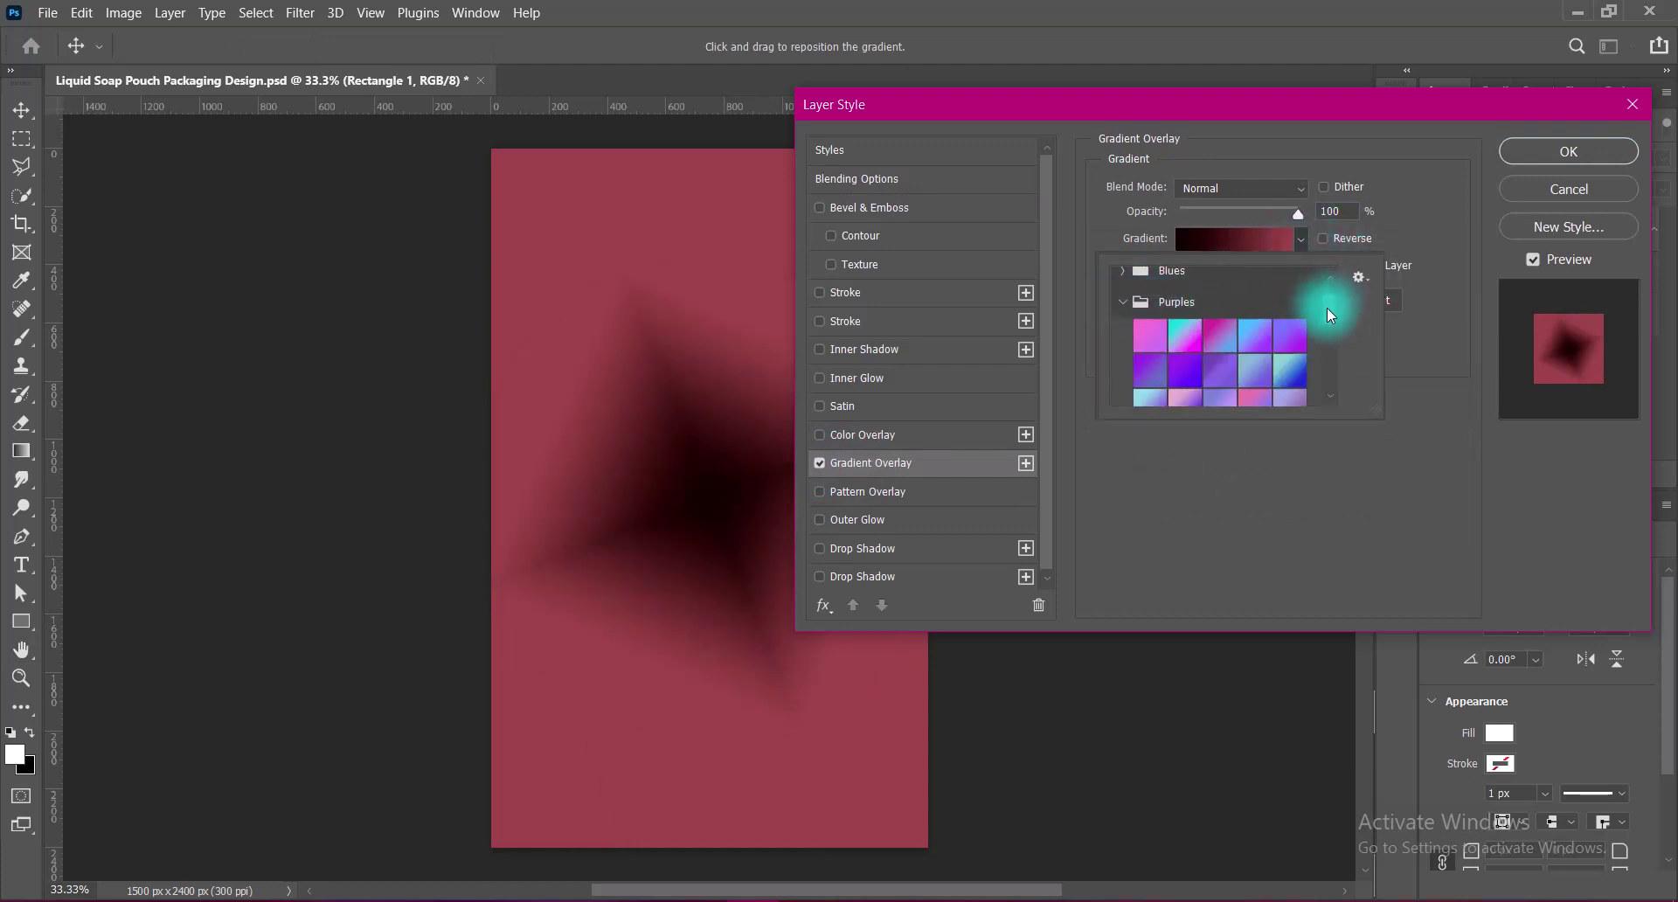
scroll(1329, 315, down, 2)
click(1148, 372)
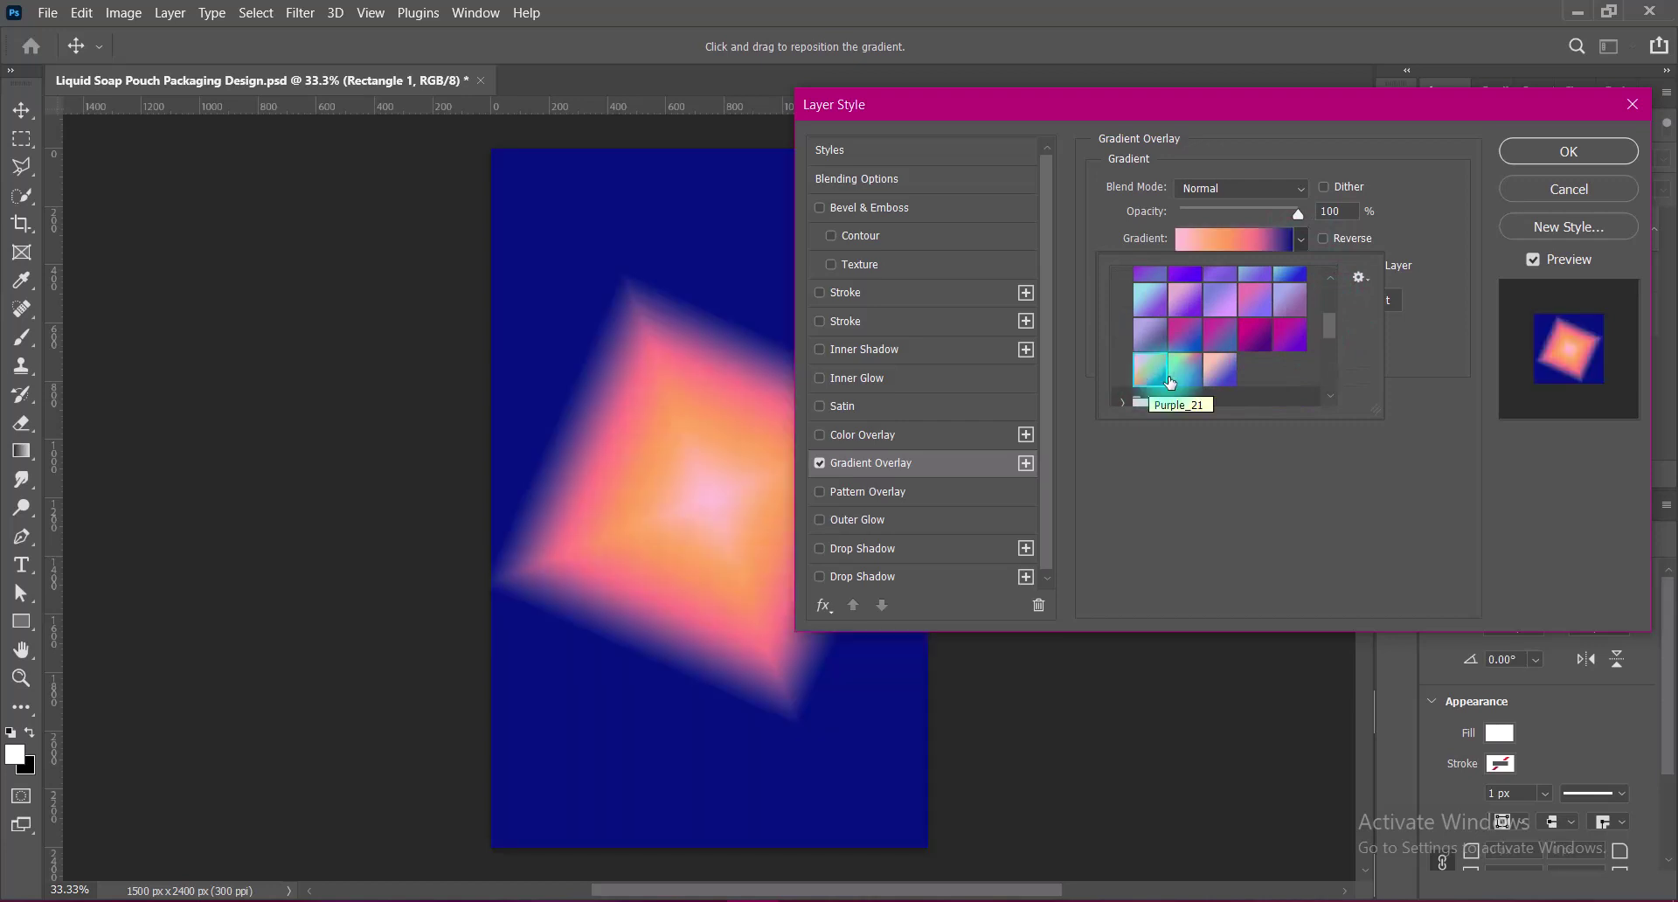
click(1171, 381)
click(1191, 375)
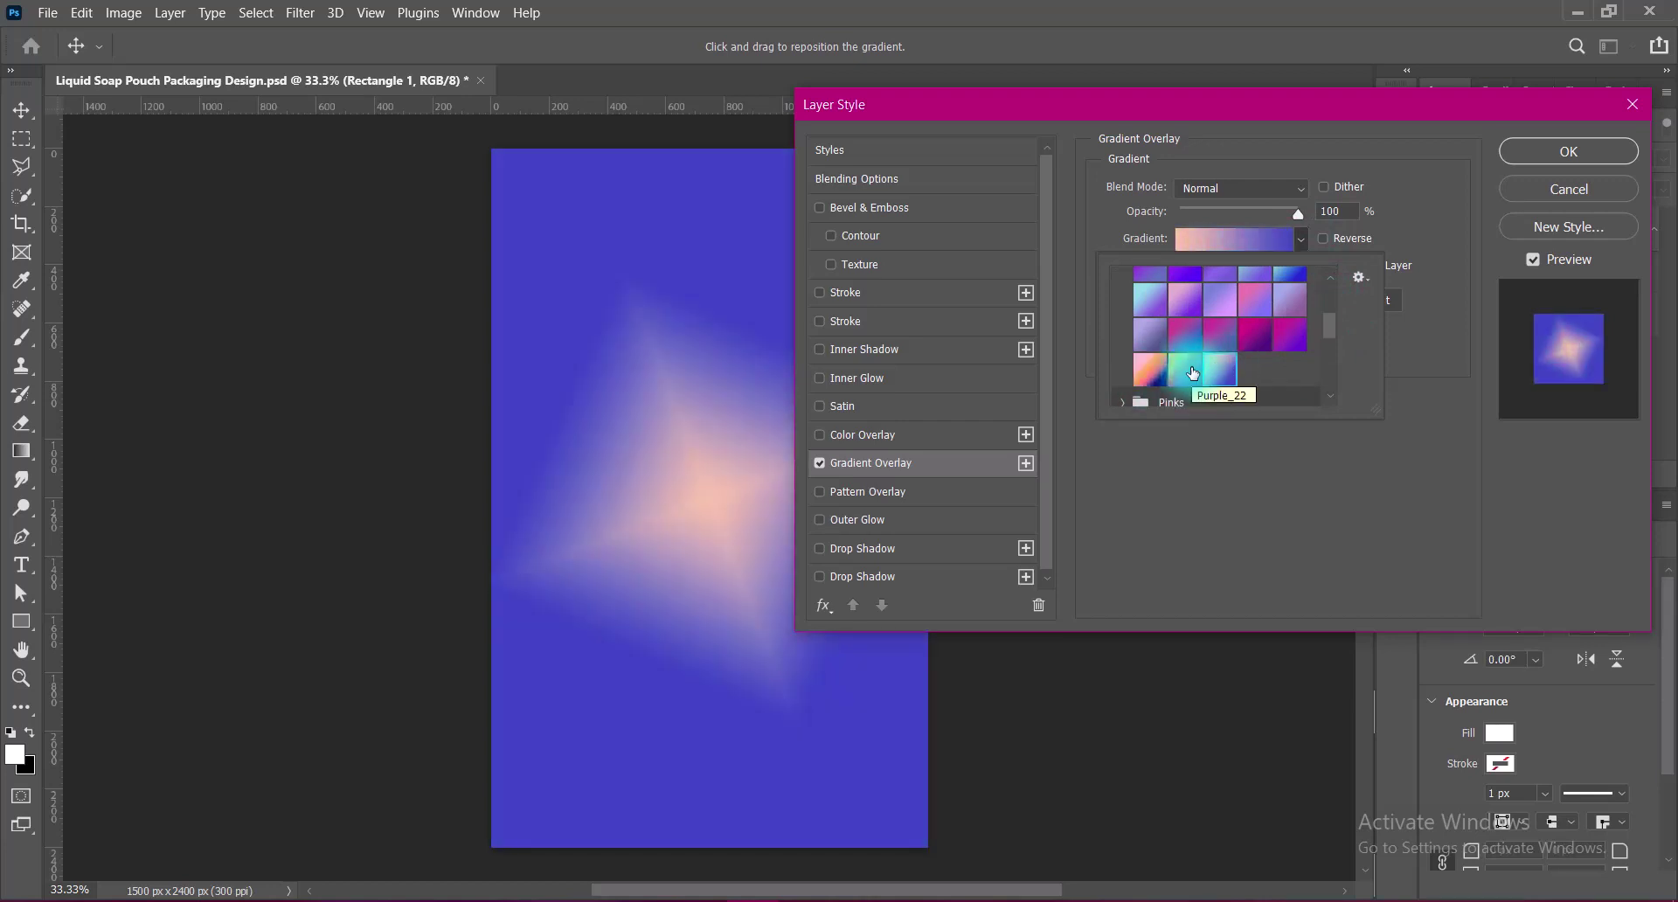
drag(1333, 327, 1330, 330)
click(1182, 278)
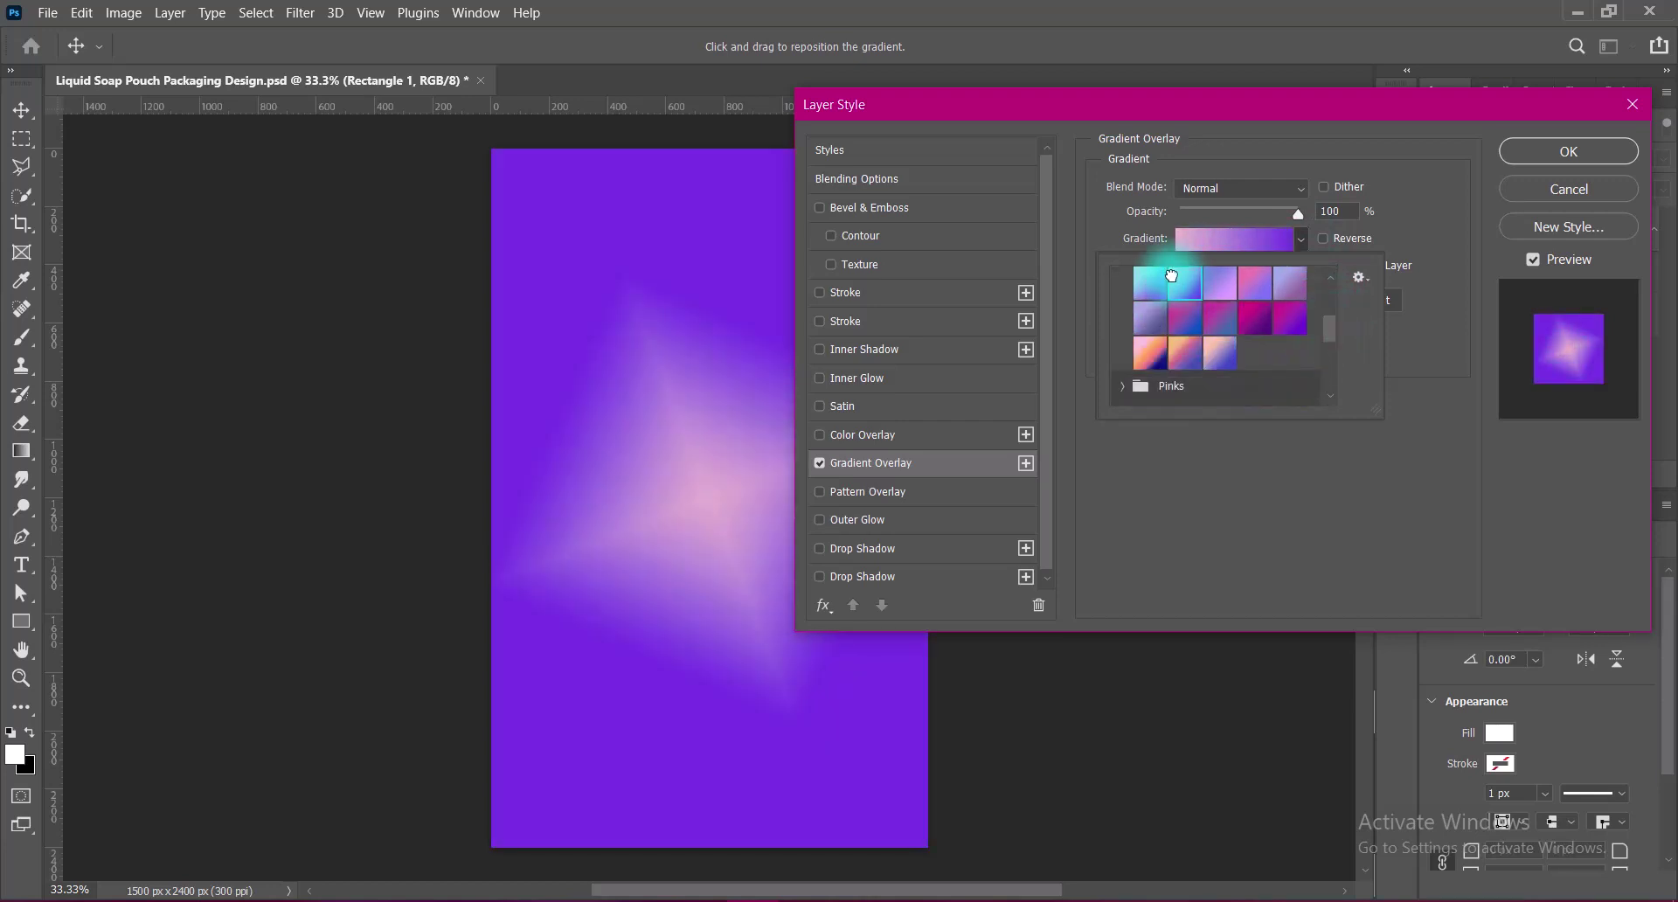
click(1217, 280)
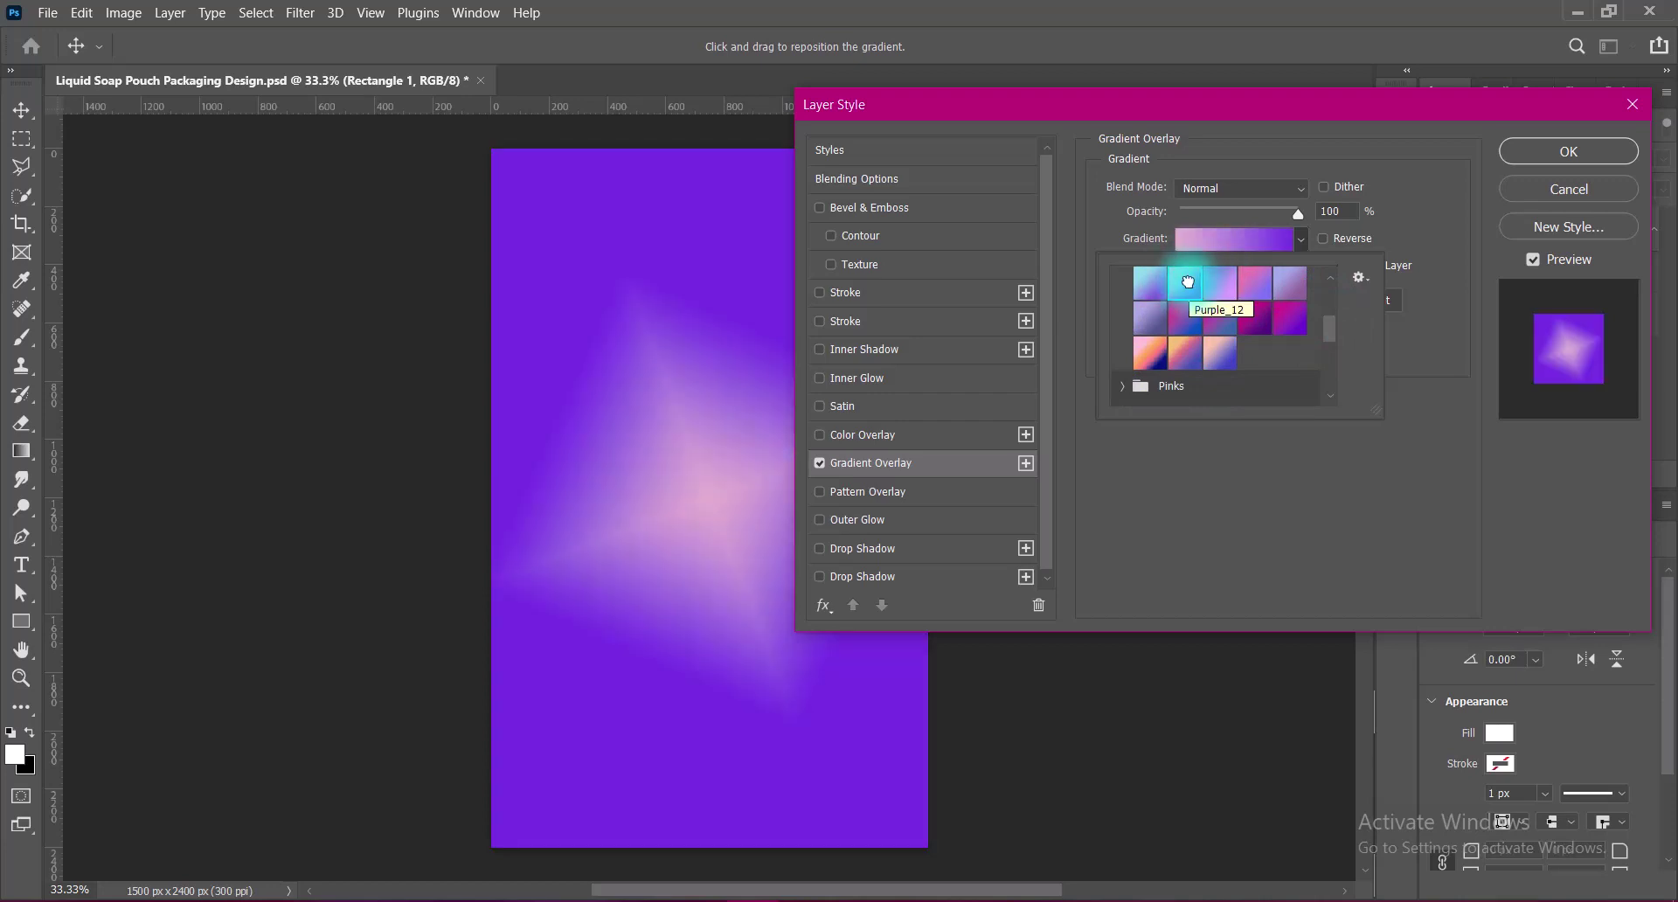
click(1221, 352)
click(1222, 351)
click(1446, 368)
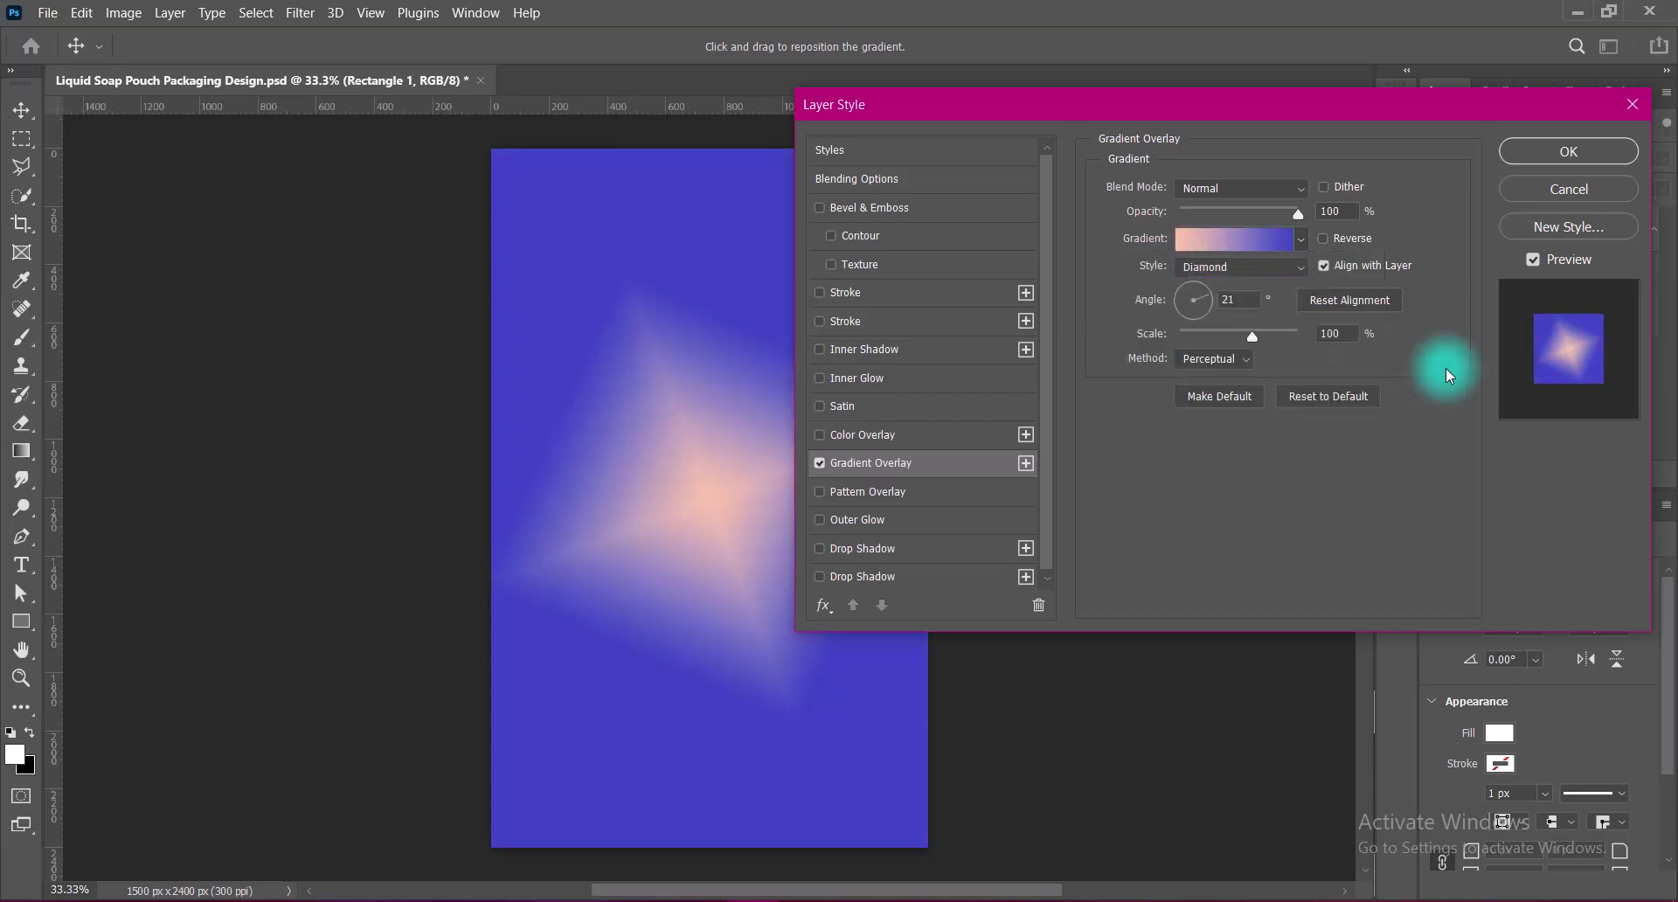
- Set the gradient angle to -21°, method to Classic, and scale to 135%
text(-21)
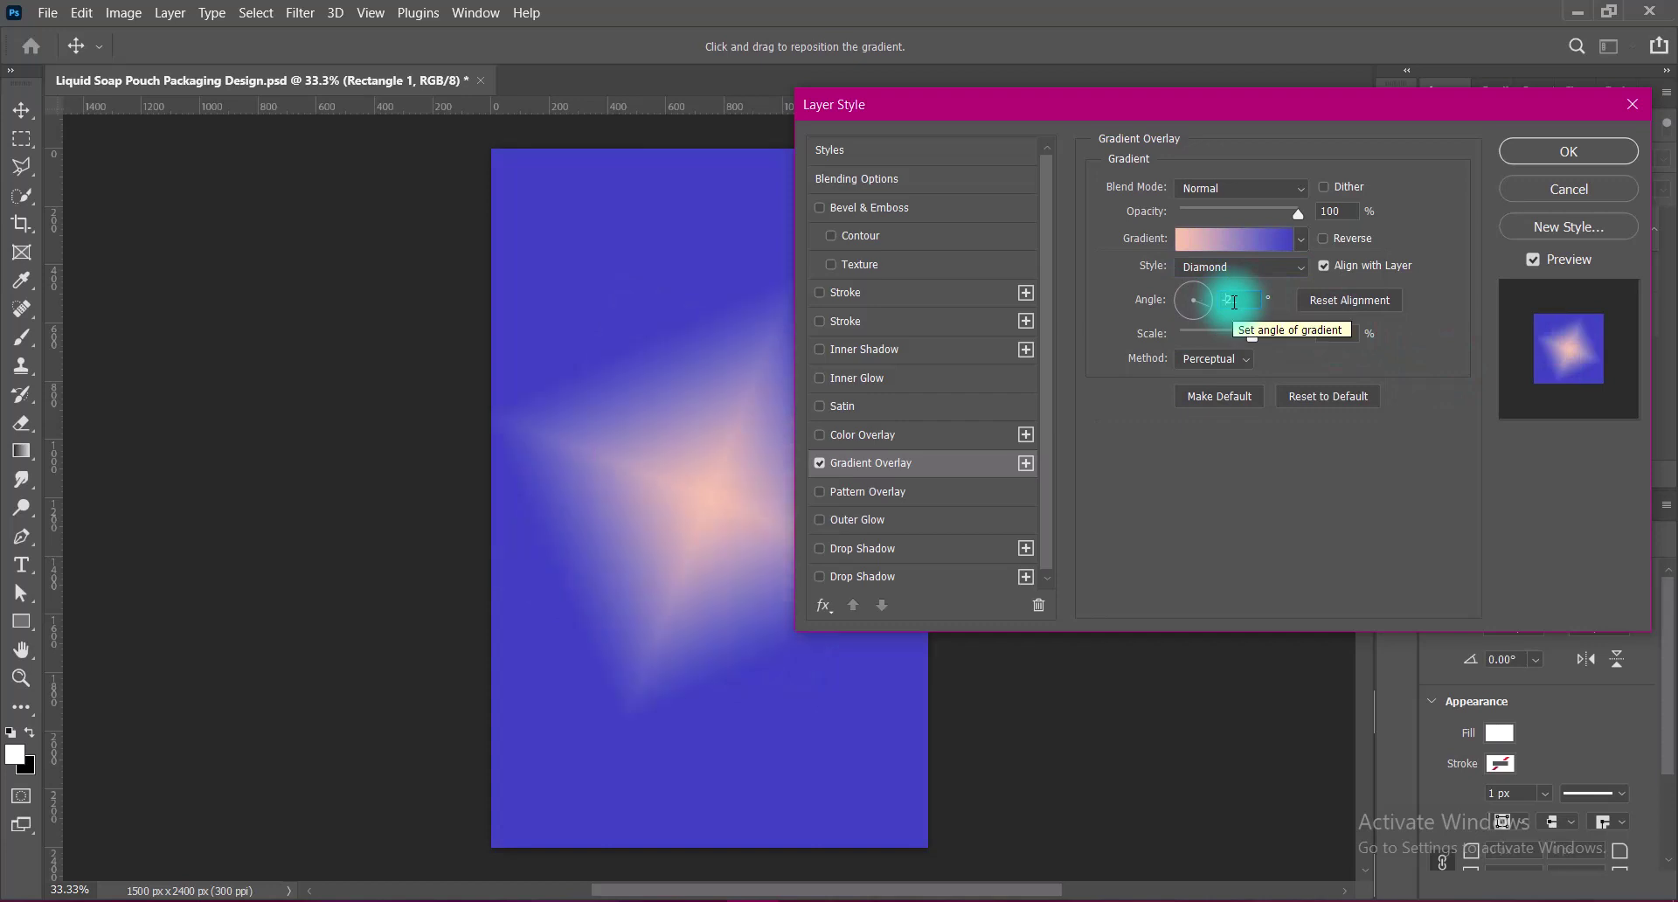
click(1215, 358)
click(1211, 417)
click(1221, 366)
click(1222, 387)
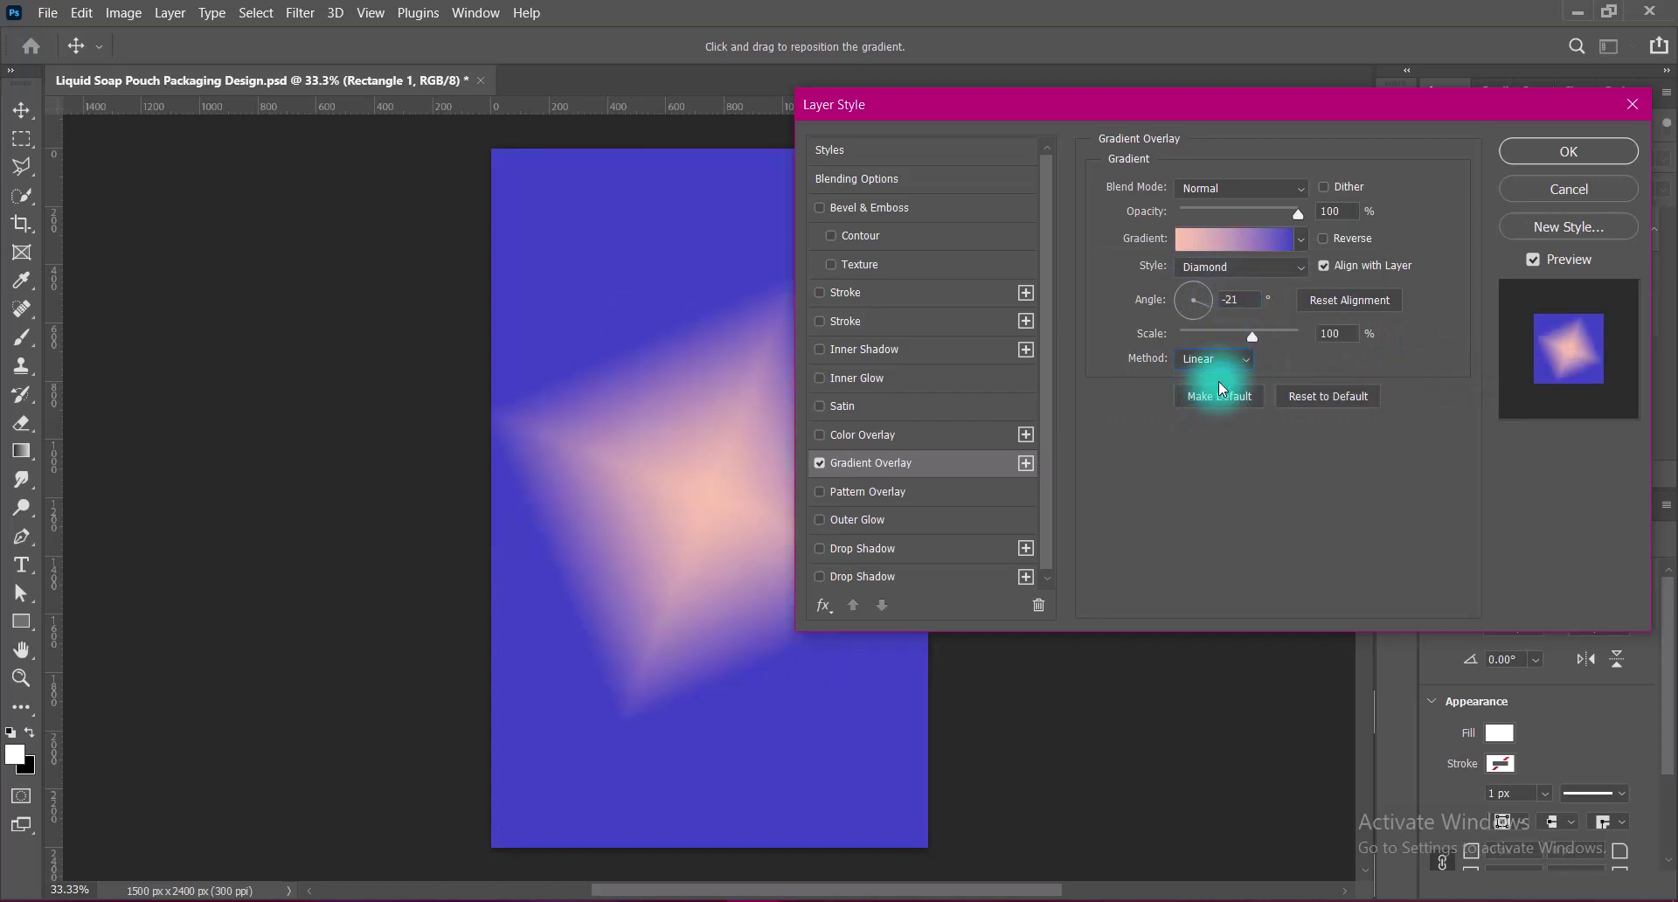
drag(1253, 338, 1280, 338)
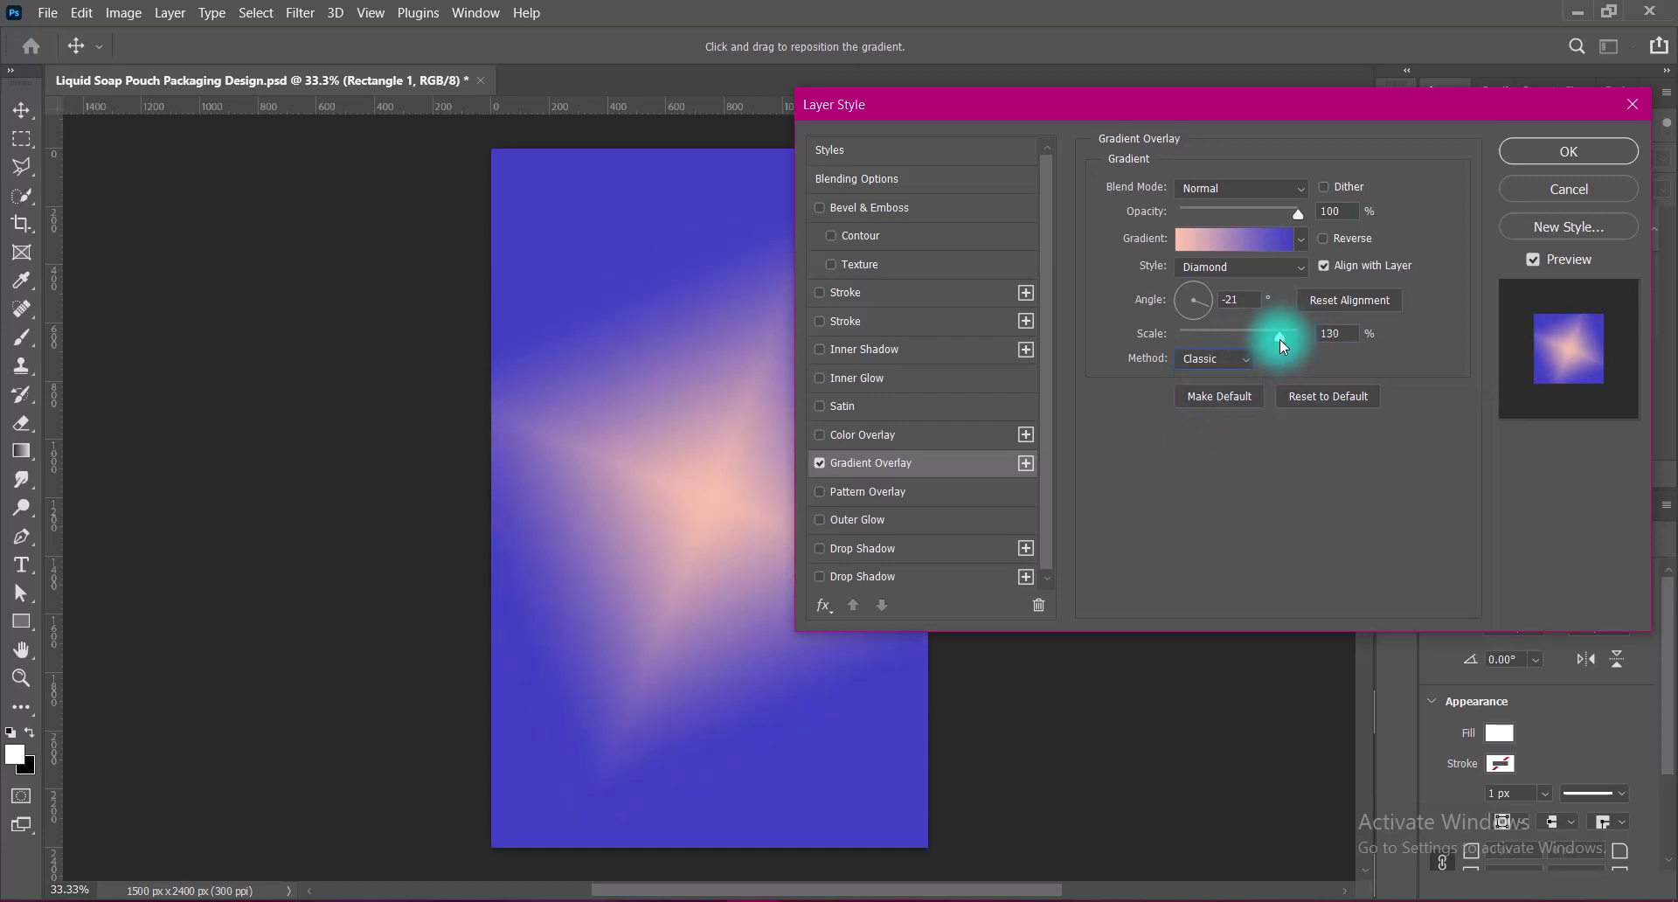
double_click(1332, 333)
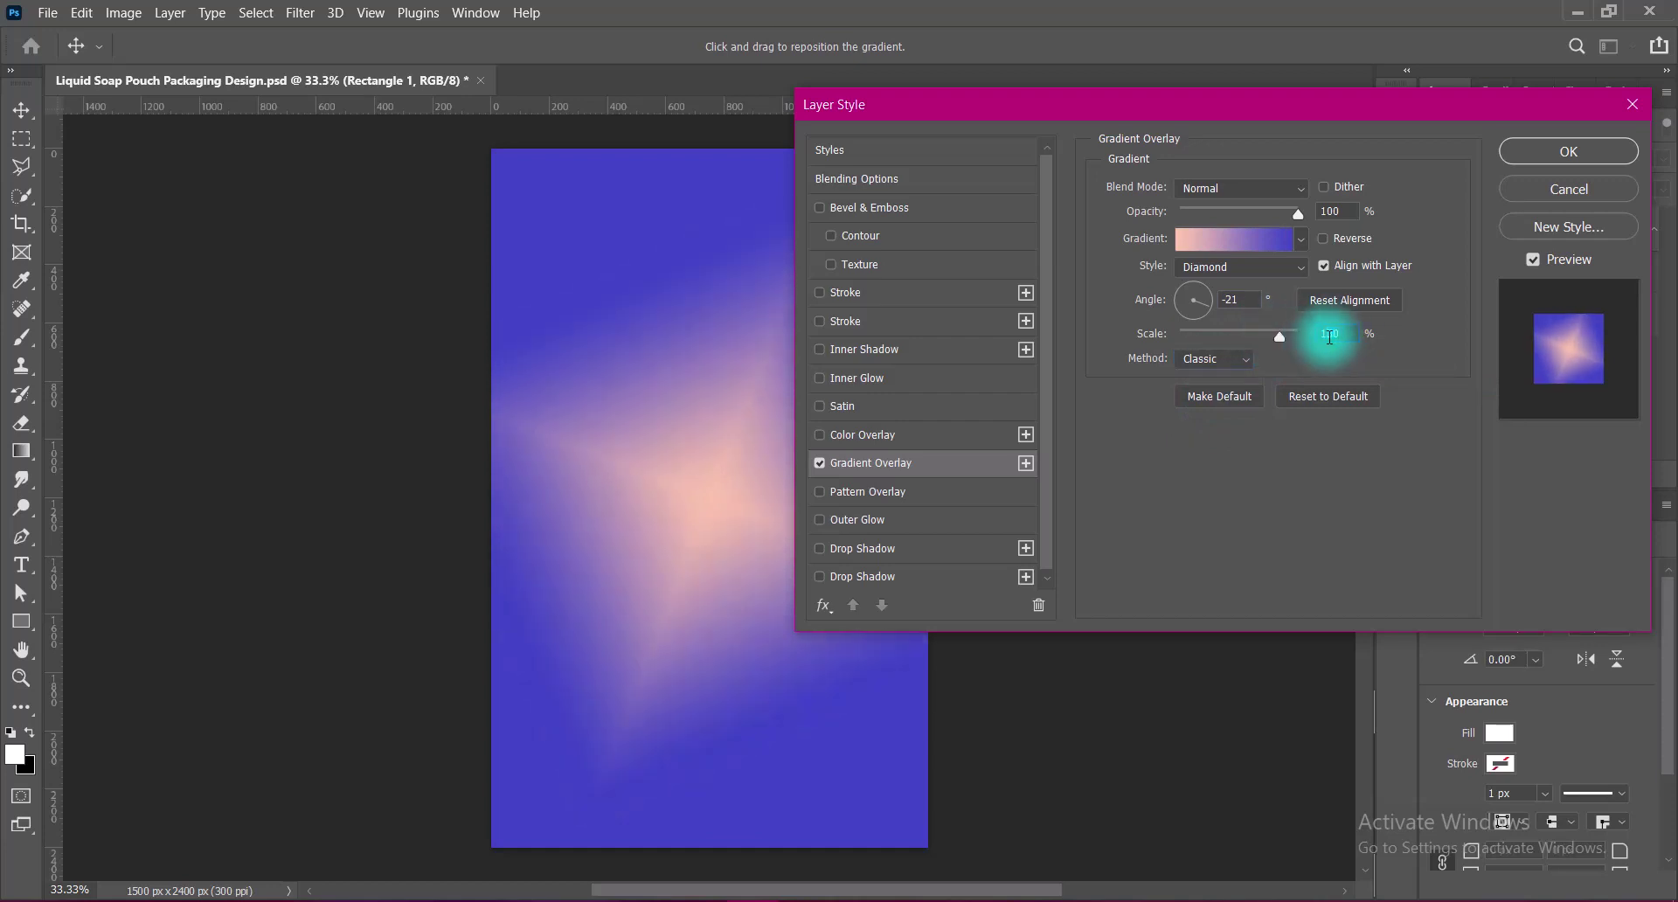
text(120)
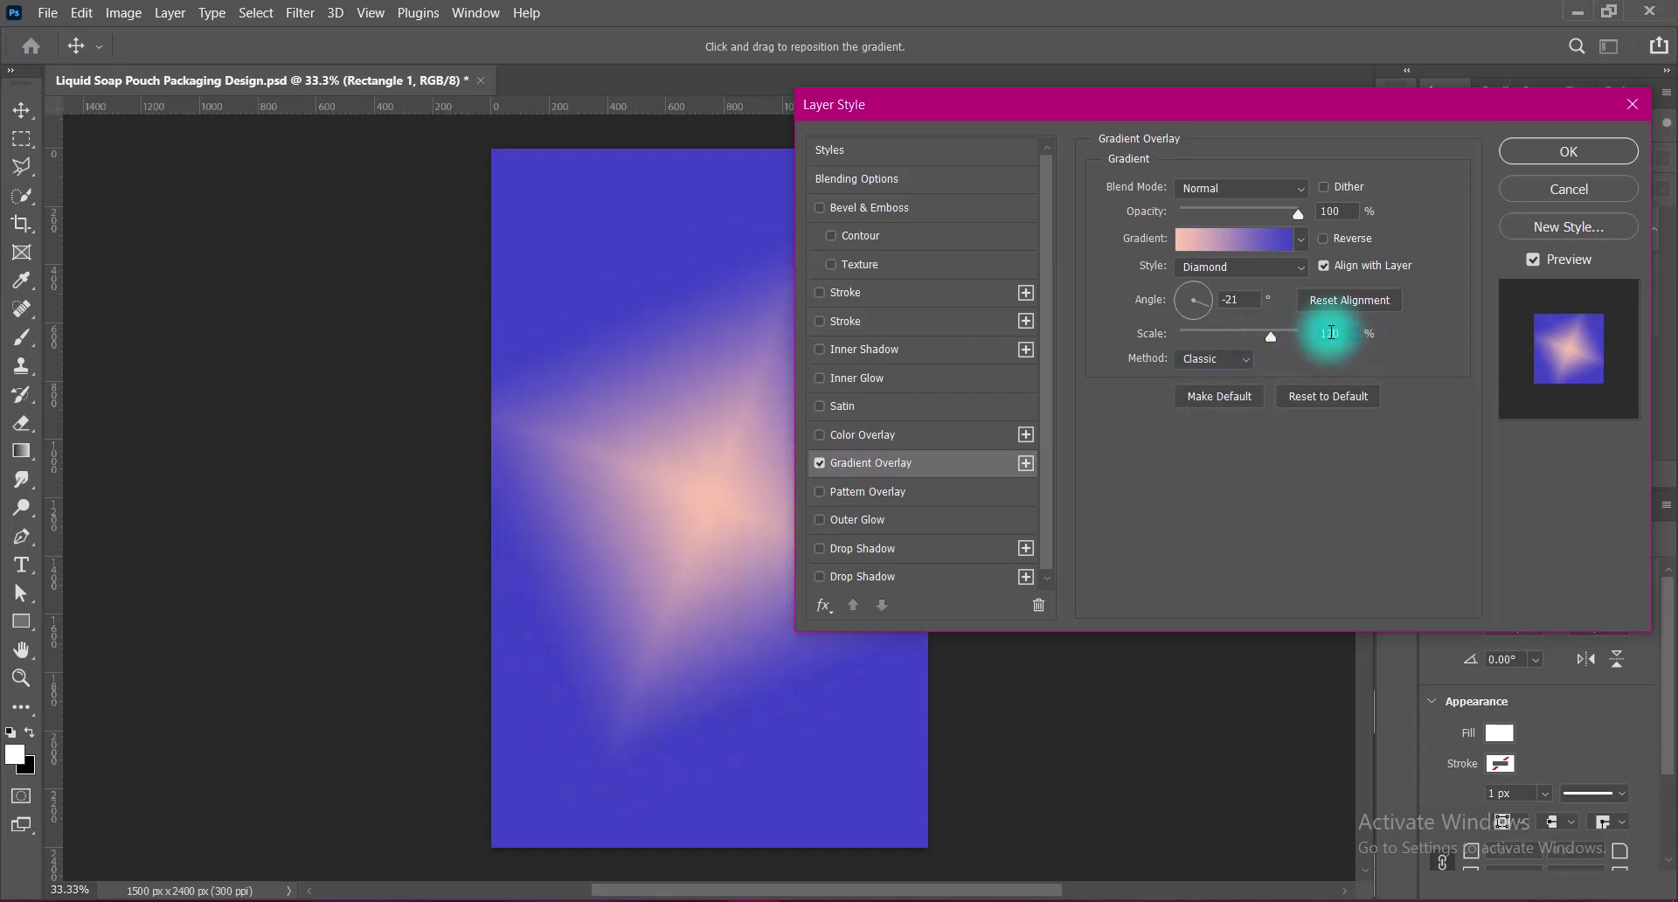
double_click(1327, 337)
text(135)
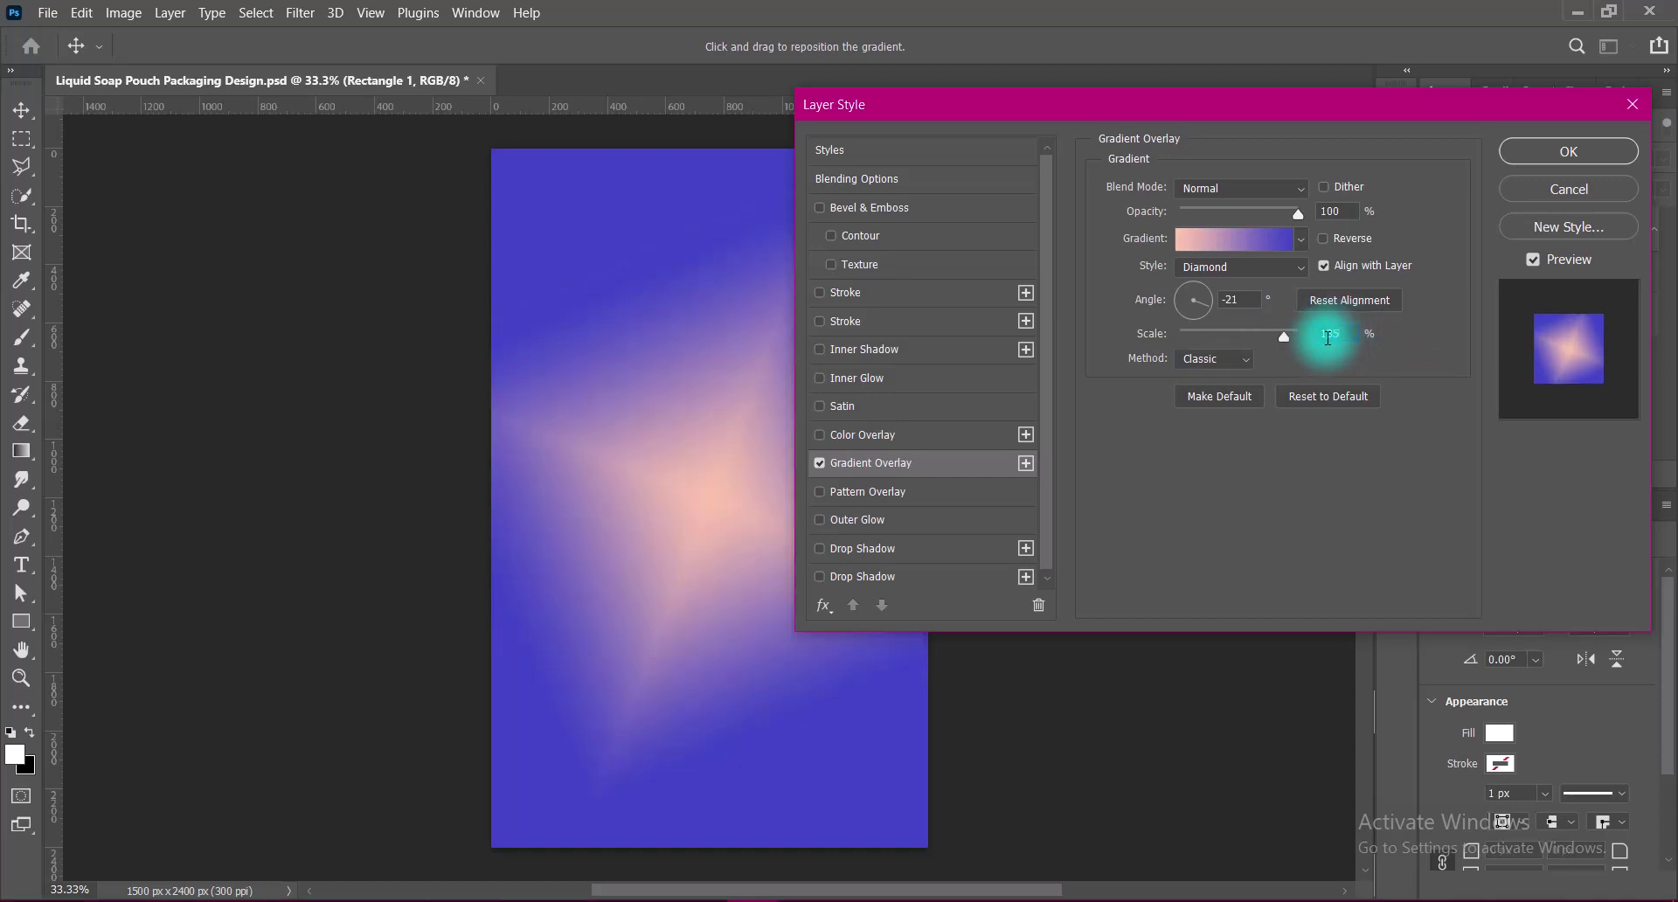
- Add a Texture and set the bevel highlight to white in Dissolve mode
click(833, 265)
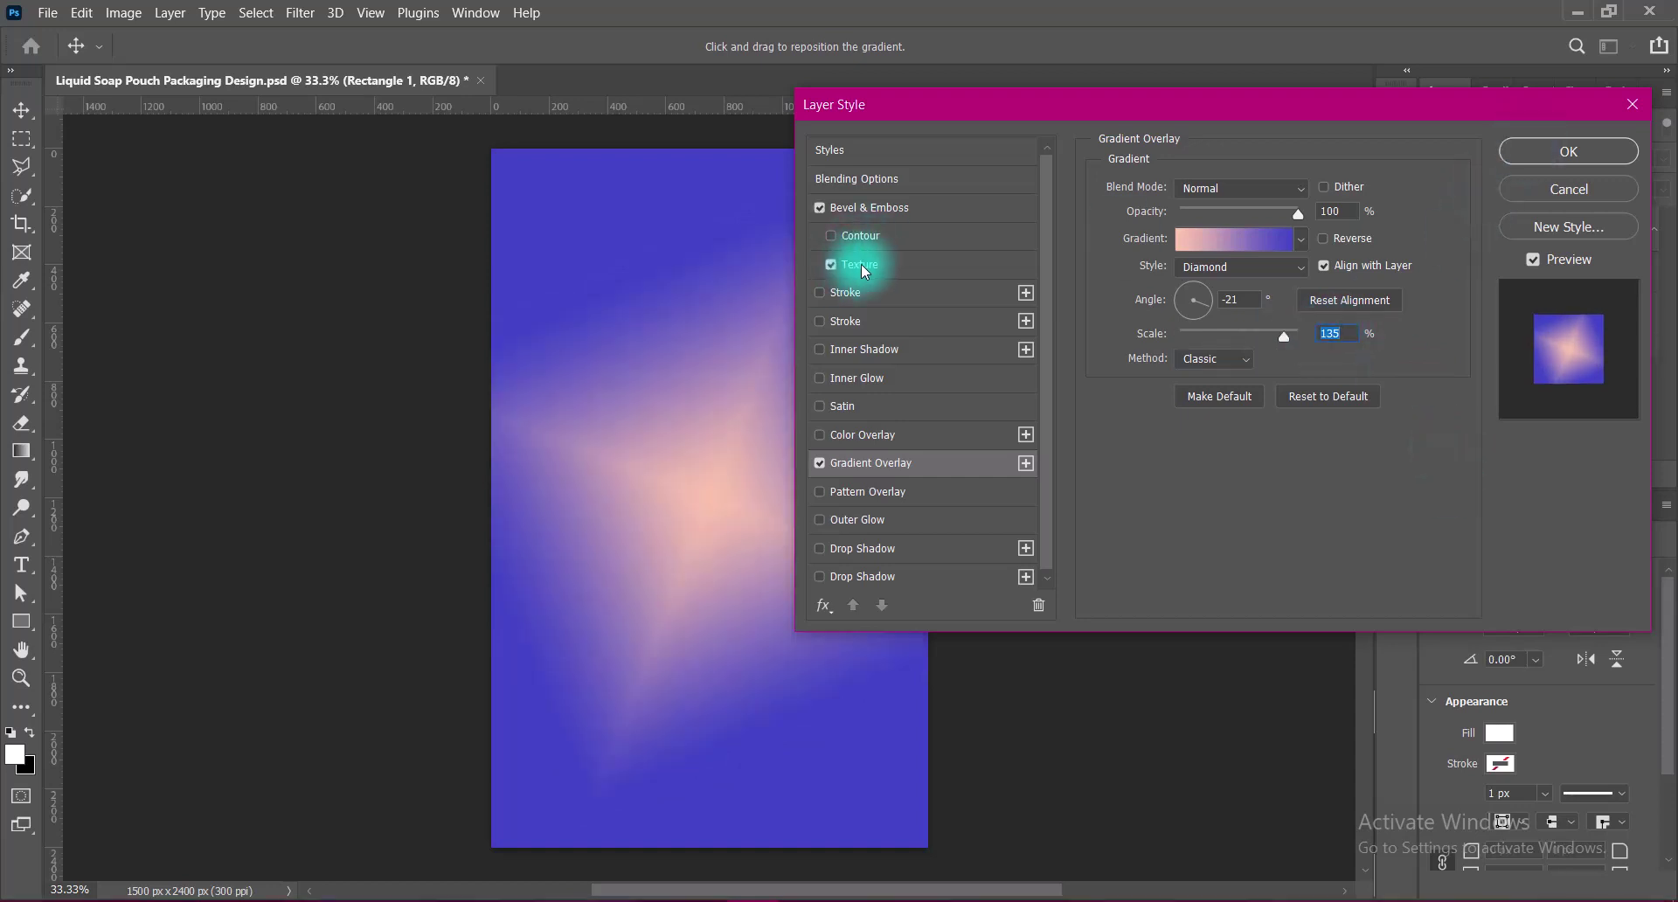
double_click(1315, 285)
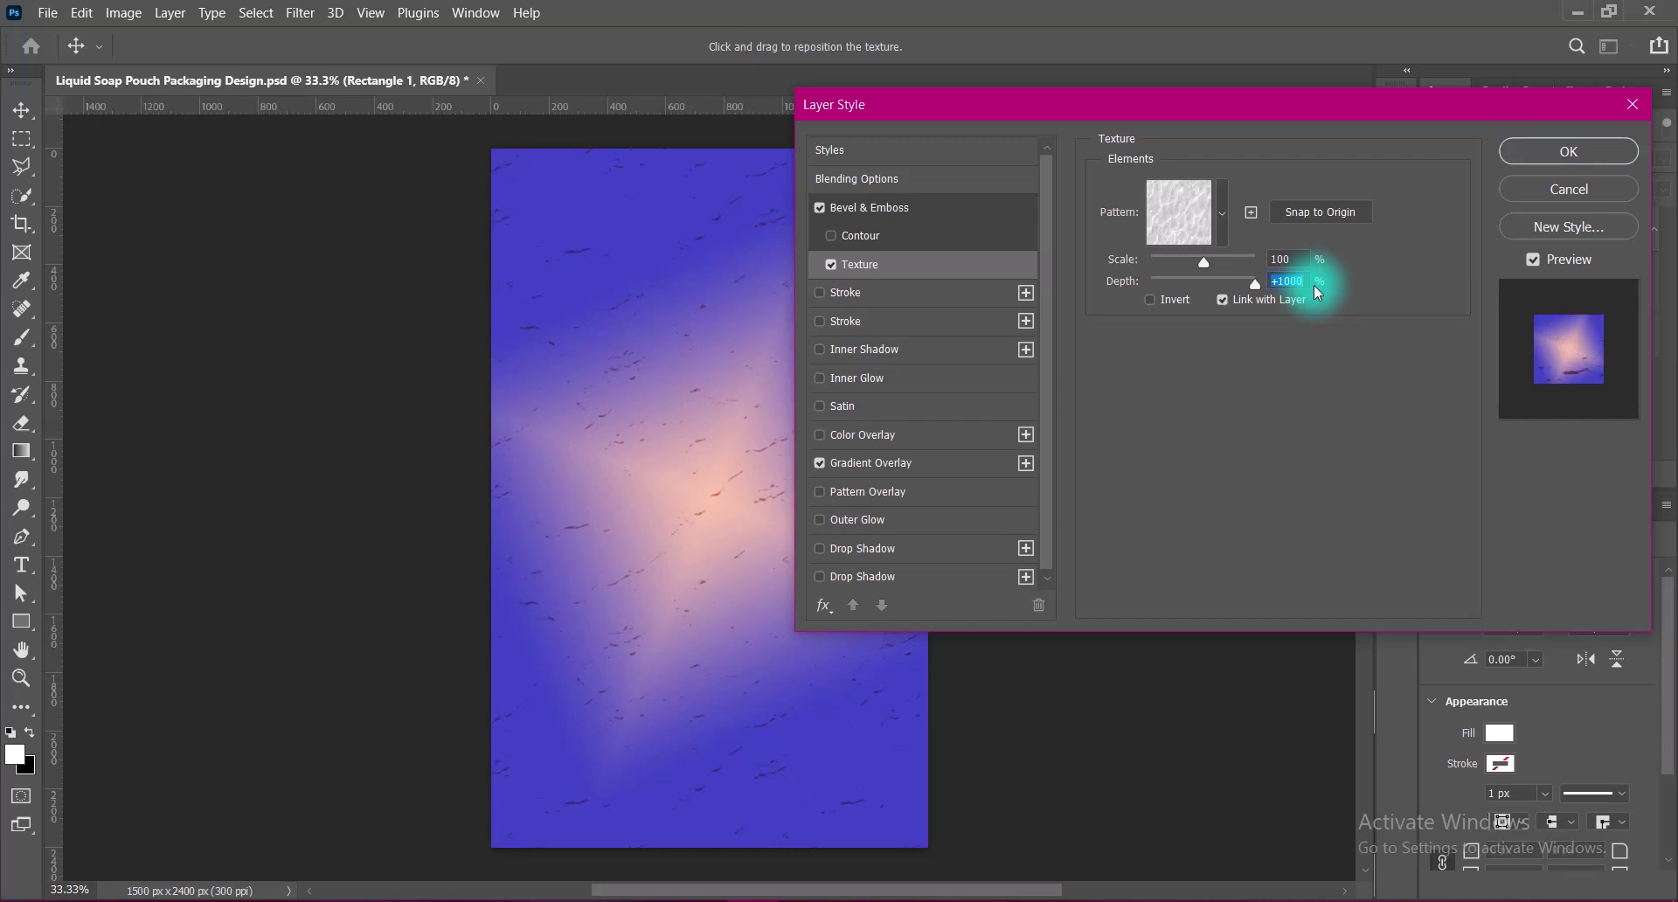
click(895, 203)
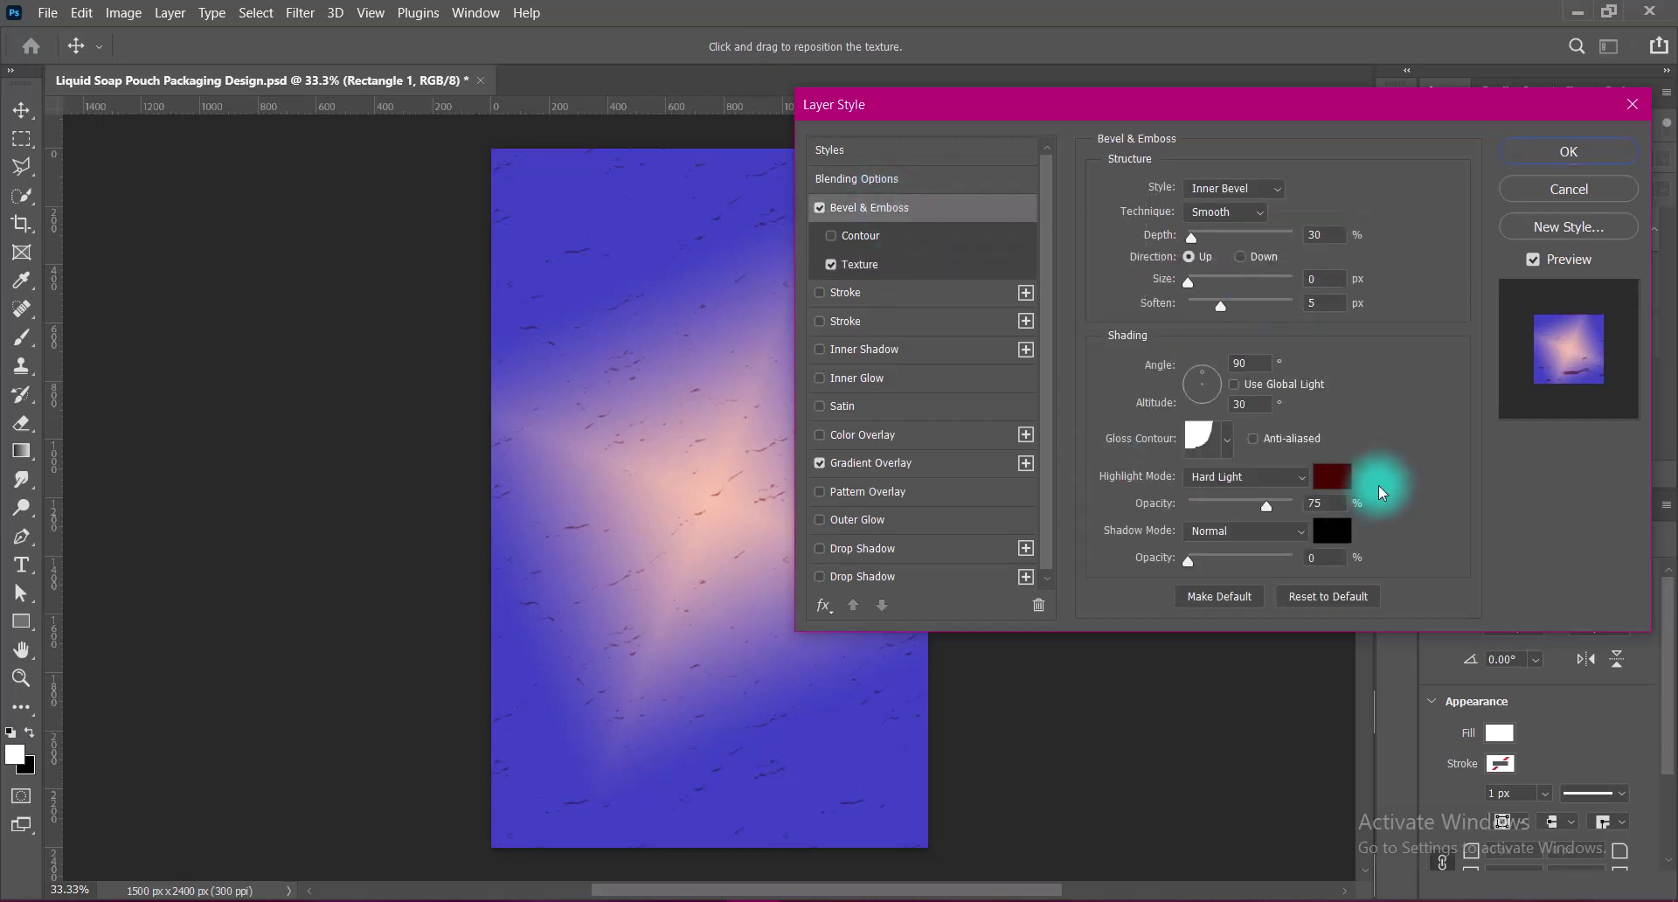
click(1259, 475)
click(1219, 370)
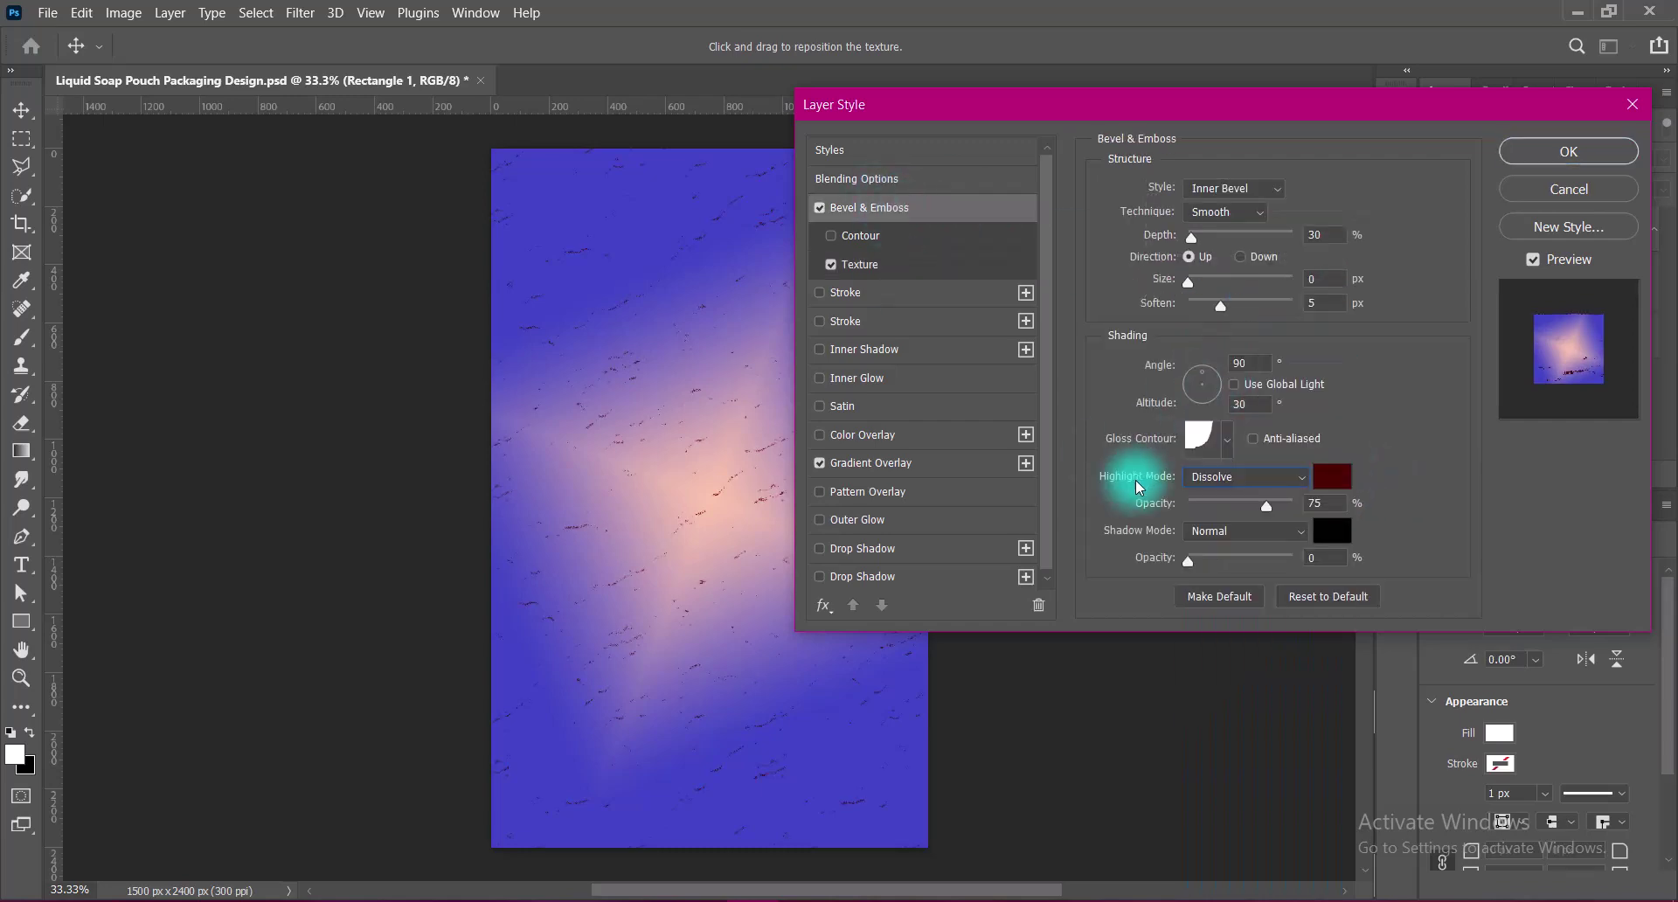
click(1326, 475)
drag(1324, 475, 1019, 213)
key(Return)
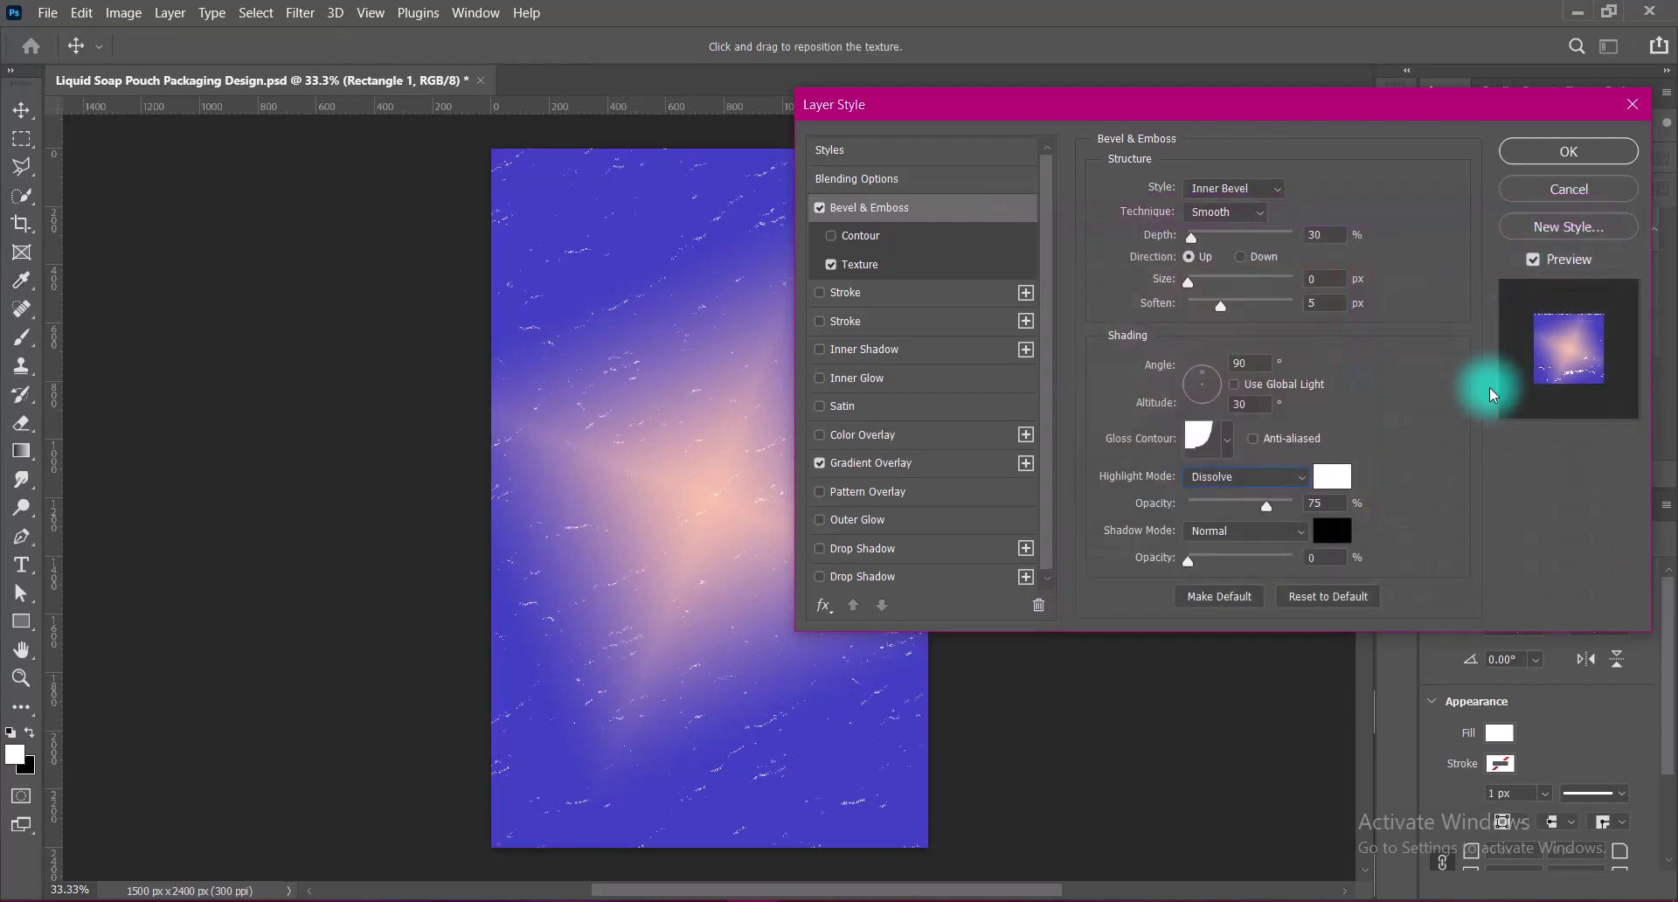
- Apply the double-spike gloss contour to the bevel, keeping shadow opacity at 0%
click(1227, 439)
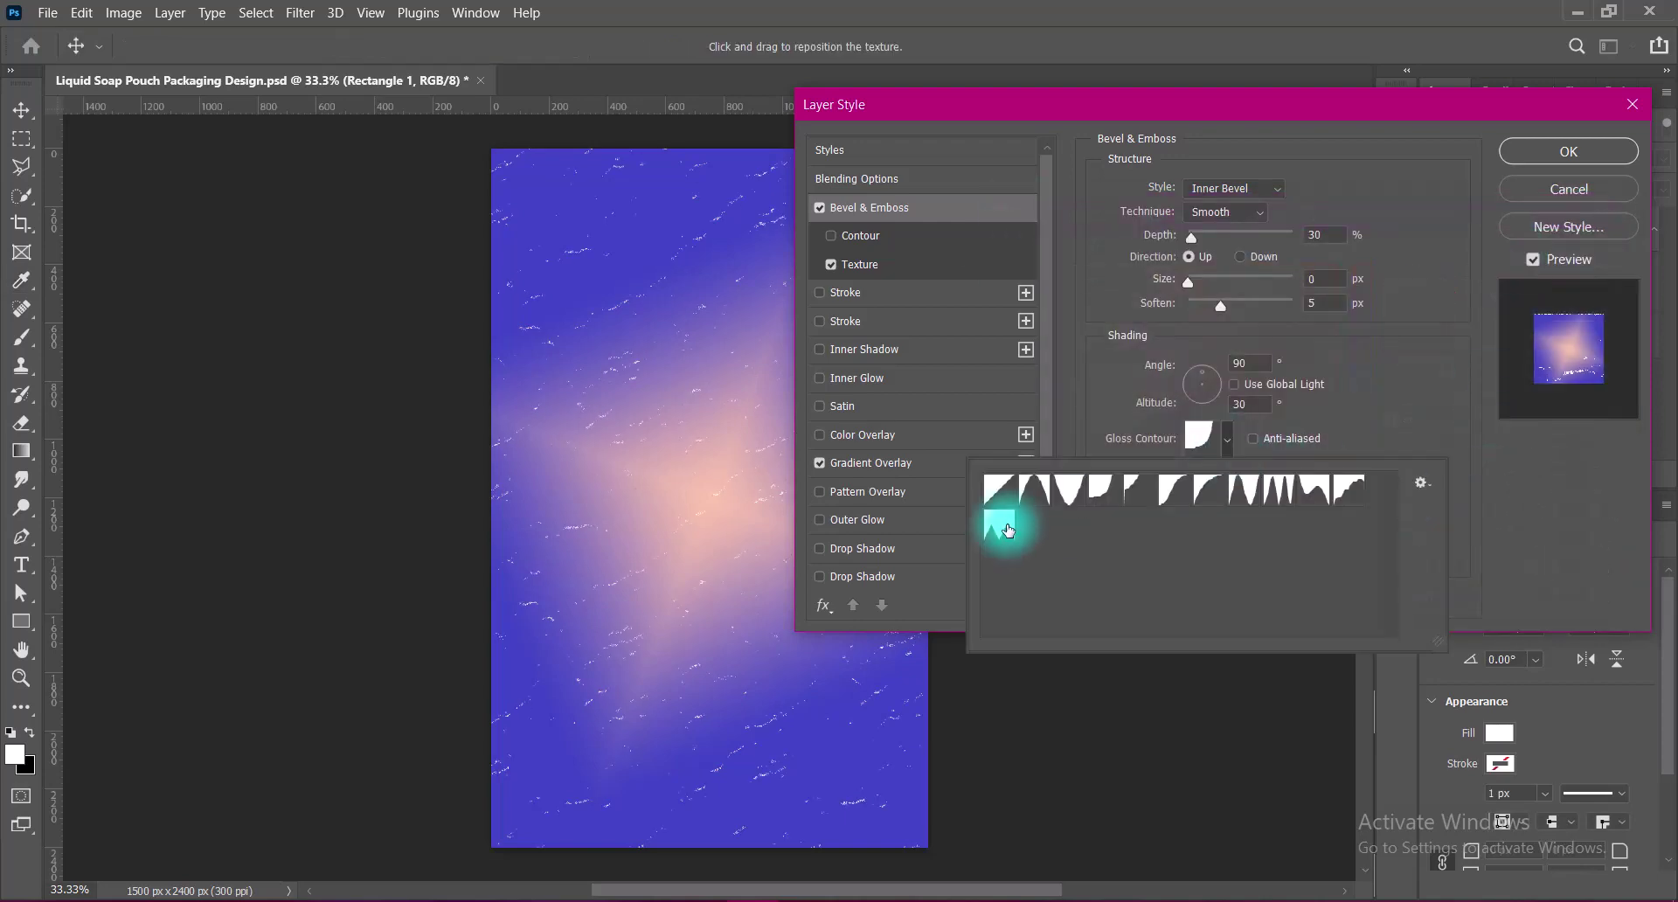
click(1353, 492)
click(1314, 492)
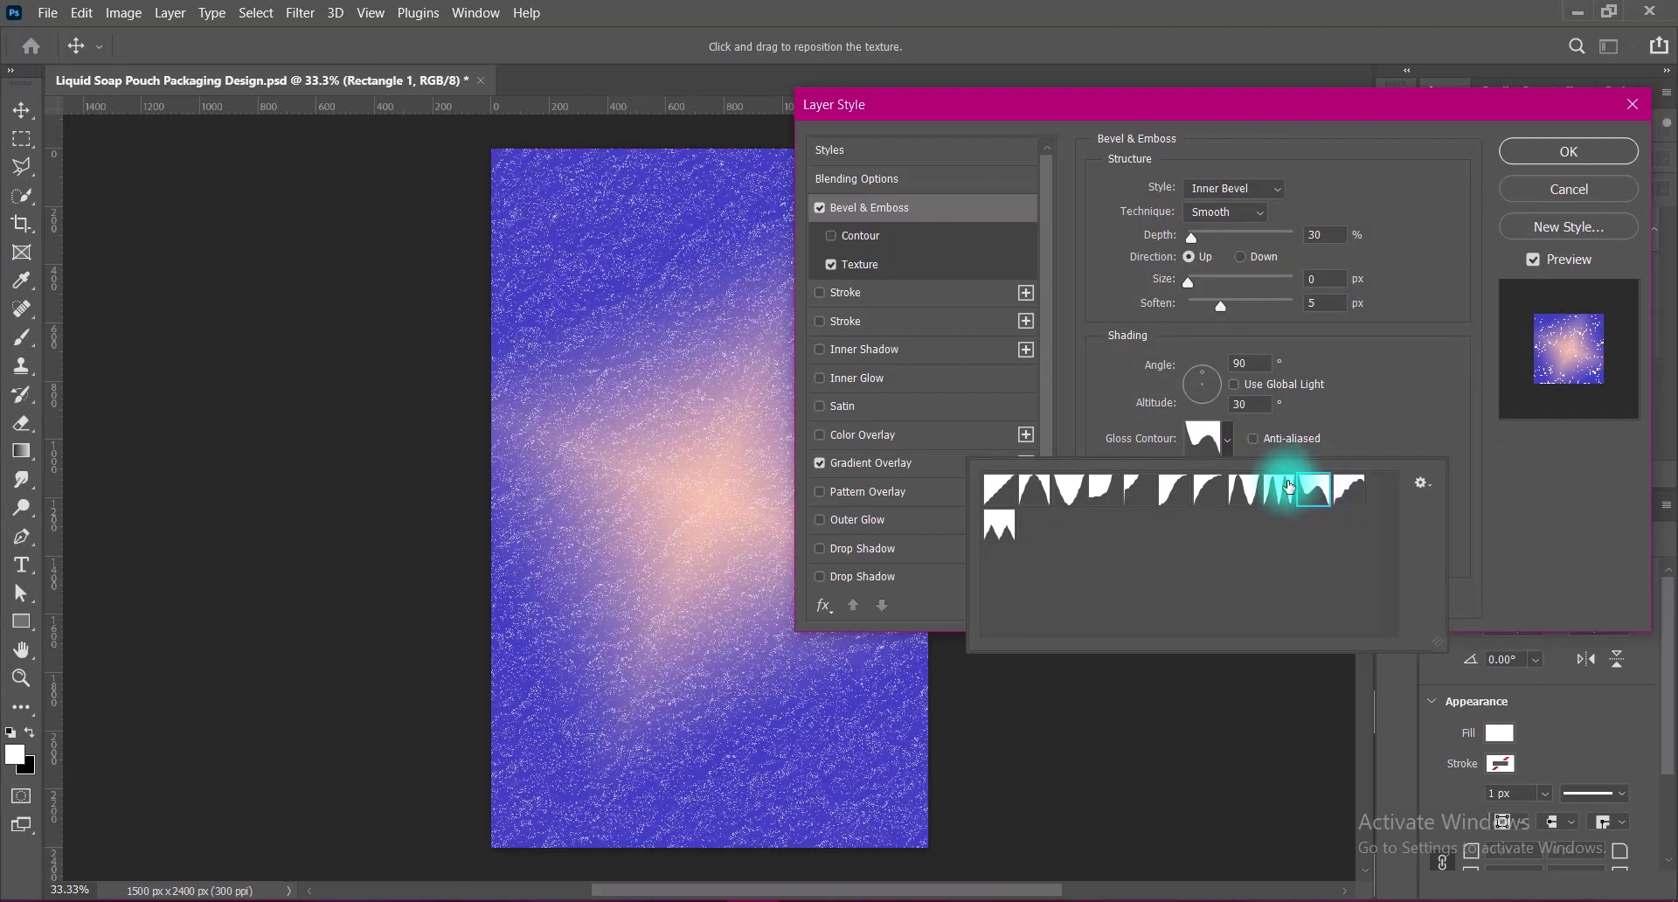
click(1276, 492)
click(1243, 492)
click(1172, 492)
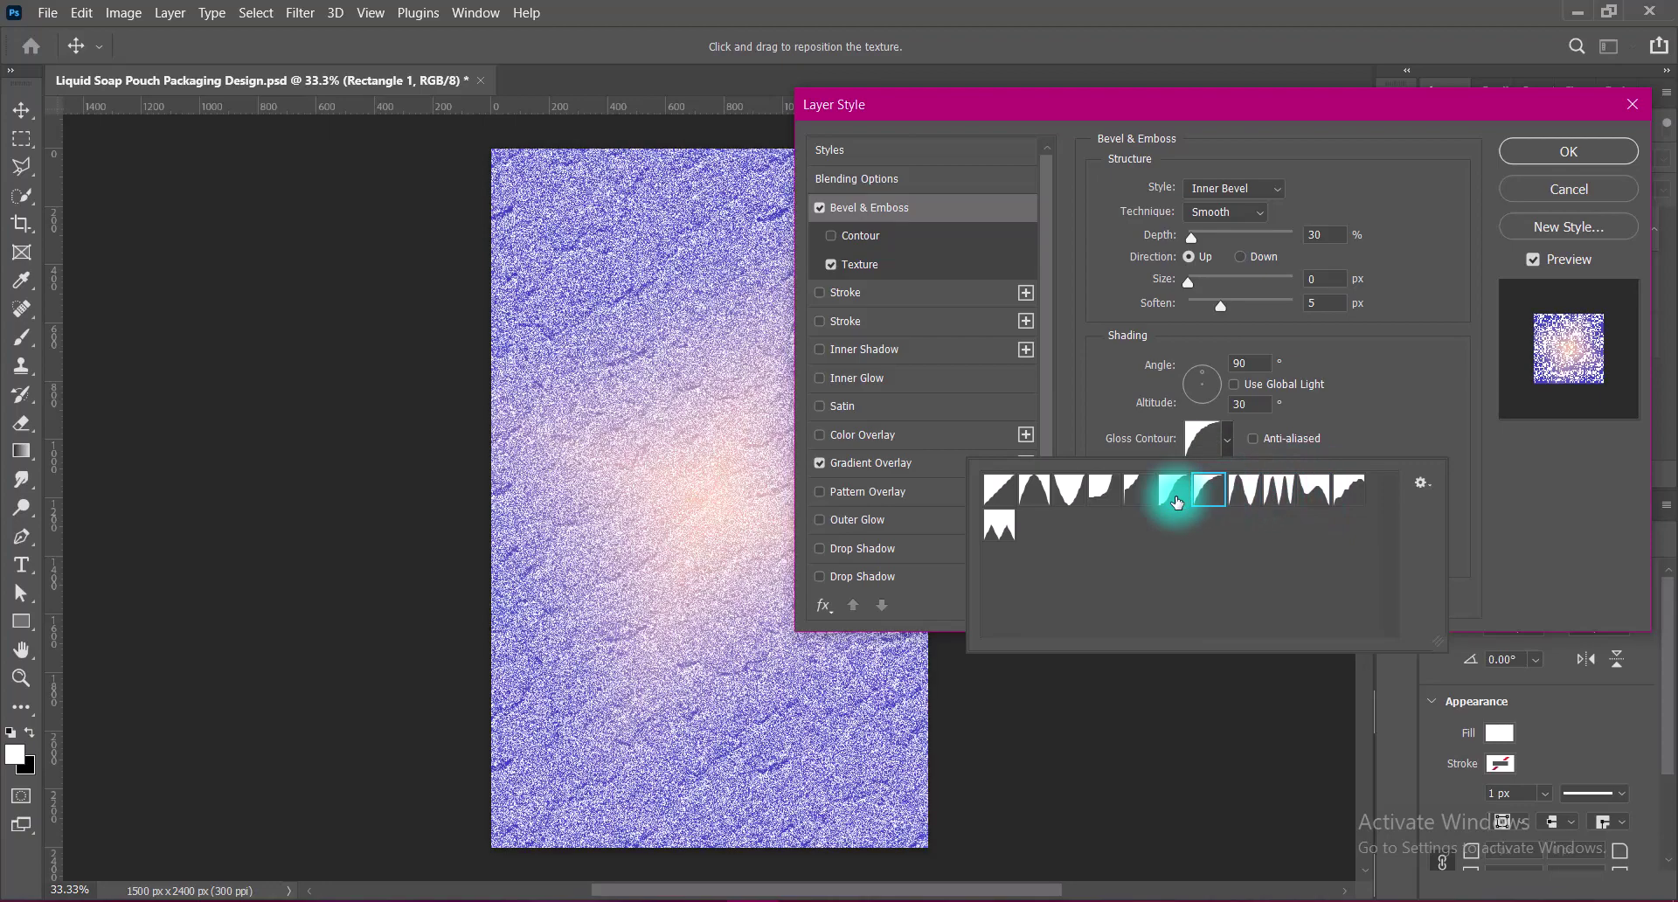
click(1103, 494)
click(1033, 490)
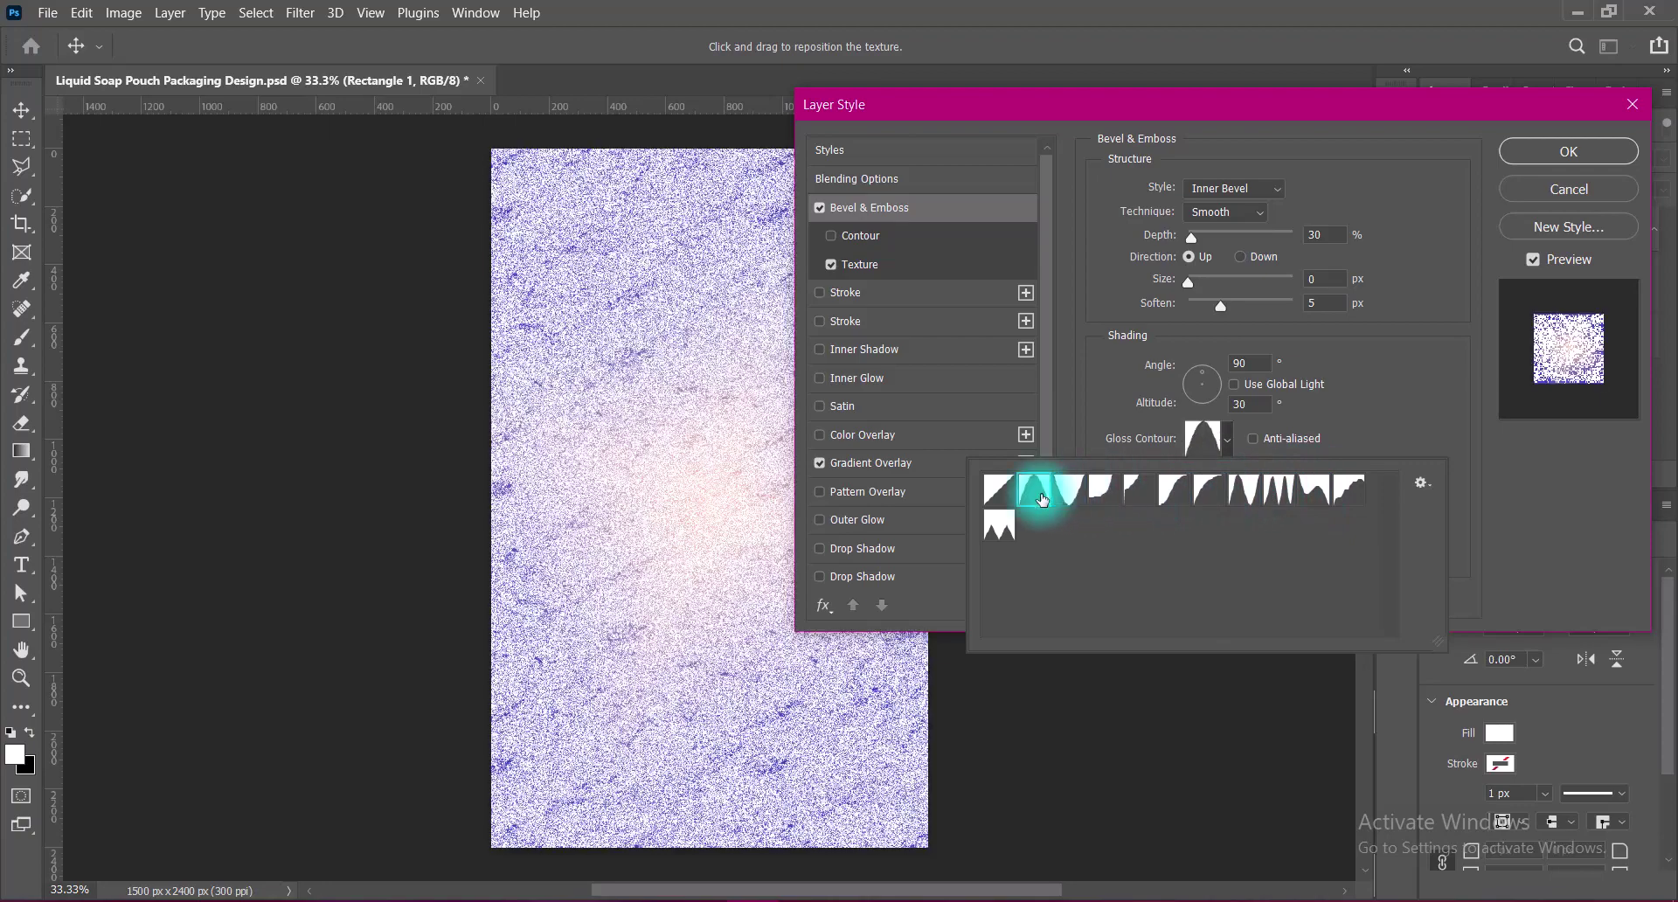
click(1273, 494)
click(1507, 496)
drag(1190, 560, 1148, 585)
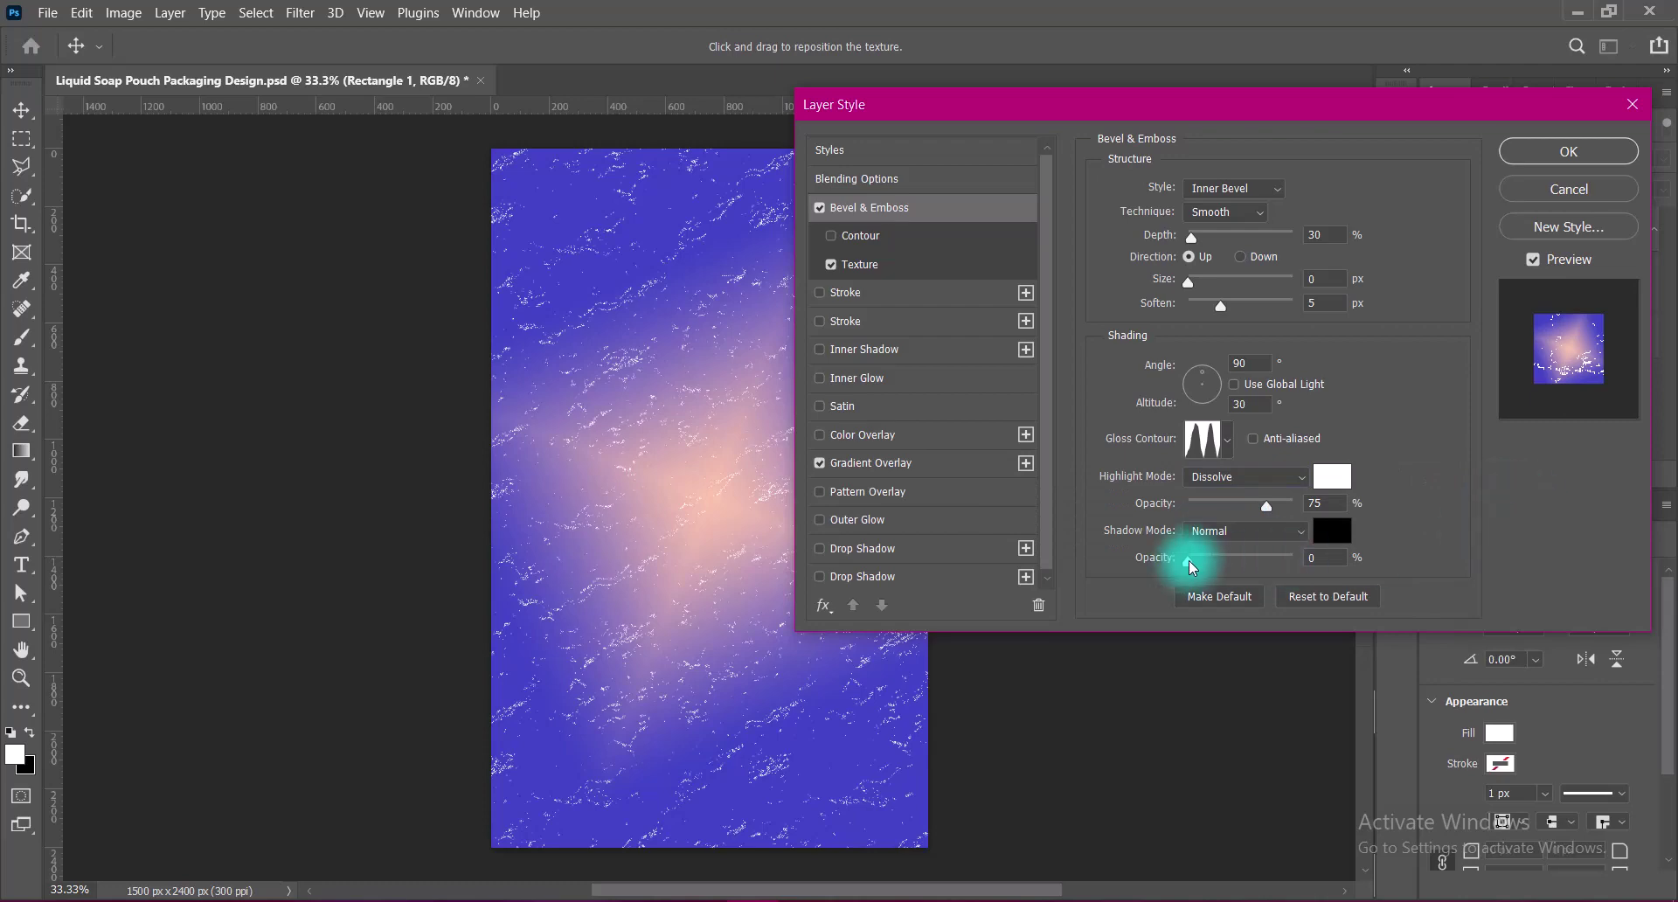
click(1331, 531)
- Make the bevel shadow white at 15% opacity with a softness of 4
drag(1094, 351, 1001, 174)
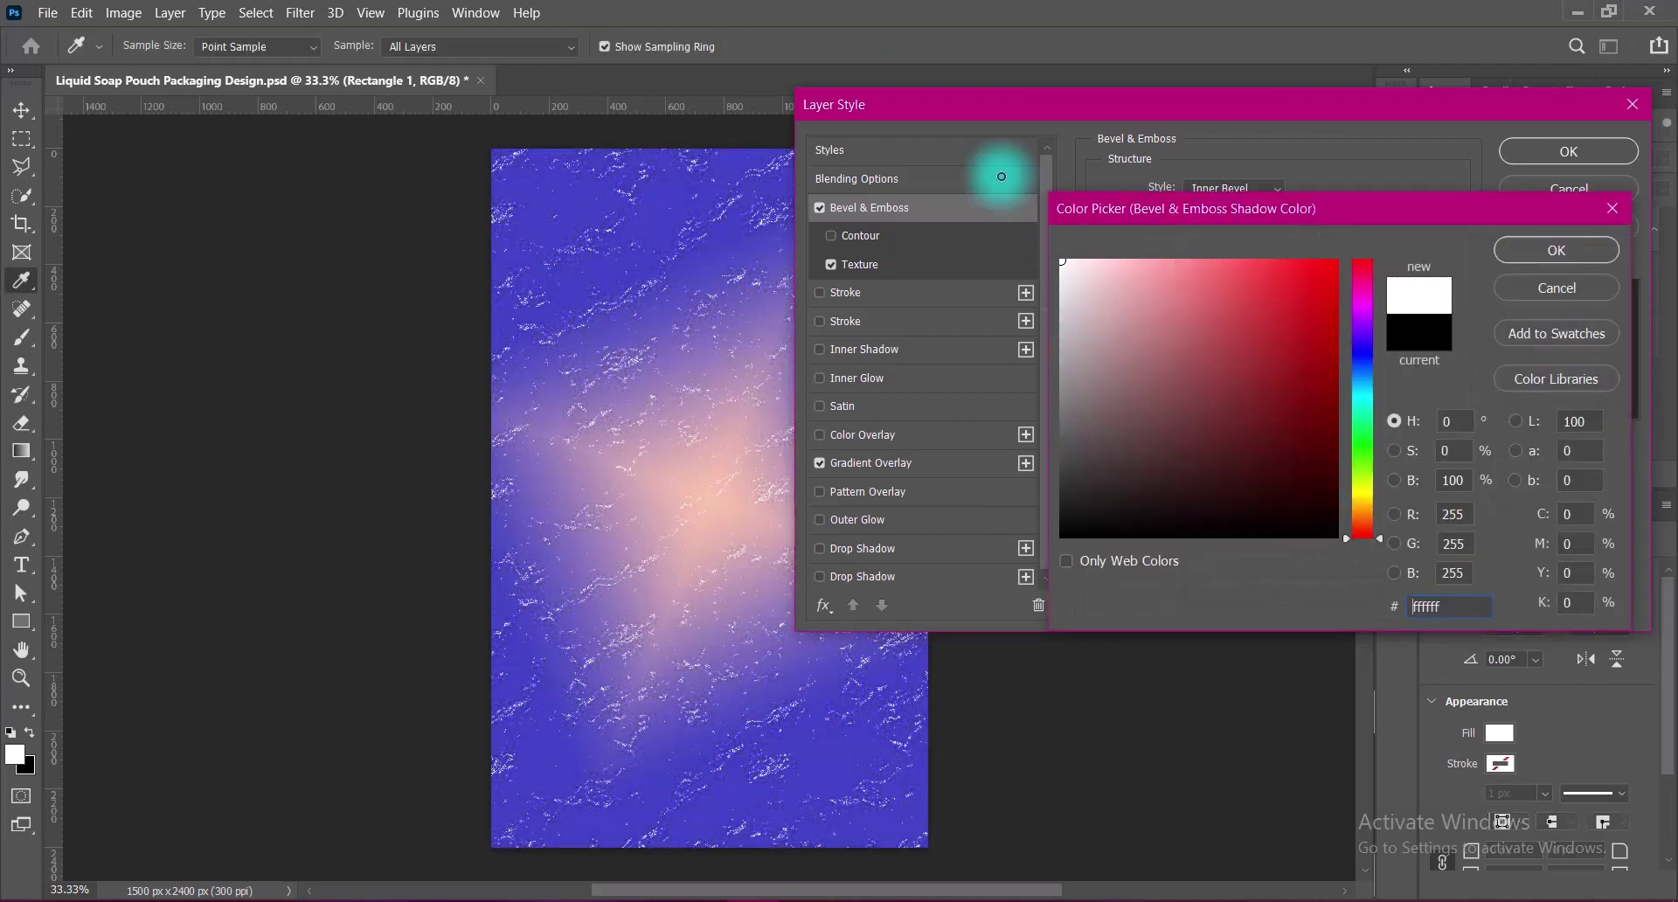
click(1556, 253)
mouse_move(1187, 558)
mouse_down()
mouse_move(1227, 565)
mouse_move(1214, 570)
mouse_up()
click(1322, 558)
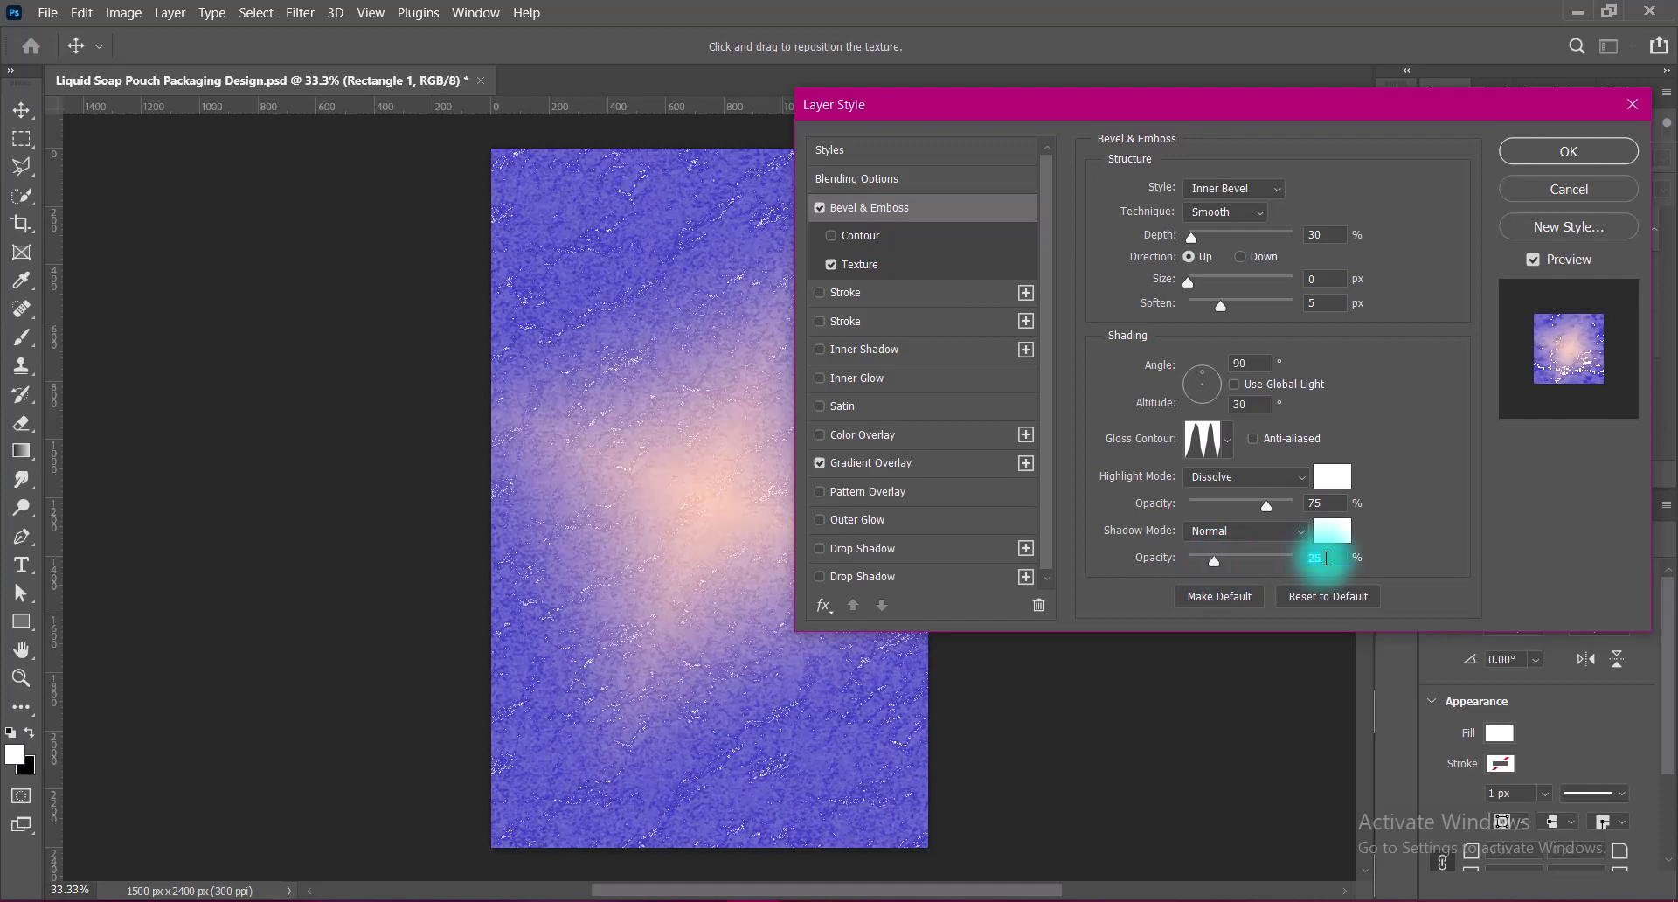
drag(1325, 557, 1307, 561)
text(18)
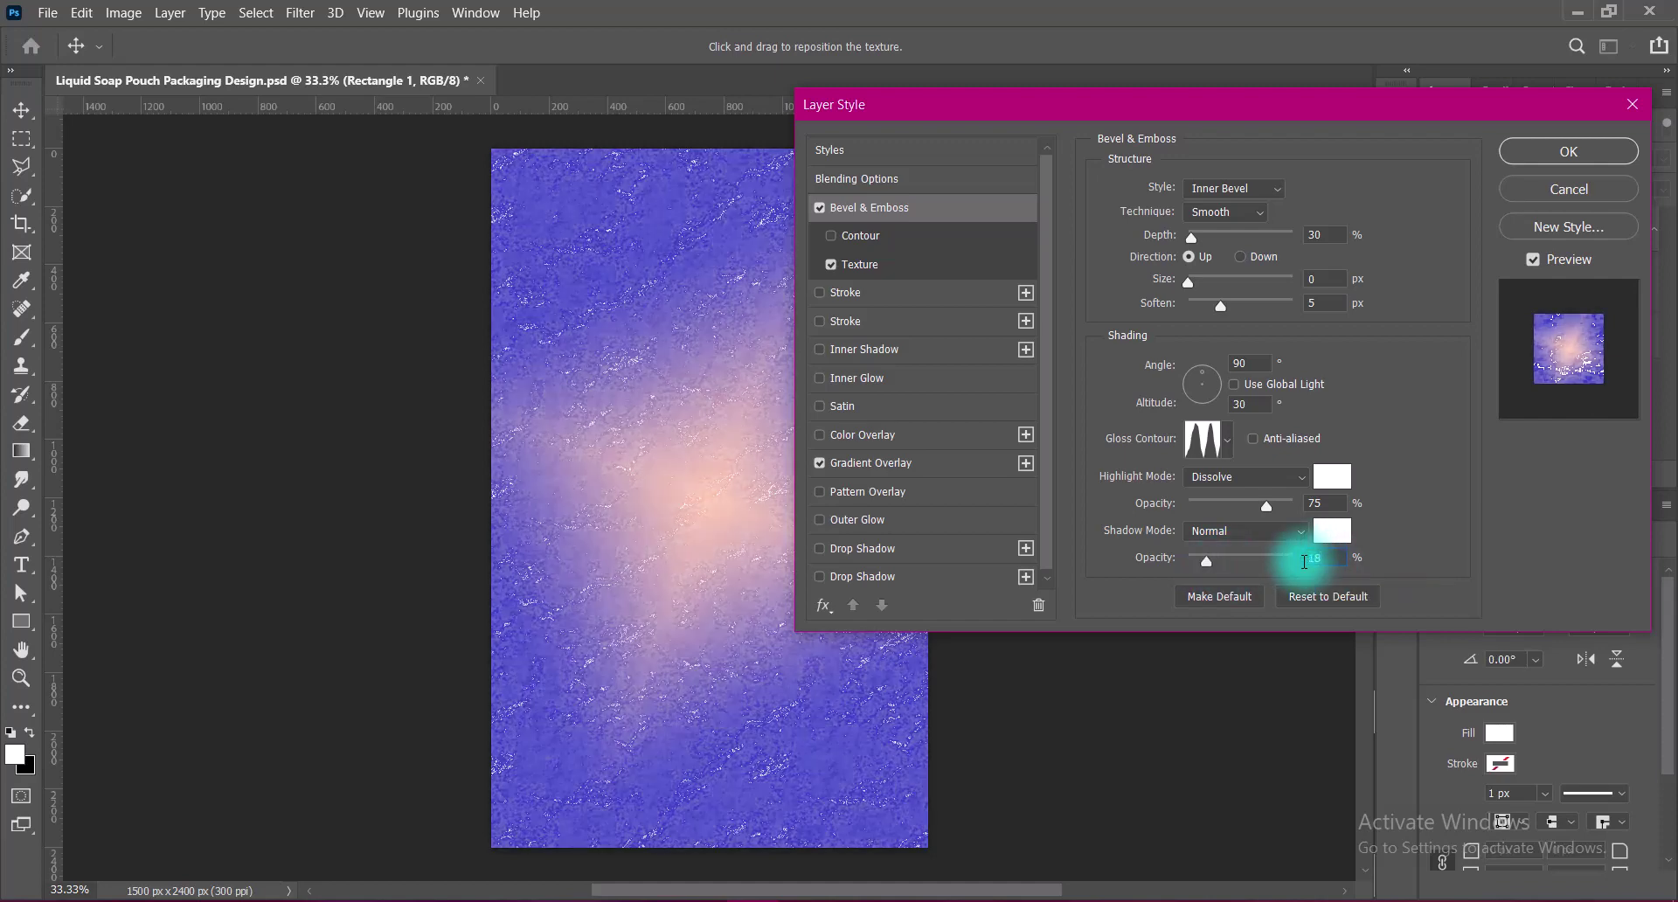
text(3)
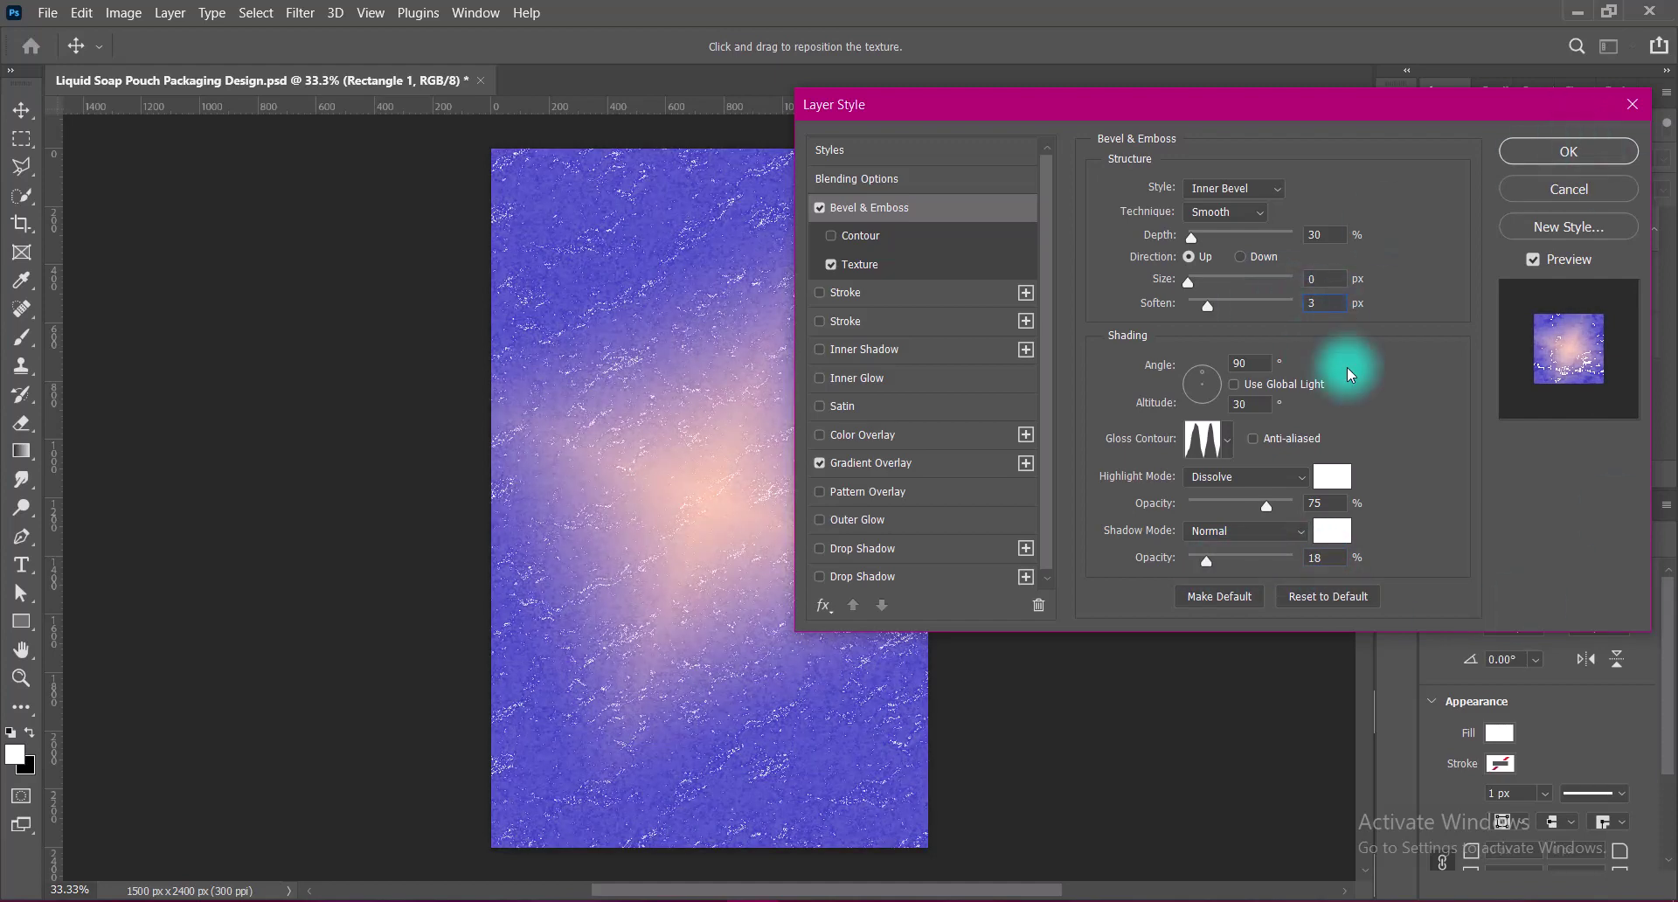
click(1314, 560)
text(12)
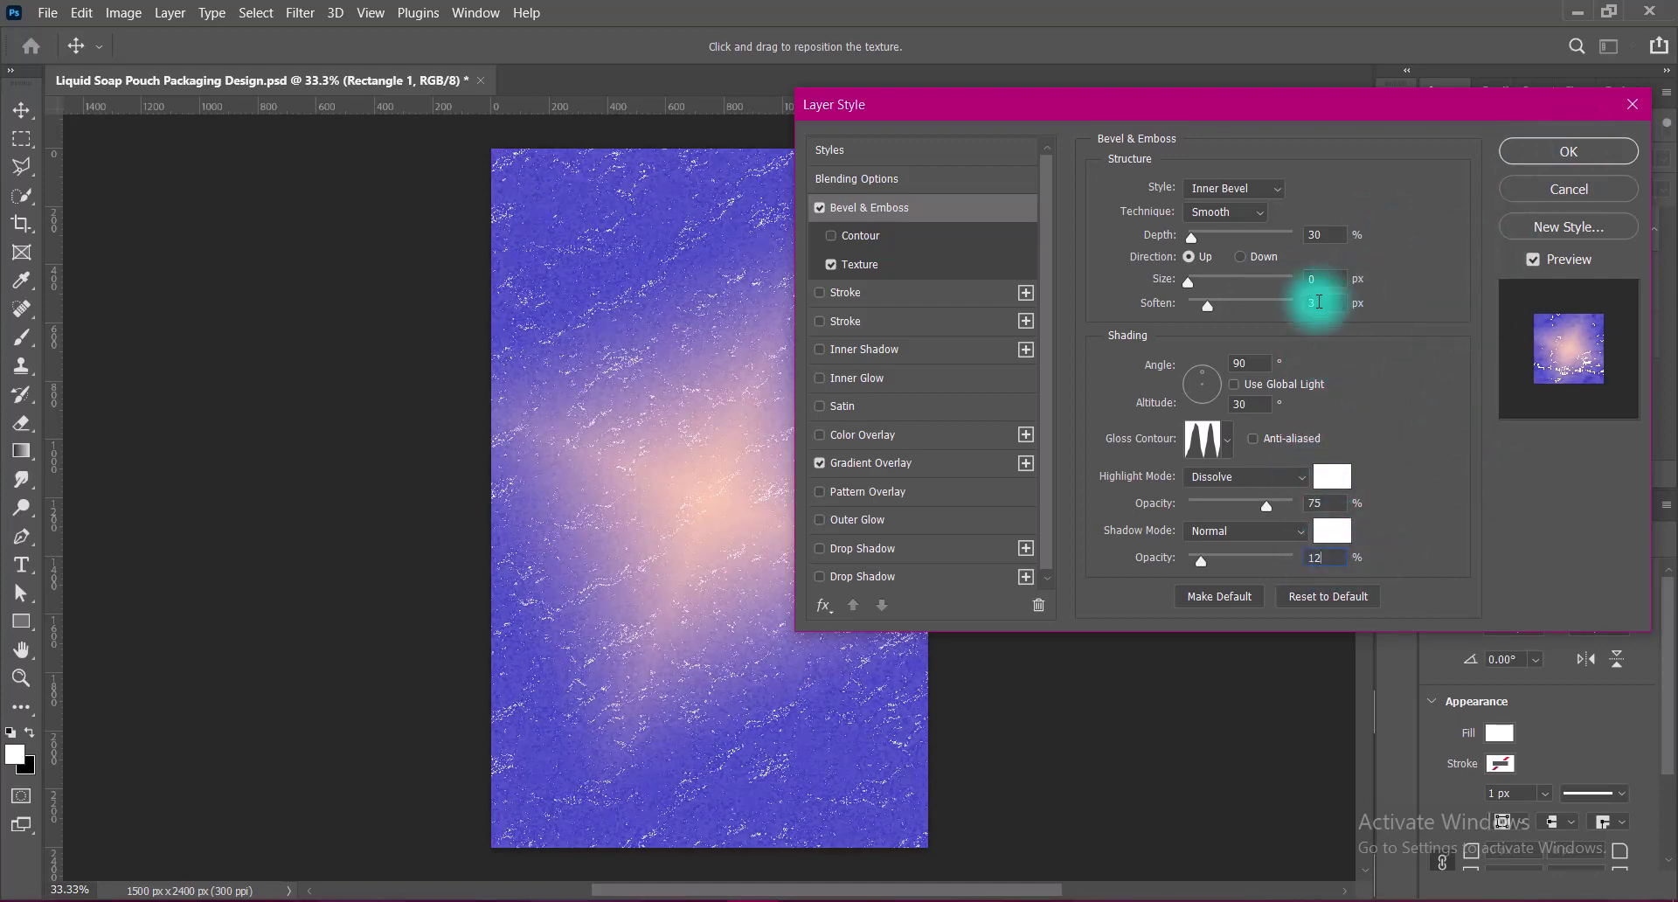
drag(1318, 303, 1293, 304)
click(1315, 560)
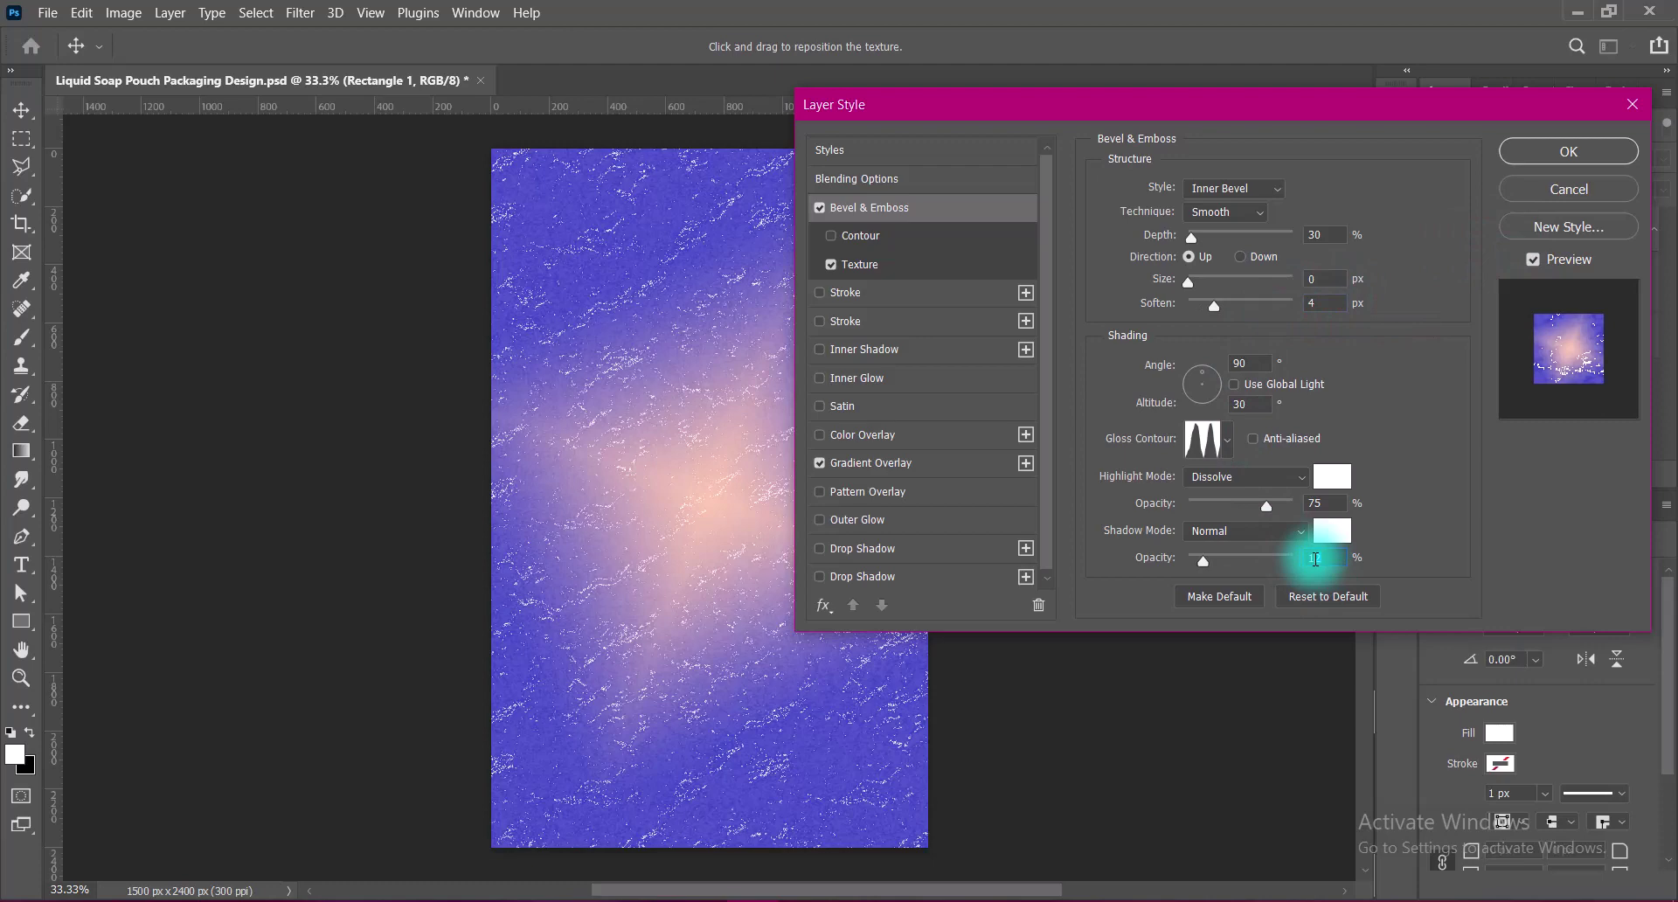
text(15)
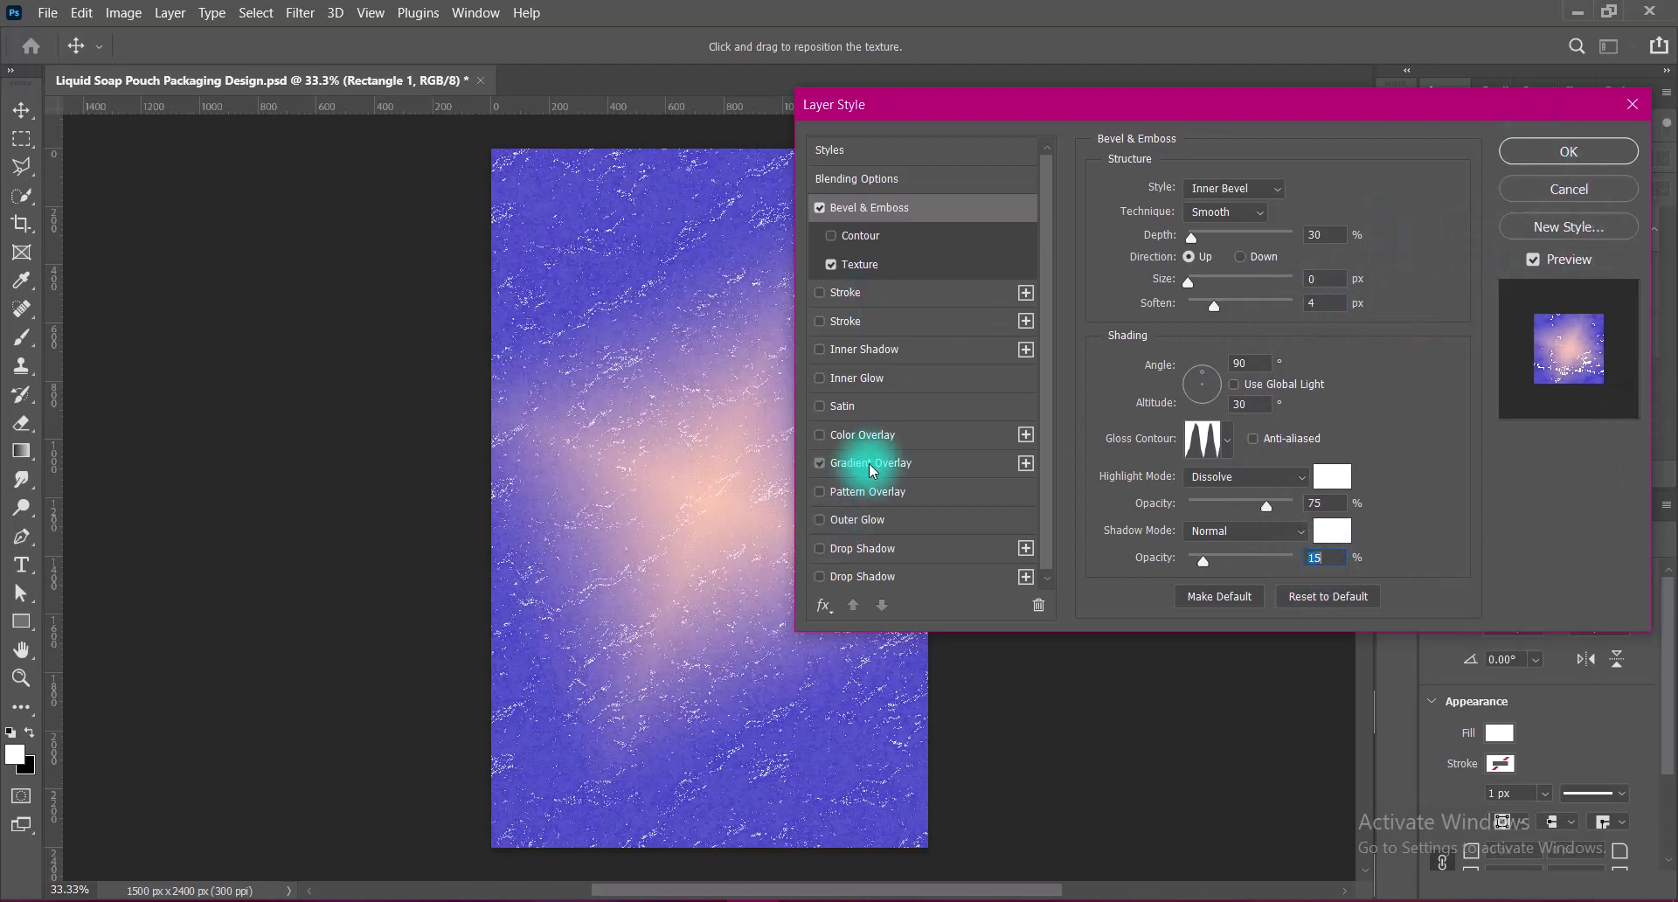
- Confirm the Gradient Overlay, apply the layer style, and save the document
click(864, 462)
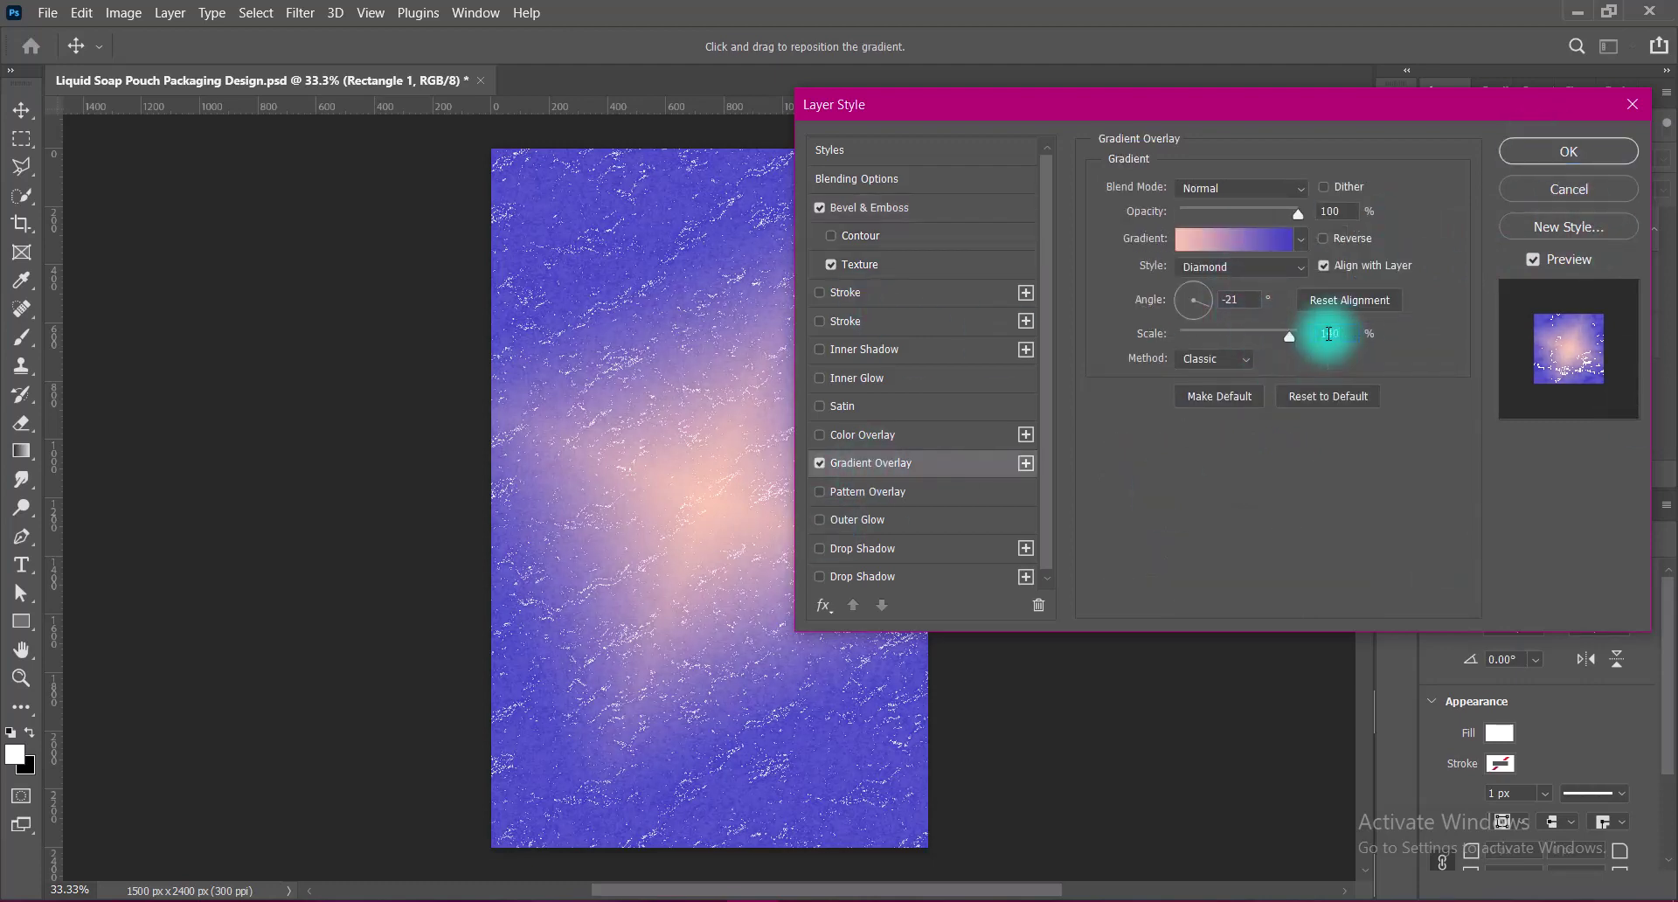
click(1535, 149)
key(ctrl+s)
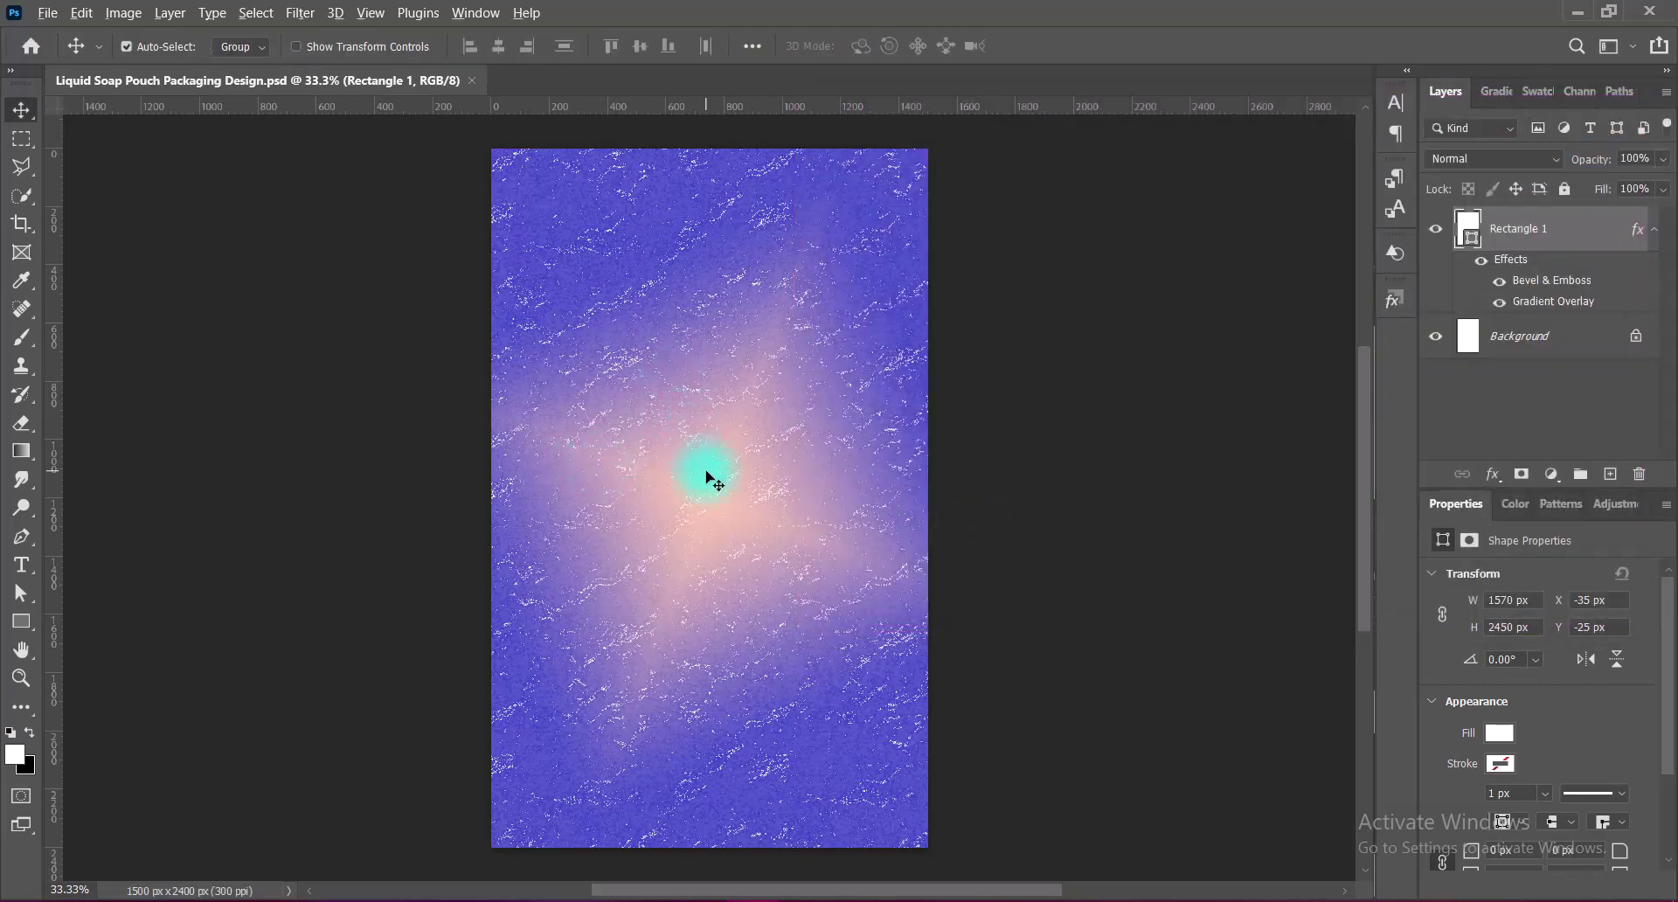
scroll(709, 478, up, 1)
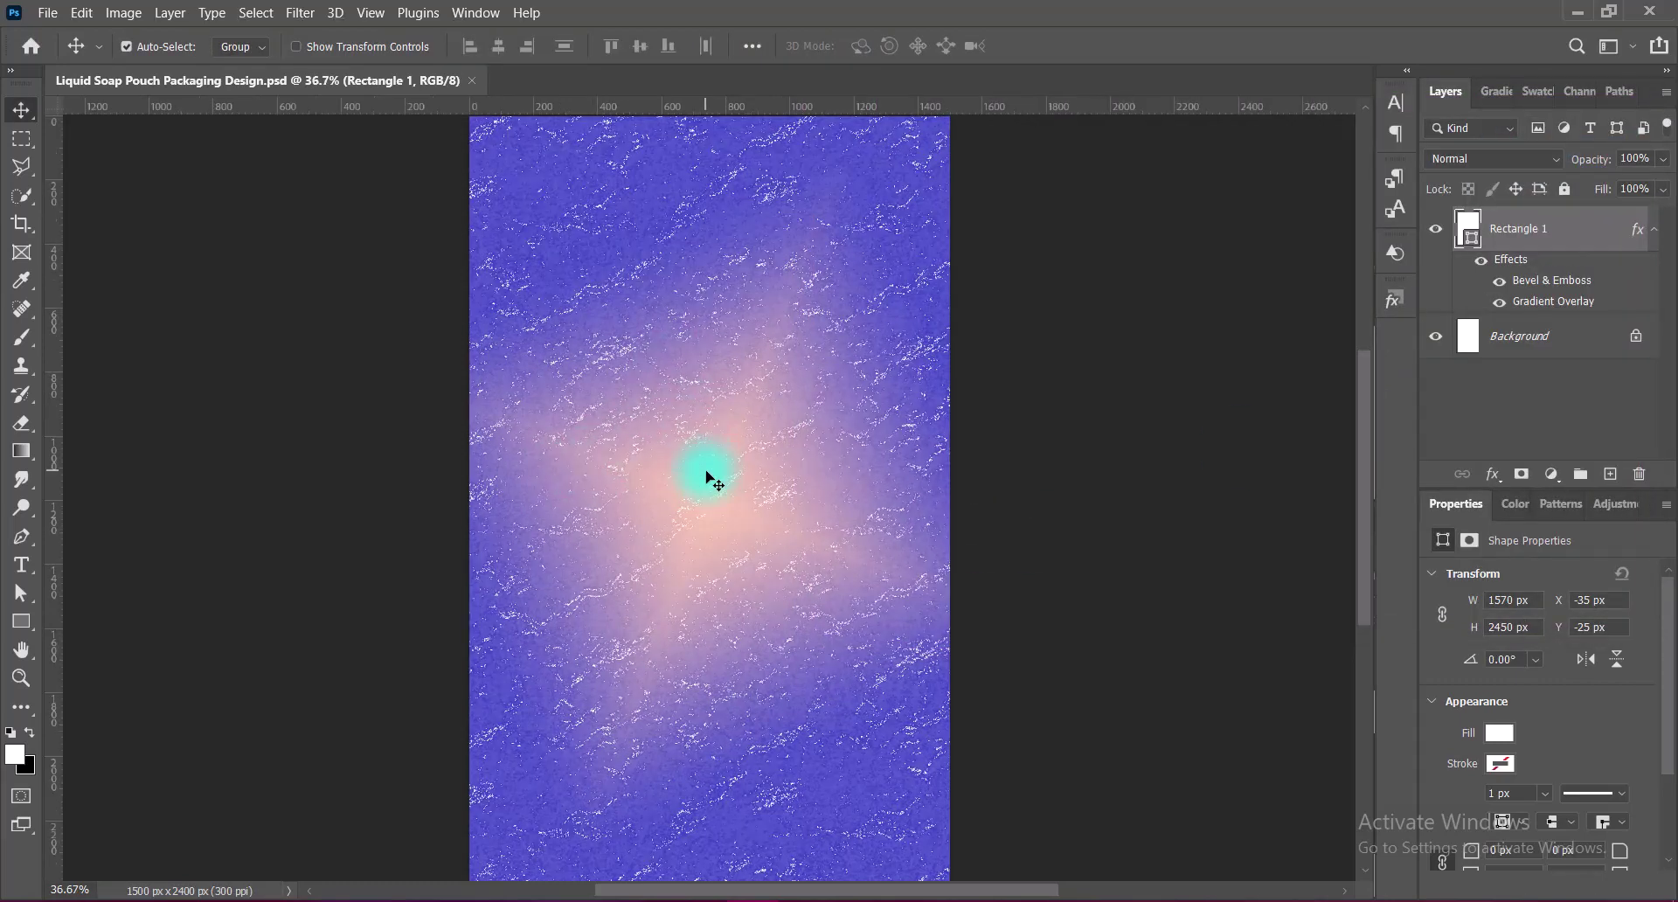
- Draw a 960 px circle with the Ellipse Tool and centre it on the canvas
click(1610, 473)
drag(21, 621, 112, 652)
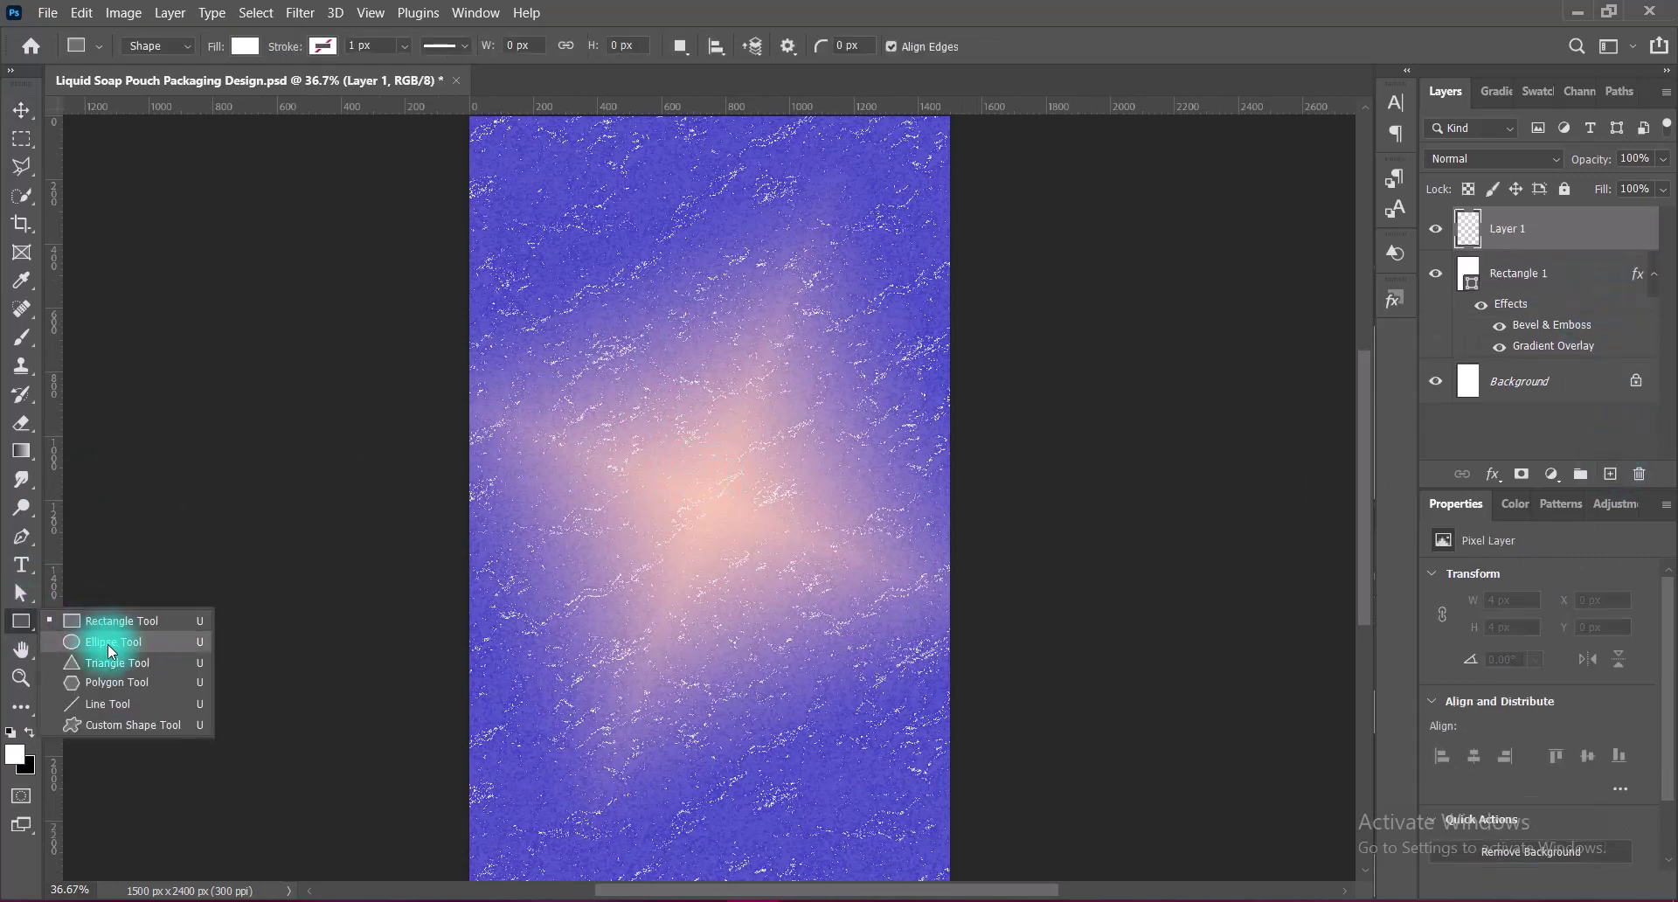
click(111, 647)
drag(628, 409, 931, 710)
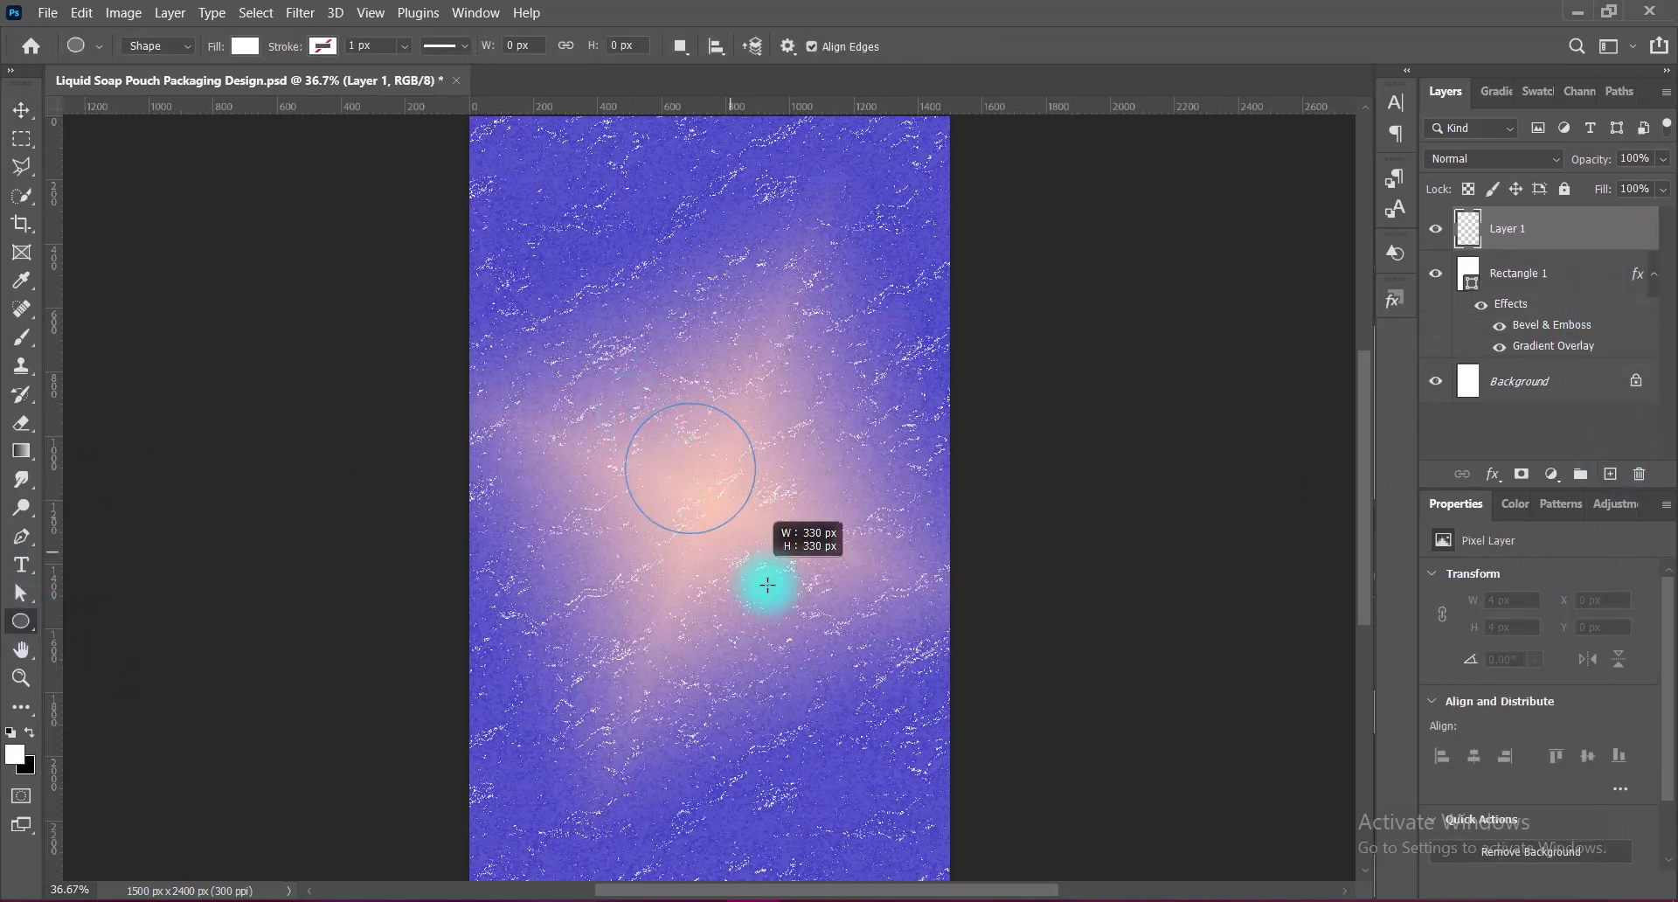
key(v)
drag(811, 538, 742, 501)
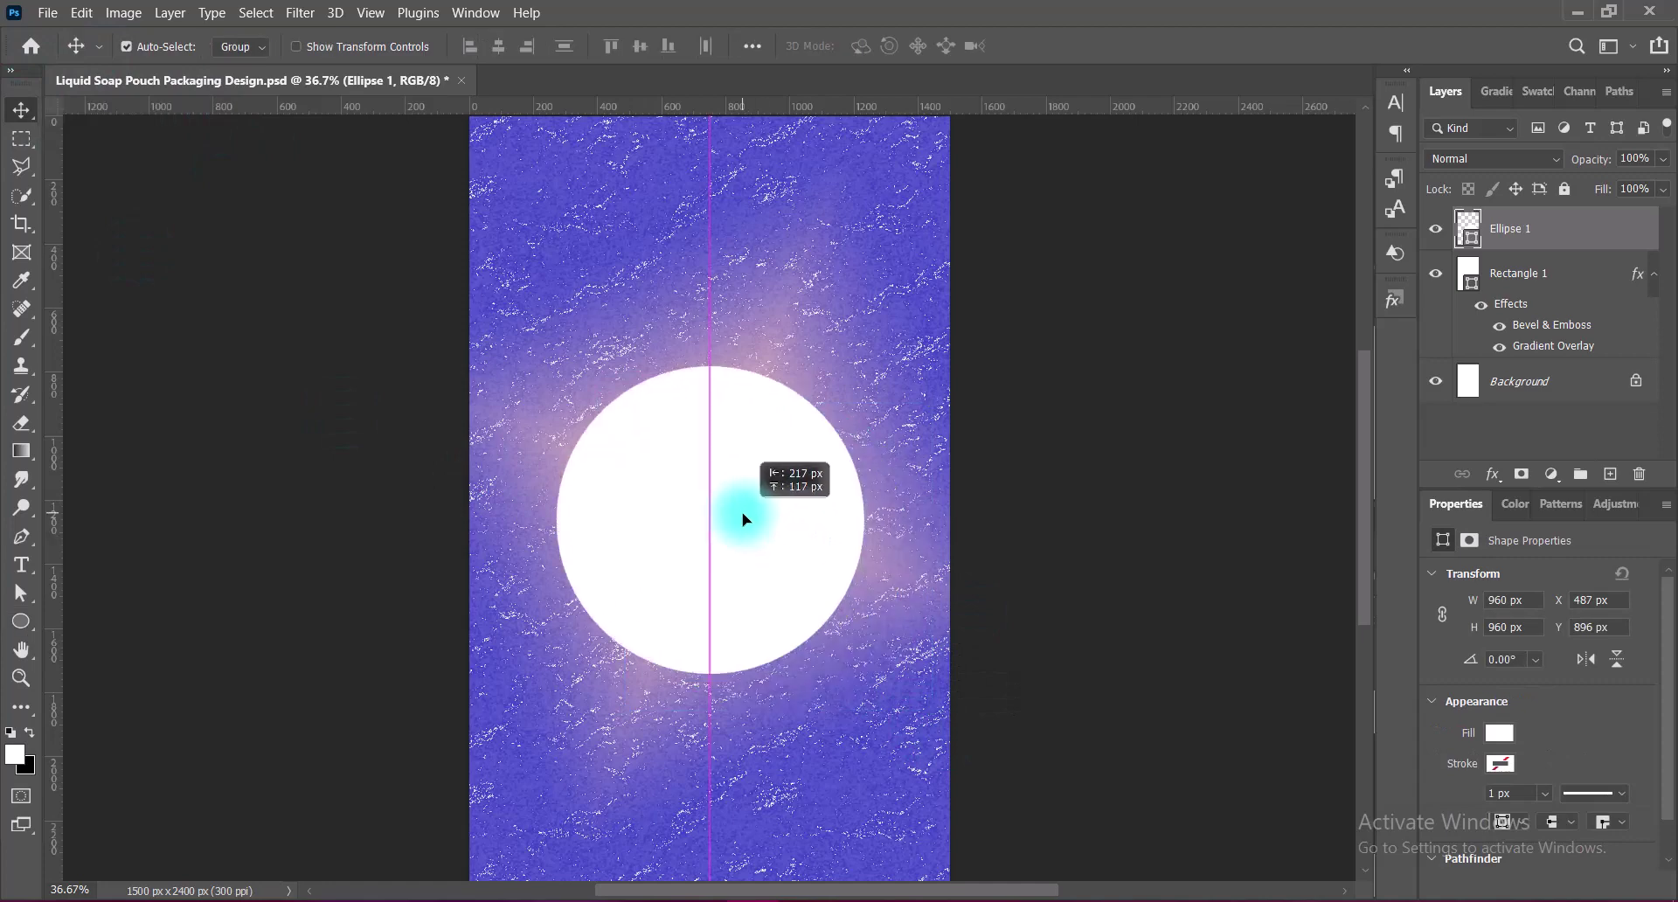
- Give the circle no fill and a cyan stroke about 59 px wide
click(1499, 732)
click(1388, 548)
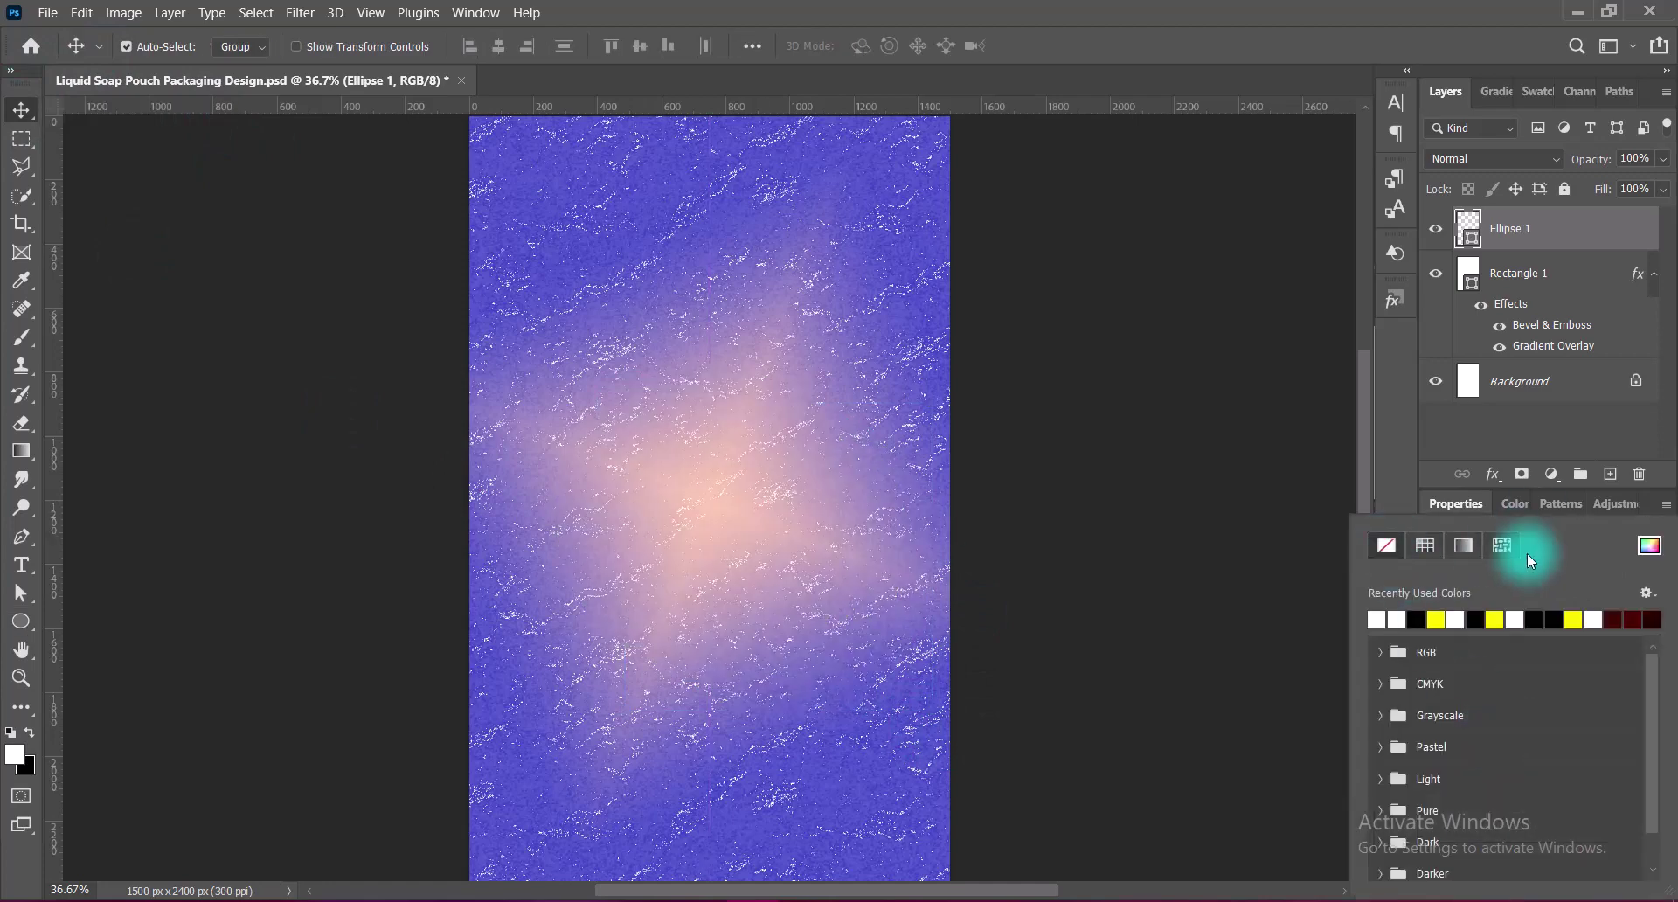
click(1510, 721)
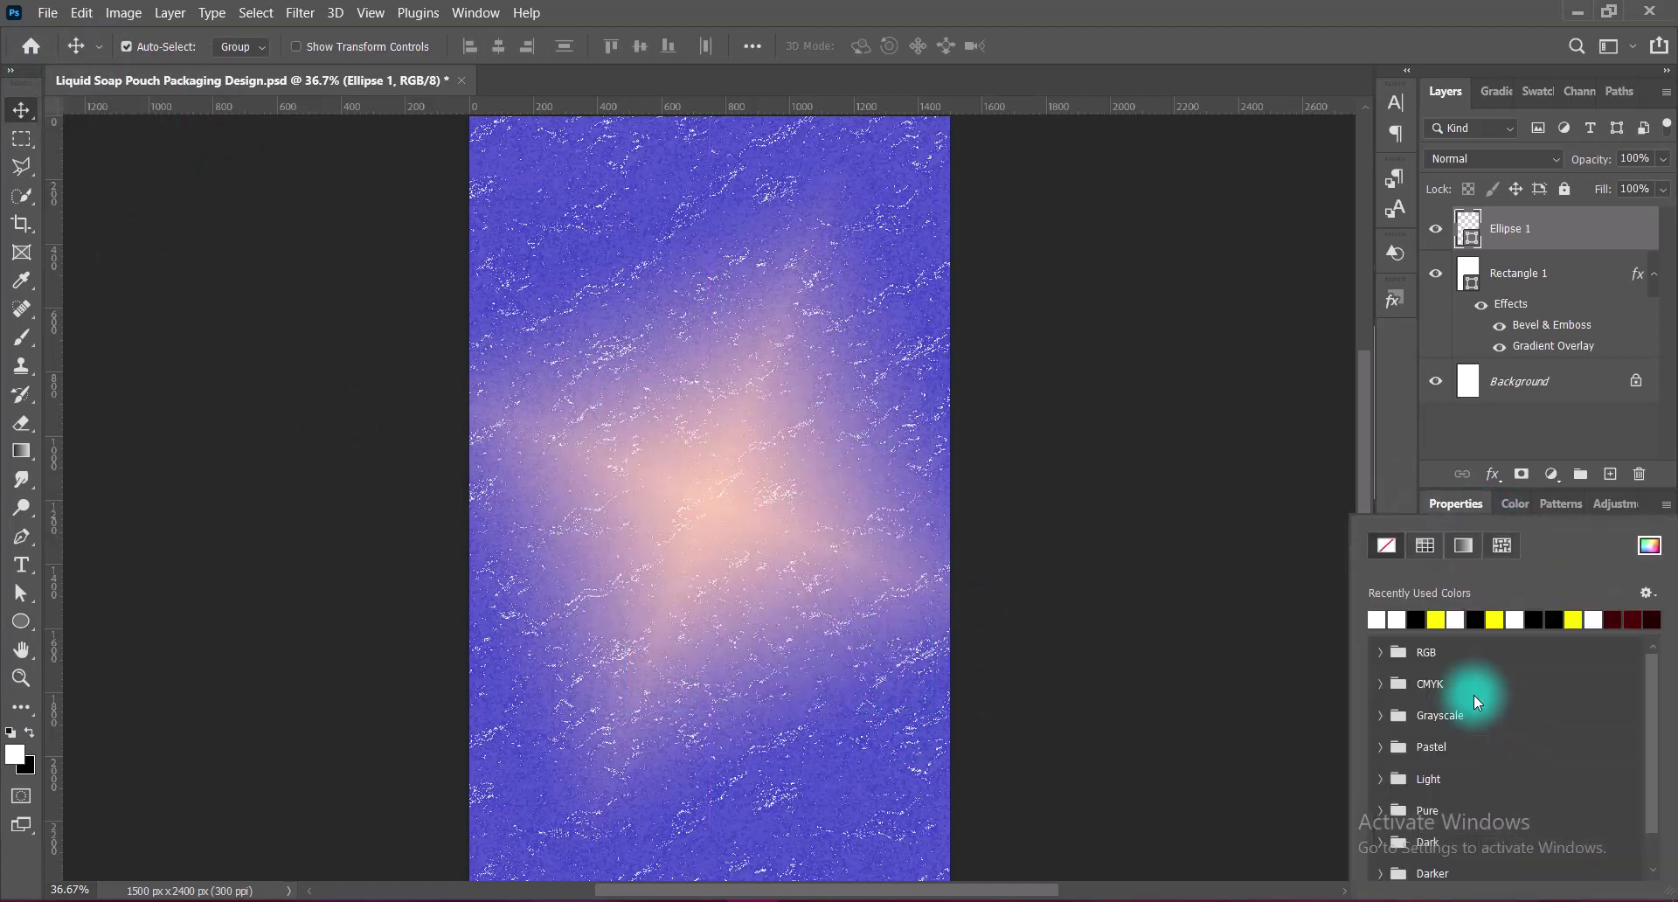
click(1650, 545)
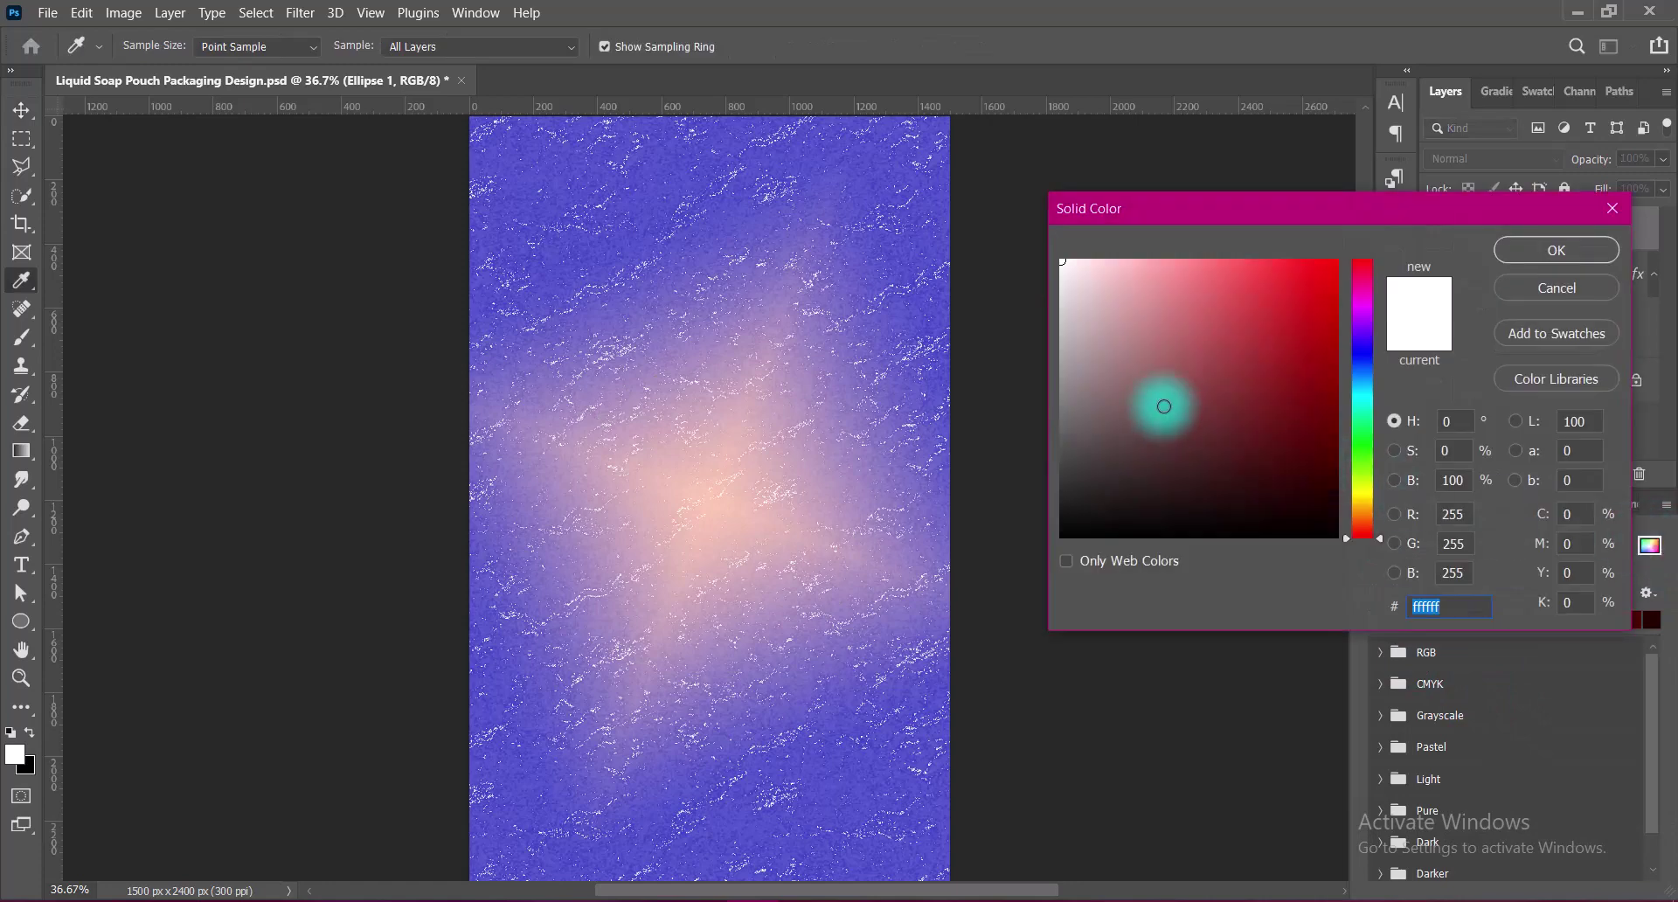
click(1205, 333)
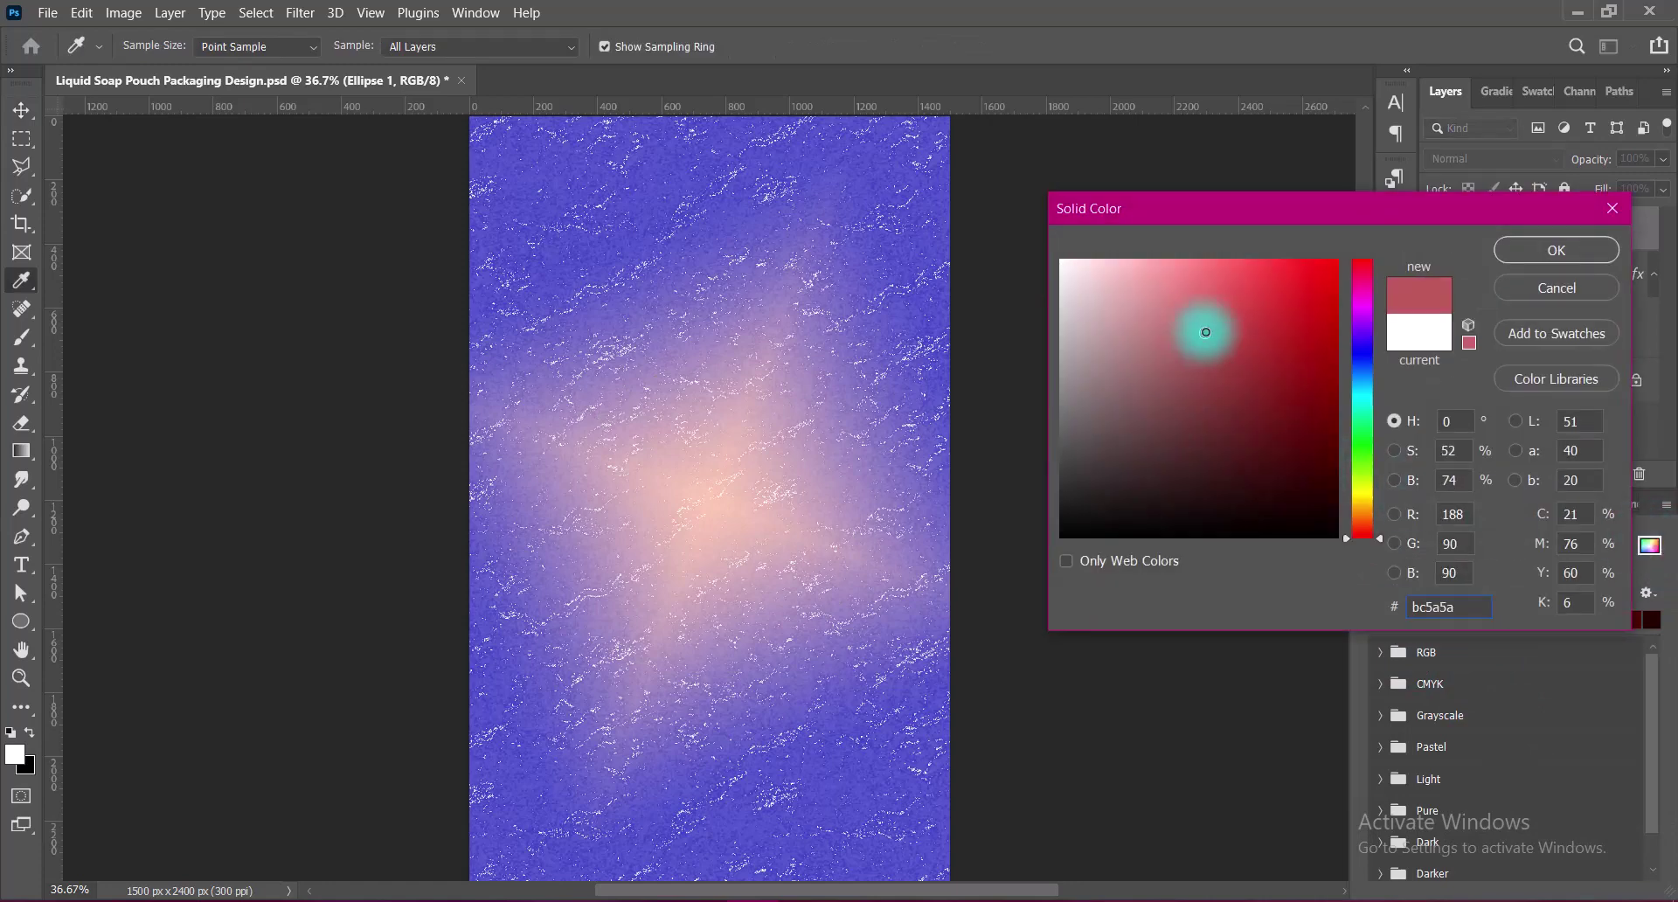
click(1364, 402)
click(1261, 334)
click(1554, 251)
click(1526, 450)
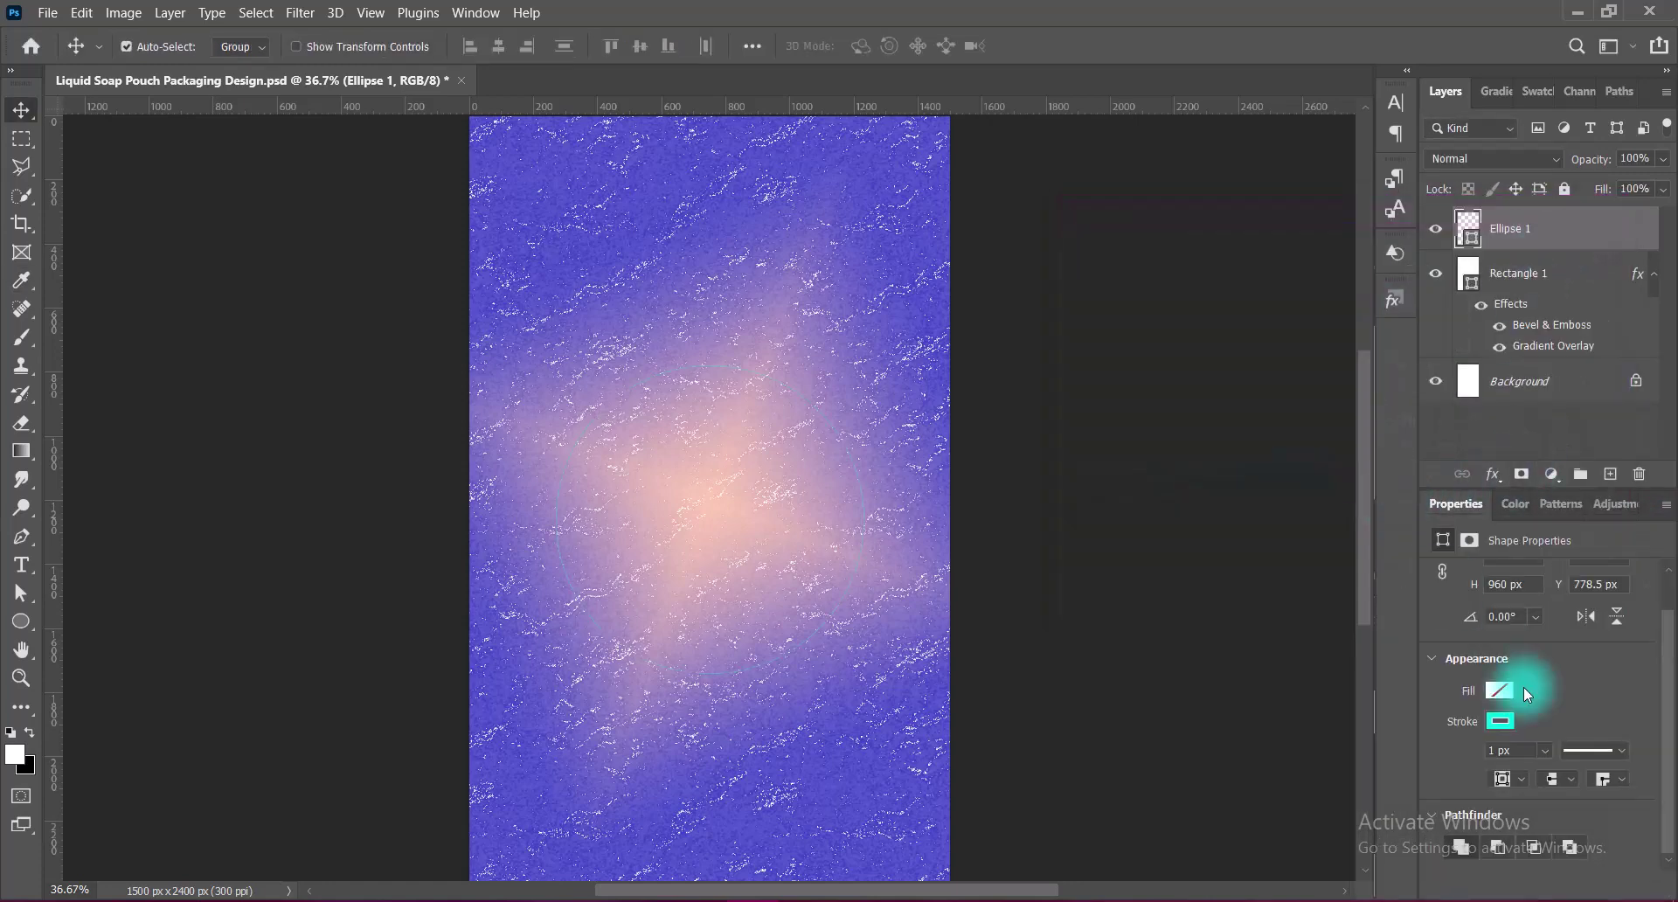
drag(1550, 774, 1575, 779)
click(1565, 694)
- Duplicate the cyan ring, enlarge the copy to about 1036 px, centre it, and stroke it white
click(1116, 457)
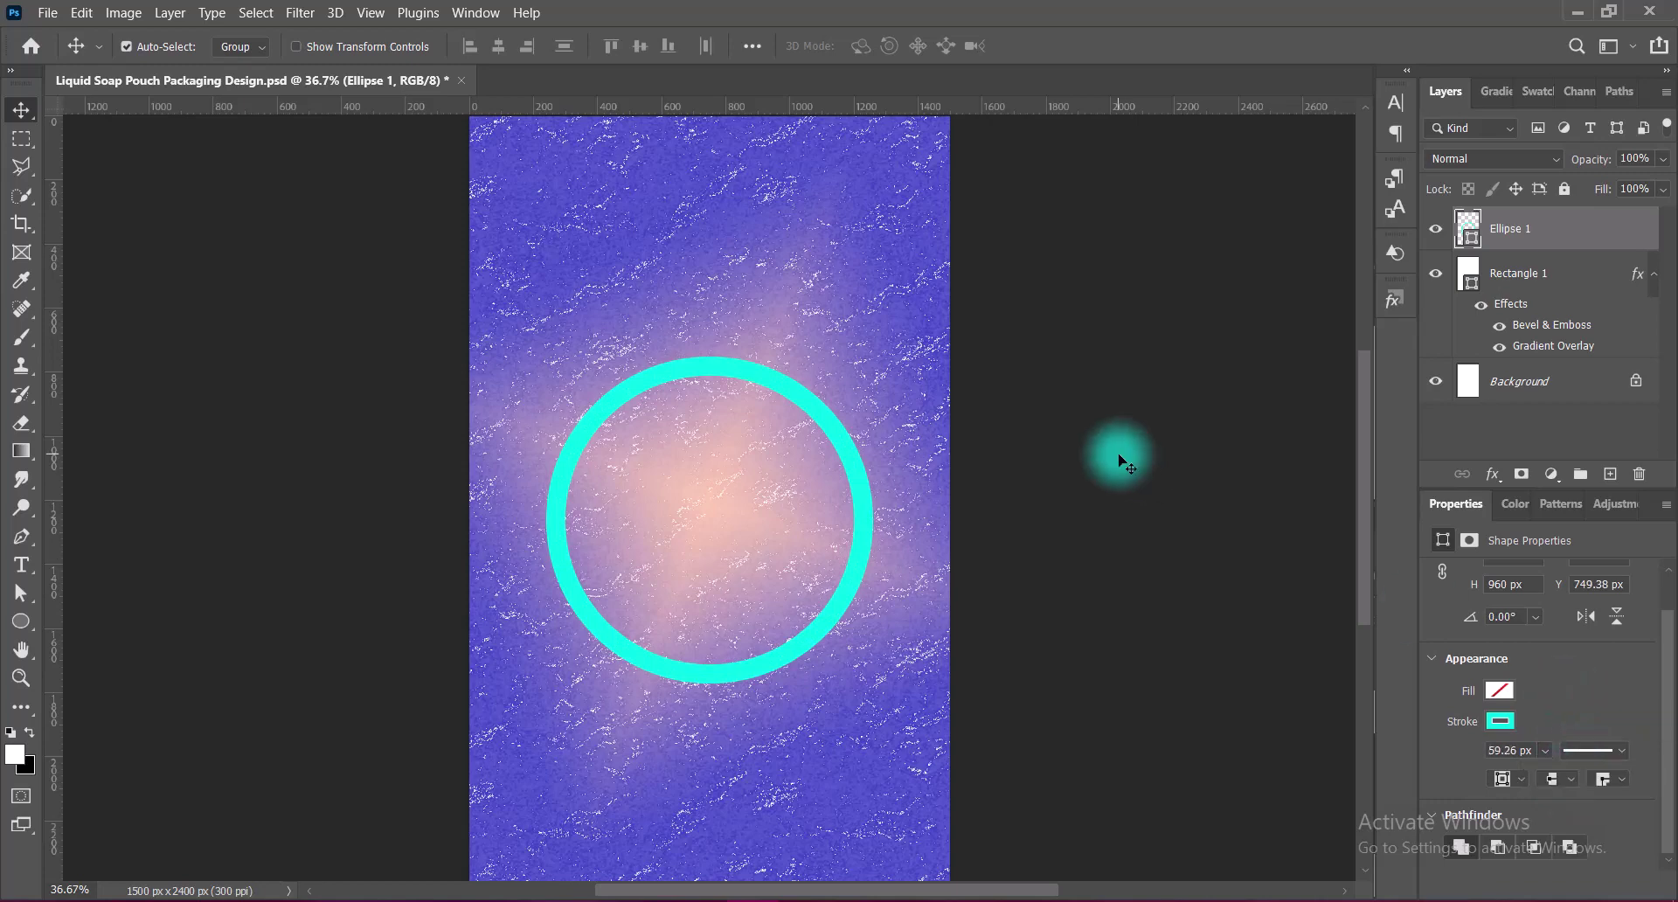
click(687, 380)
drag(687, 380, 698, 335)
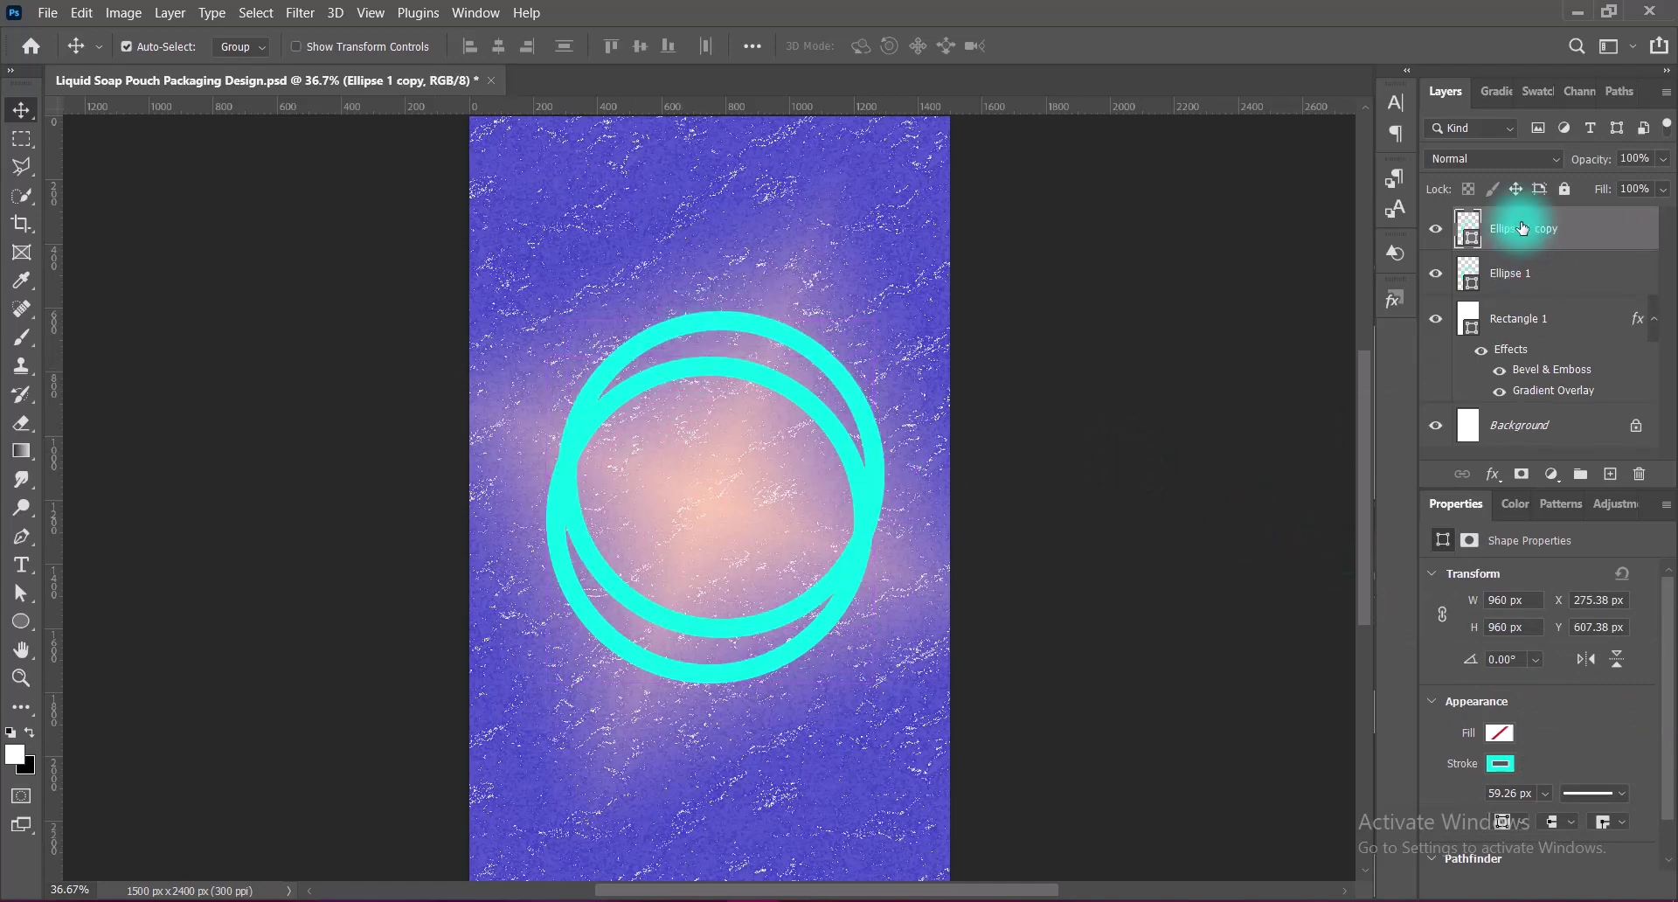
drag(1529, 217, 1529, 255)
key(ctrl+t)
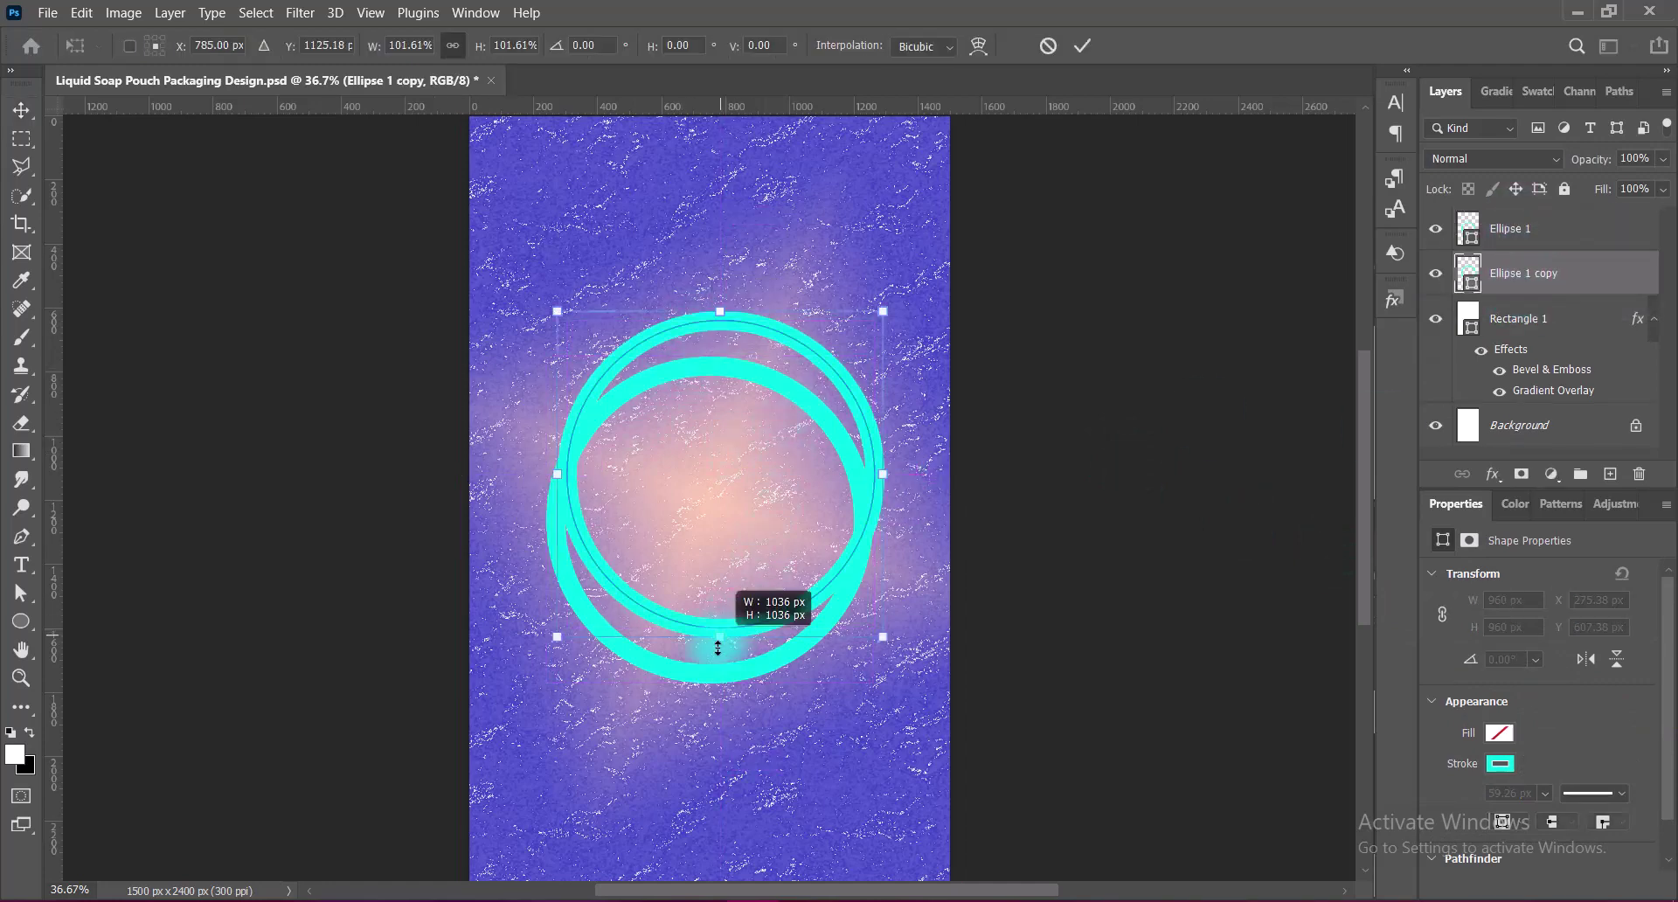
drag(715, 643, 715, 725)
drag(757, 543, 745, 540)
key(Return)
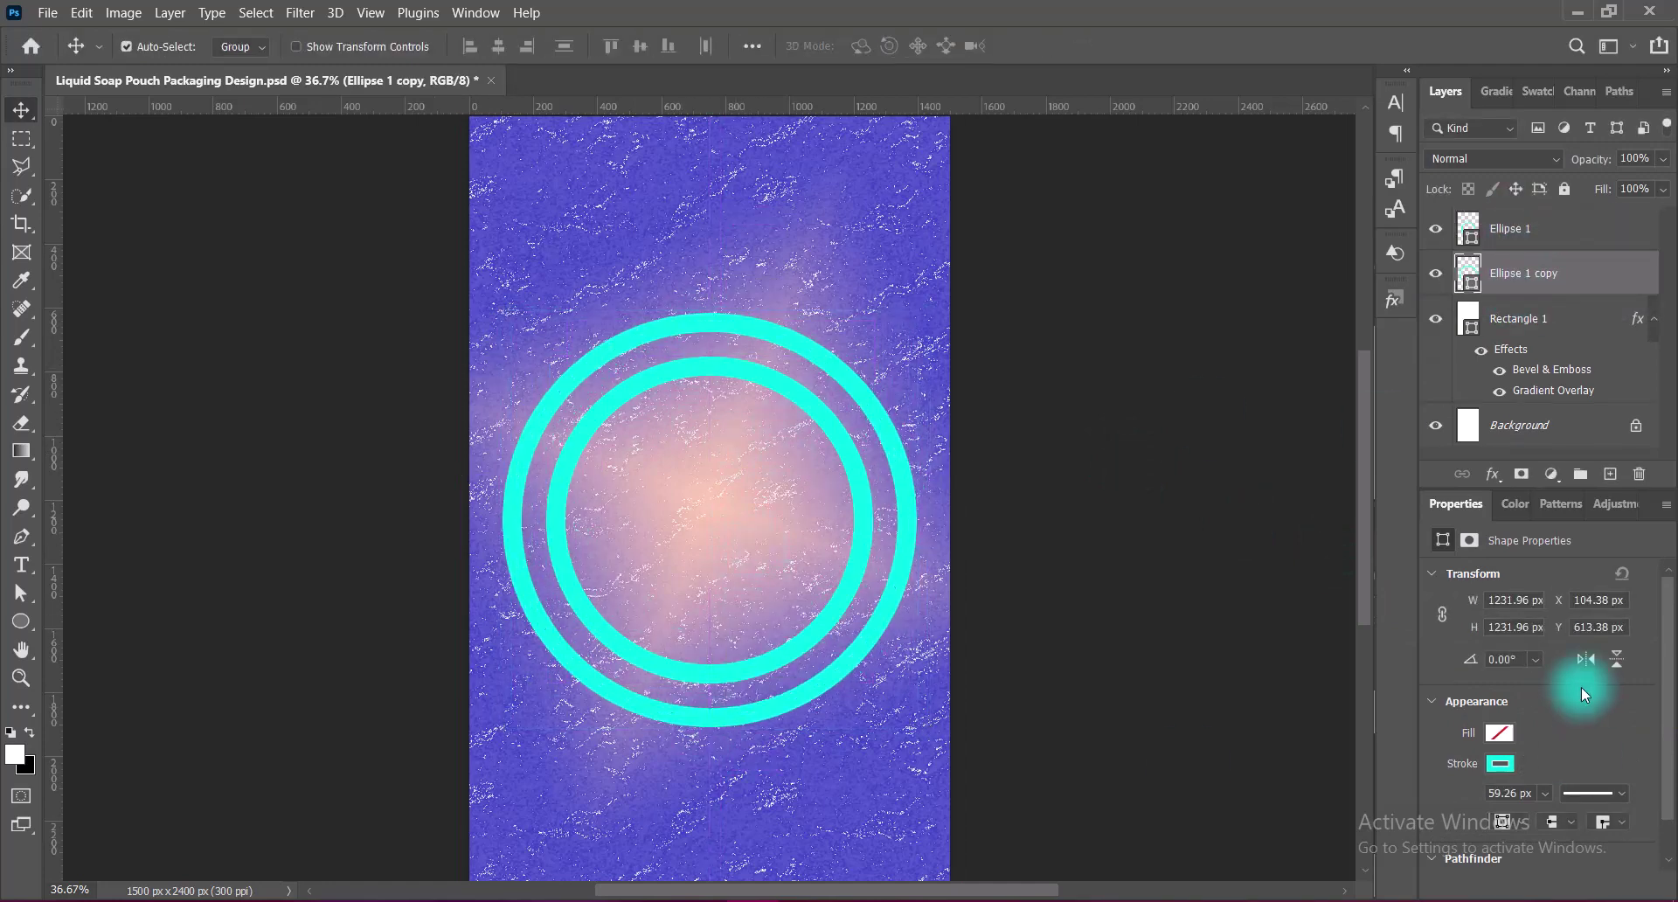
click(1500, 763)
click(1401, 621)
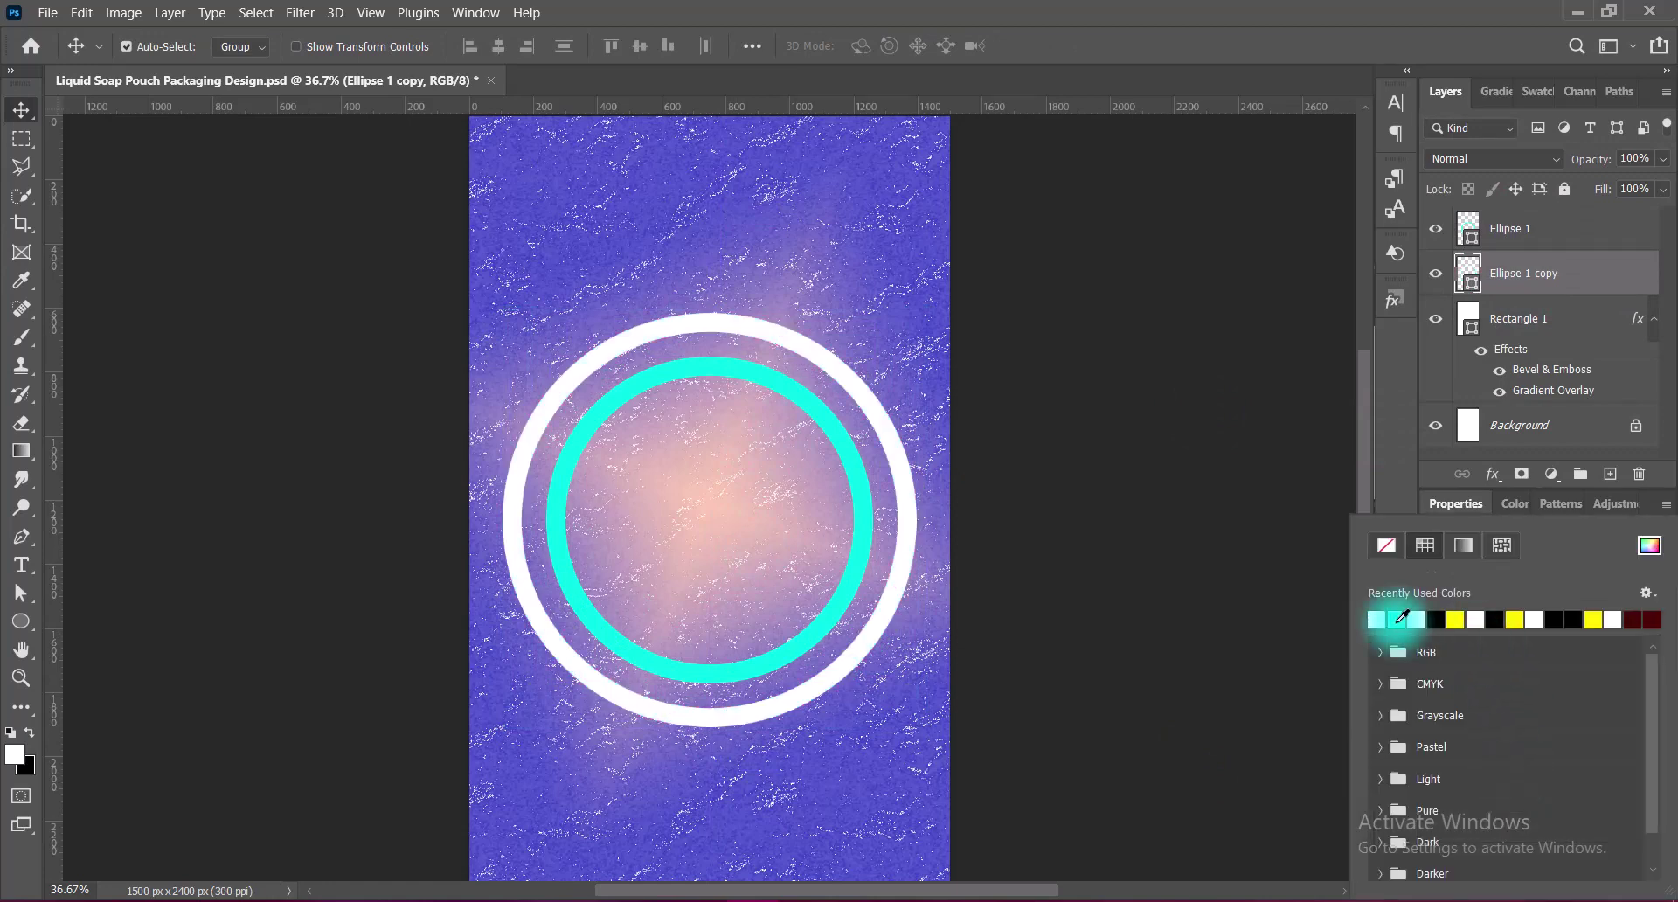
click(1649, 546)
click(1539, 252)
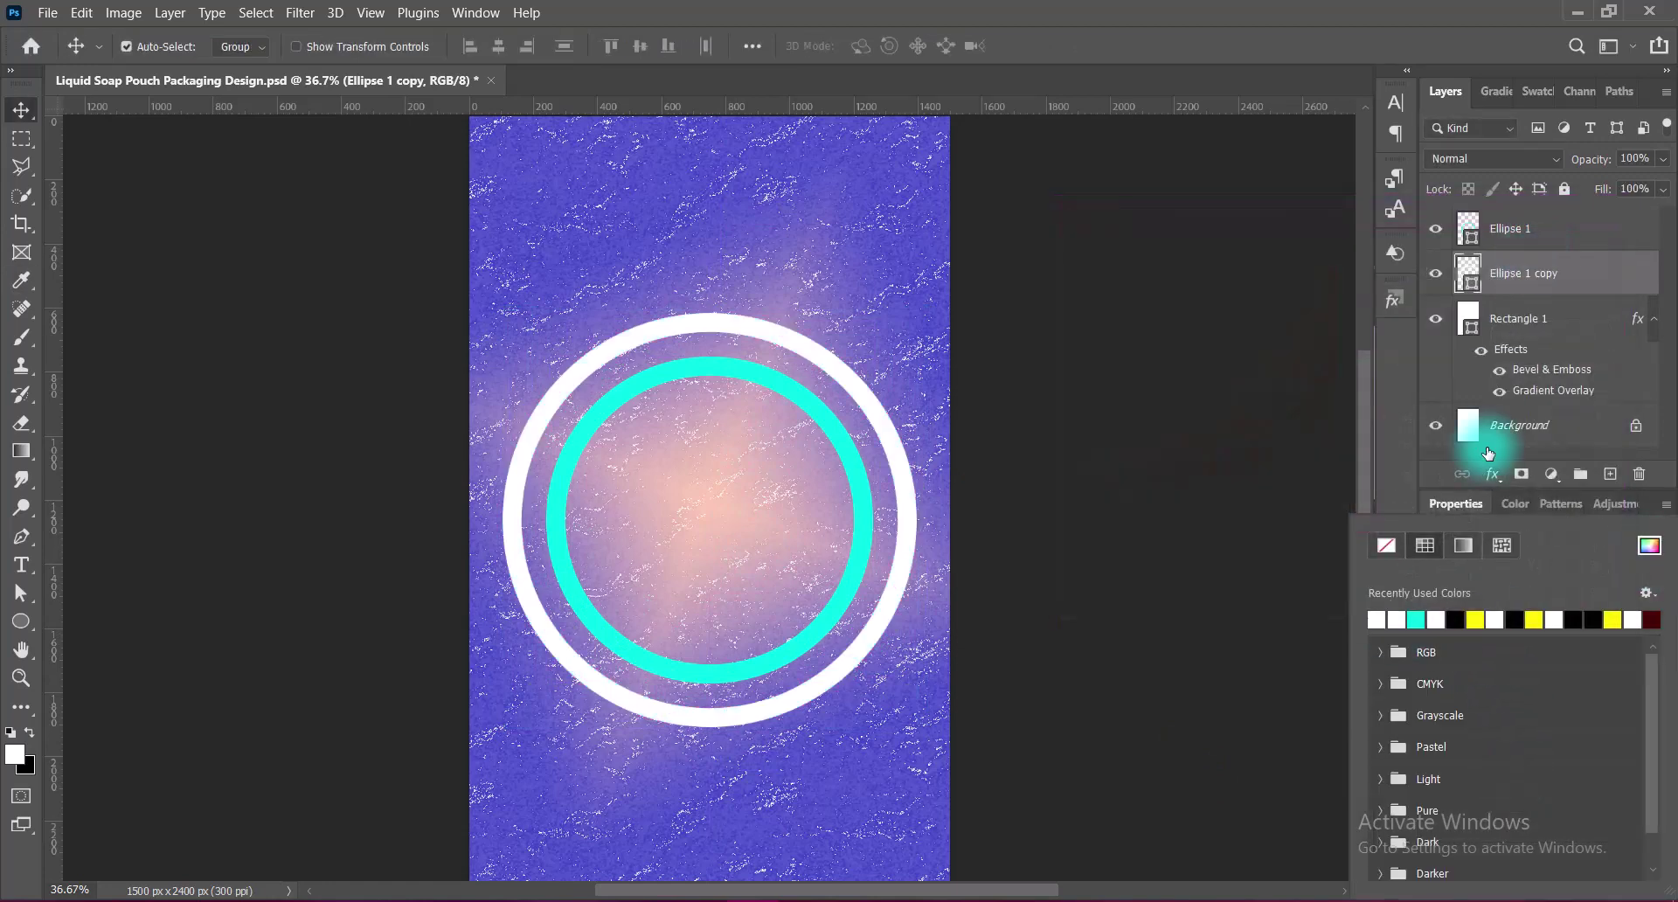
click(694, 325)
- Duplicate the white ring, enlarge this copy to about 1344 px, and centre it
drag(695, 325, 696, 255)
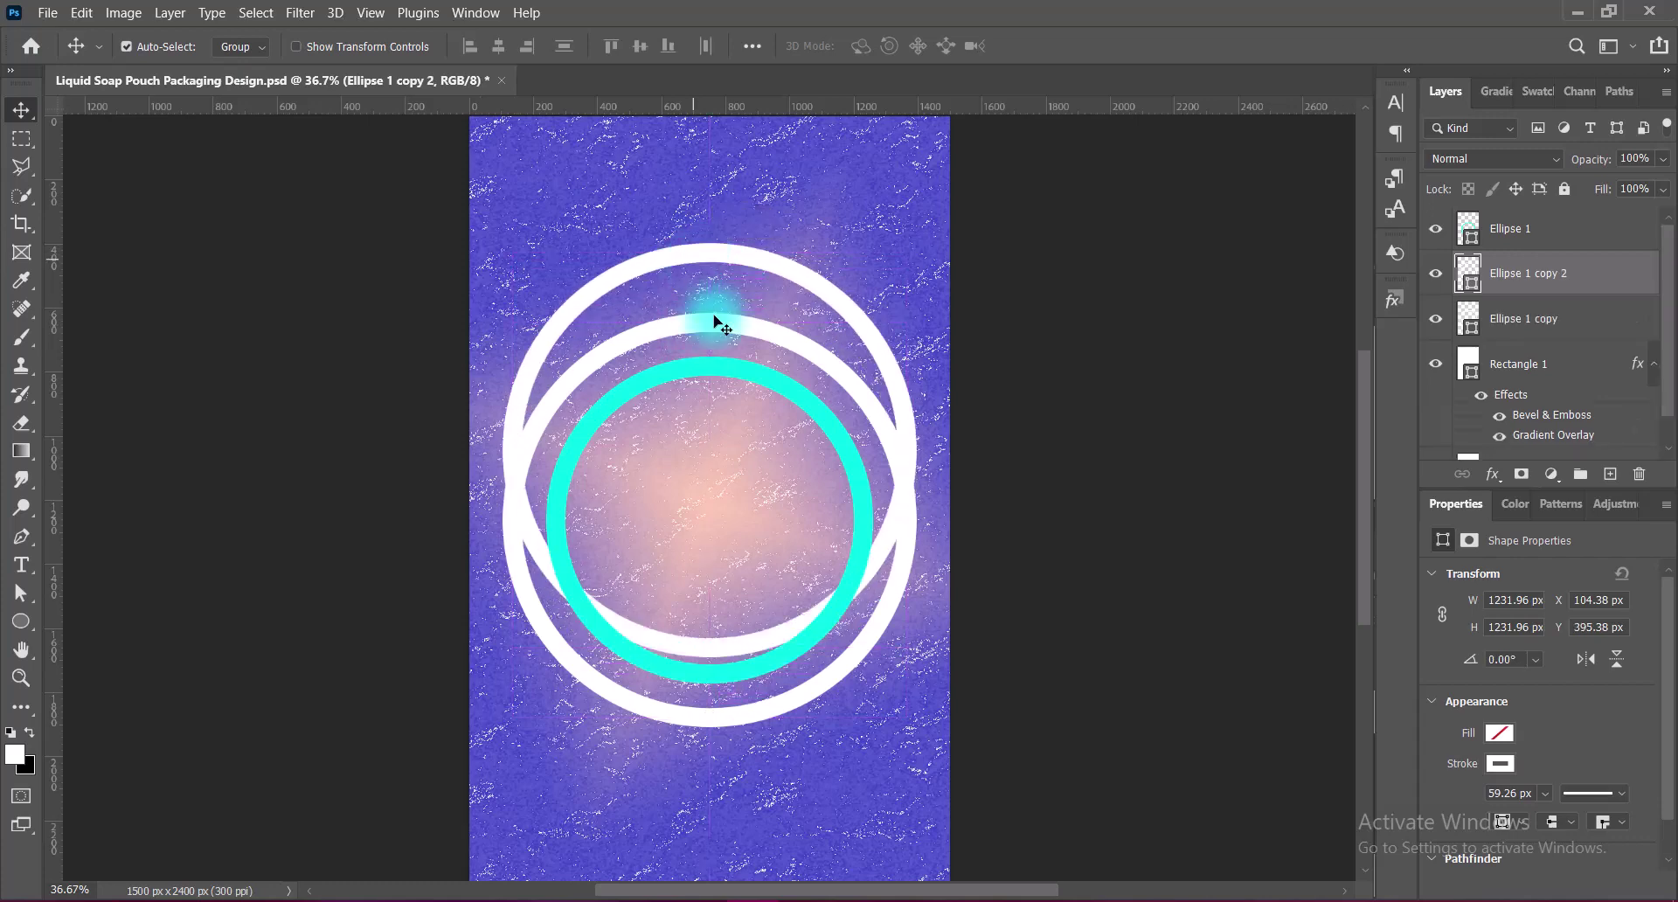
key(ctrl+t)
drag(715, 682, 711, 675)
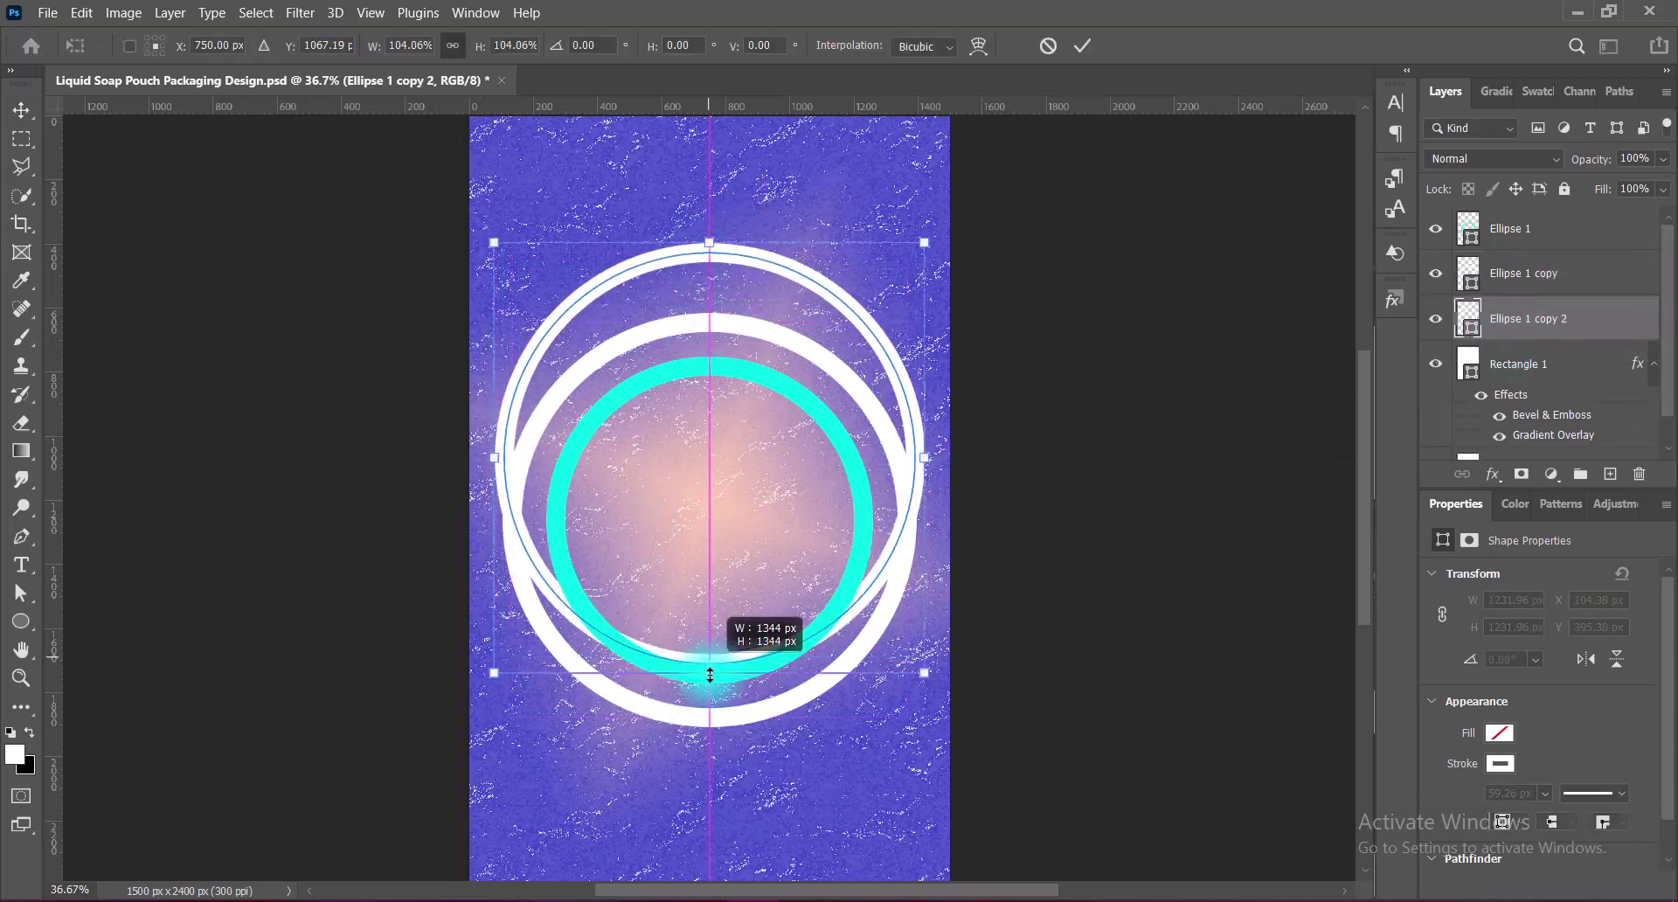
mouse_move(731, 490)
mouse_down()
mouse_move(739, 548)
mouse_move(713, 569)
mouse_up()
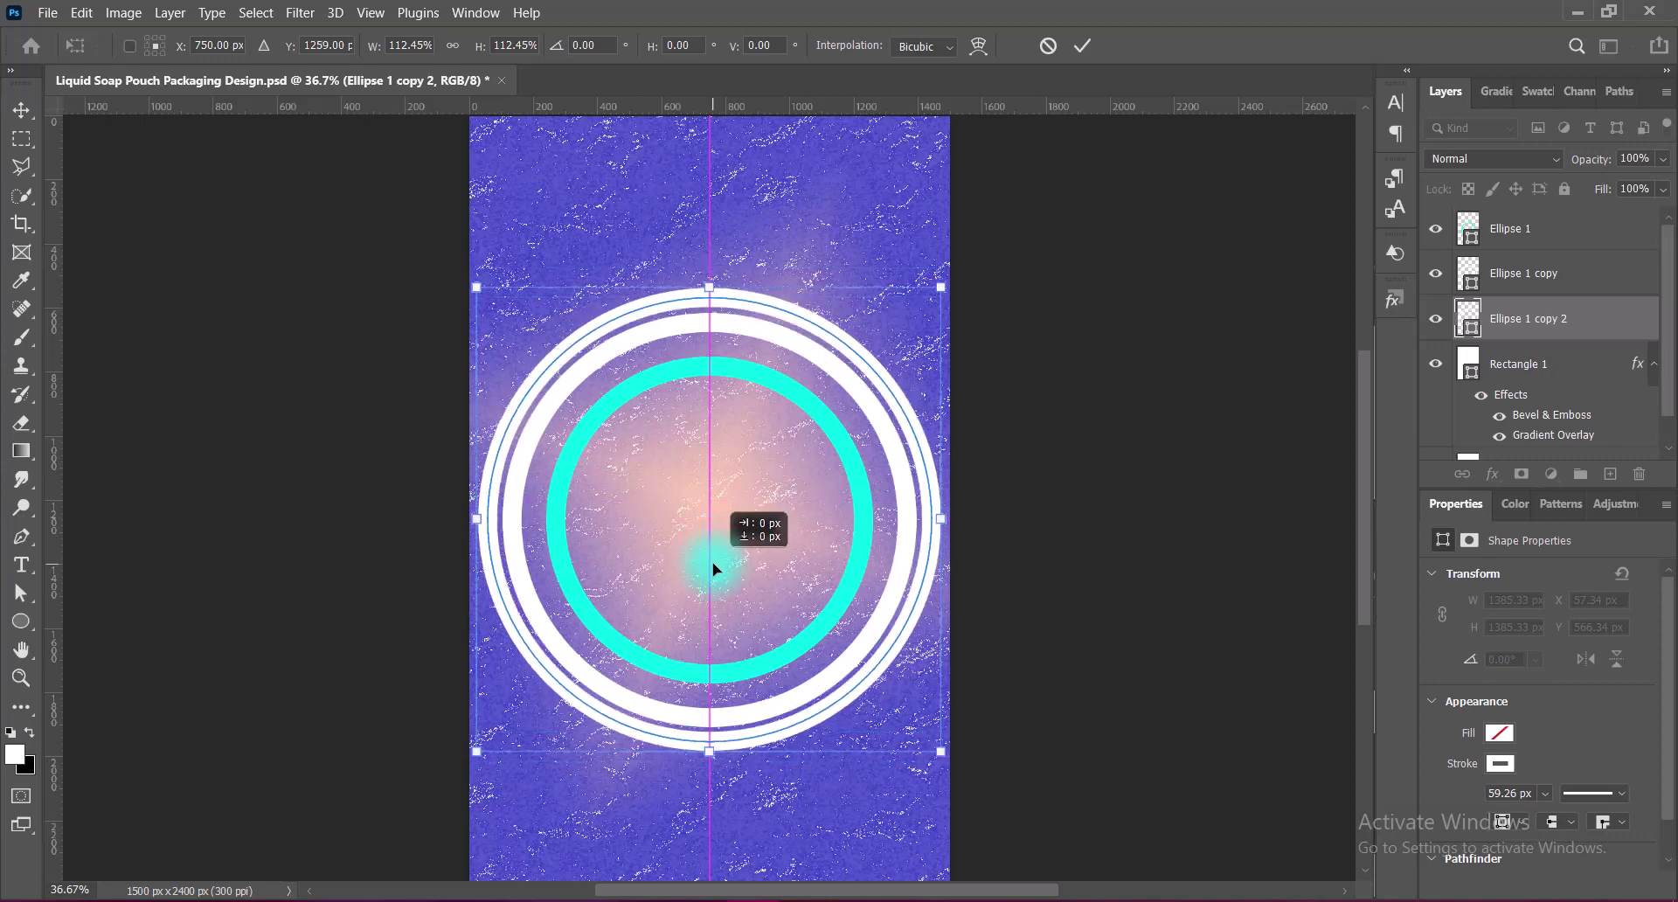
key(Return)
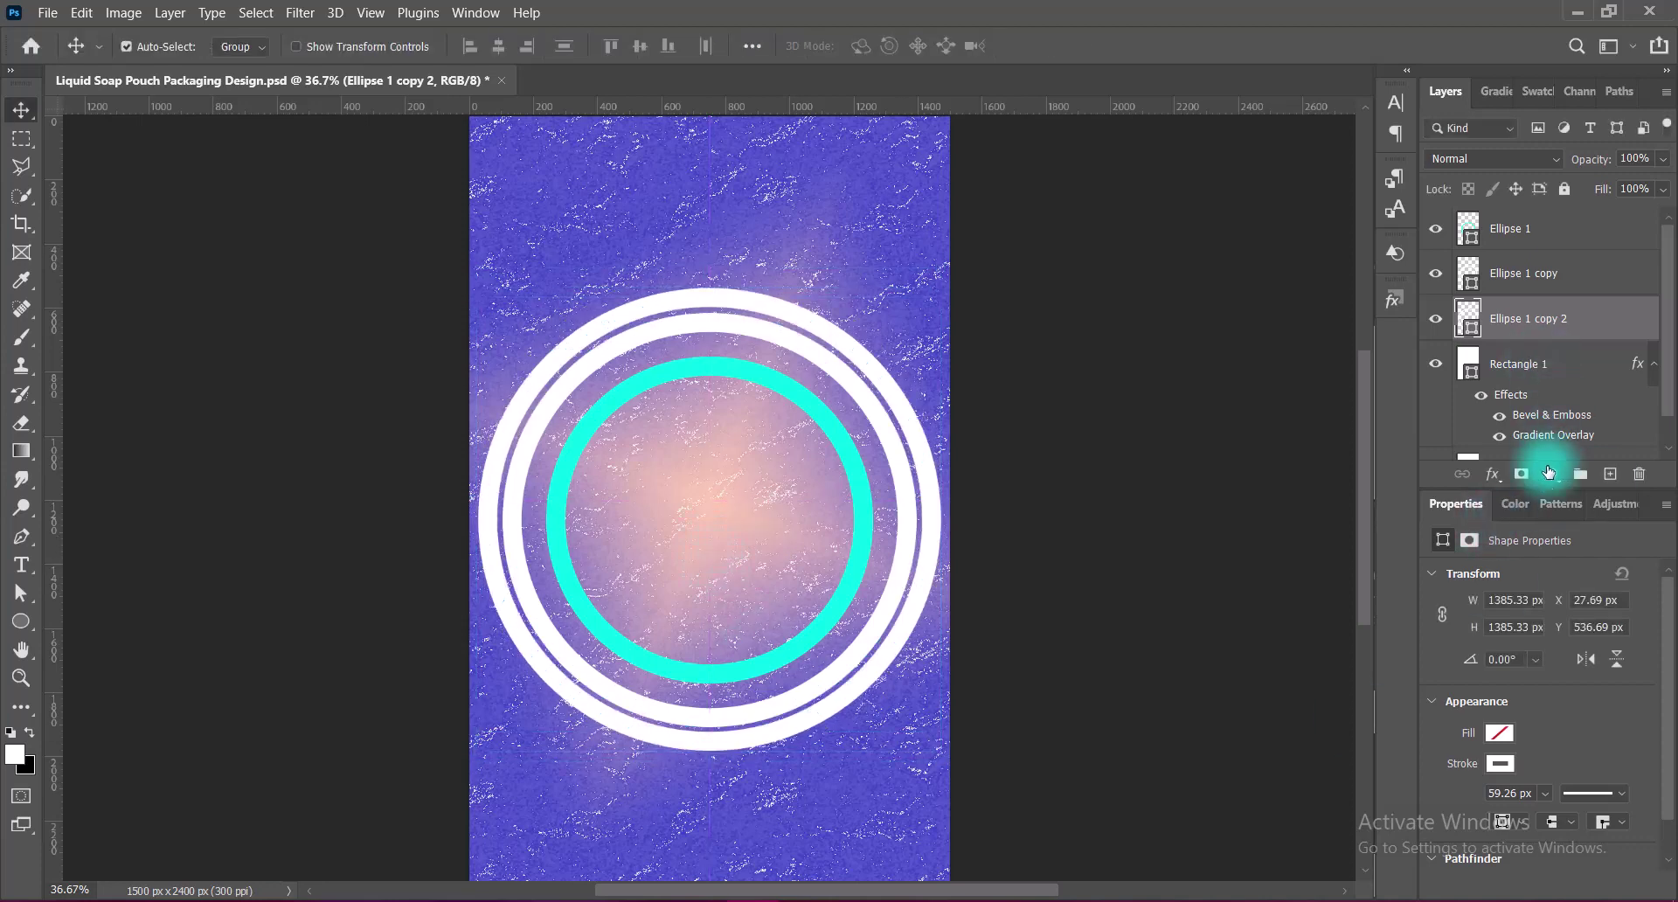
- Recolour the outermost ring's stroke light pink-magenta #eb7dff, then select the Rectangle 1 layer
click(1500, 763)
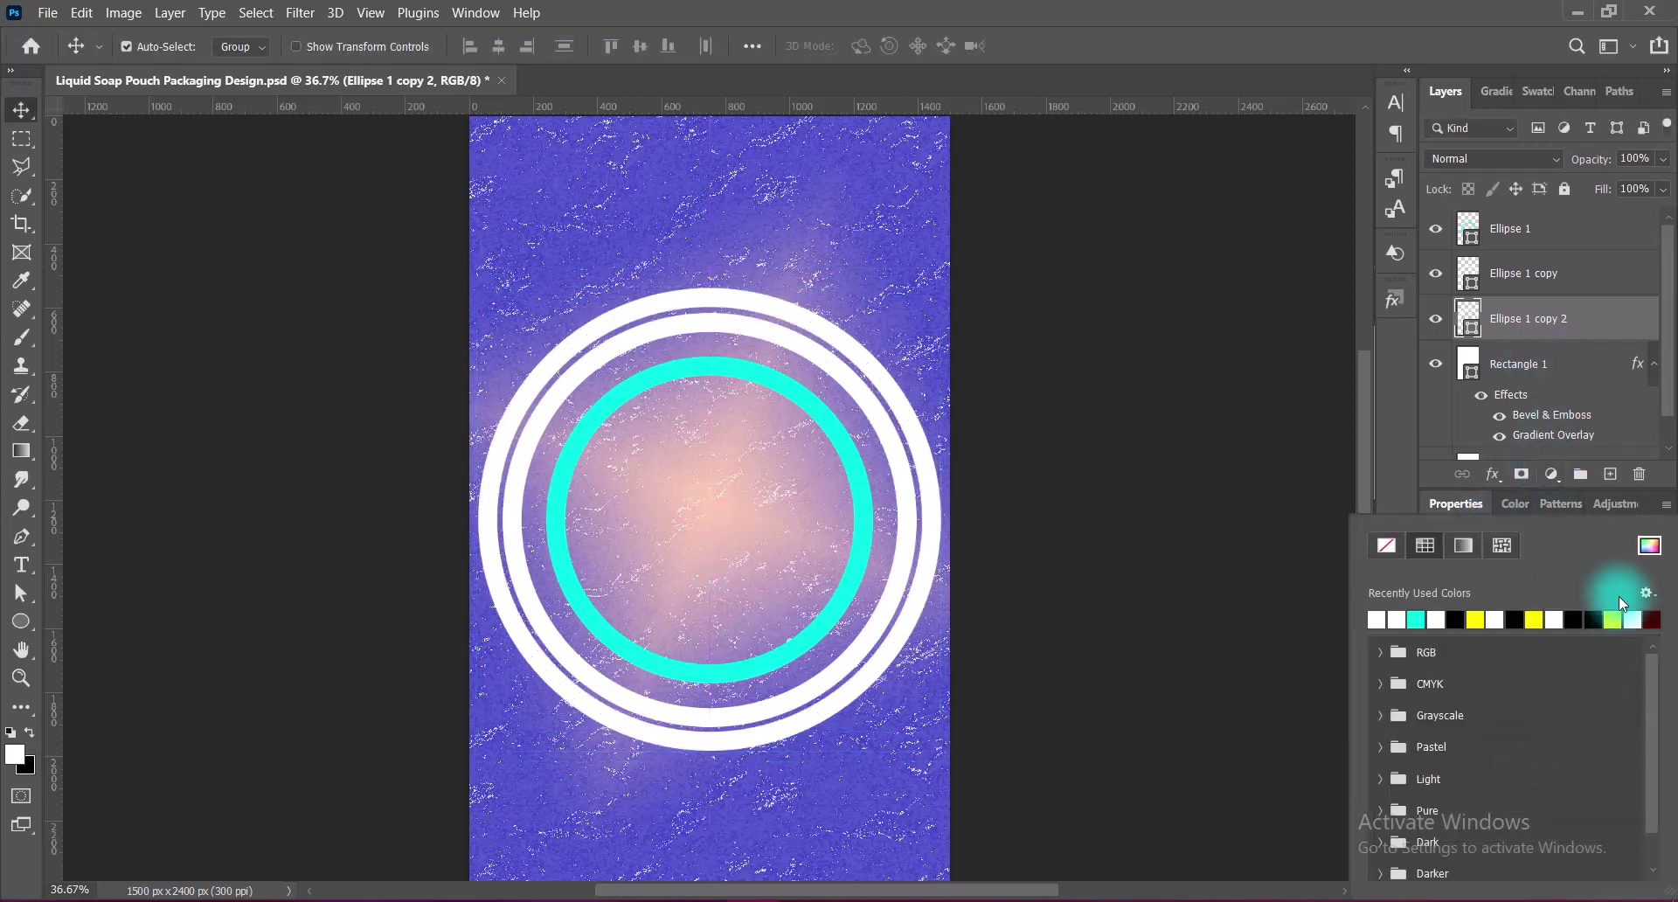
click(1649, 546)
click(1363, 312)
click(1300, 306)
drag(1300, 307, 1320, 218)
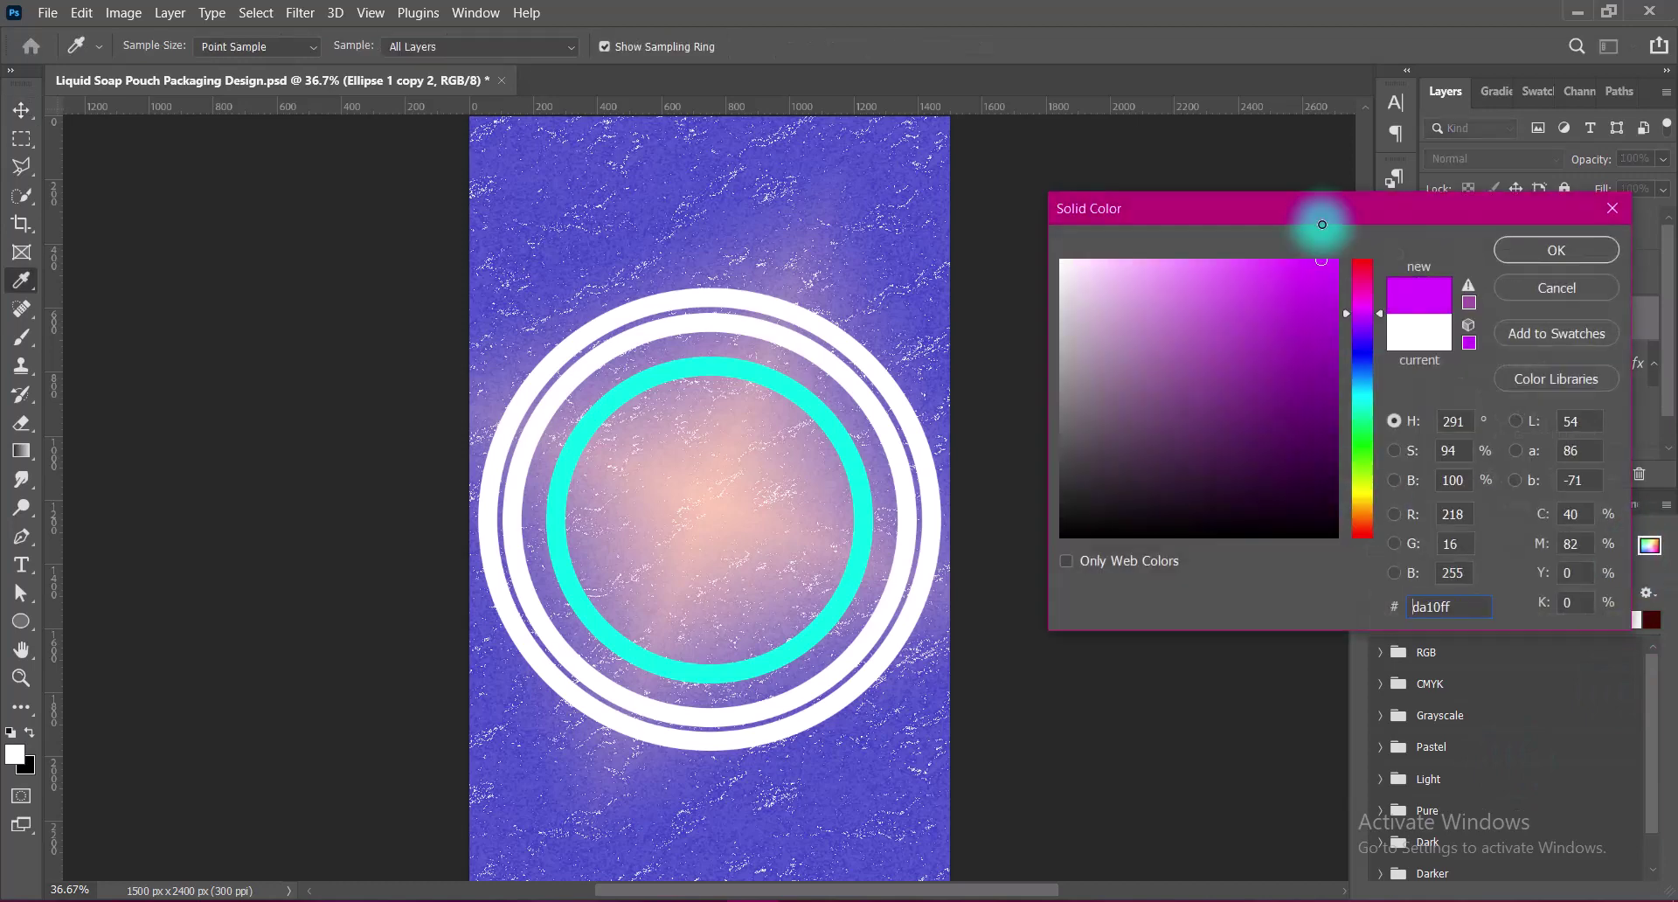
click(1520, 254)
click(1649, 545)
drag(1230, 270, 1196, 242)
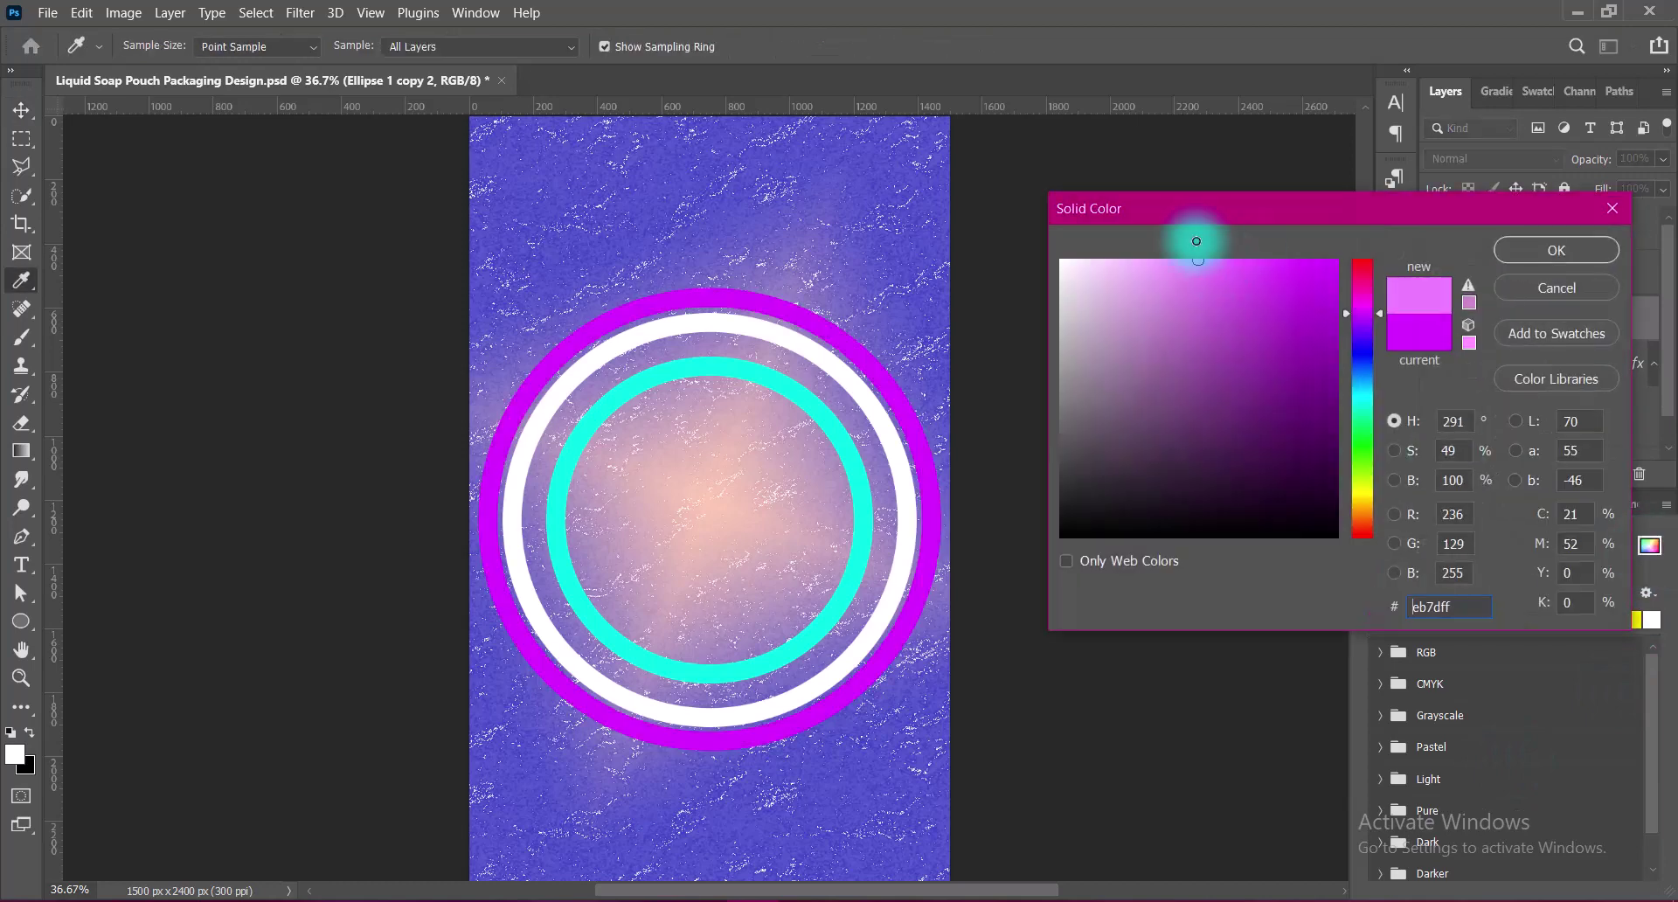
click(1513, 259)
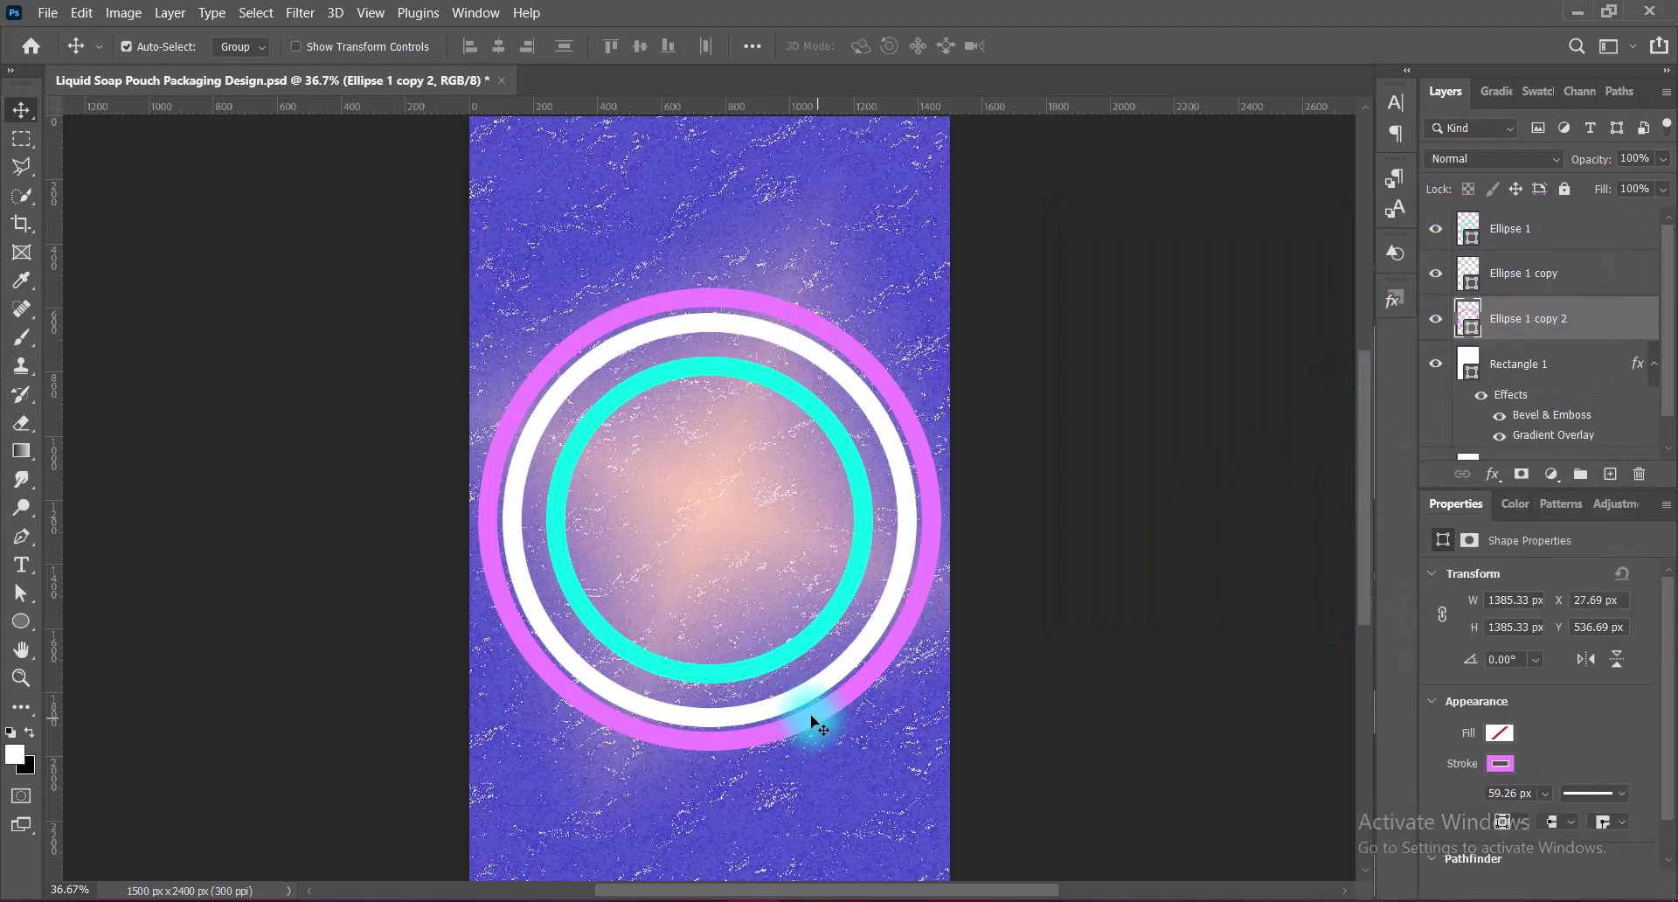
click(1536, 364)
- Add a new layer and draw a circle centred inside the rings
click(1608, 475)
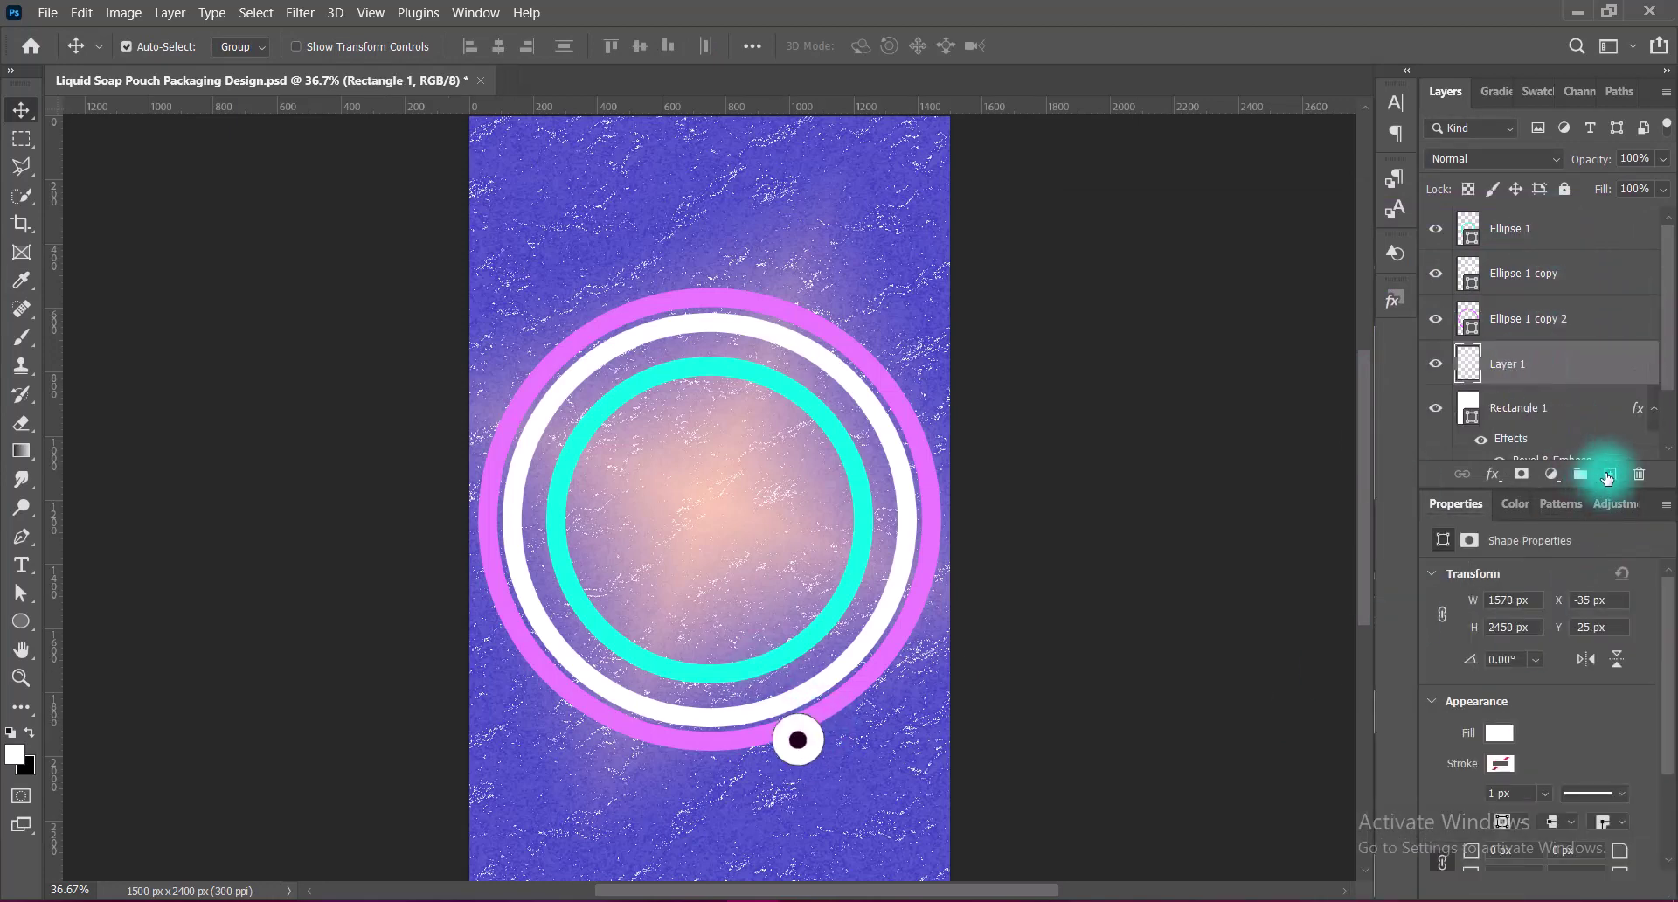
drag(21, 620, 98, 645)
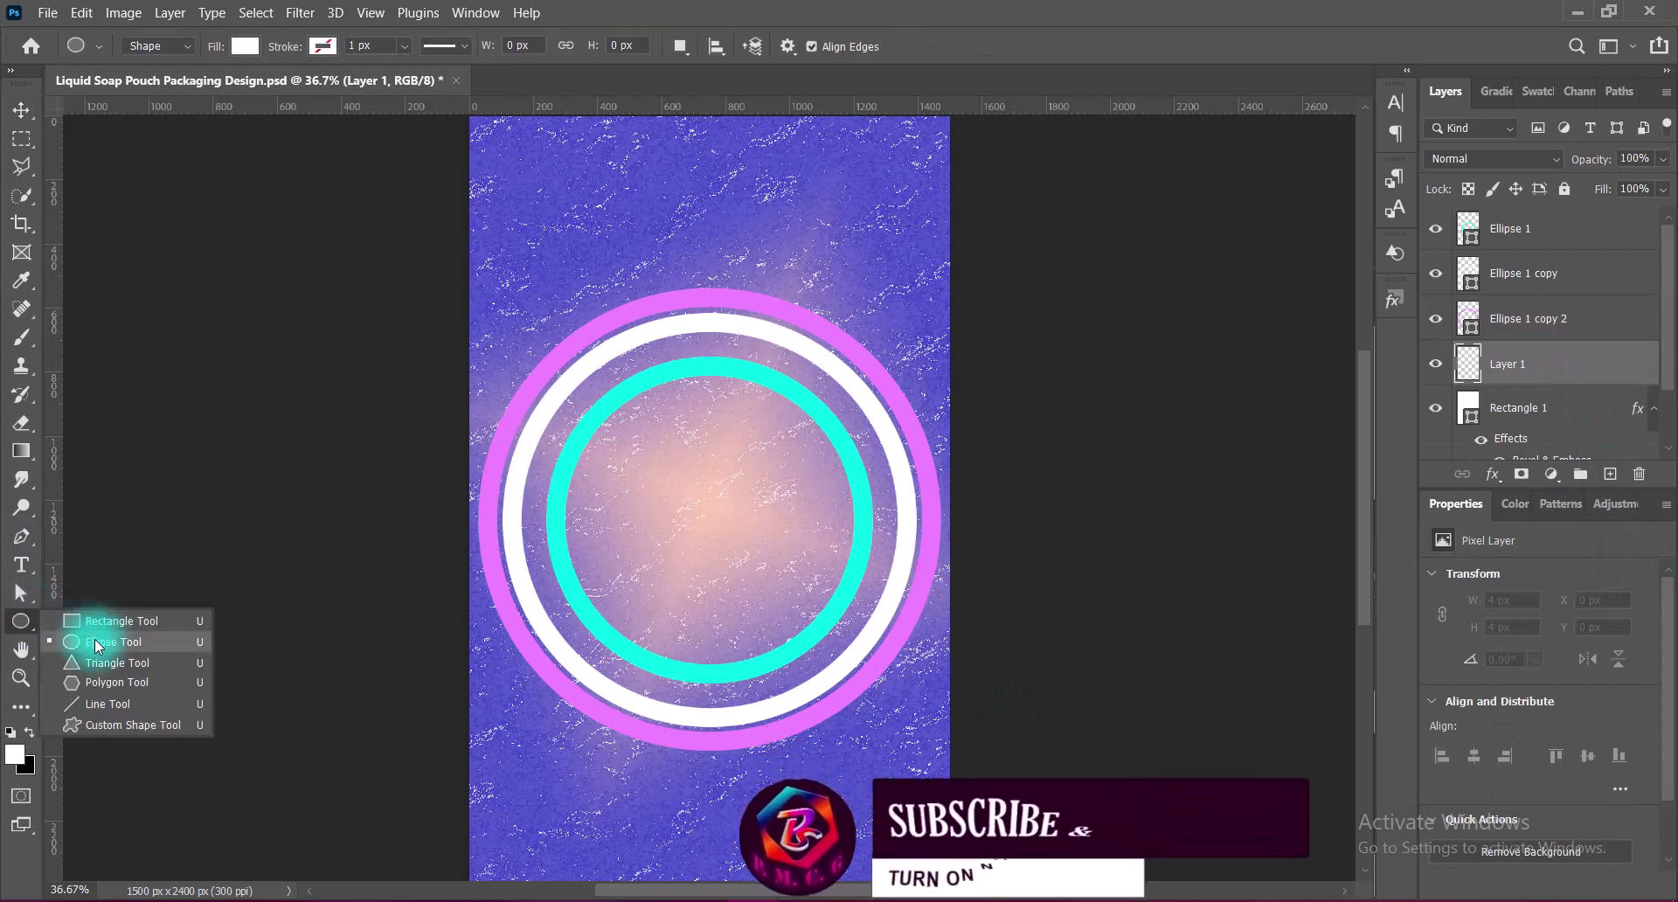
drag(651, 472, 823, 640)
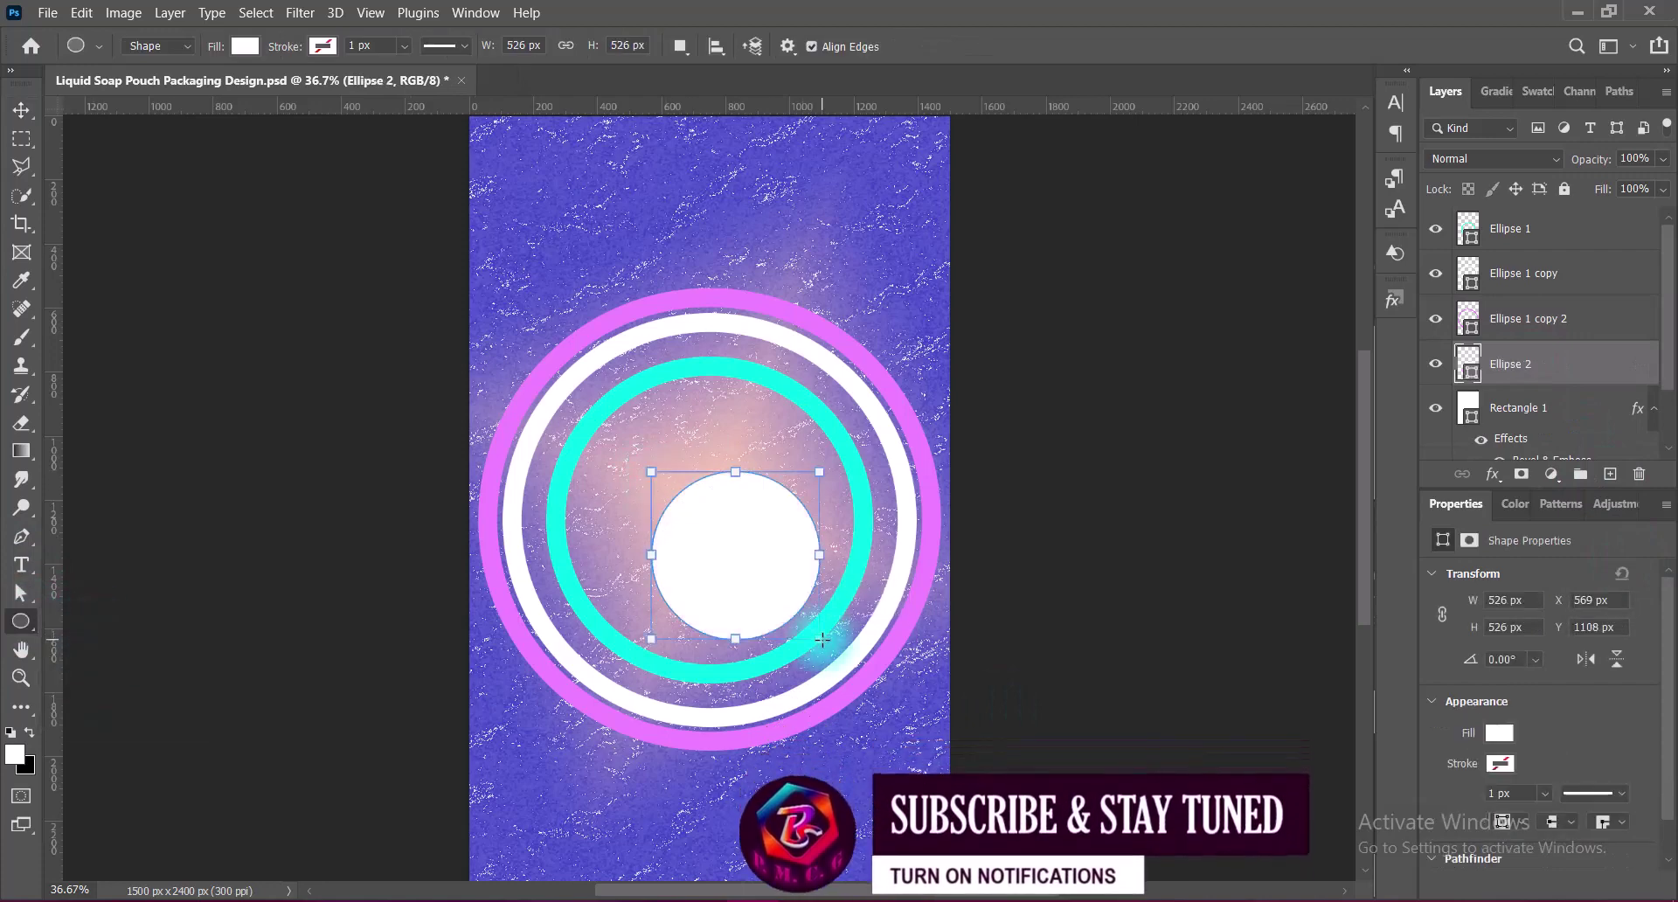
click(21, 110)
mouse_move(728, 578)
mouse_down()
mouse_move(702, 523)
mouse_move(709, 543)
mouse_up()
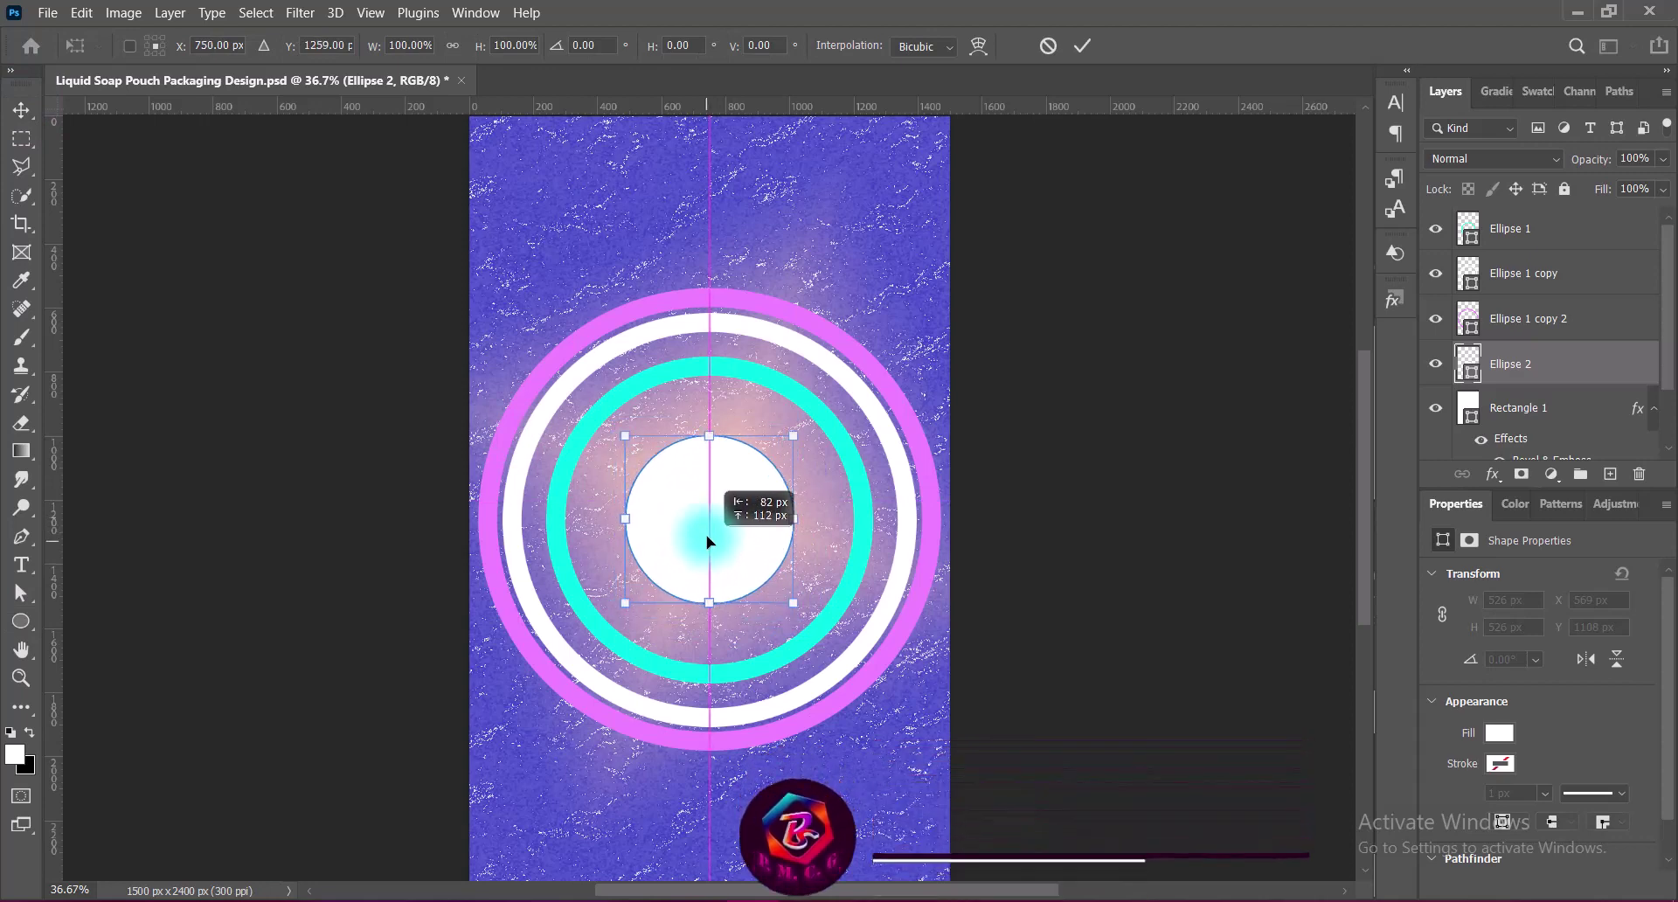
drag(709, 543, 708, 538)
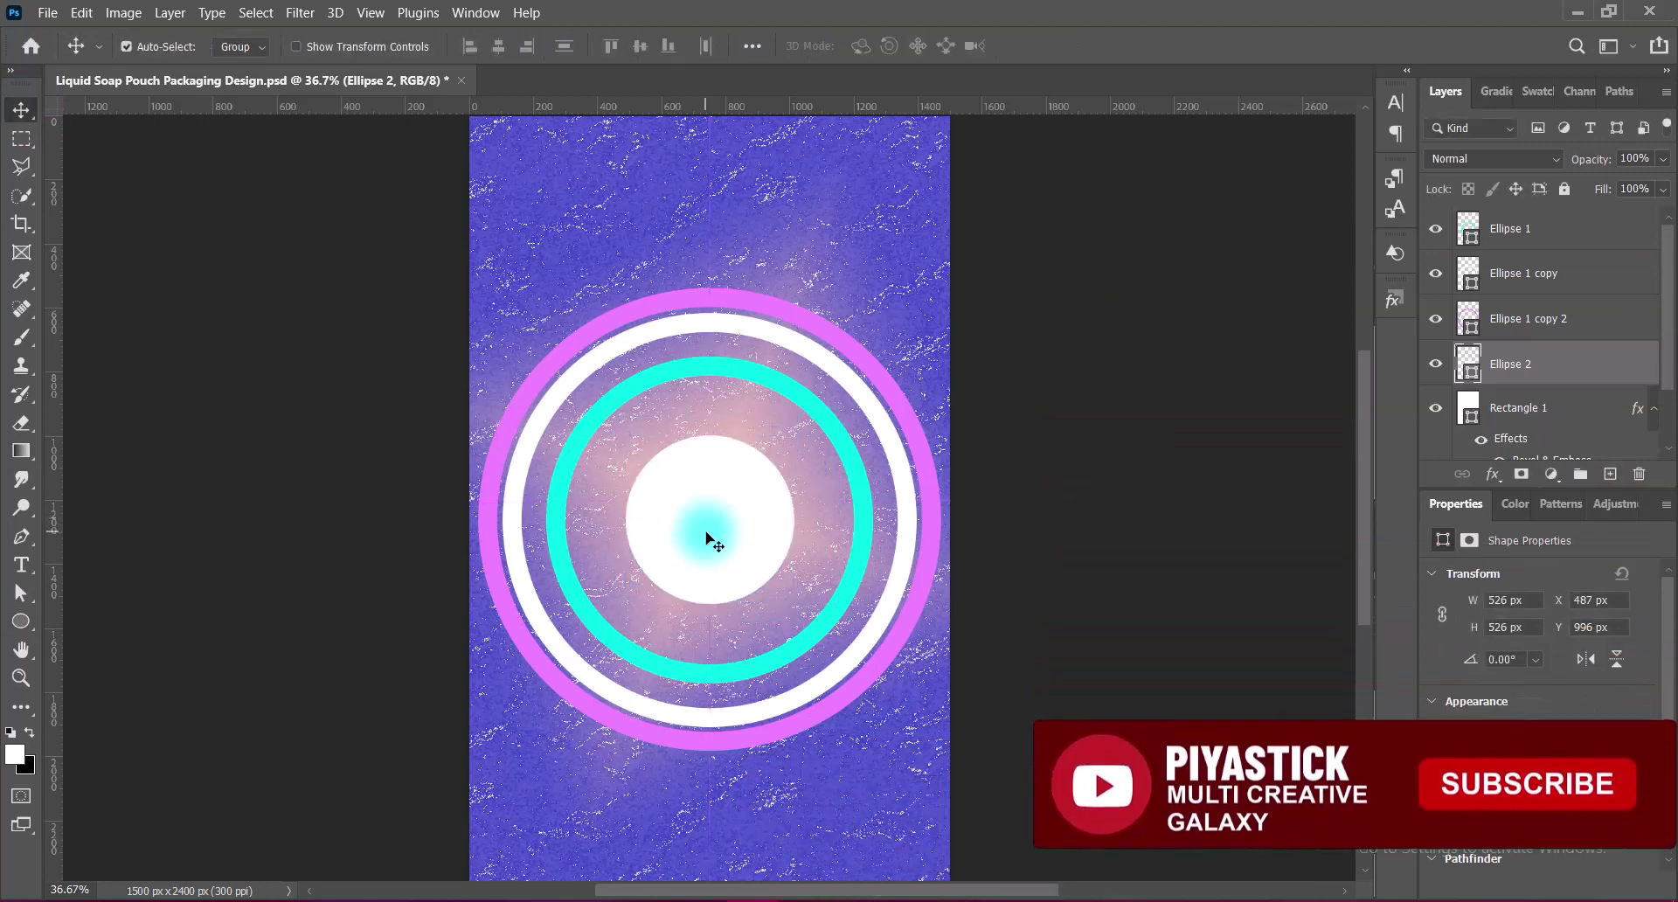
double_click(1450, 362)
- Give the circle a radial cyan-to-purple gradient overlay, angle 6, scale 120%, plus Outer Glow
click(819, 462)
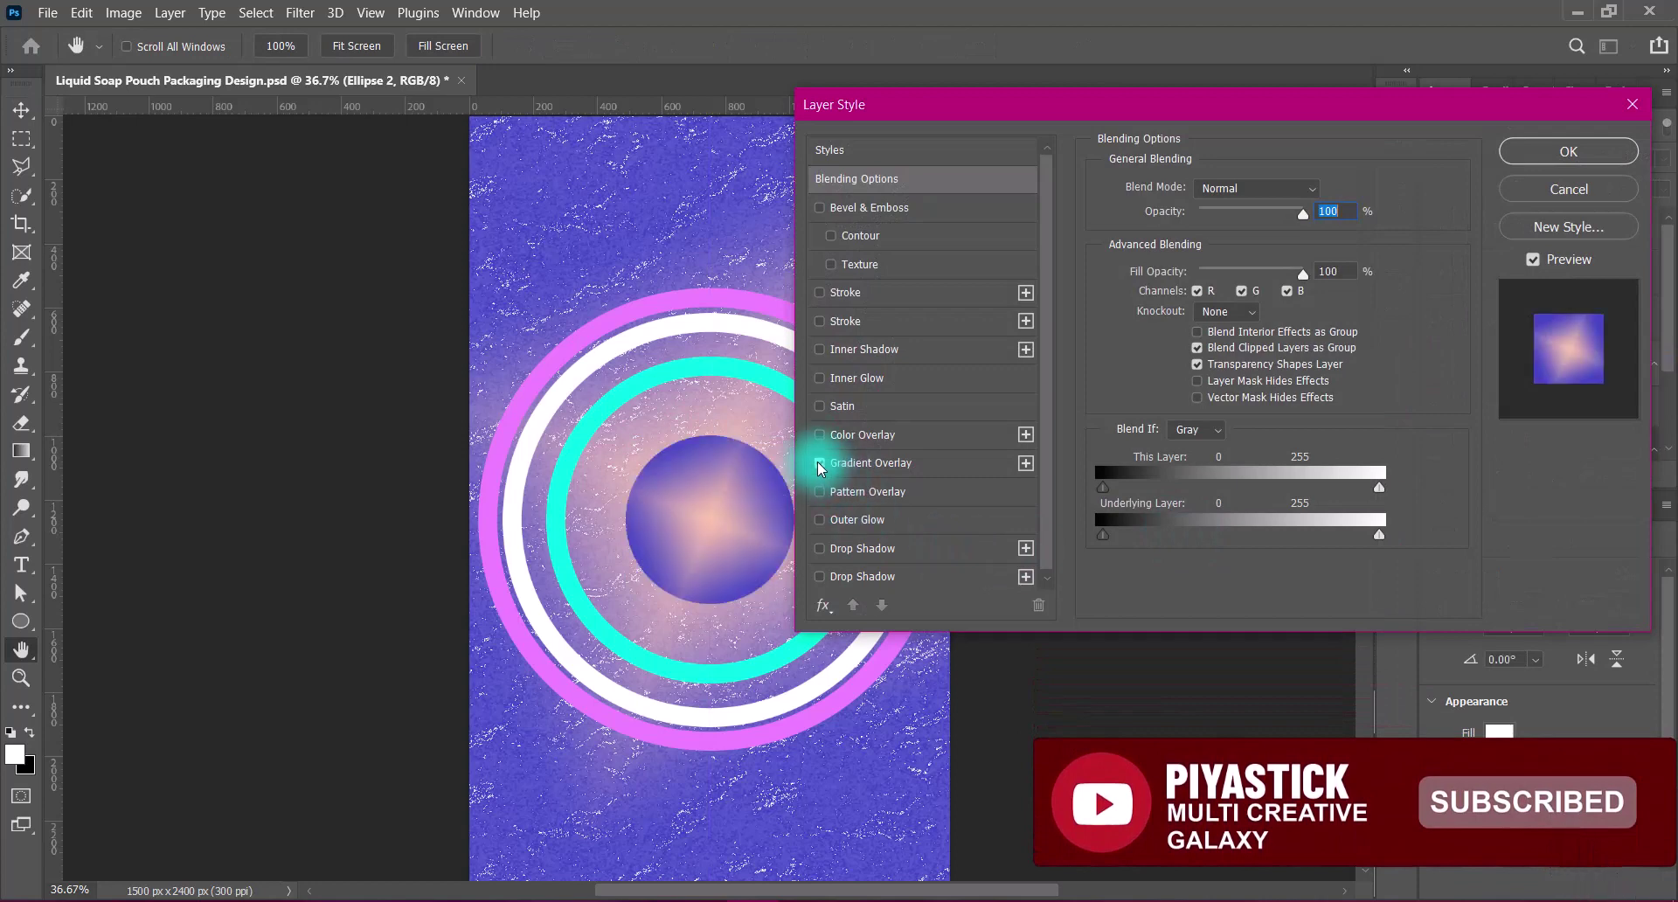
click(866, 463)
click(1301, 238)
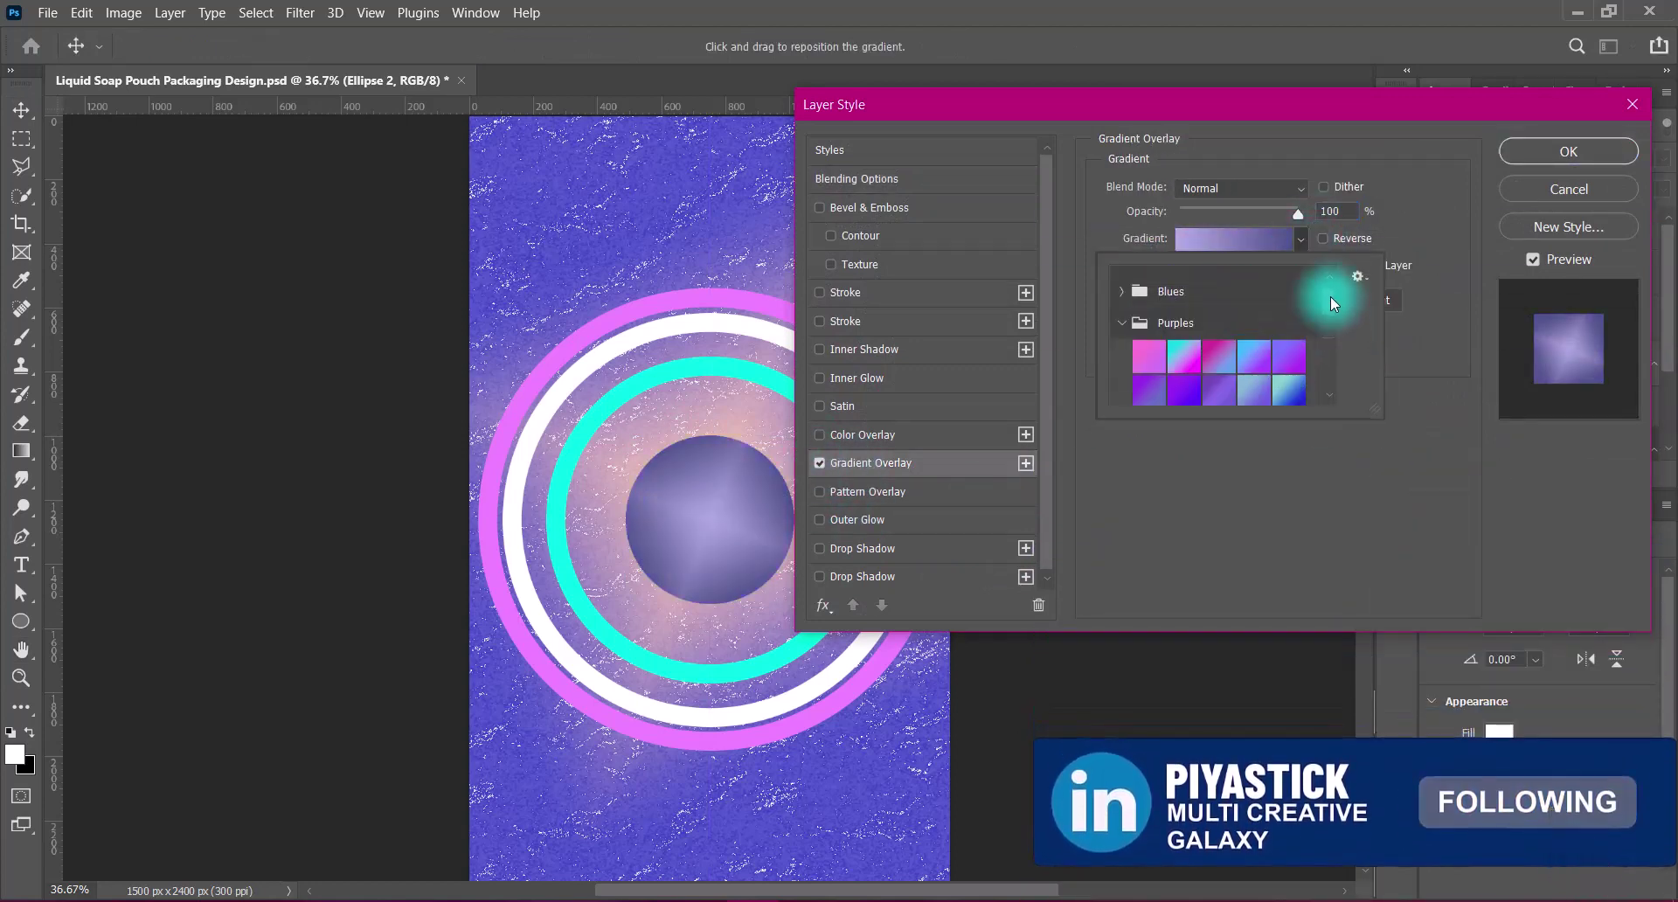
click(1144, 354)
click(1386, 375)
click(1241, 266)
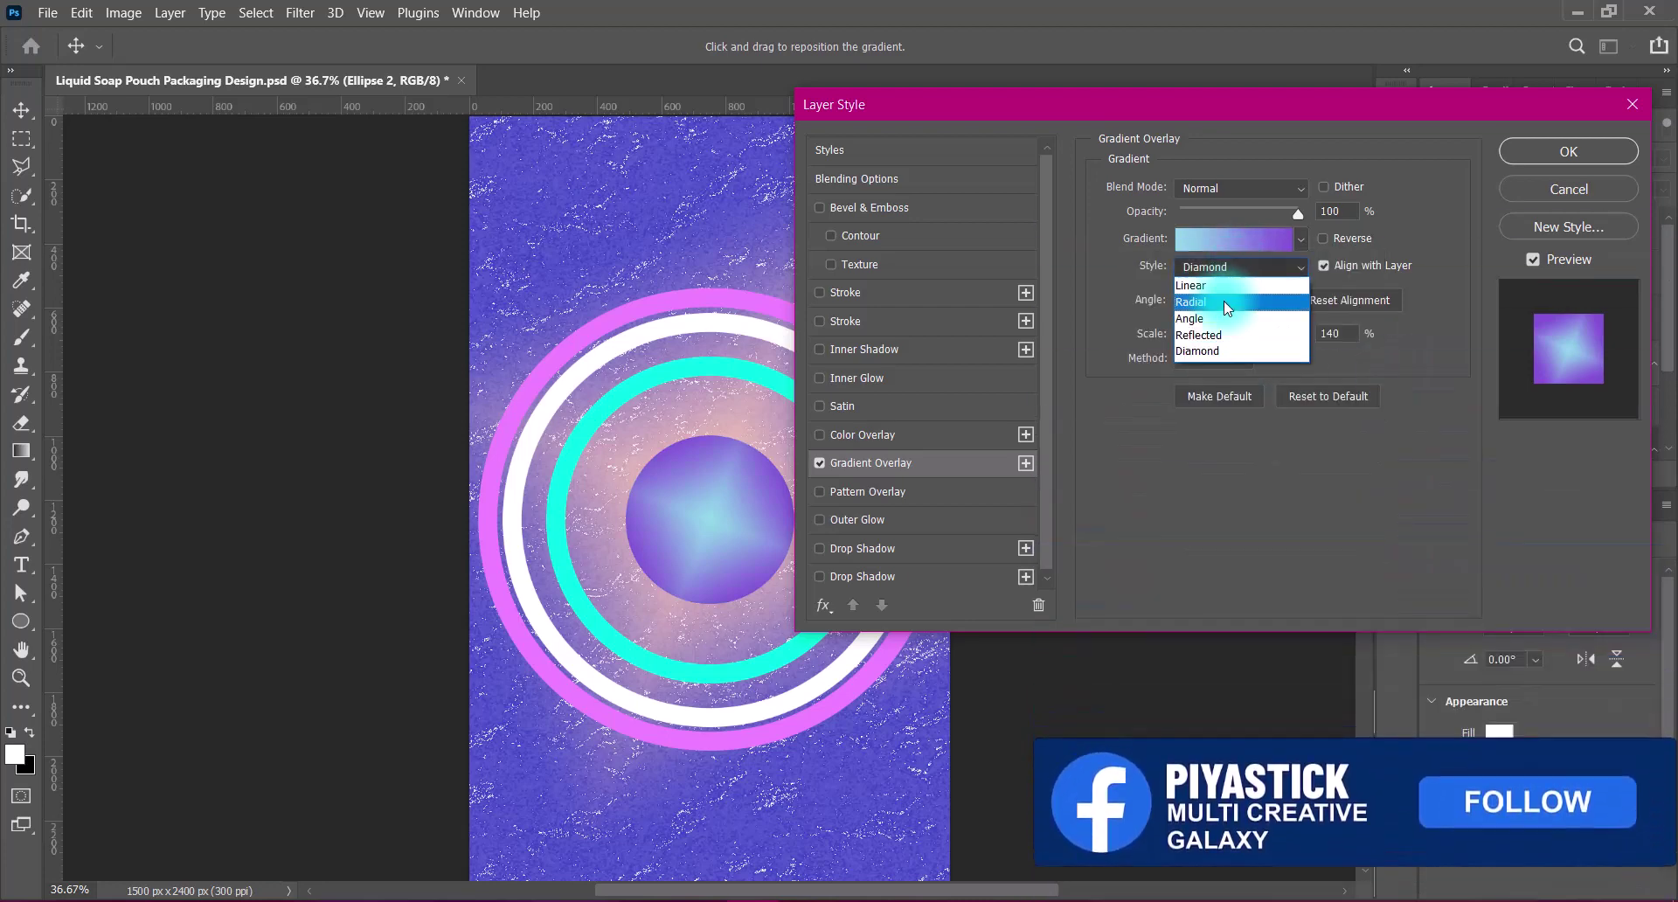
click(1224, 302)
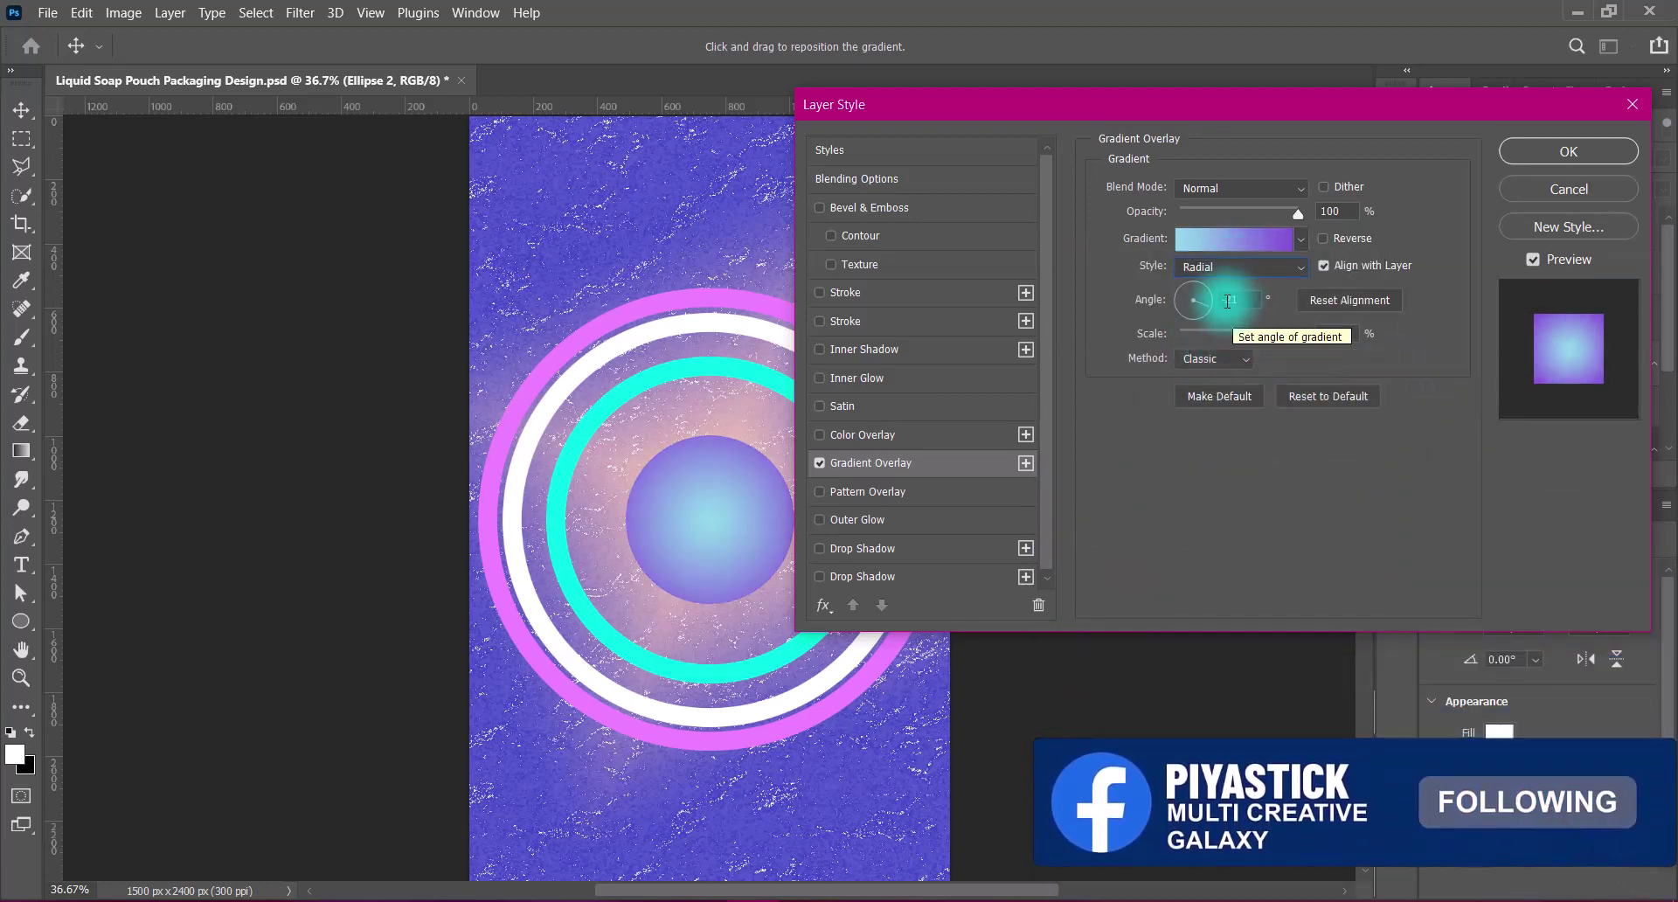
double_click(1232, 299)
text(6)
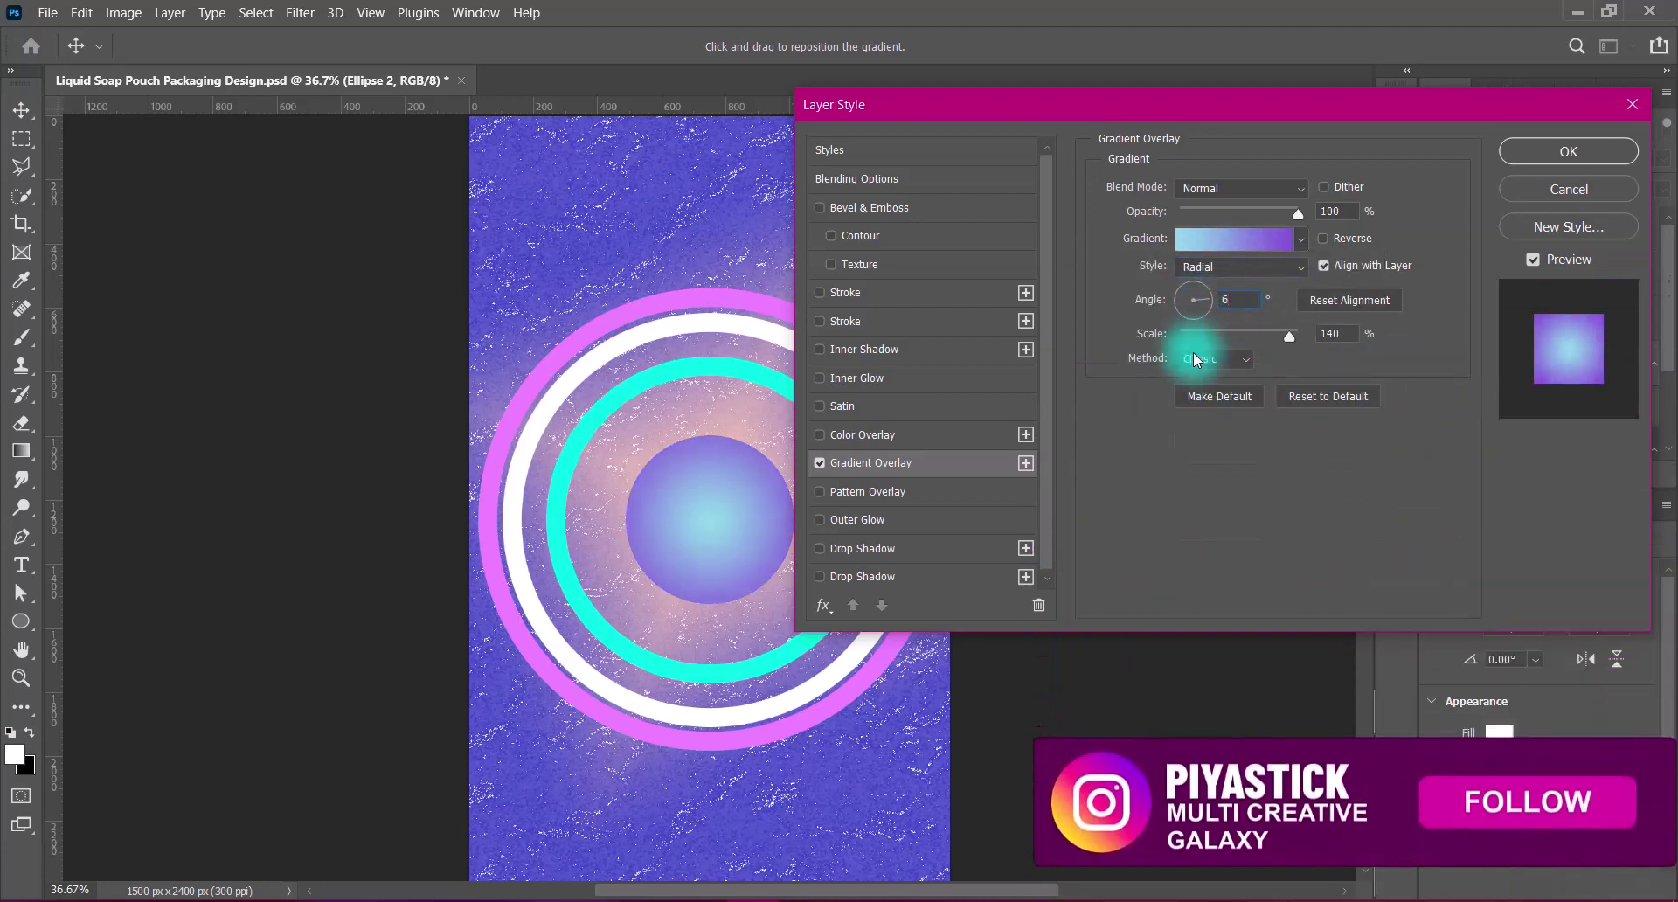
click(1198, 356)
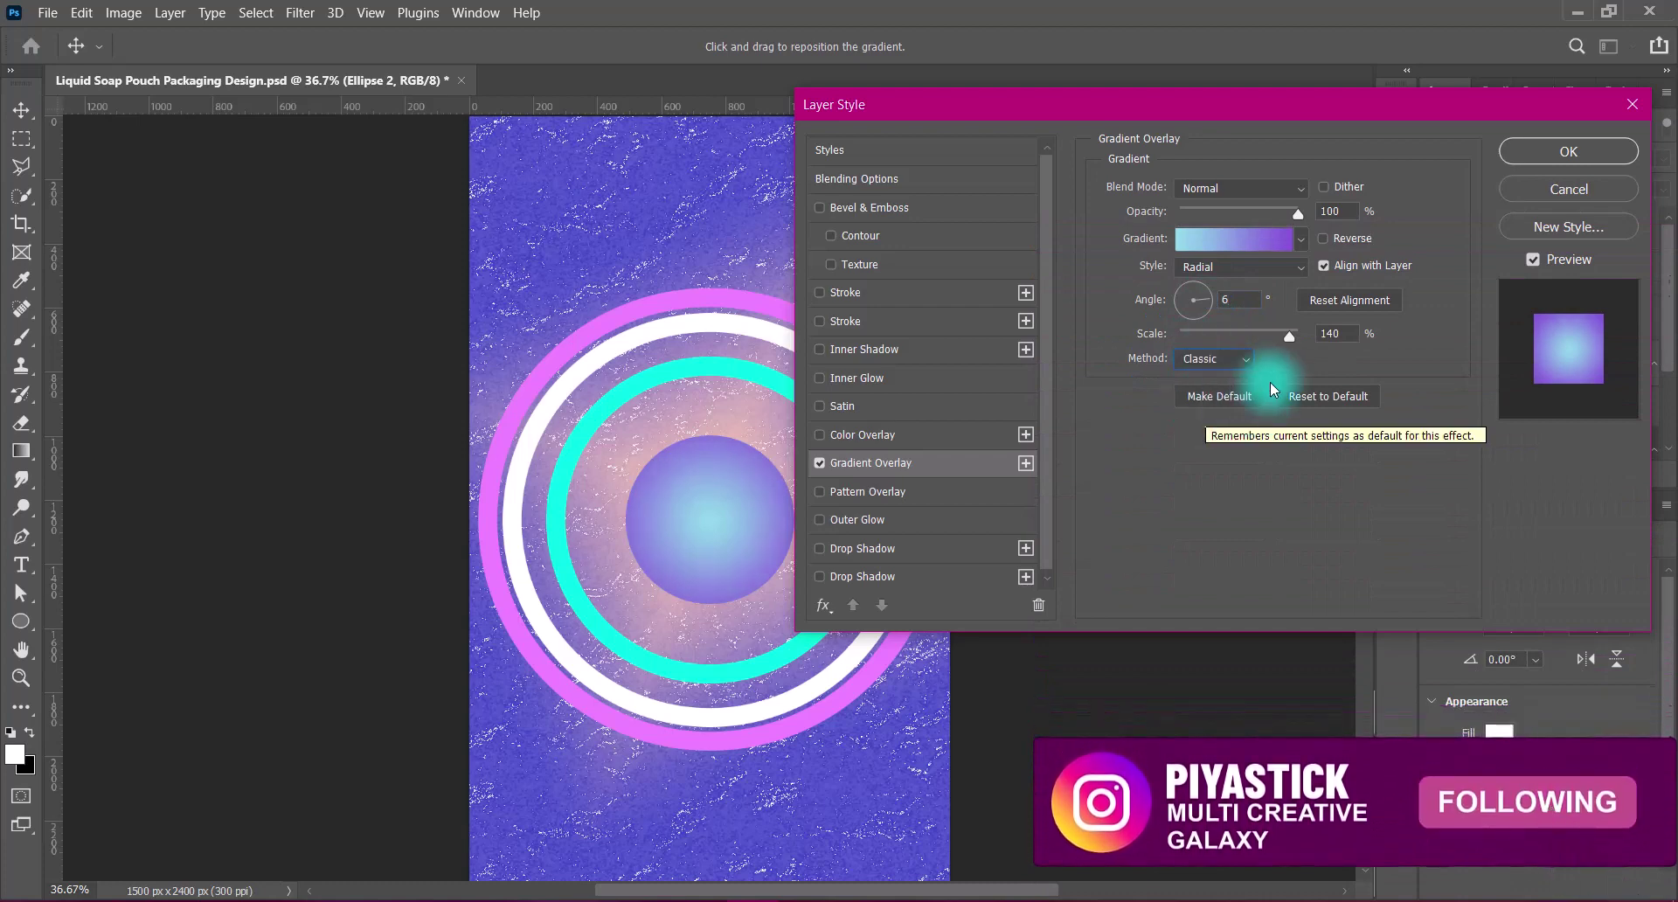
double_click(1330, 334)
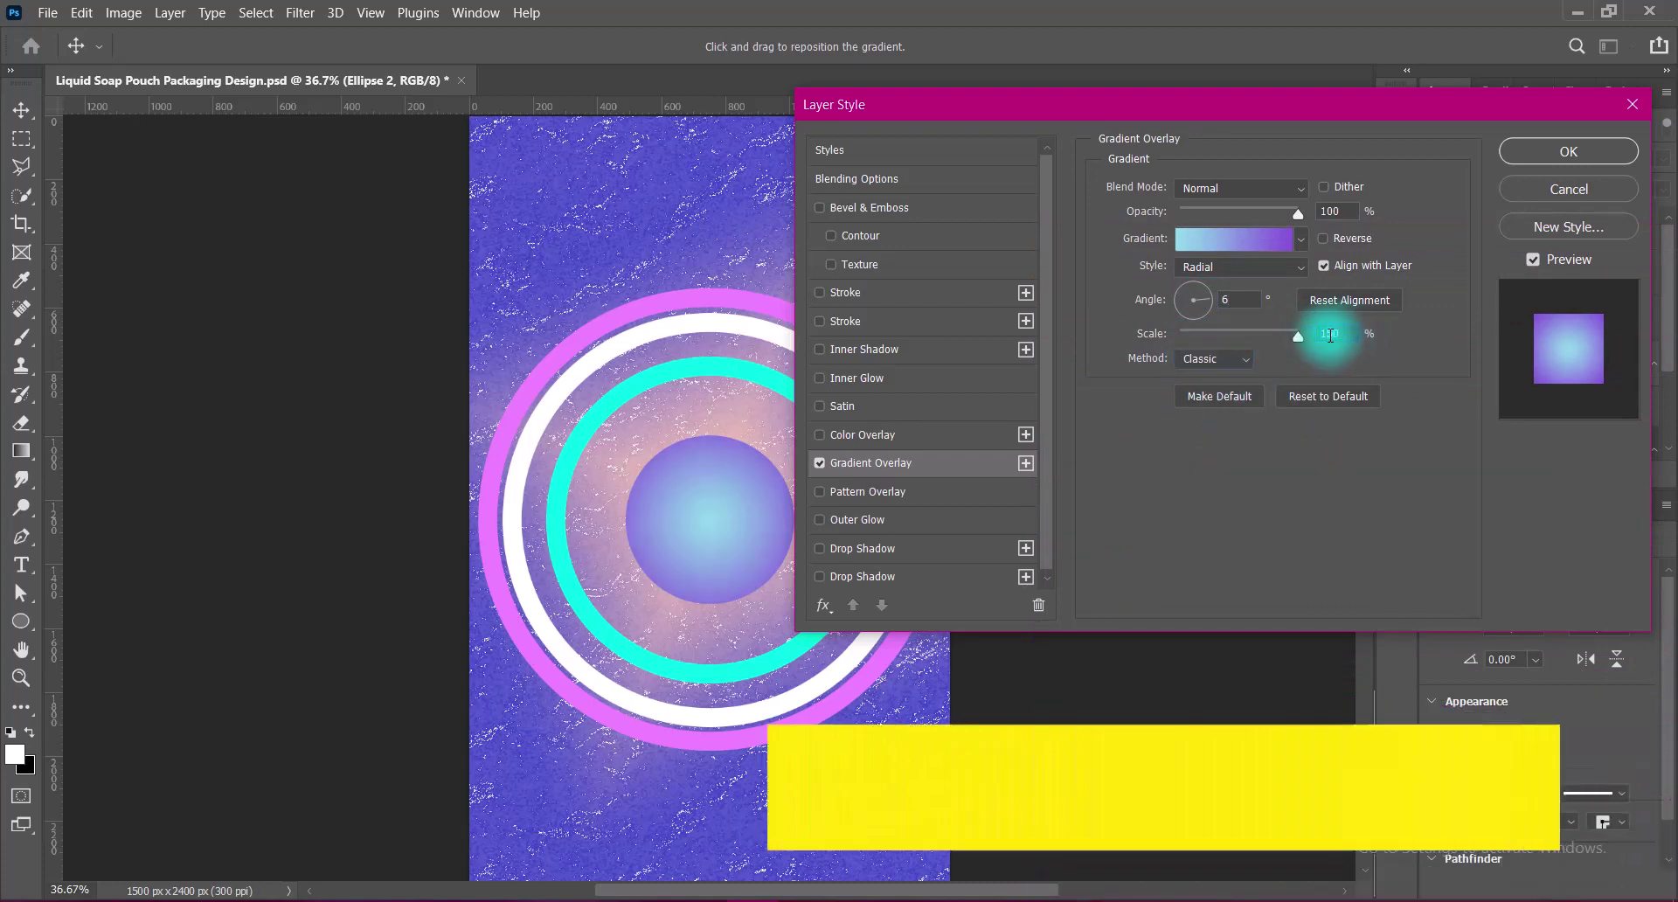
text(120)
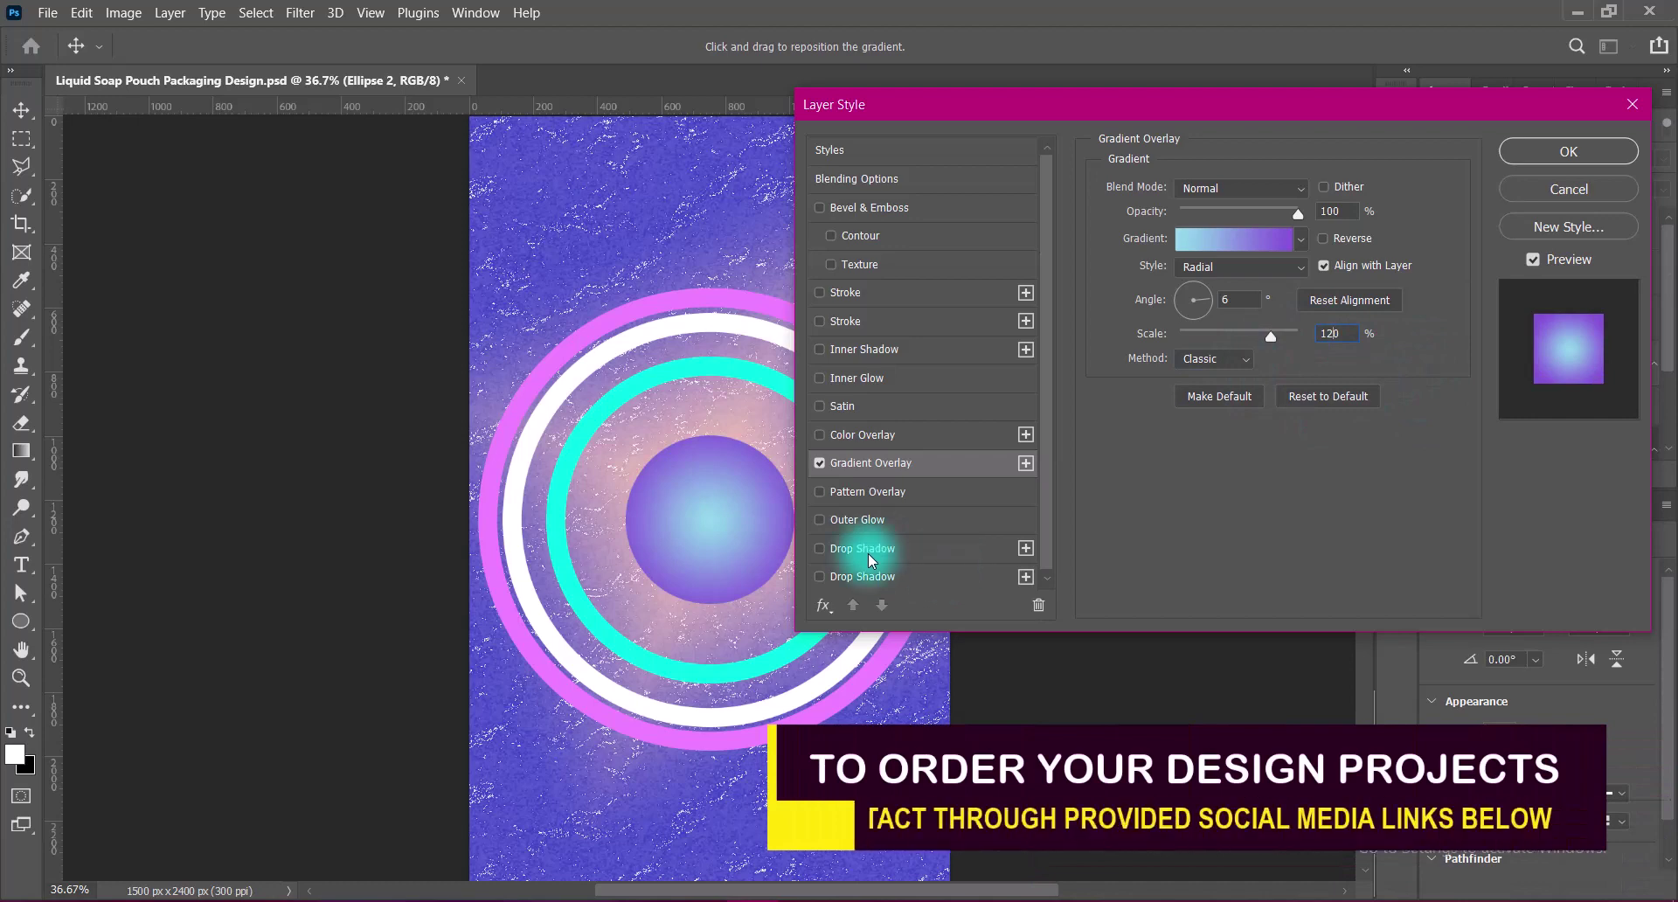
click(819, 521)
- Give Ellipse 2's outer glow a rounded contour, Softer technique and 100 px size, then select the ring layers
click(854, 524)
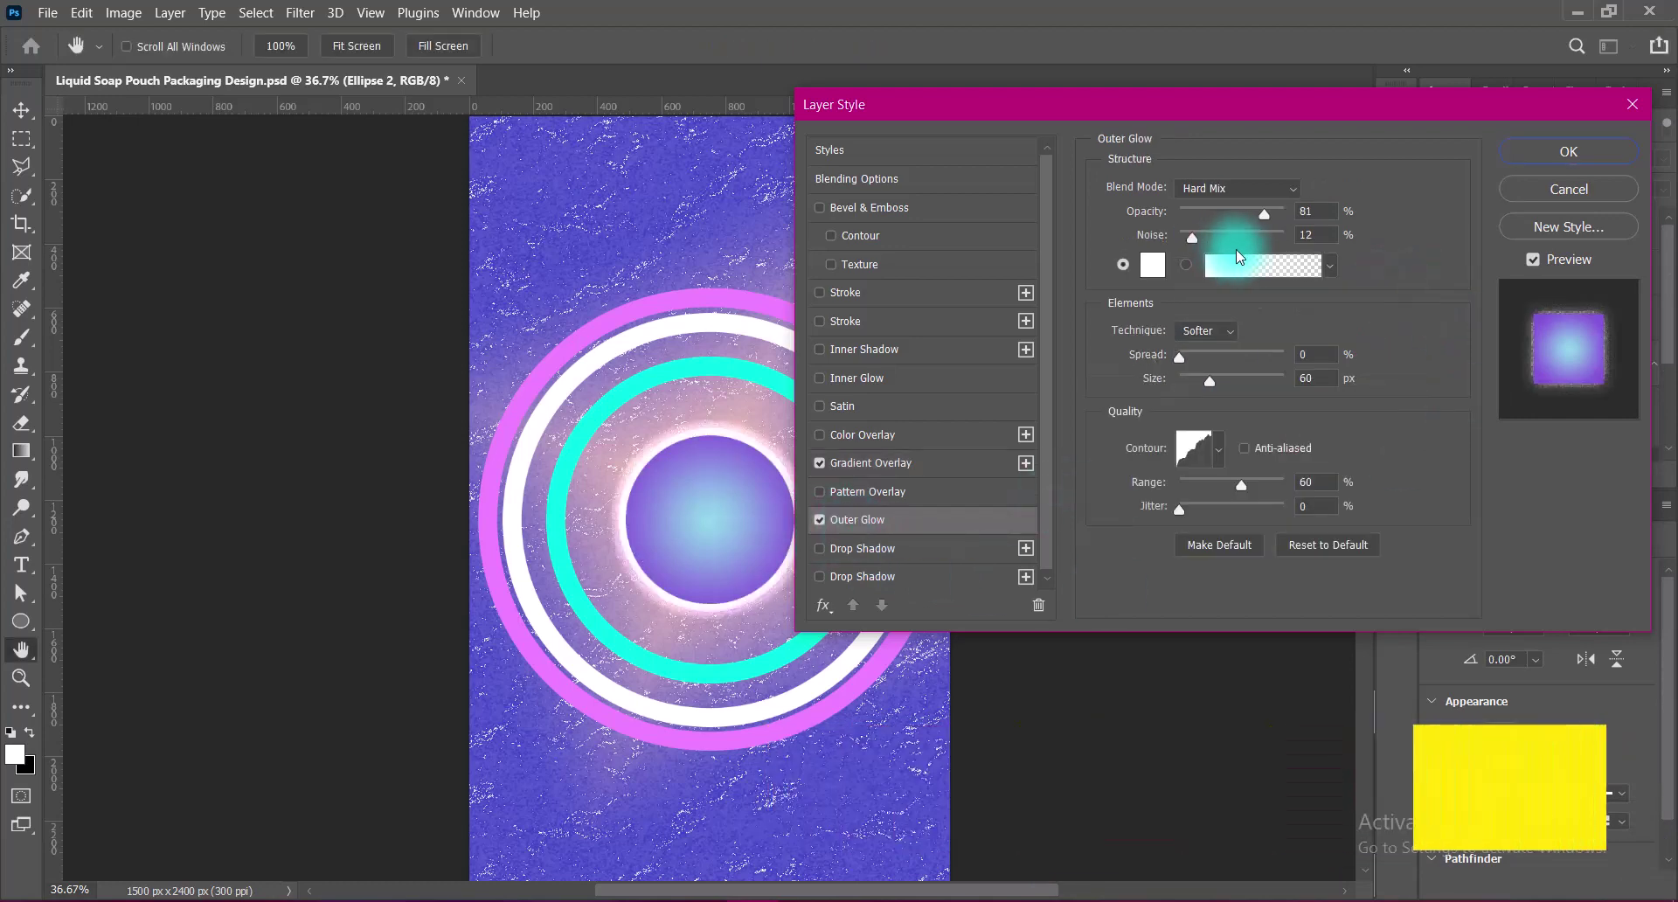
click(1219, 452)
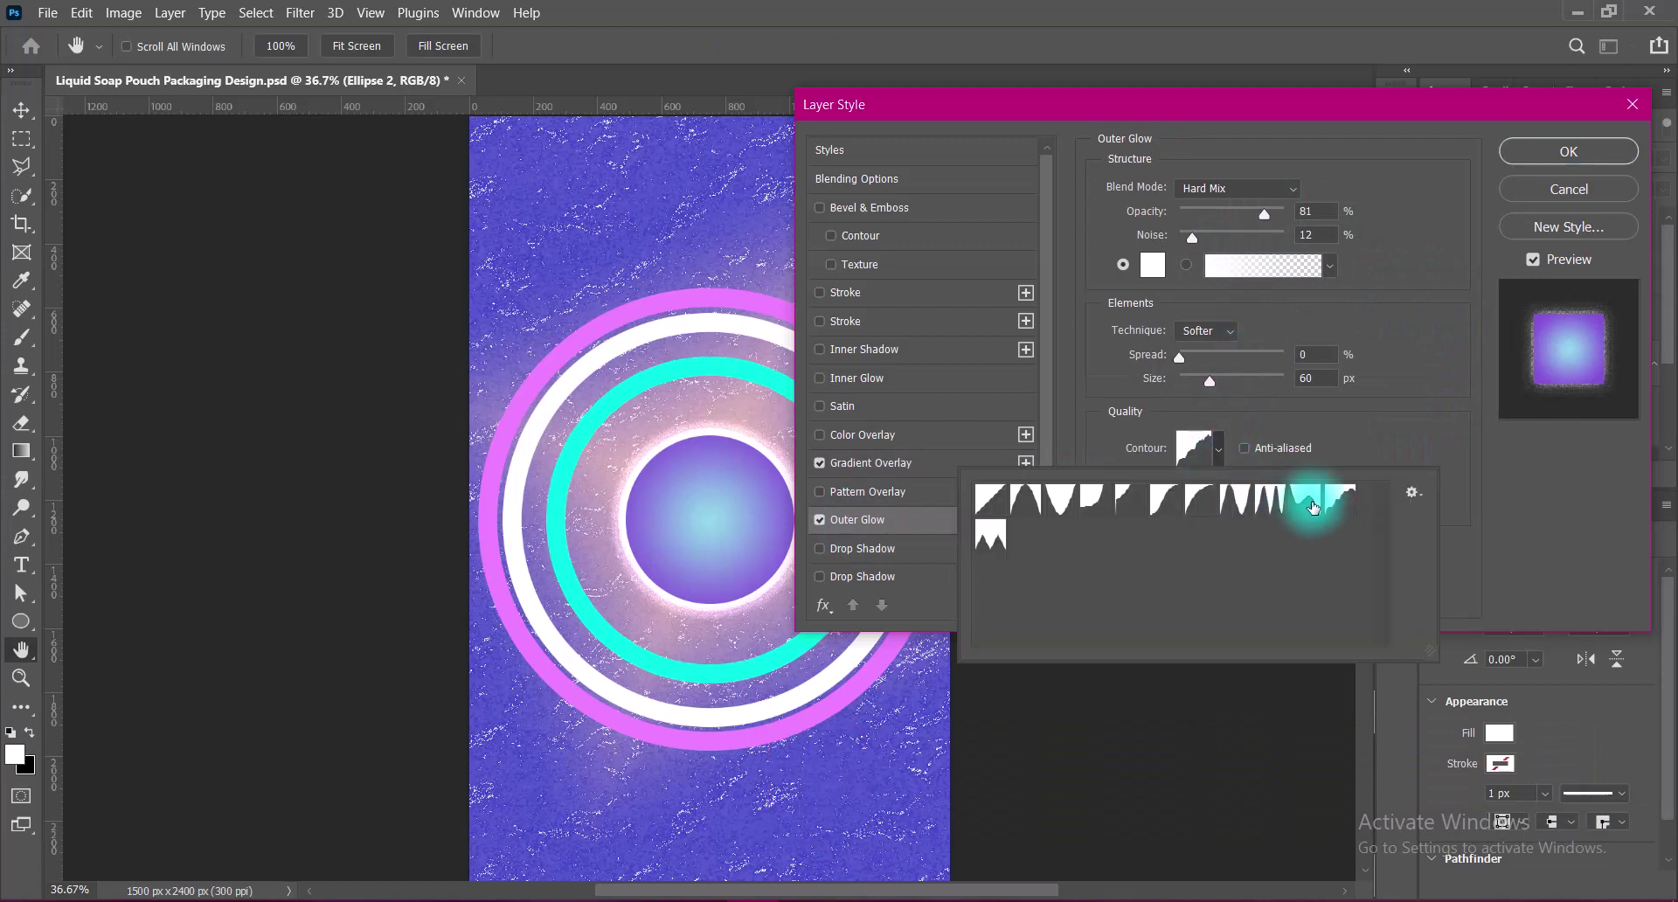
click(1269, 499)
click(1199, 499)
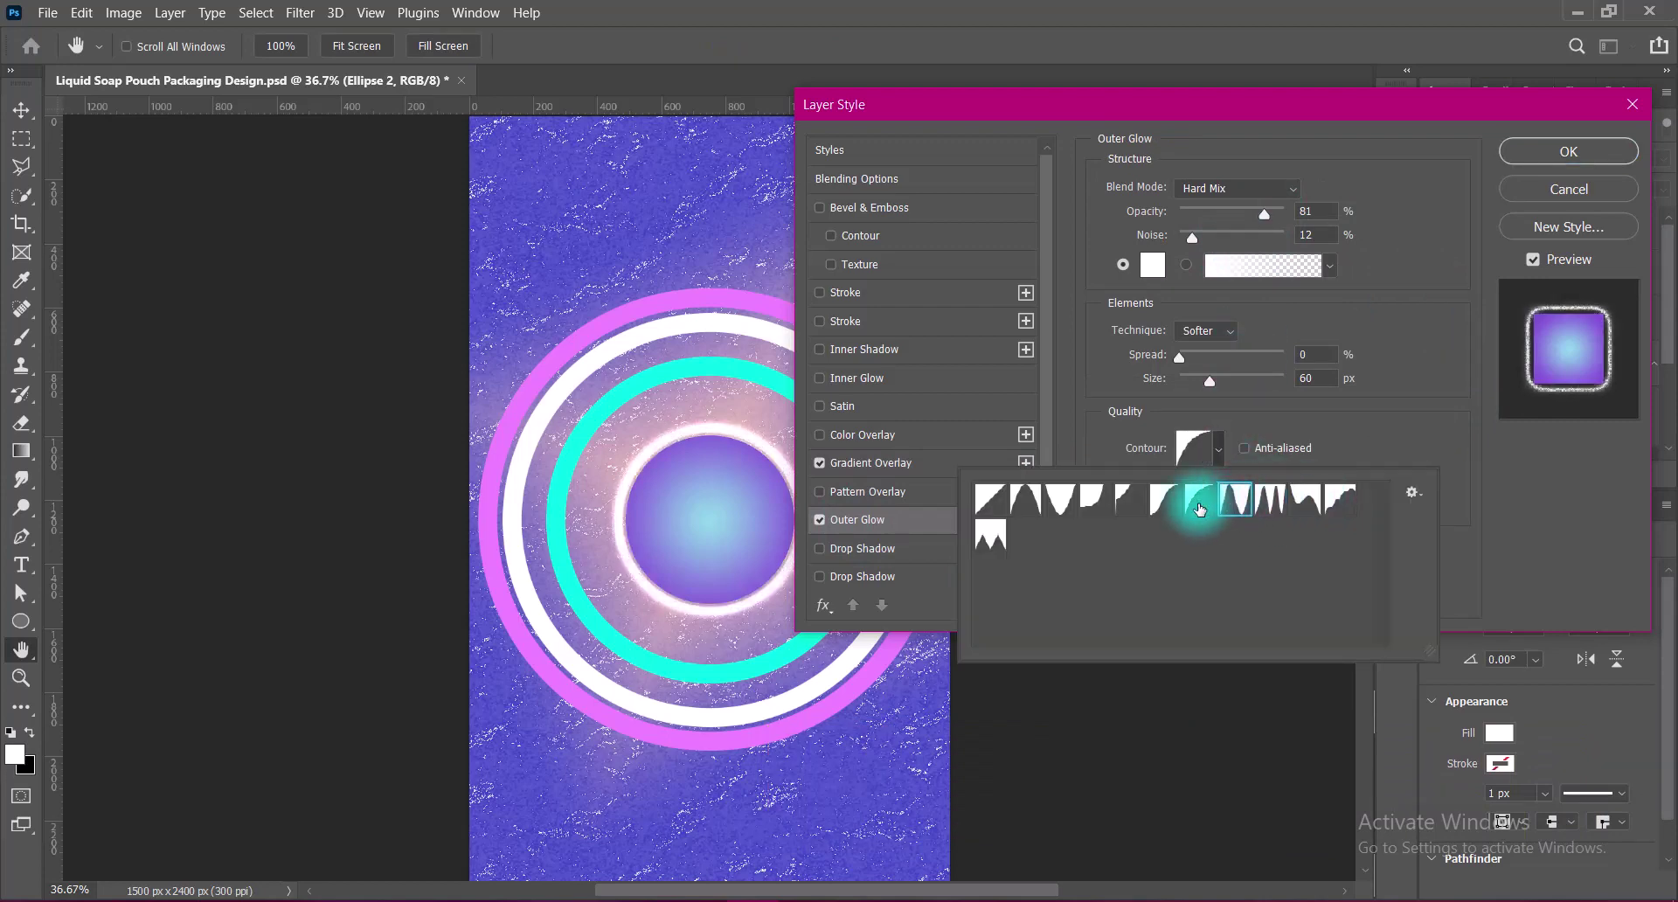
click(1098, 499)
click(1386, 422)
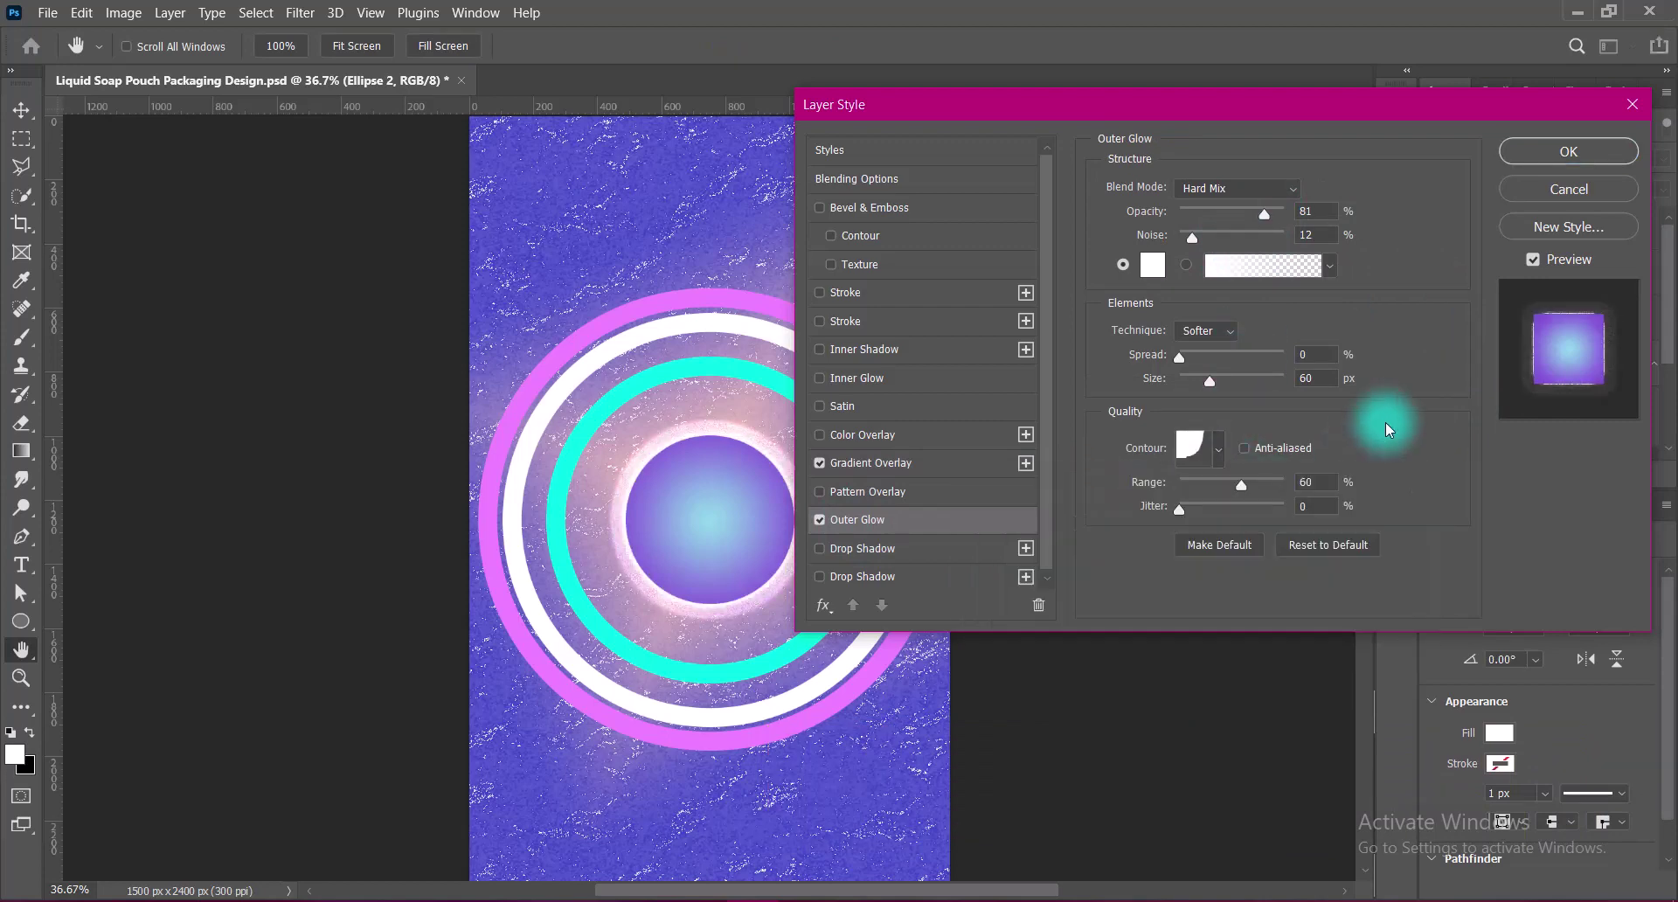
click(1323, 379)
click(1206, 330)
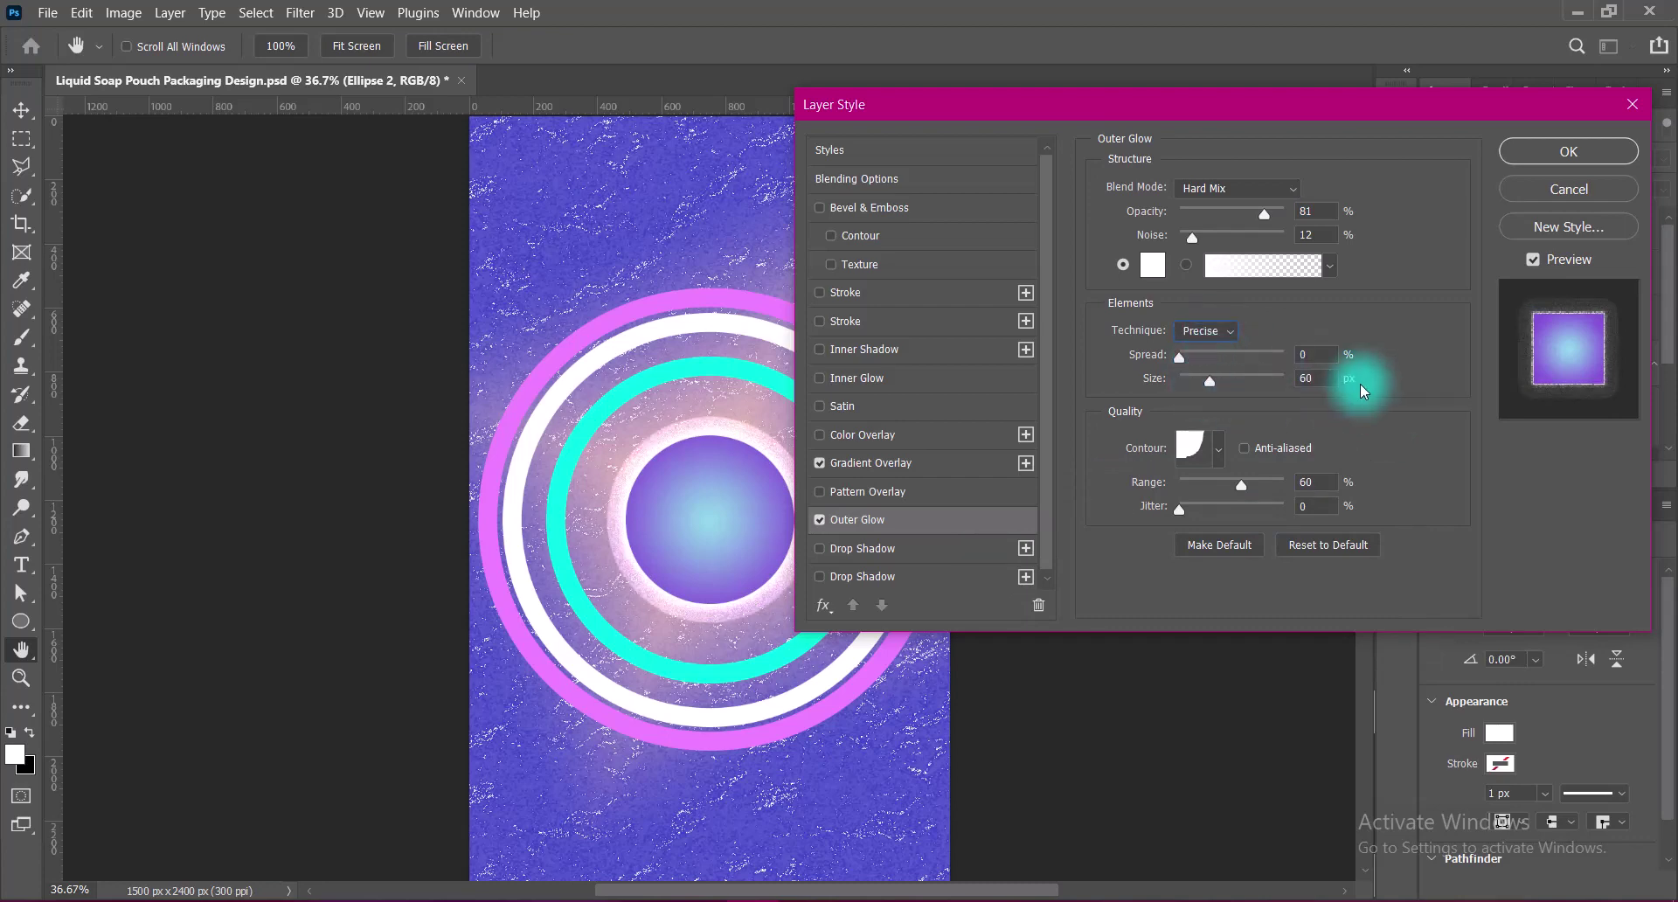
click(1210, 350)
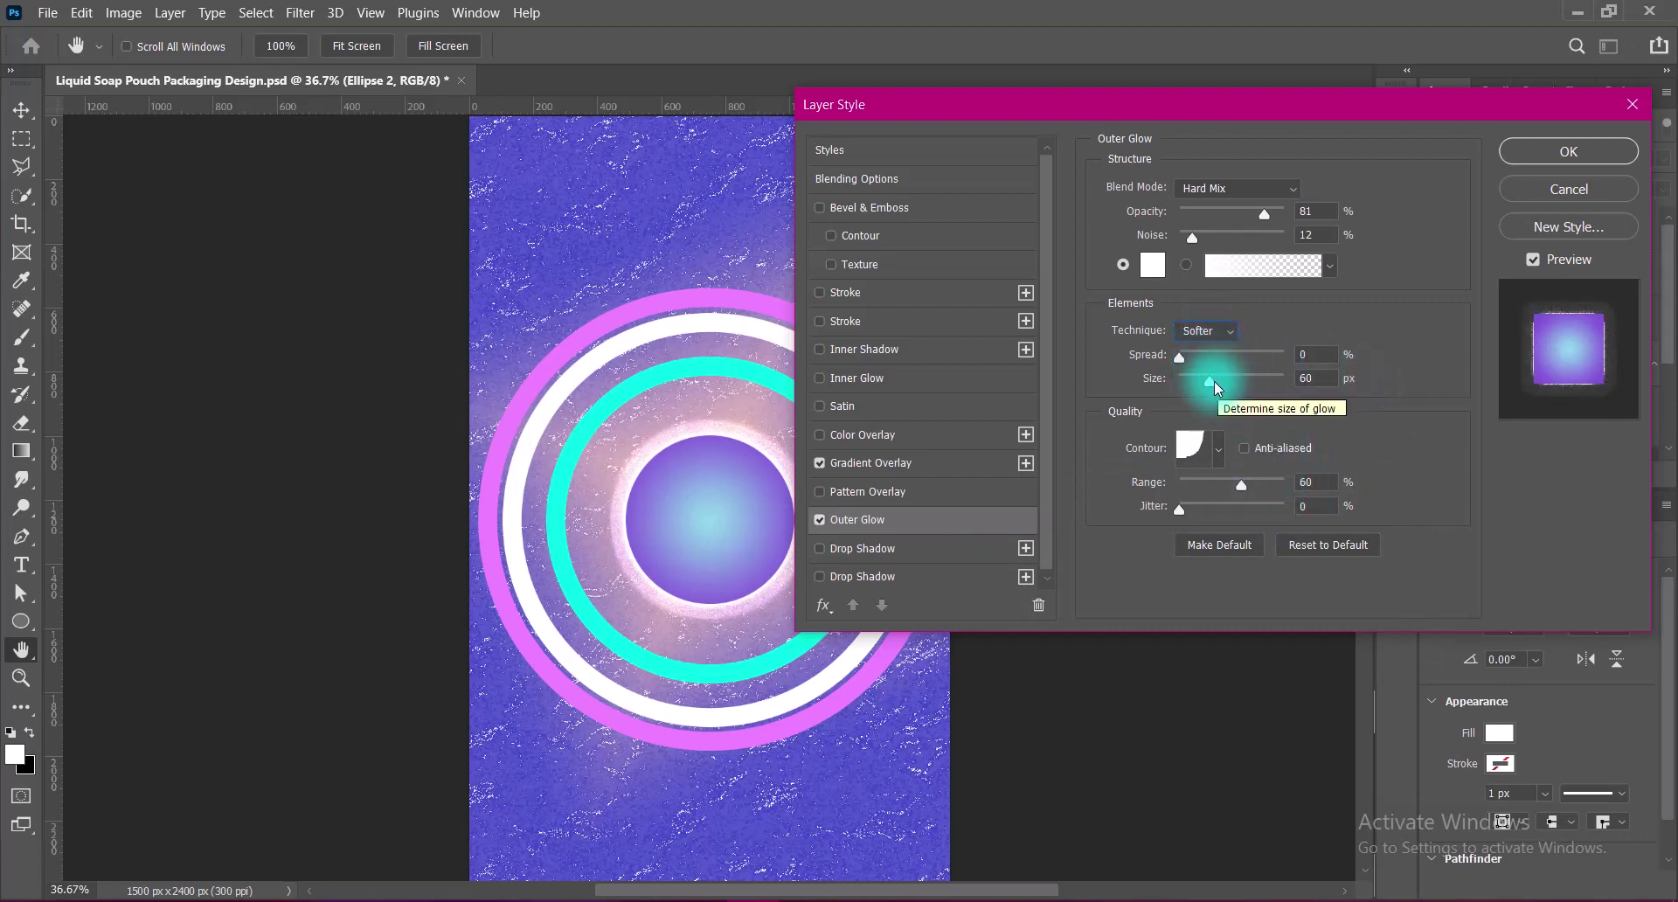
drag(1214, 381, 1229, 383)
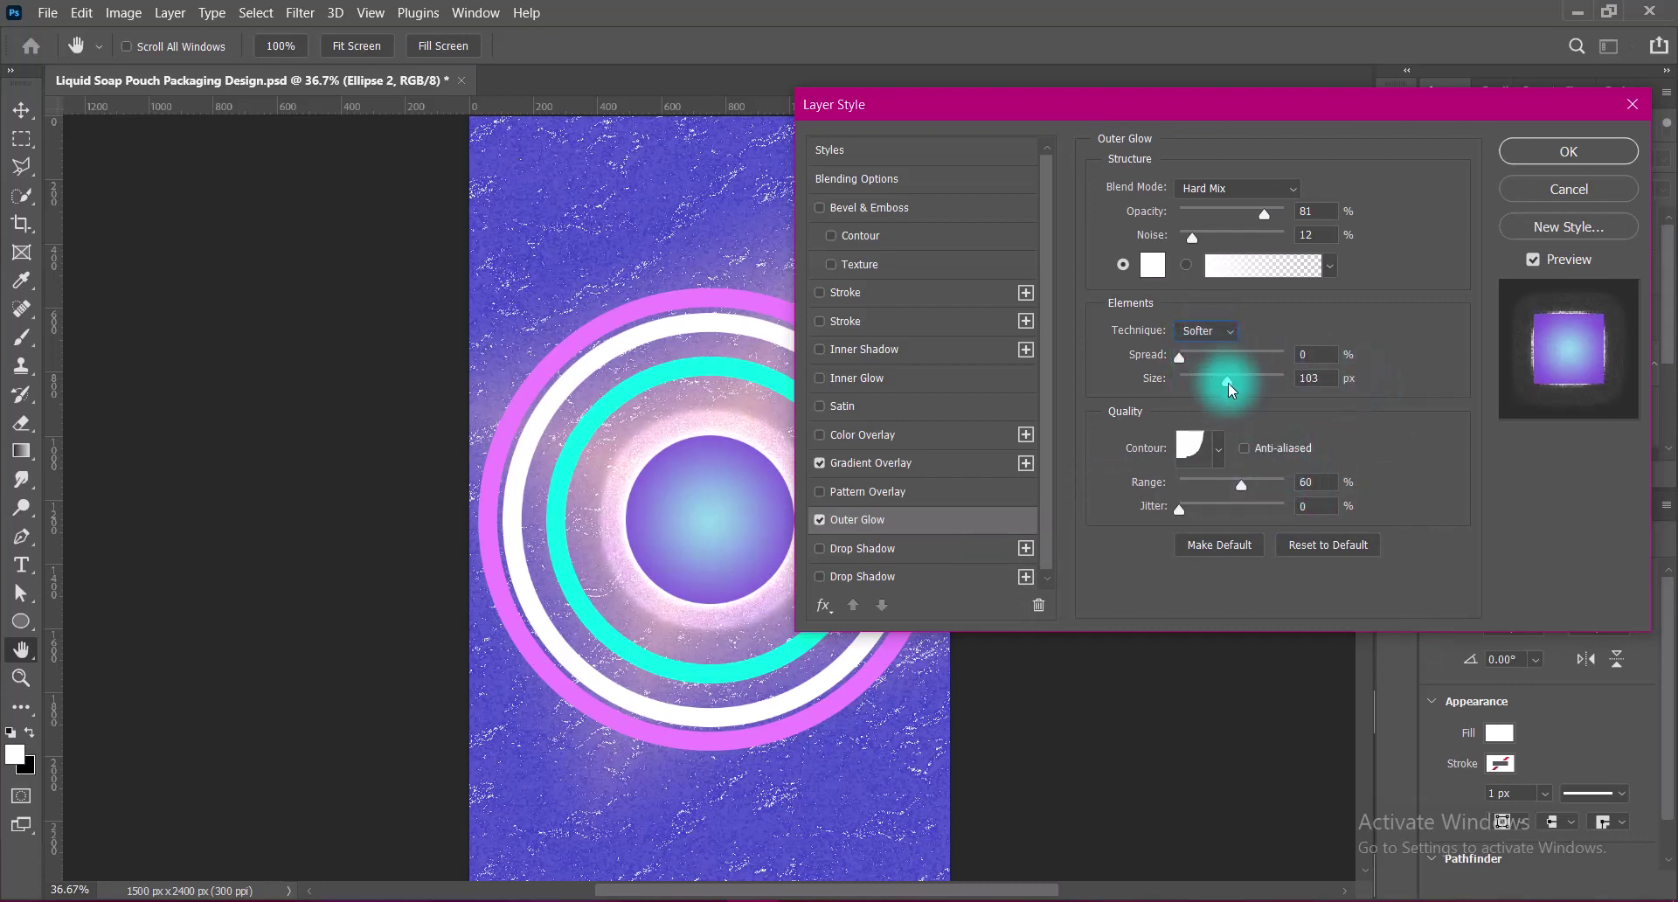
click(1570, 148)
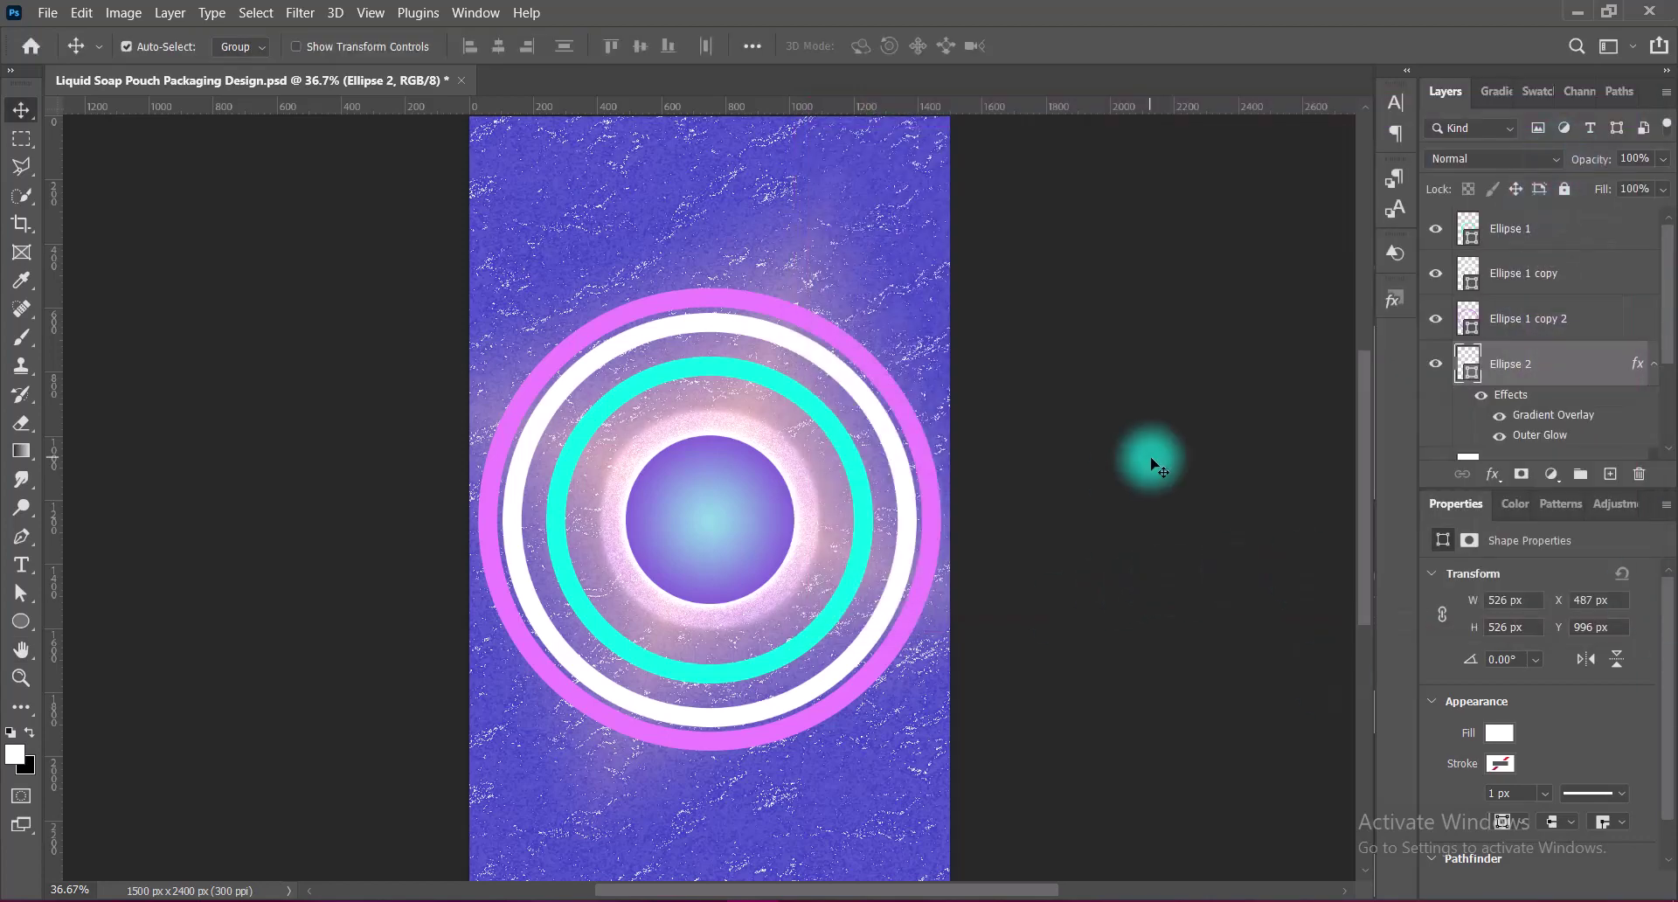
shift+click(1577, 232)
- Group the ring and circle layers as Group 1, save, and convert it to a Smart Object
key(ctrl+g)
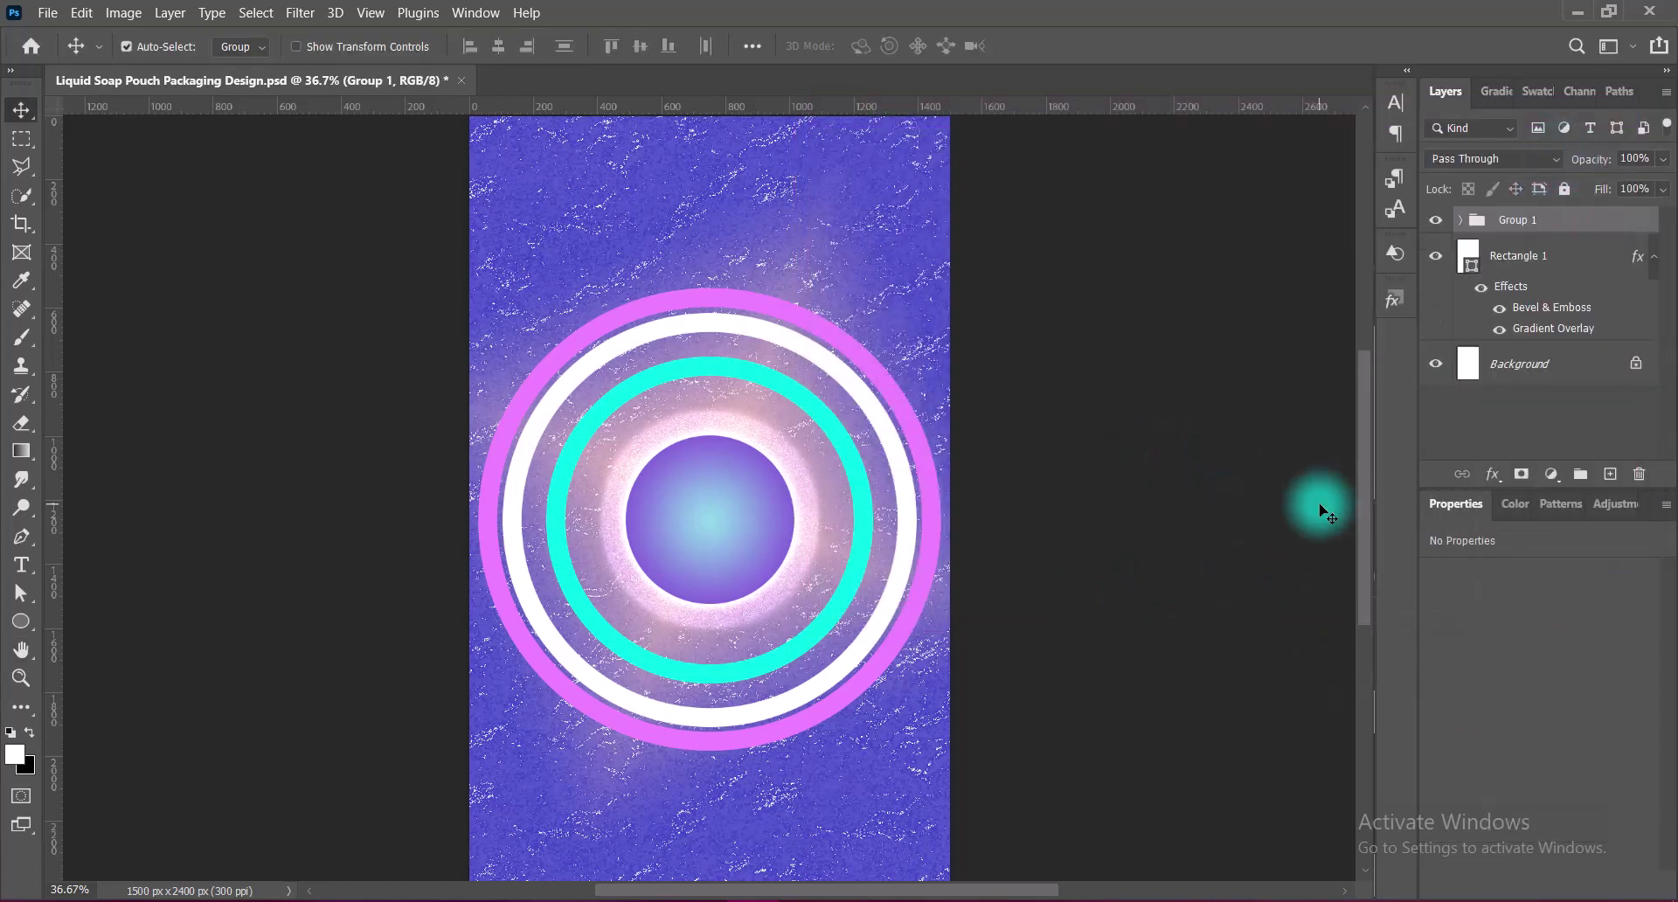
key(ctrl+s)
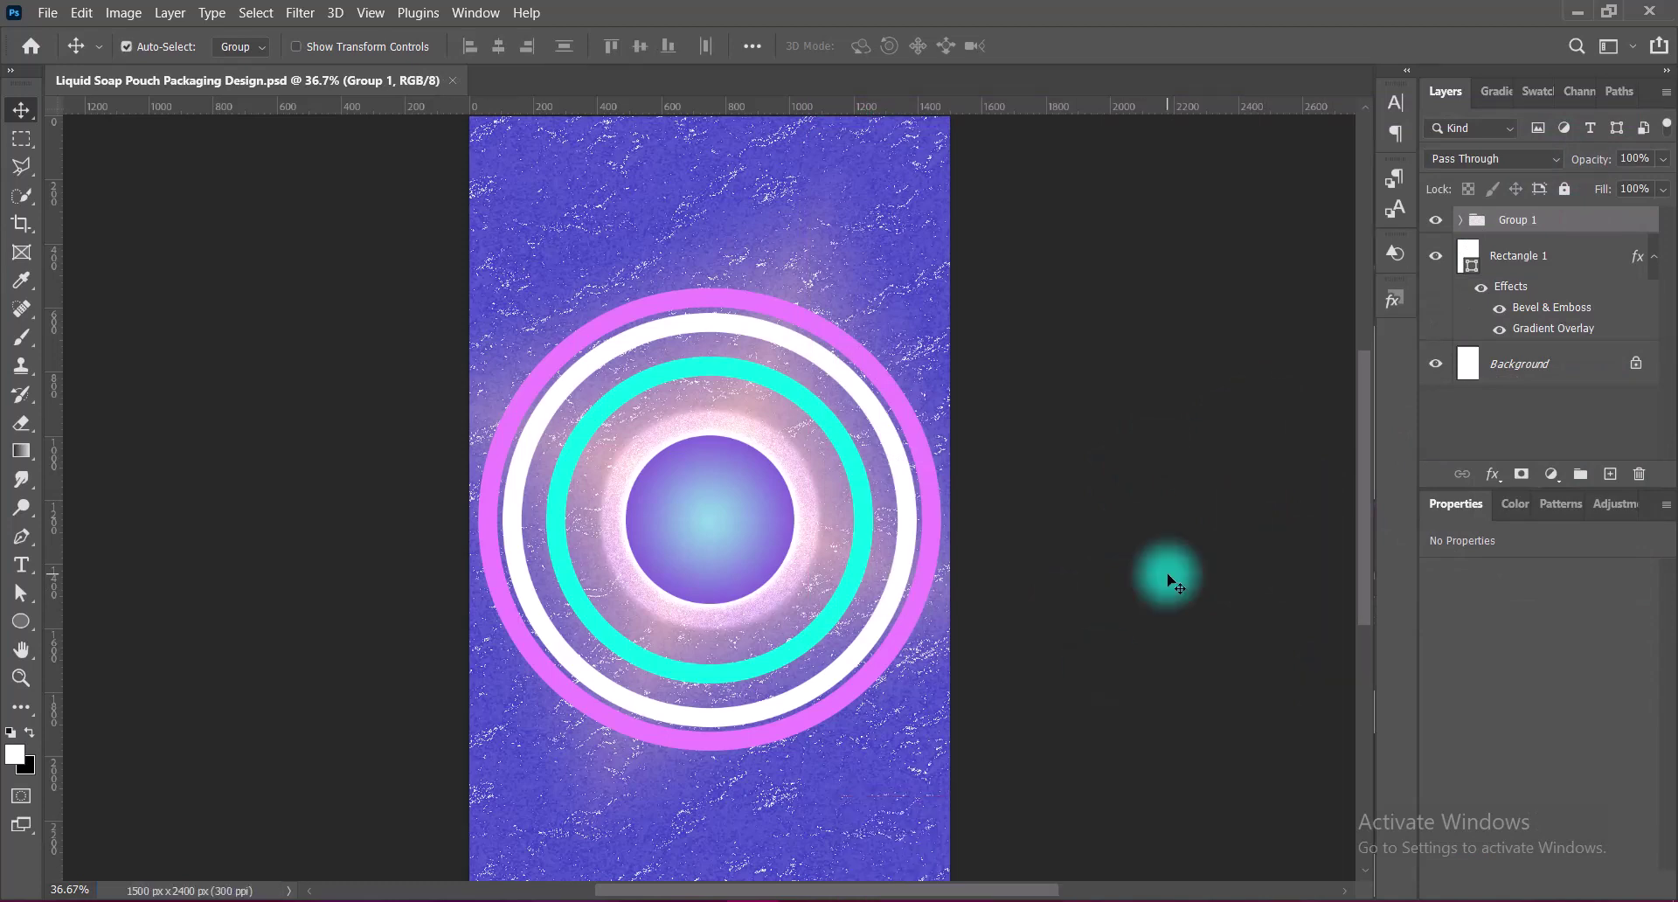
right_click(1613, 226)
click(1525, 301)
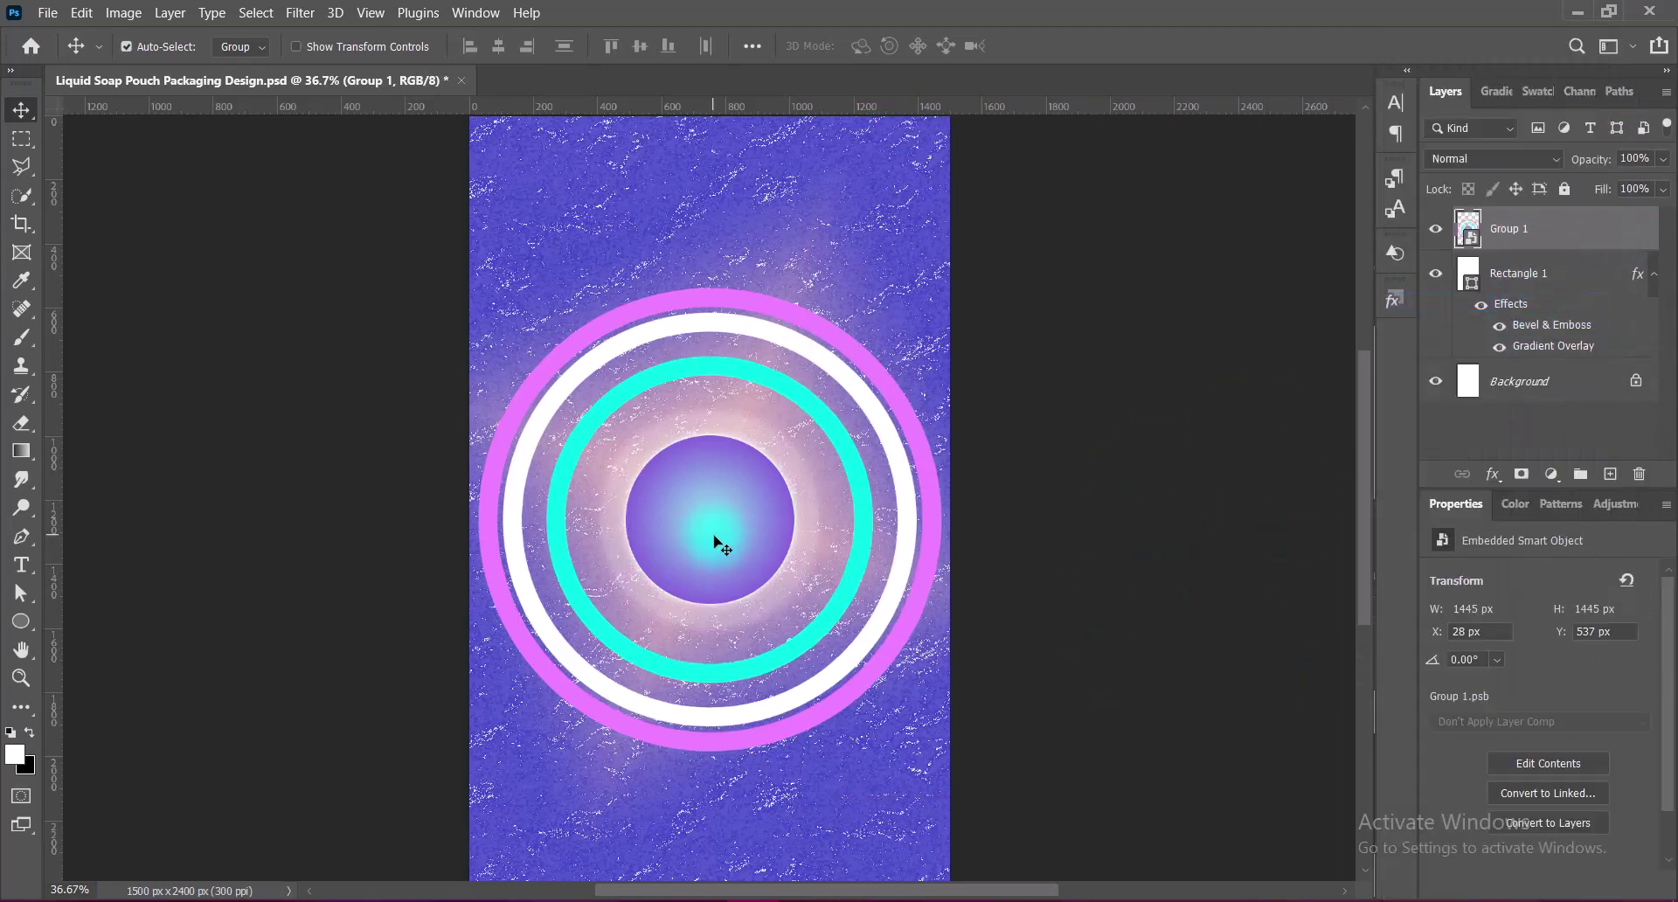
- Try a 624° Twirl on Group 1, then undo it
click(300, 12)
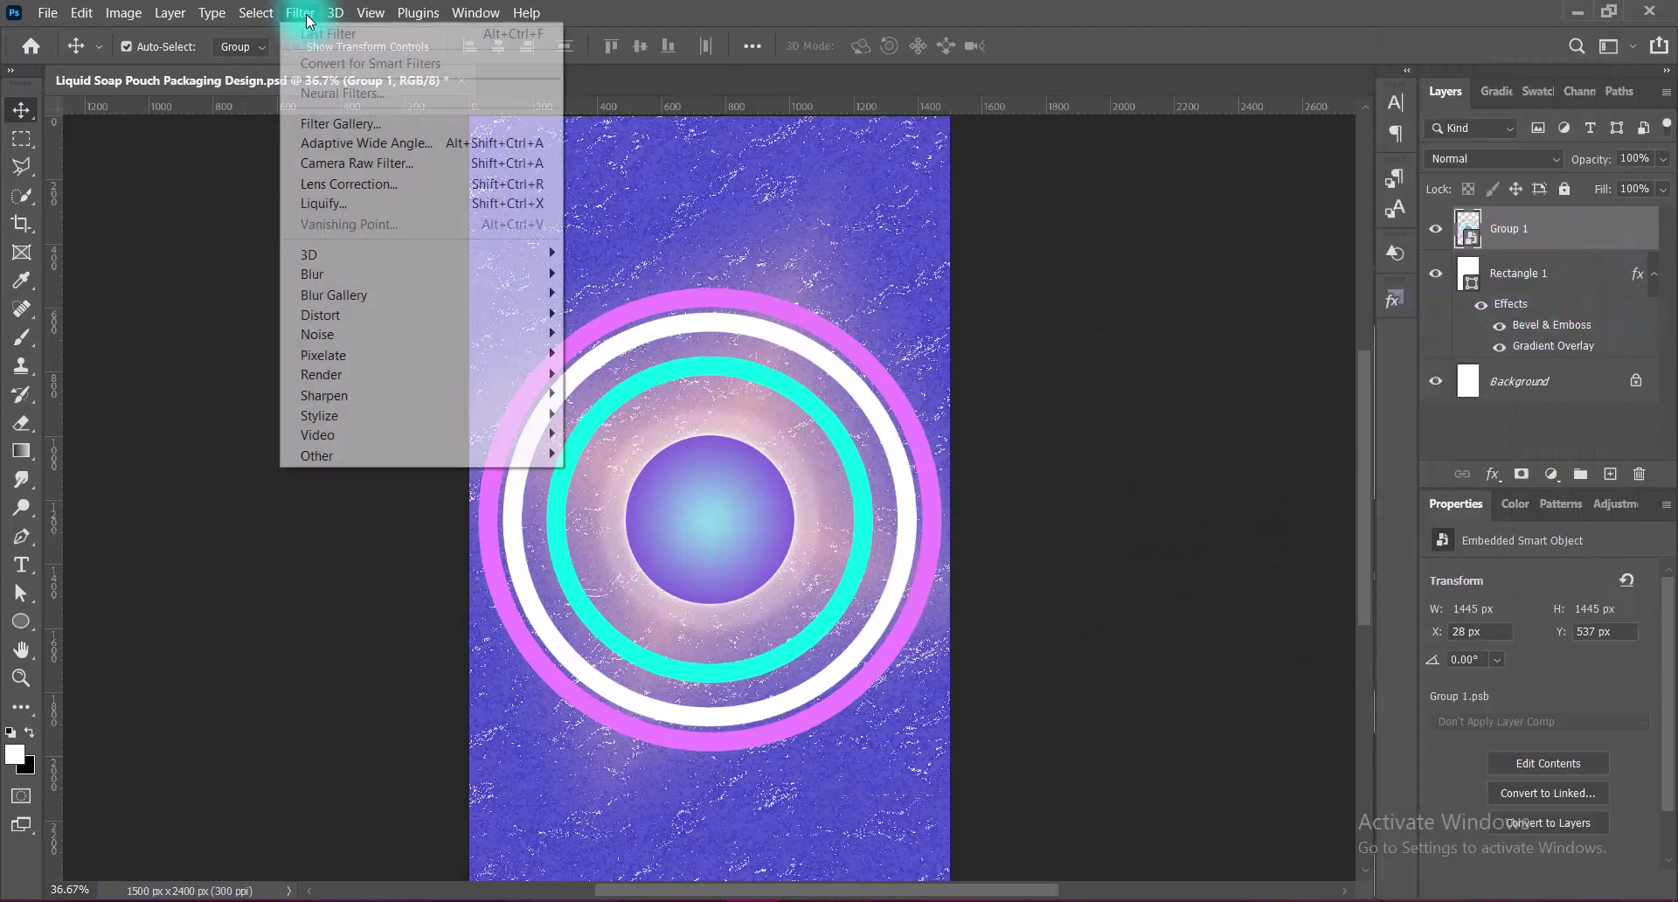
mouse_move(319, 315)
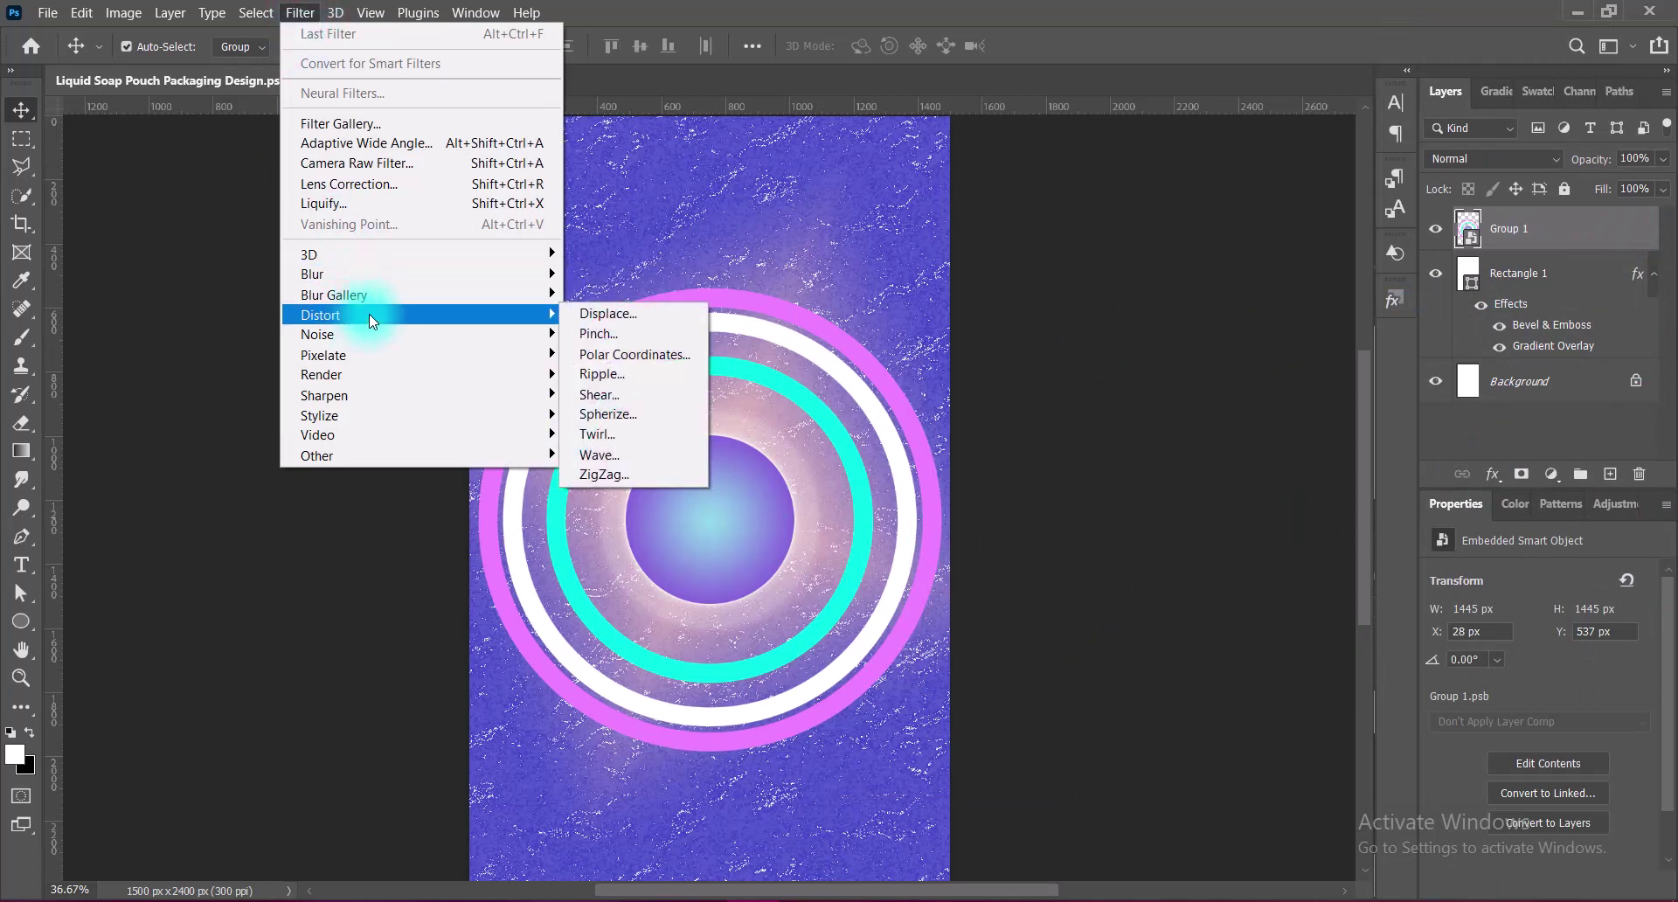
click(611, 435)
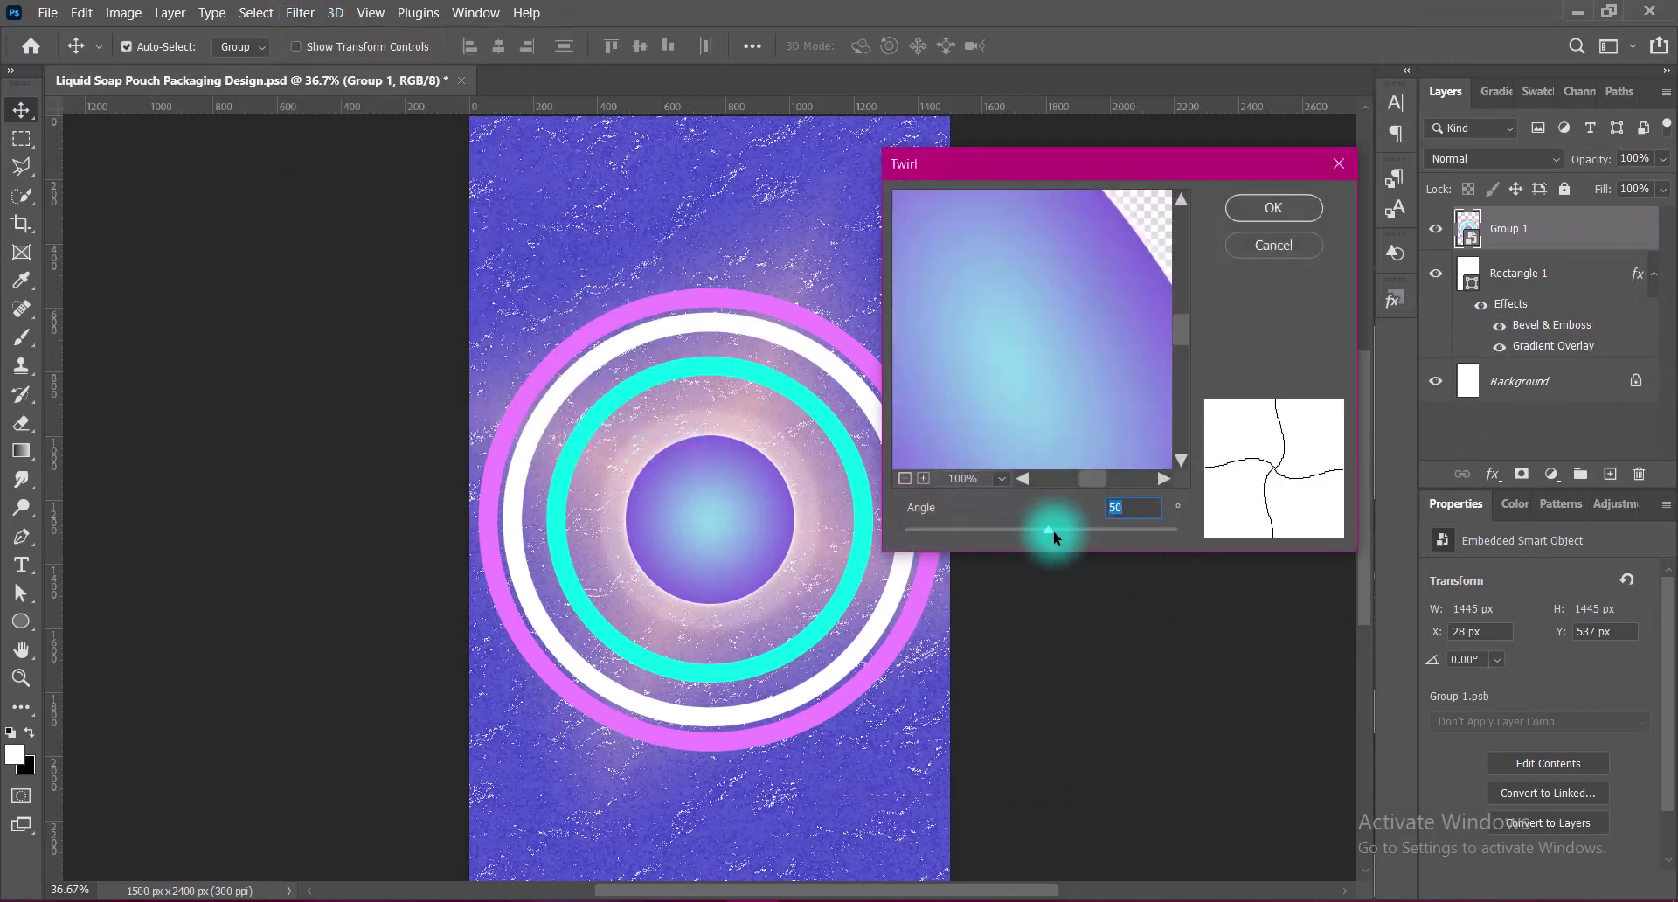
drag(1052, 530, 1121, 535)
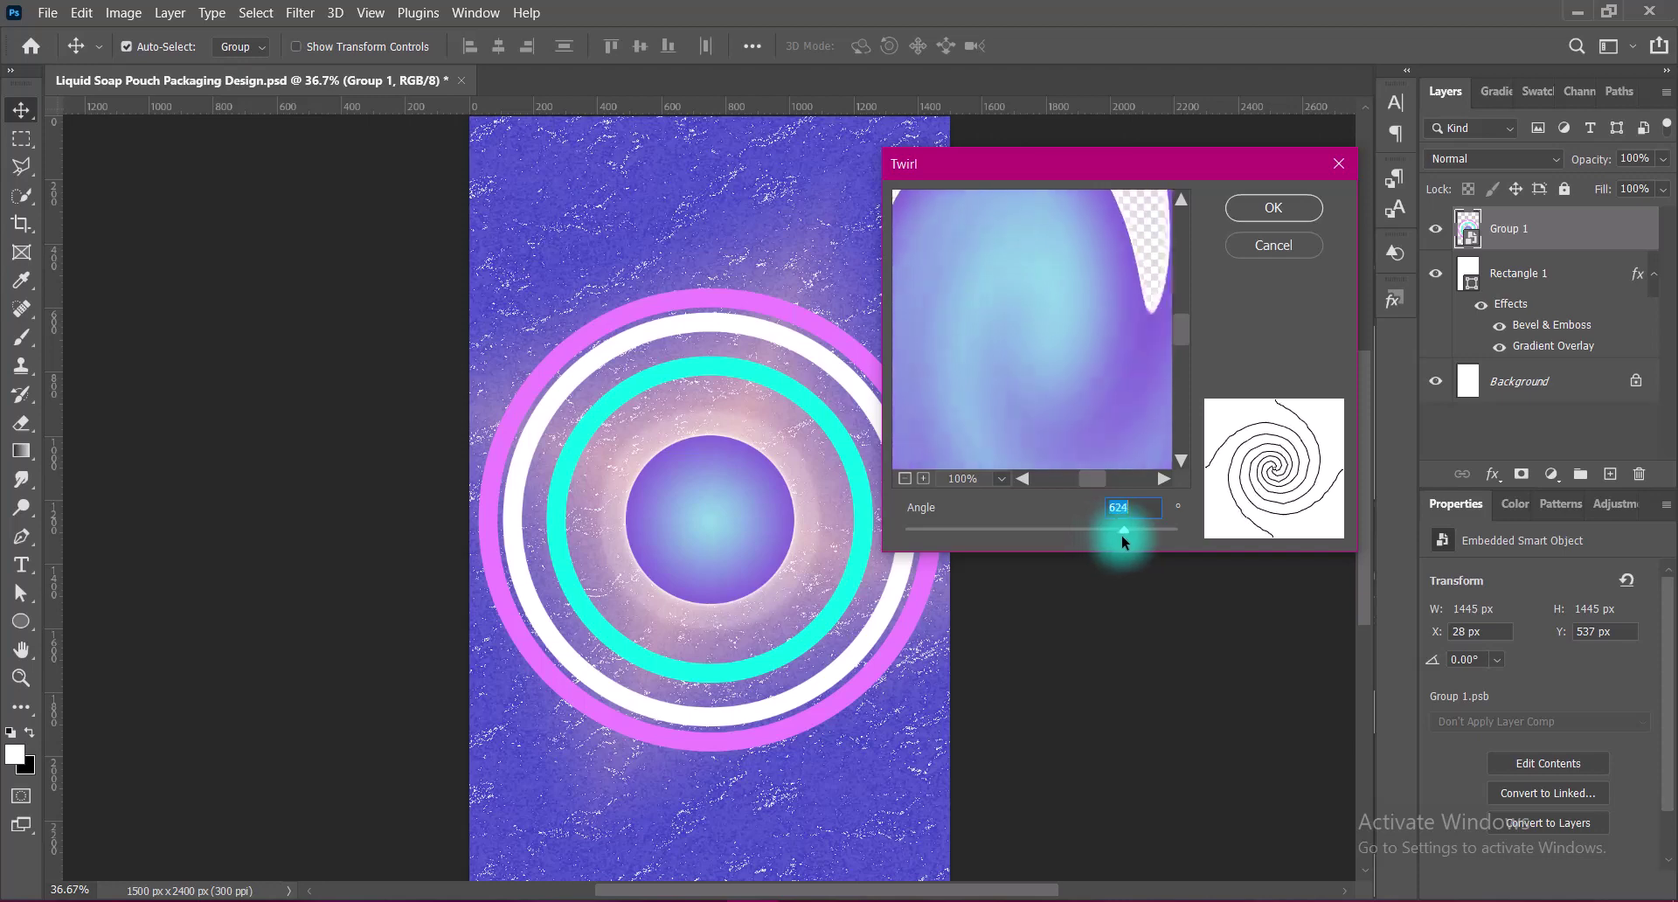
click(1273, 207)
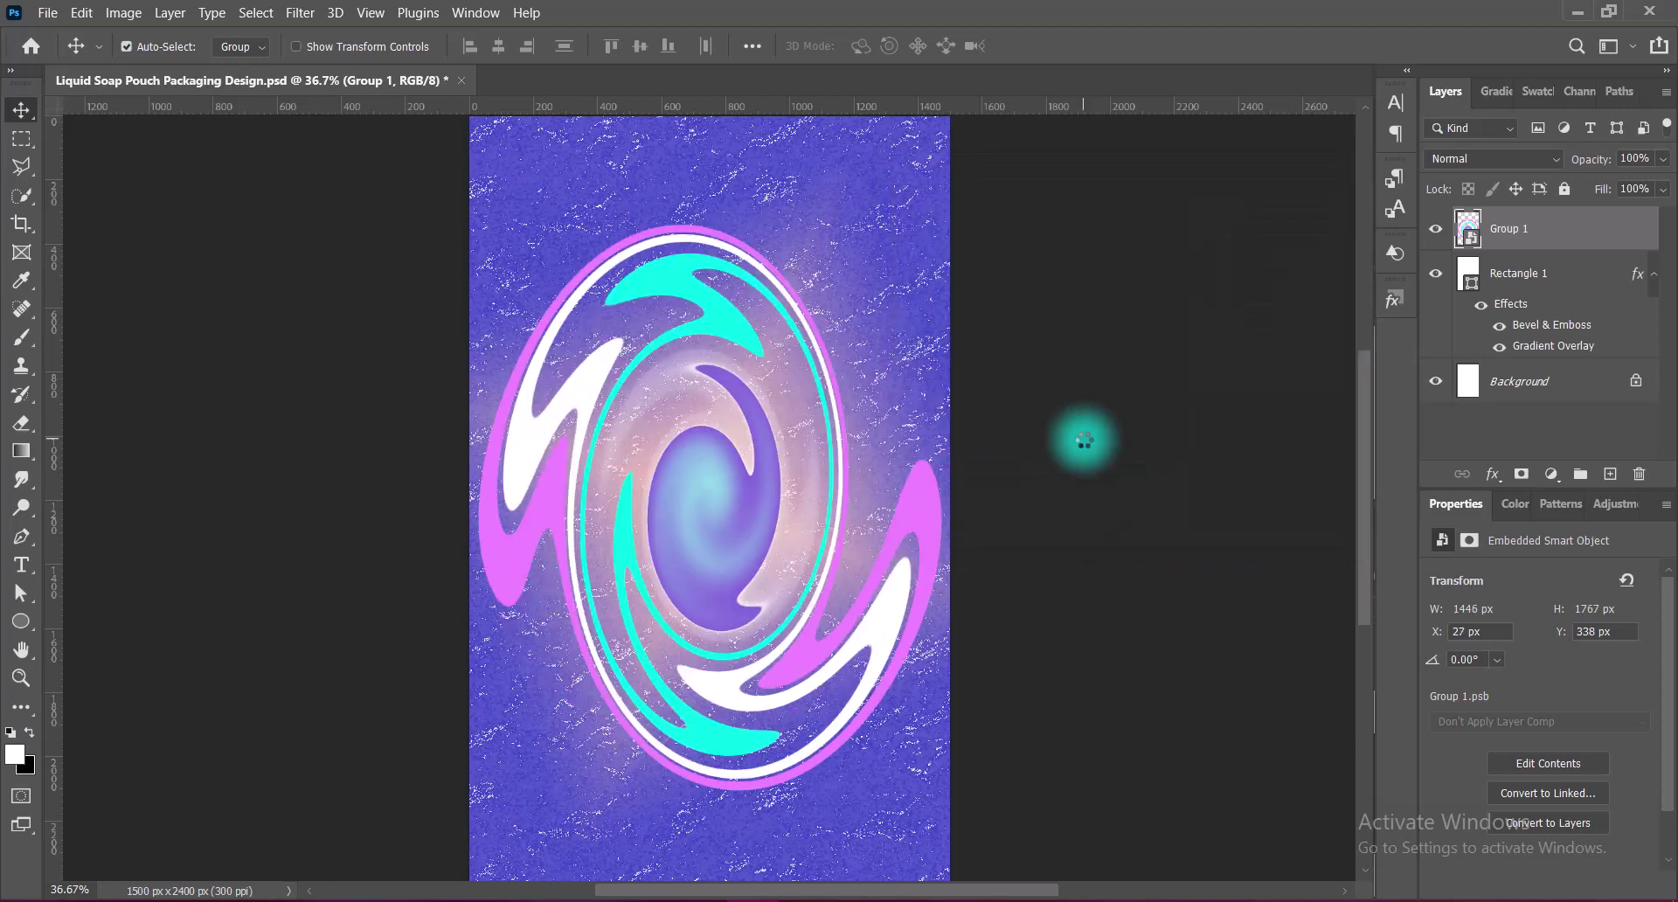
key(ctrl+z)
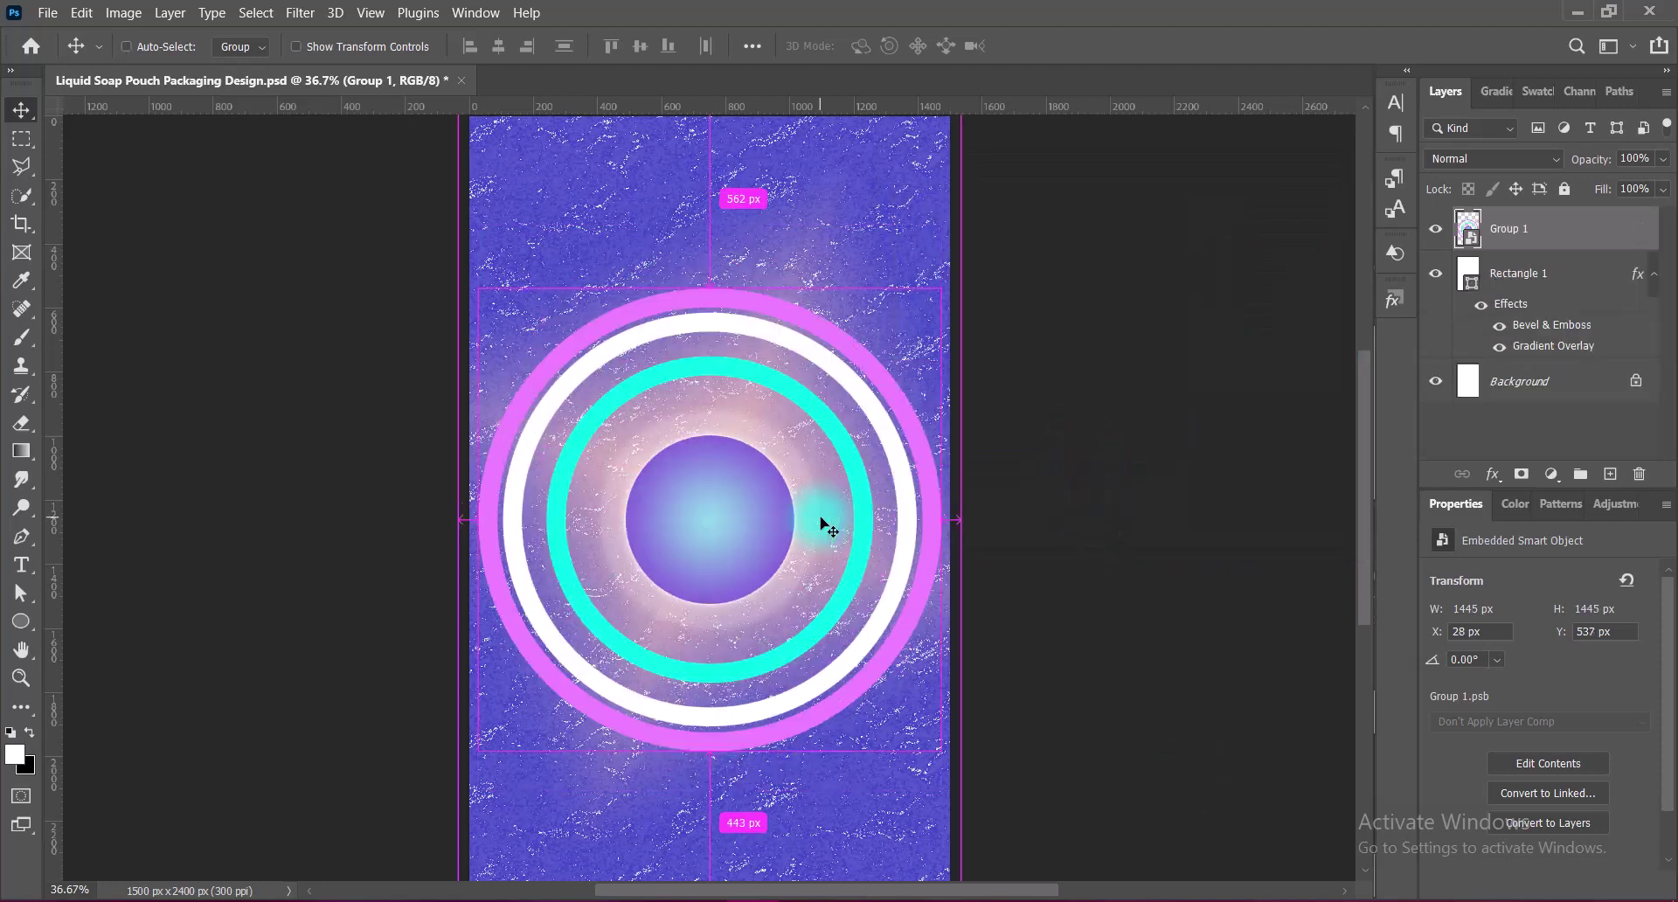
- Reapply Twirl with angle 1000, accepting the clamped 999° maximum
click(299, 13)
click(606, 435)
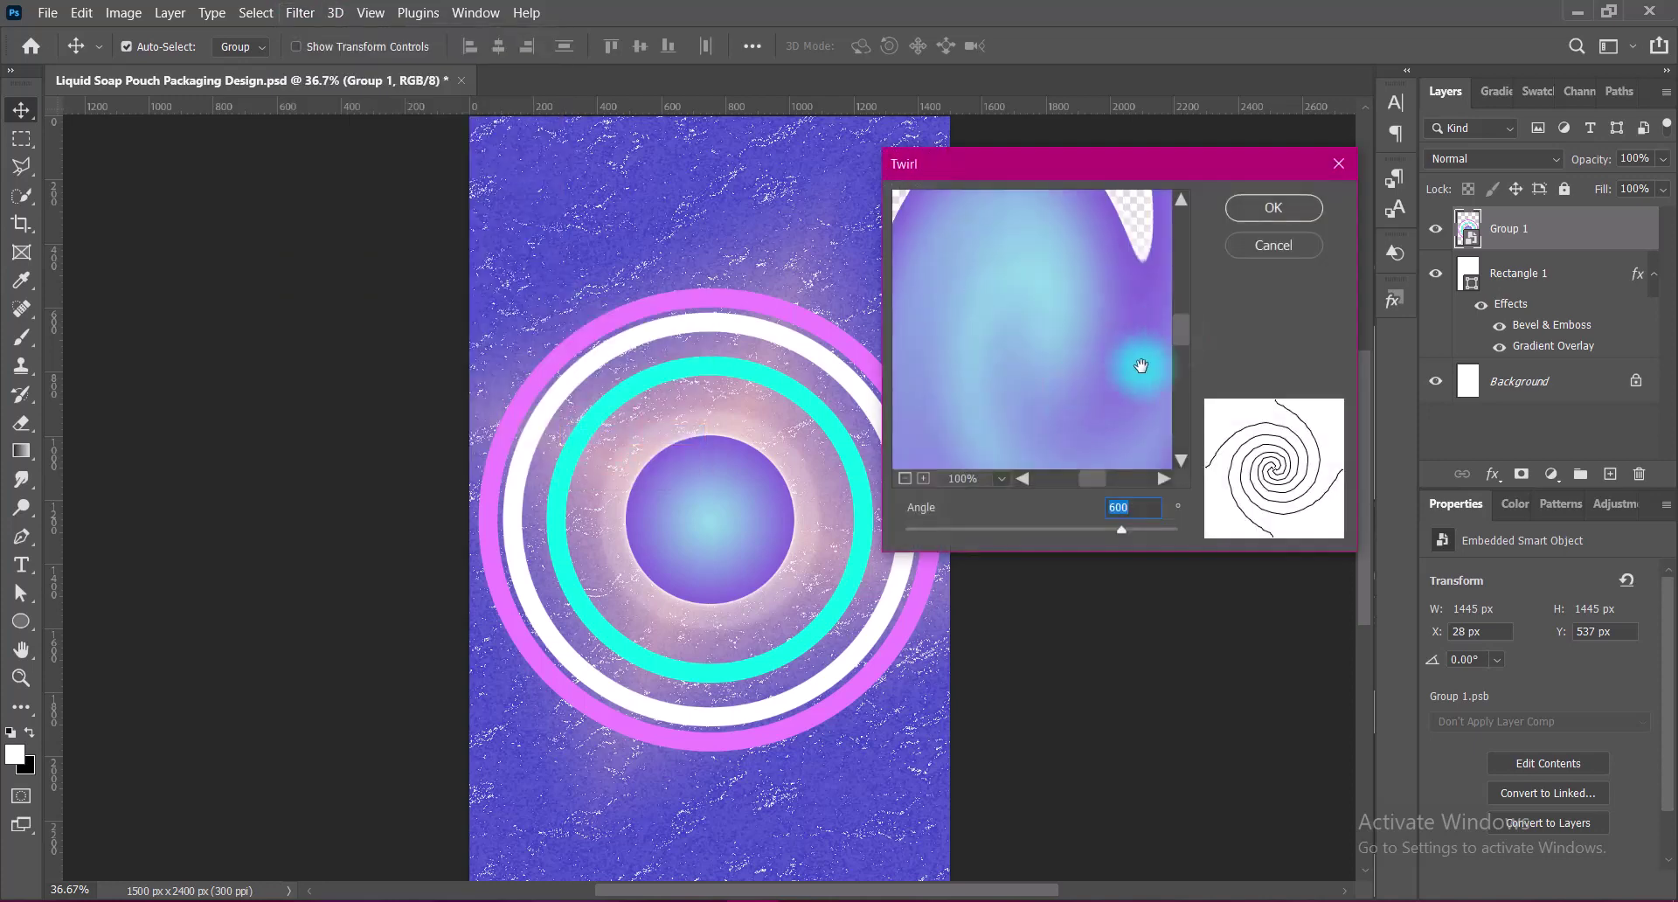
text(1000)
click(1273, 208)
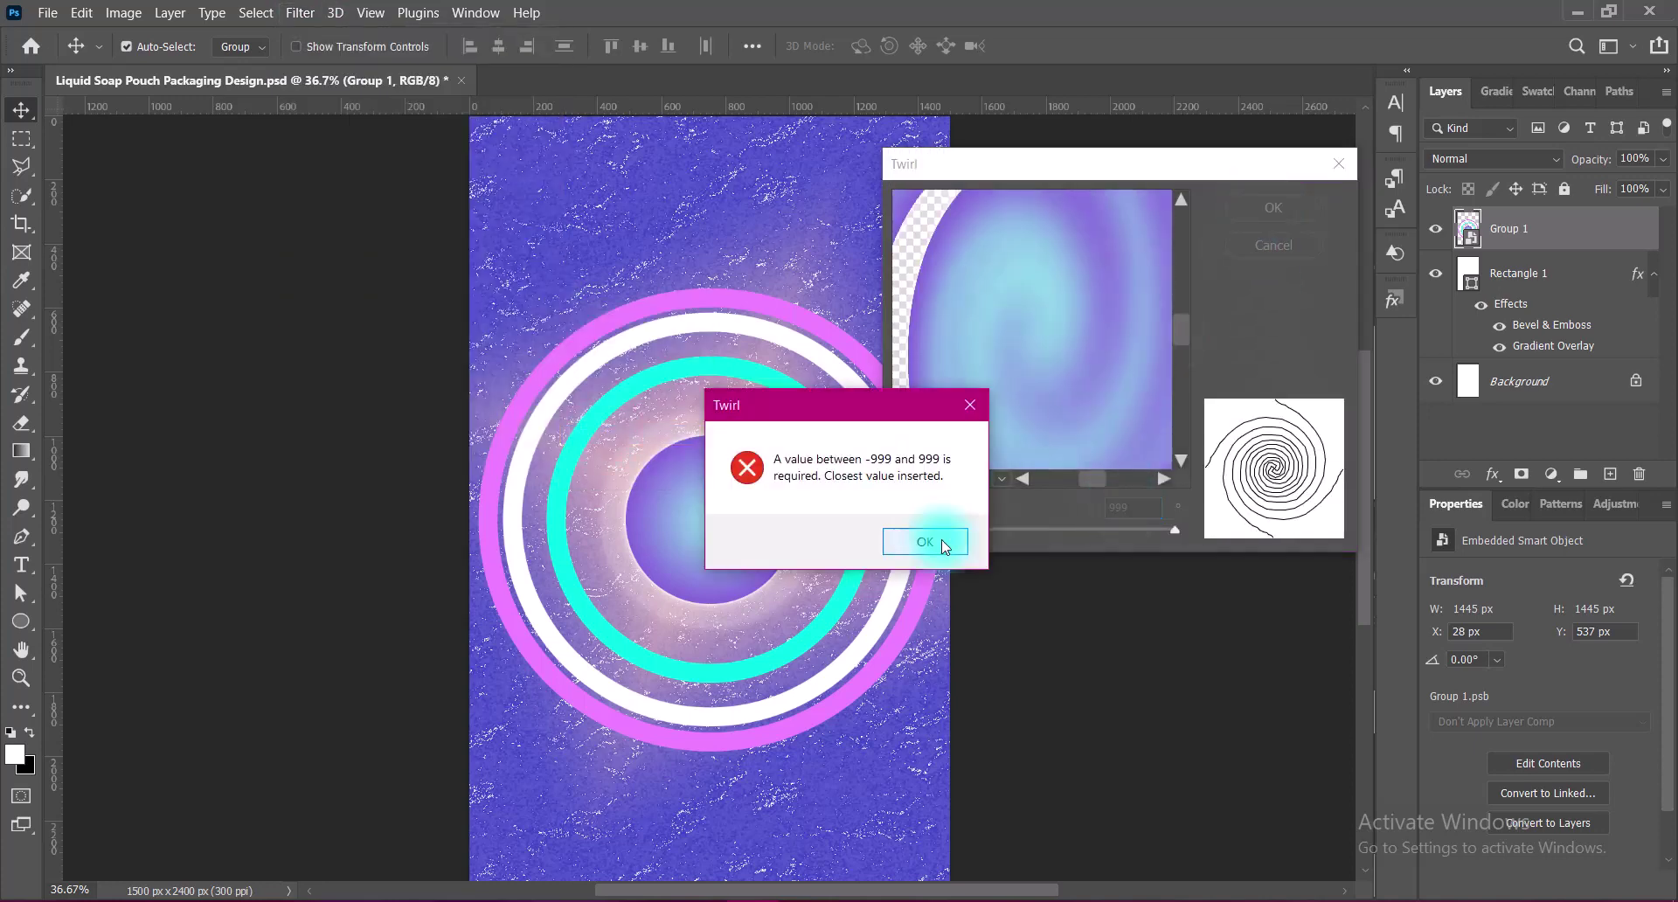
click(925, 537)
click(1273, 208)
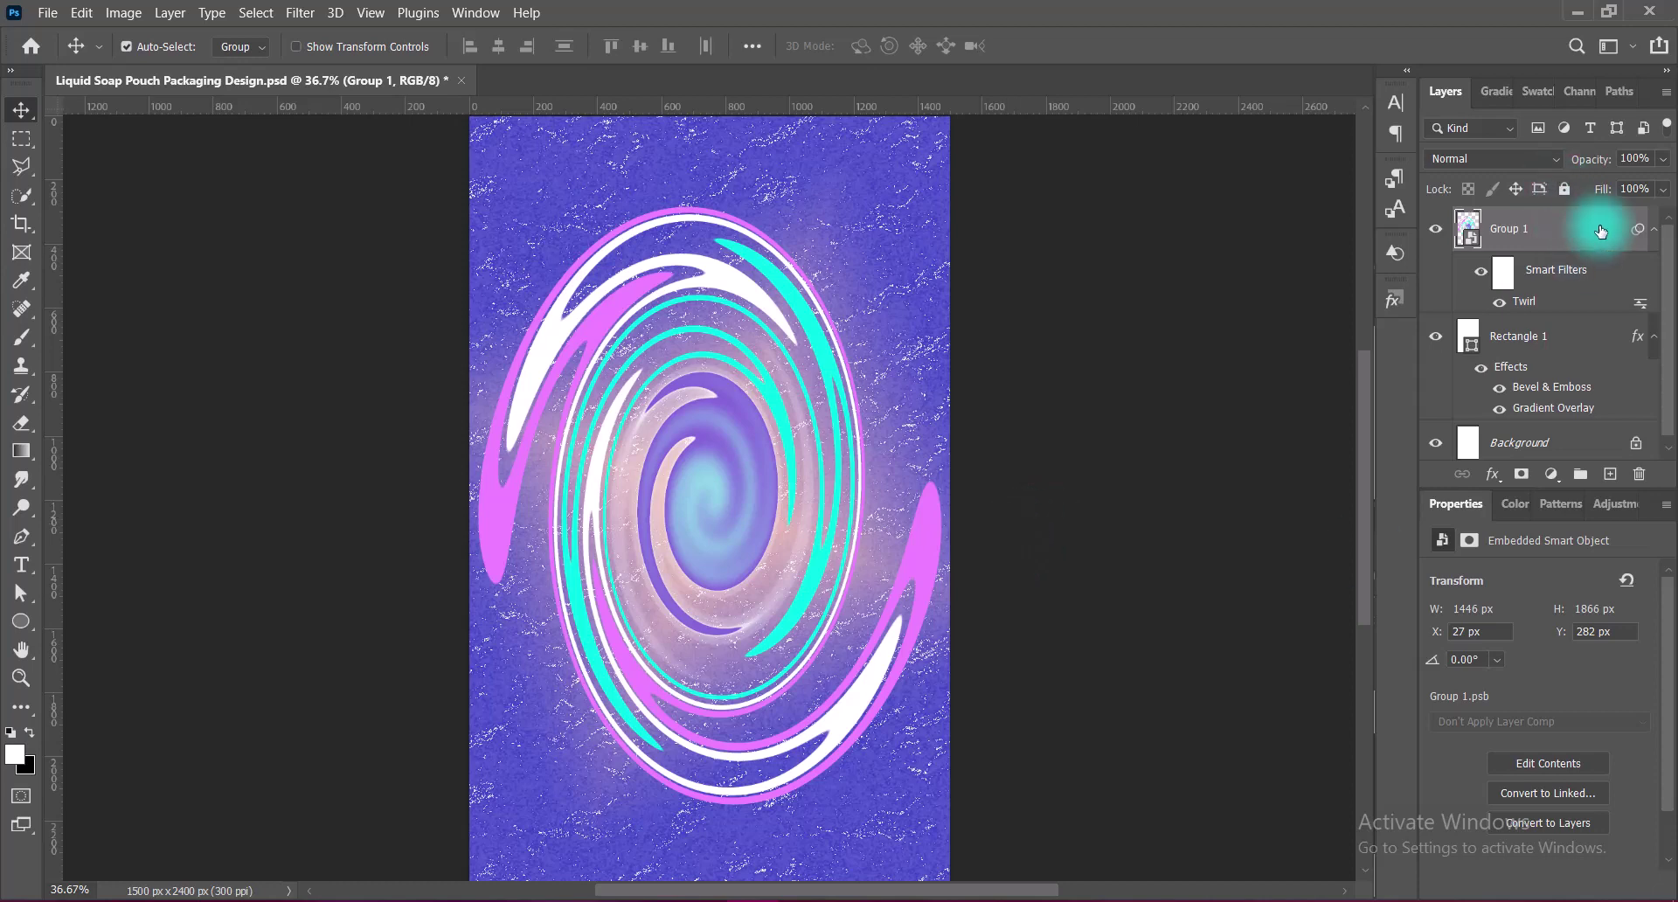
- Spin-blur the swirl with Radial Blur at Best quality
click(300, 12)
click(604, 428)
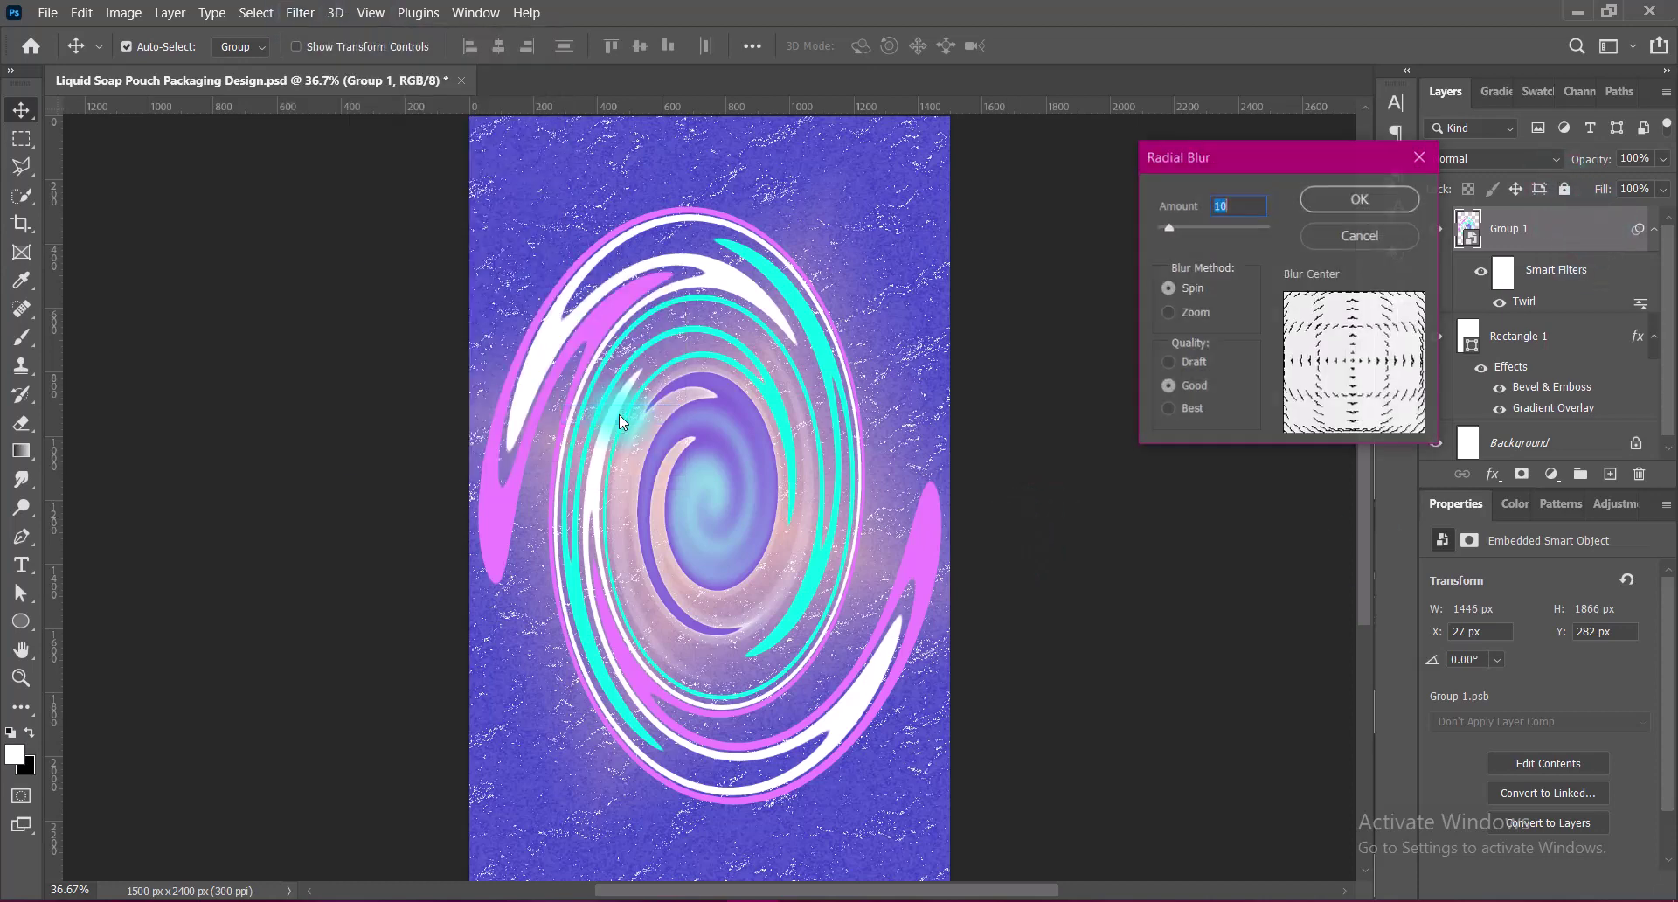
click(1168, 408)
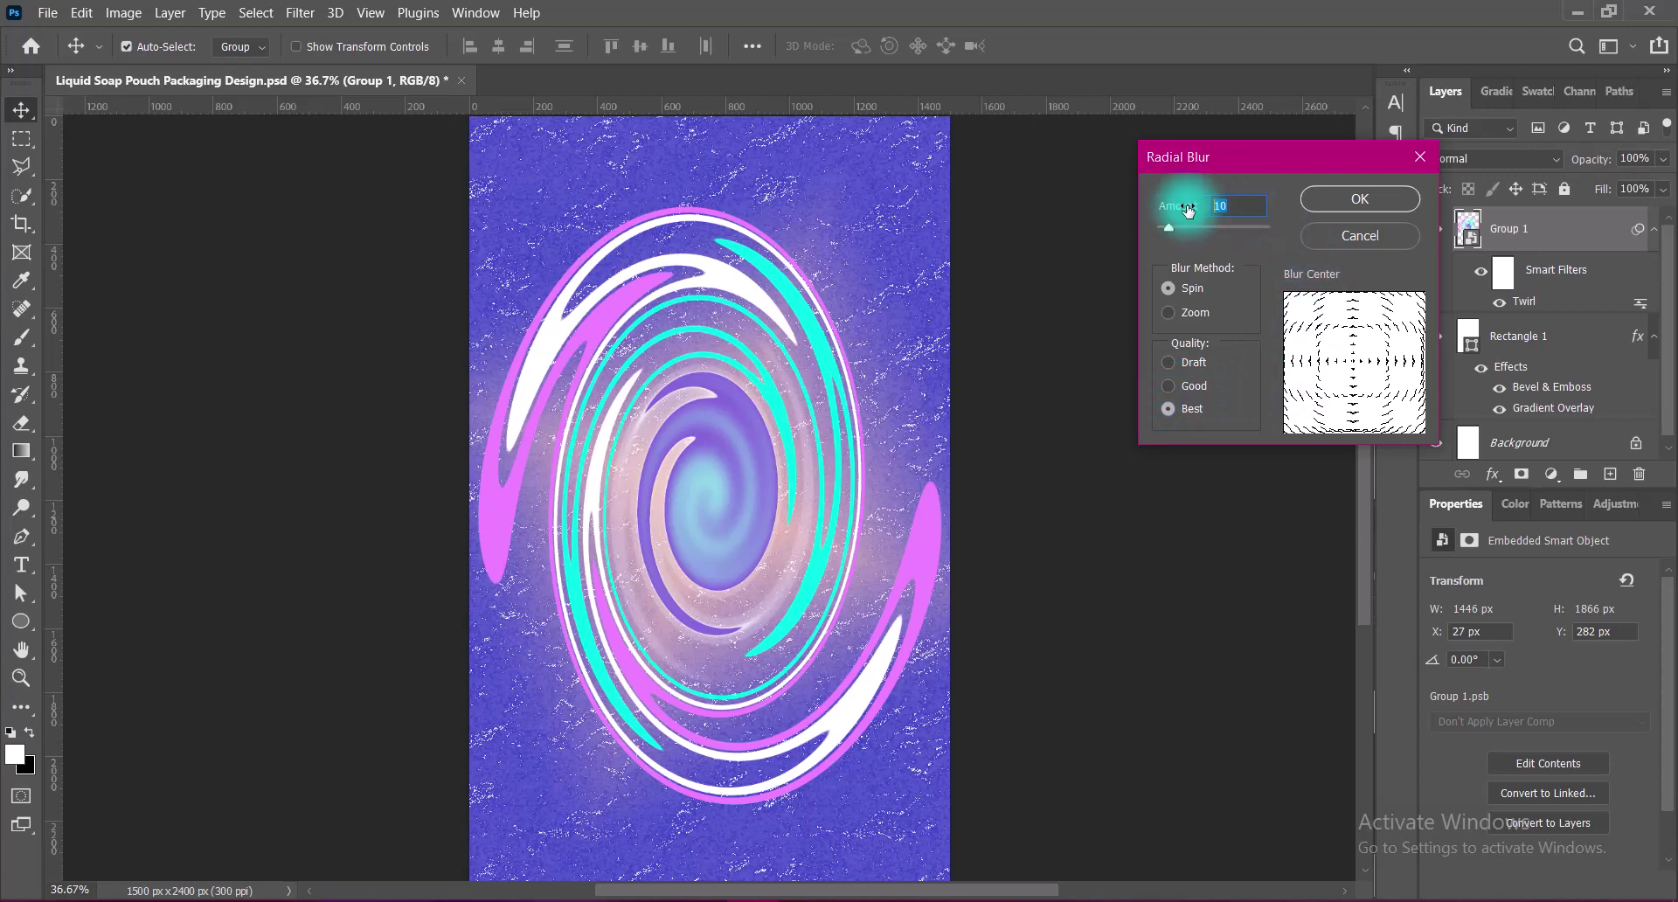
text(30)
click(1346, 199)
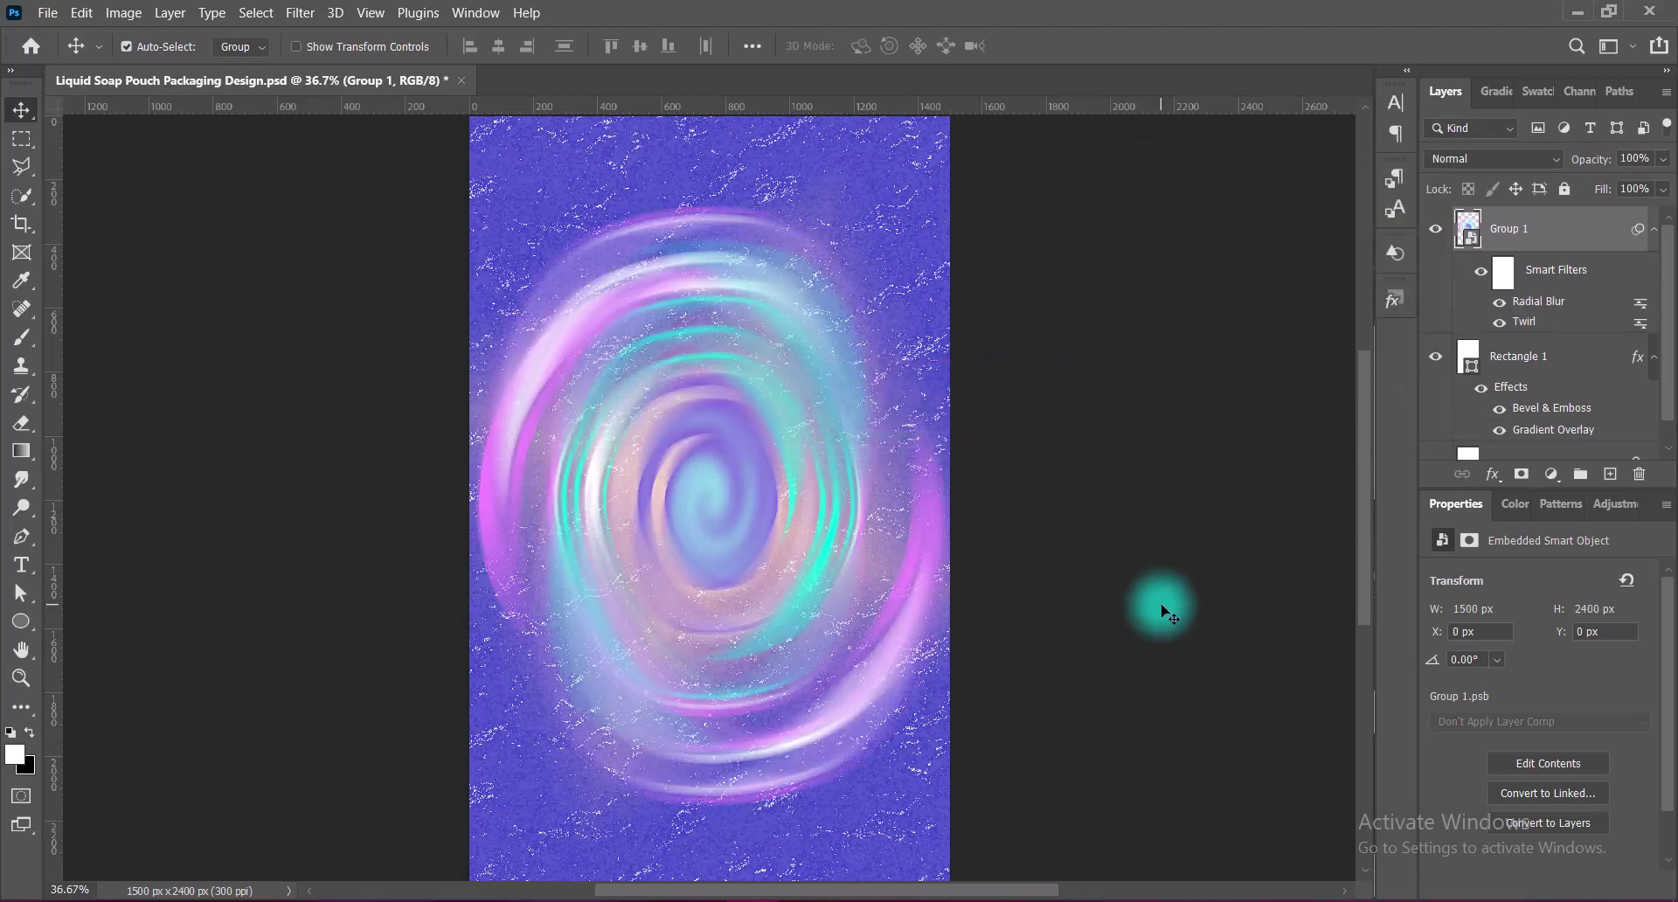
- Convert the swirl to a new Smart Object and apply Vibrance +100
right_click(1579, 234)
click(1477, 255)
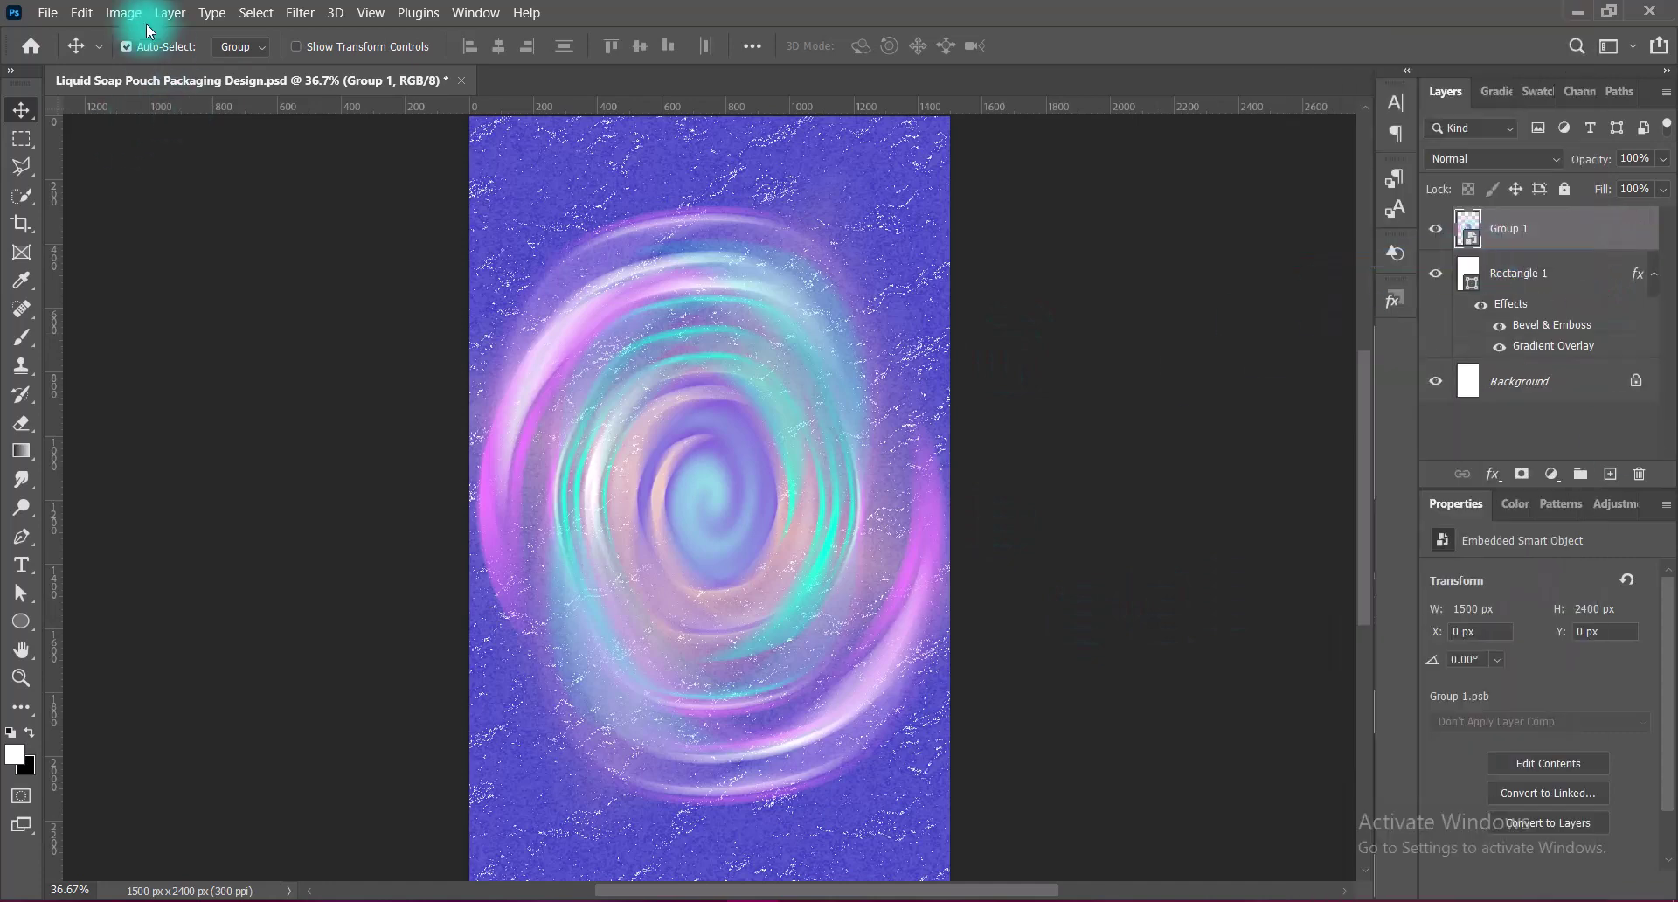
click(124, 12)
click(411, 176)
text(100)
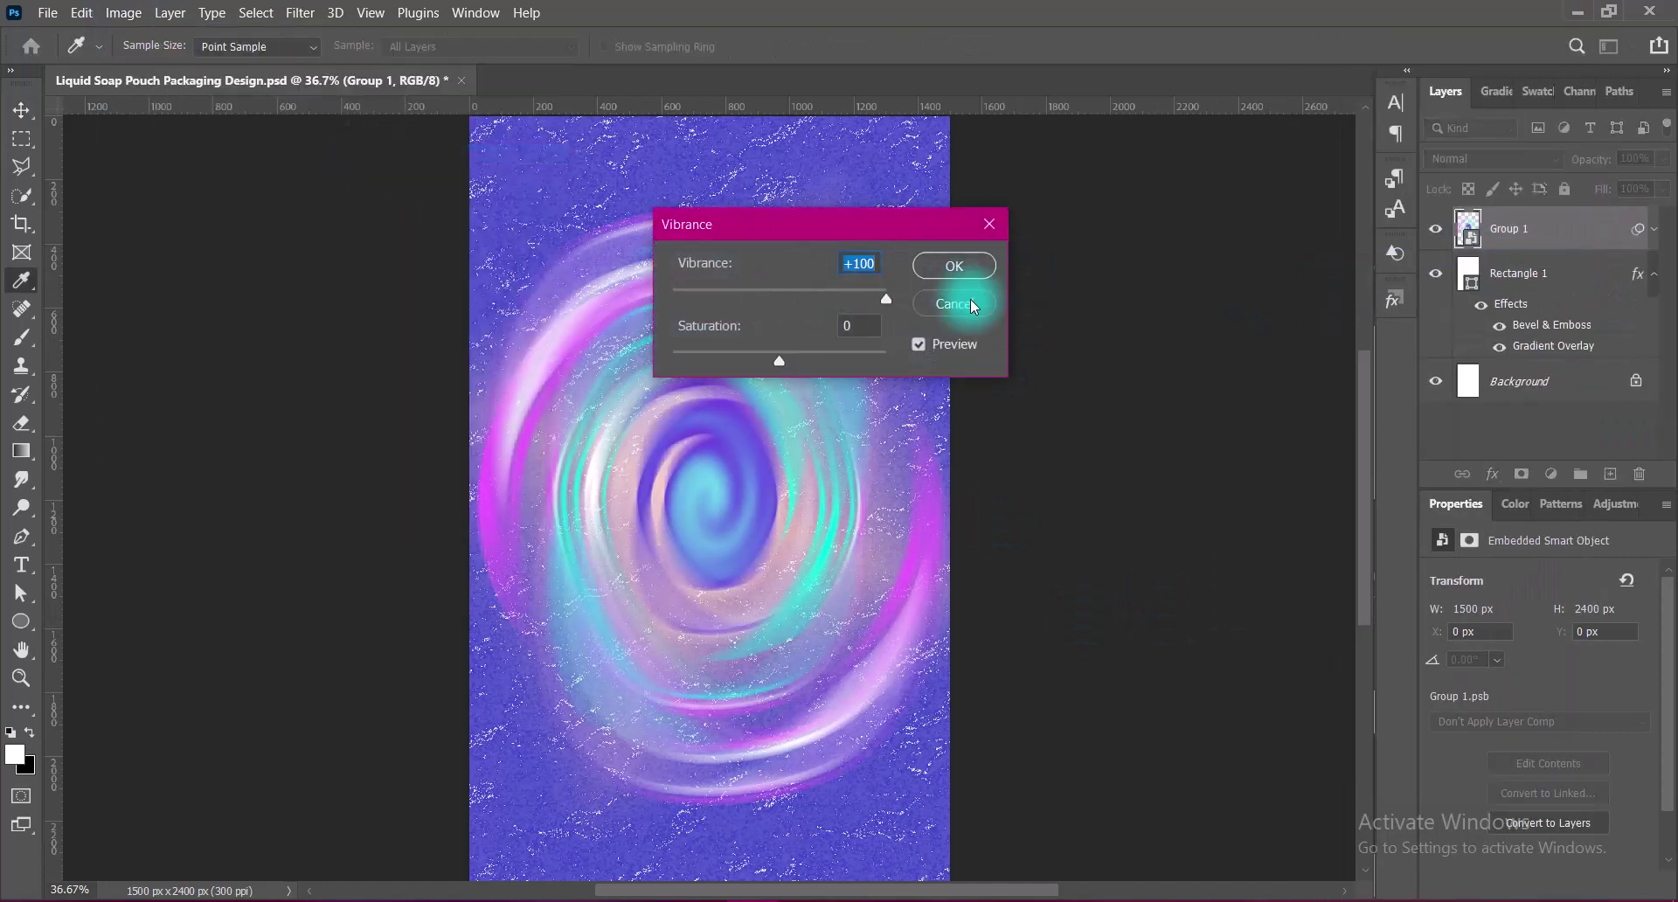
key(Return)
- Apply Brightness/Contrast with contrast pushed to maximum
click(123, 12)
click(410, 63)
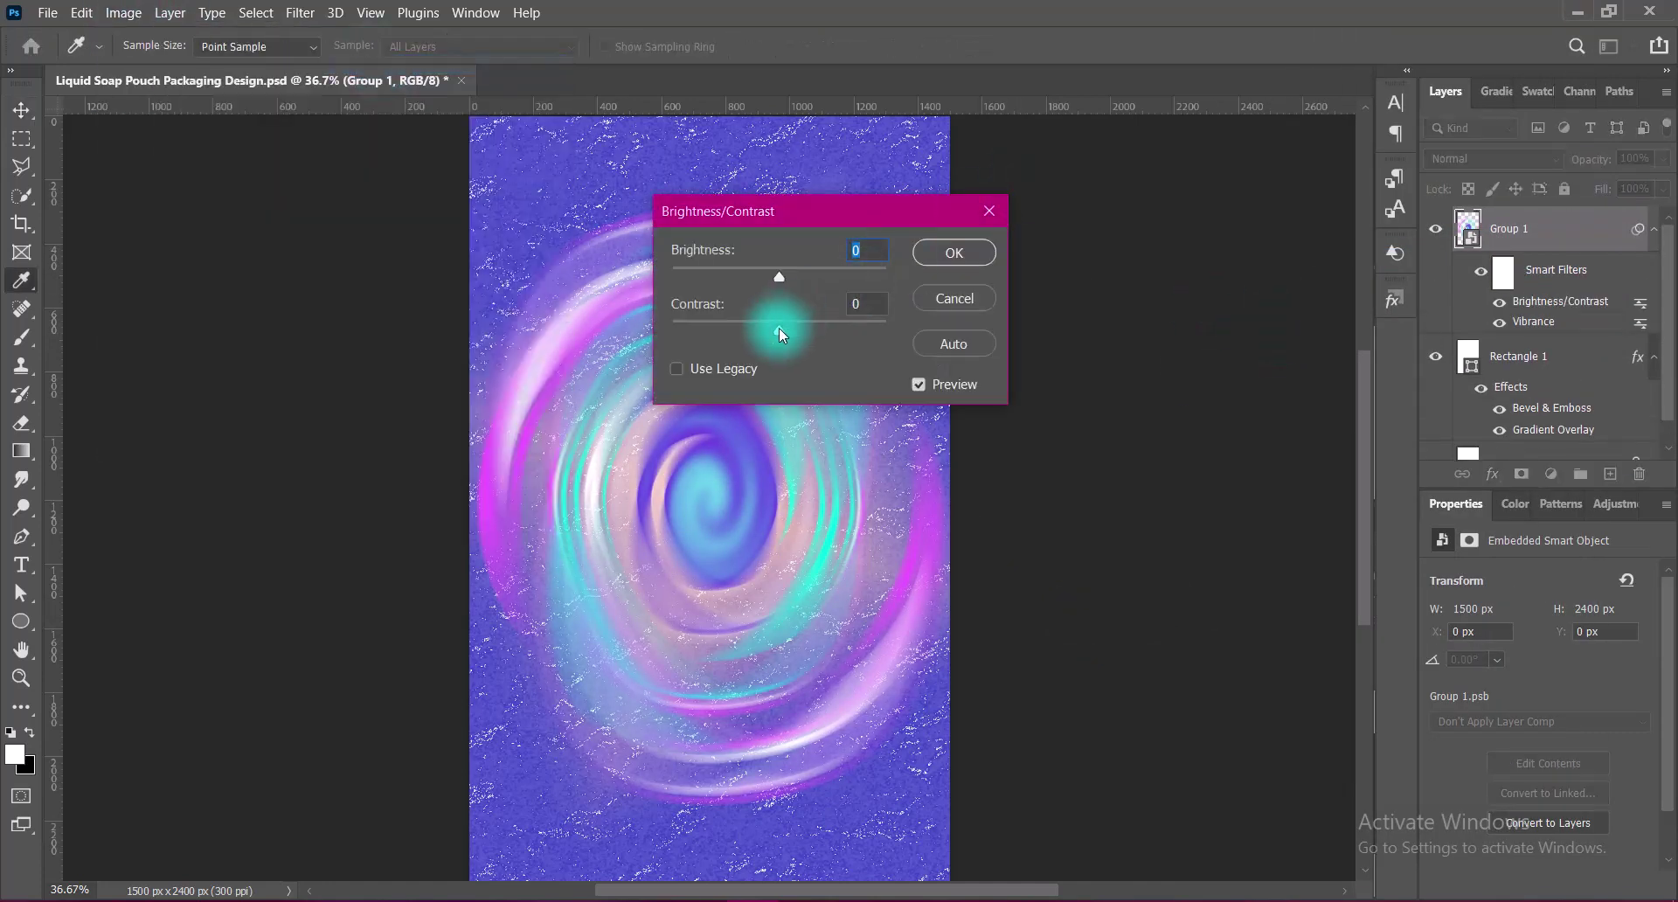
drag(780, 335, 1004, 329)
click(957, 254)
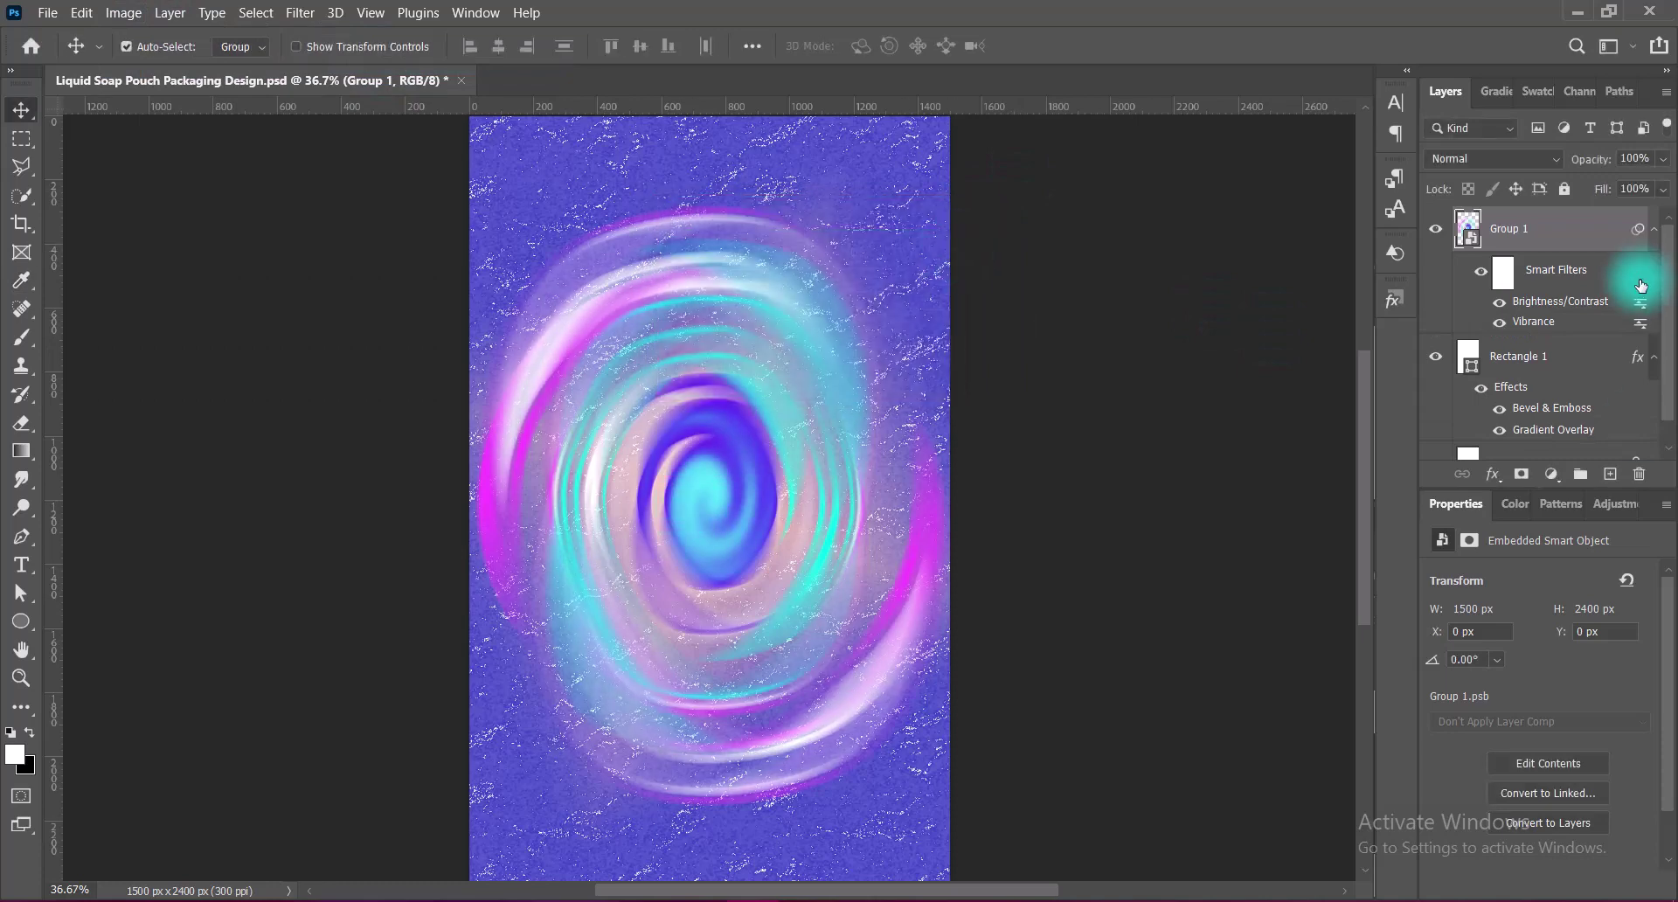
right_click(1584, 243)
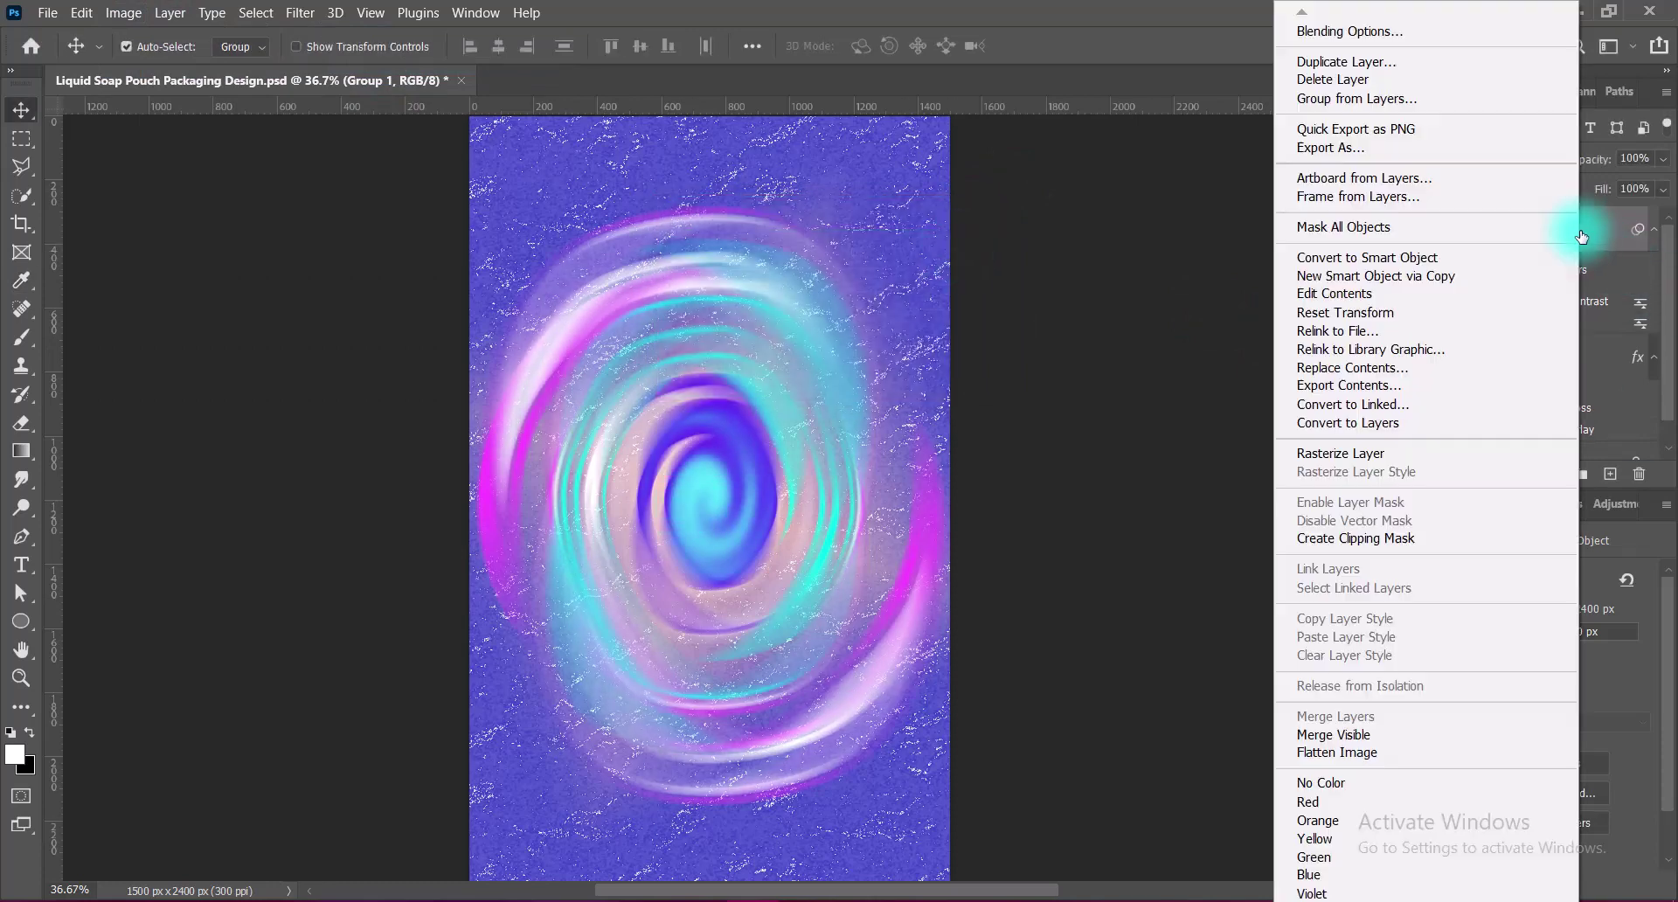
- Turn on Outer Glow for the Group 1 swirl with Noise set to 0
click(1415, 313)
double_click(1471, 221)
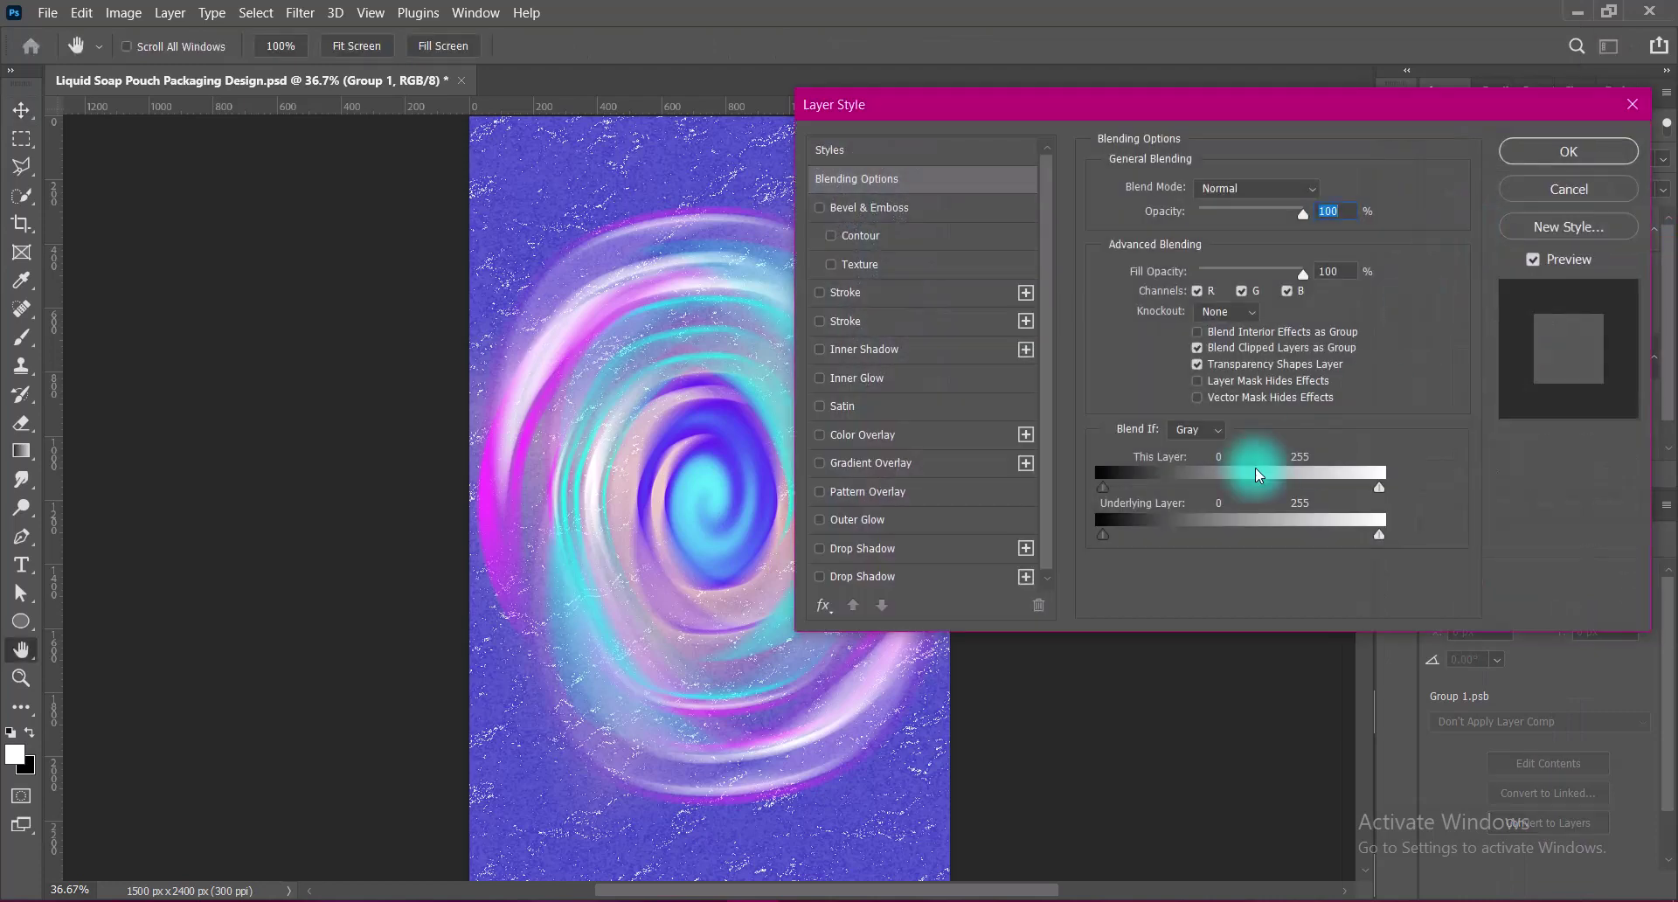
click(820, 519)
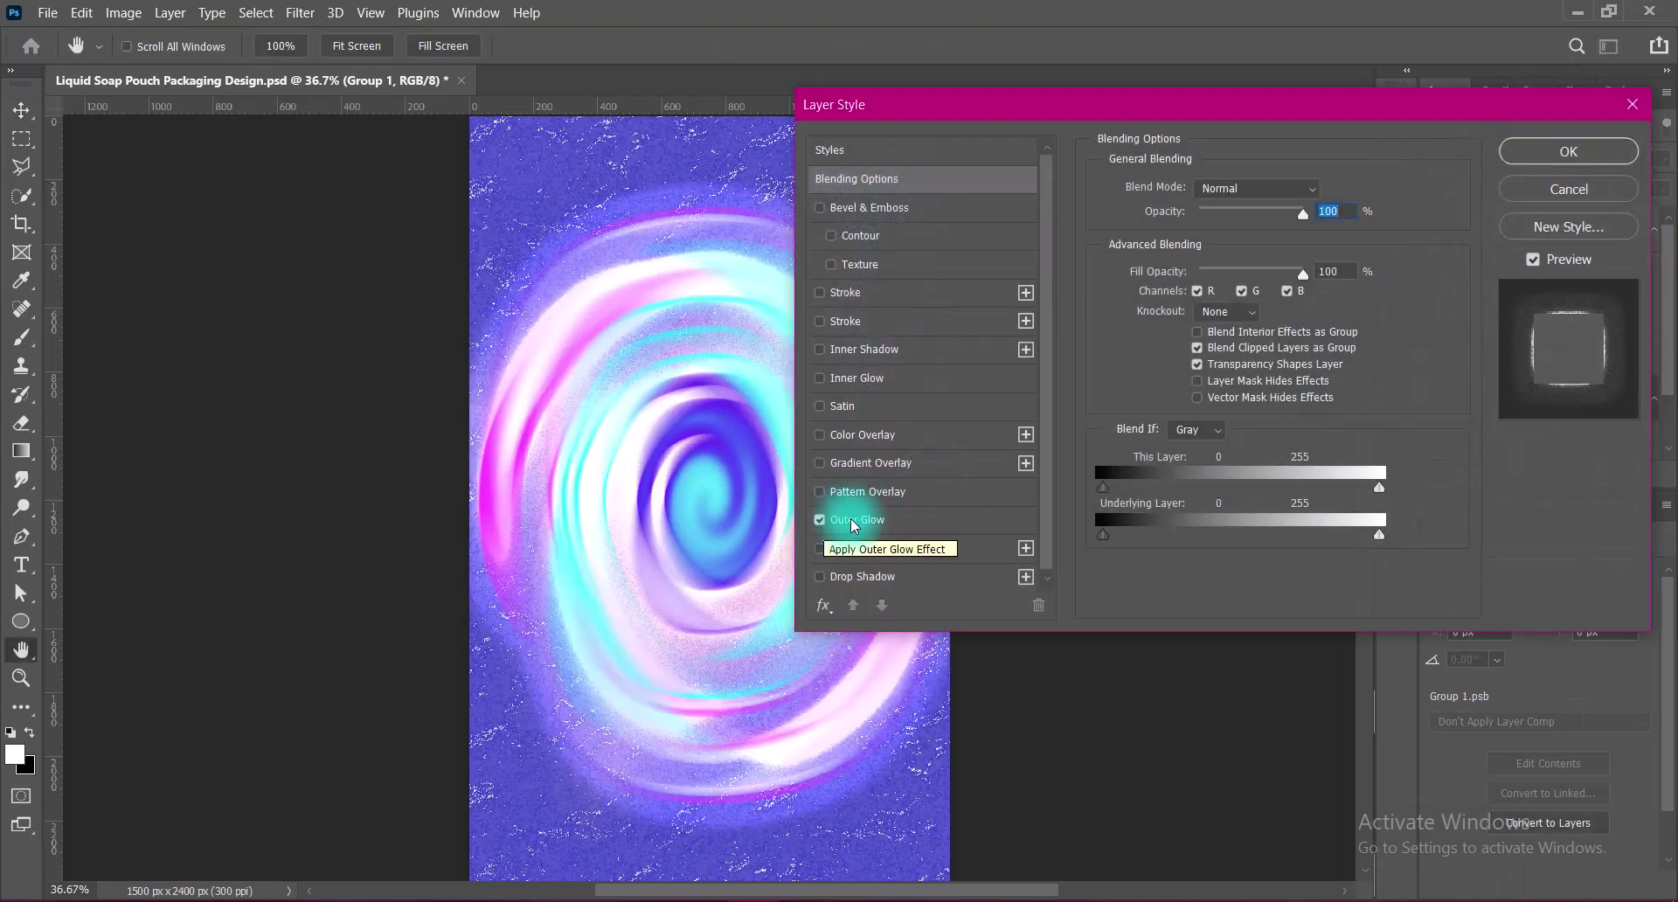
click(843, 519)
drag(1191, 238, 1137, 236)
- Try several glow contour presets and settle on the final contour shape
click(1217, 449)
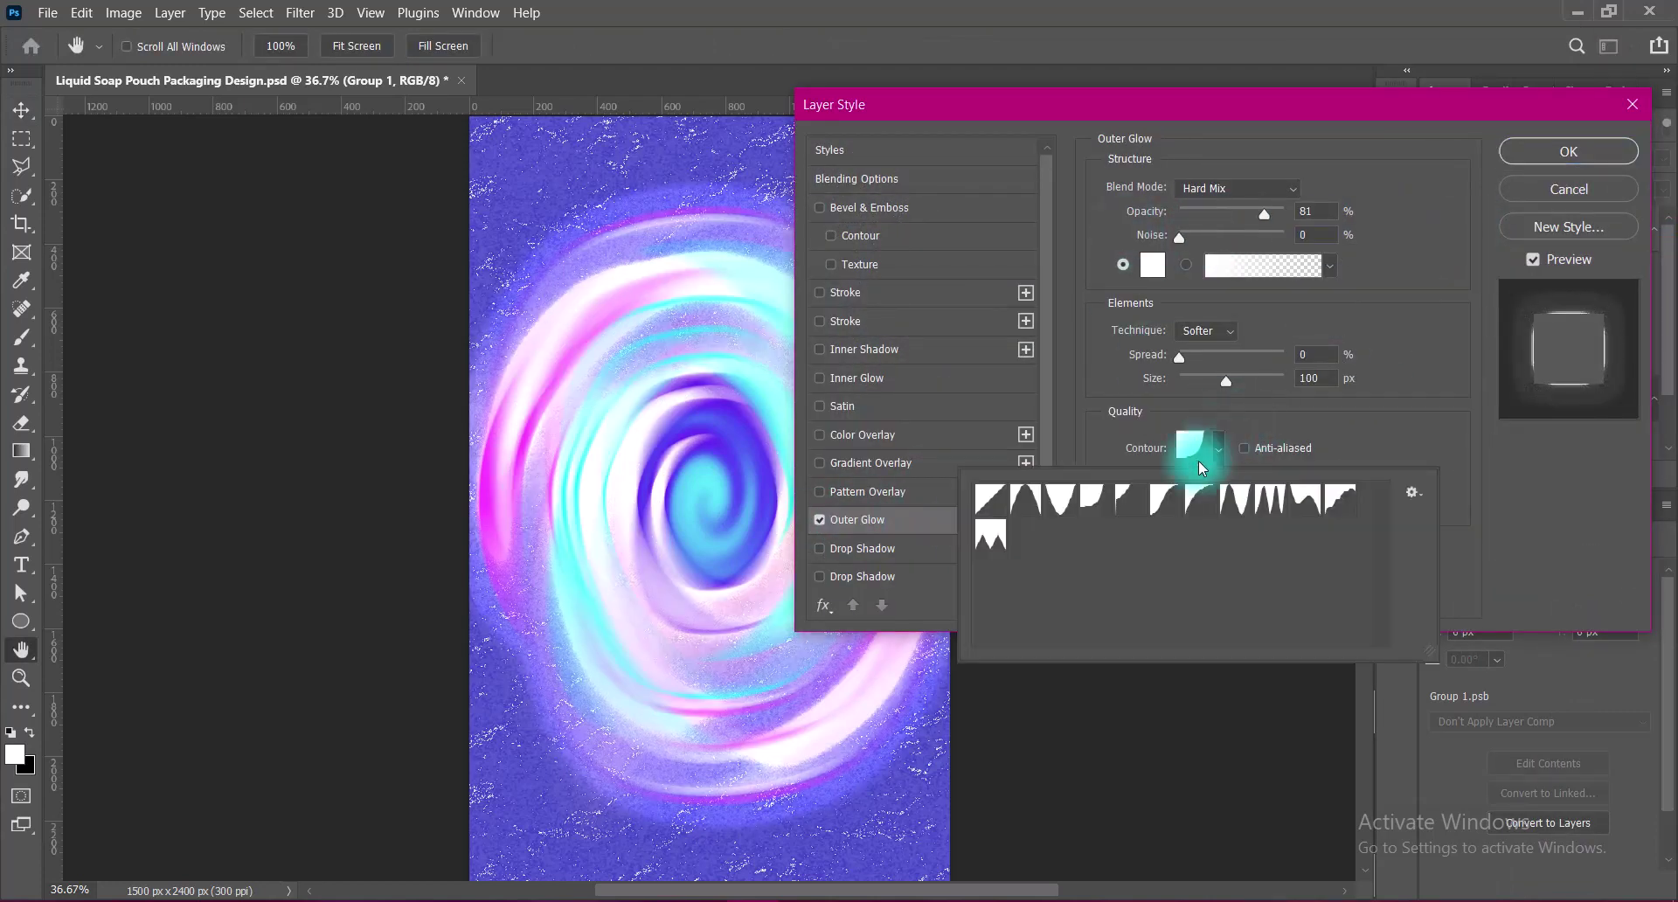
click(992, 535)
click(1340, 499)
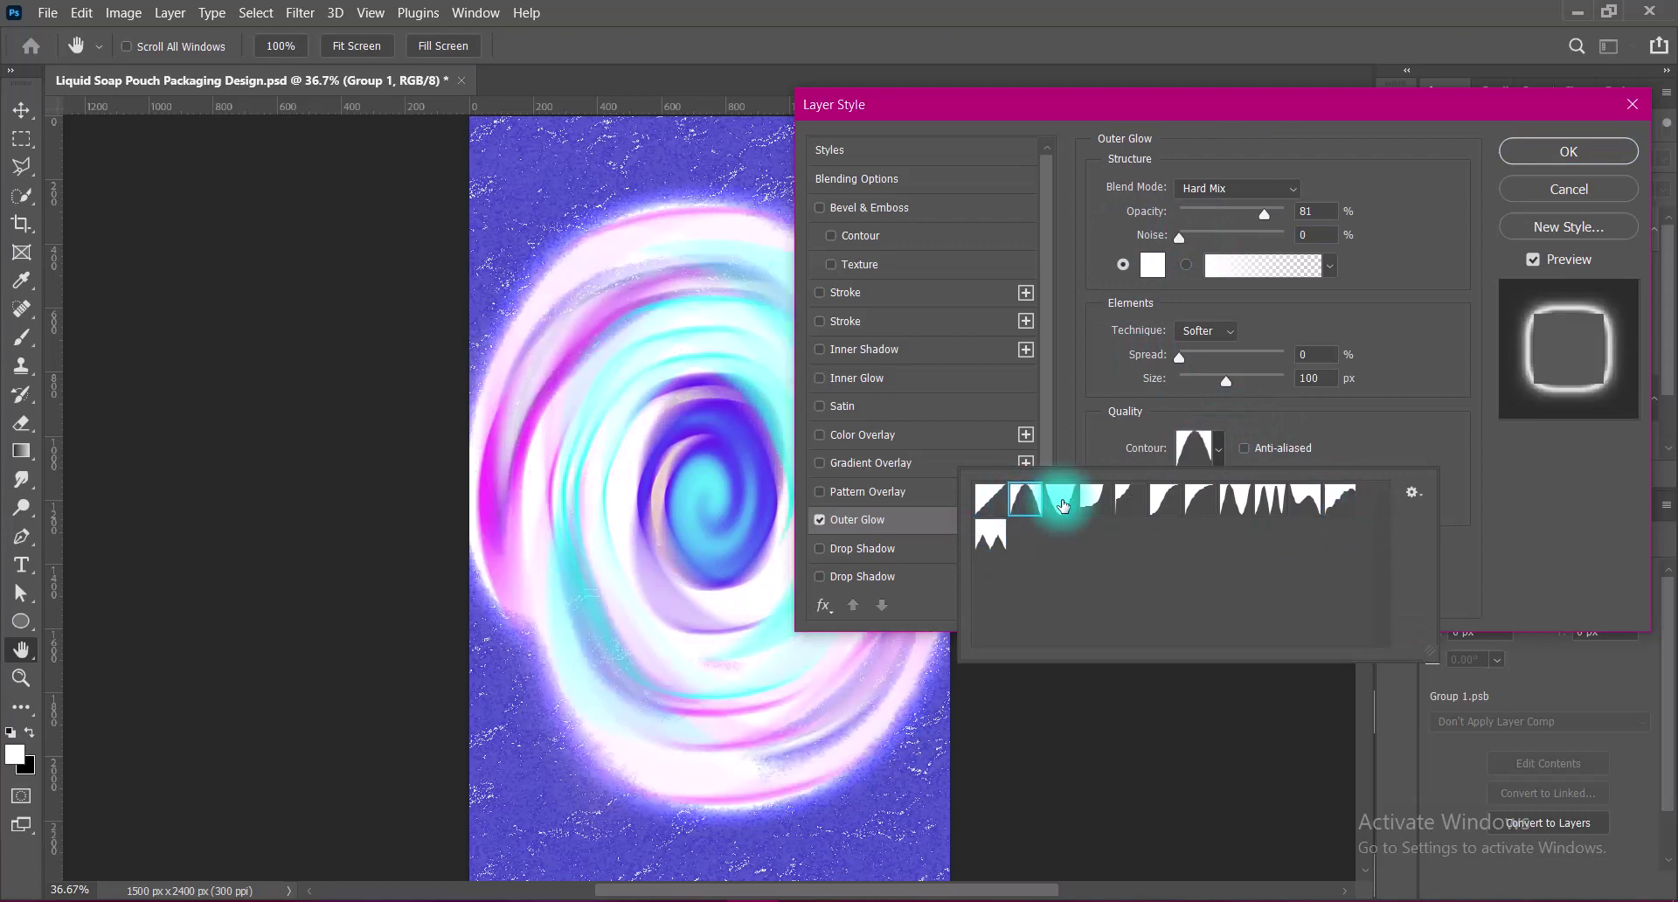
click(1059, 499)
click(1163, 498)
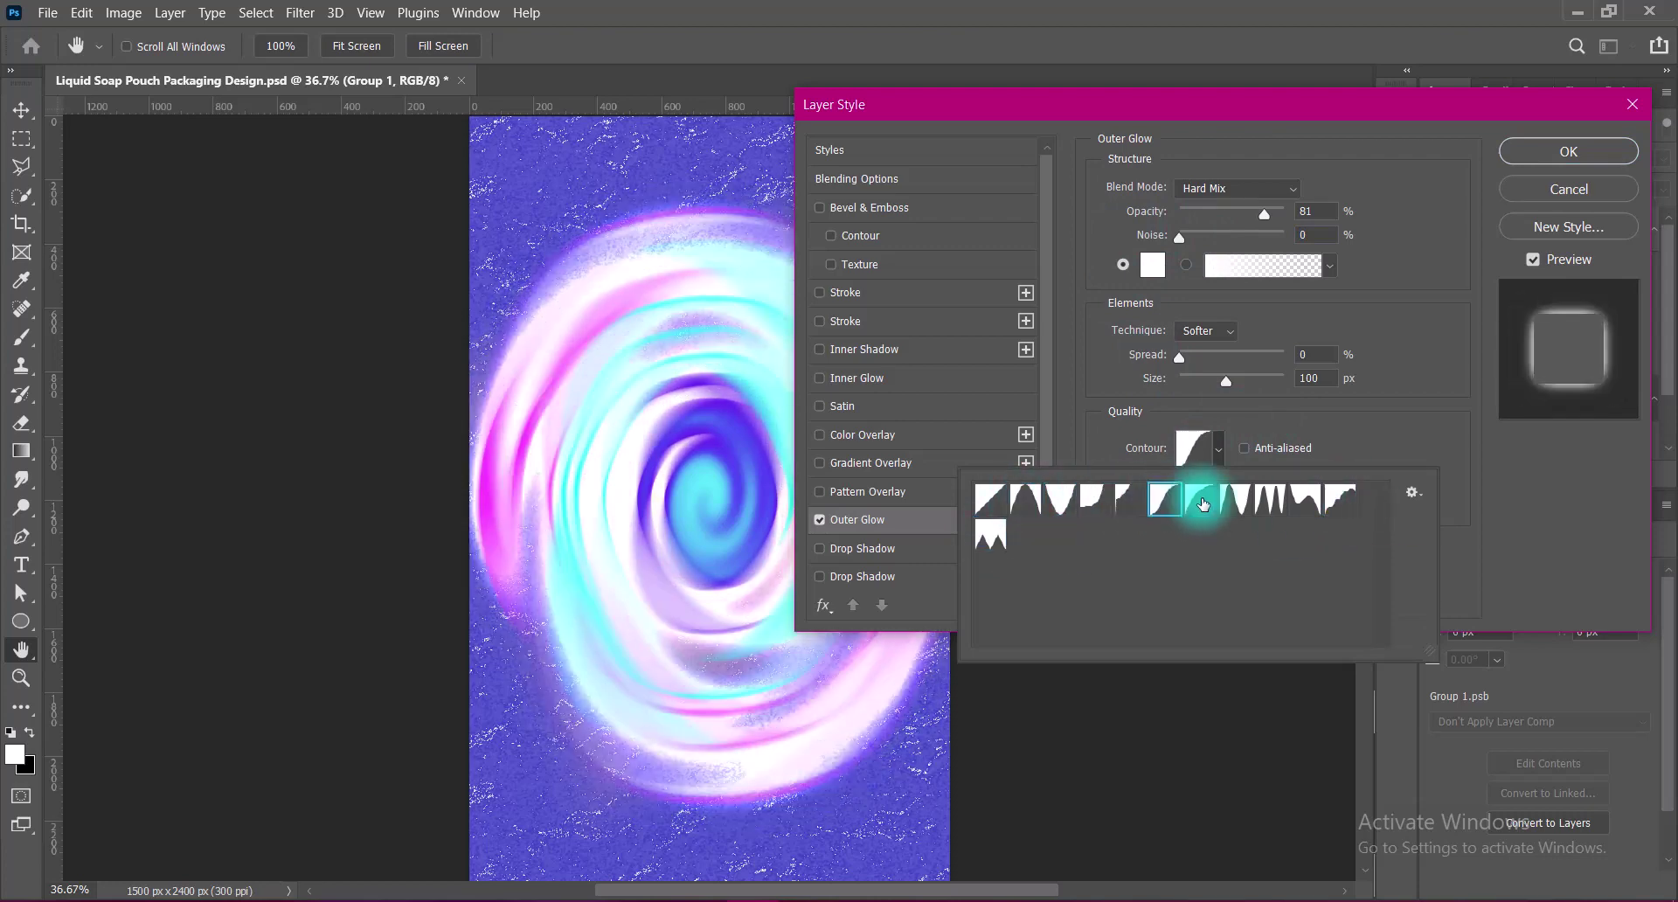
click(1239, 499)
click(1305, 498)
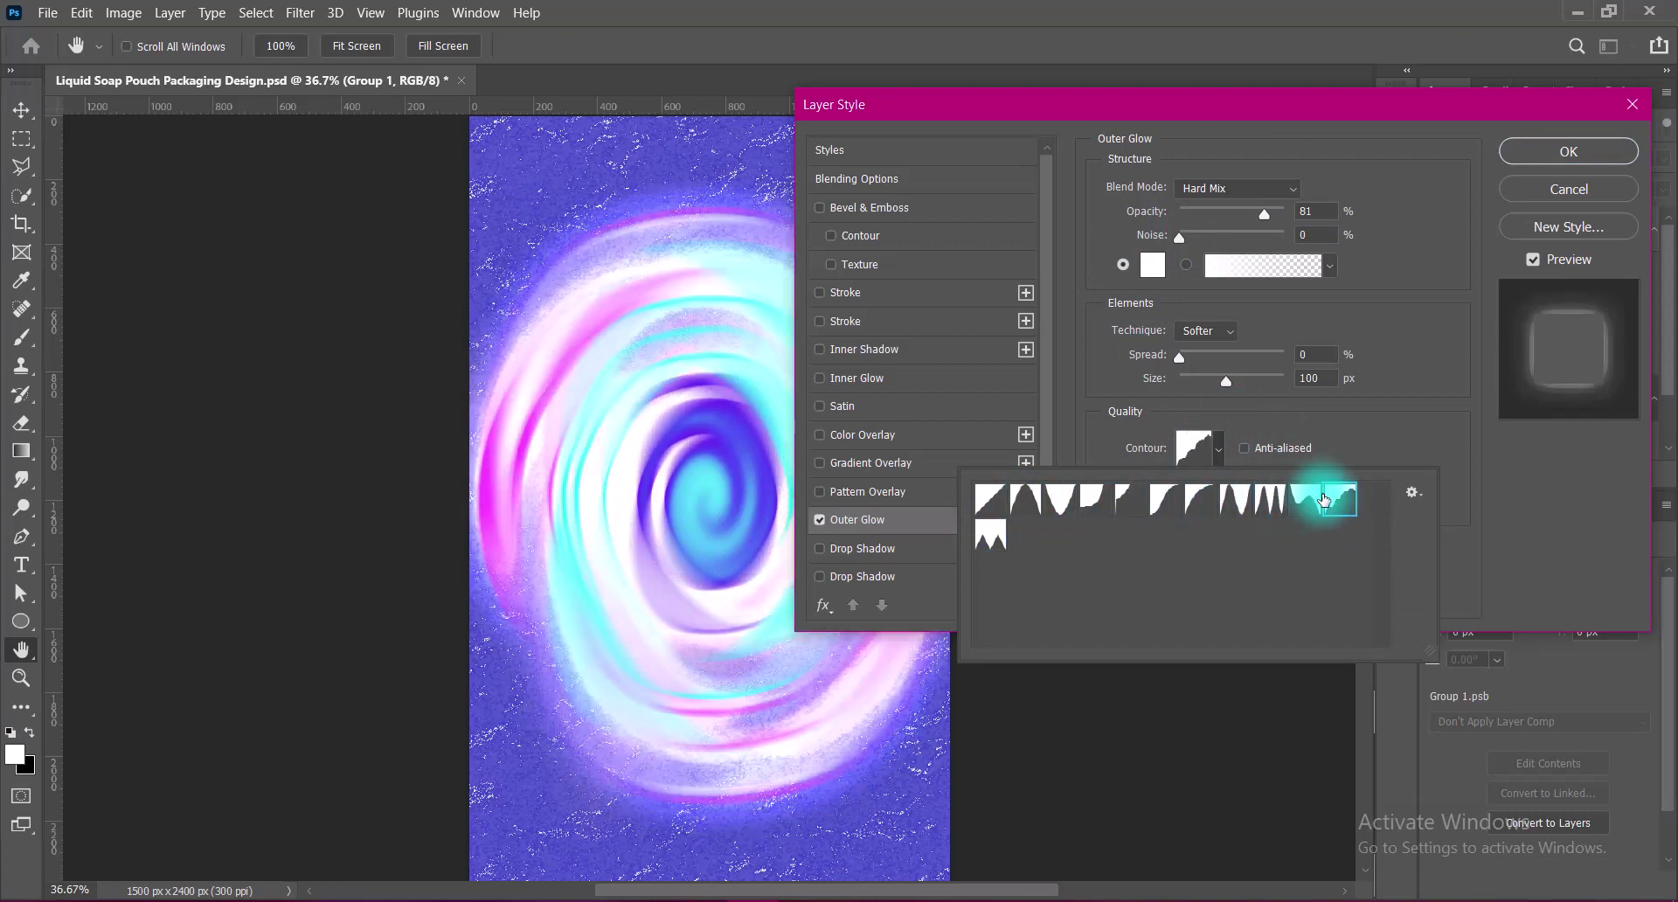
click(992, 535)
click(1499, 446)
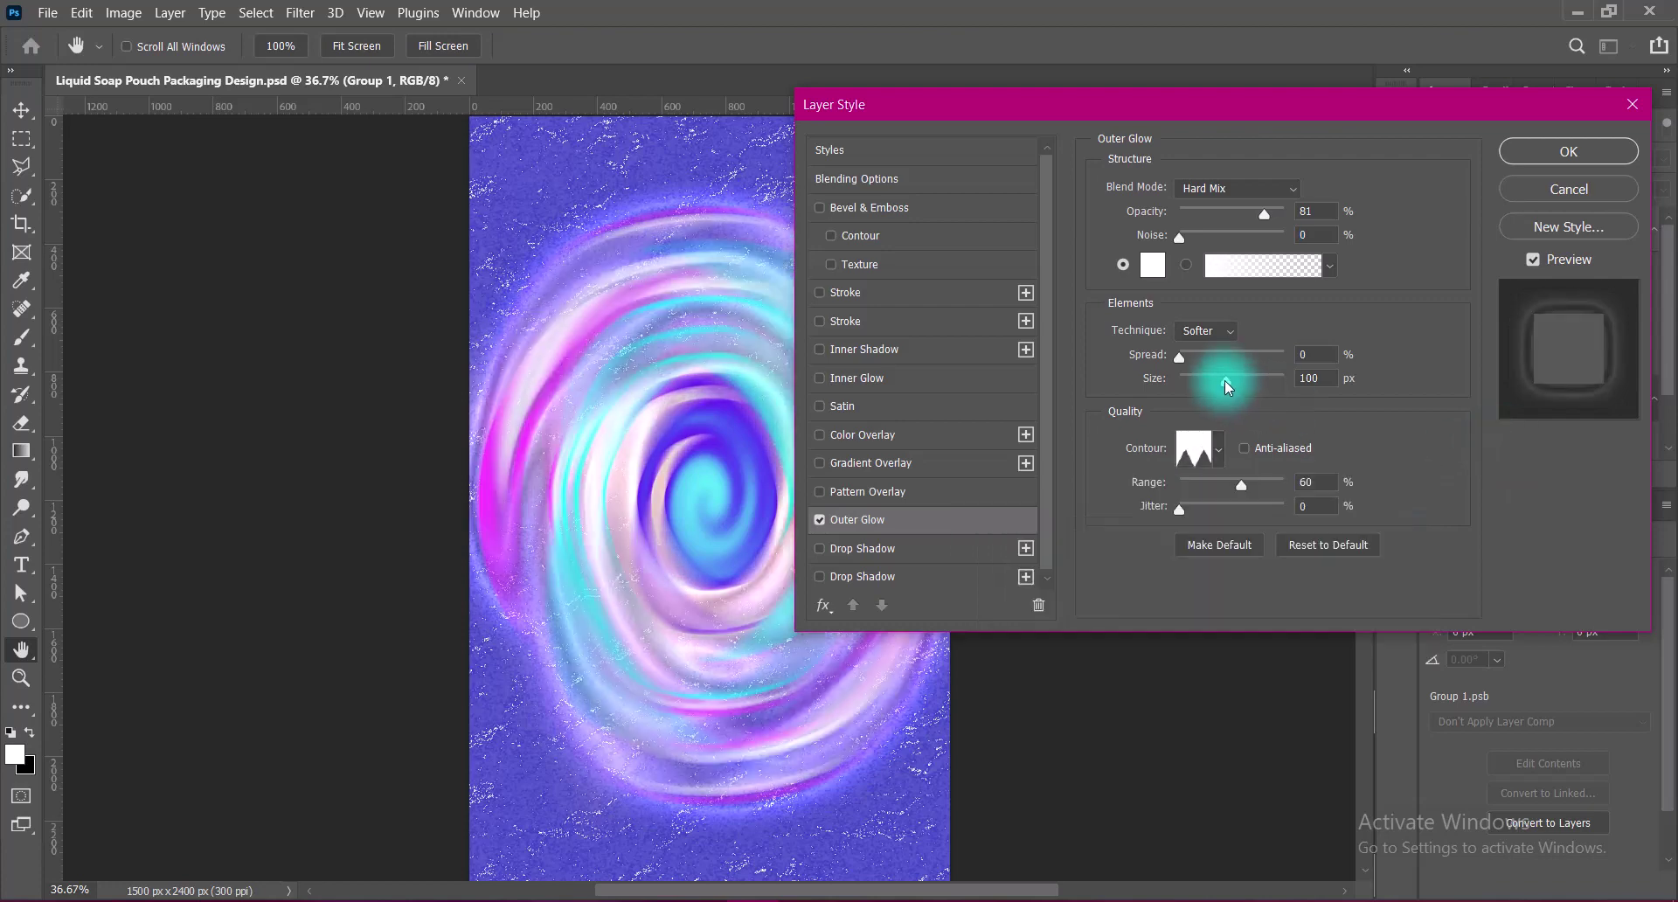
- Reduce the glow size, lower opacity to 67%, apply, and convert Group 1 to a Smart Object
mouse_move(1225, 381)
mouse_down()
mouse_move(1174, 382)
mouse_move(1211, 379)
mouse_up()
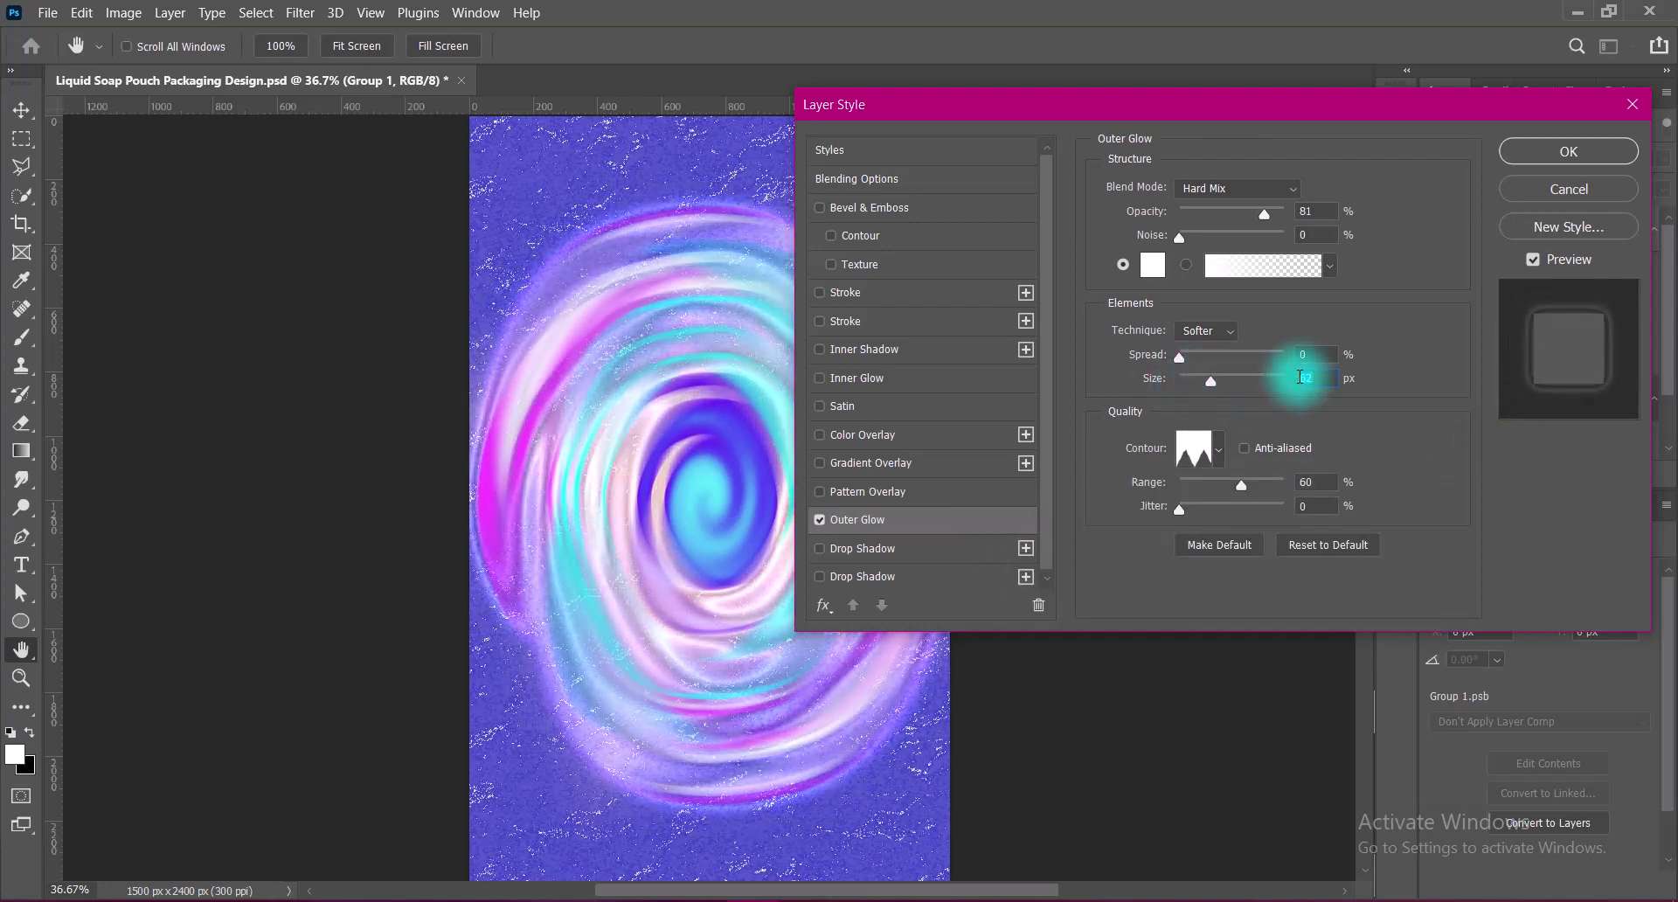
scroll(1301, 378, up, 13)
drag(1265, 211, 1248, 212)
double_click(1296, 210)
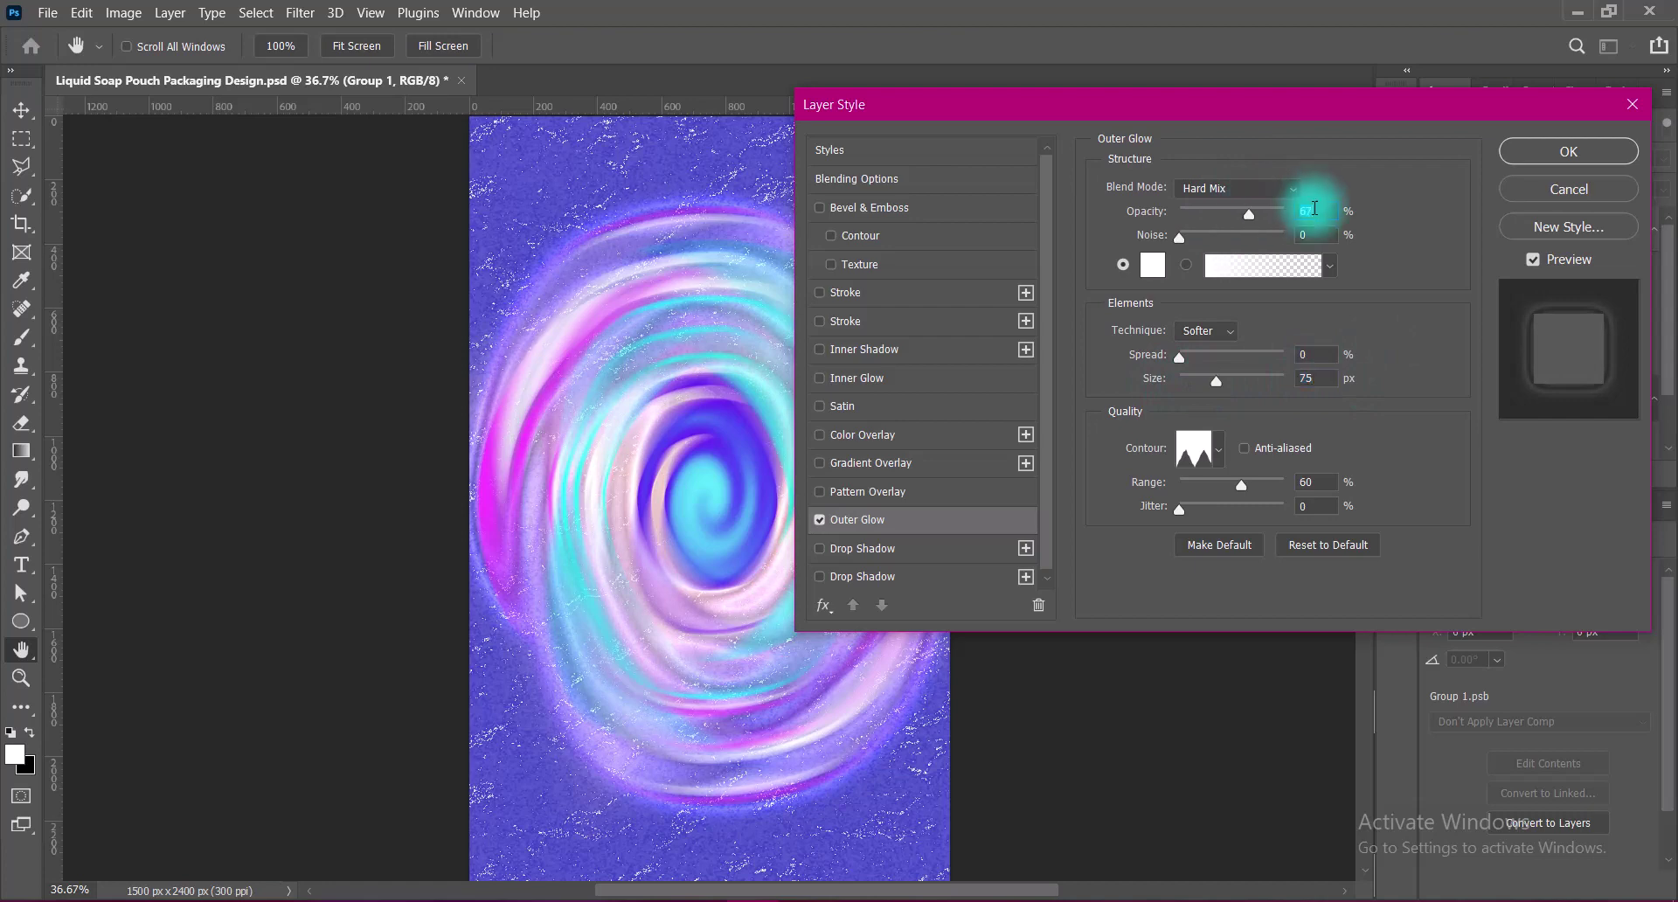
click(1539, 151)
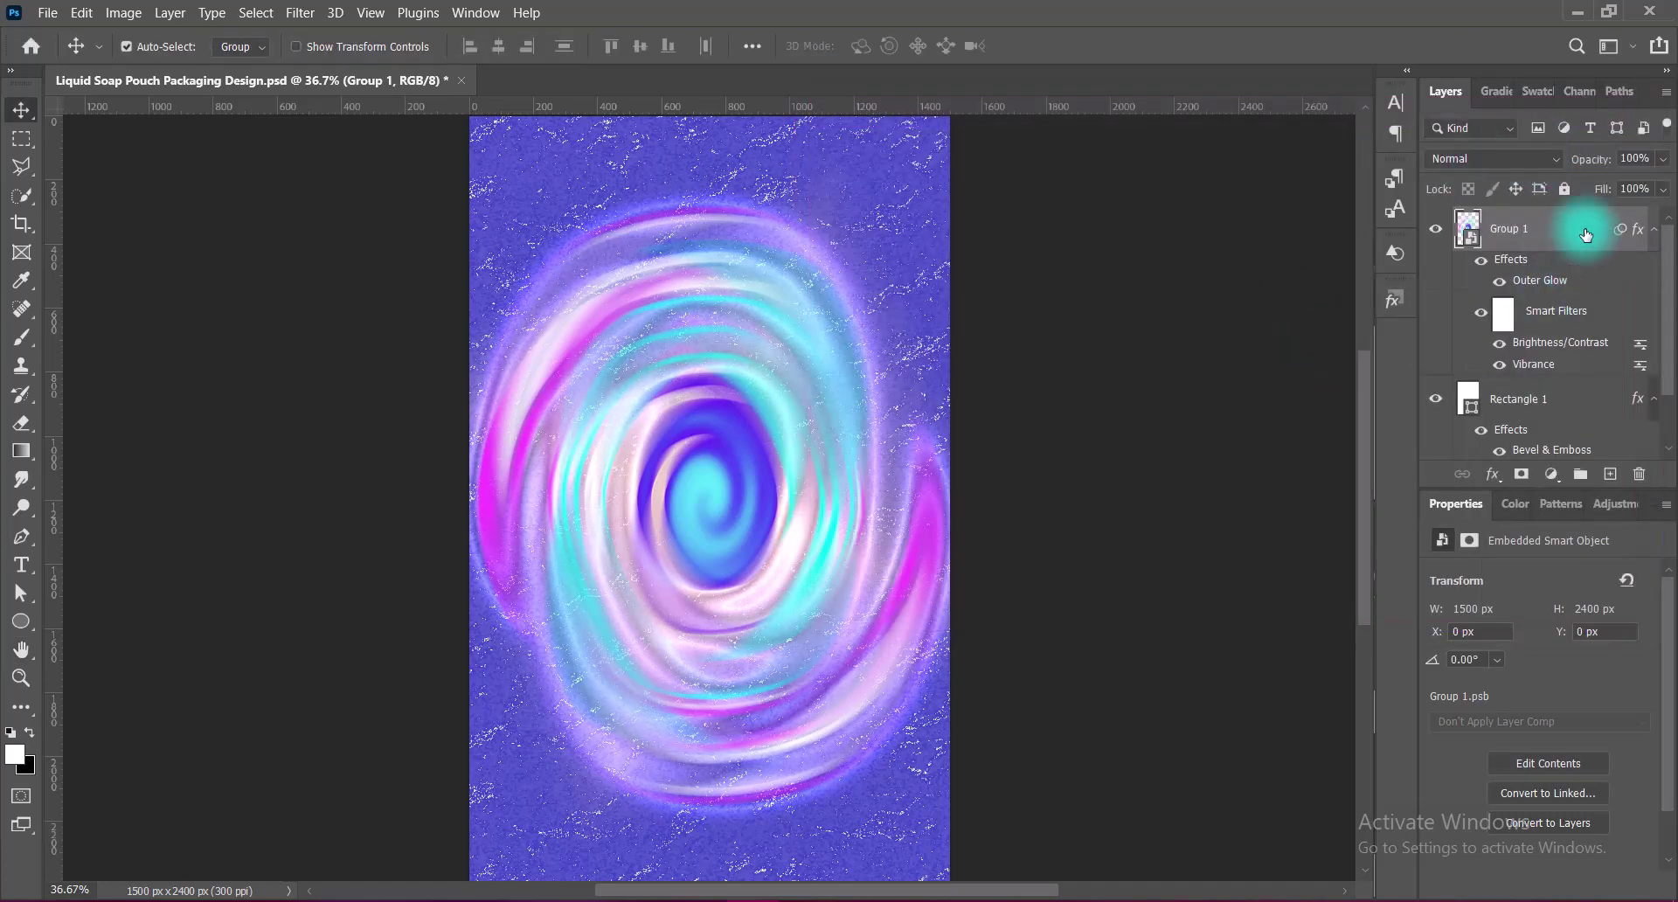
right_click(1536, 231)
click(1505, 251)
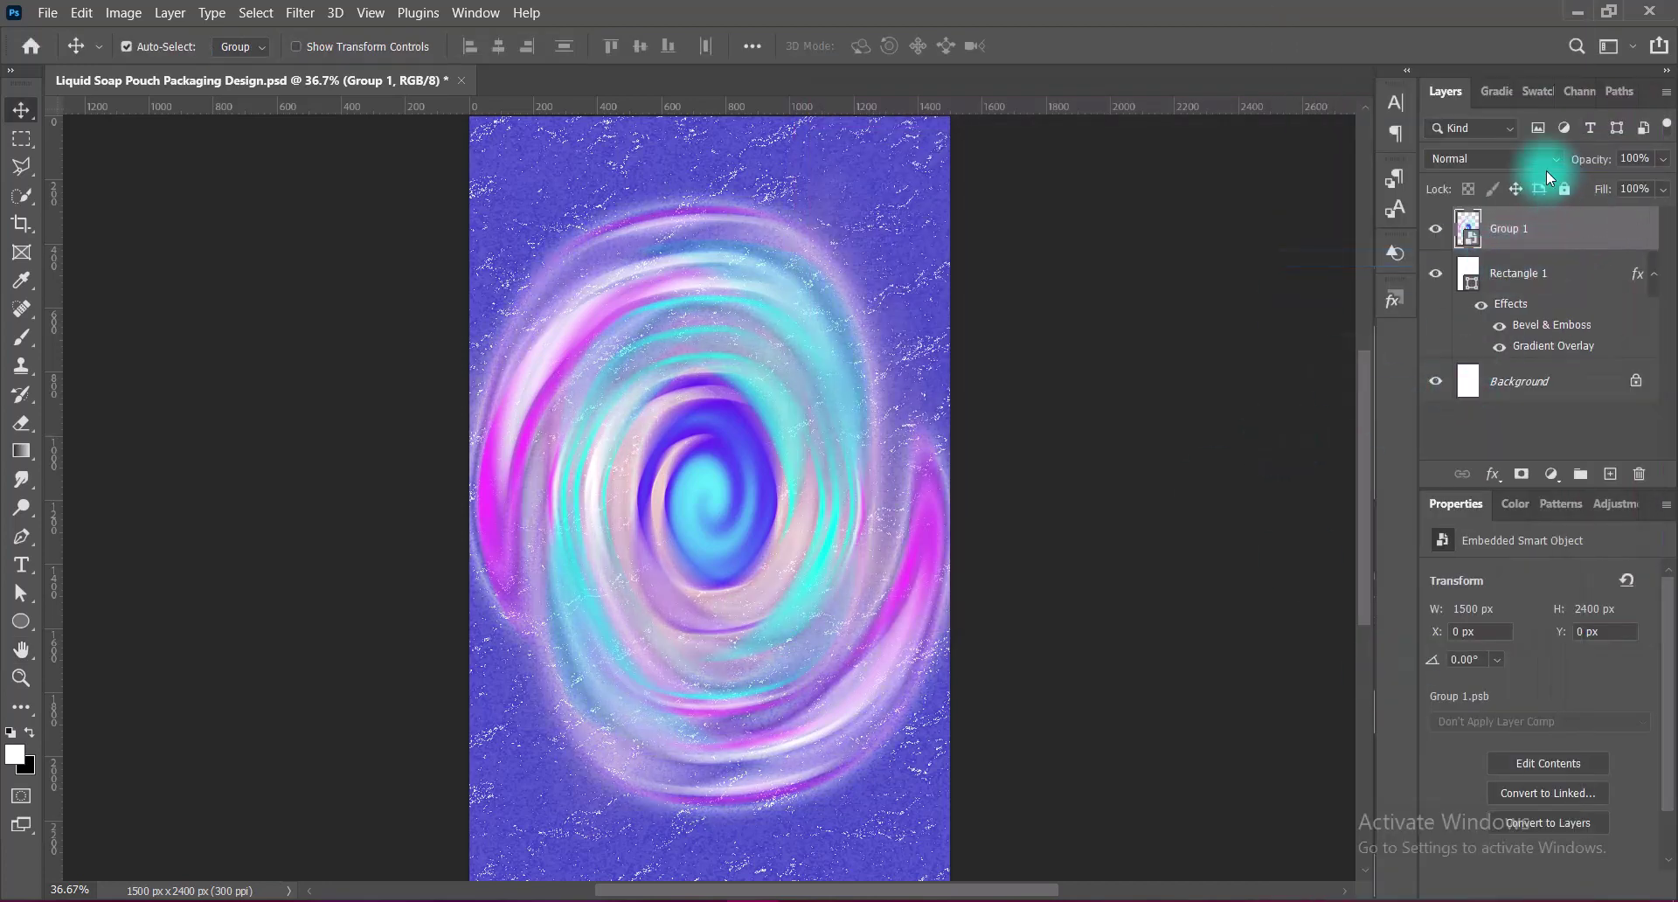
- Set the Group 1 swirl's blend mode to Divide
click(1503, 158)
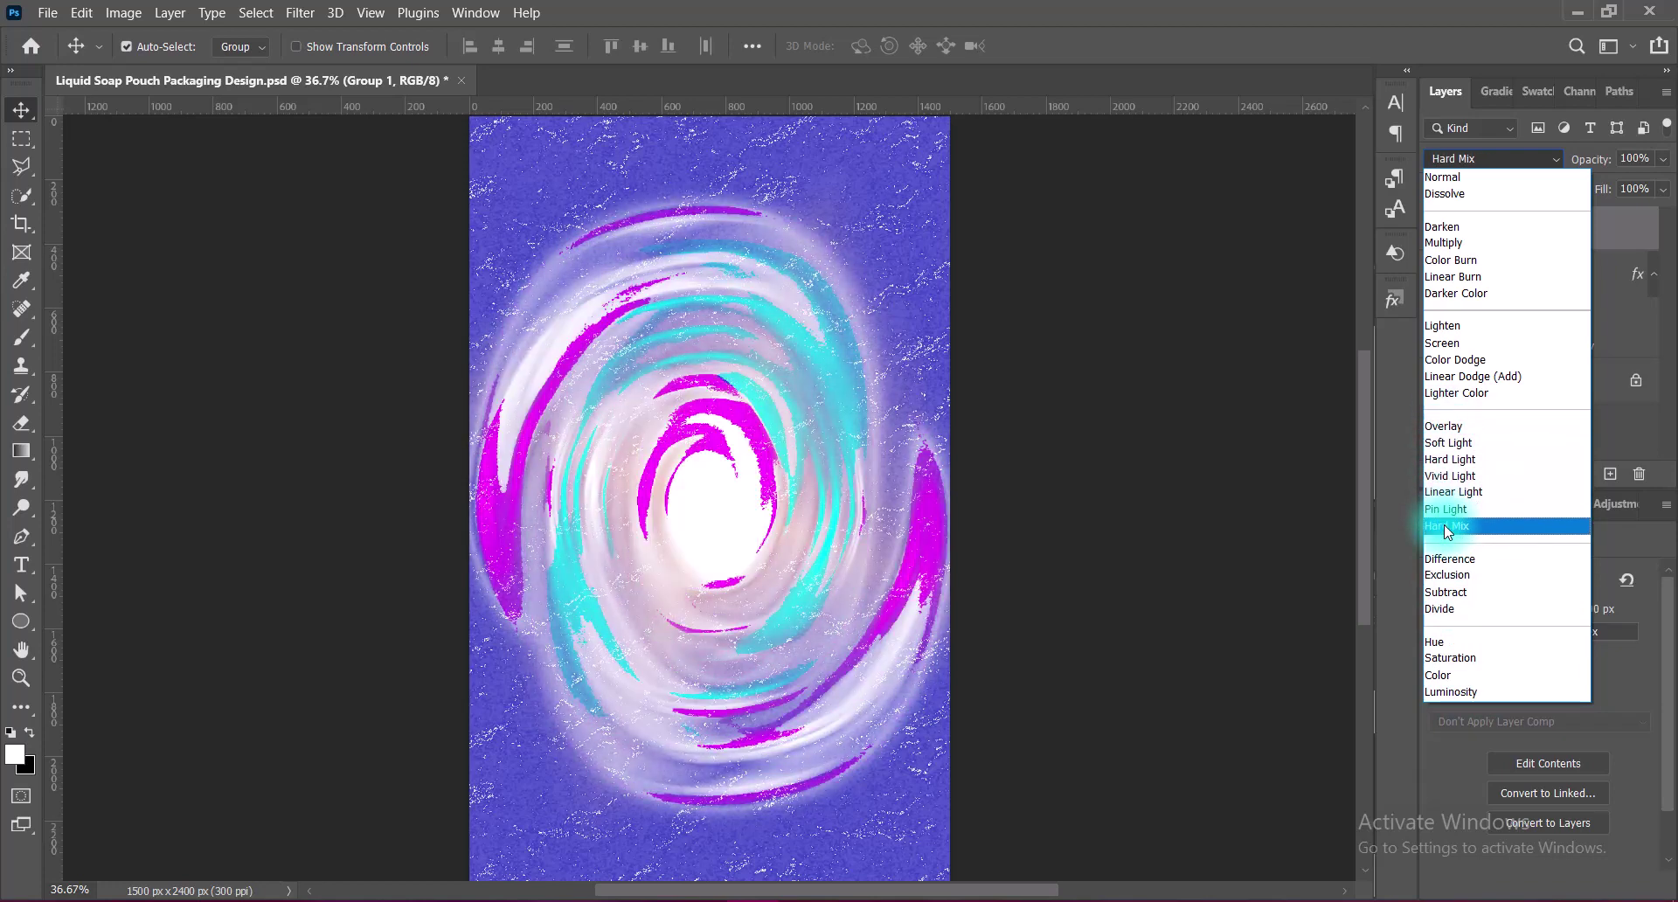
click(1445, 605)
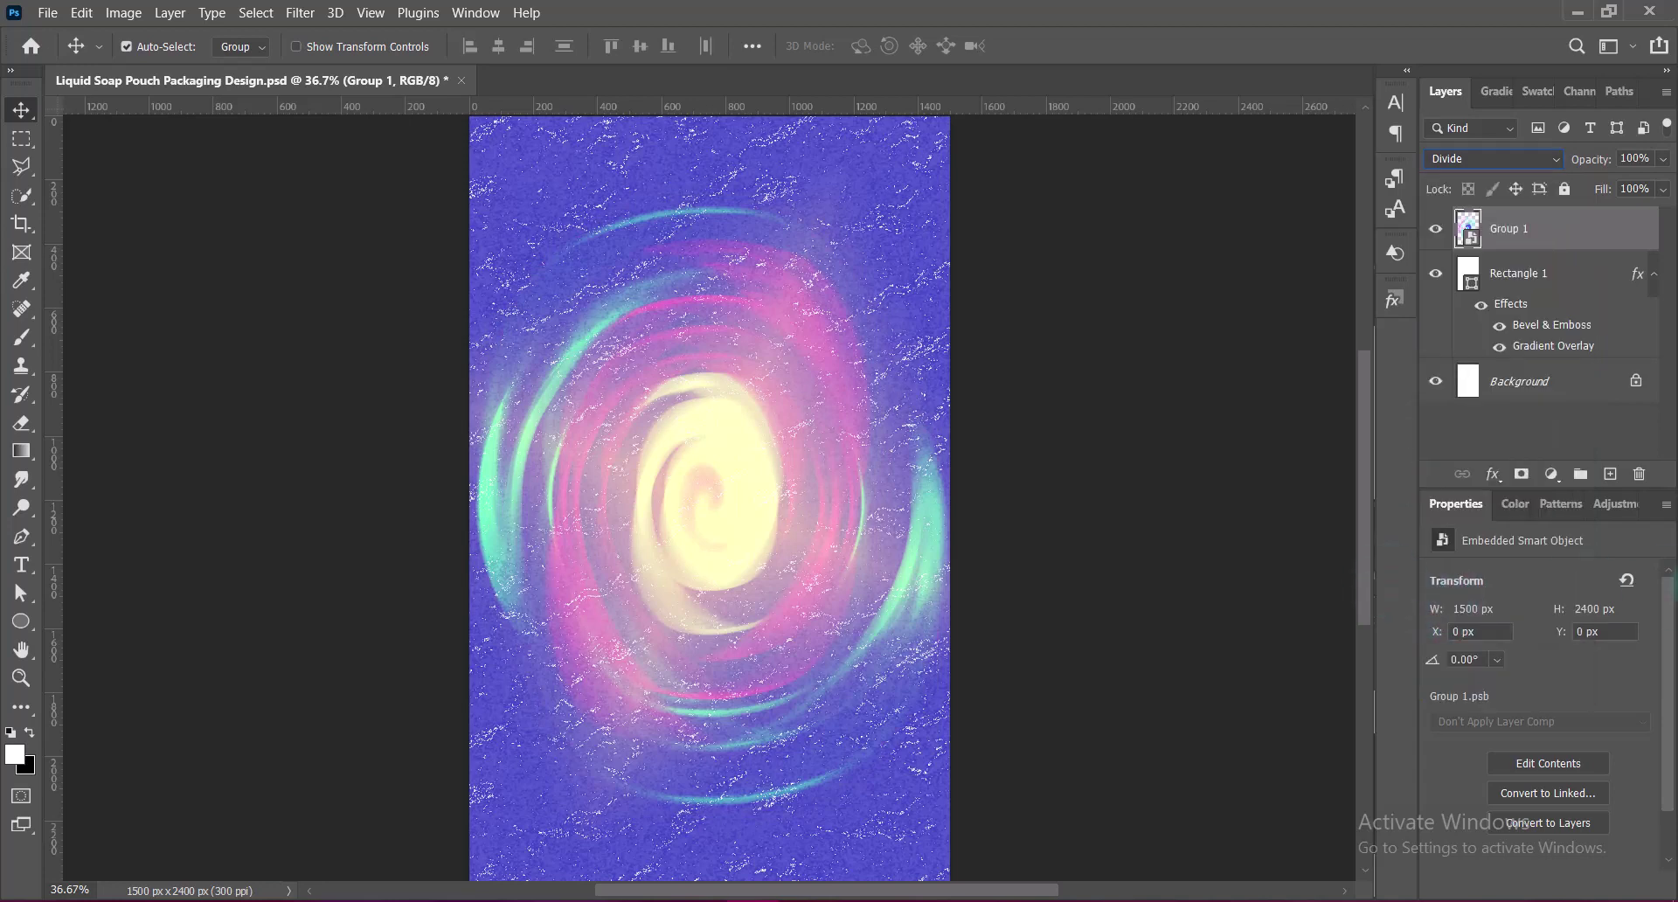
click(1108, 550)
click(1565, 237)
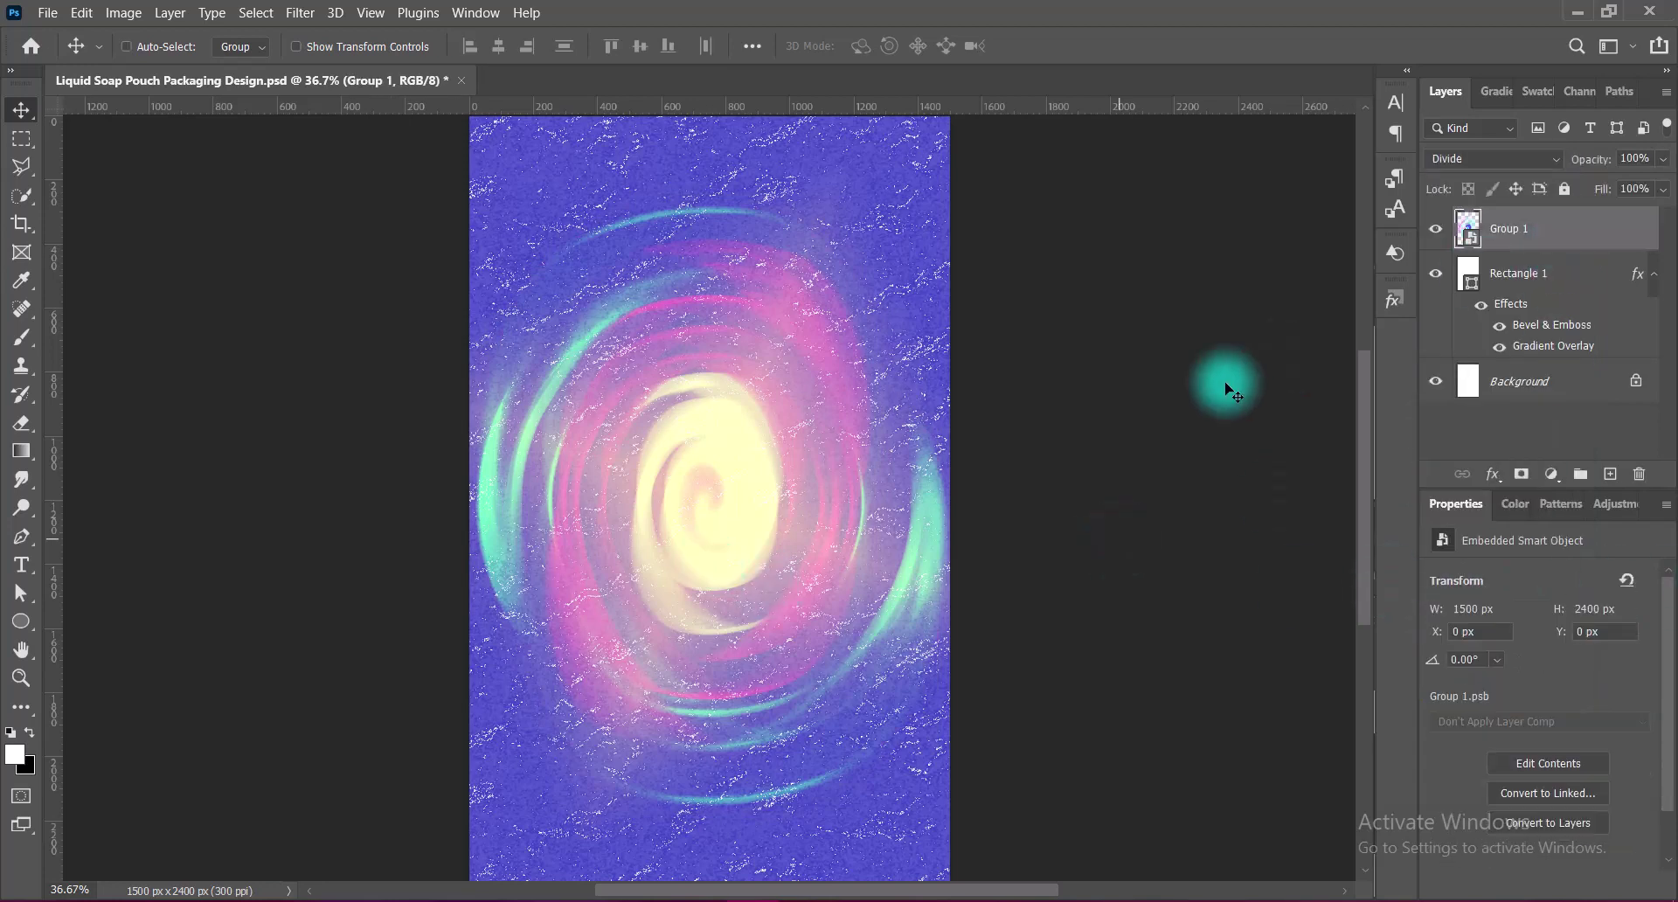
- Scale Group 1 down to 1258 × 2013 px and Alt-drag a Group 1 copy
key(ctrl+t)
drag(708, 117, 711, 236)
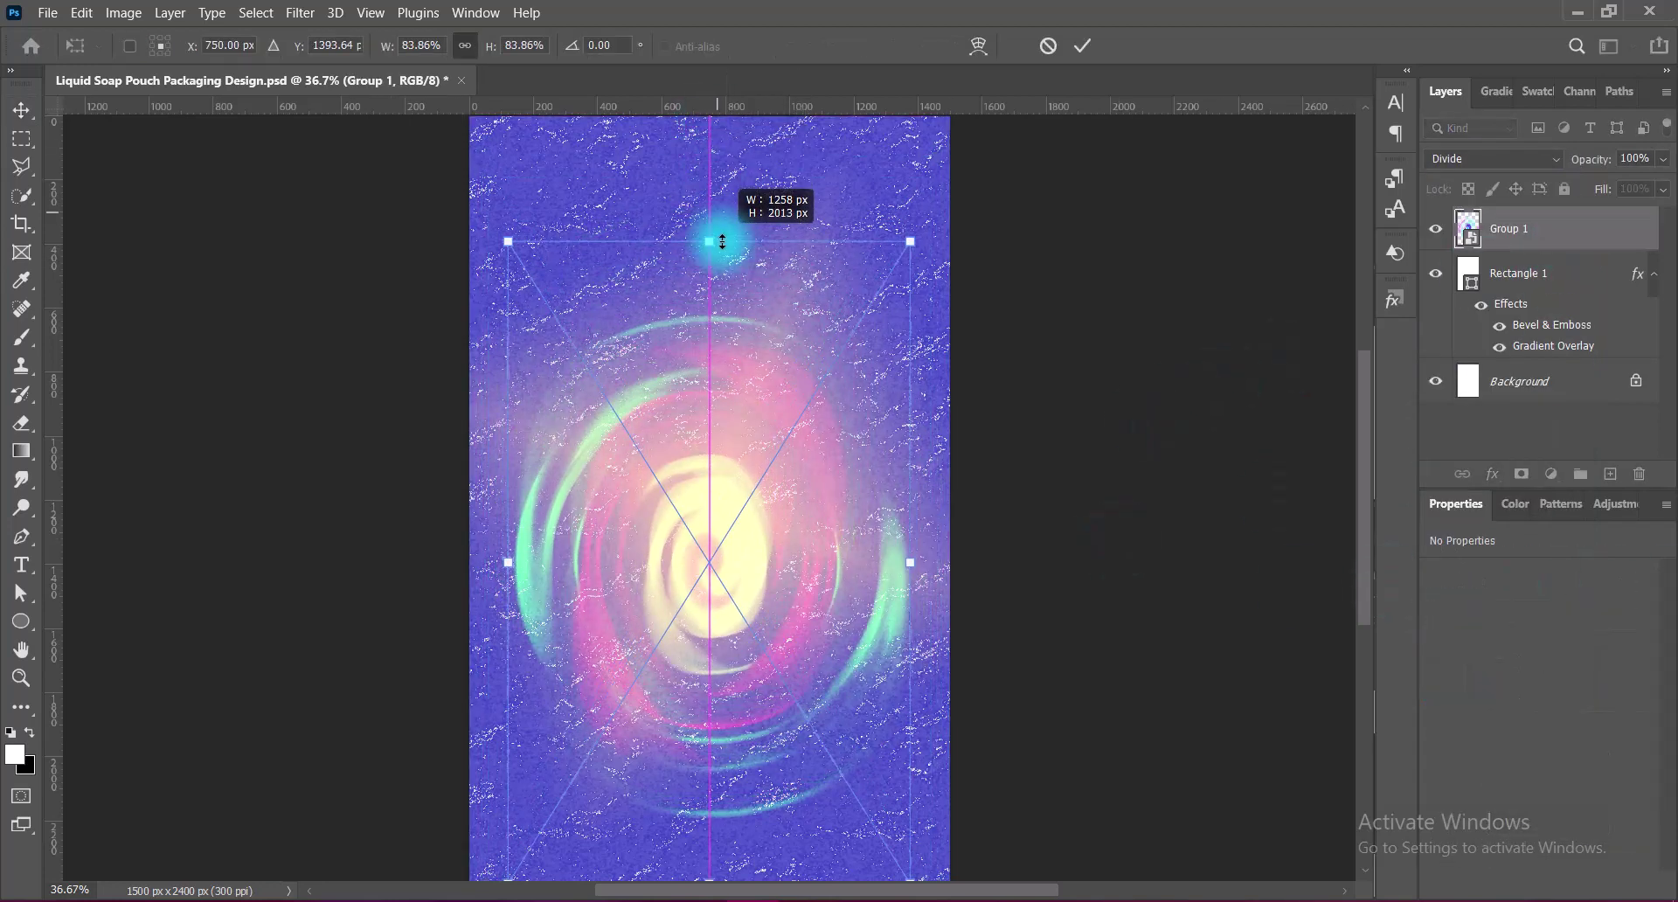
drag(761, 612, 760, 554)
key(Return)
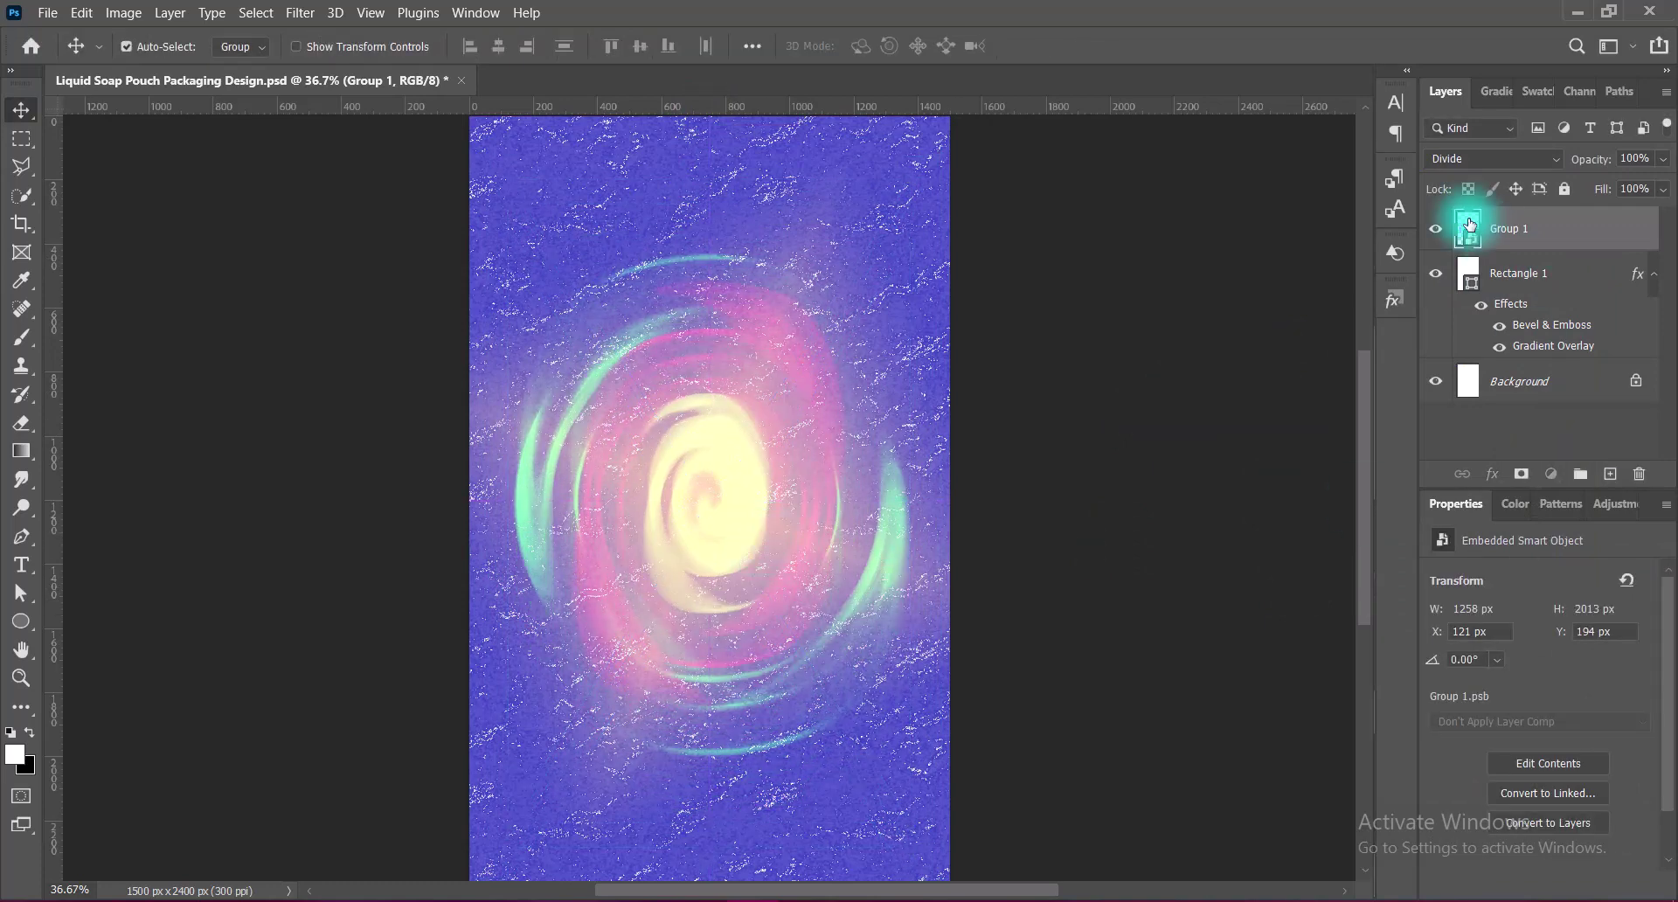
drag(1470, 225, 1610, 474)
- Enlarge Group 1 copy and set its blend mode to Luminosity
key(ctrl+t)
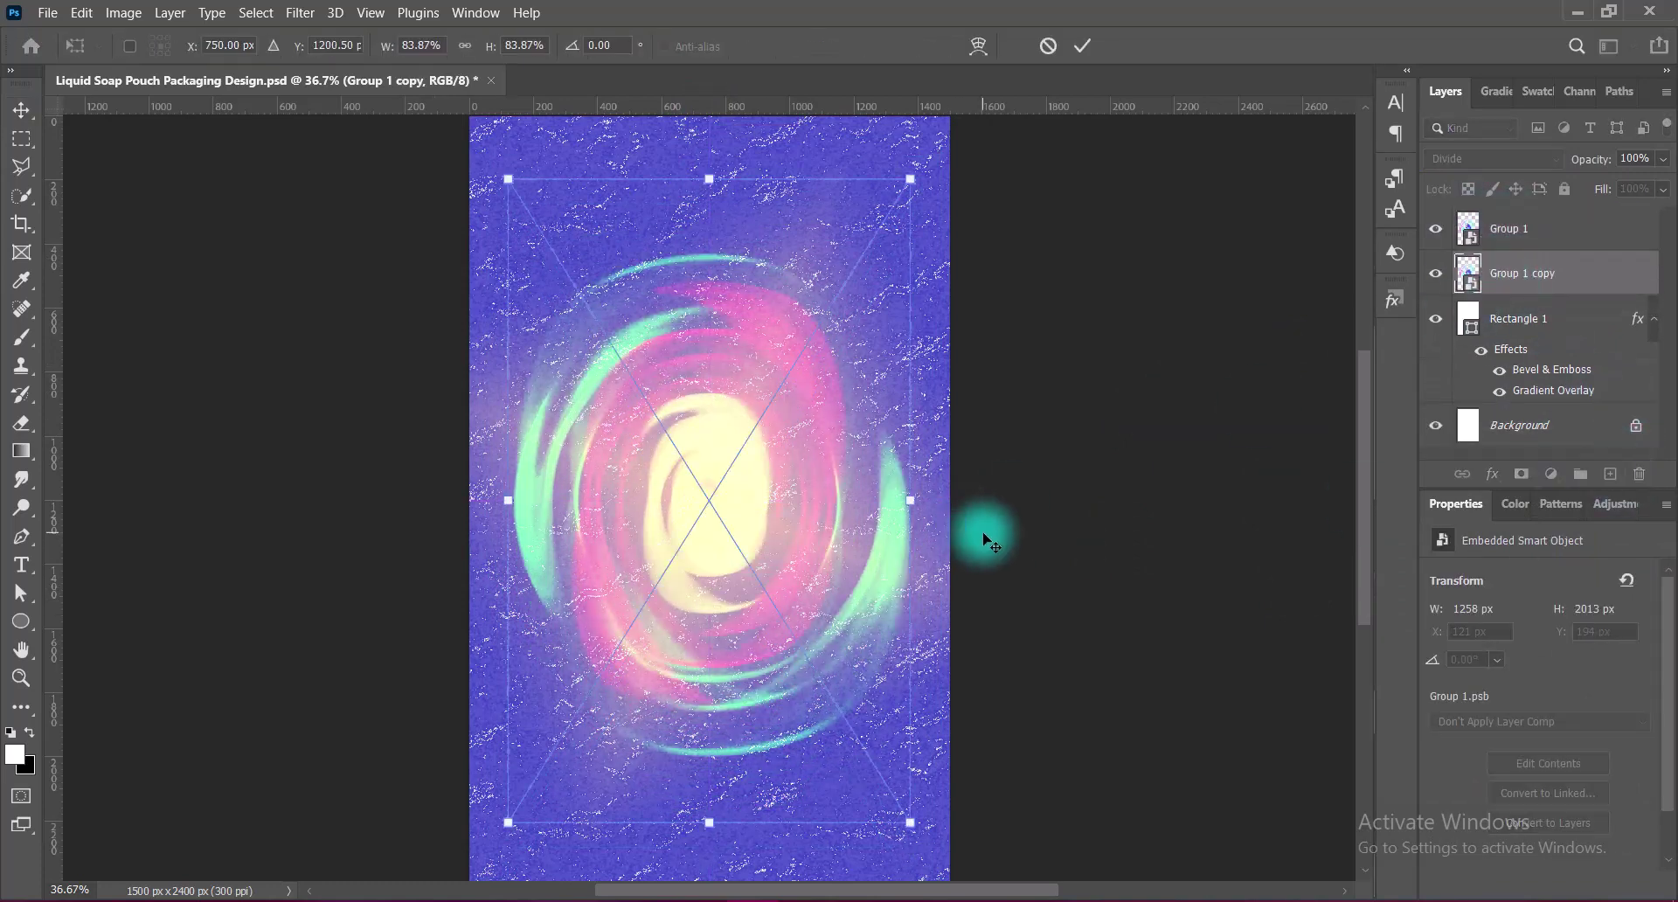
drag(709, 179, 696, 107)
scroll(764, 749, down, 2)
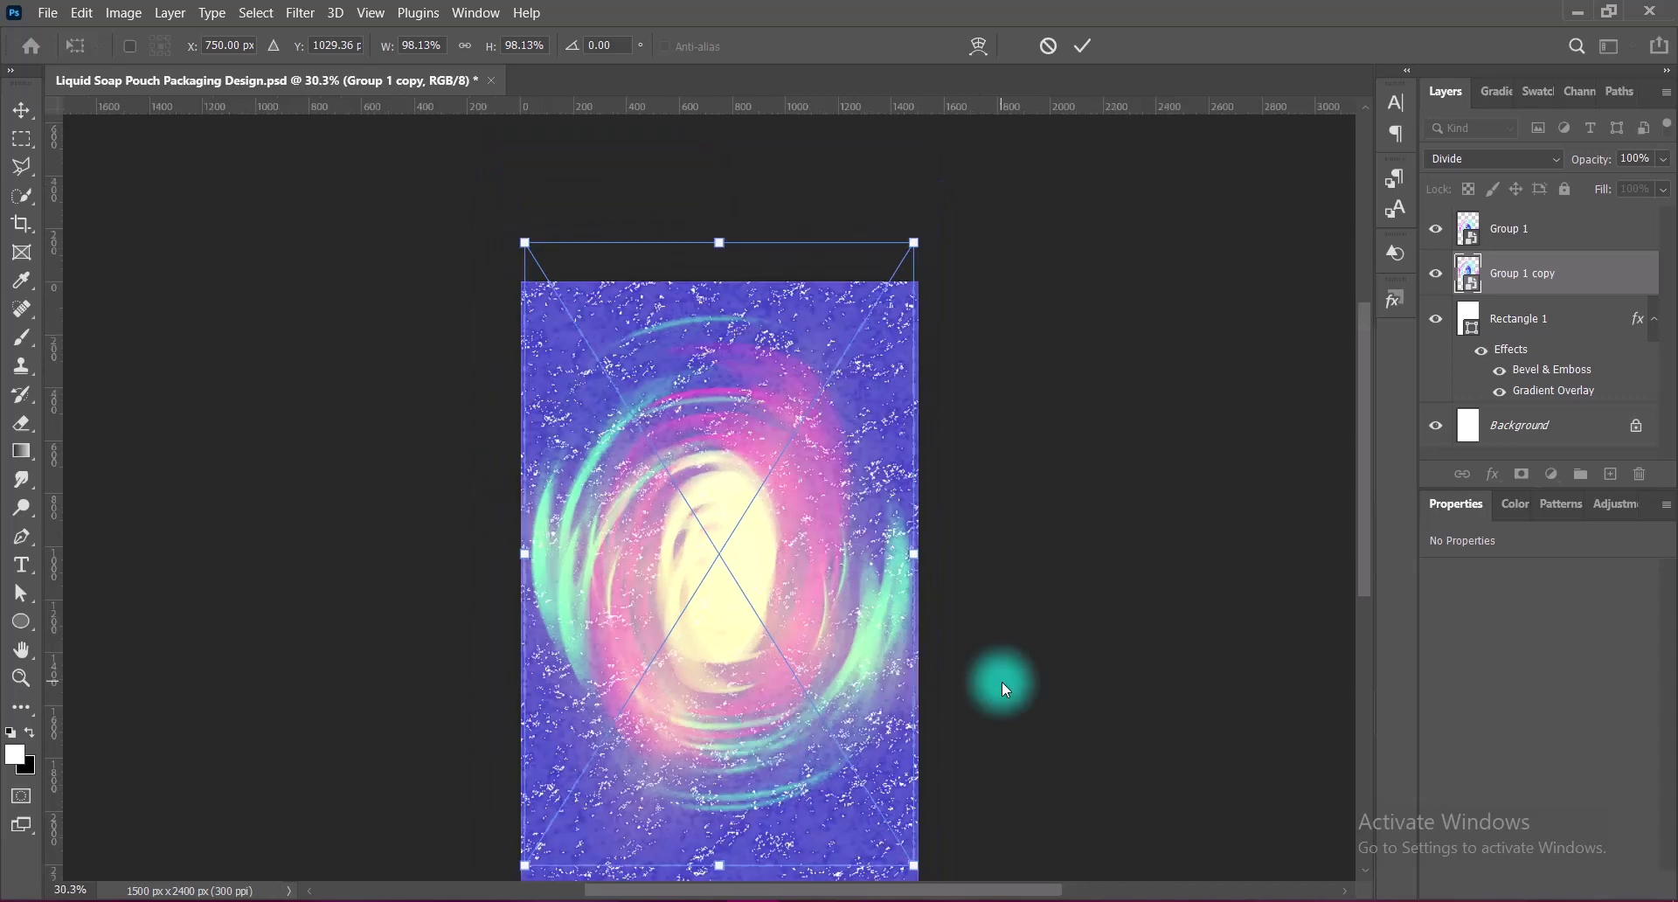
drag(1364, 472, 1367, 519)
drag(719, 738, 711, 862)
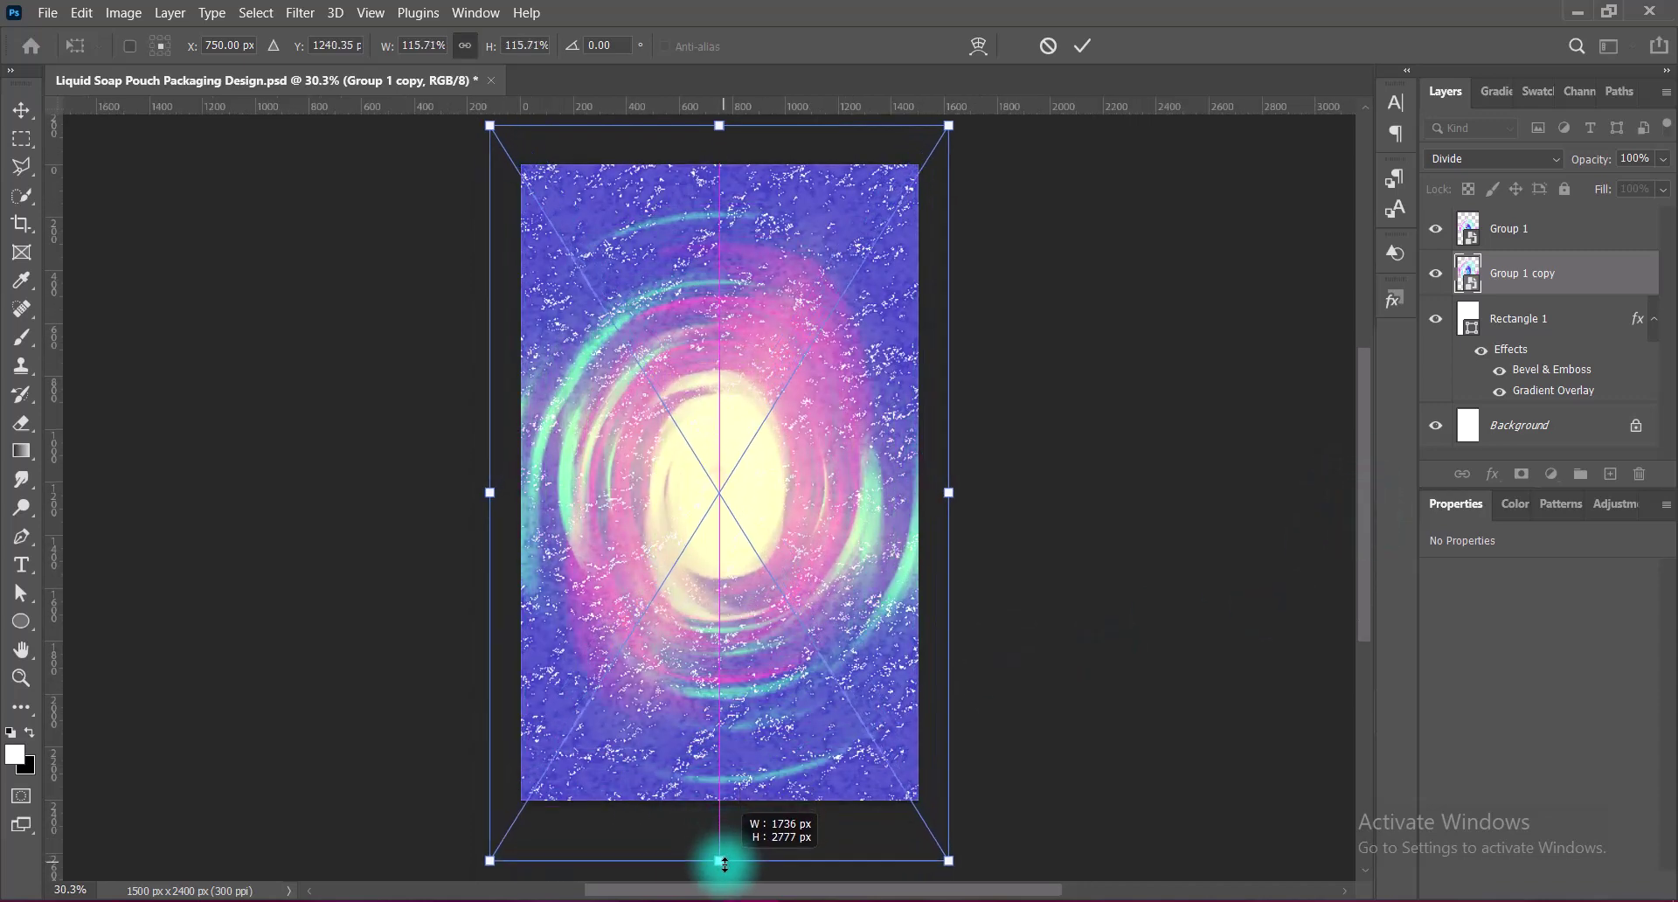
double_click(781, 500)
click(1536, 157)
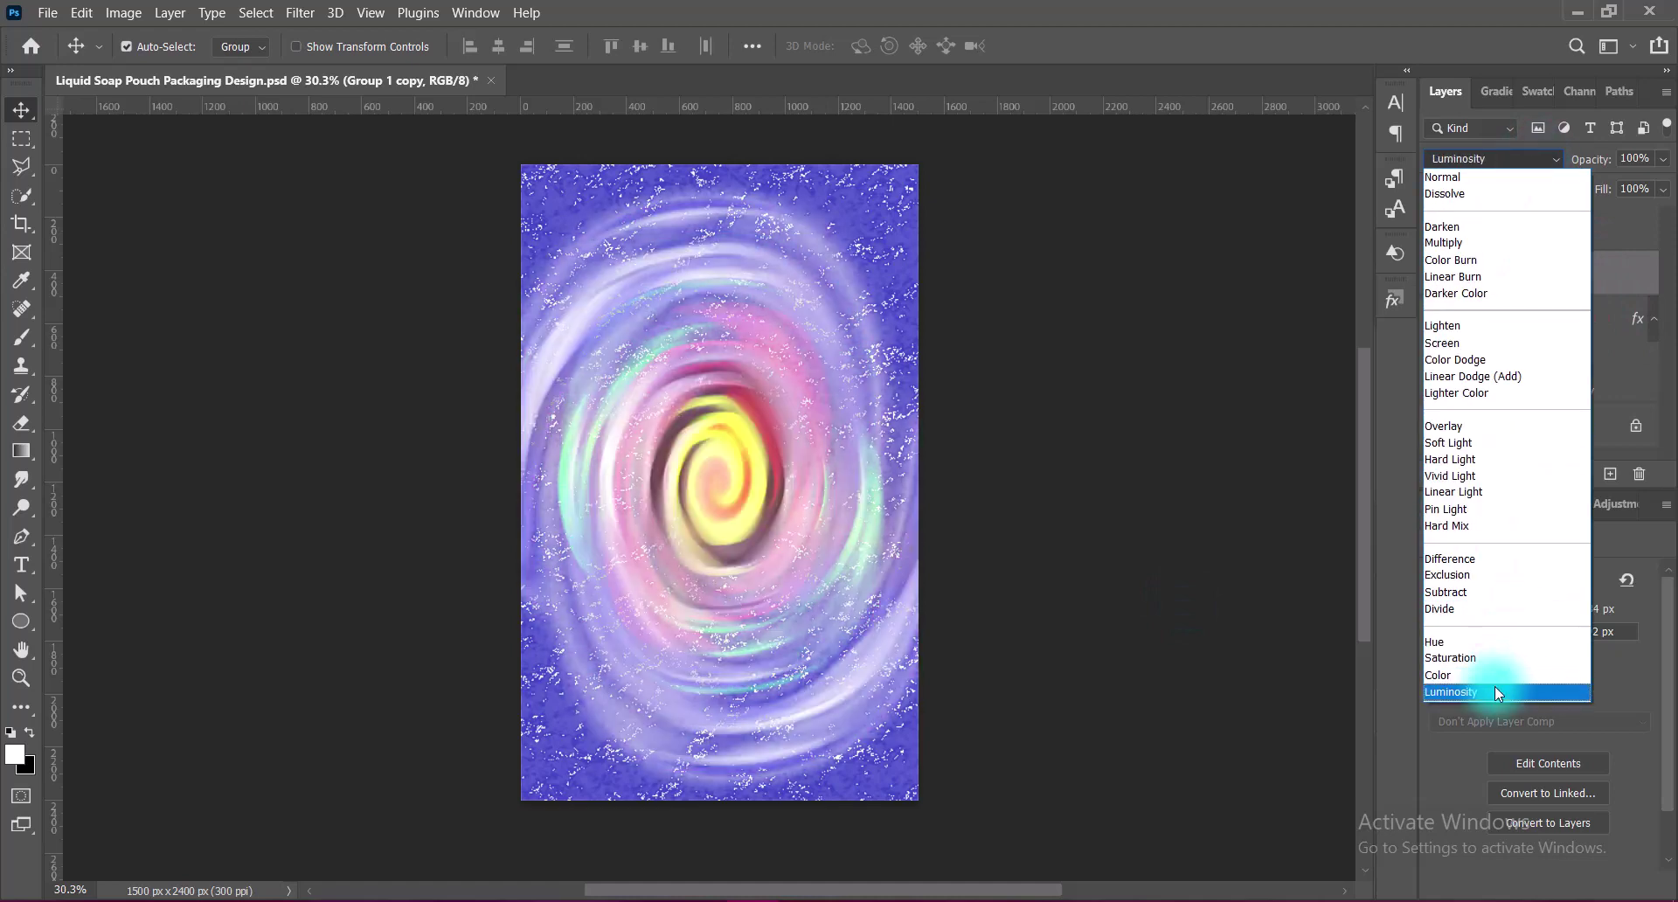
click(1495, 691)
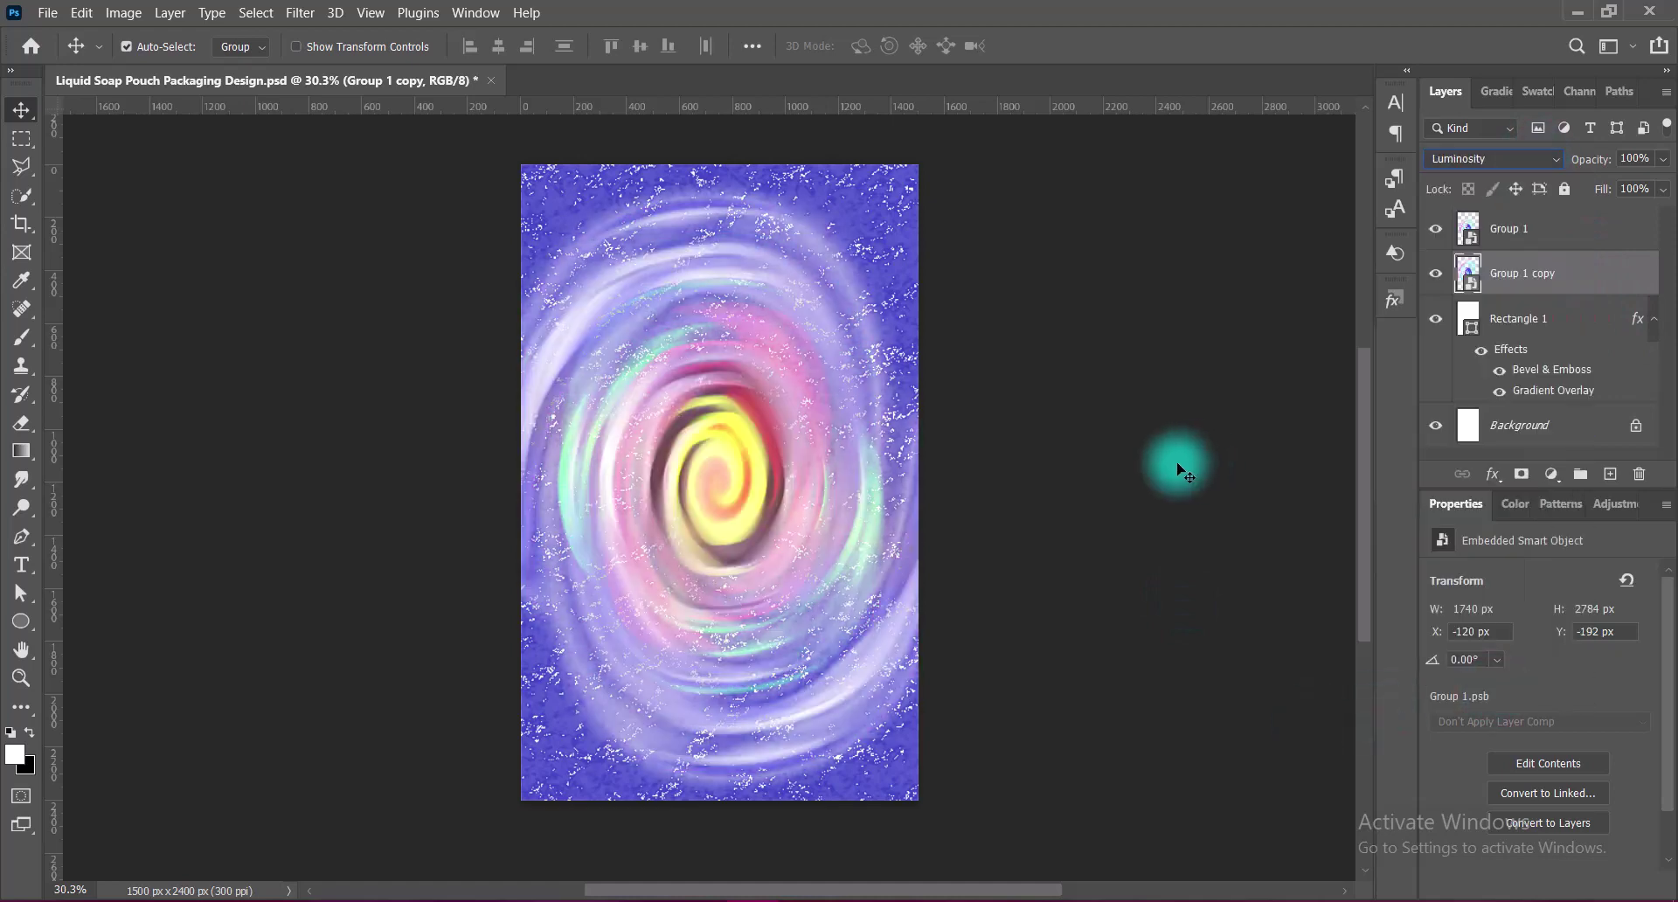
- Apply a 21 px Gaussian Blur smart filter to Group 1 copy and fit the canvas view
click(300, 12)
click(607, 364)
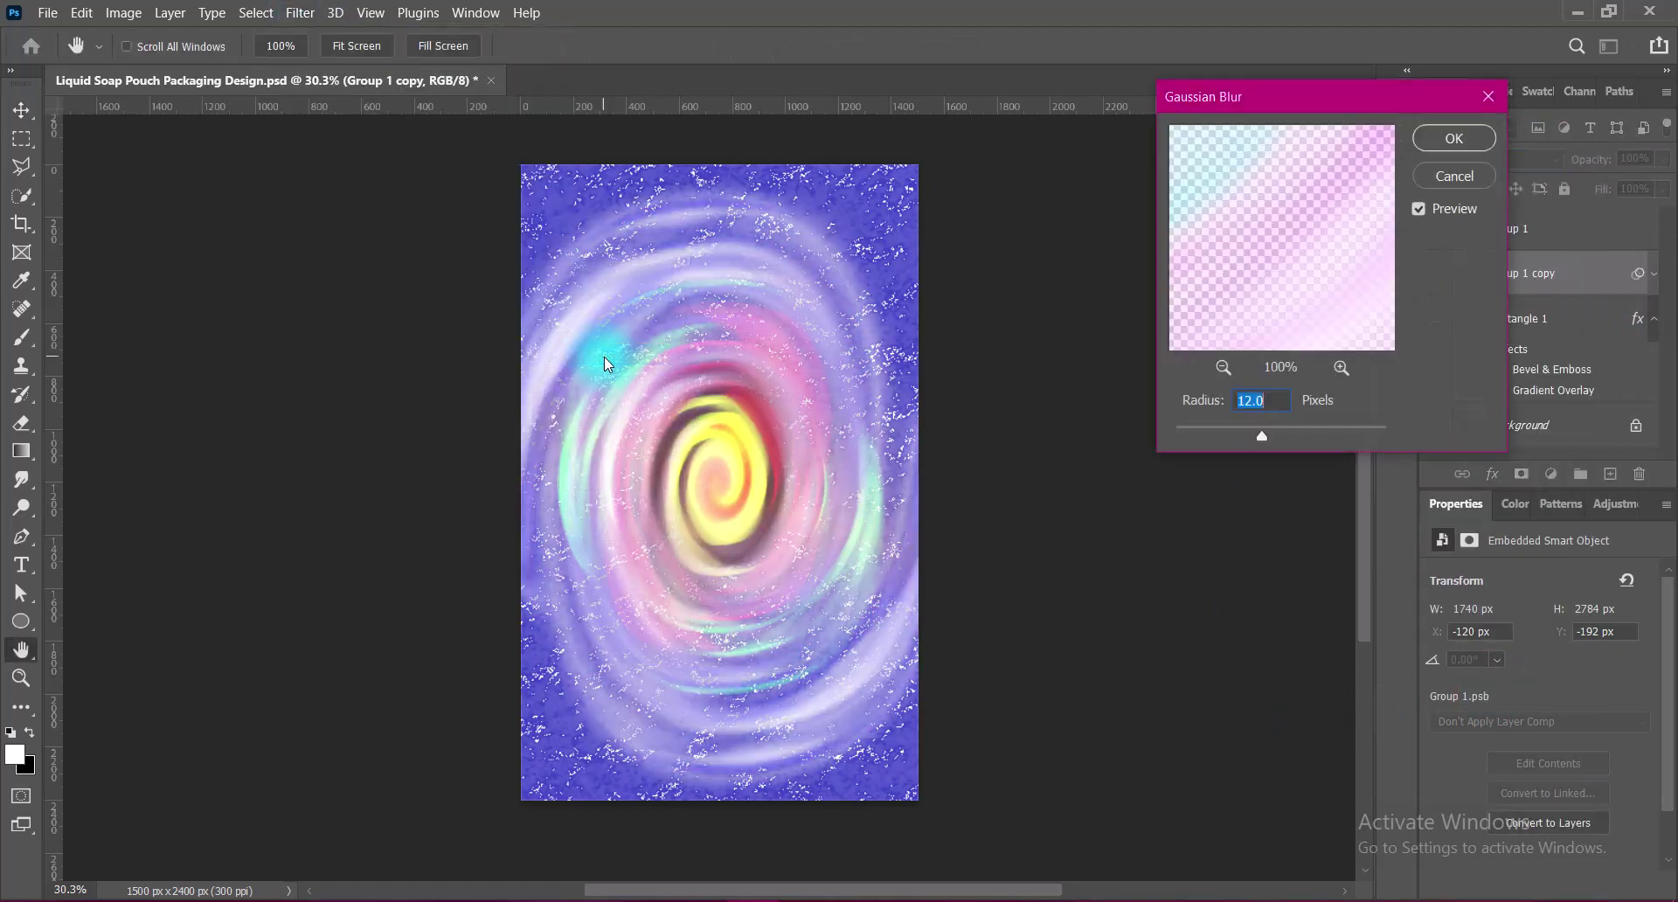
drag(1217, 400, 1183, 416)
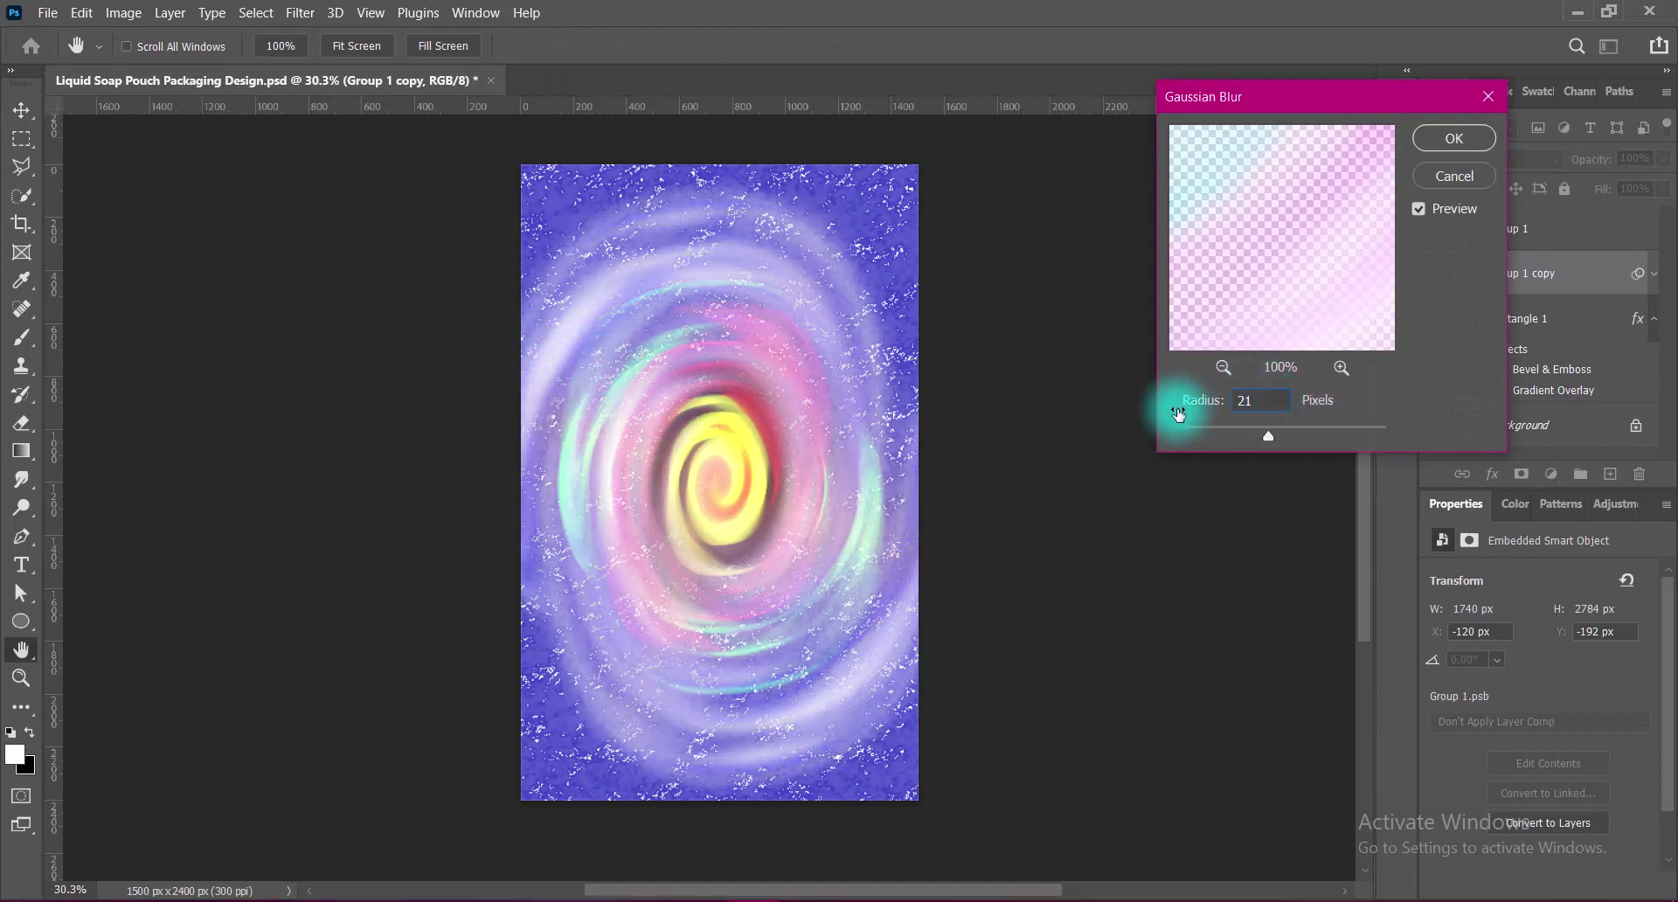
click(1454, 138)
key(v)
key(ctrl+0)
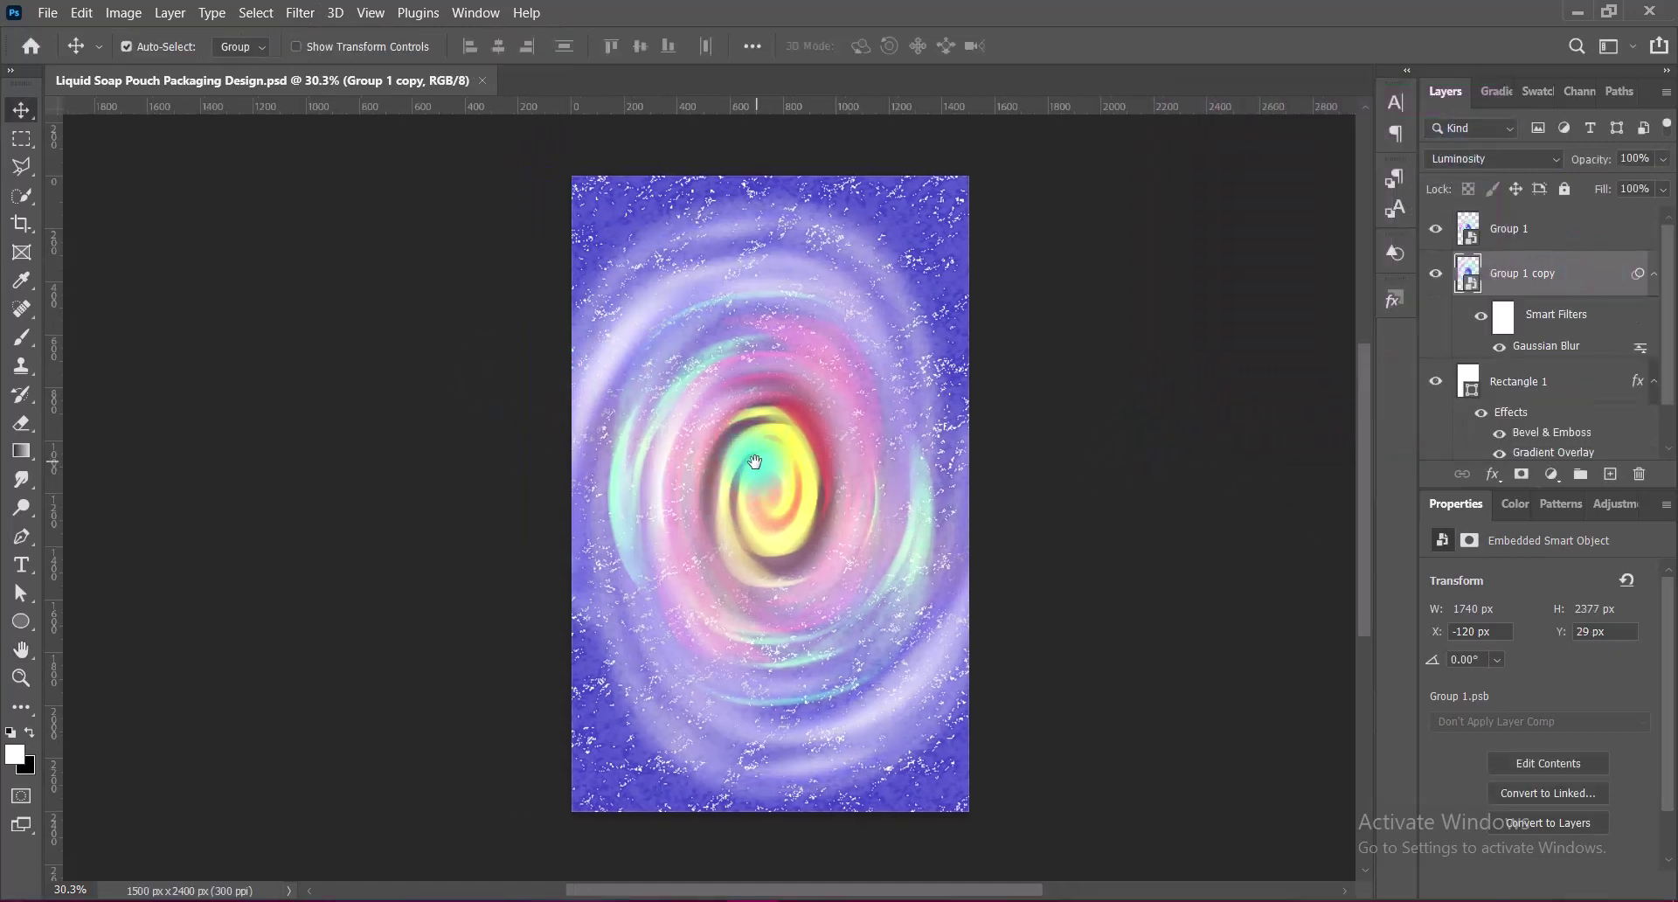
- Paste the glossy bubble, scale it to about 1351 × 1353 px centred on the swirl, below Group 1
drag(883, 460, 839, 445)
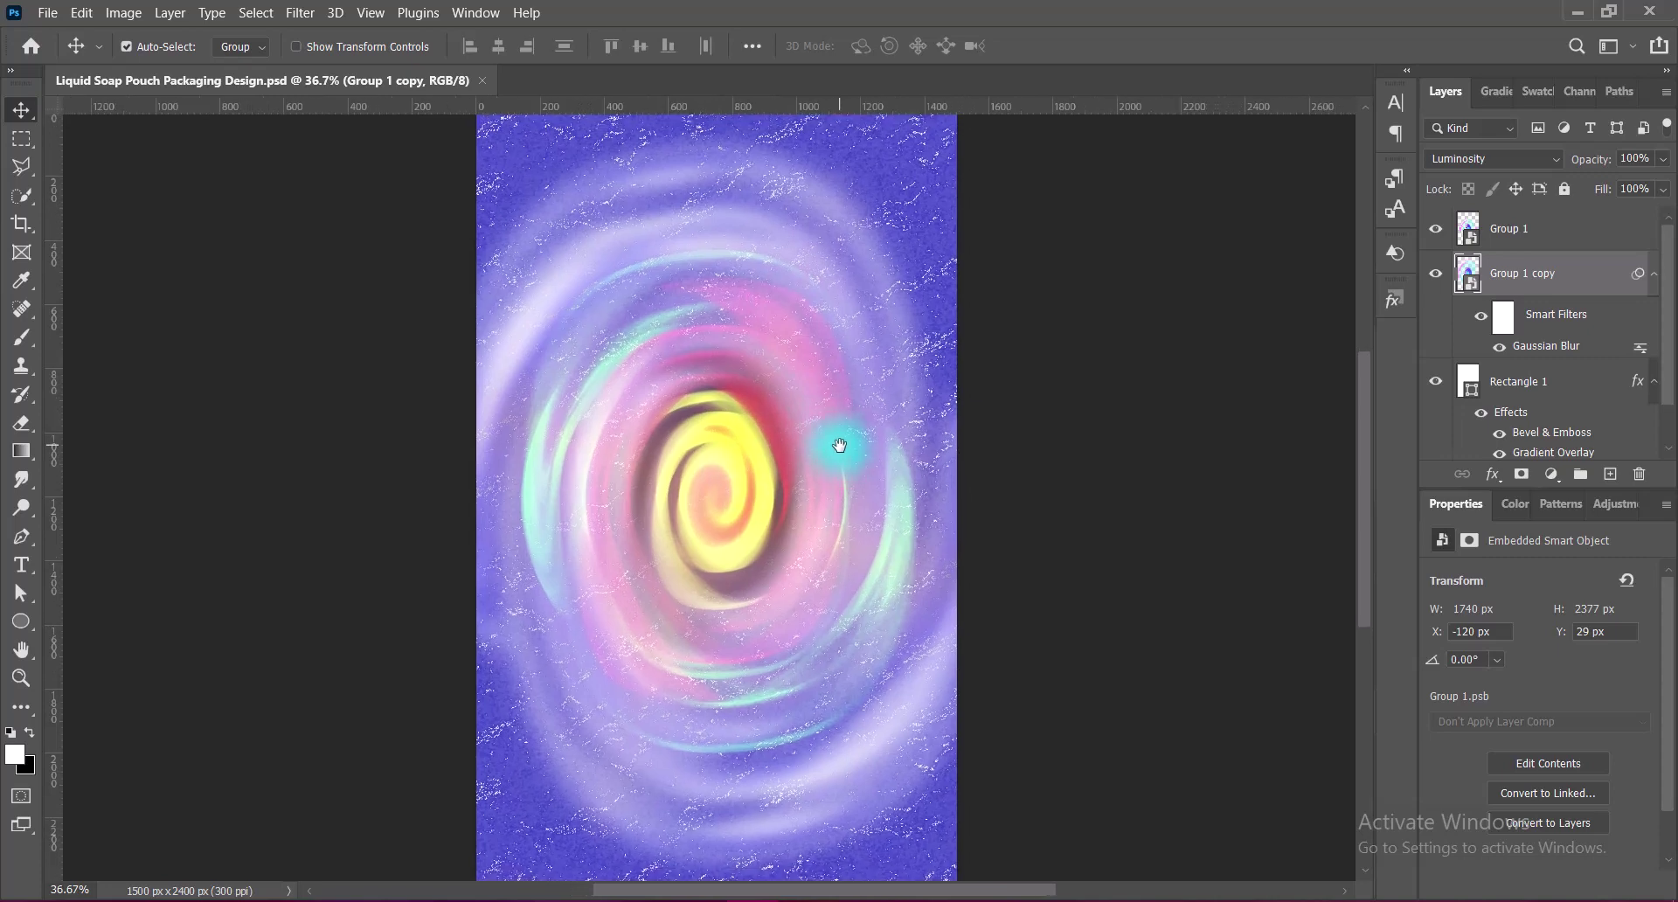
key(ctrl+v)
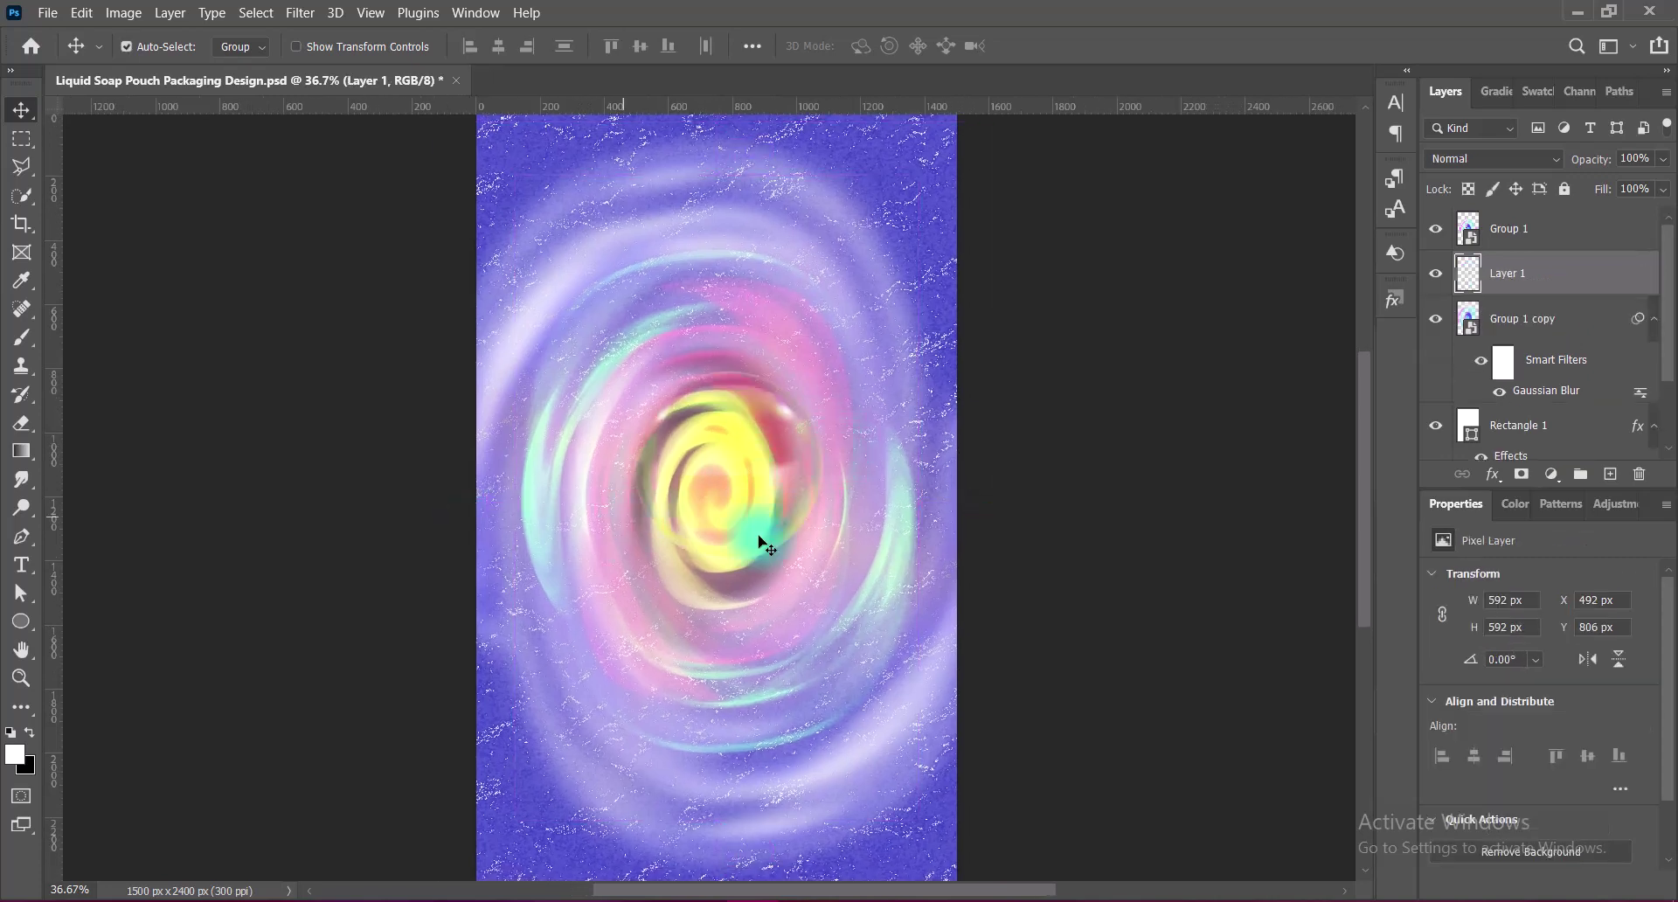
drag(1507, 274, 1520, 209)
key(ctrl+t)
drag(728, 554, 728, 744)
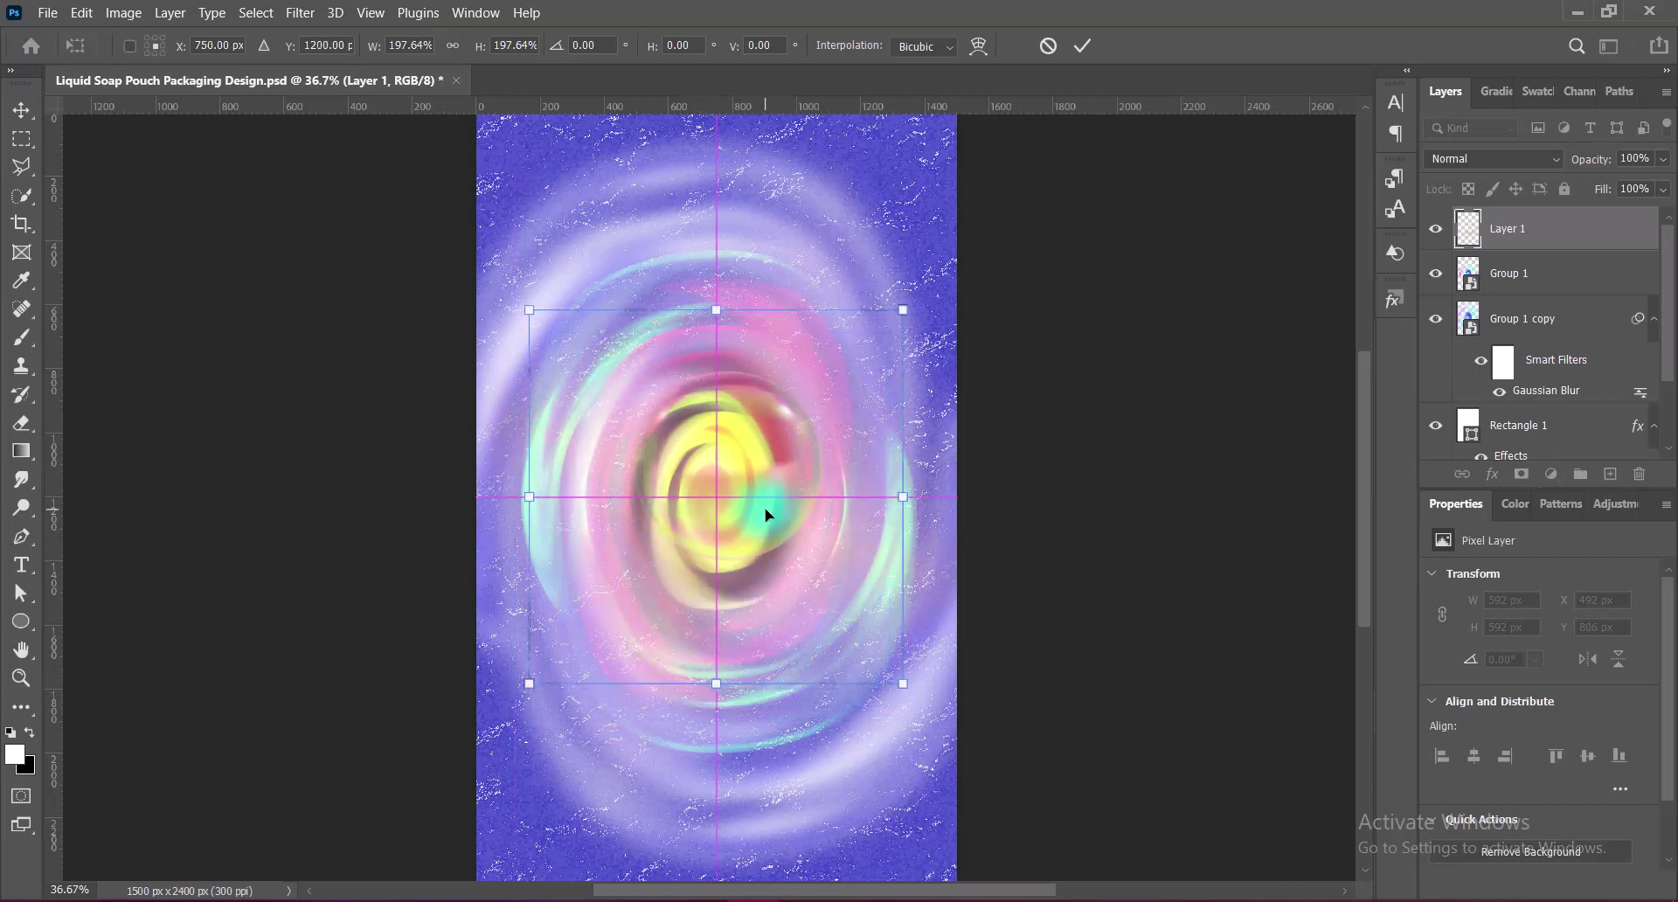
drag(758, 560, 746, 498)
drag(716, 684, 716, 722)
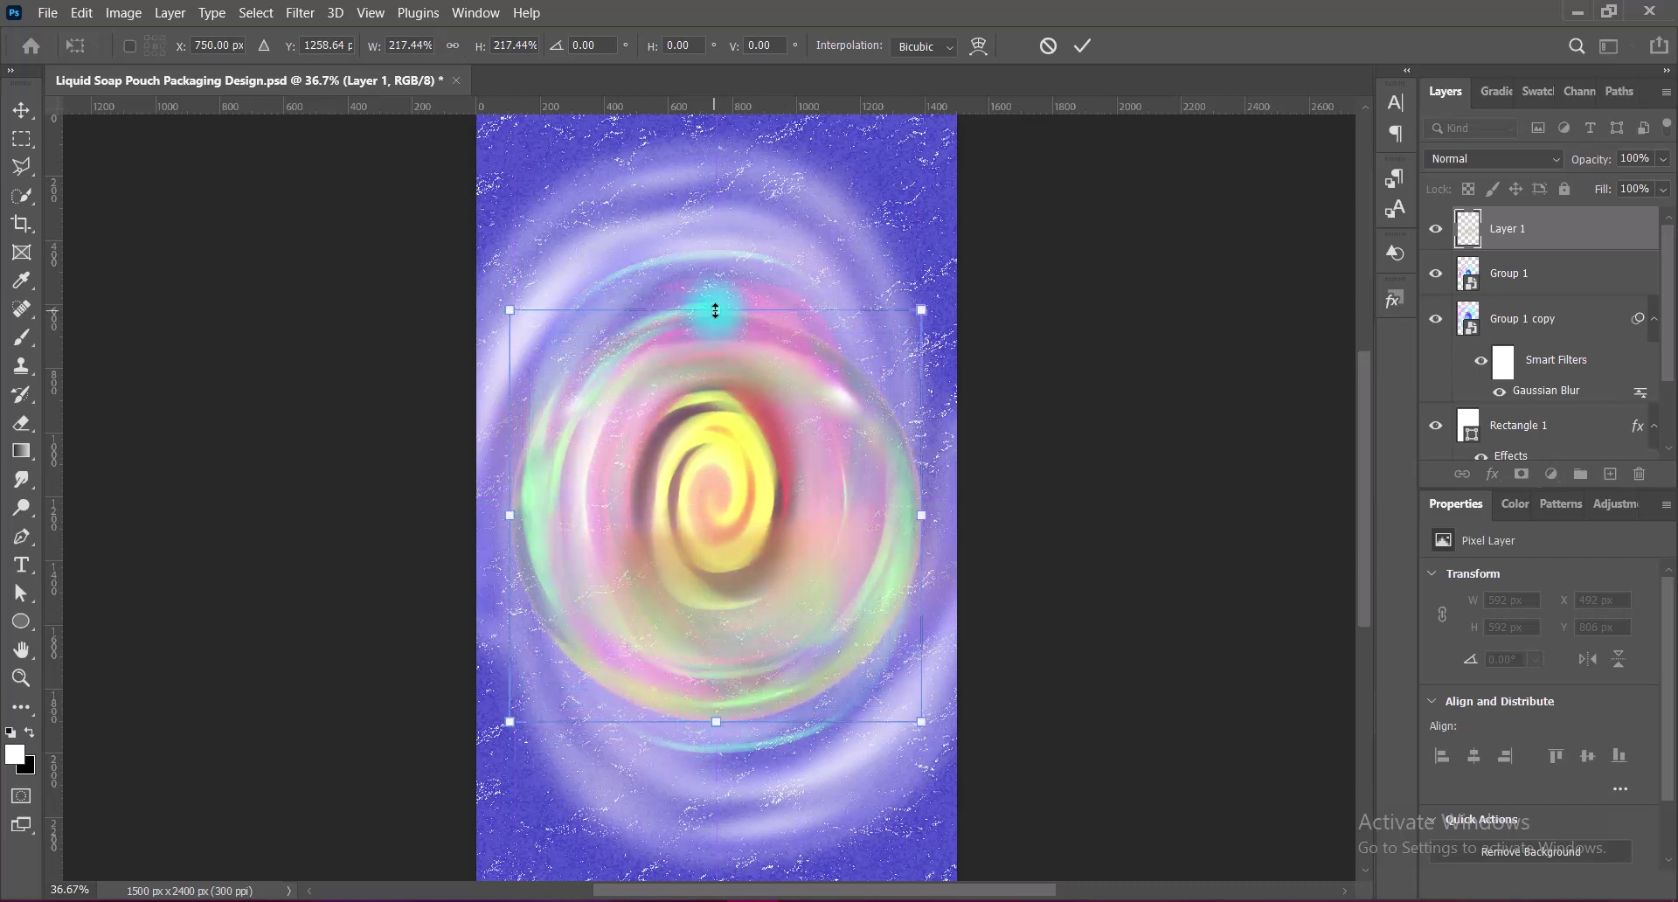
drag(718, 309, 728, 289)
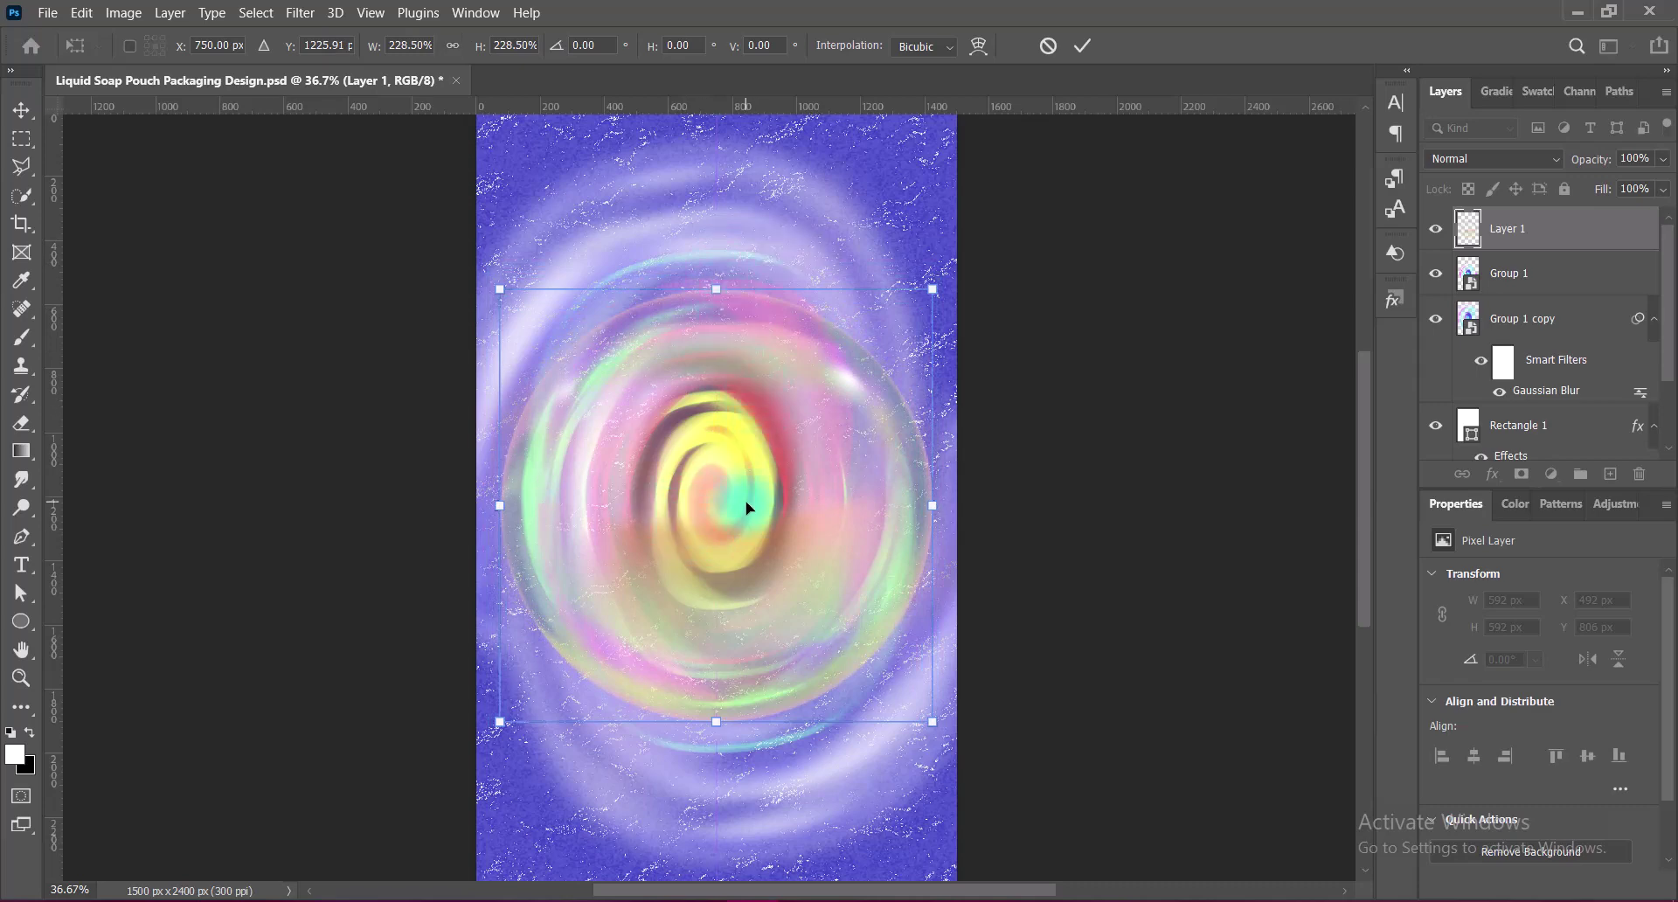
drag(747, 507, 748, 492)
key(Return)
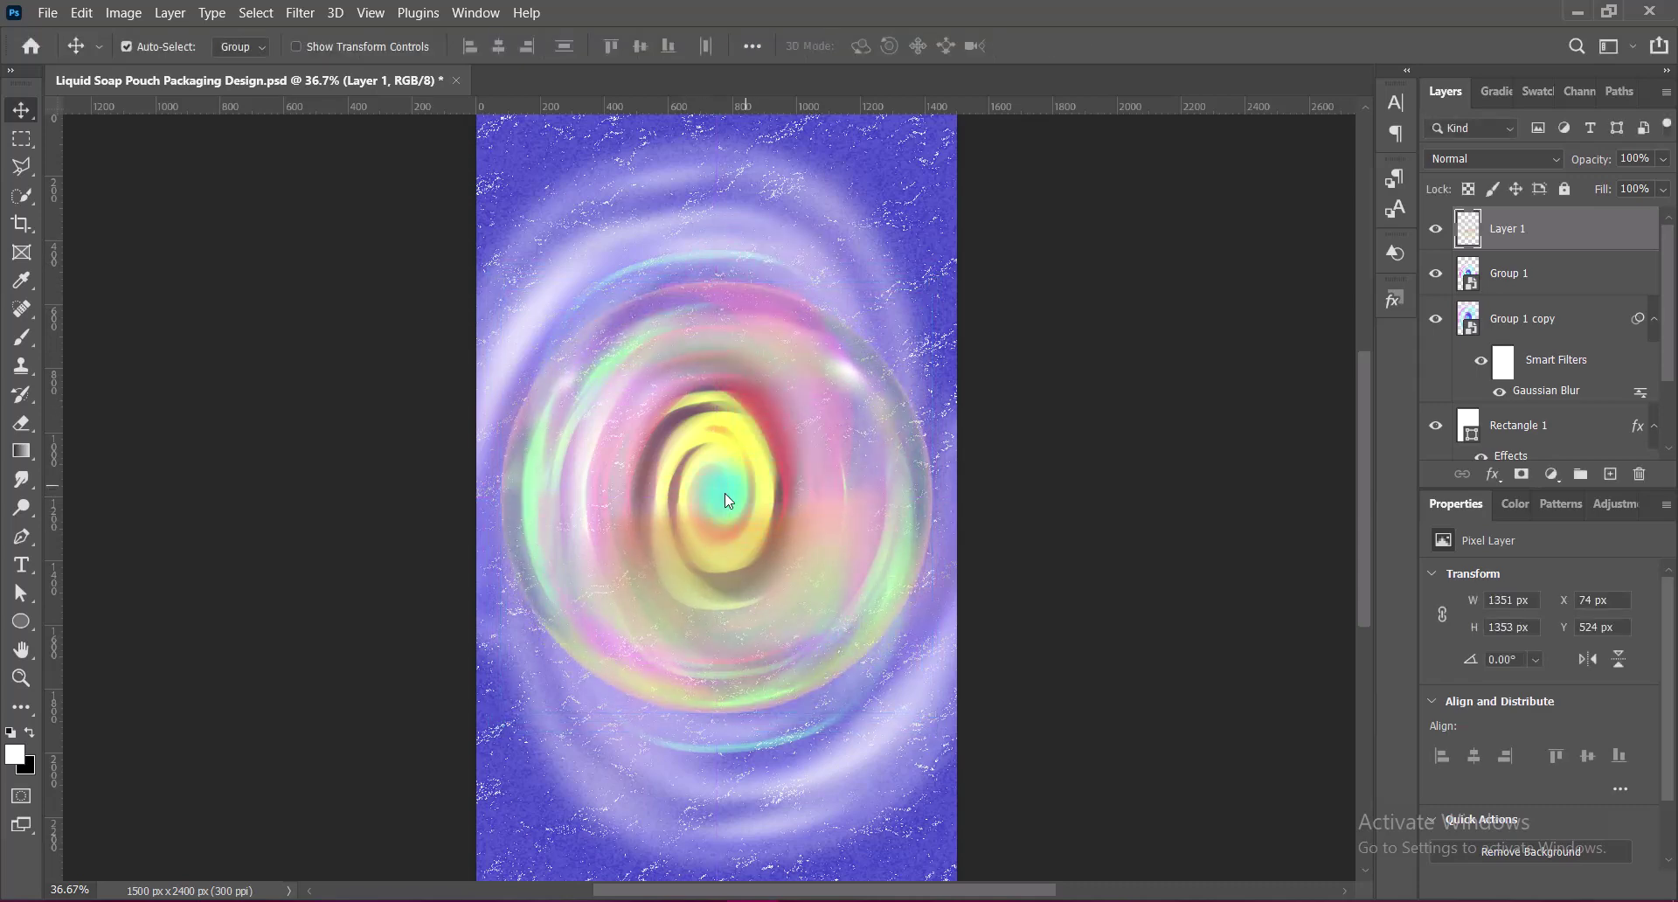
drag(1525, 225, 1507, 291)
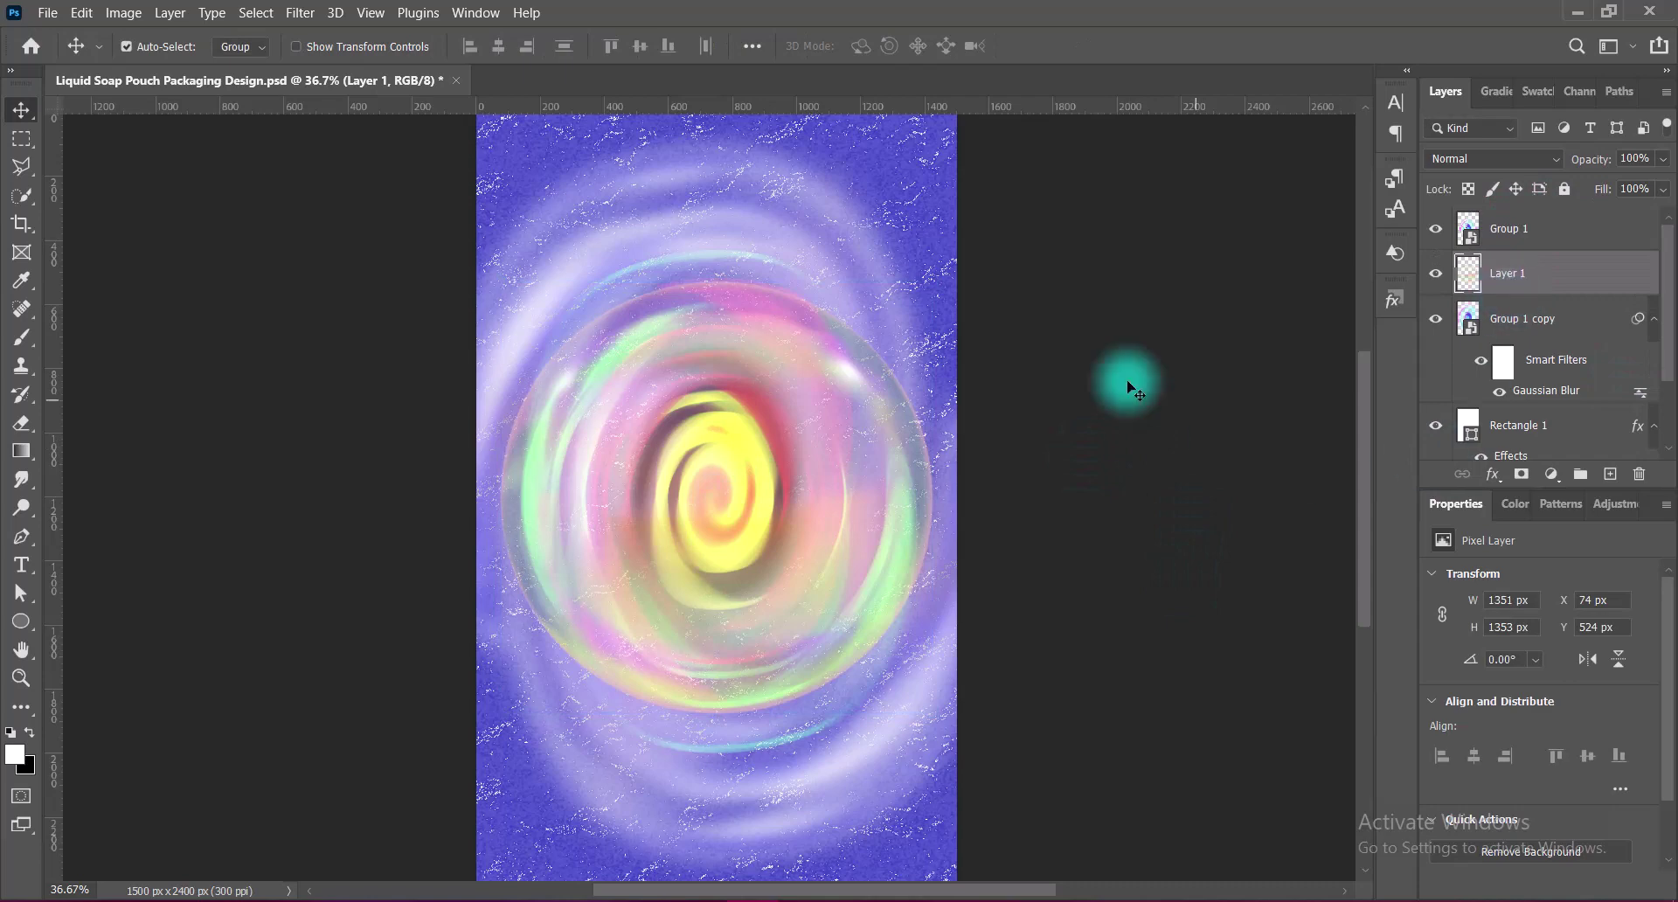
- Apply Vibrance +100 and a Hue/Saturation preset boost to the bubble
click(123, 12)
click(410, 156)
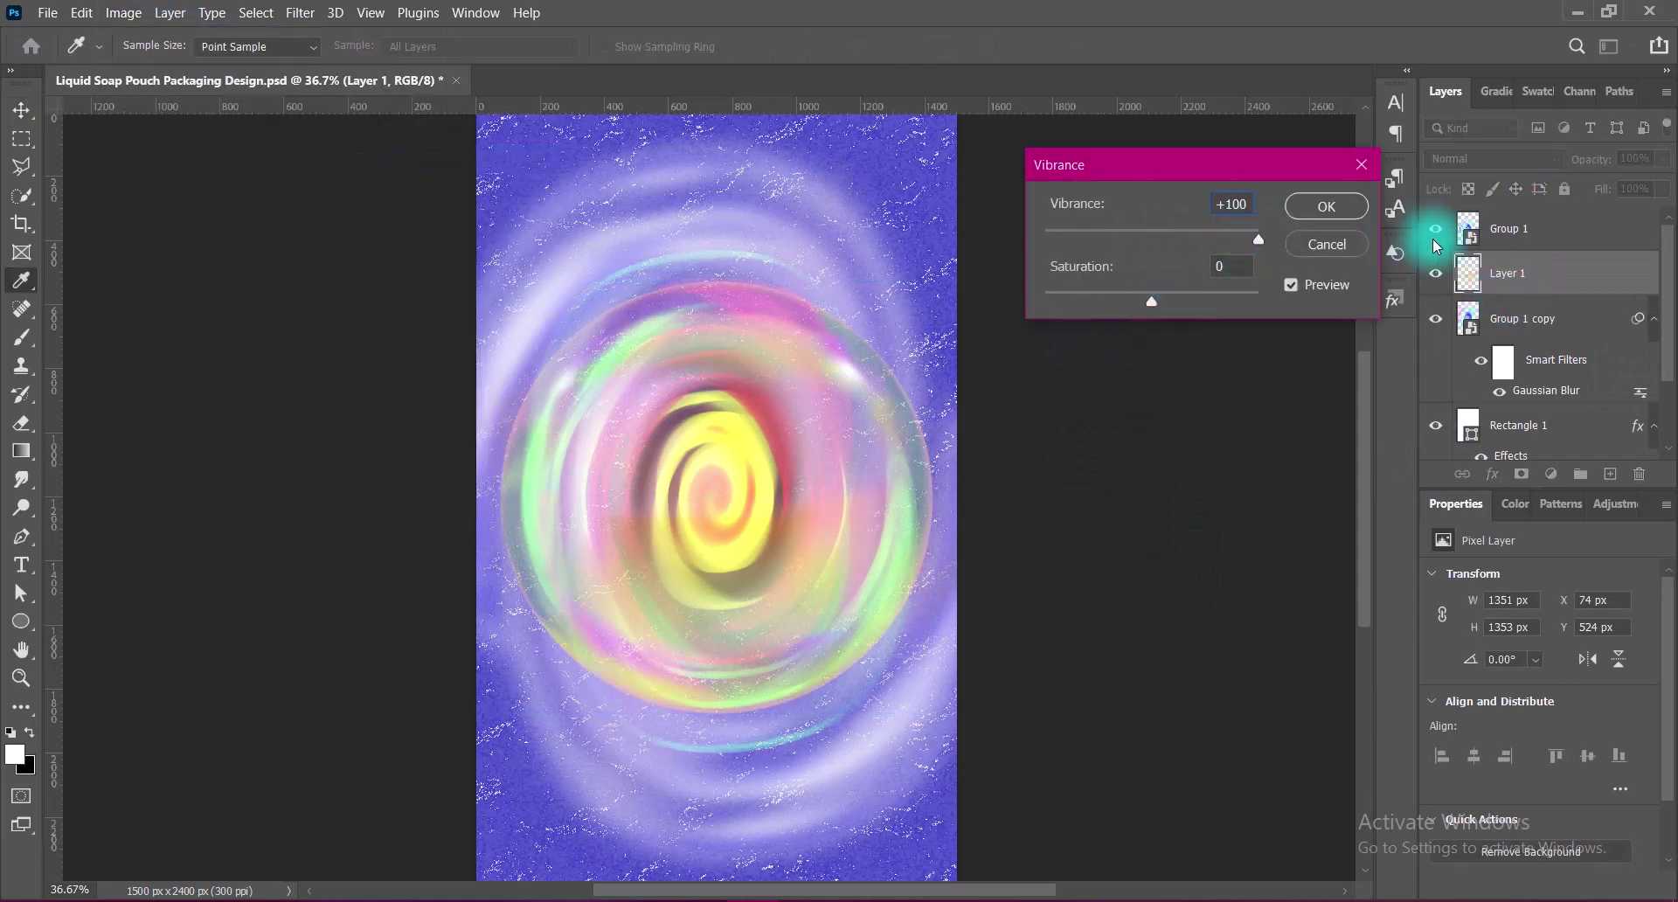
click(1326, 209)
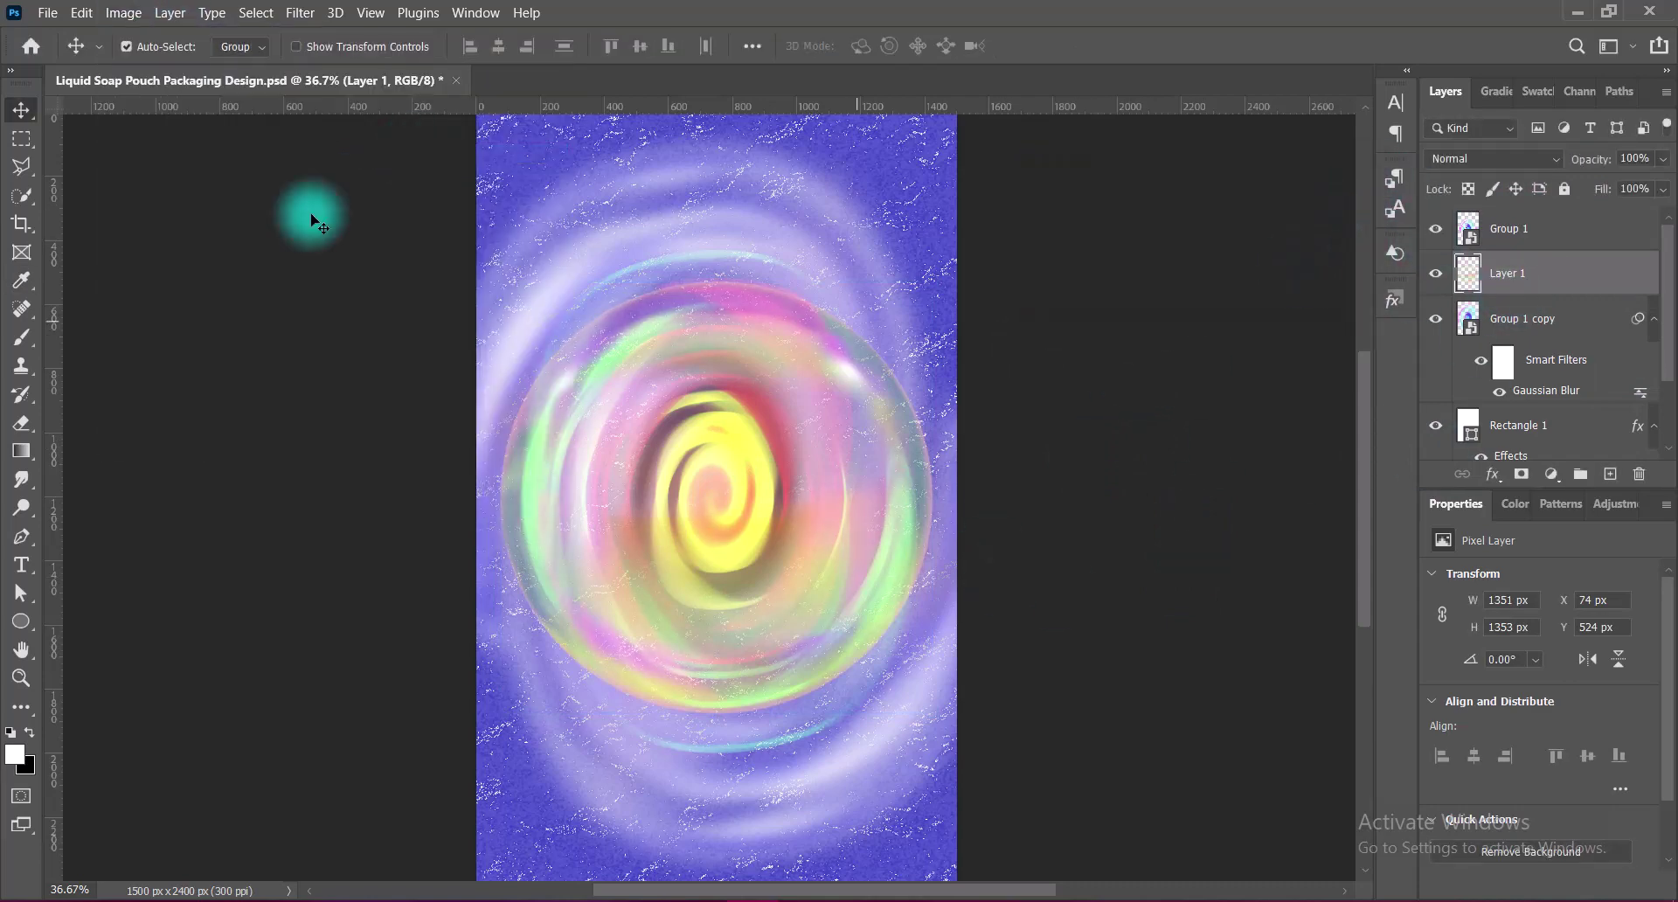
click(123, 12)
click(402, 175)
click(1147, 173)
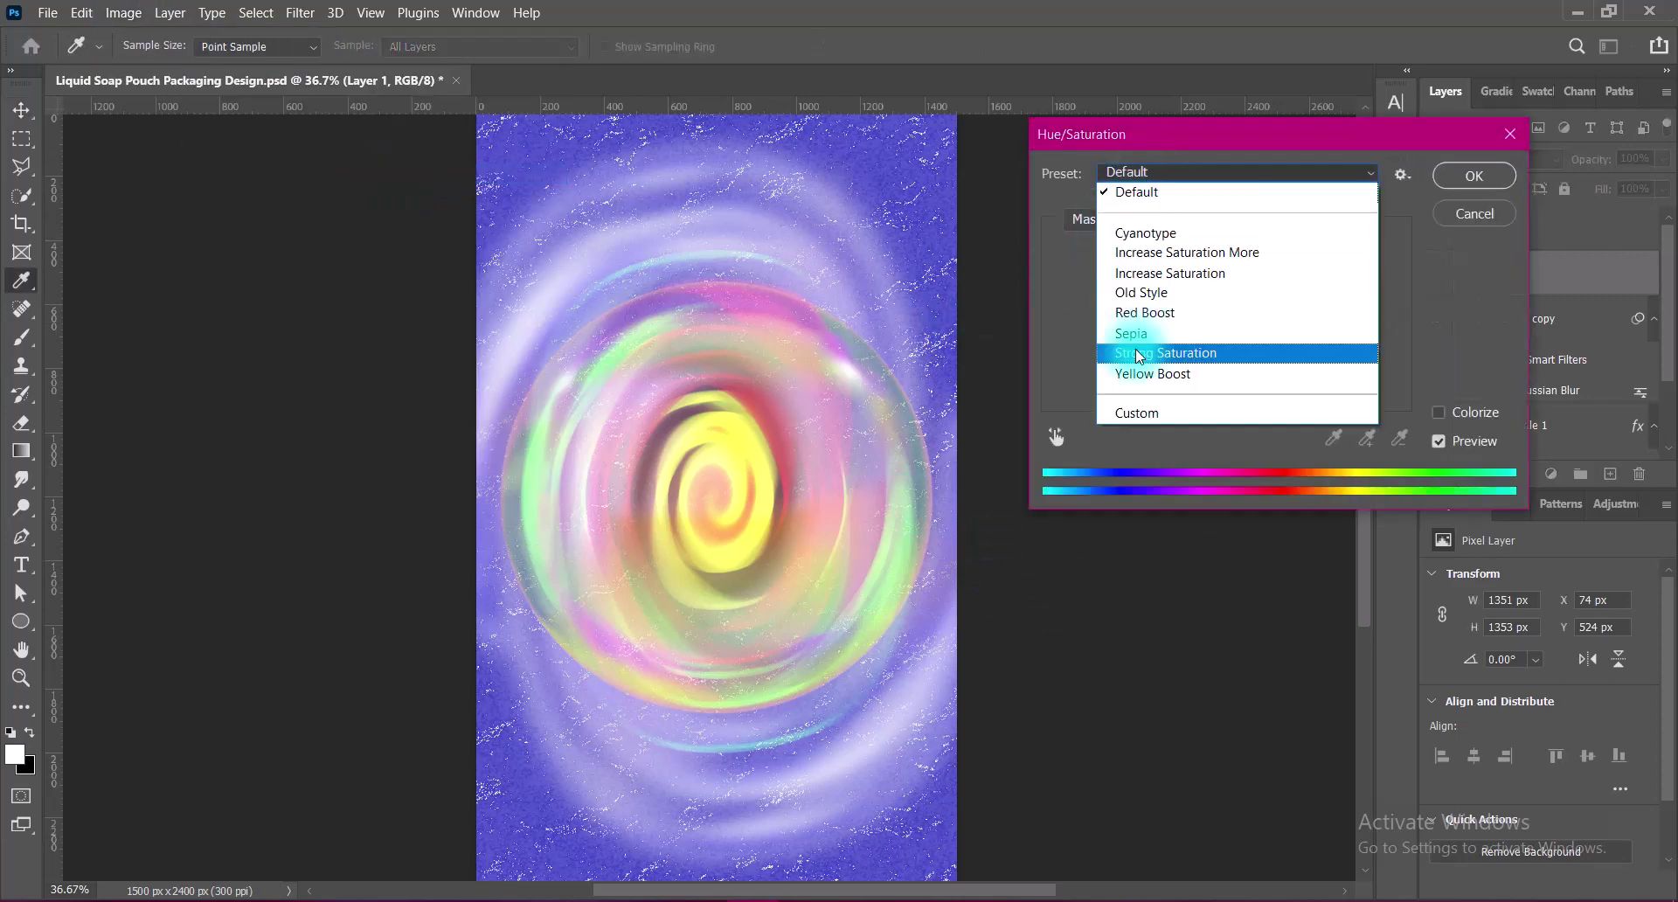
click(1143, 312)
click(1475, 179)
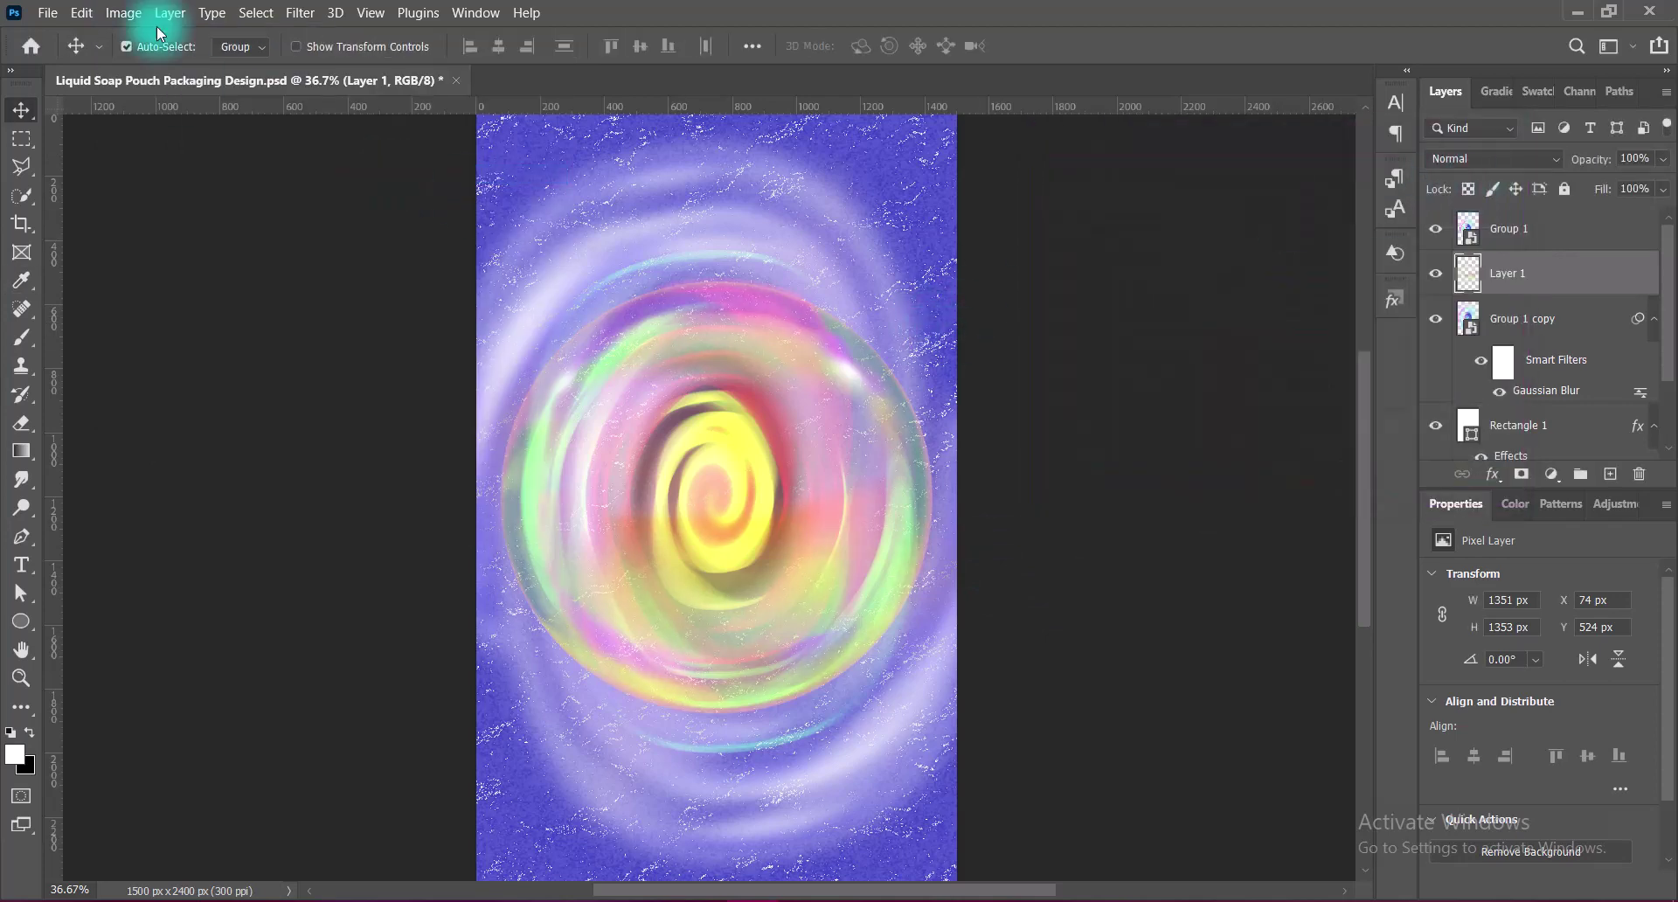
- Brighten the bubble's midtones with a Curves point raised to Input 122 / Output 170
click(123, 12)
click(396, 108)
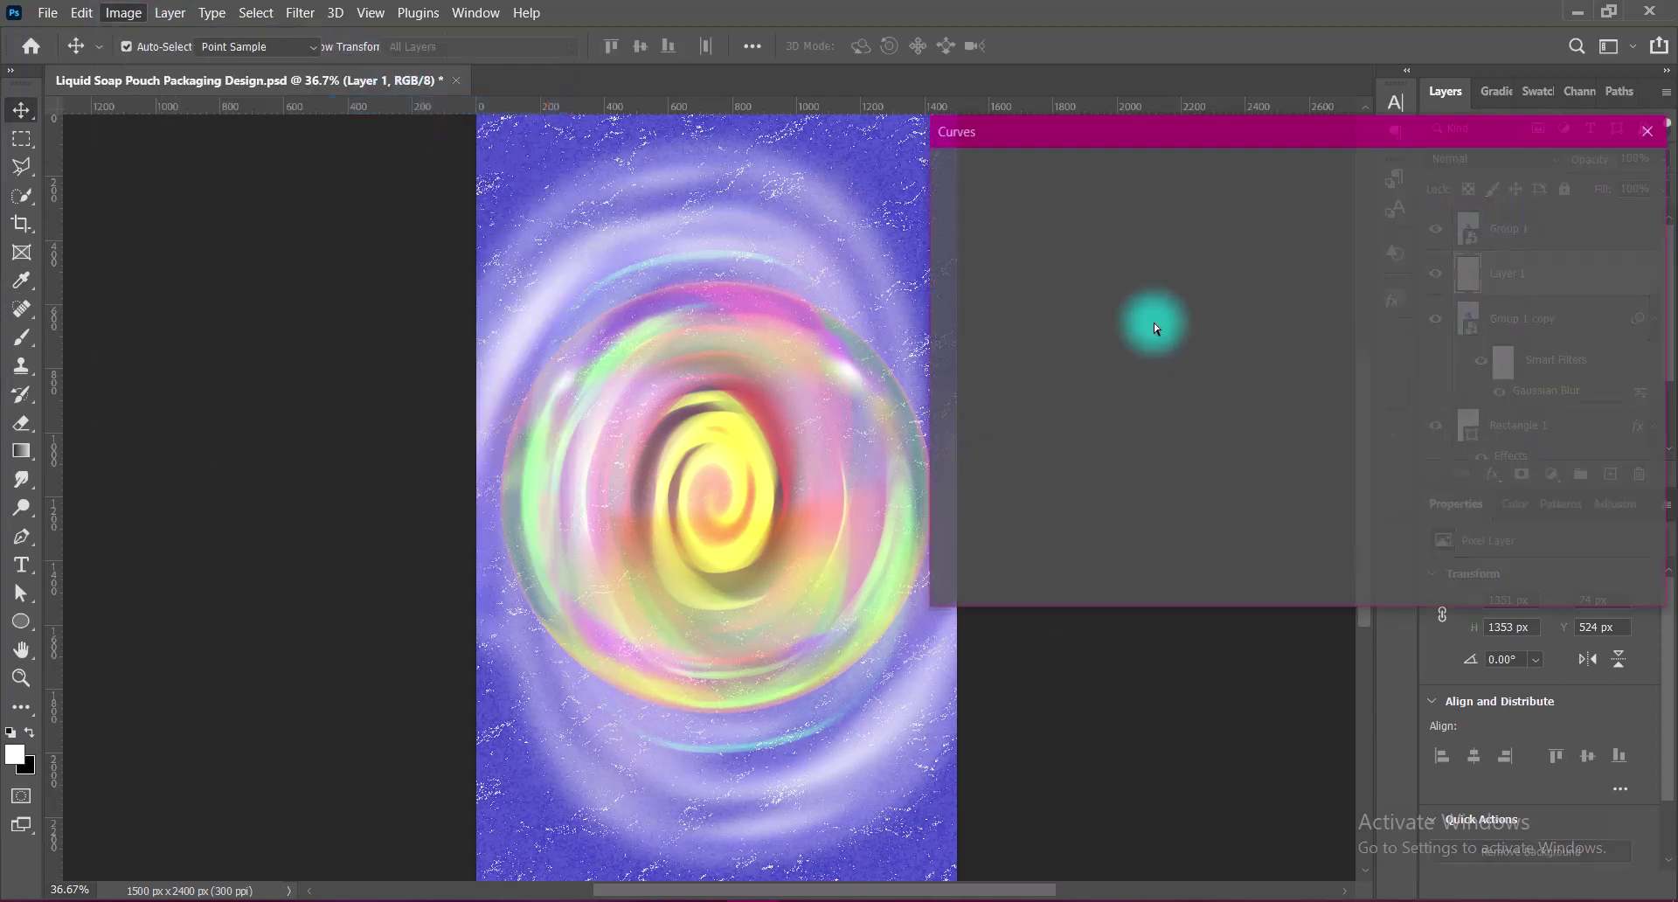
click(1181, 355)
drag(1181, 355, 1174, 326)
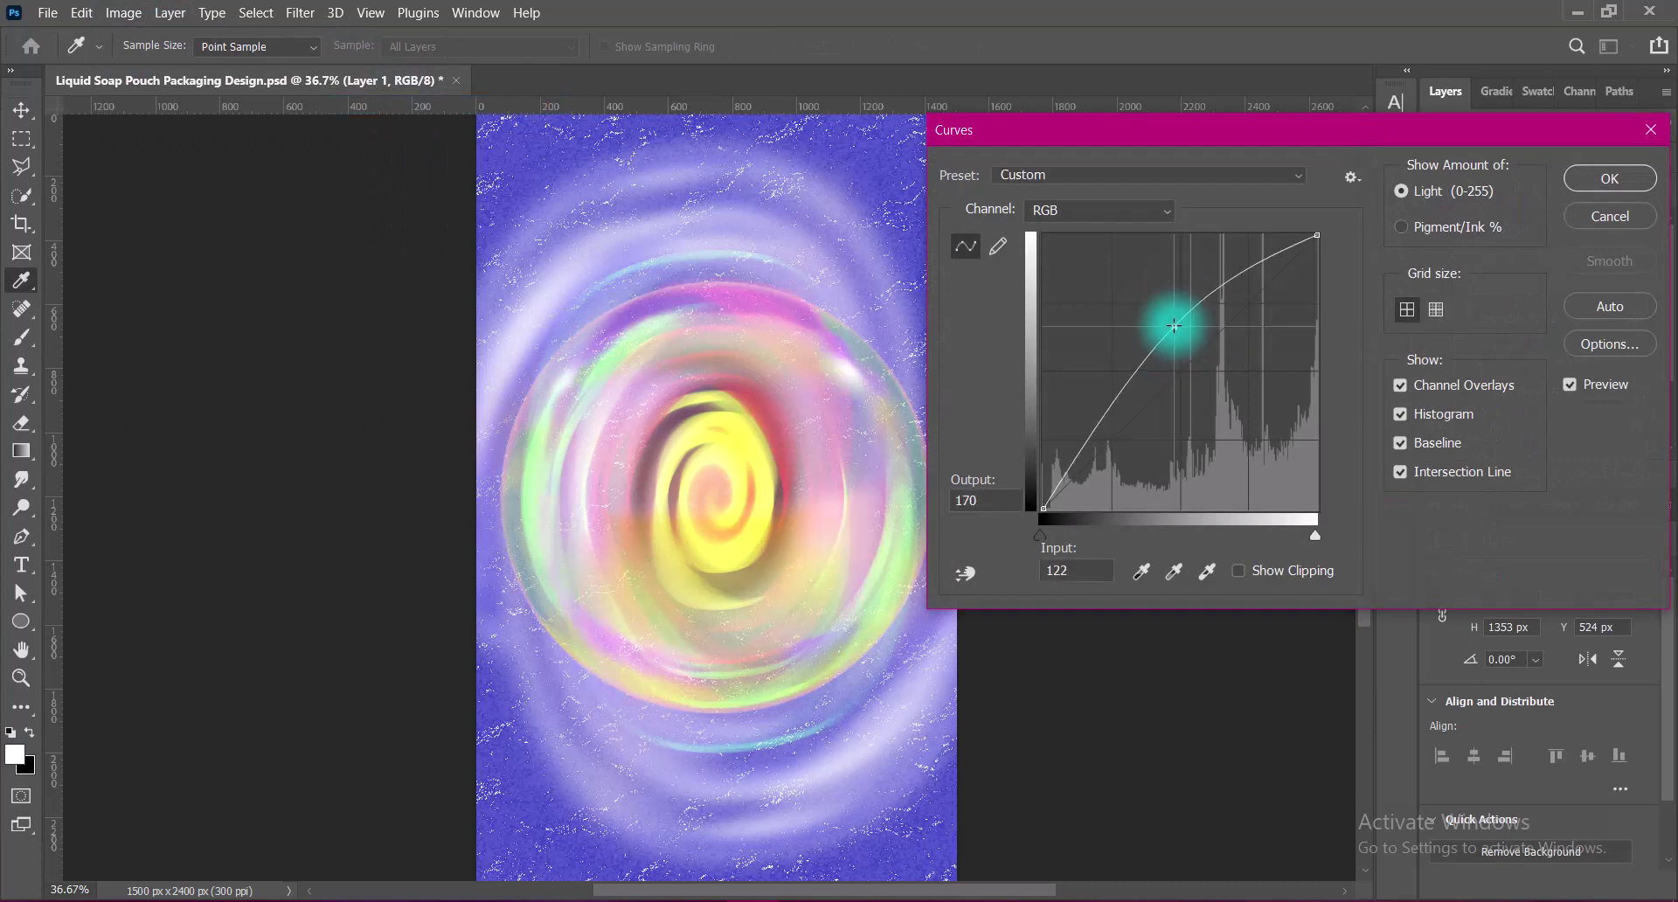
click(1609, 179)
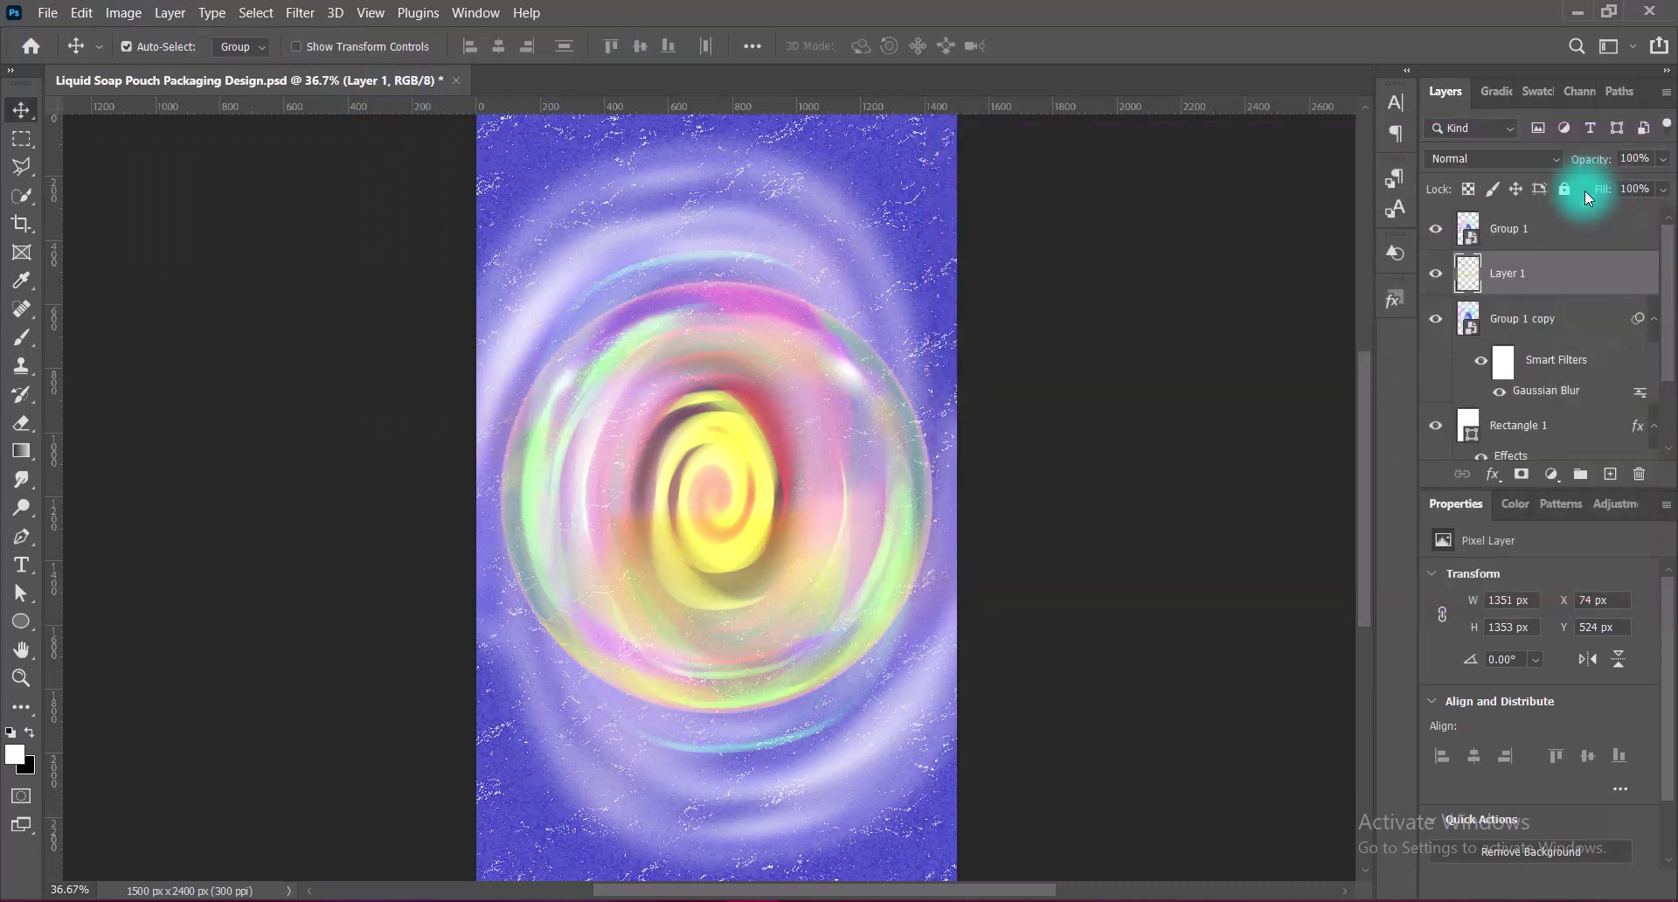
- Enable Outer Glow on Layer 1 in Vivid Light mode and enlarge its size
right_click(1472, 273)
click(1472, 278)
click(820, 520)
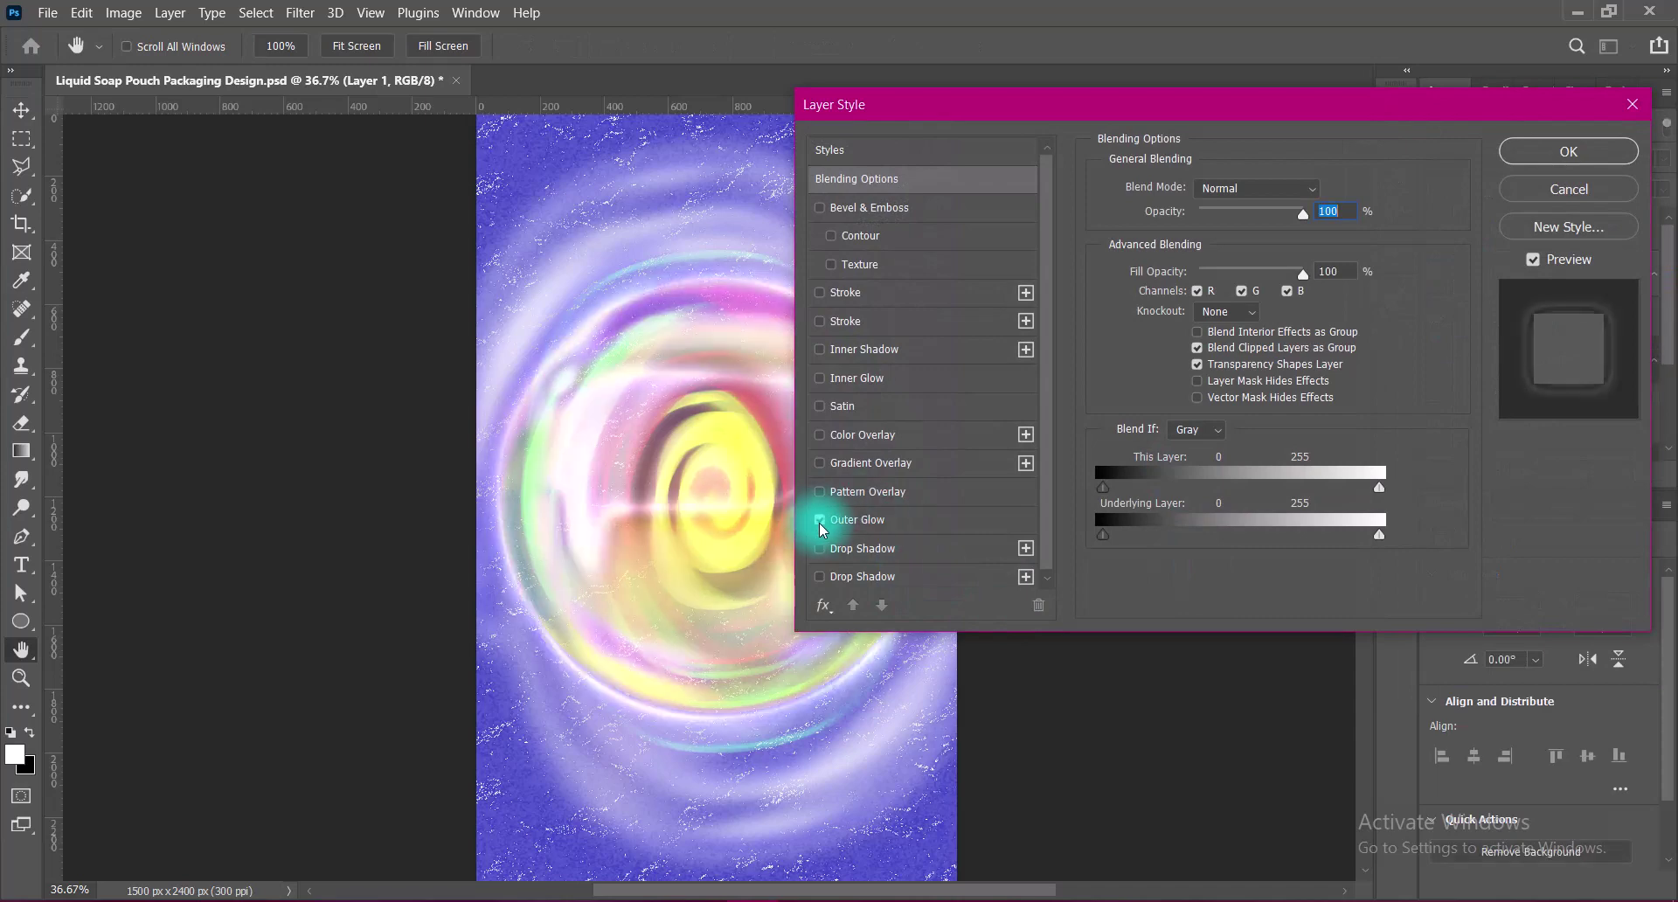
click(860, 519)
drag(1280, 109, 1388, 97)
click(1392, 183)
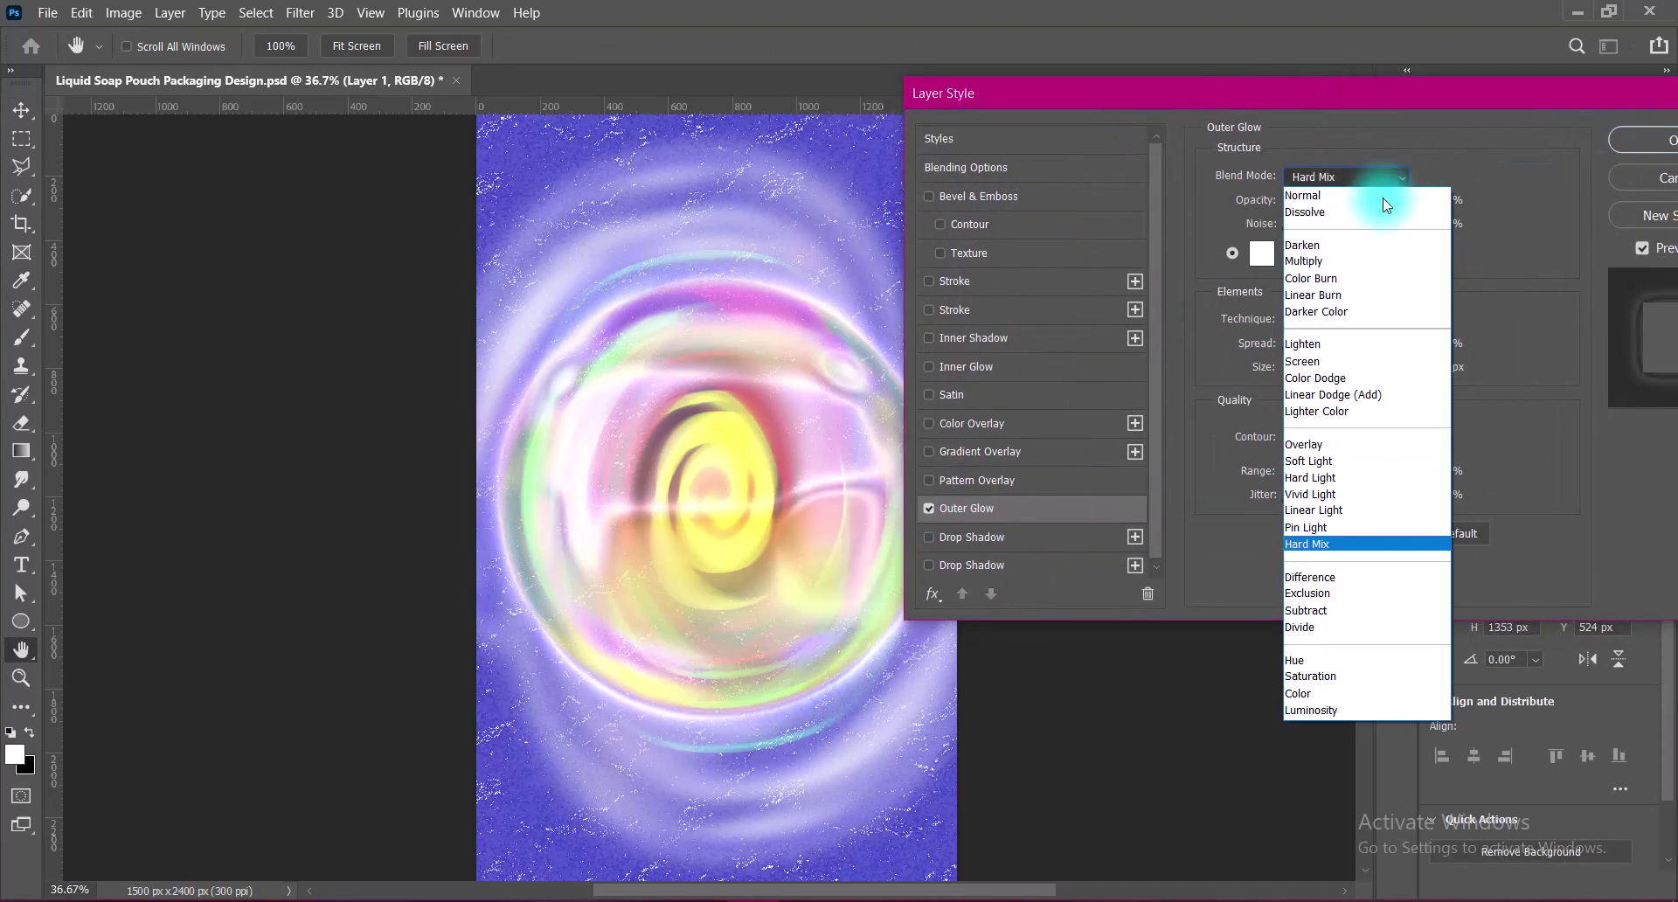
click(1318, 485)
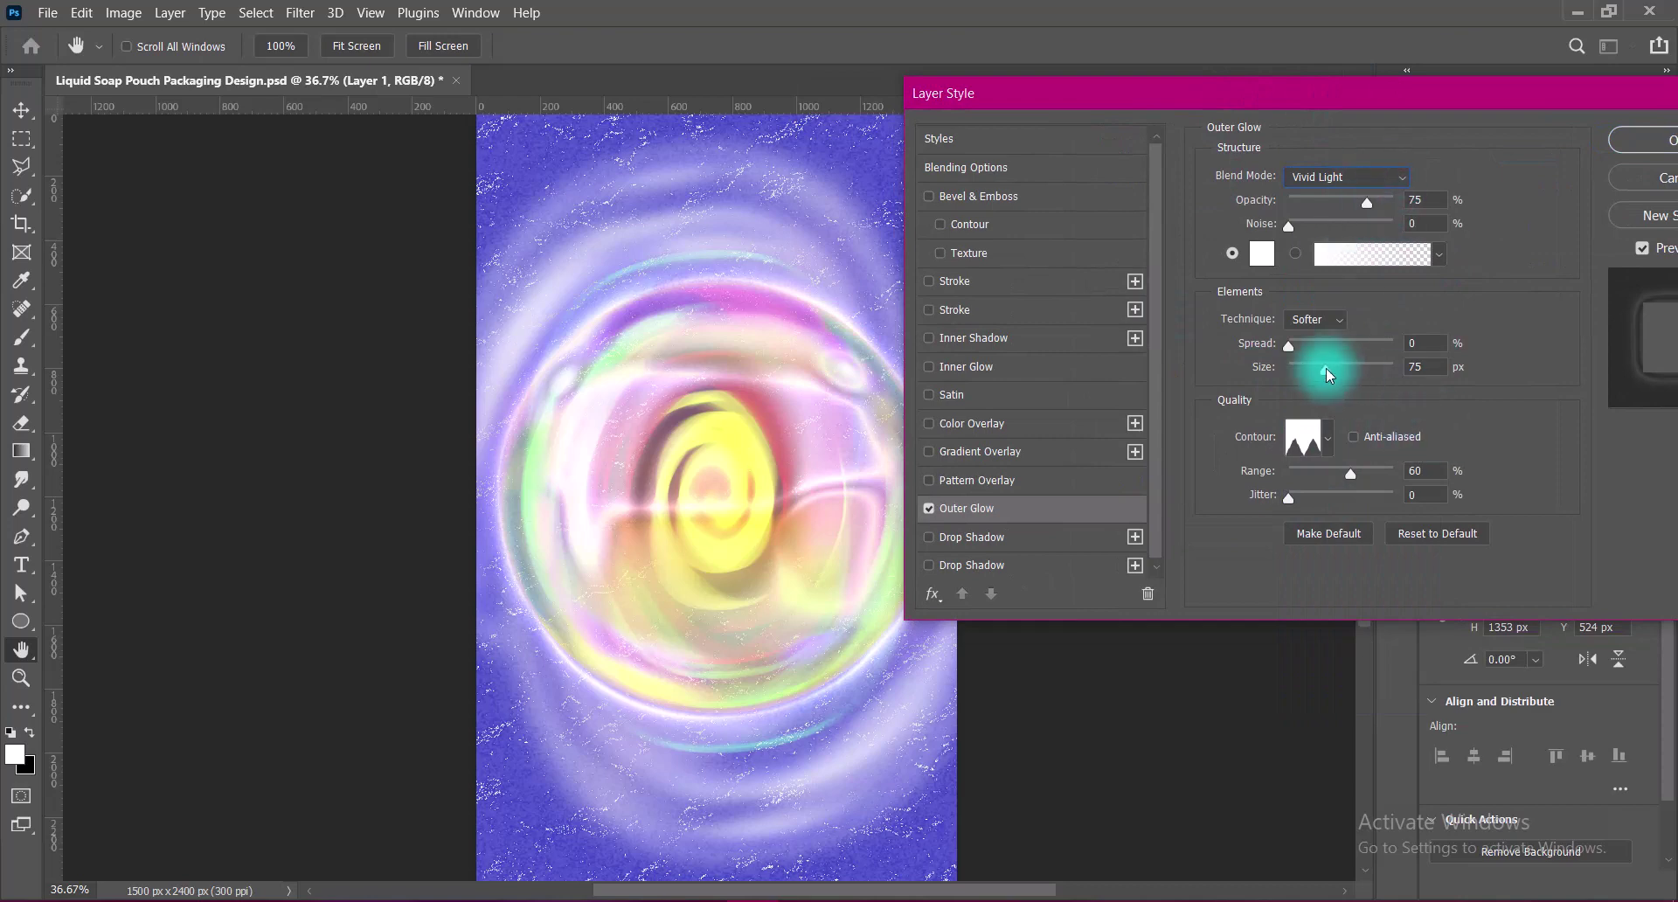
mouse_move(1325, 369)
mouse_down()
mouse_move(1350, 368)
mouse_move(1334, 370)
mouse_up()
- Try several contour presets for the outer glow, ending on the last one
click(1328, 437)
click(1169, 487)
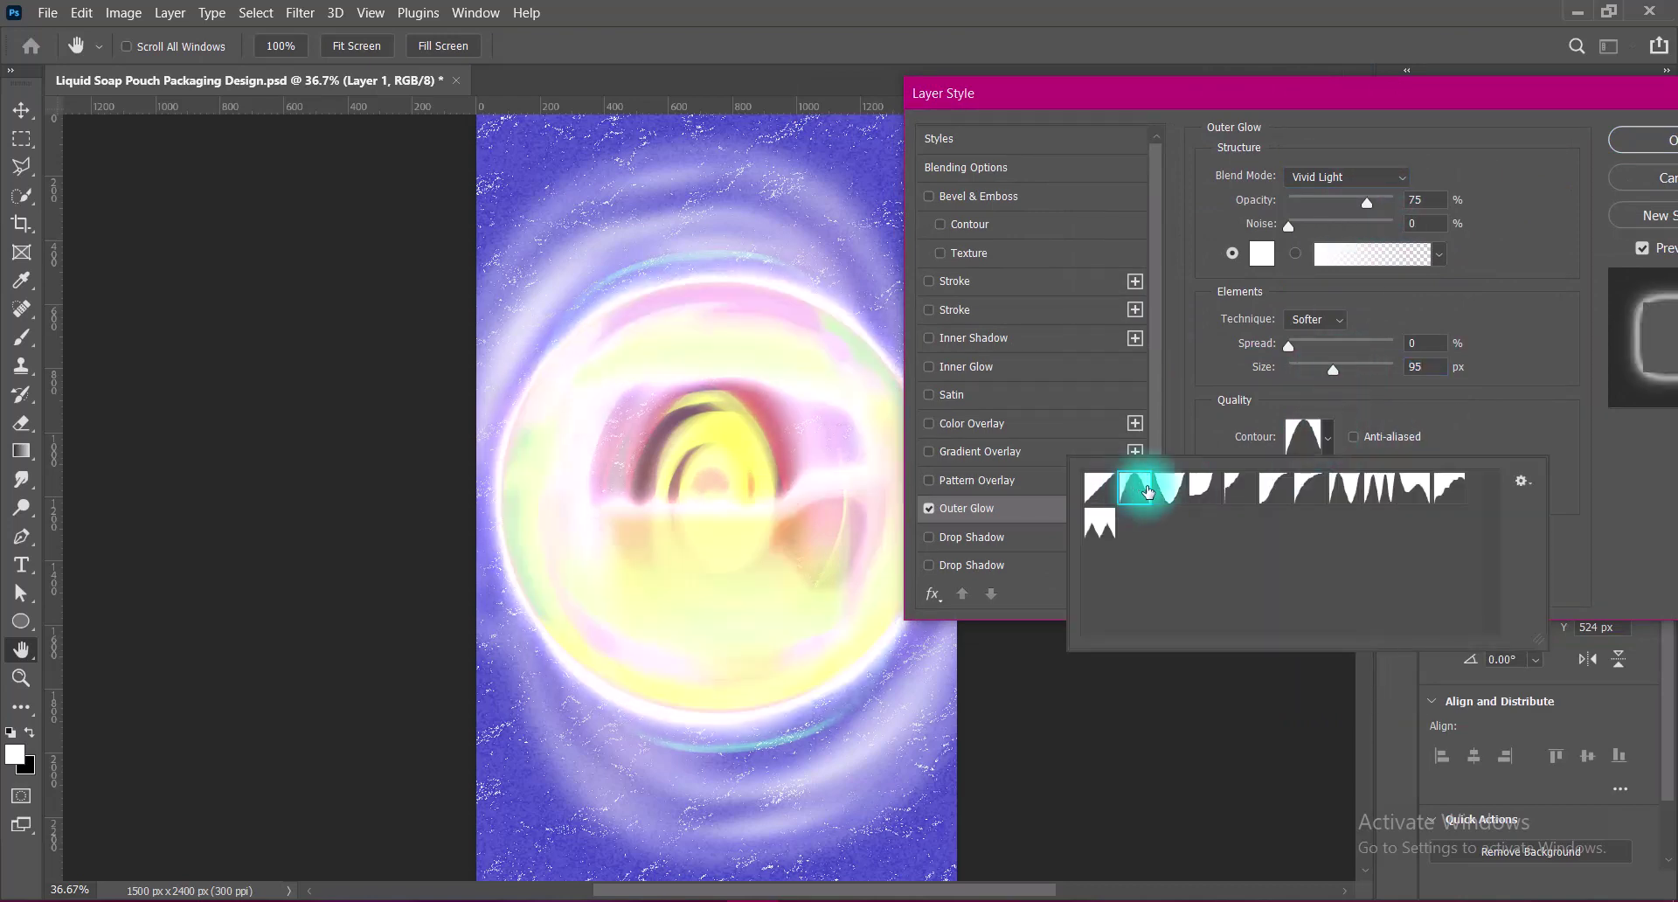
click(1203, 492)
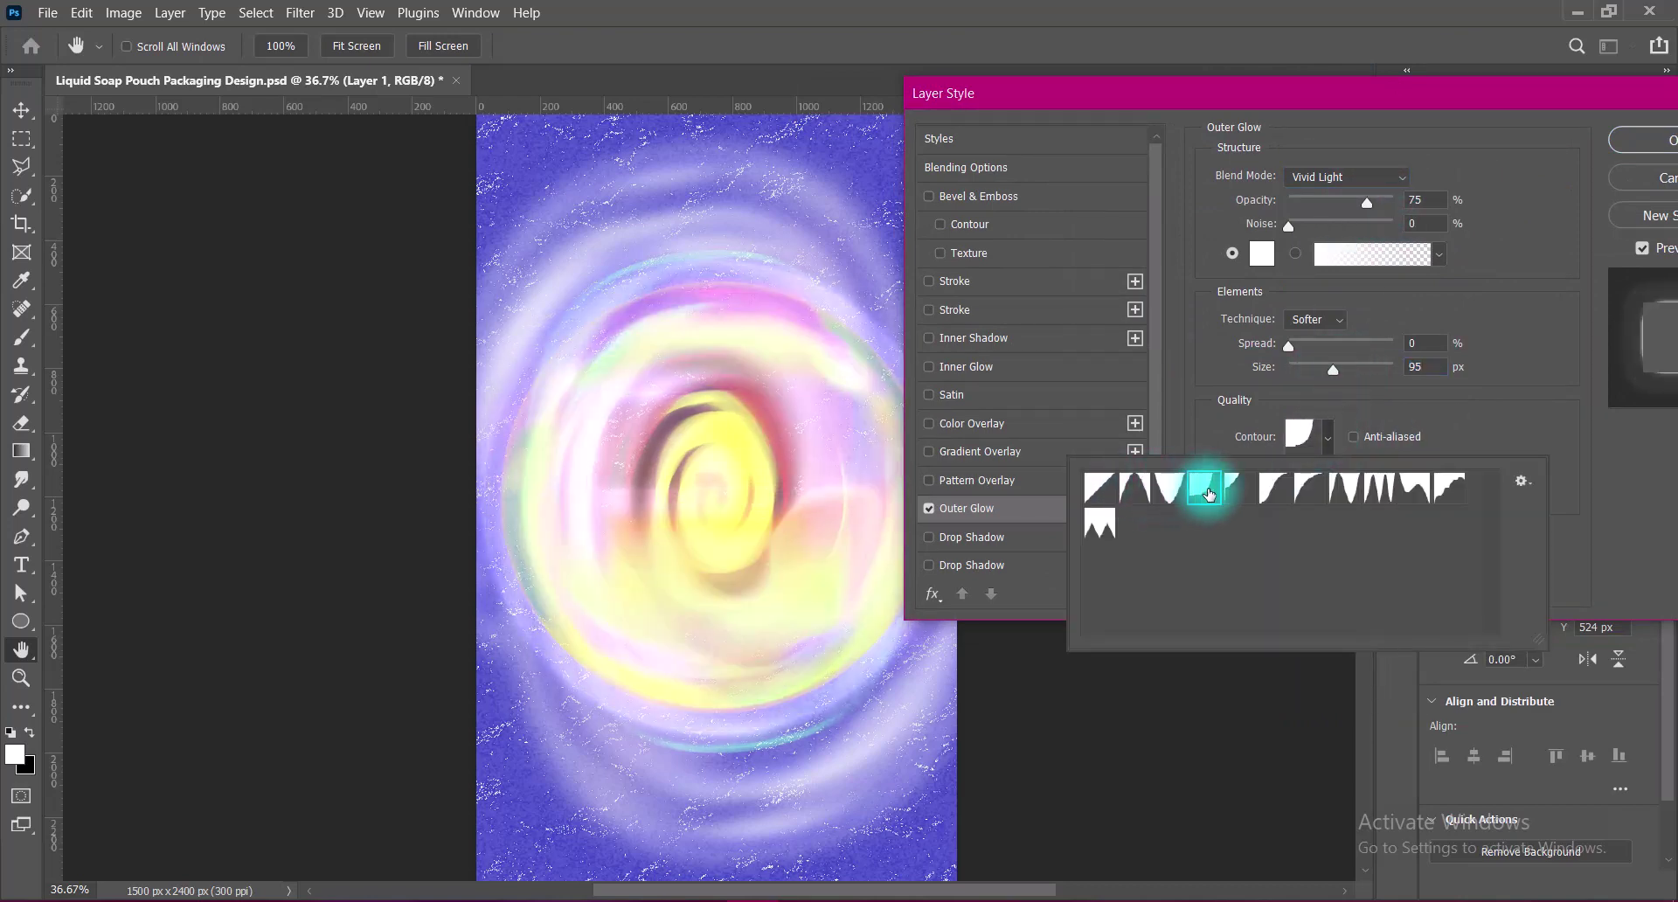
click(1271, 489)
click(1343, 492)
click(1375, 491)
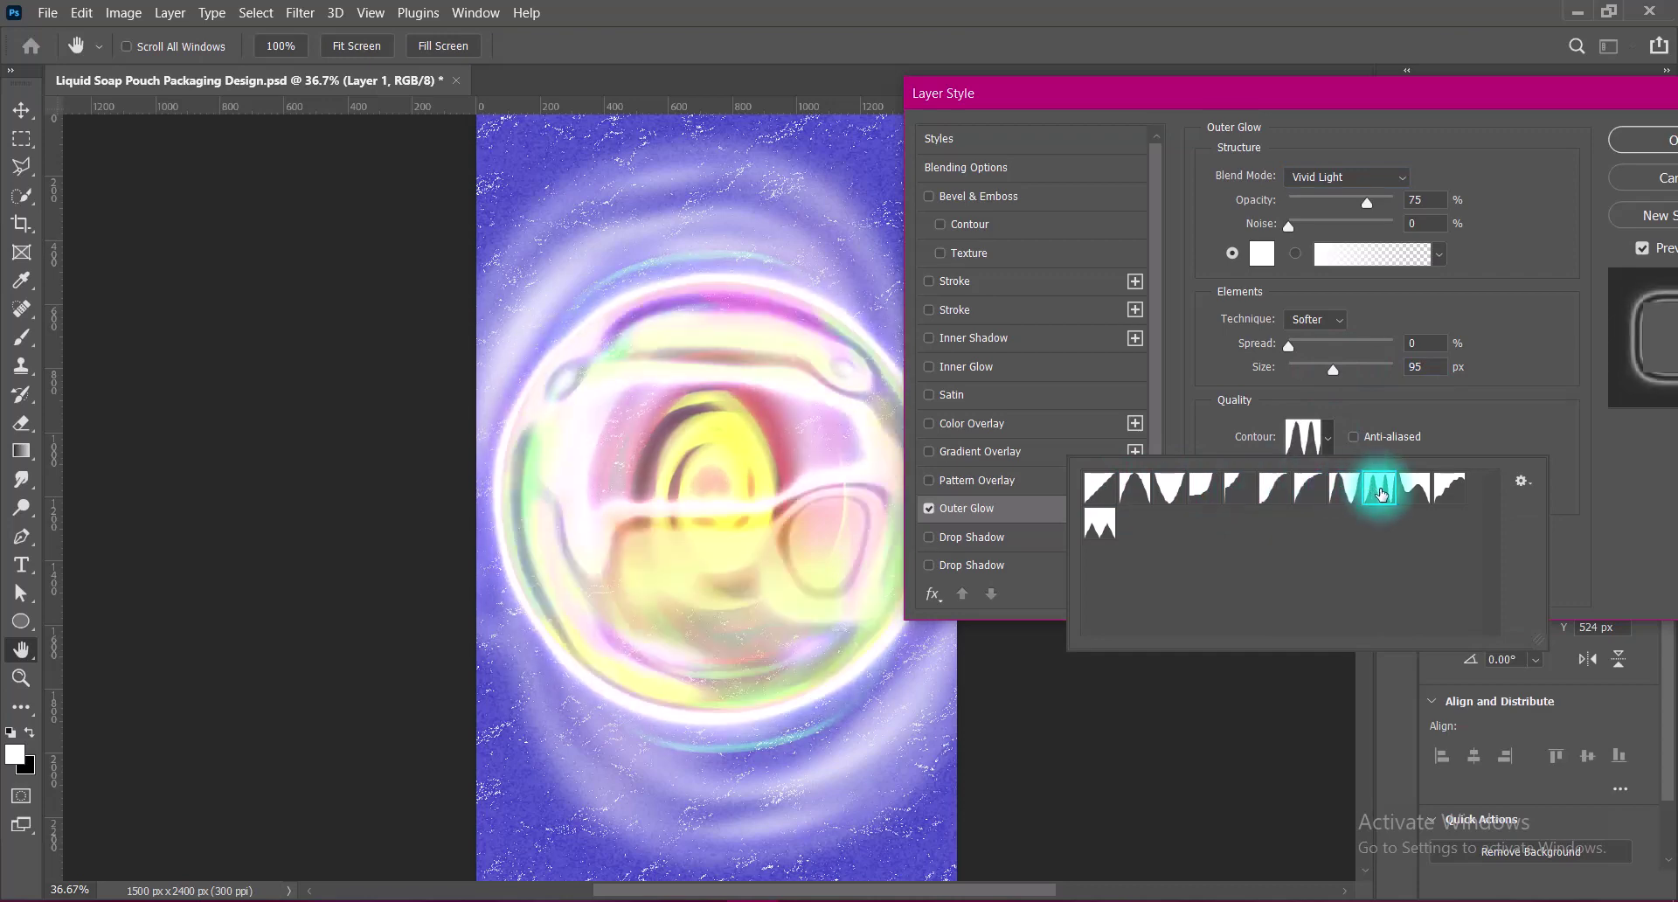
click(1451, 486)
click(1103, 525)
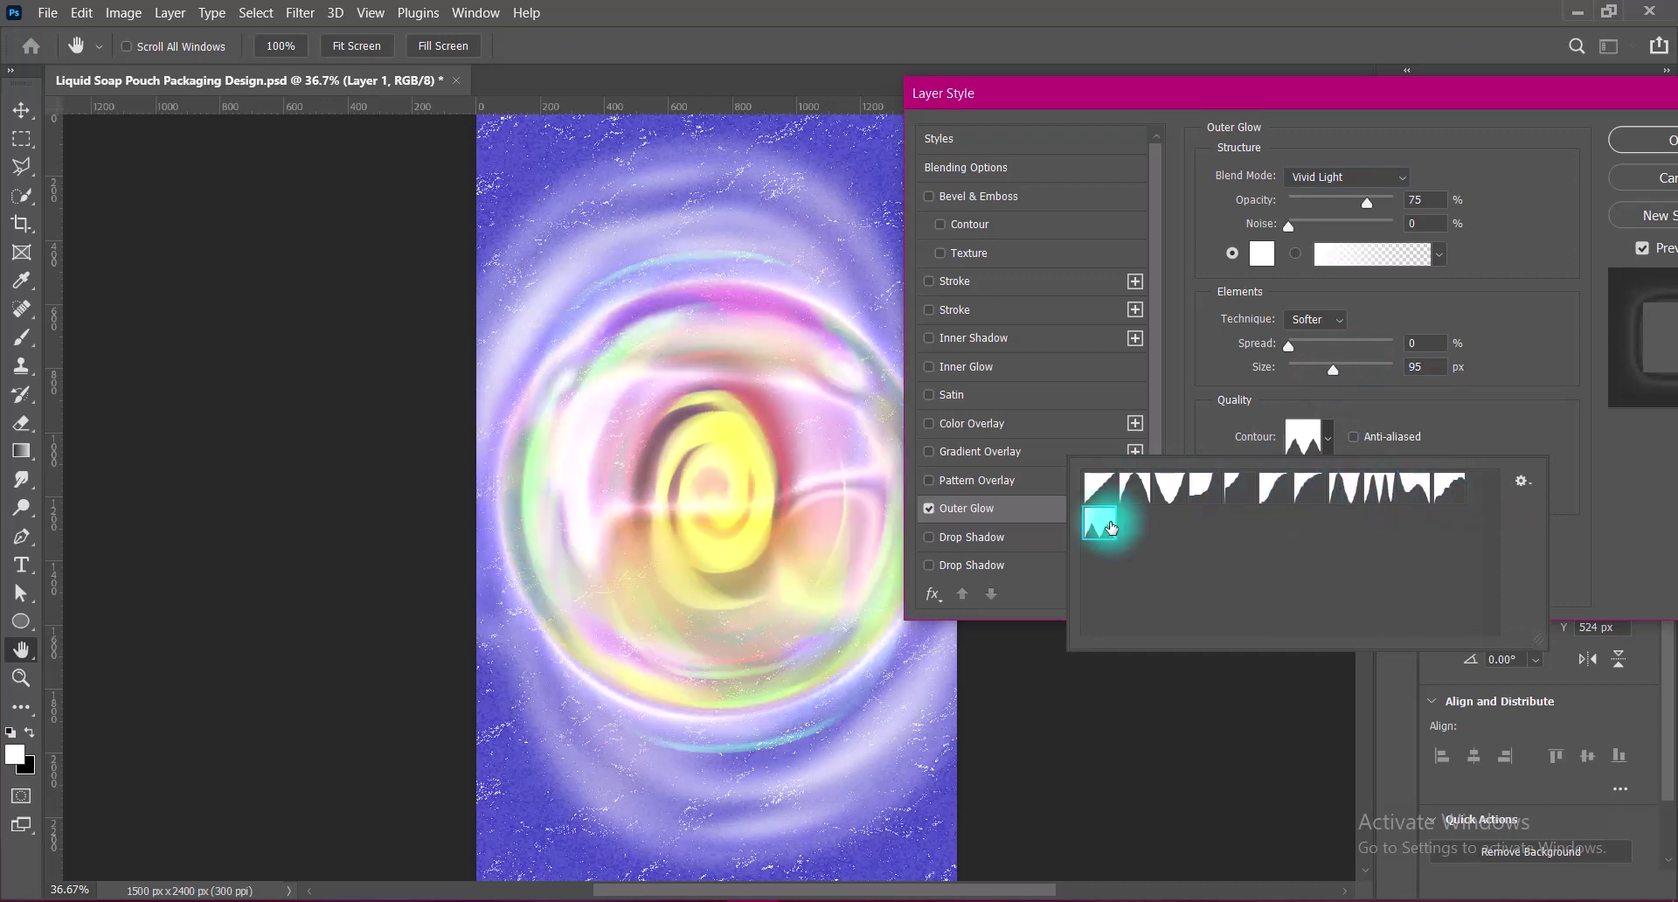
click(1476, 435)
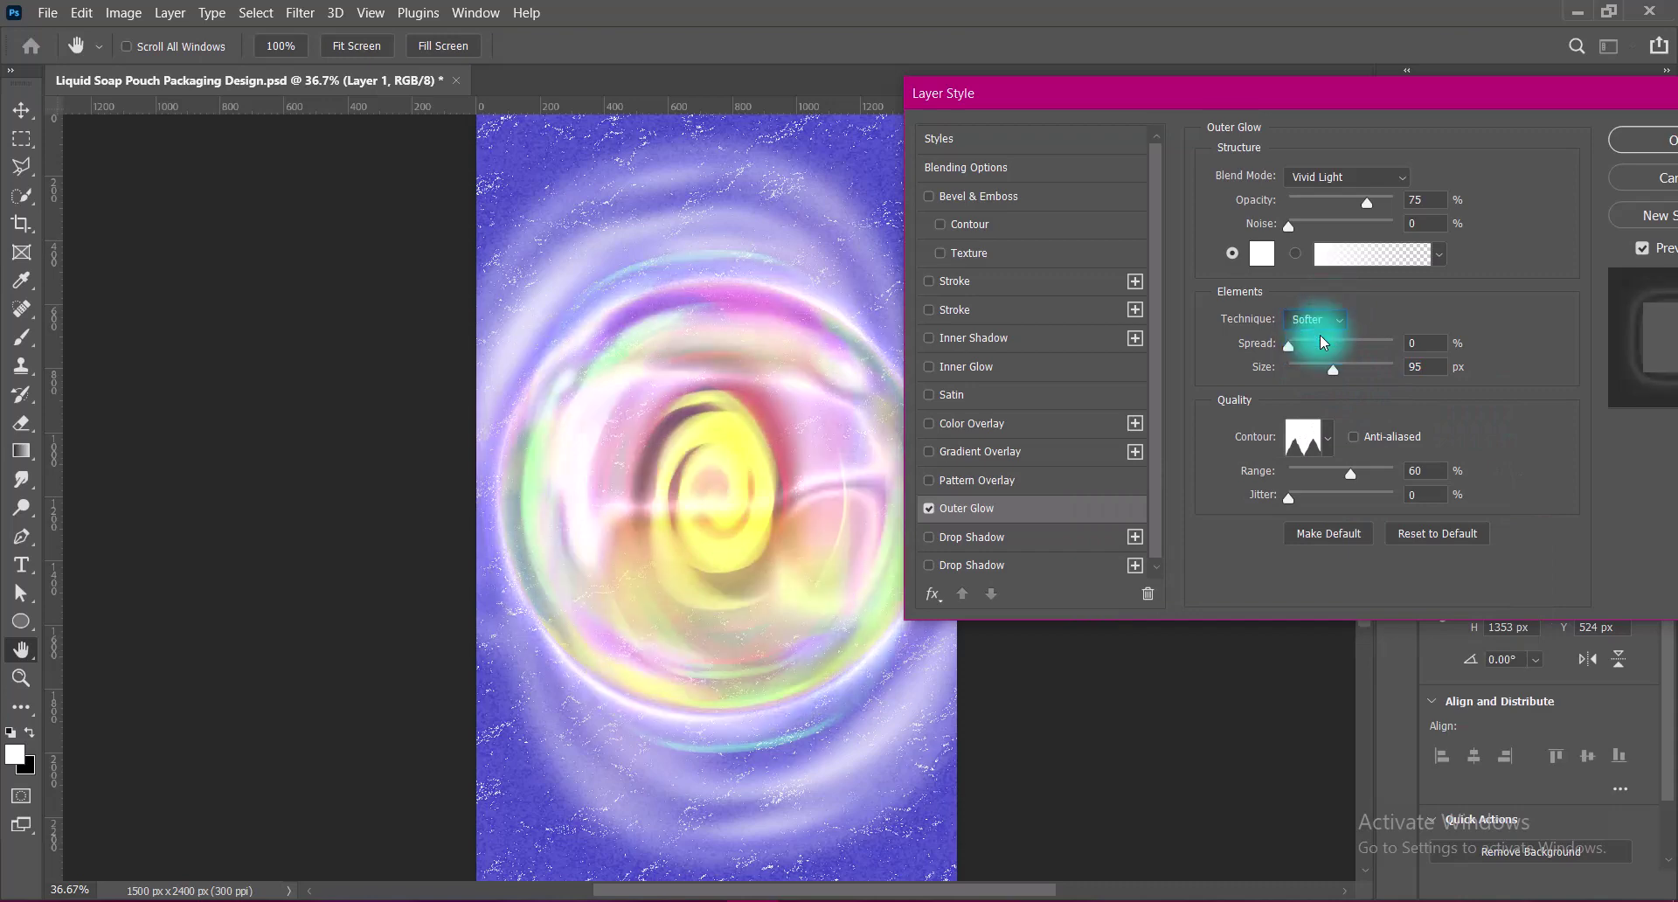
- Set glow opacity to 63 and try Luminosity, Color, Saturation and Divide modes
double_click(1416, 200)
text(63)
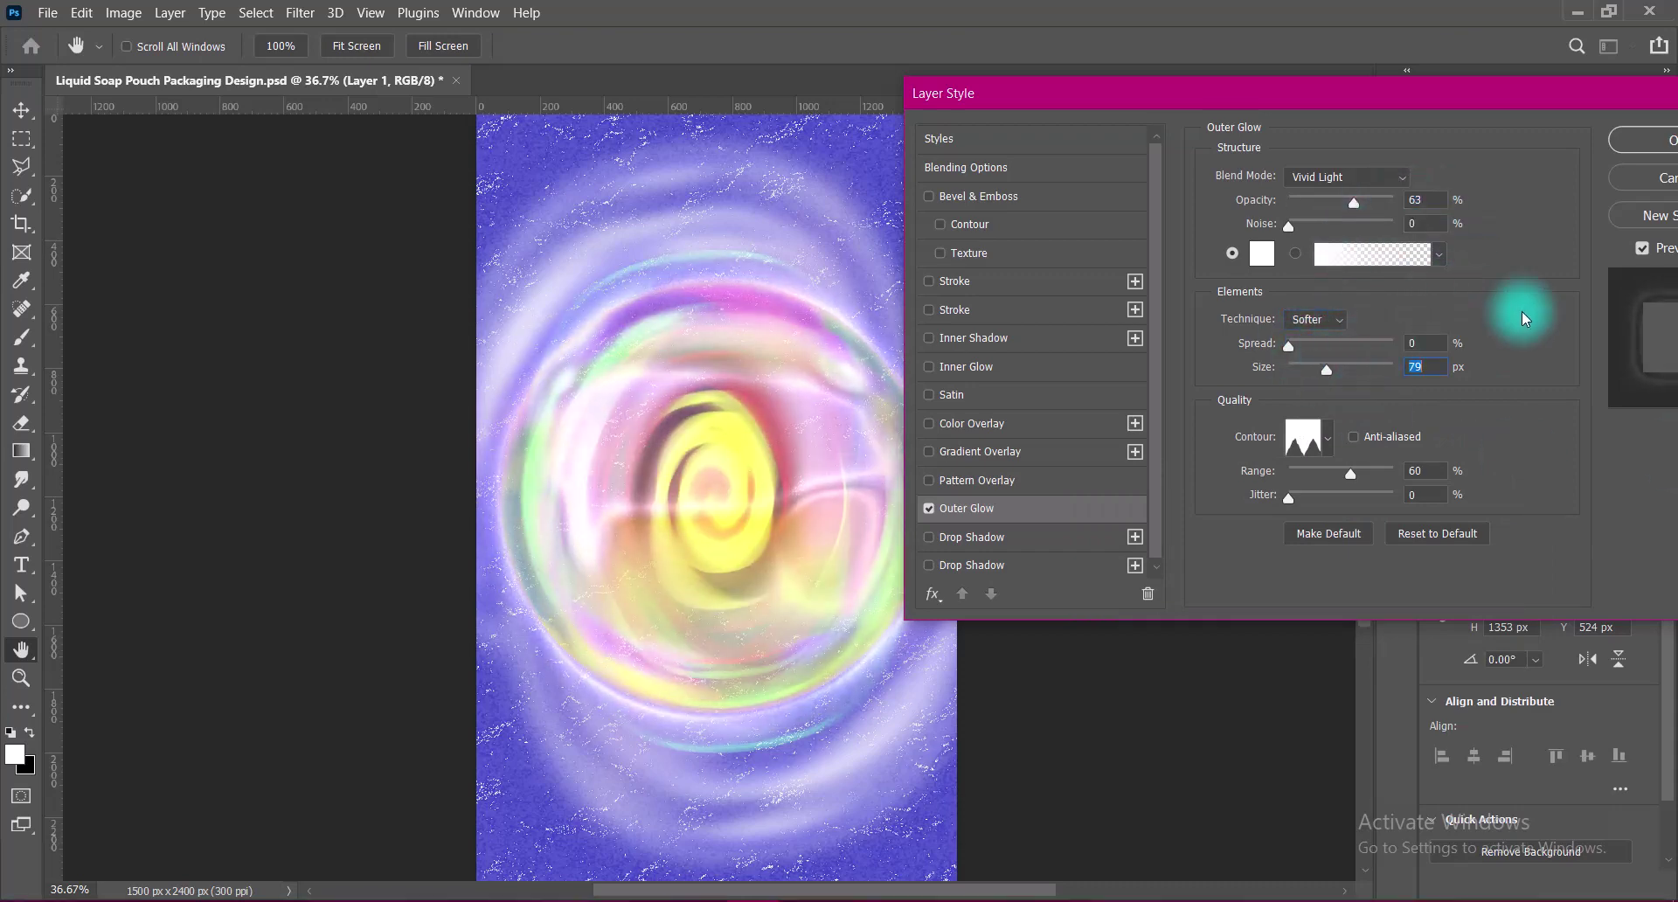
drag(1406, 87, 1244, 87)
click(1185, 176)
click(1146, 707)
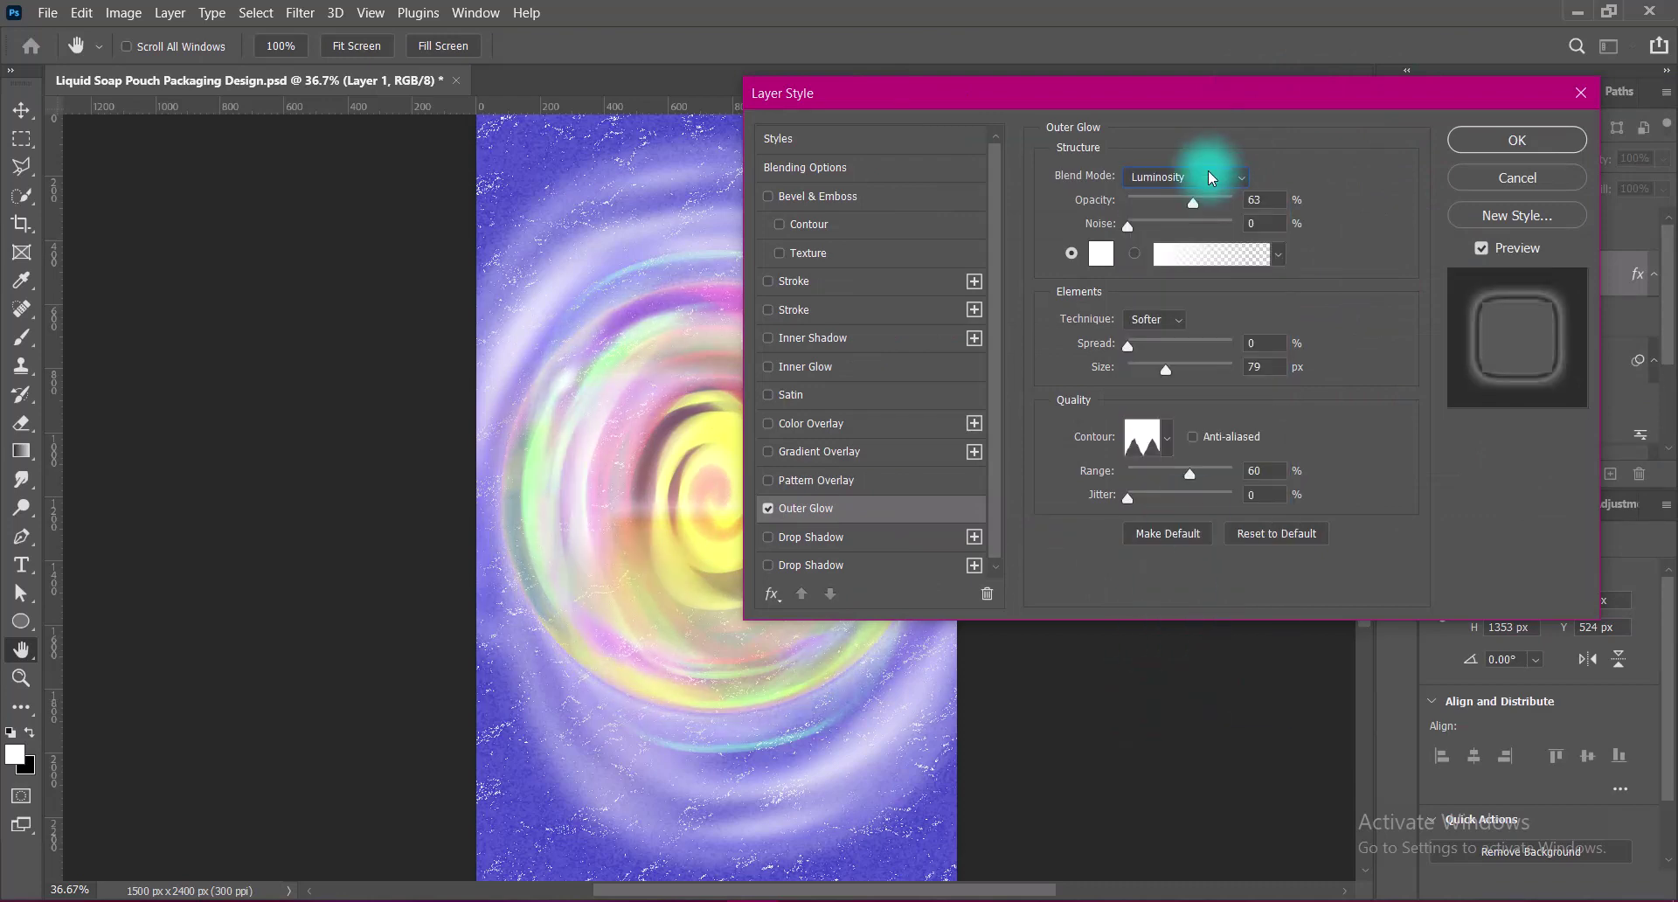
click(1186, 177)
click(1150, 692)
drag(1199, 93, 1324, 88)
click(1311, 171)
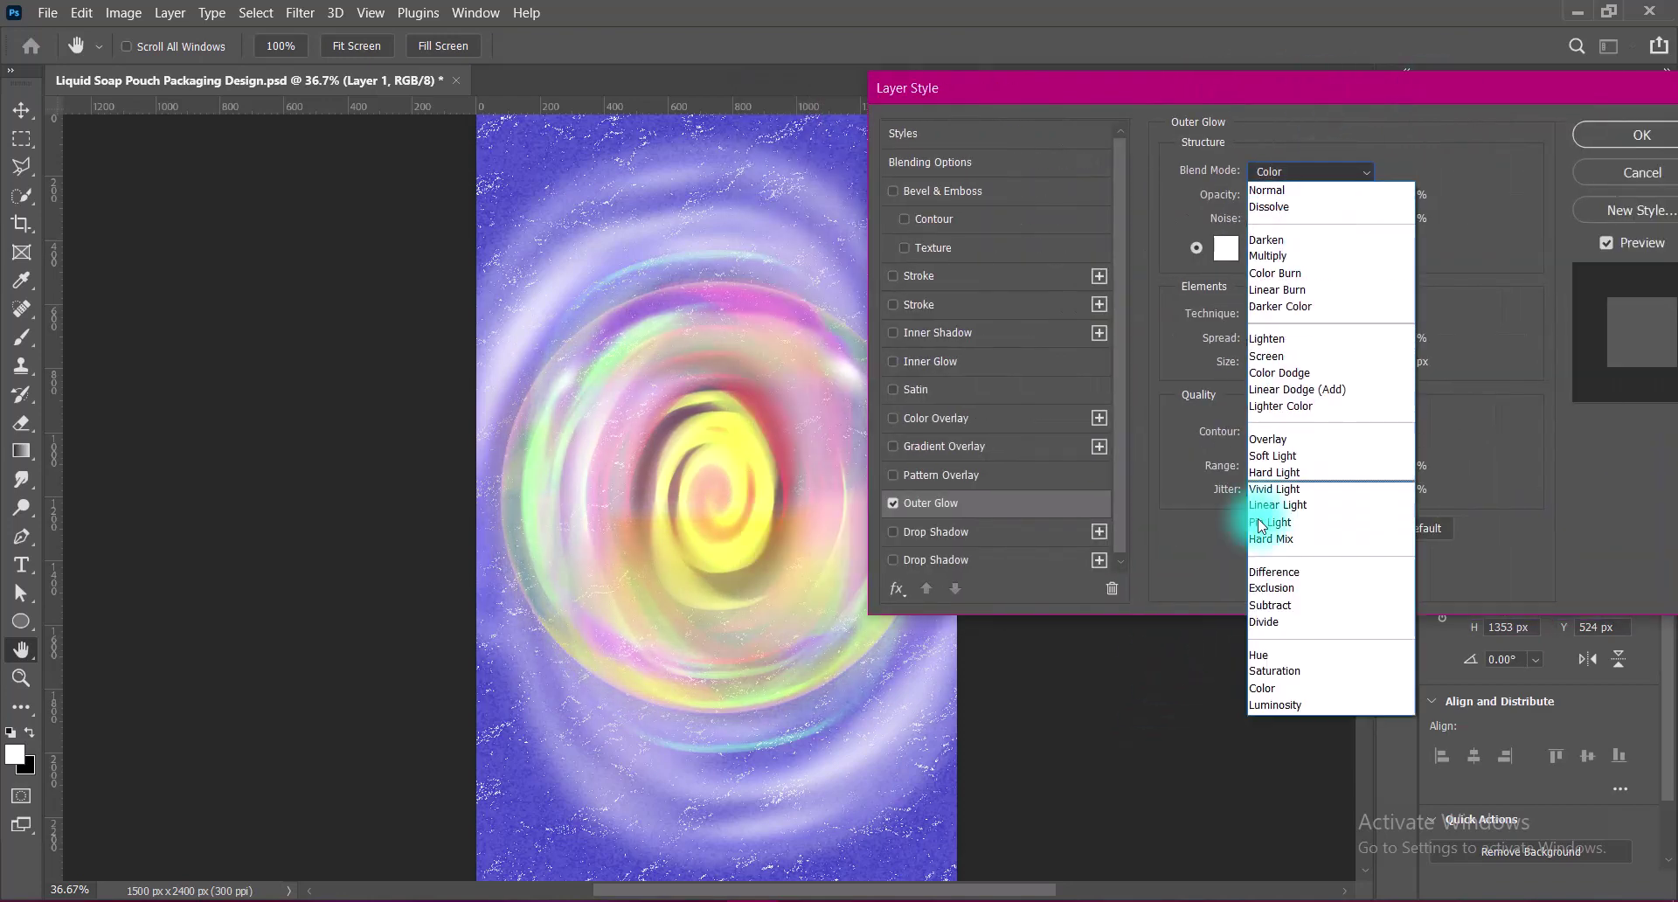
click(1272, 670)
click(1305, 173)
click(1272, 581)
- Try Exclusion and Difference, then settle on Subtract mode and apply the glow
click(1311, 172)
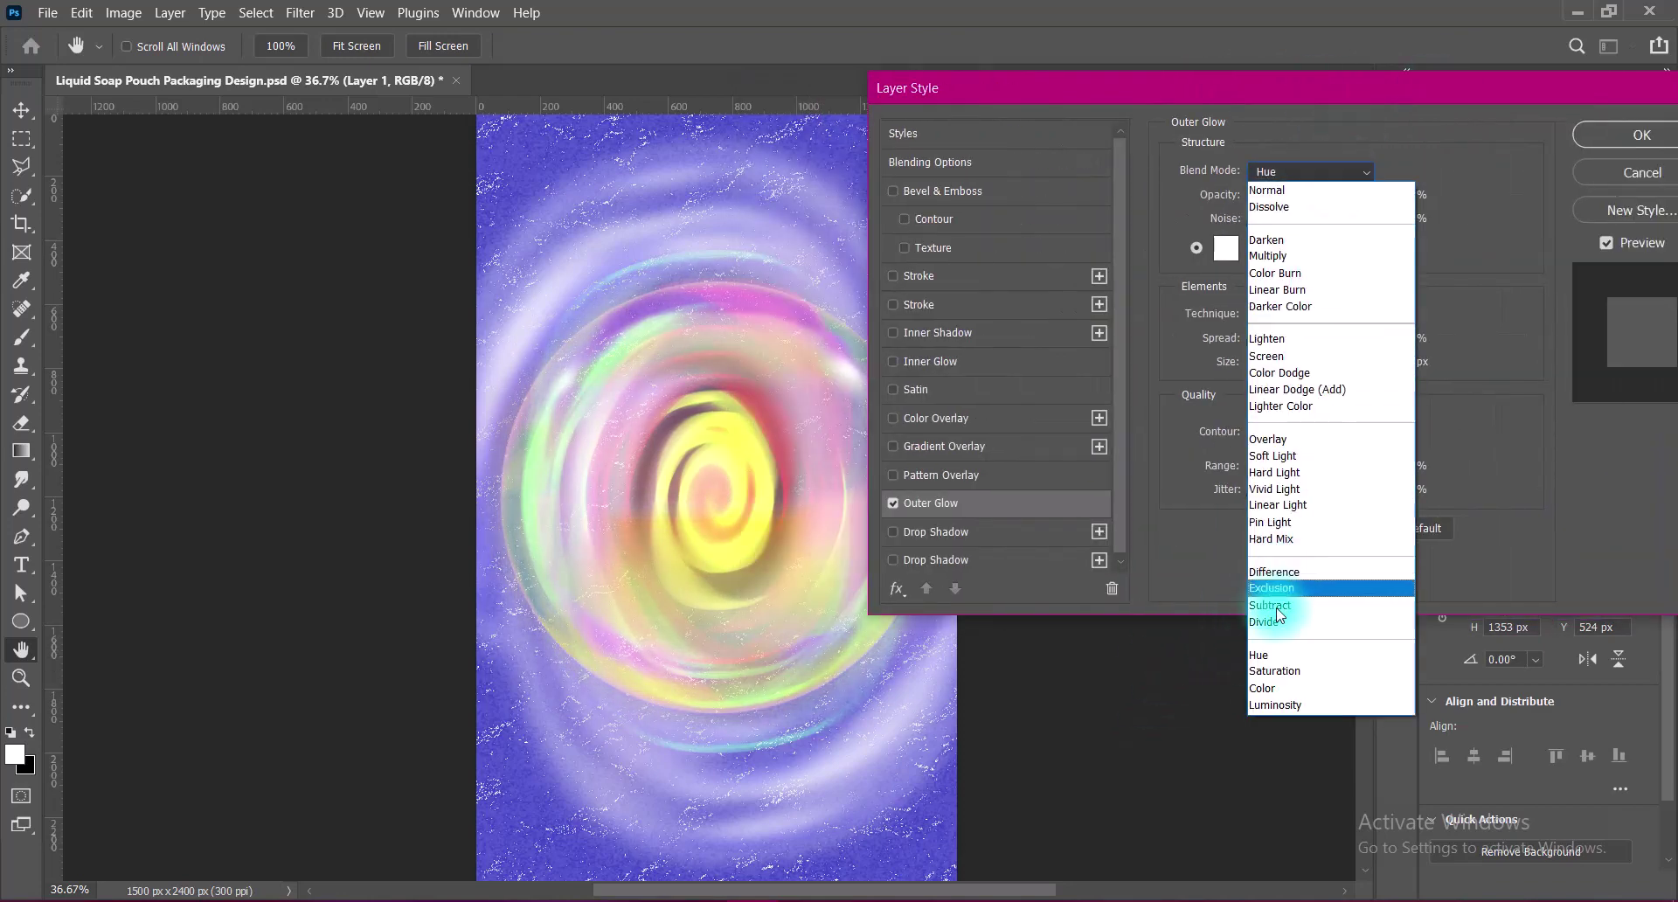
click(1264, 622)
click(1311, 172)
click(1269, 605)
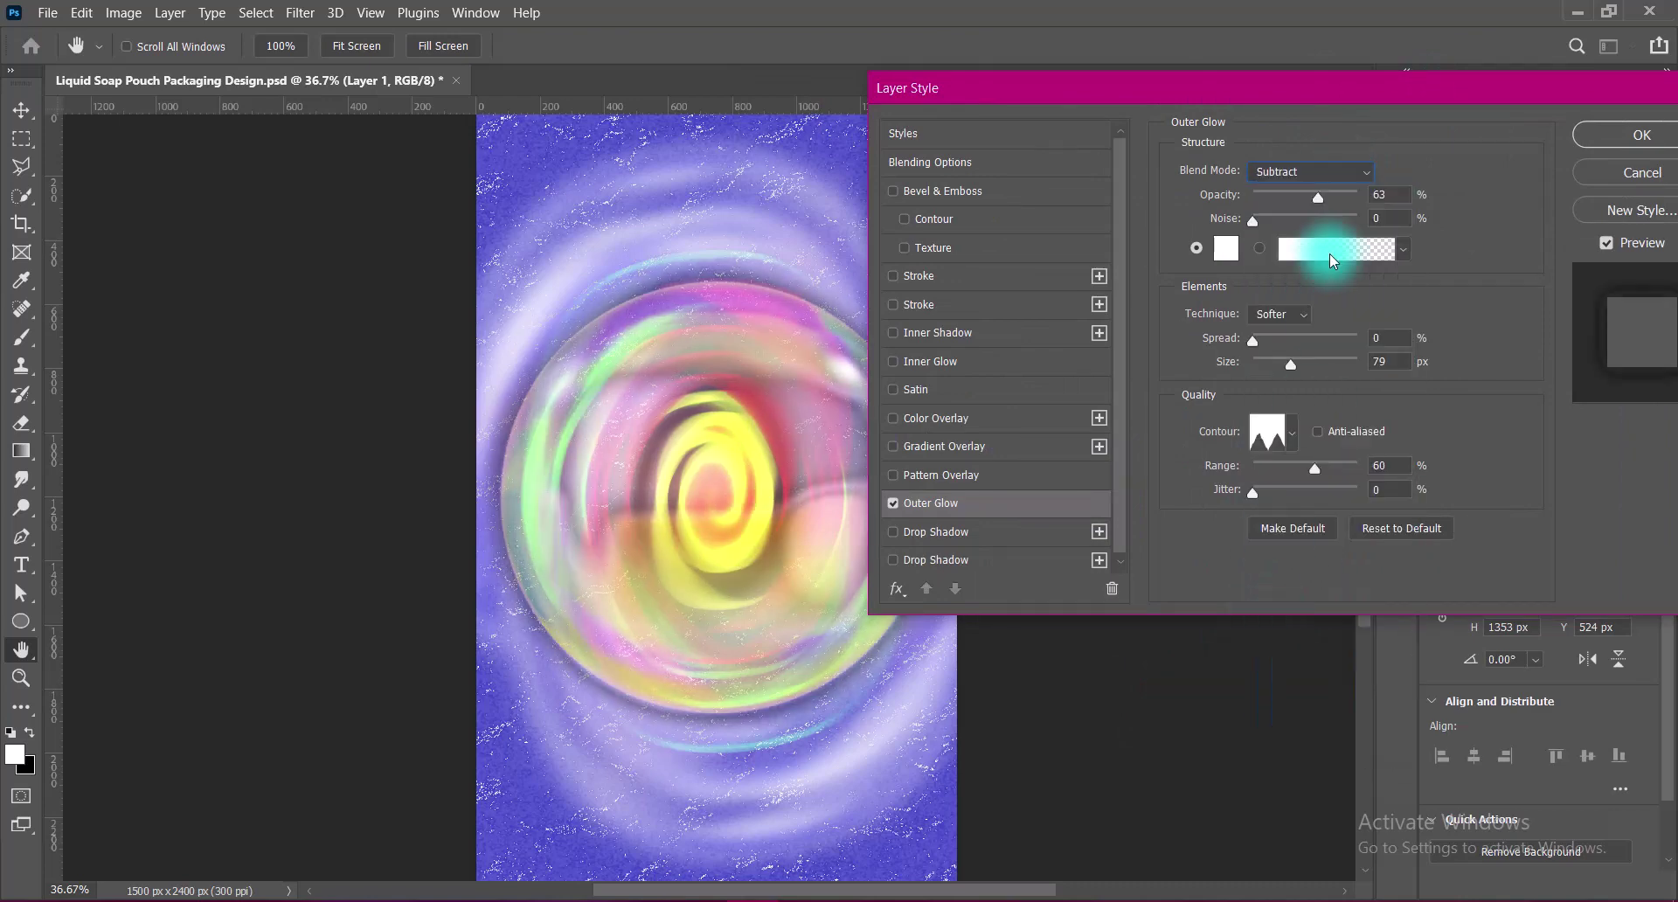
click(1311, 171)
click(1272, 588)
click(1333, 181)
click(1275, 584)
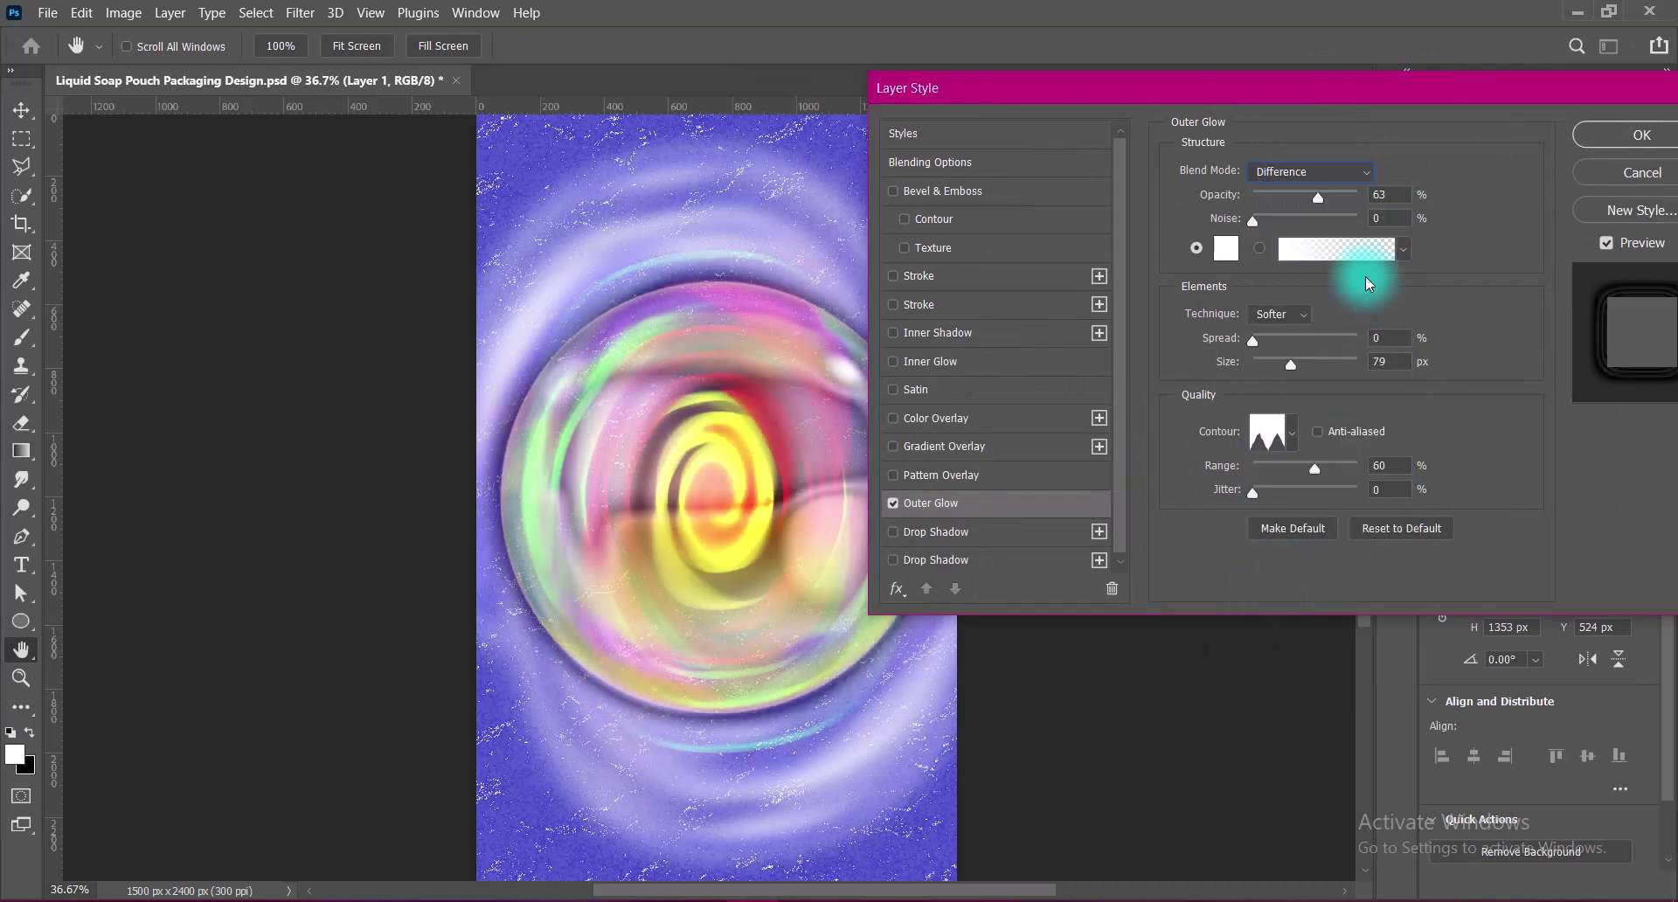
click(1347, 175)
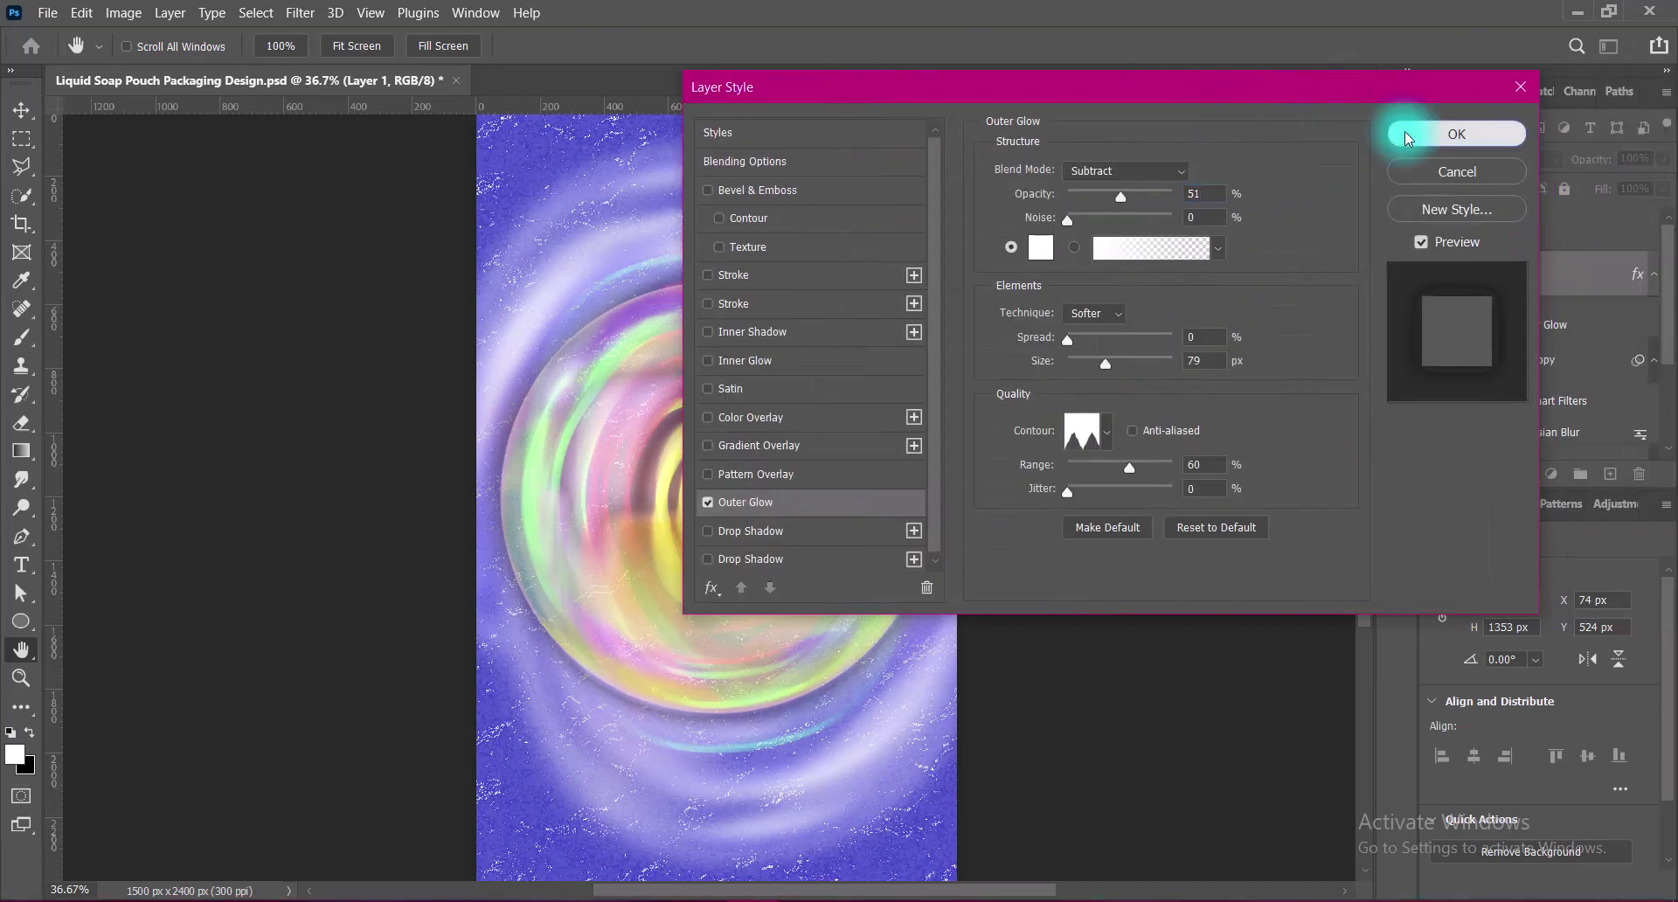
click(1403, 131)
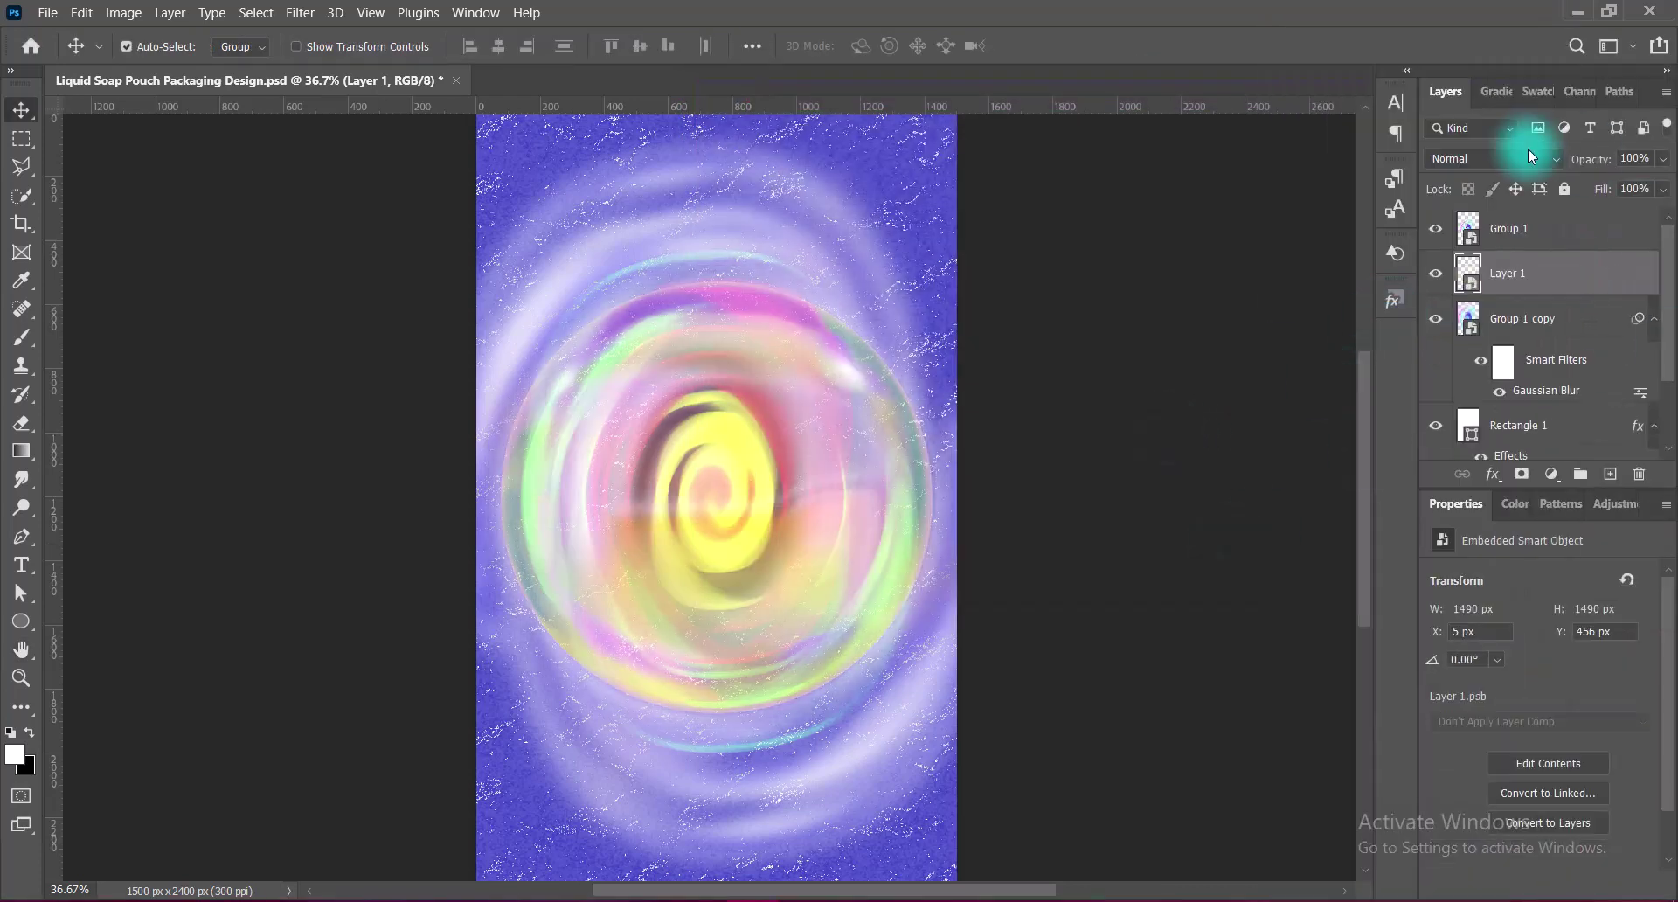
- Set the swirl layer's blend mode to Luminosity
click(1495, 158)
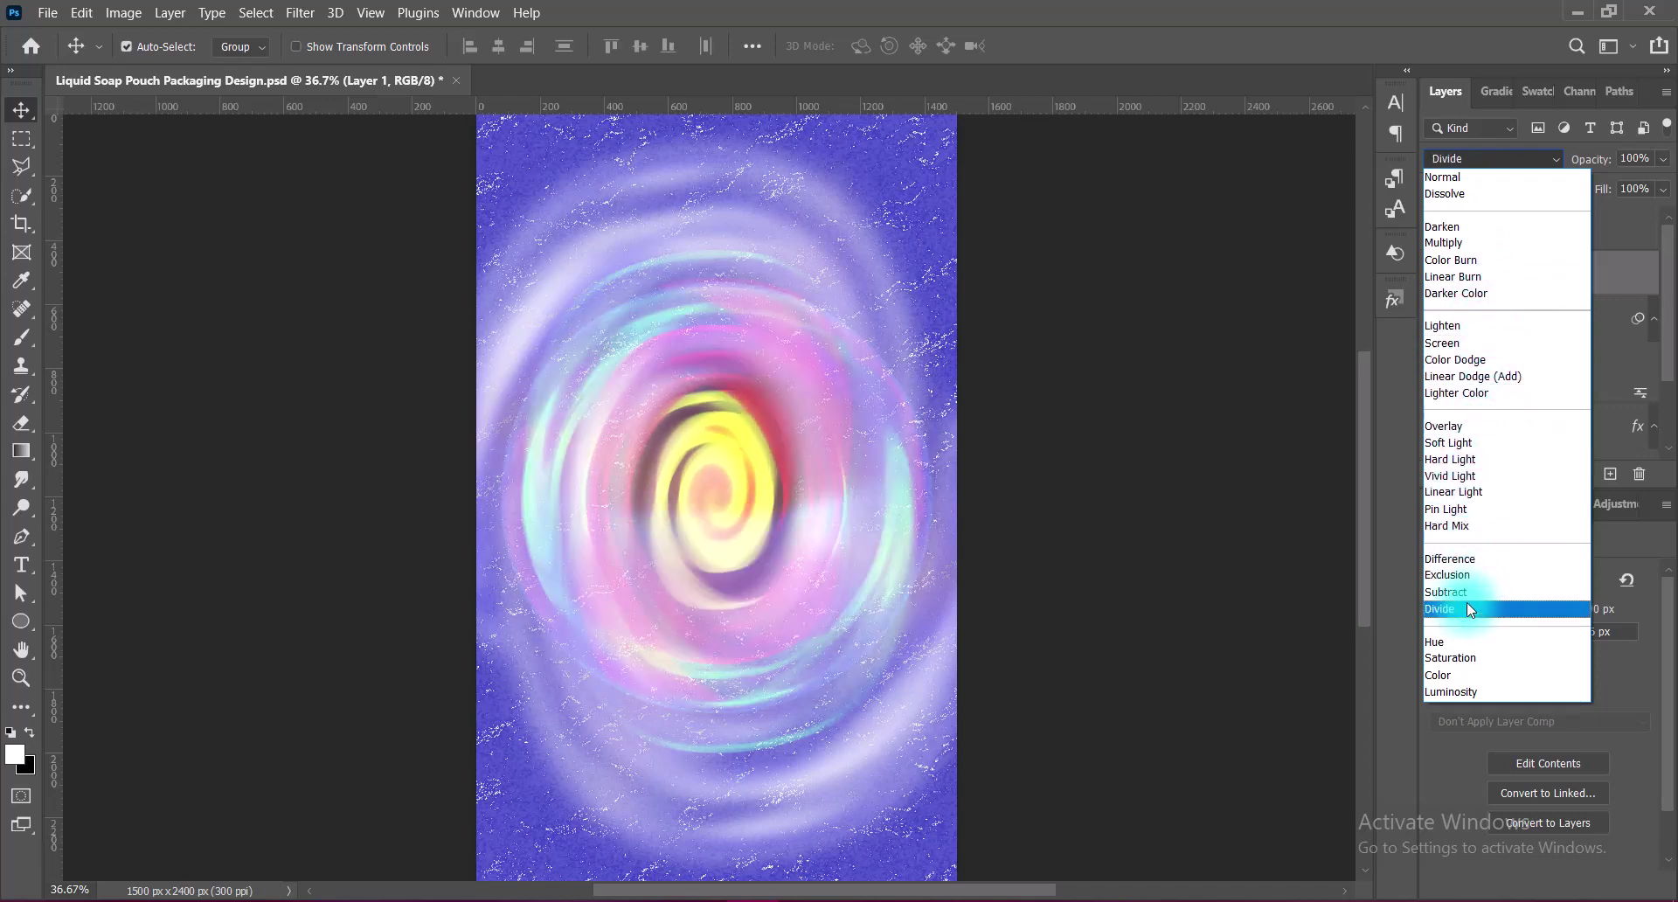
click(1455, 694)
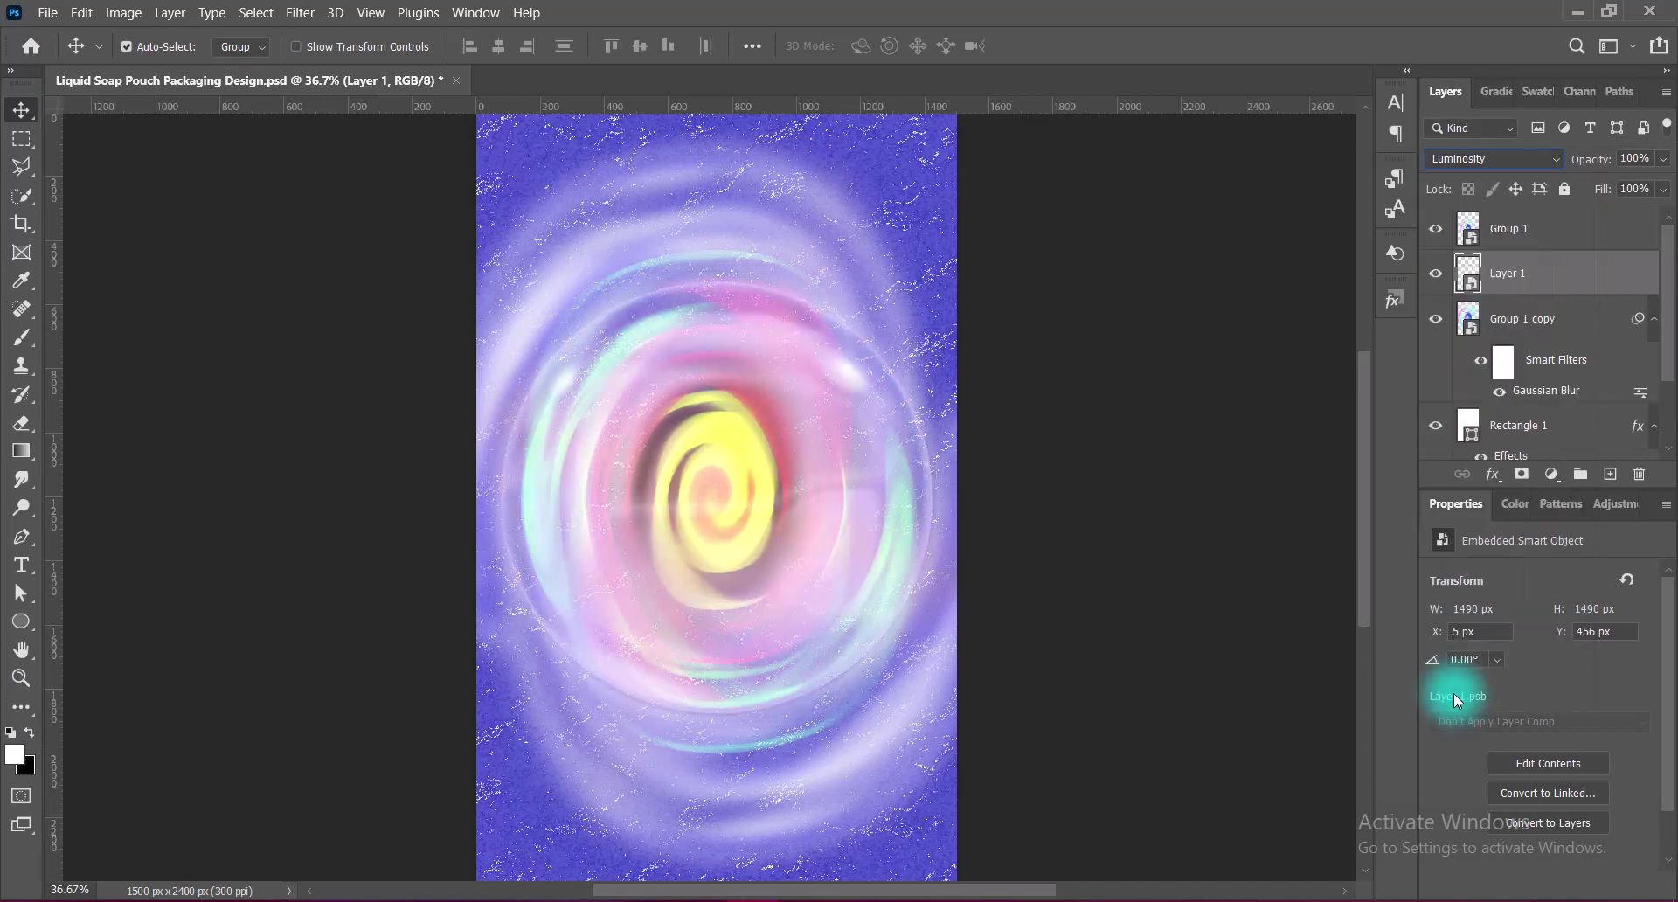
click(123, 12)
click(384, 56)
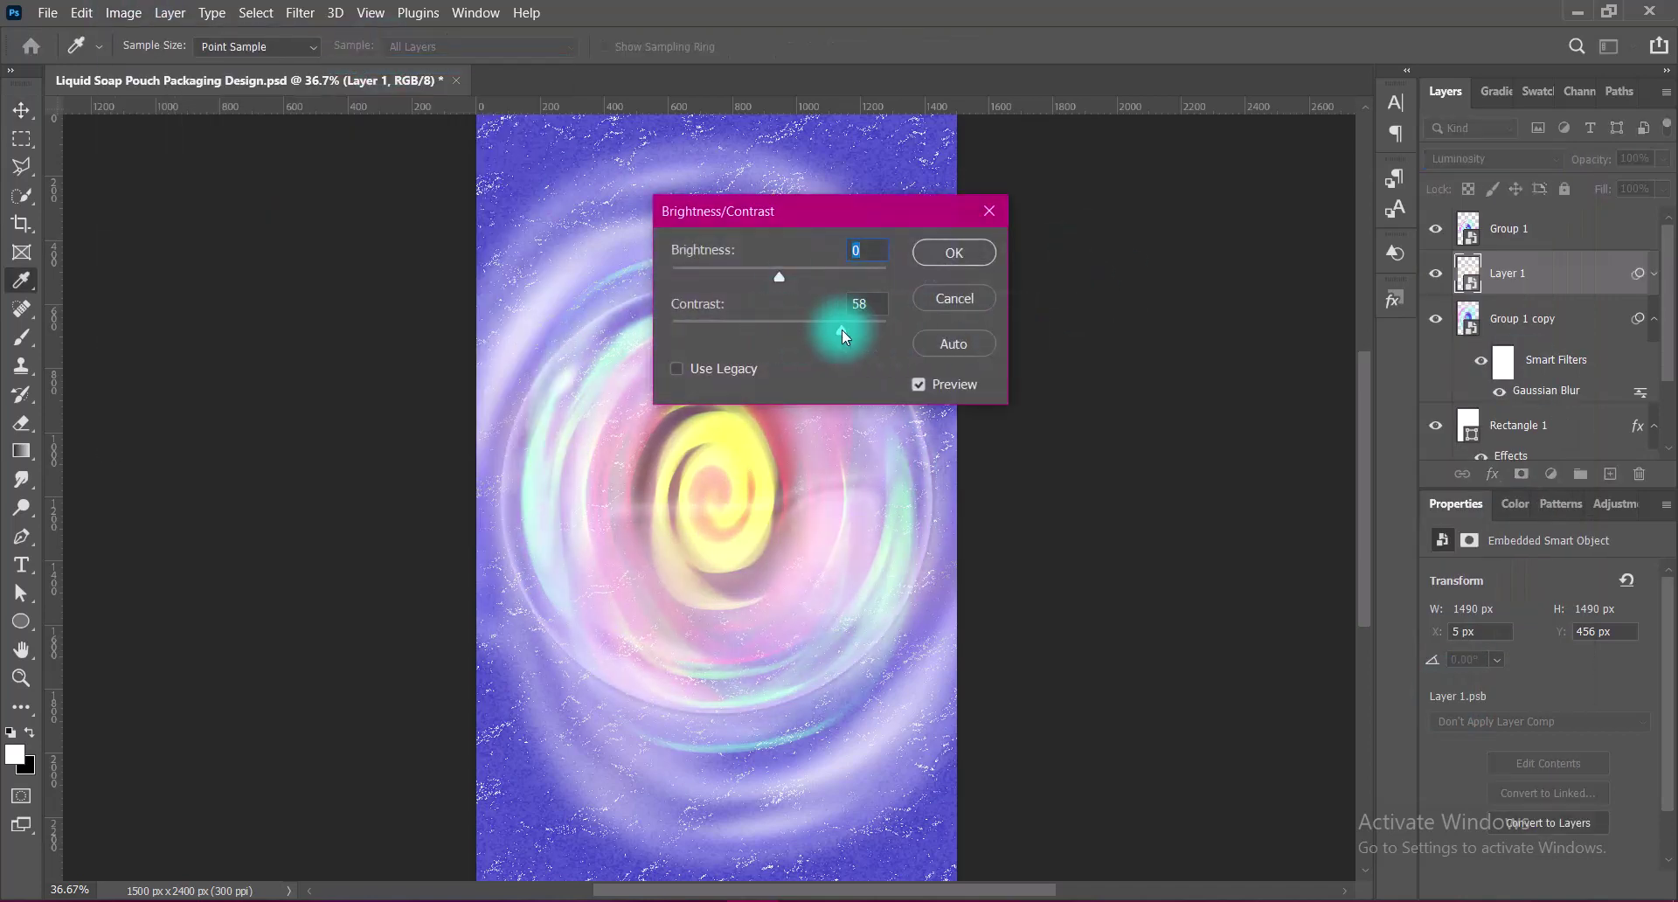
click(953, 298)
- Darken the swirl's midtones with a Curves filter, midpoint pulled to output 69
click(124, 12)
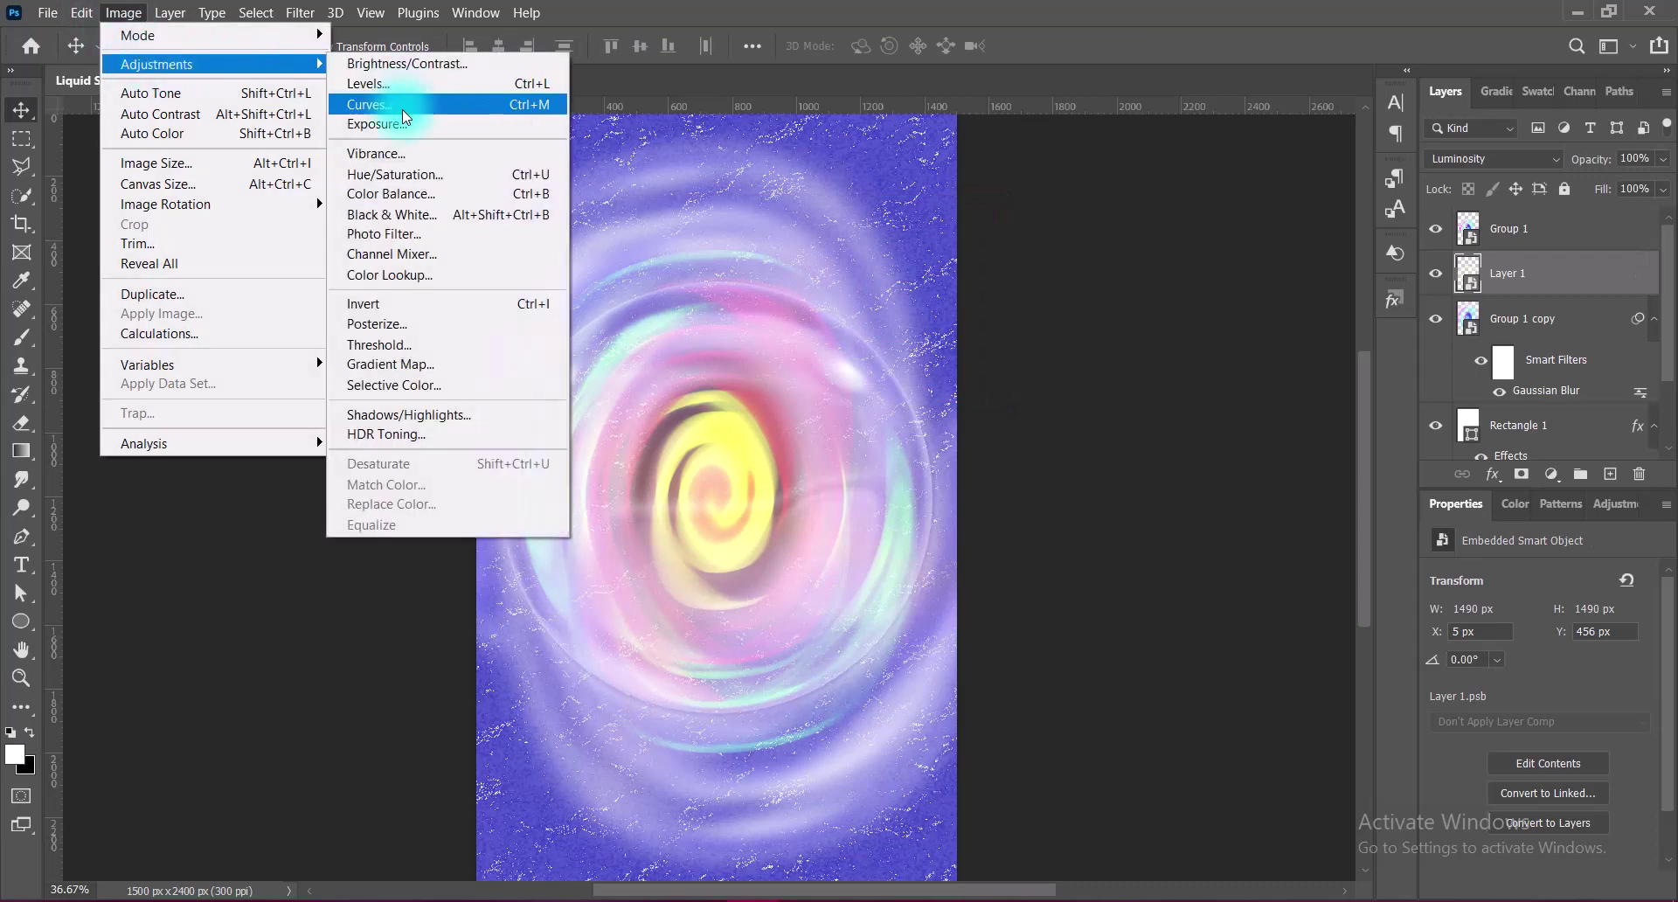
click(437, 102)
drag(1130, 353, 1130, 407)
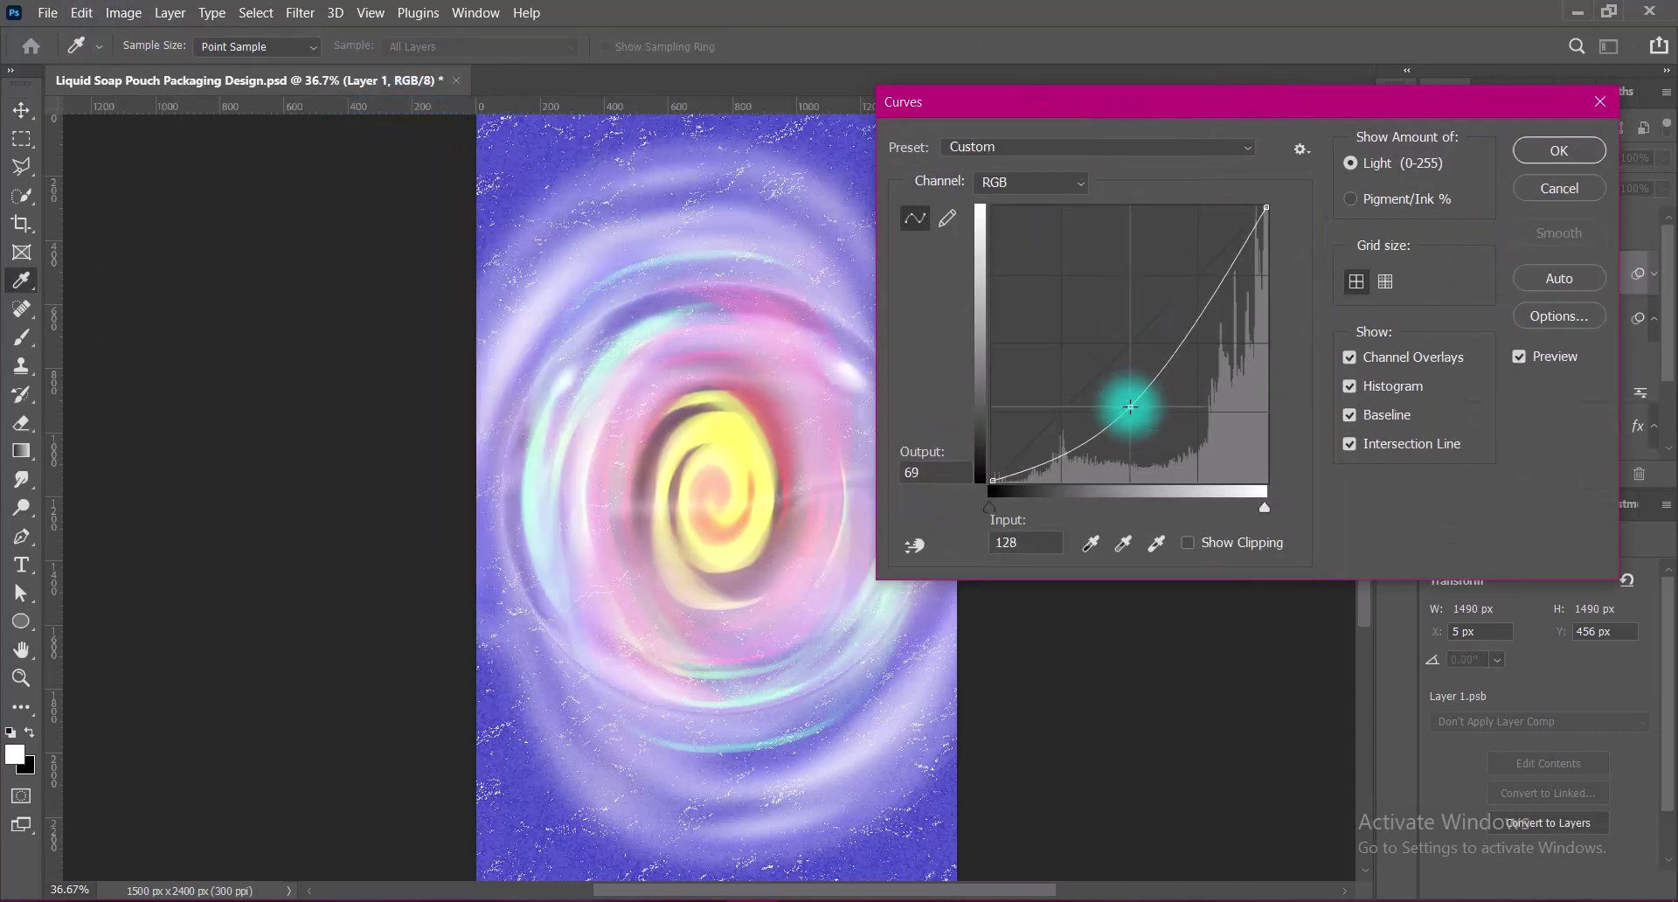
click(1548, 152)
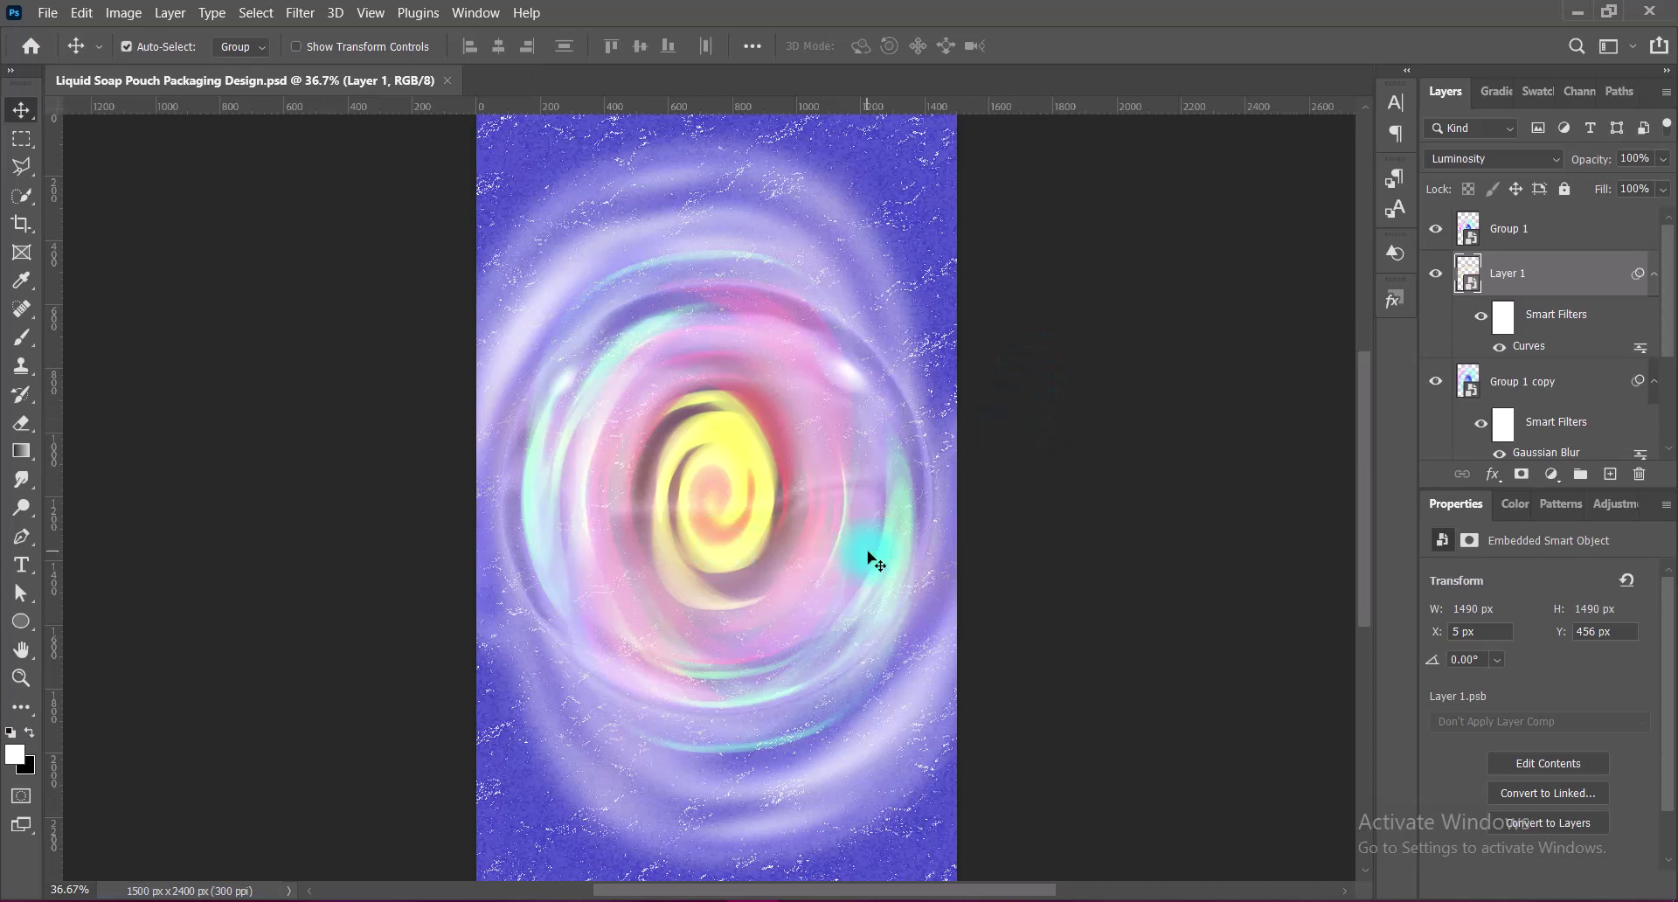
- Convert Layer 1 to a smart object and stretch it to about 116% height
right_click(1564, 273)
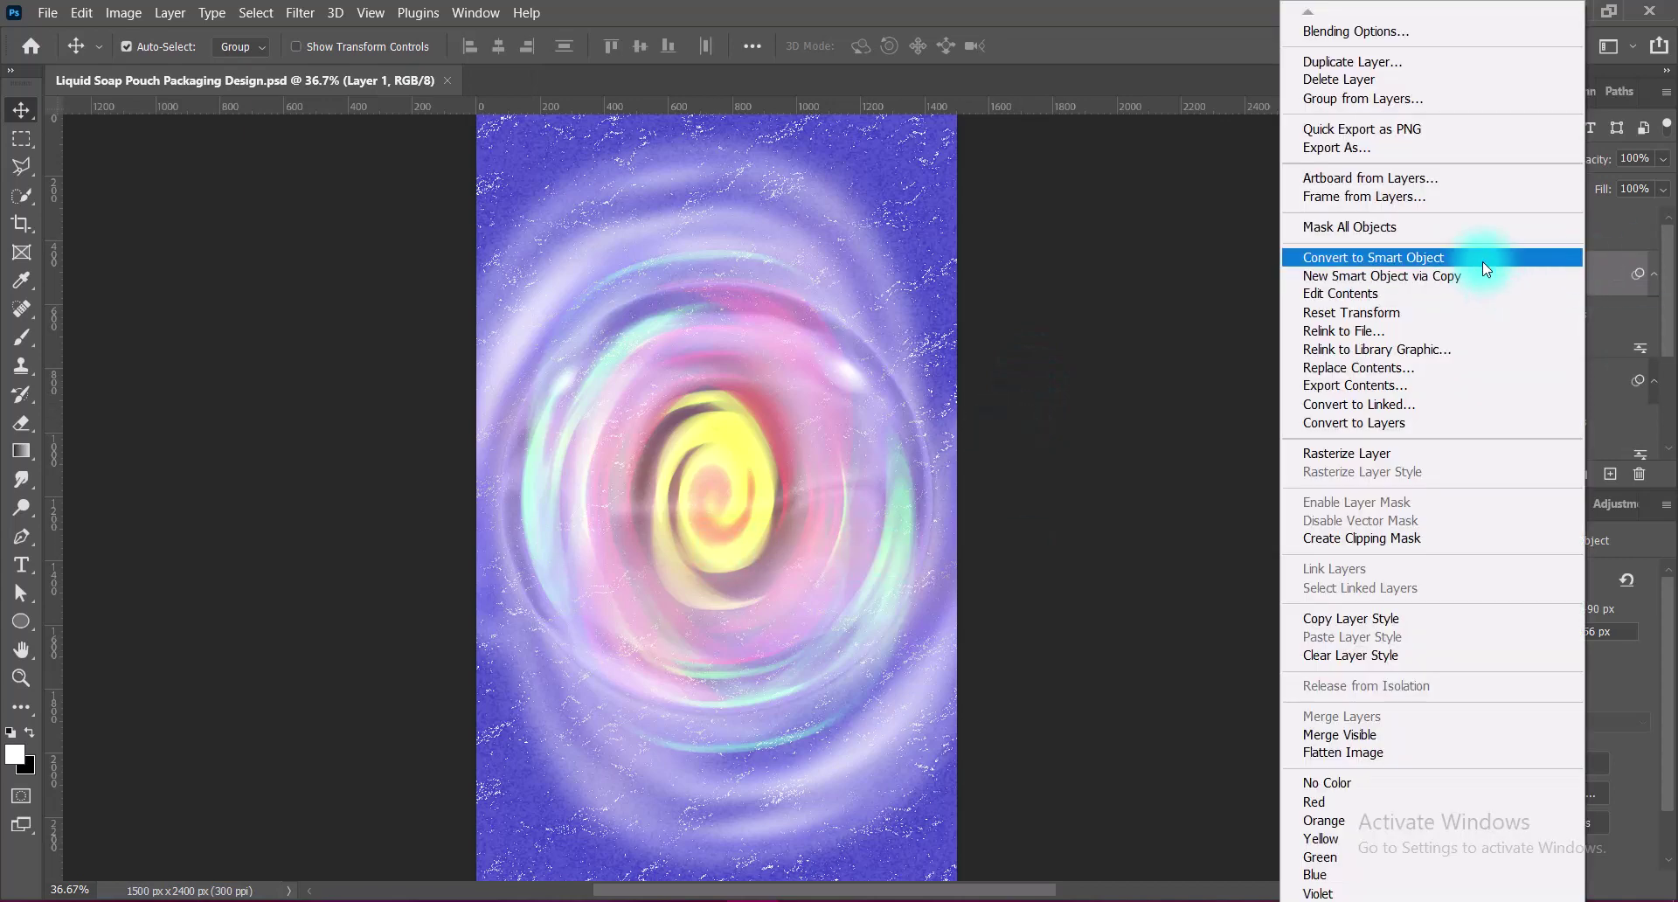
click(1482, 260)
drag(761, 453, 786, 435)
key(ctrl+t)
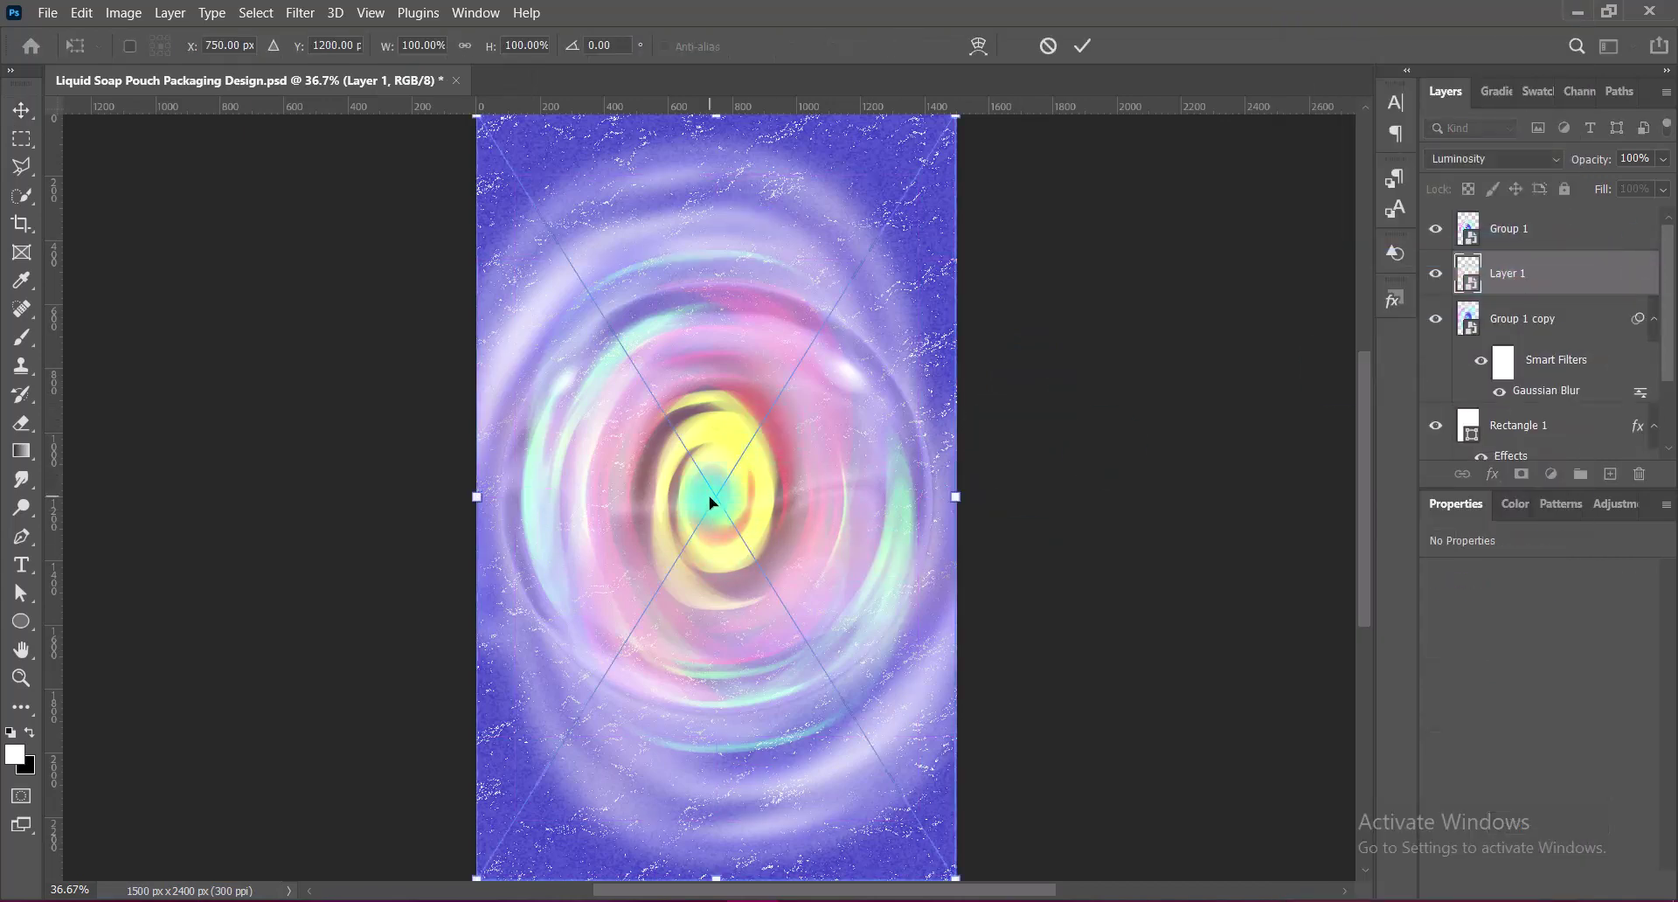
key(ctrl+minus)
drag(717, 845, 716, 879)
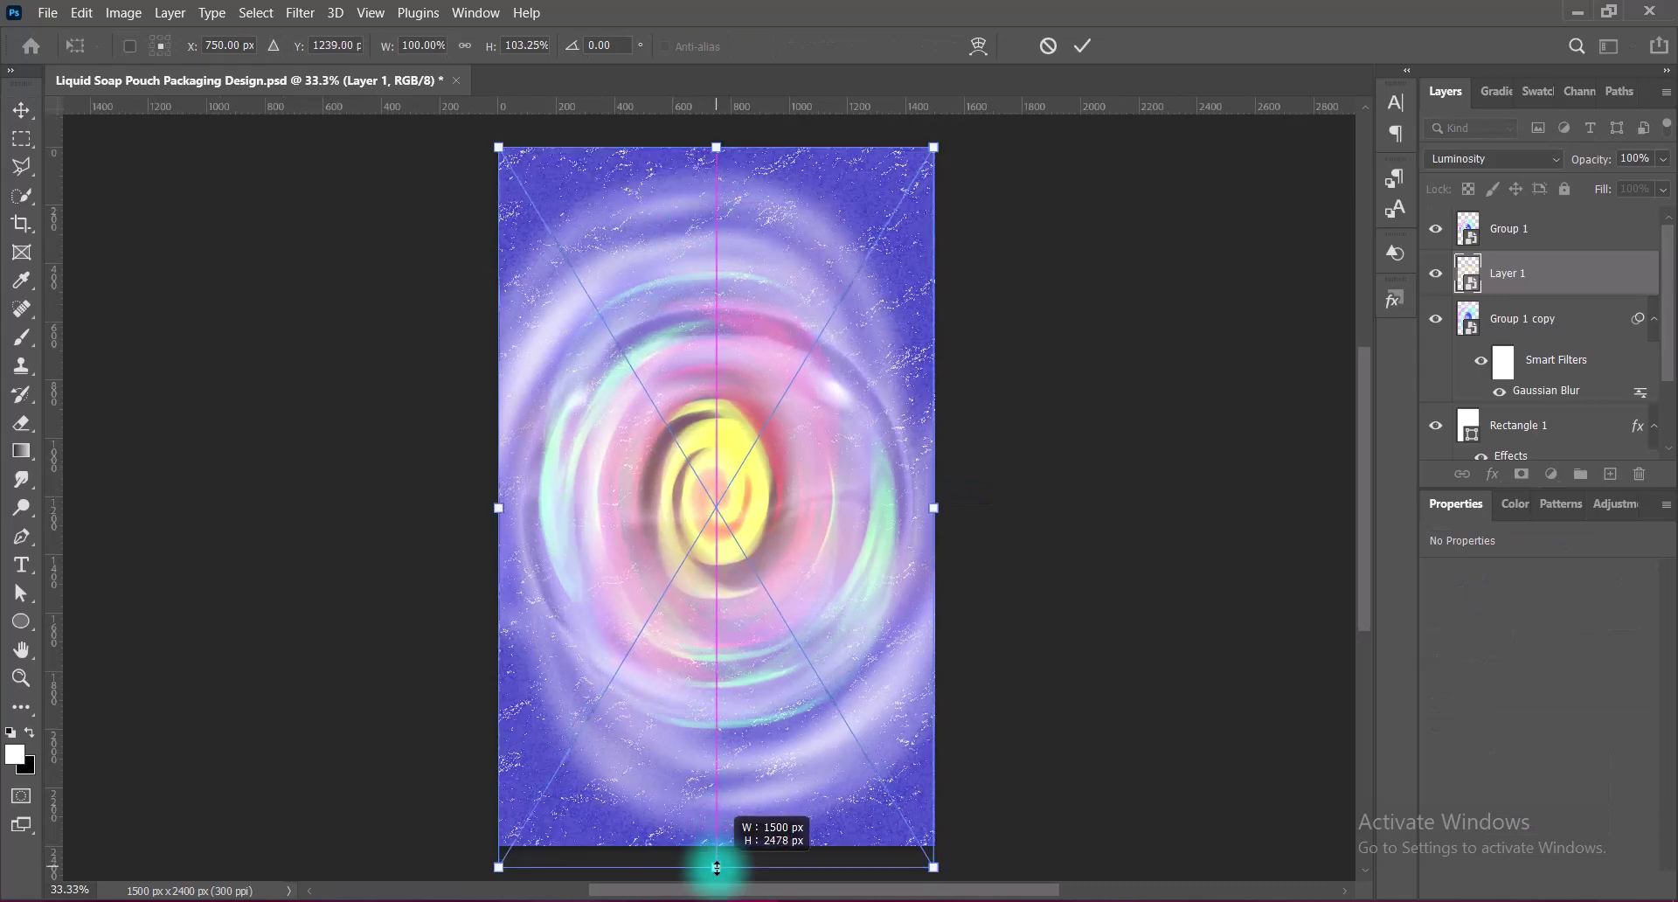
mouse_move(717, 147)
mouse_down()
mouse_move(717, 110)
mouse_move(723, 123)
mouse_up()
scroll(824, 505, down, 1)
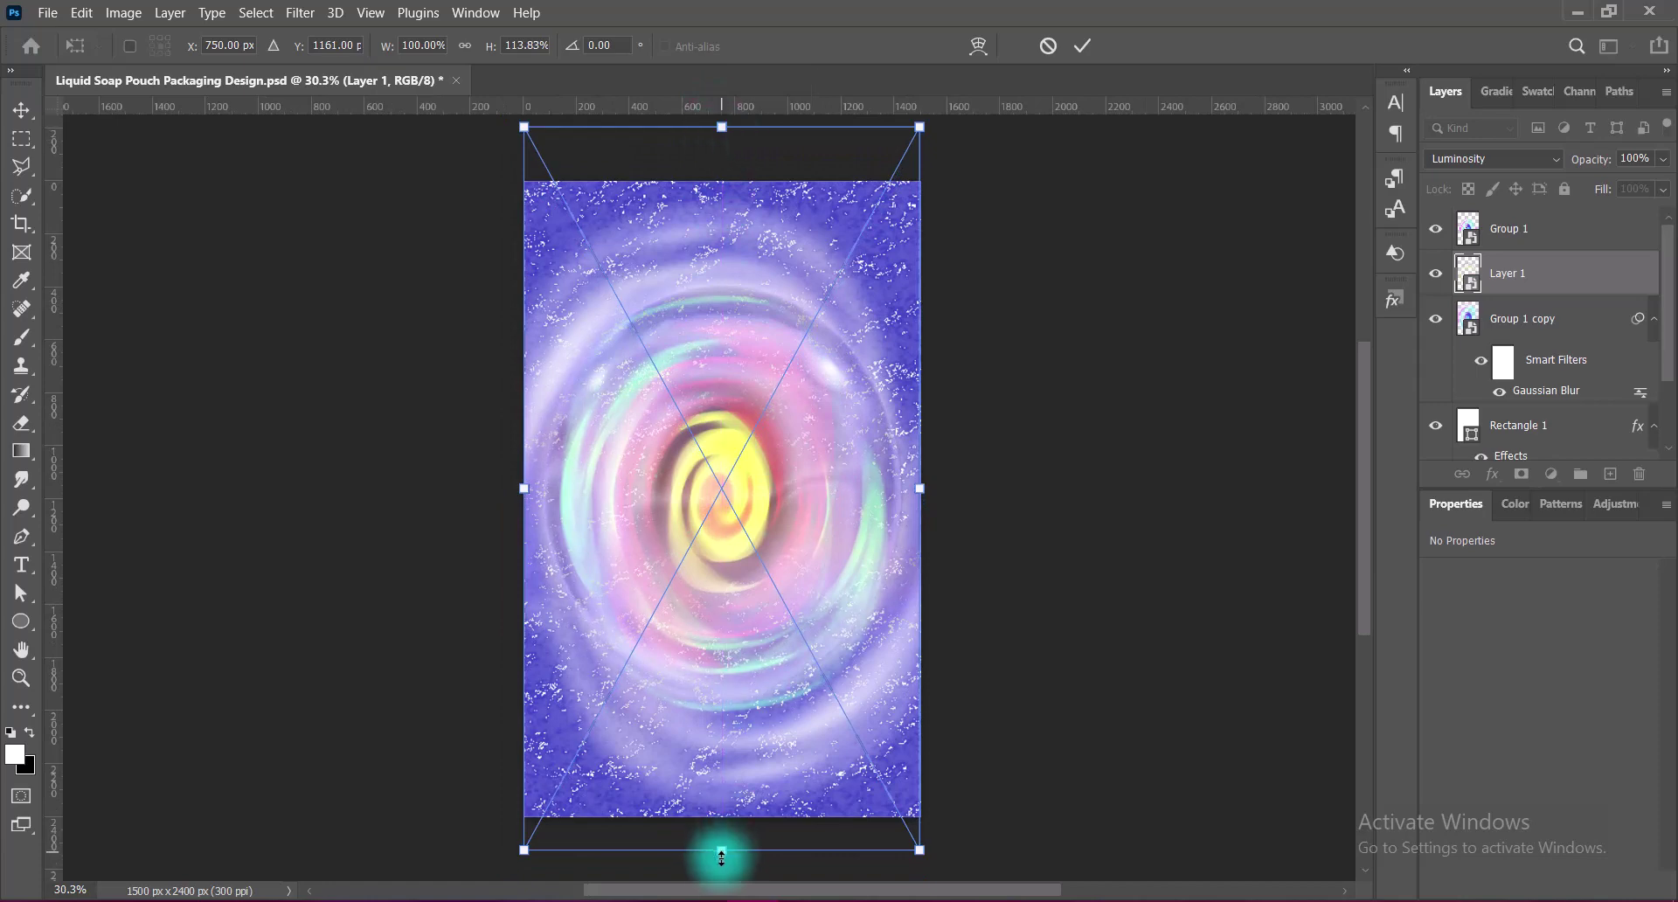
drag(722, 849, 722, 868)
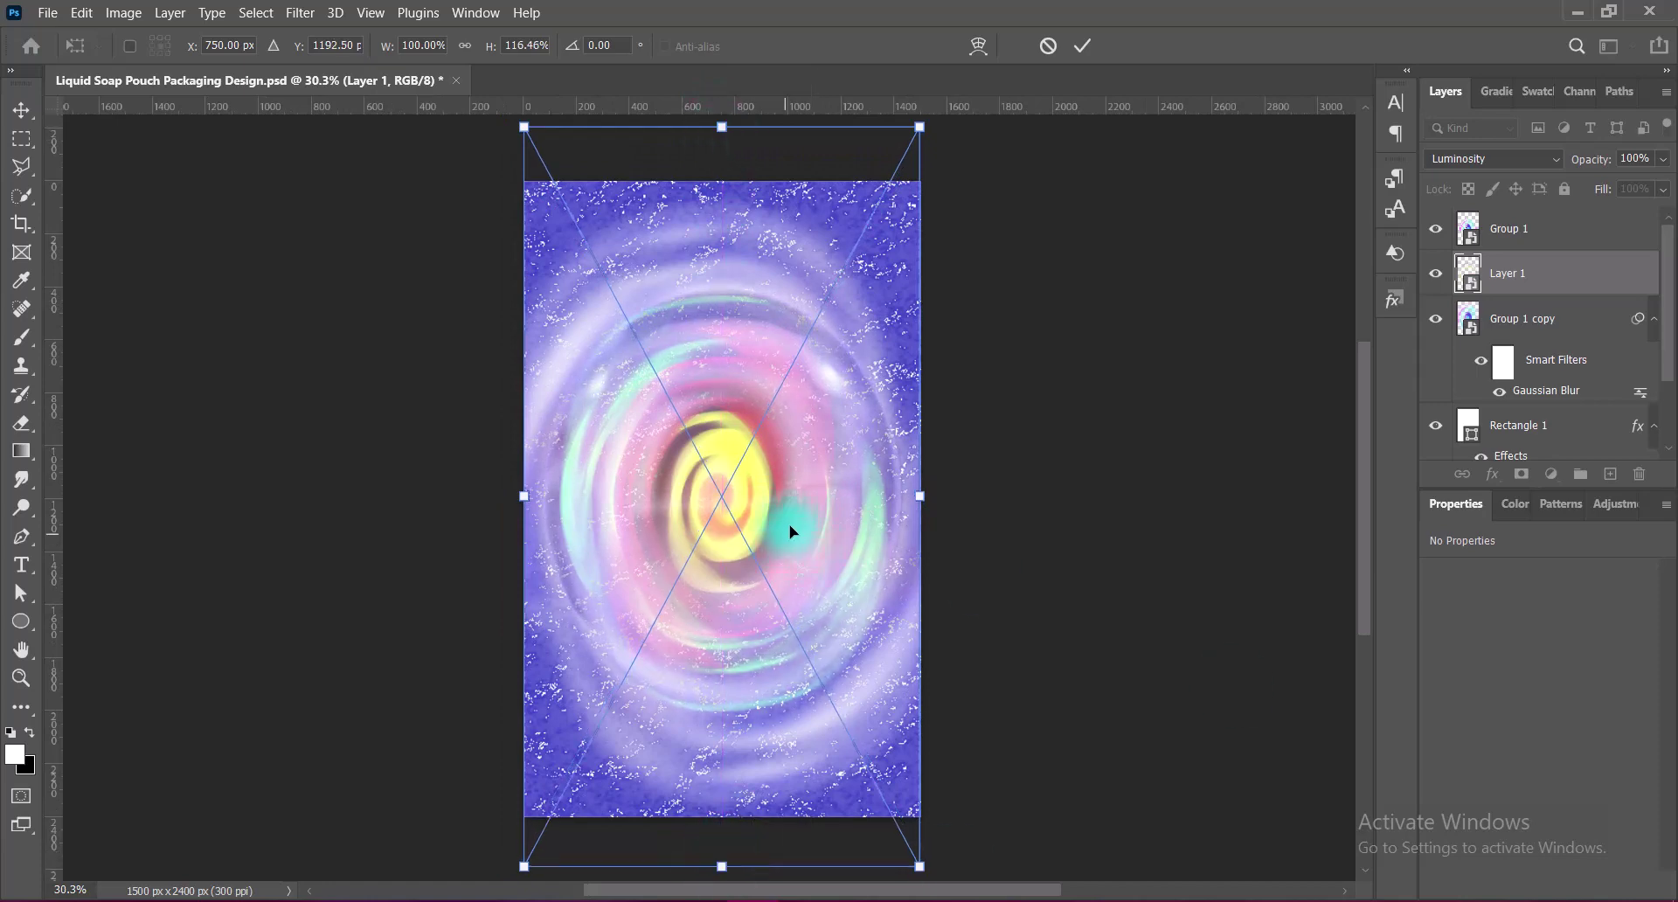
drag(791, 531, 791, 533)
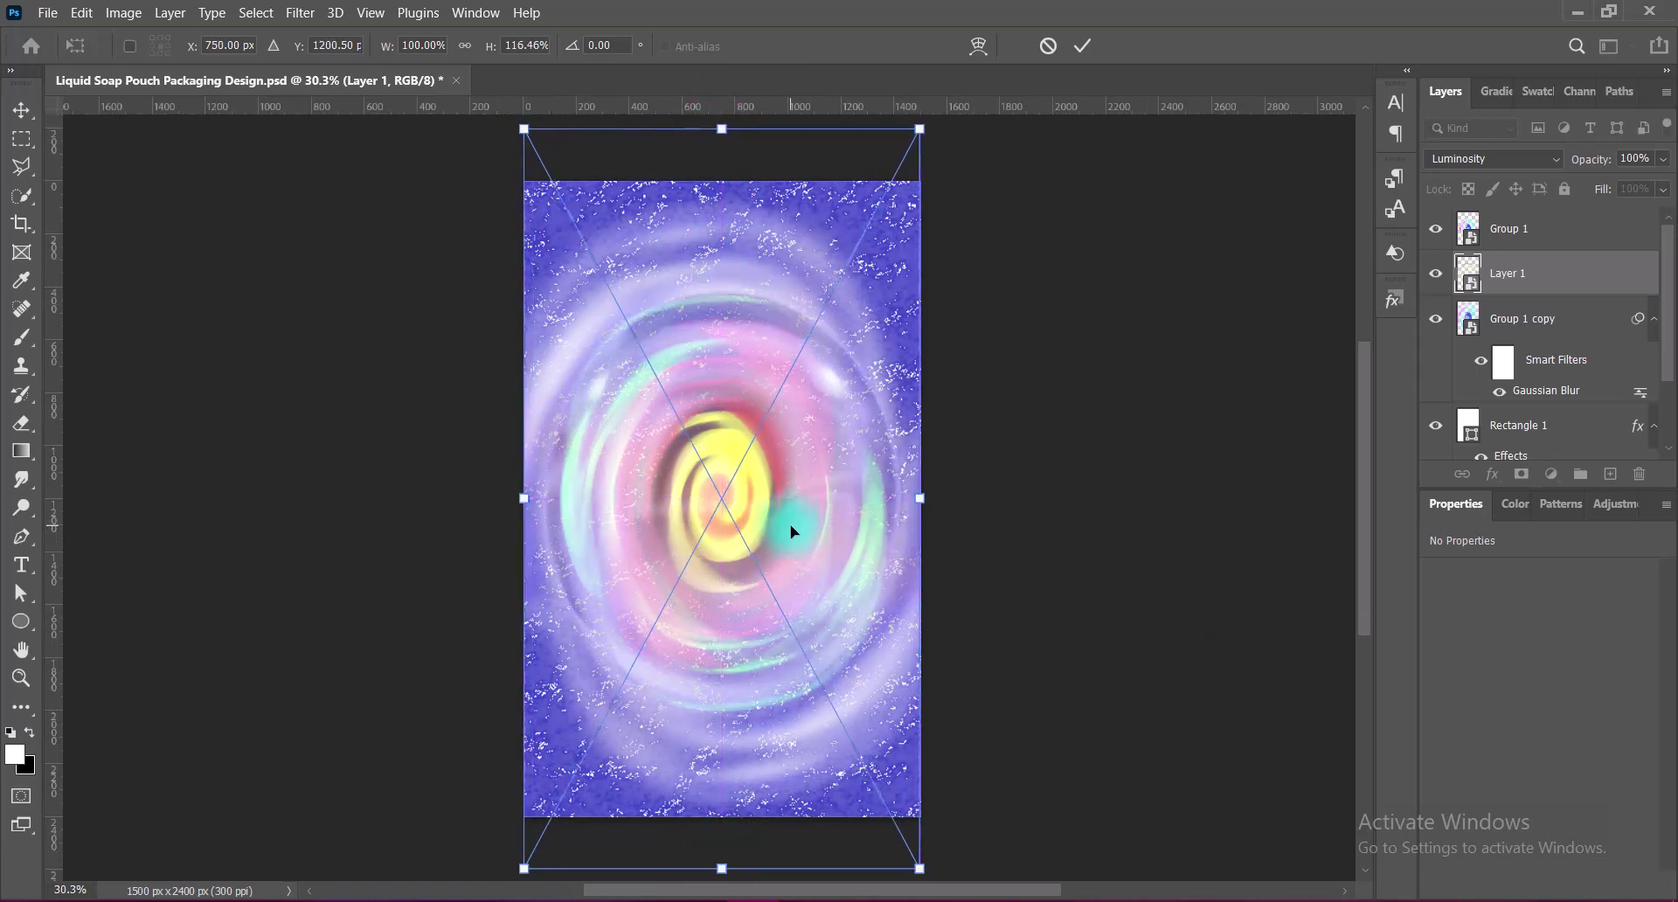
key(Return)
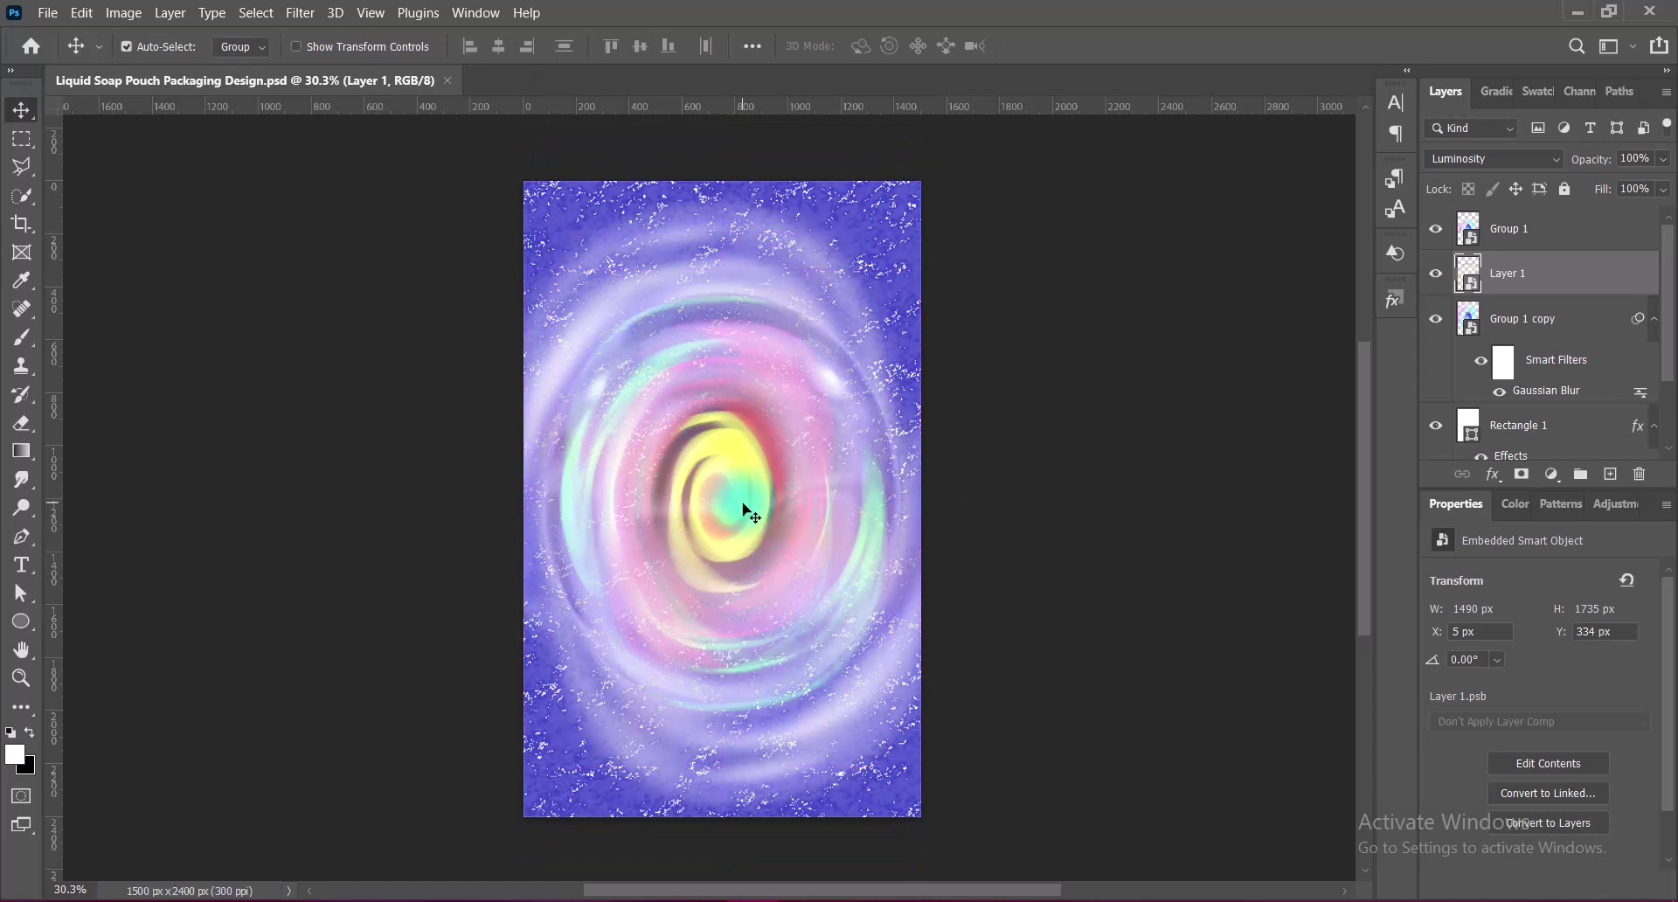
- Paste the small bubbles in as new Layer 2 above the swirl
scroll(744, 509, up, 1)
scroll(744, 509, up, 1)
scroll(744, 508, down, 1)
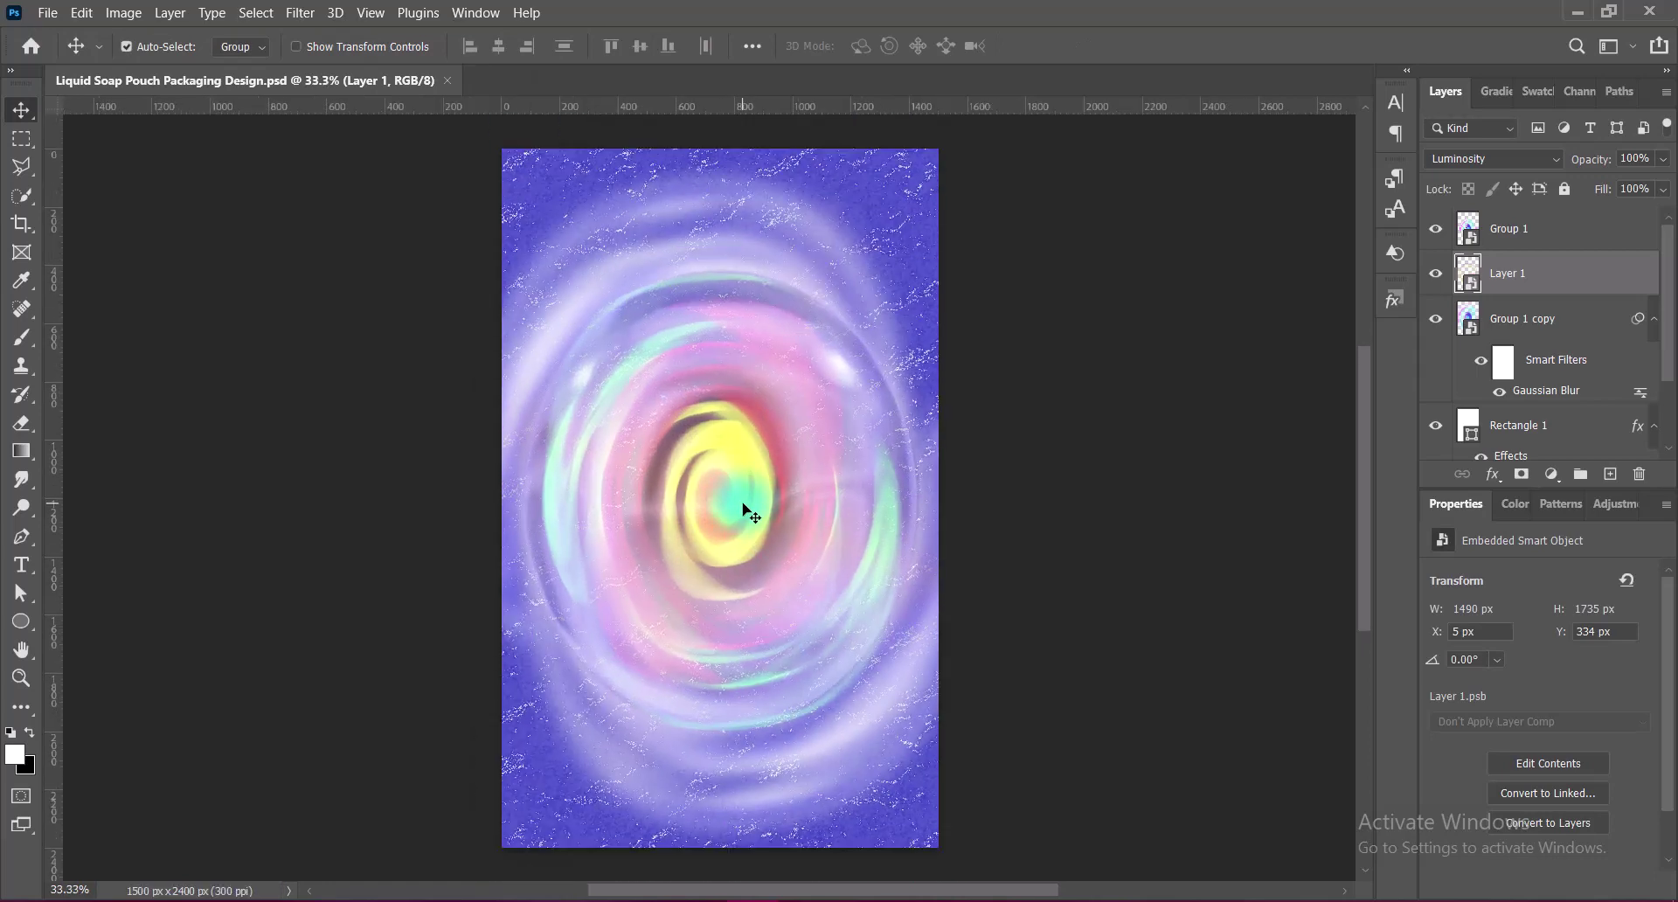
scroll(744, 507, up, 1)
scroll(744, 507, down, 1)
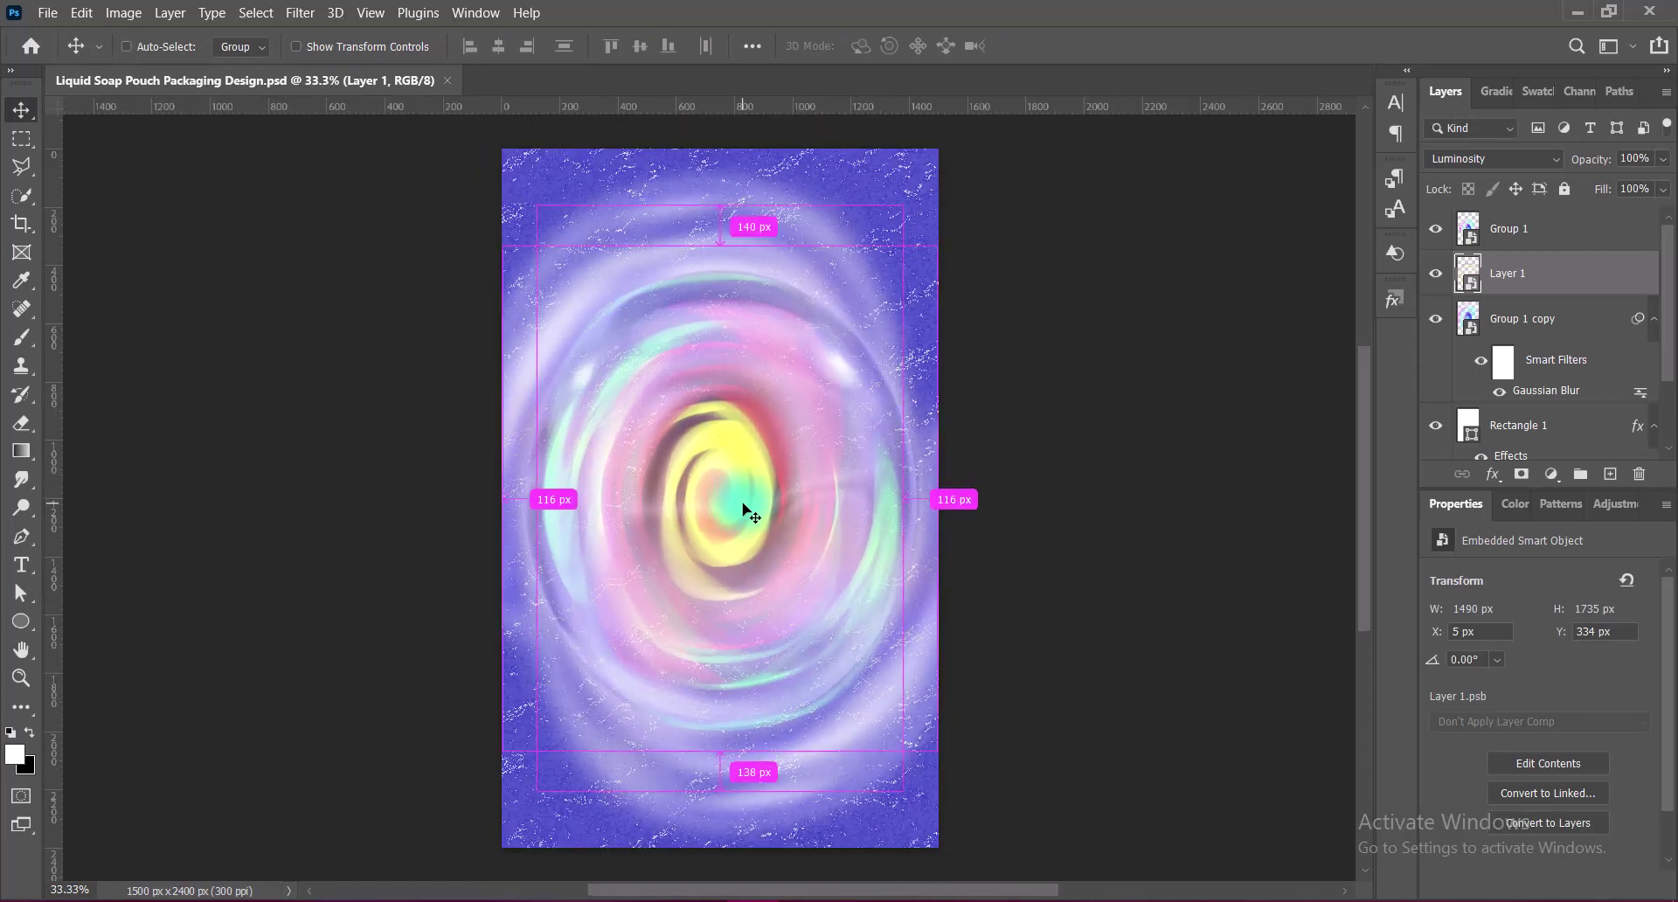
key(ctrl+v)
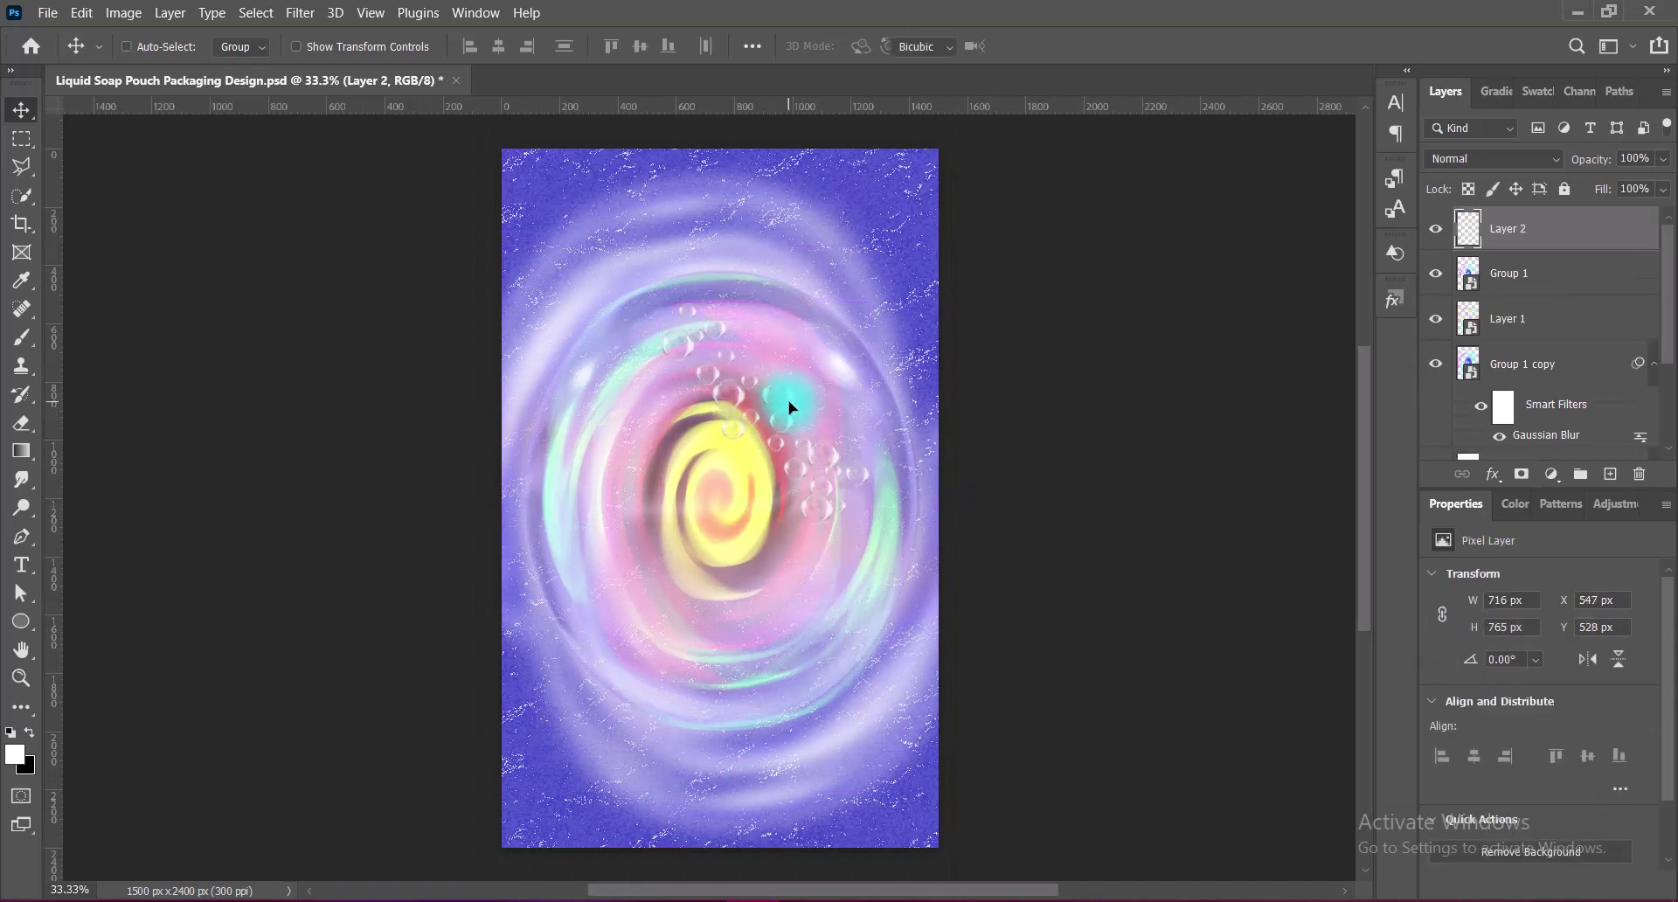
- Flip the bubbles horizontally, enlarge to about 212% and rotate them into the top-left
key(ctrl+t)
right_click(789, 407)
click(890, 832)
drag(766, 524, 767, 674)
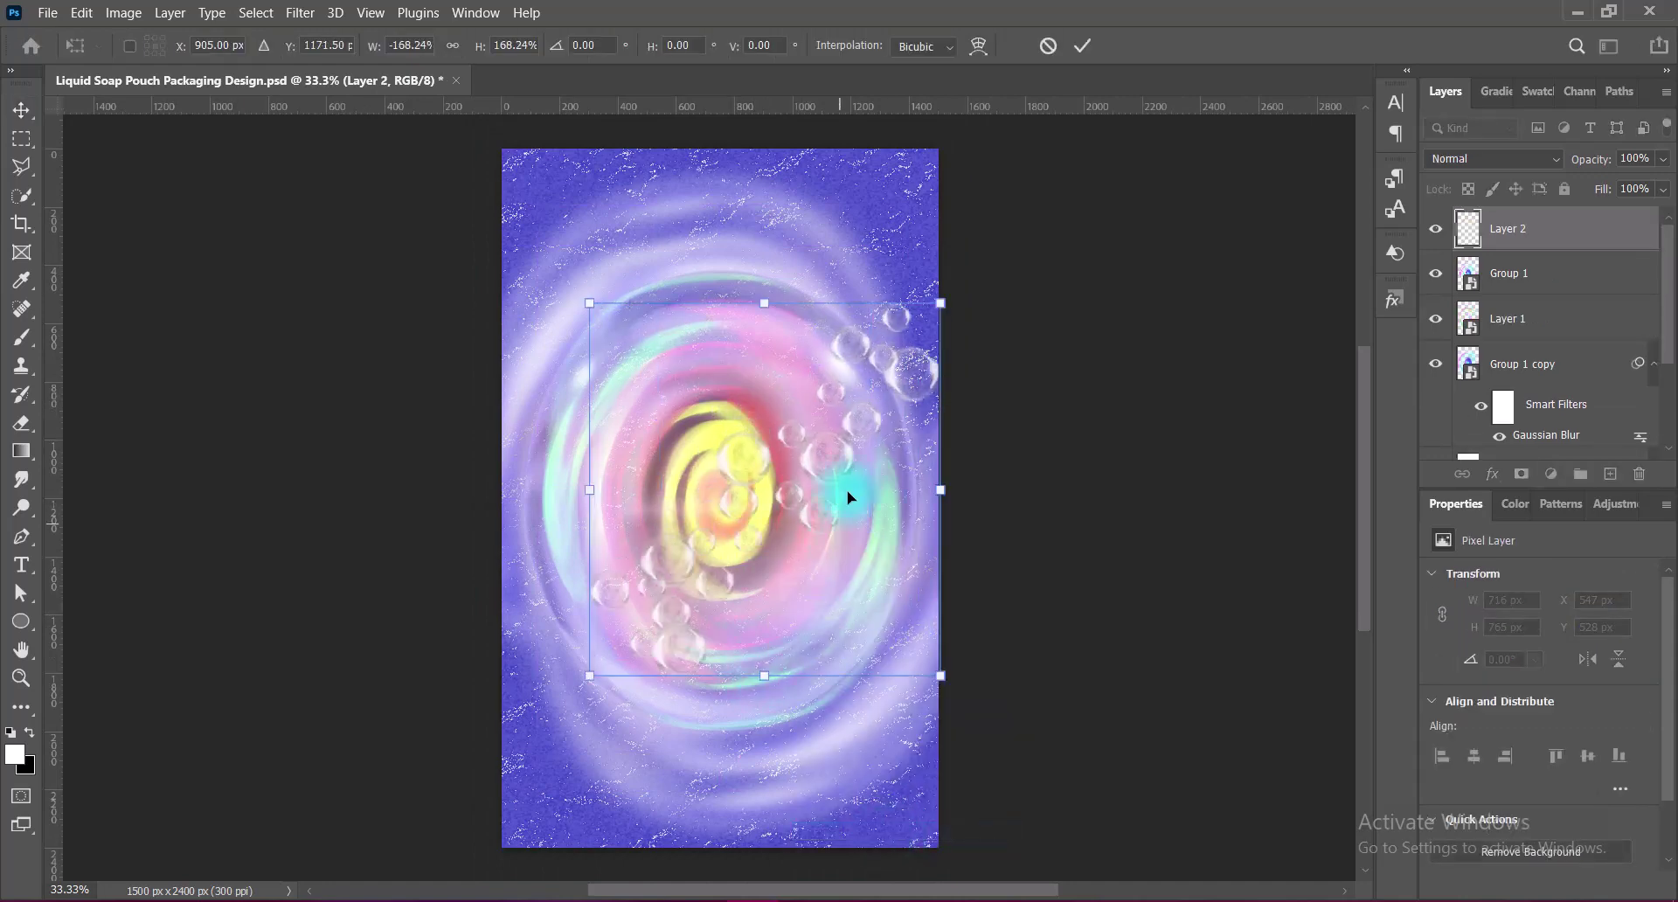
mouse_move(868, 448)
mouse_down()
mouse_move(743, 268)
mouse_move(917, 266)
mouse_up()
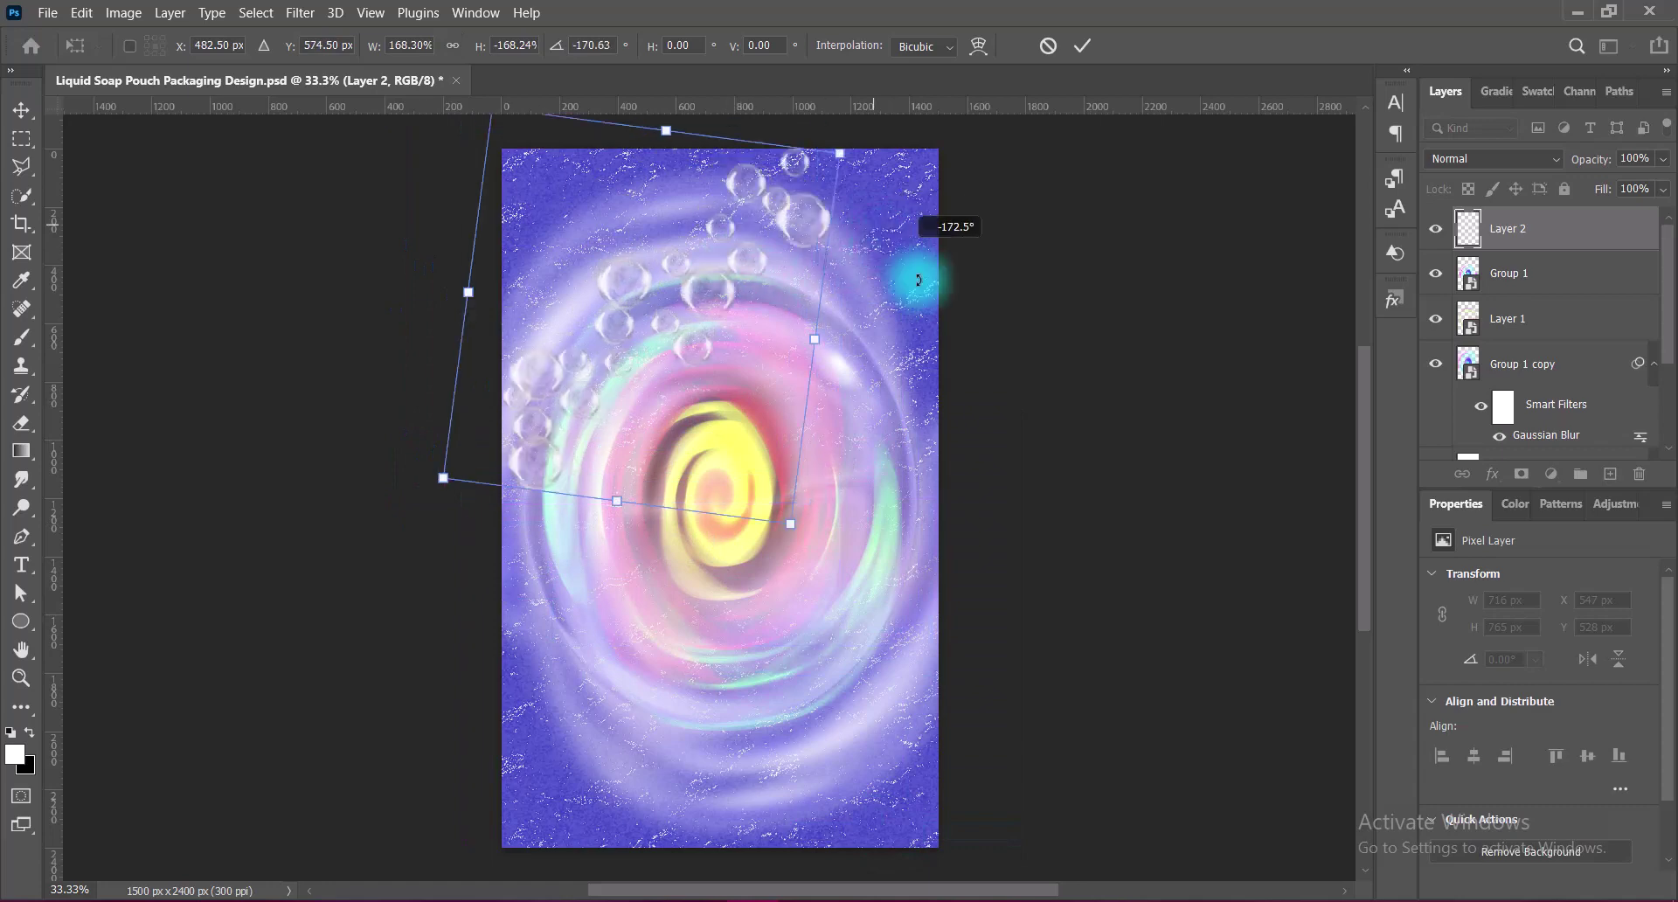
mouse_move(761, 372)
mouse_down()
mouse_move(688, 234)
mouse_move(663, 429)
mouse_up()
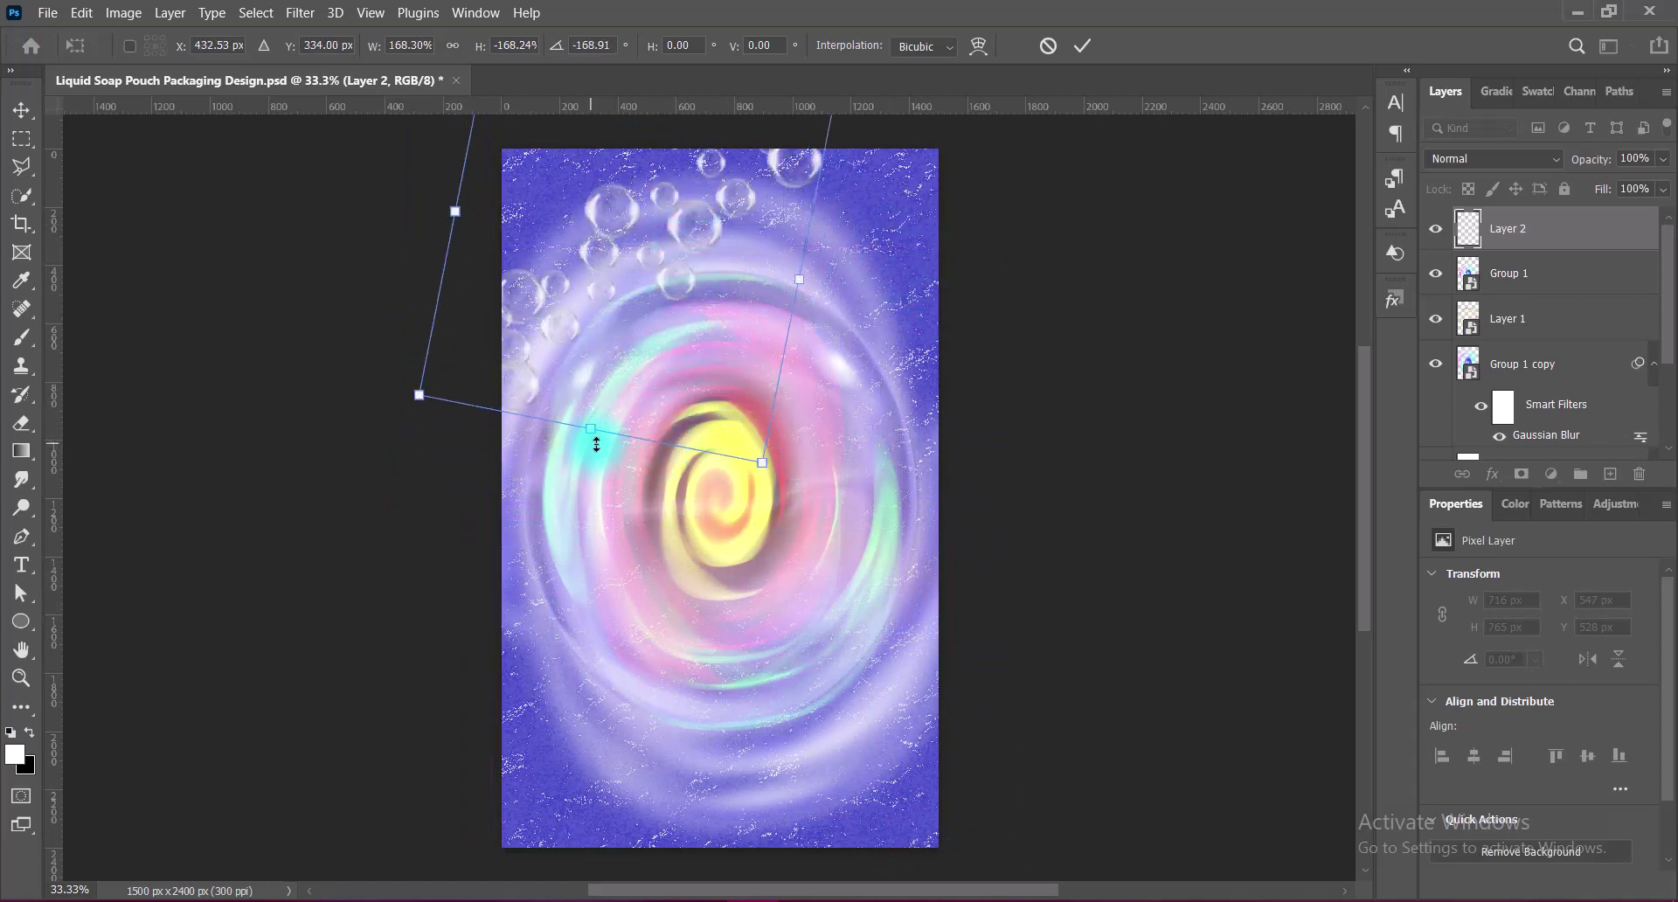
mouse_move(596, 444)
mouse_down()
mouse_move(939, 265)
mouse_move(936, 225)
mouse_up()
mouse_move(778, 216)
mouse_down()
mouse_move(737, 201)
mouse_move(753, 212)
mouse_up()
drag(414, 481, 443, 462)
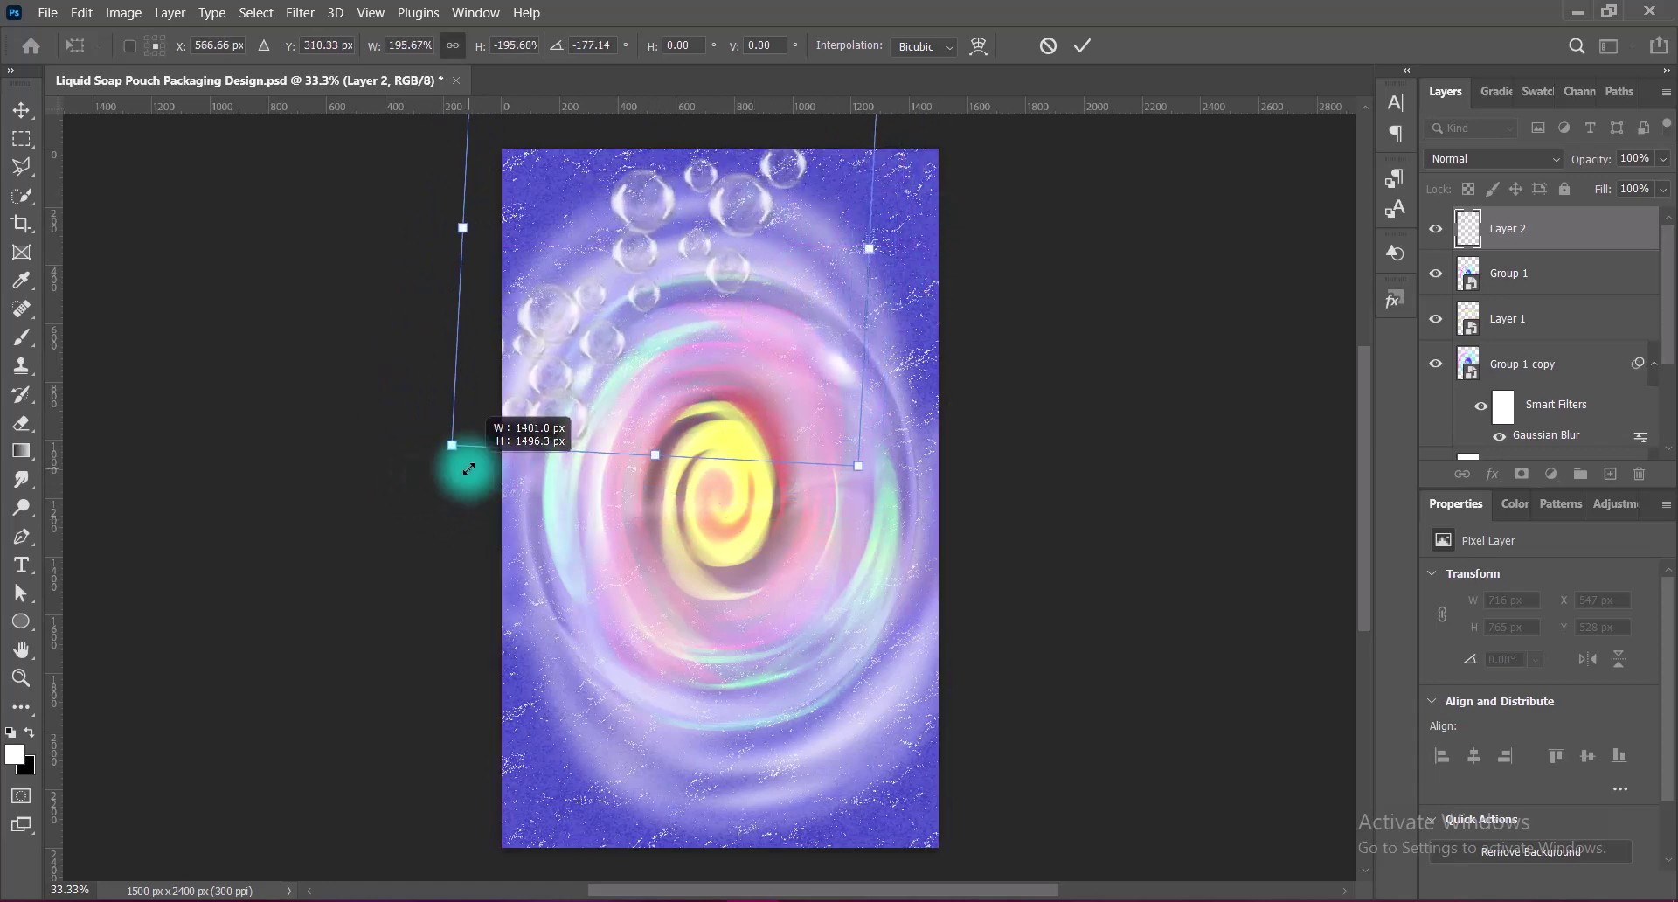
drag(768, 223, 749, 187)
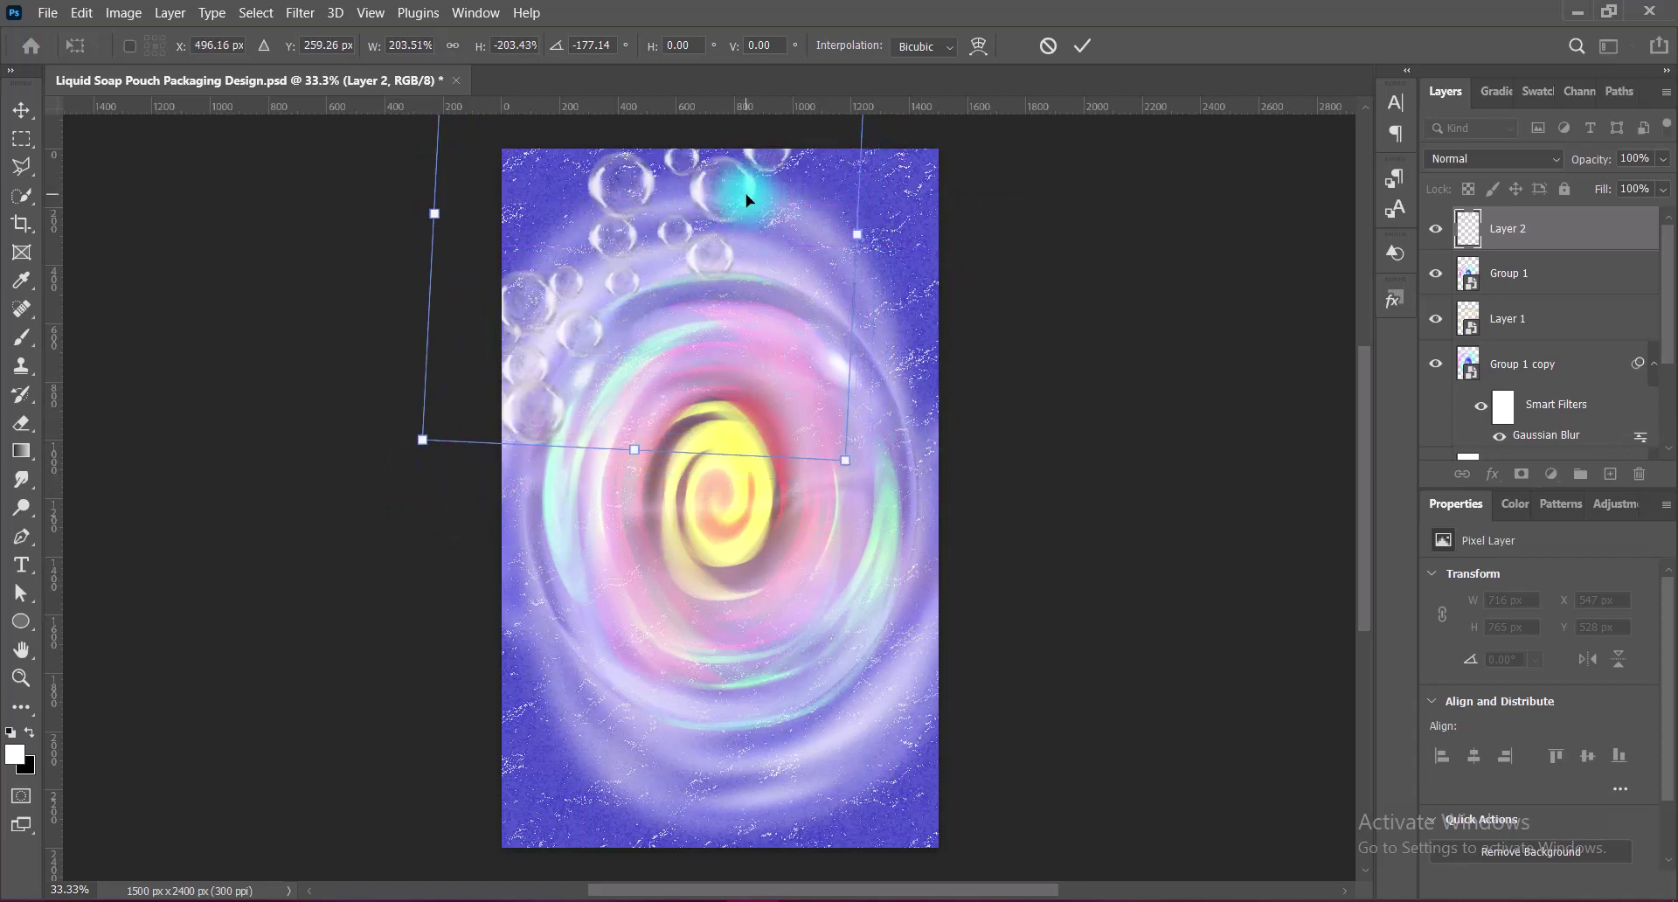
key(Return)
- Apply Vibrance and Brightness/Contrast with contrast 100 to the bubbles
click(124, 13)
mouse_move(404, 67)
click(376, 153)
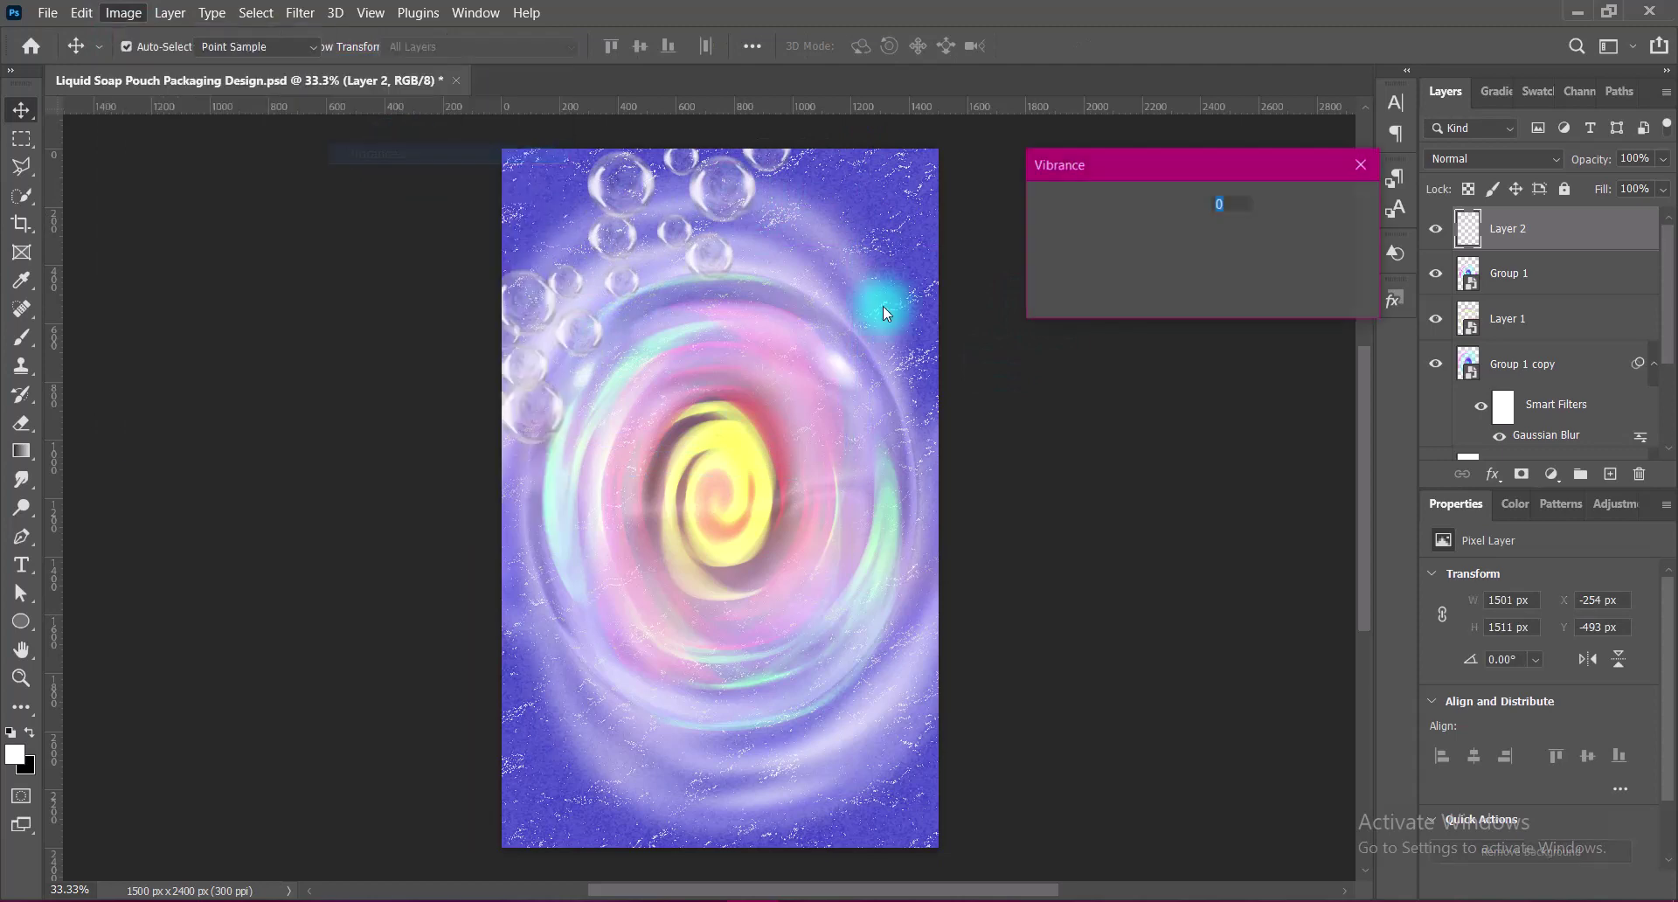
click(1328, 206)
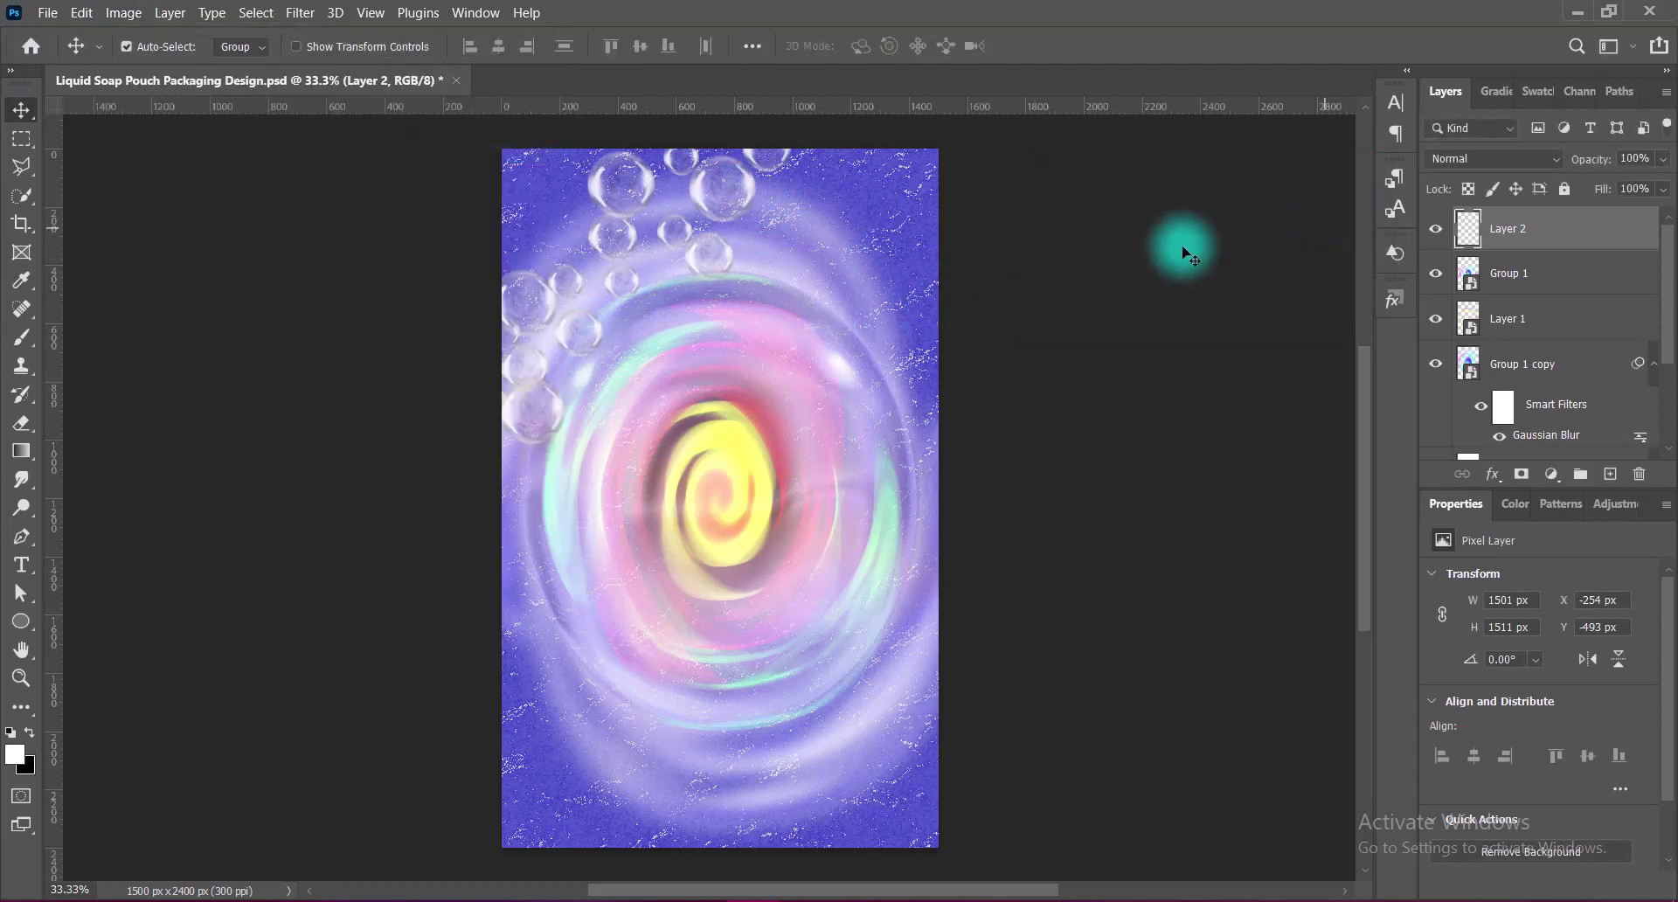
click(123, 13)
click(376, 63)
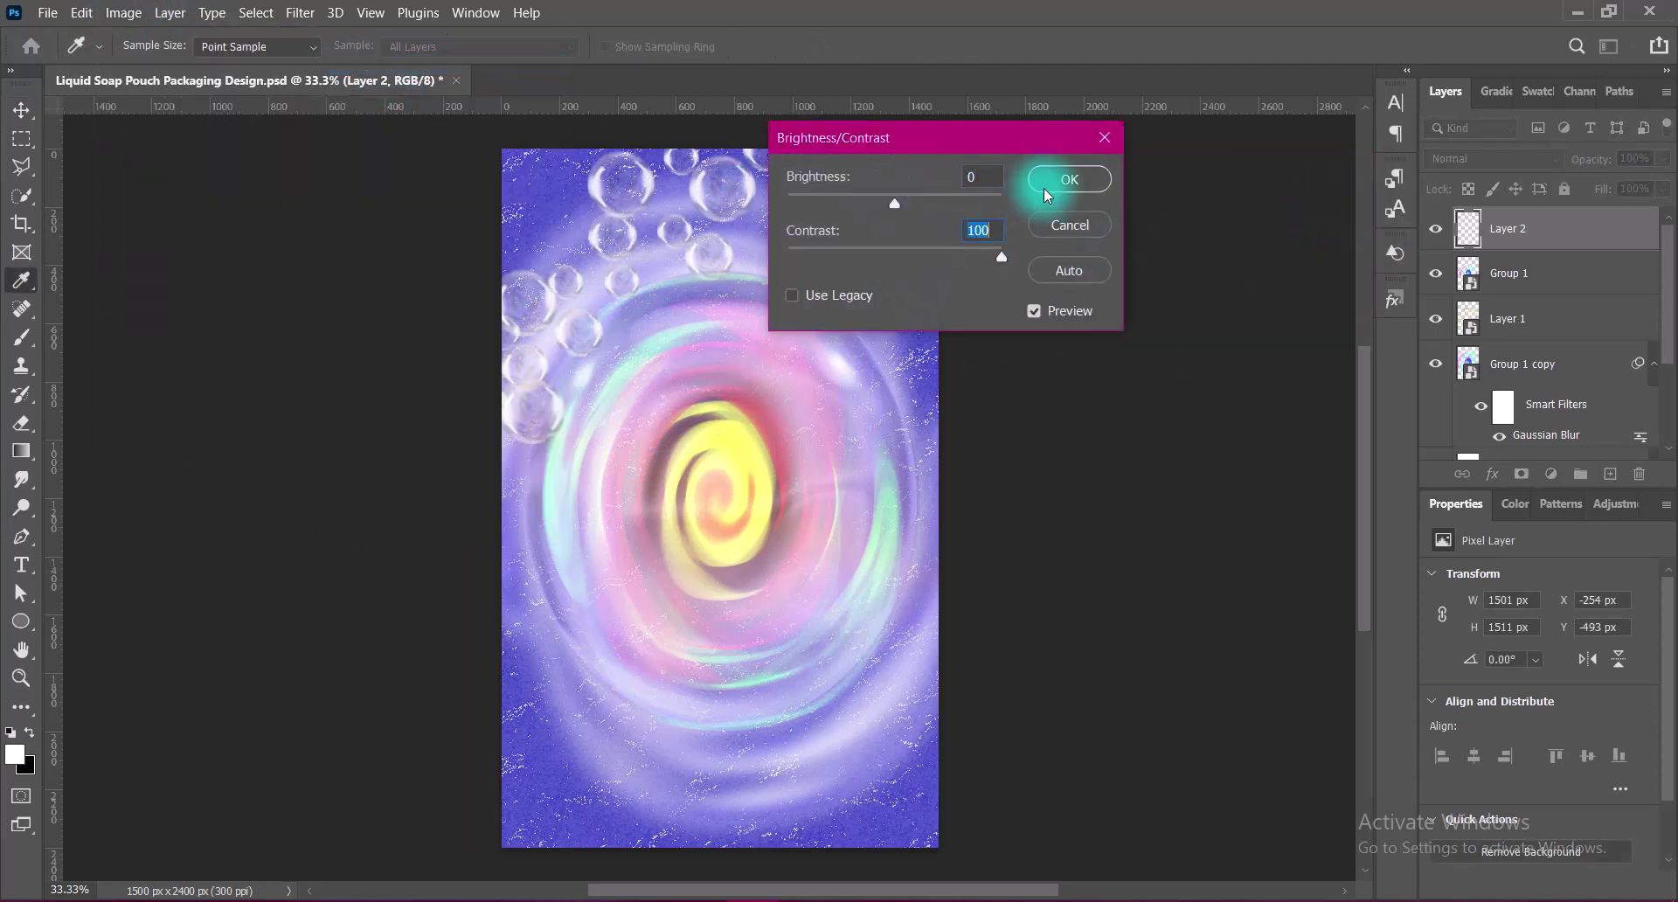
click(1070, 179)
- Apply a Hue/Saturation preset and a darkening Curves adjustment to the bubbles
click(123, 12)
click(376, 278)
click(1224, 168)
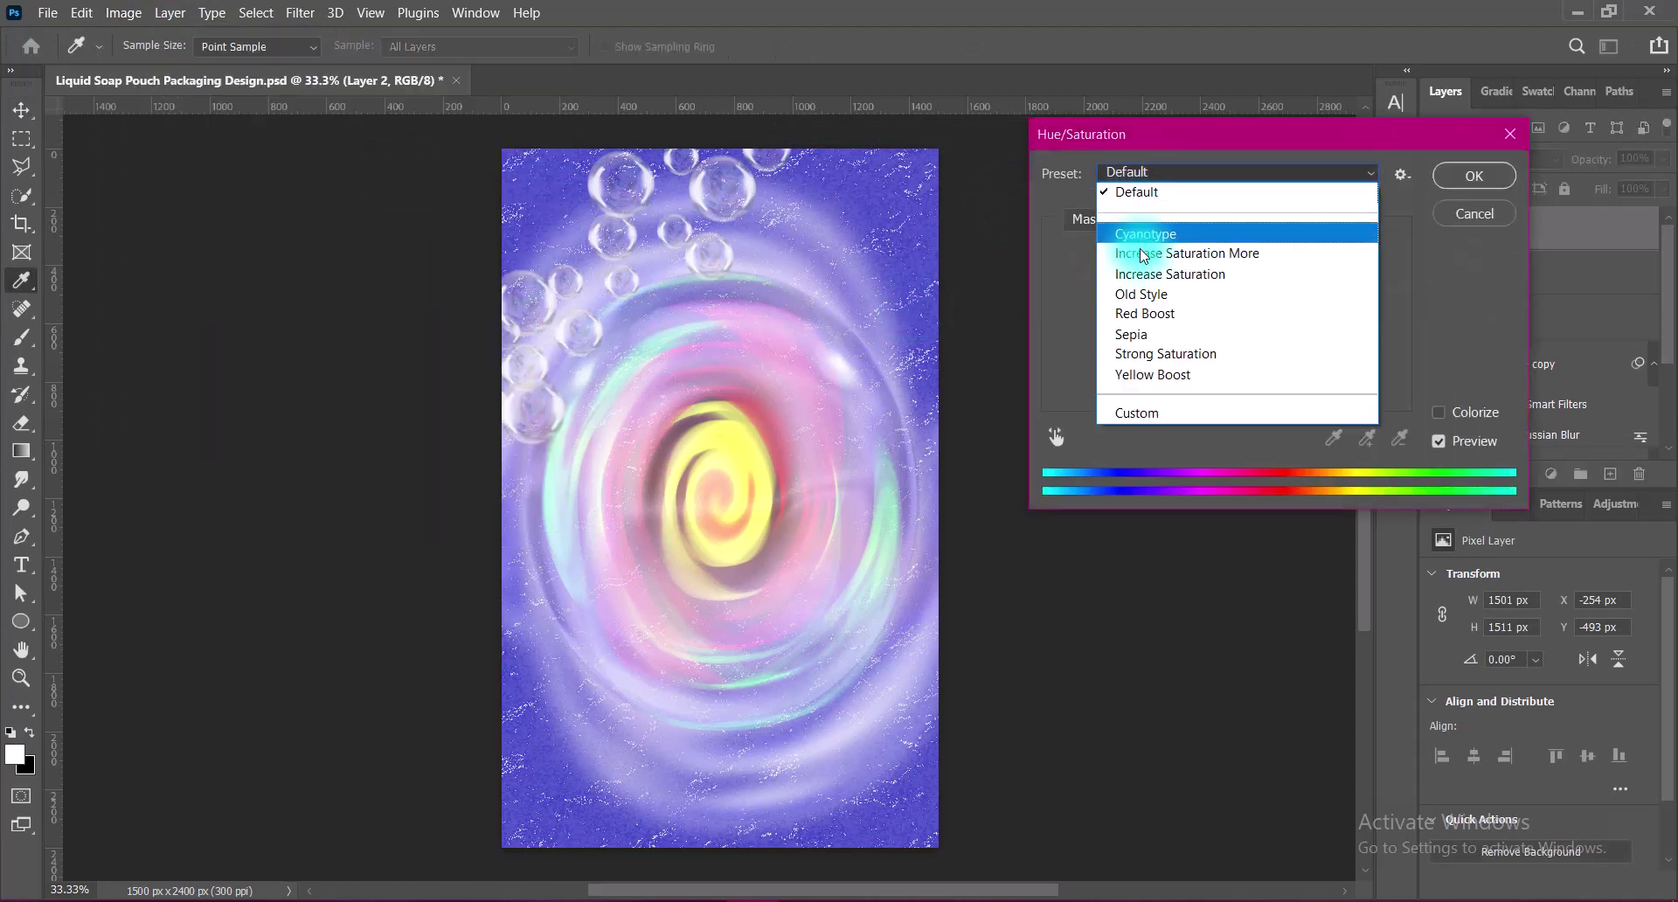
click(1171, 333)
click(1477, 175)
click(123, 13)
click(393, 104)
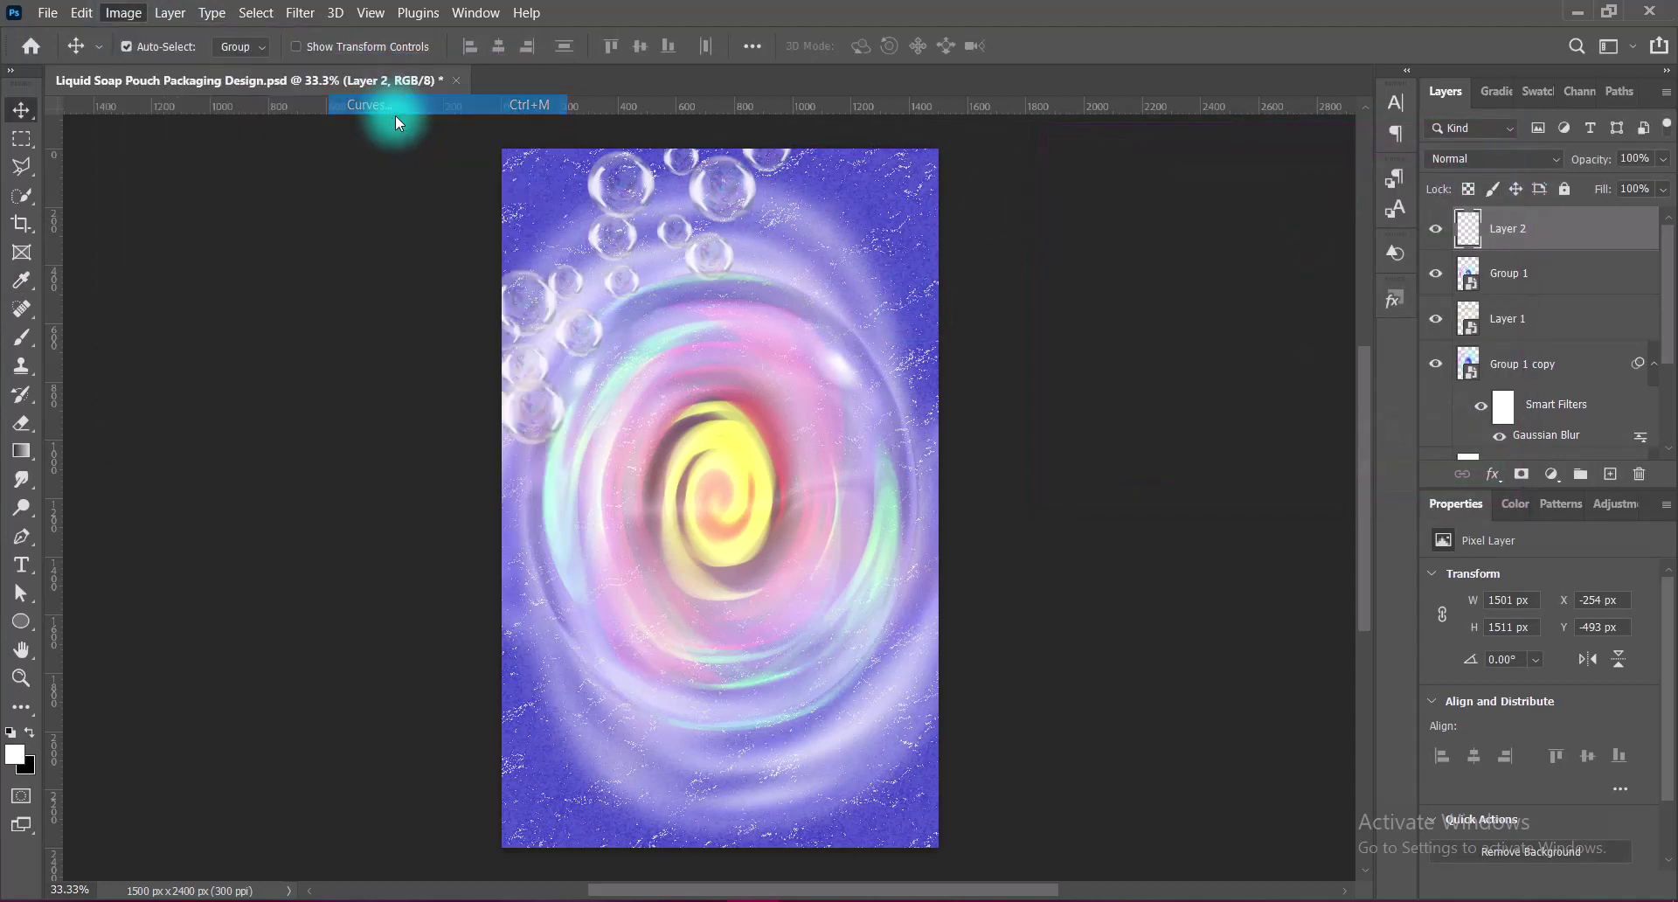
drag(1180, 363, 1183, 440)
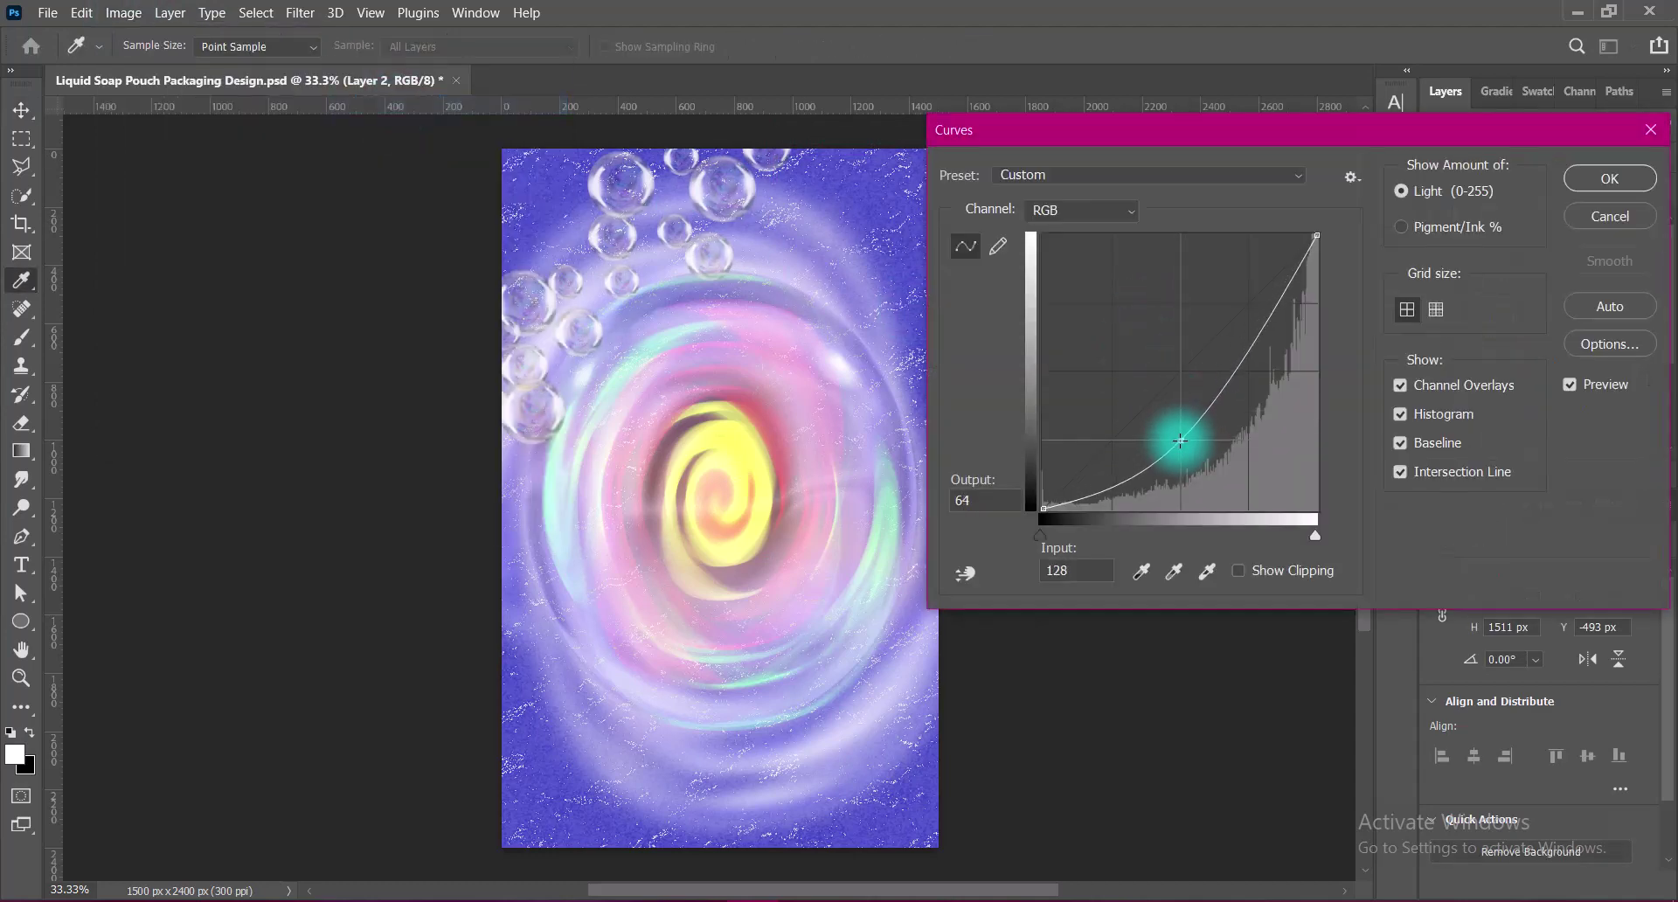
click(1620, 179)
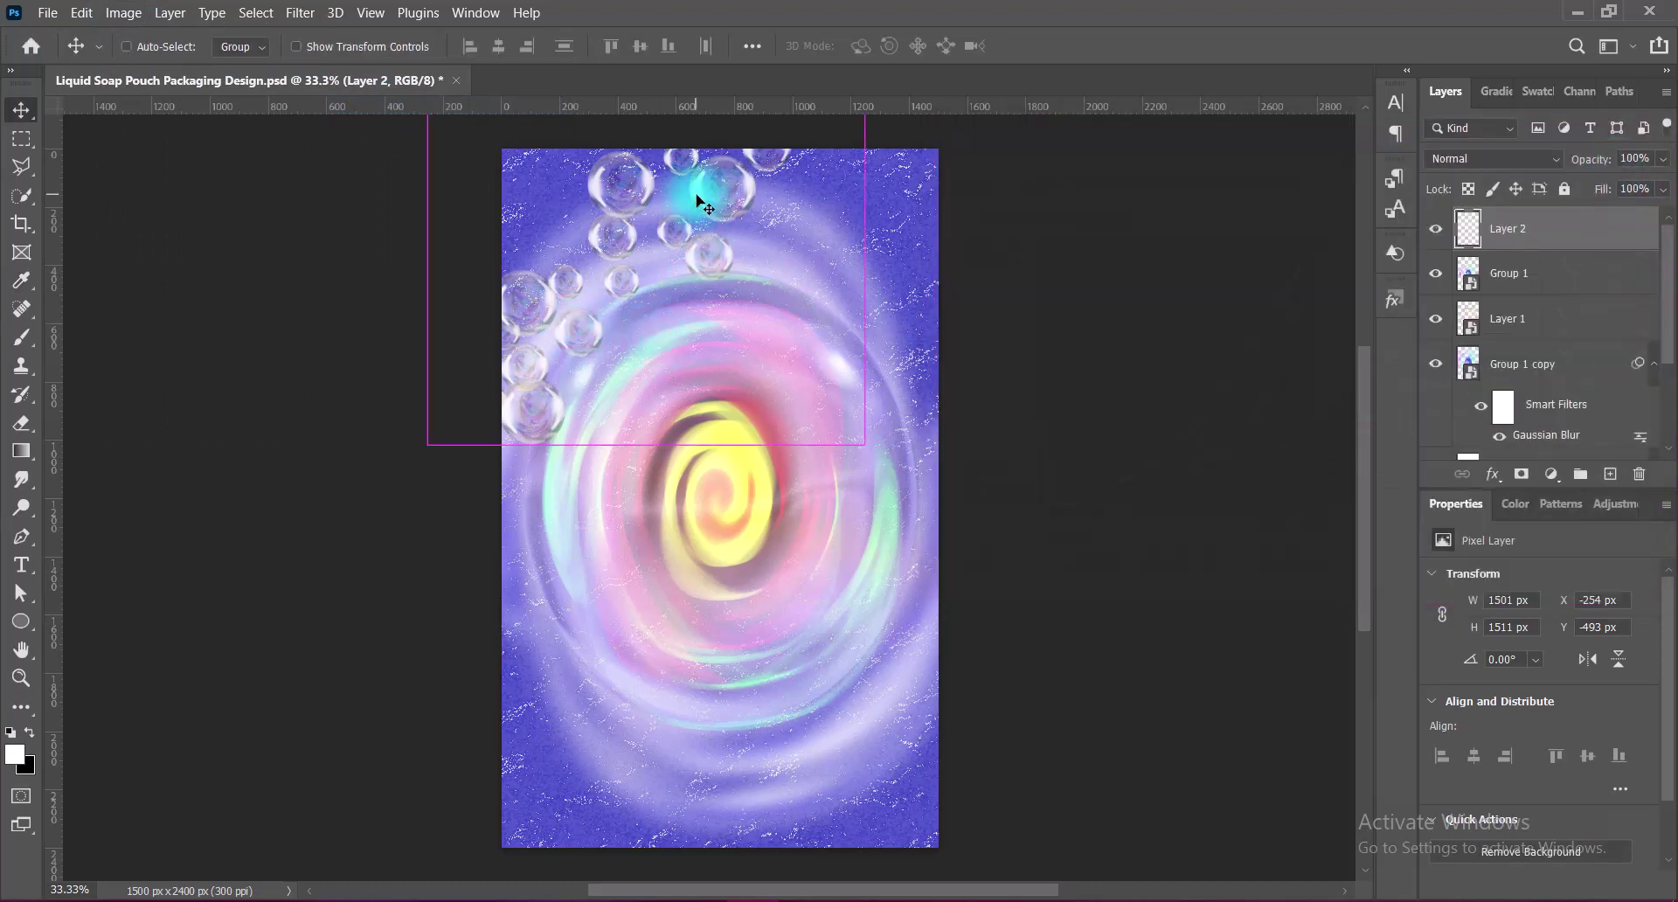
- Enlarge and rotate the Layer 3 bubbles to fill the lower canvas
key(ctrl+t)
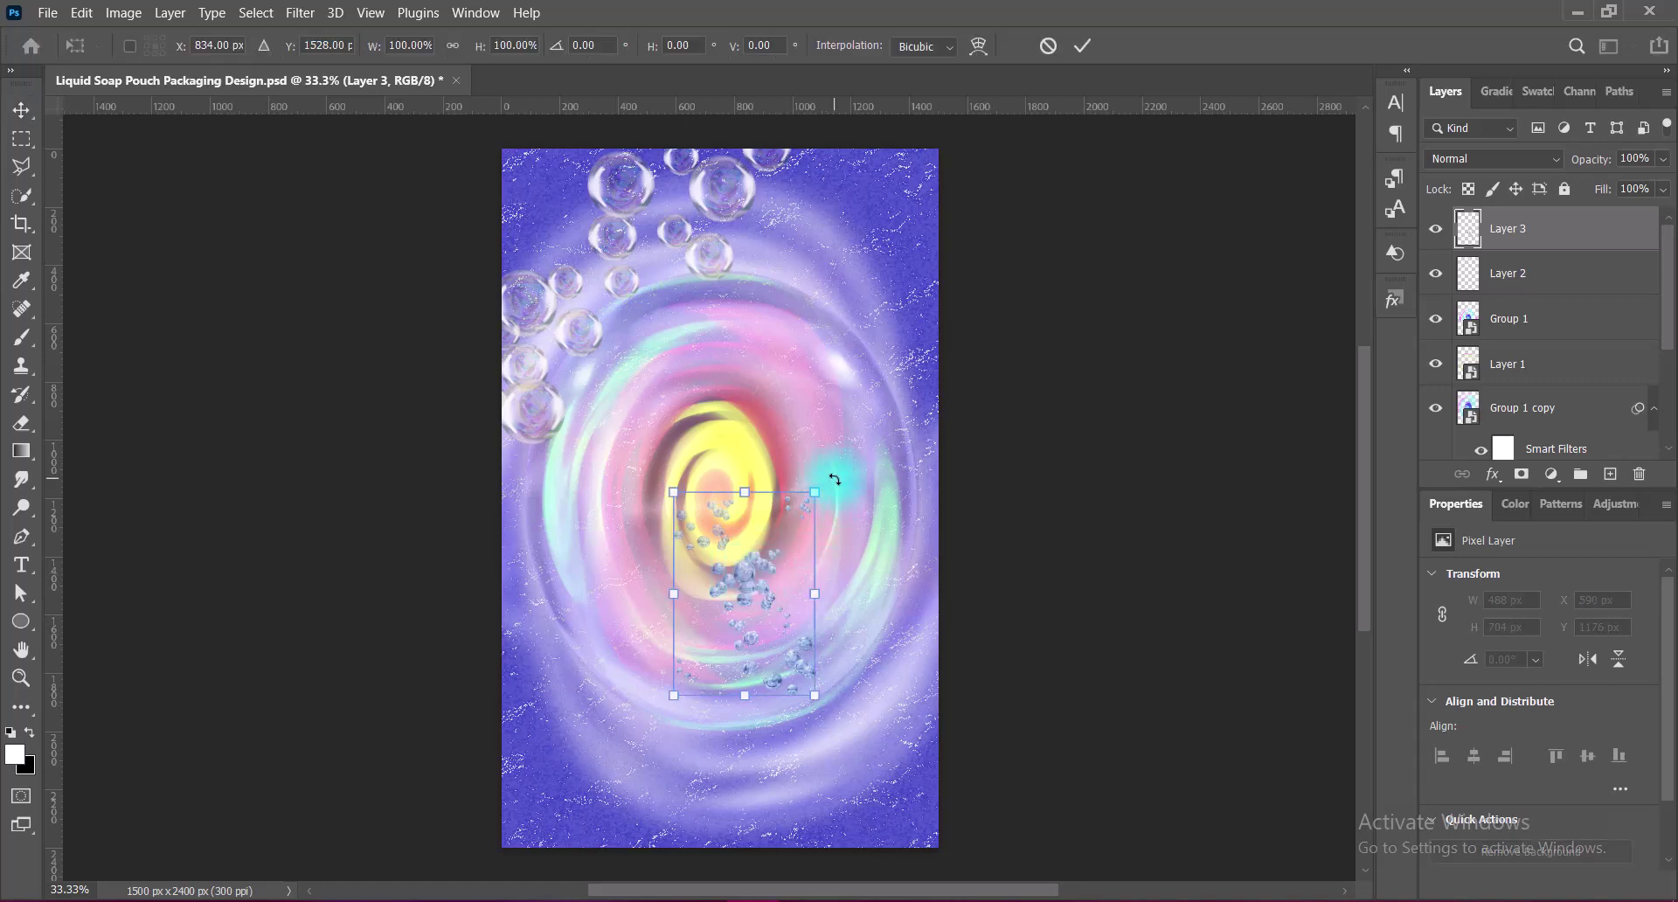
mouse_move(745, 579)
mouse_down()
mouse_move(734, 657)
mouse_move(883, 605)
mouse_up()
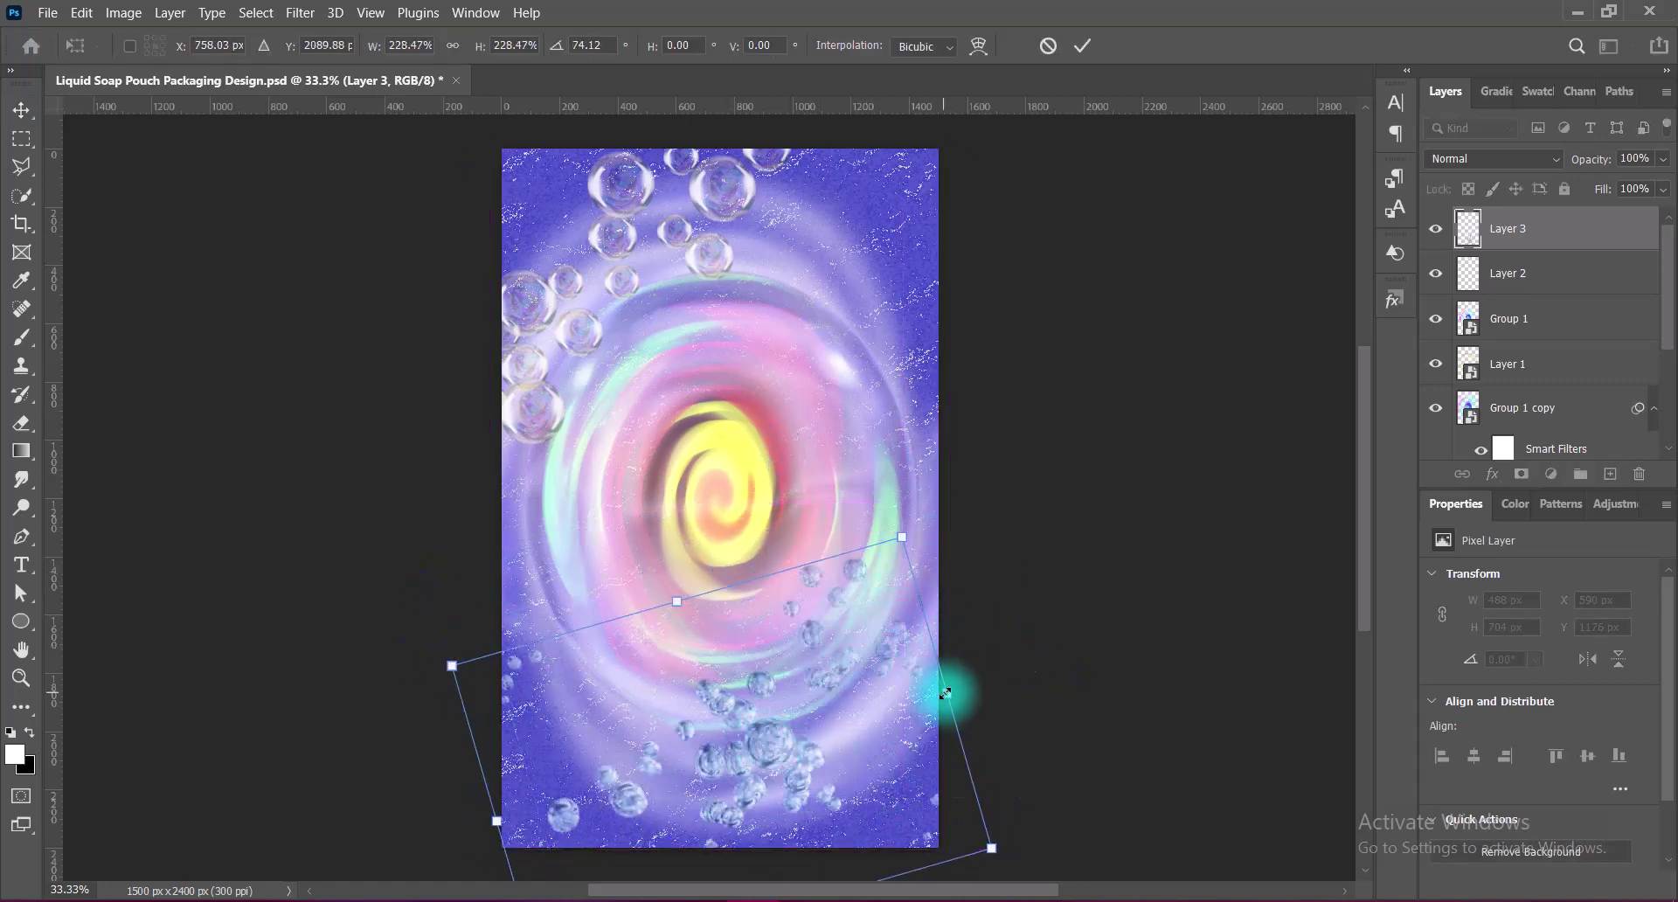
drag(945, 693, 1041, 667)
drag(805, 757, 793, 757)
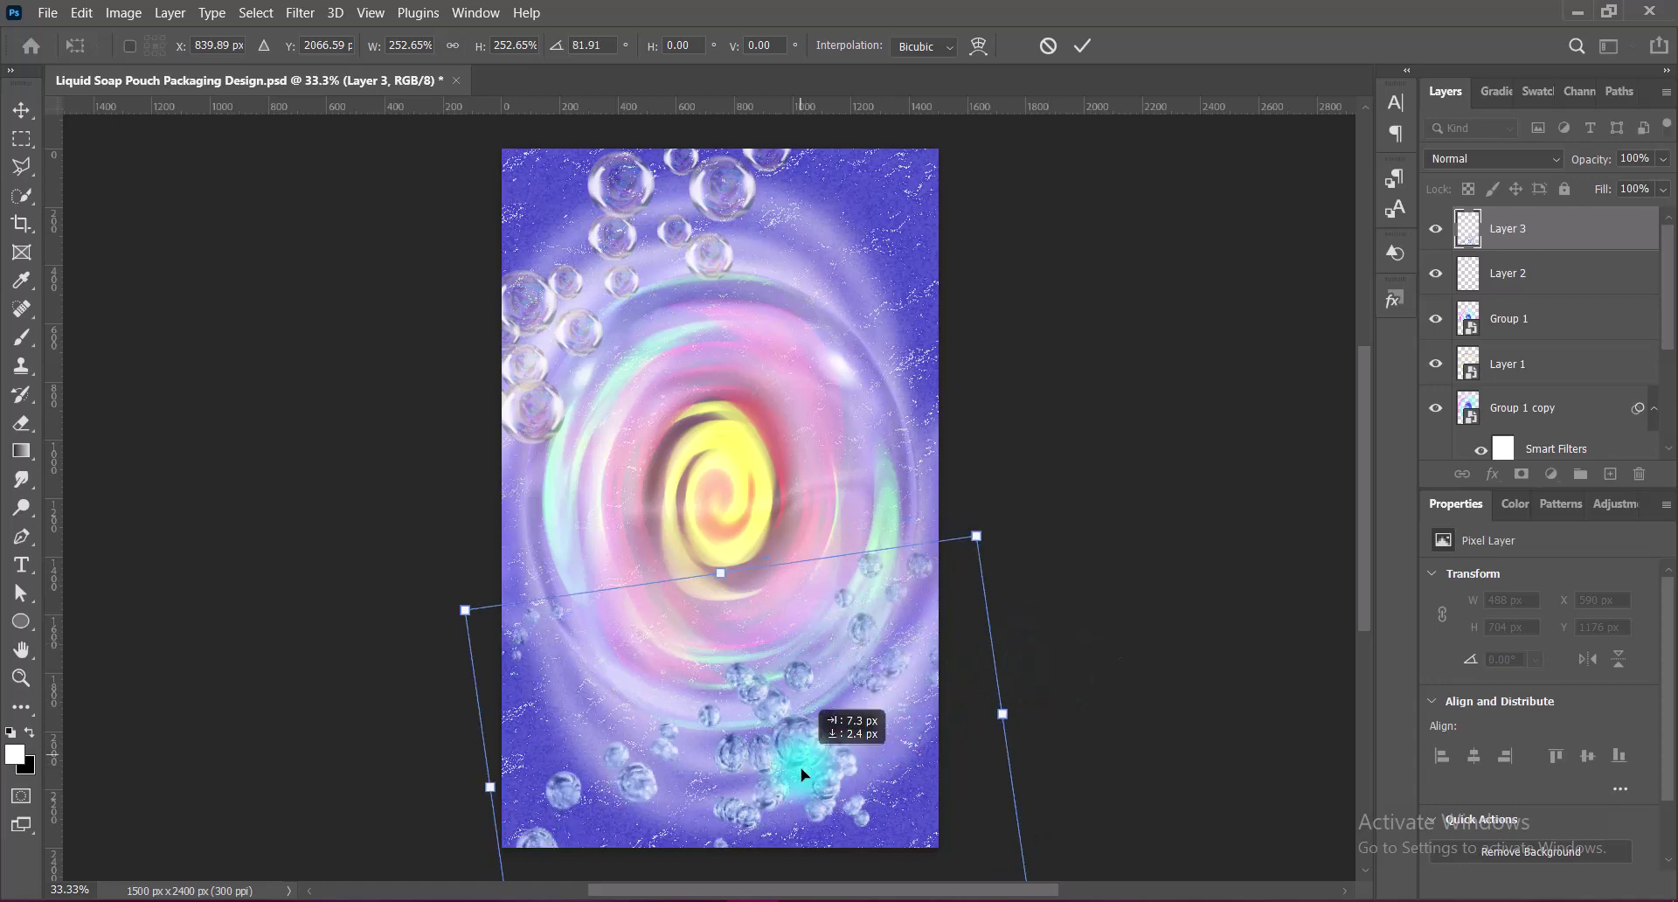
key(Return)
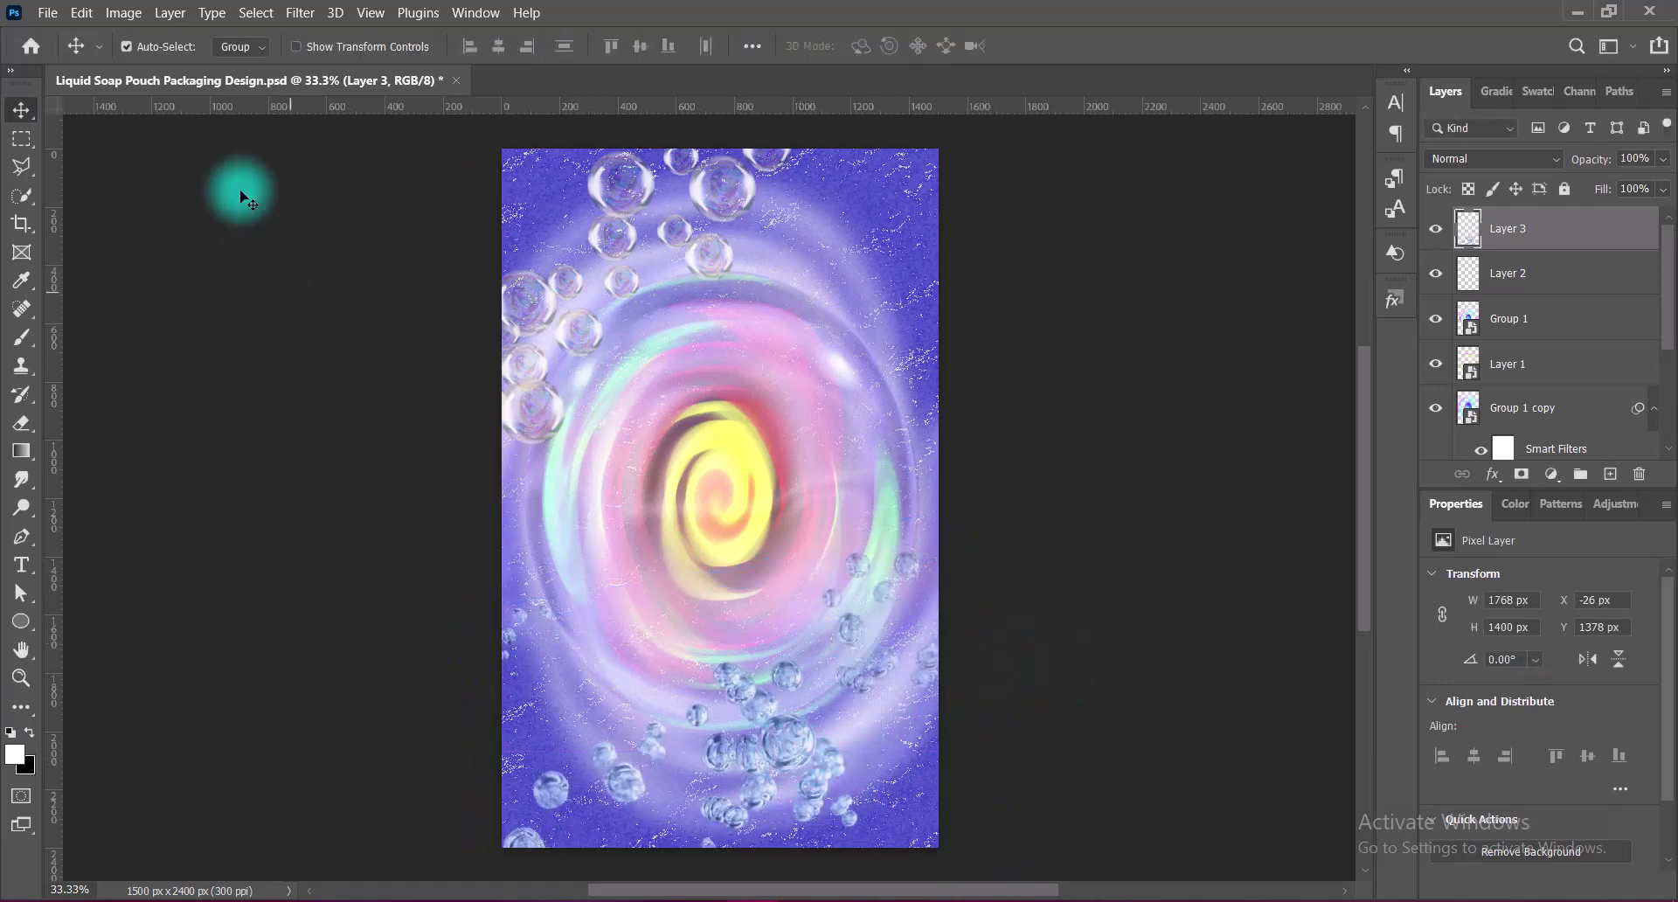
- Apply Vibrance and Brightness/Contrast with contrast 100 to the lower bubbles
click(124, 12)
click(376, 153)
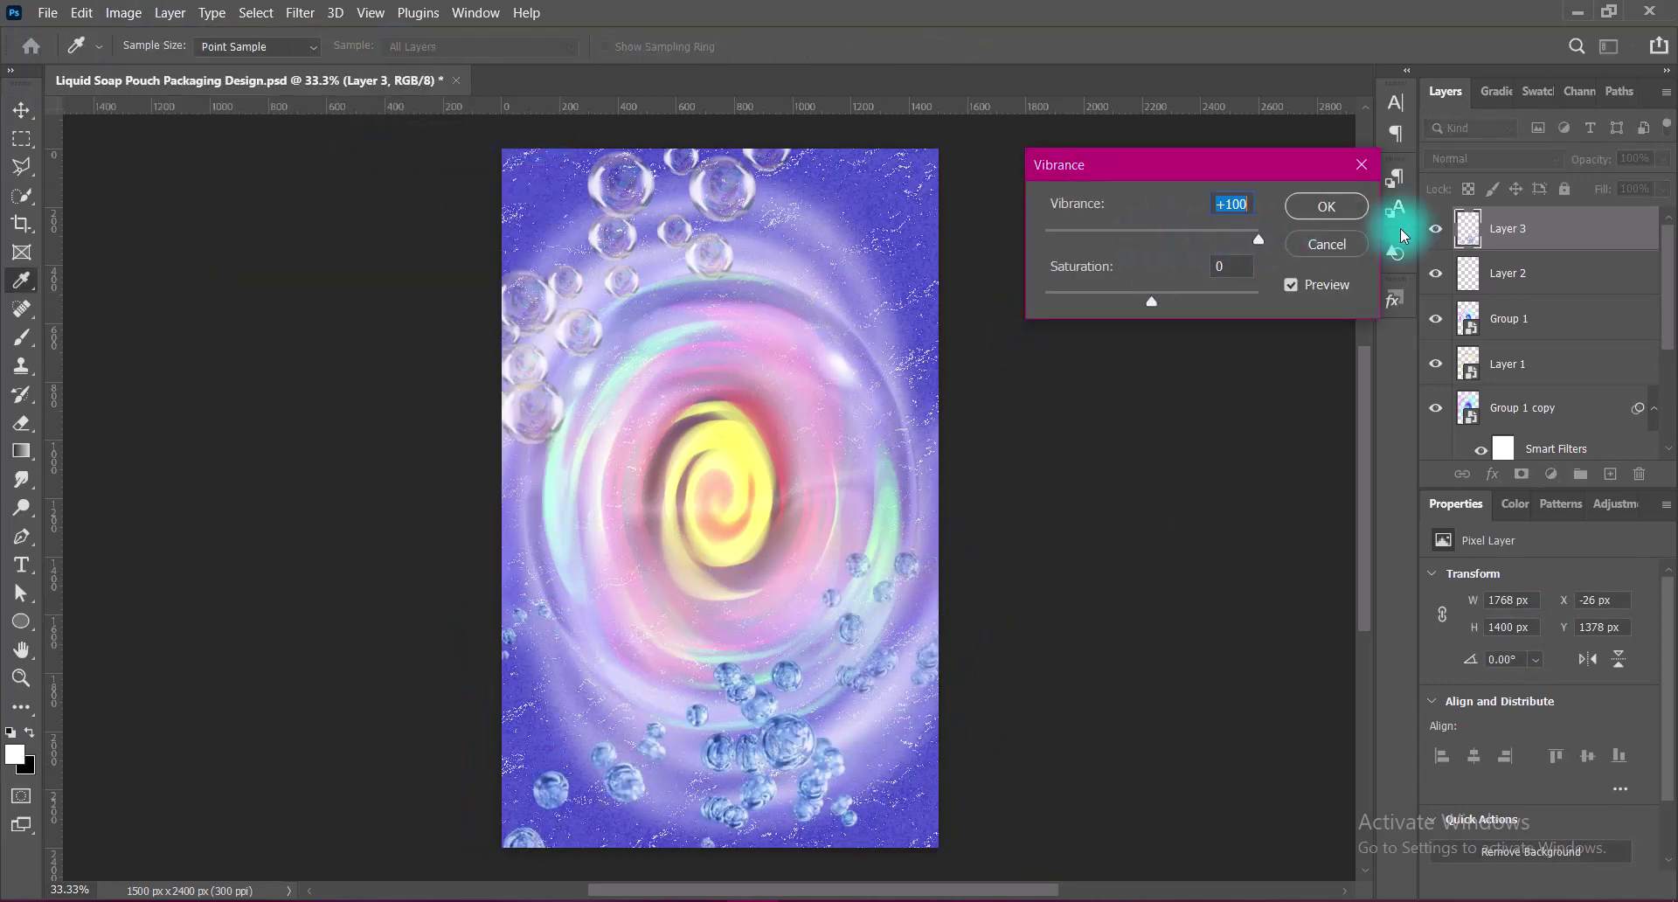
click(1318, 242)
click(123, 12)
click(366, 73)
drag(898, 254, 1146, 256)
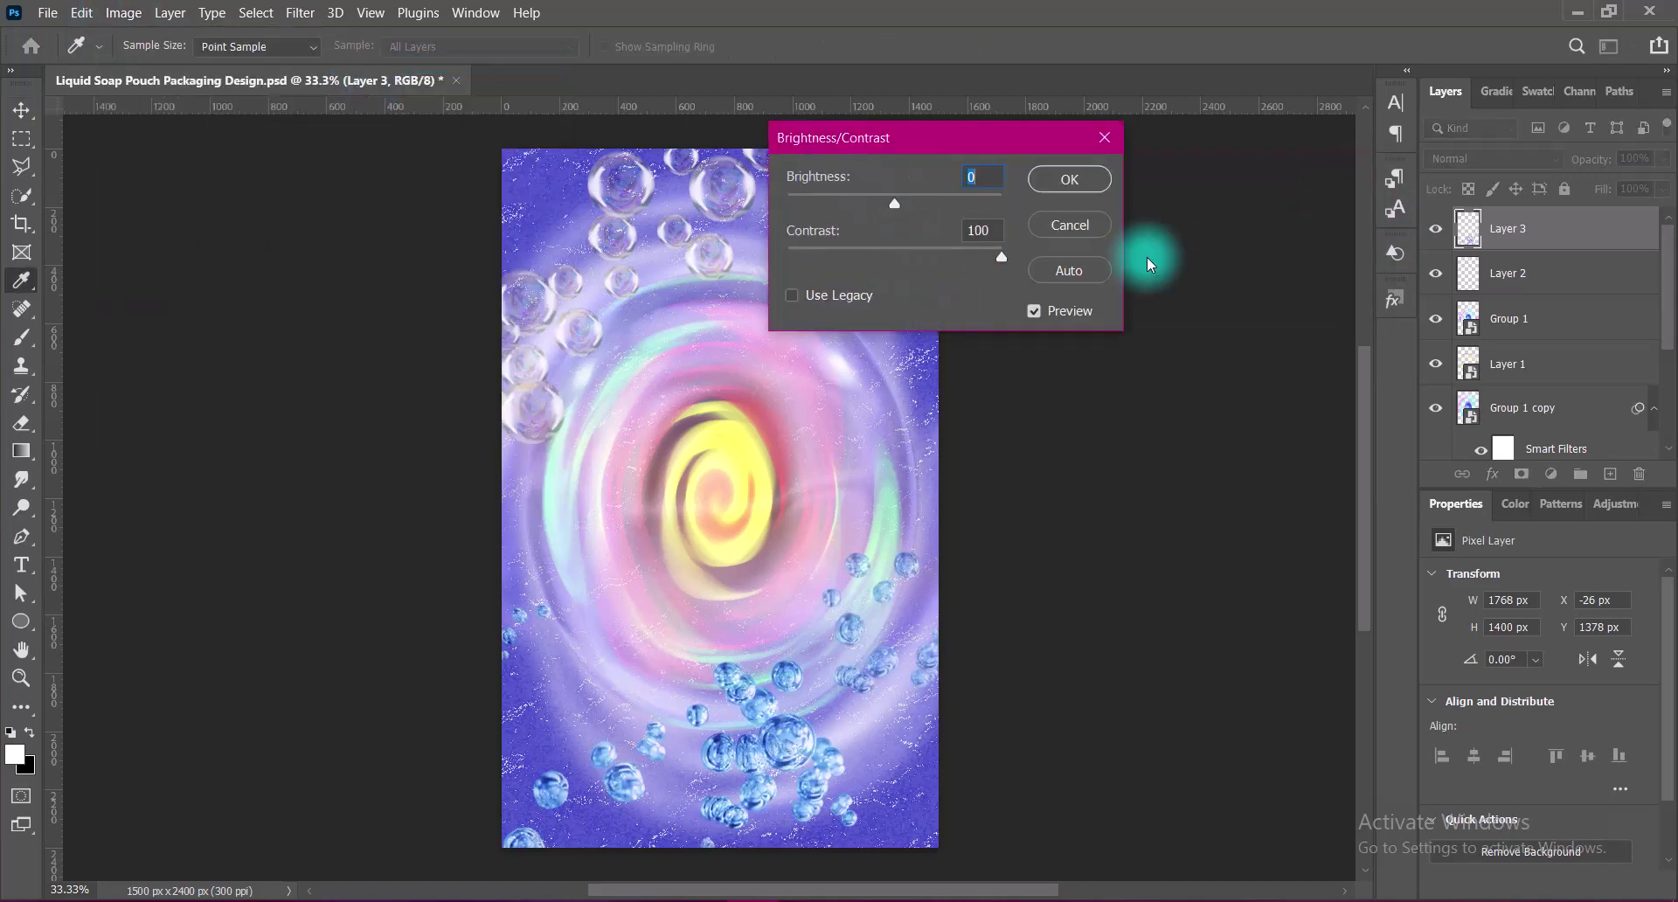
click(1077, 174)
- Lift the midtones with Curves, blend by Luminosity, and shift the cluster right and down
click(123, 12)
click(374, 105)
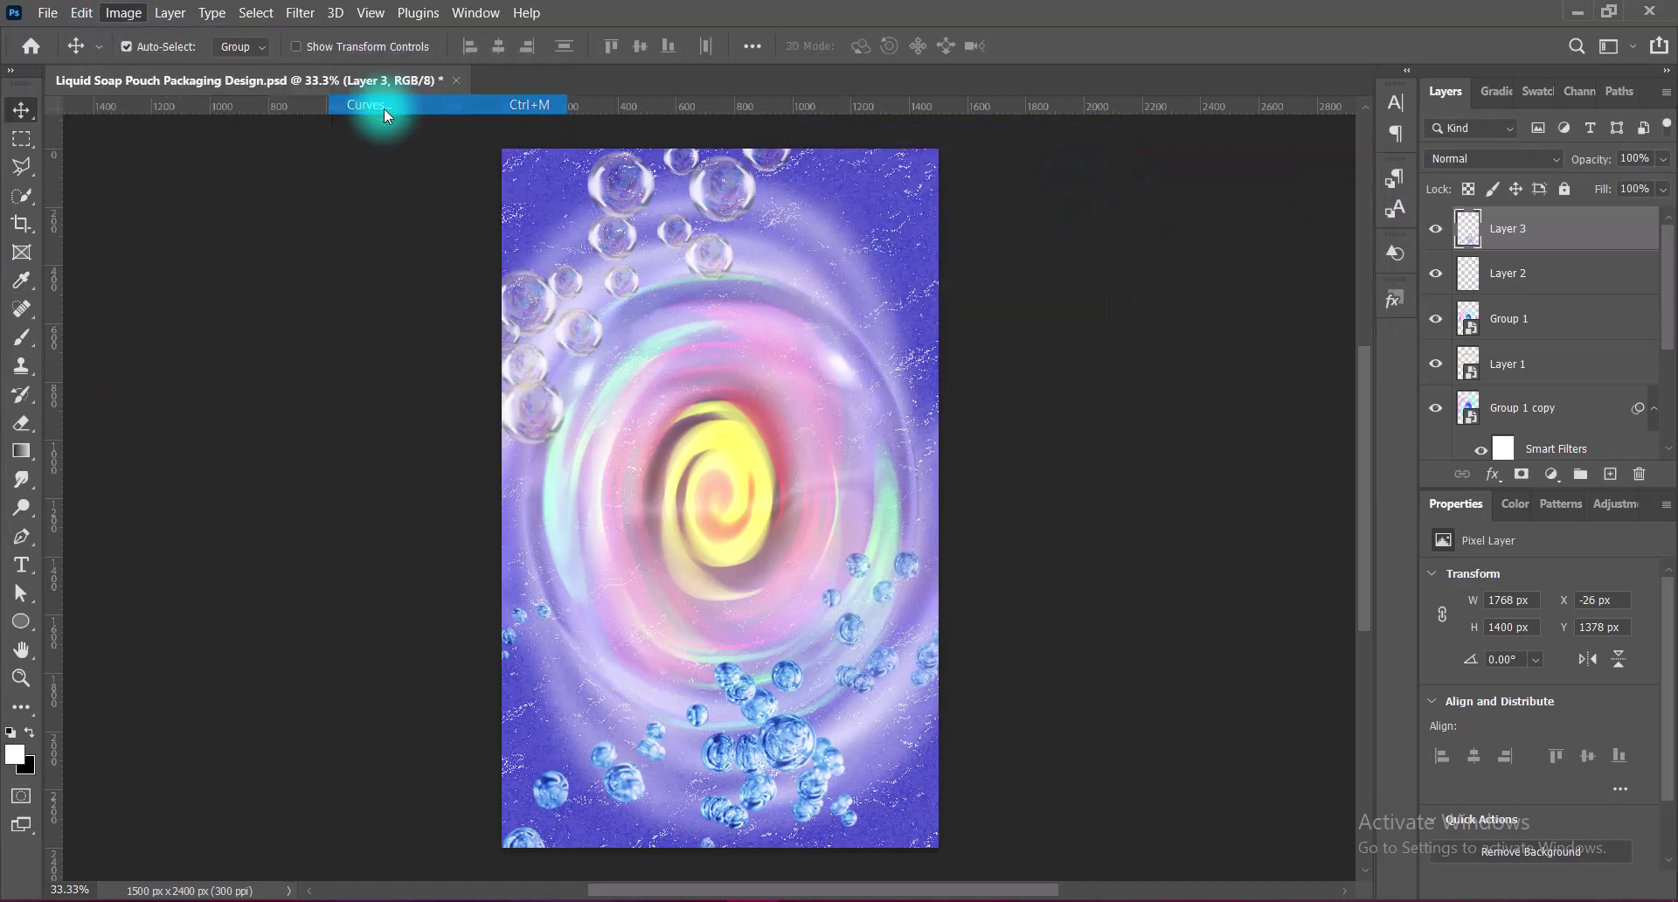
mouse_move(1180, 372)
mouse_down()
mouse_move(1180, 292)
mouse_move(1180, 345)
mouse_up()
click(1578, 181)
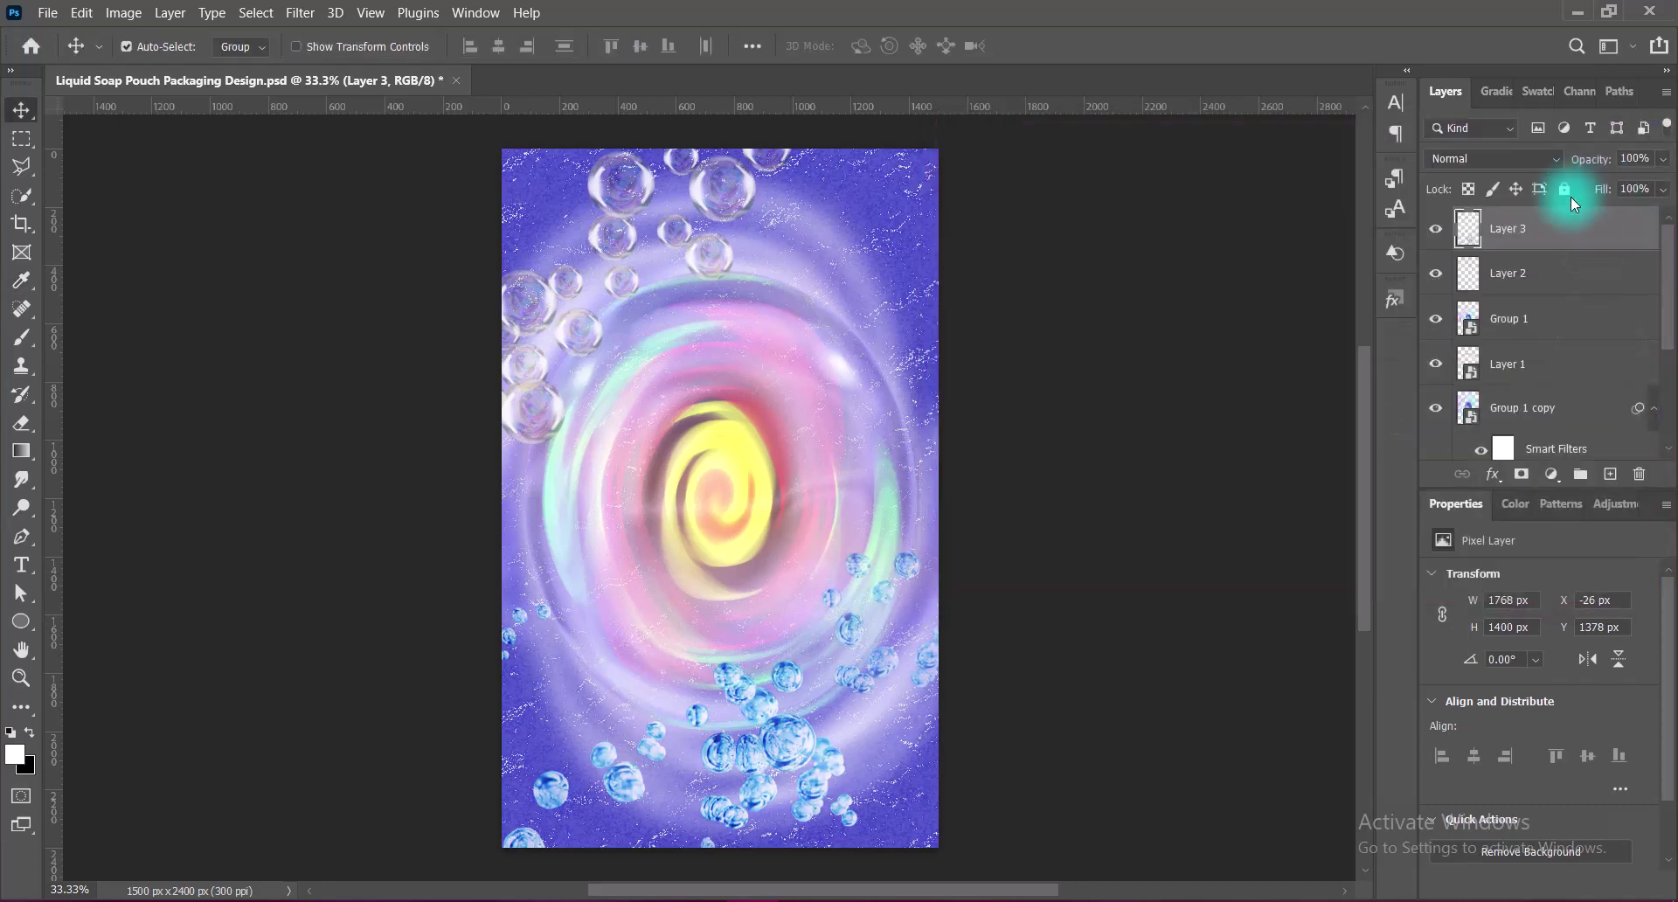
click(1518, 160)
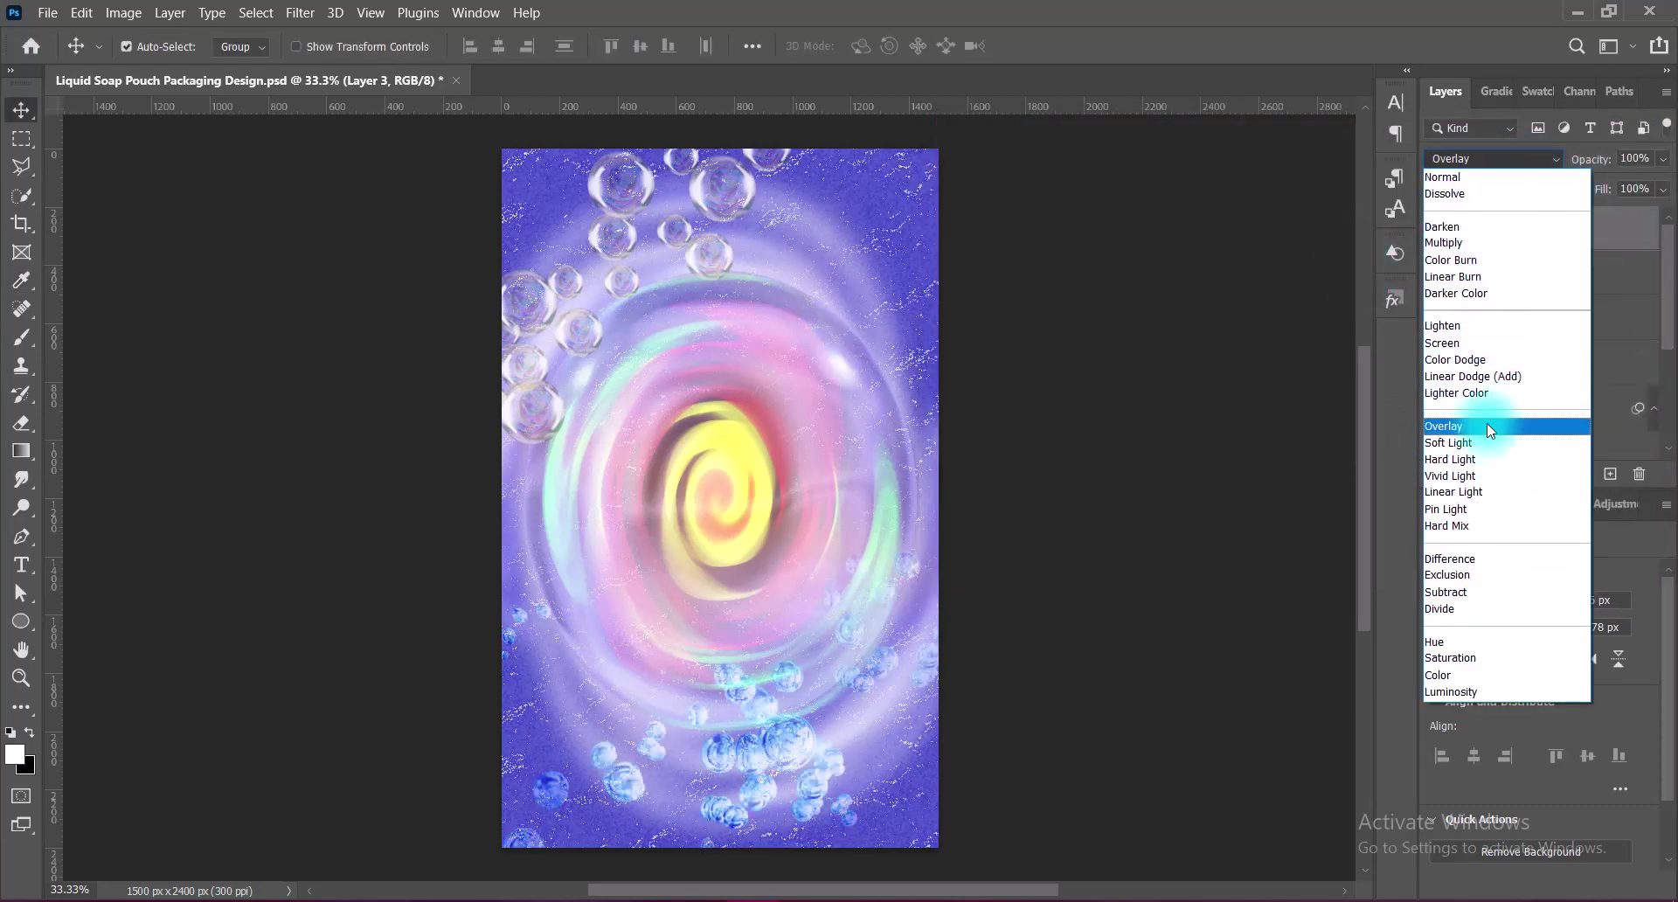
click(1456, 692)
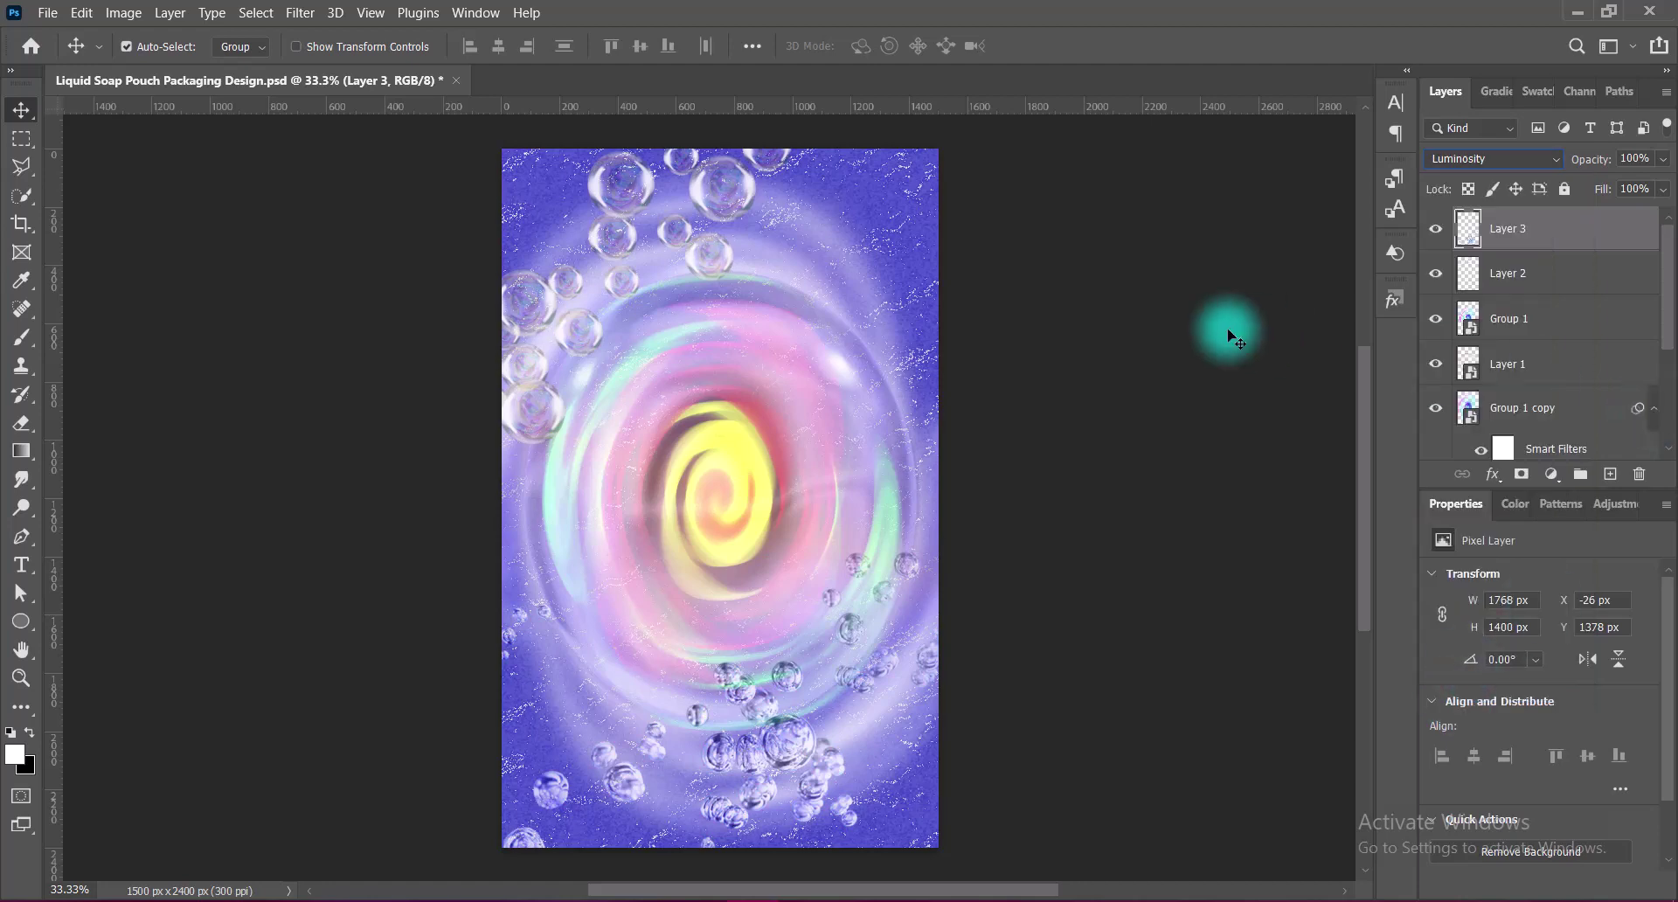
click(1206, 375)
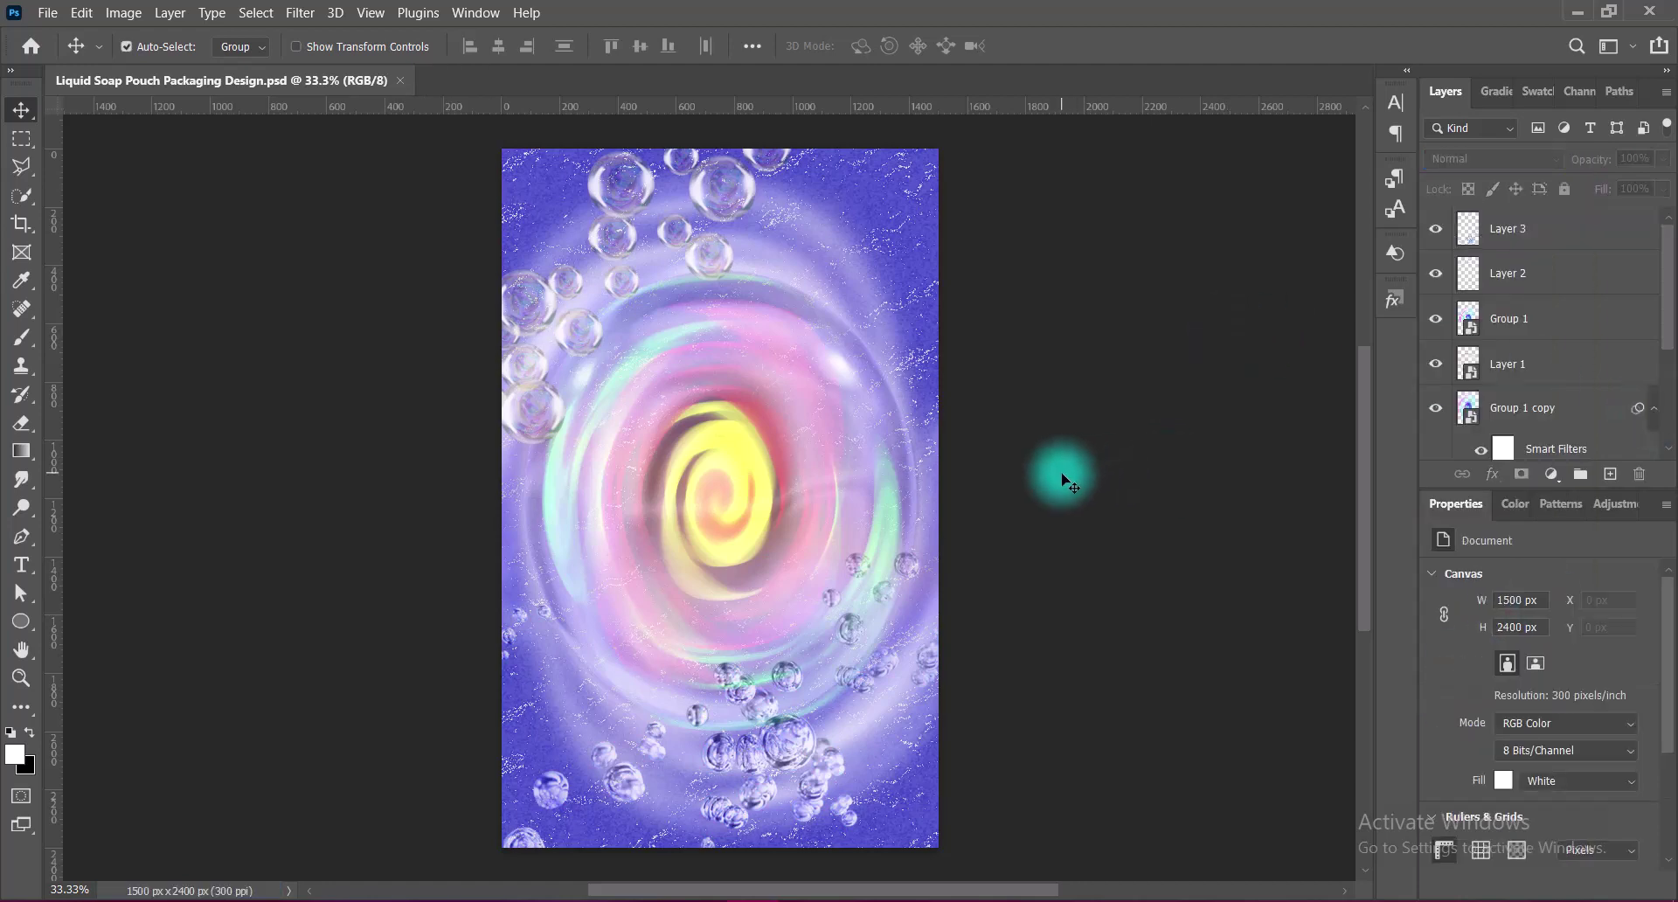
drag(803, 727, 821, 748)
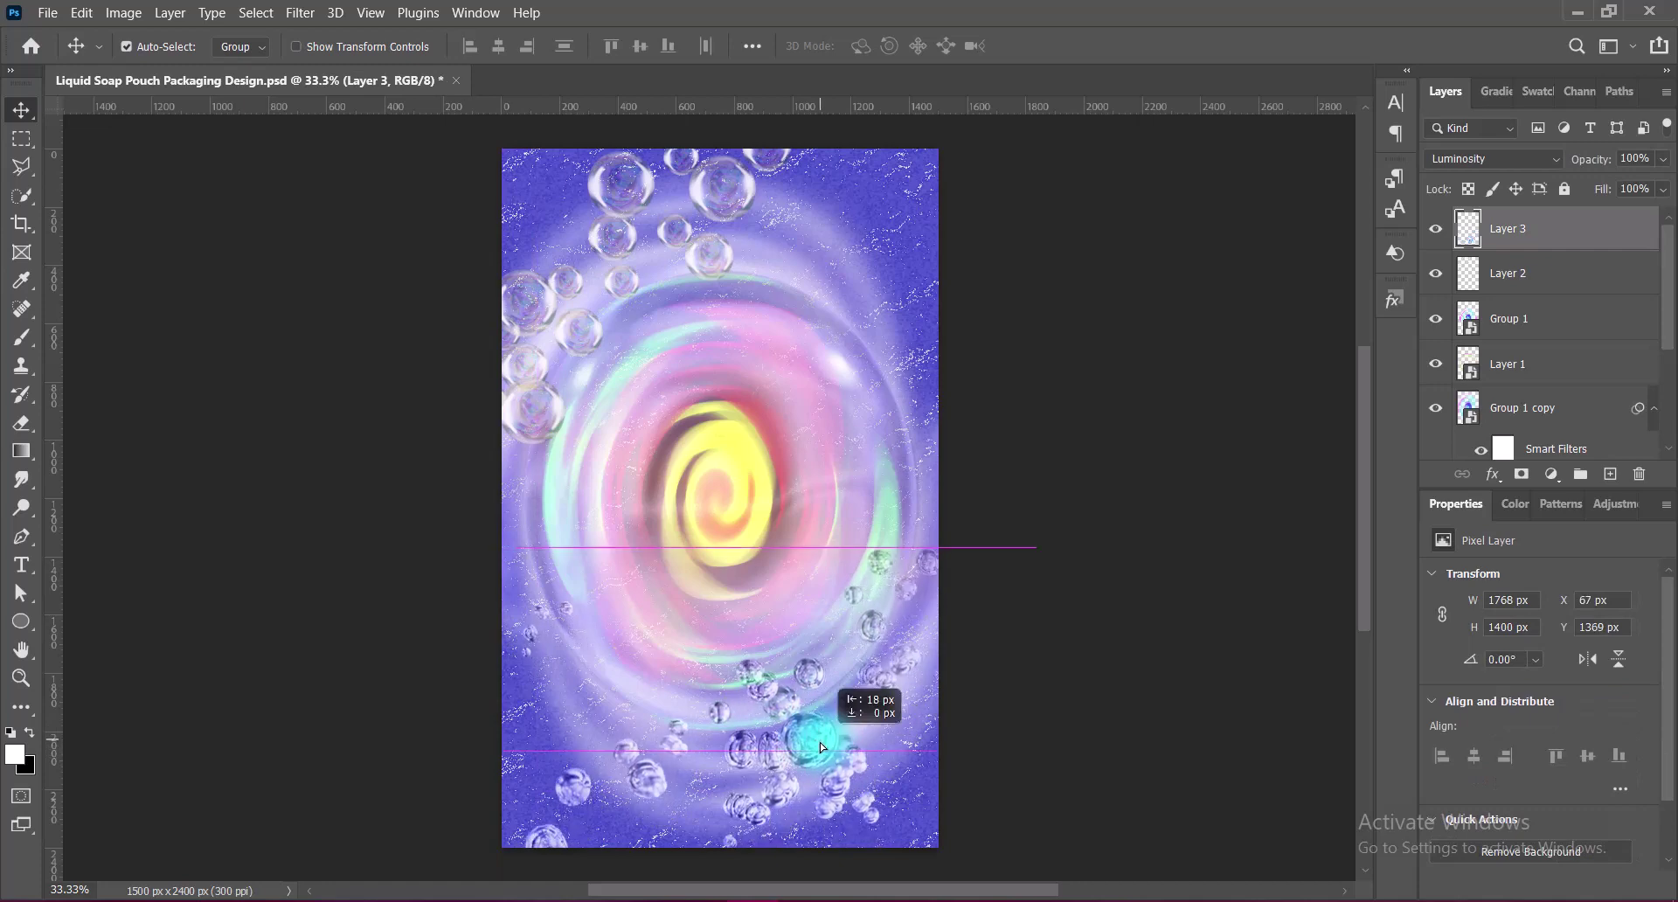
- Move face Layers 4–6 below Layer 2 and place the blue-eyed face lower right
click(1093, 761)
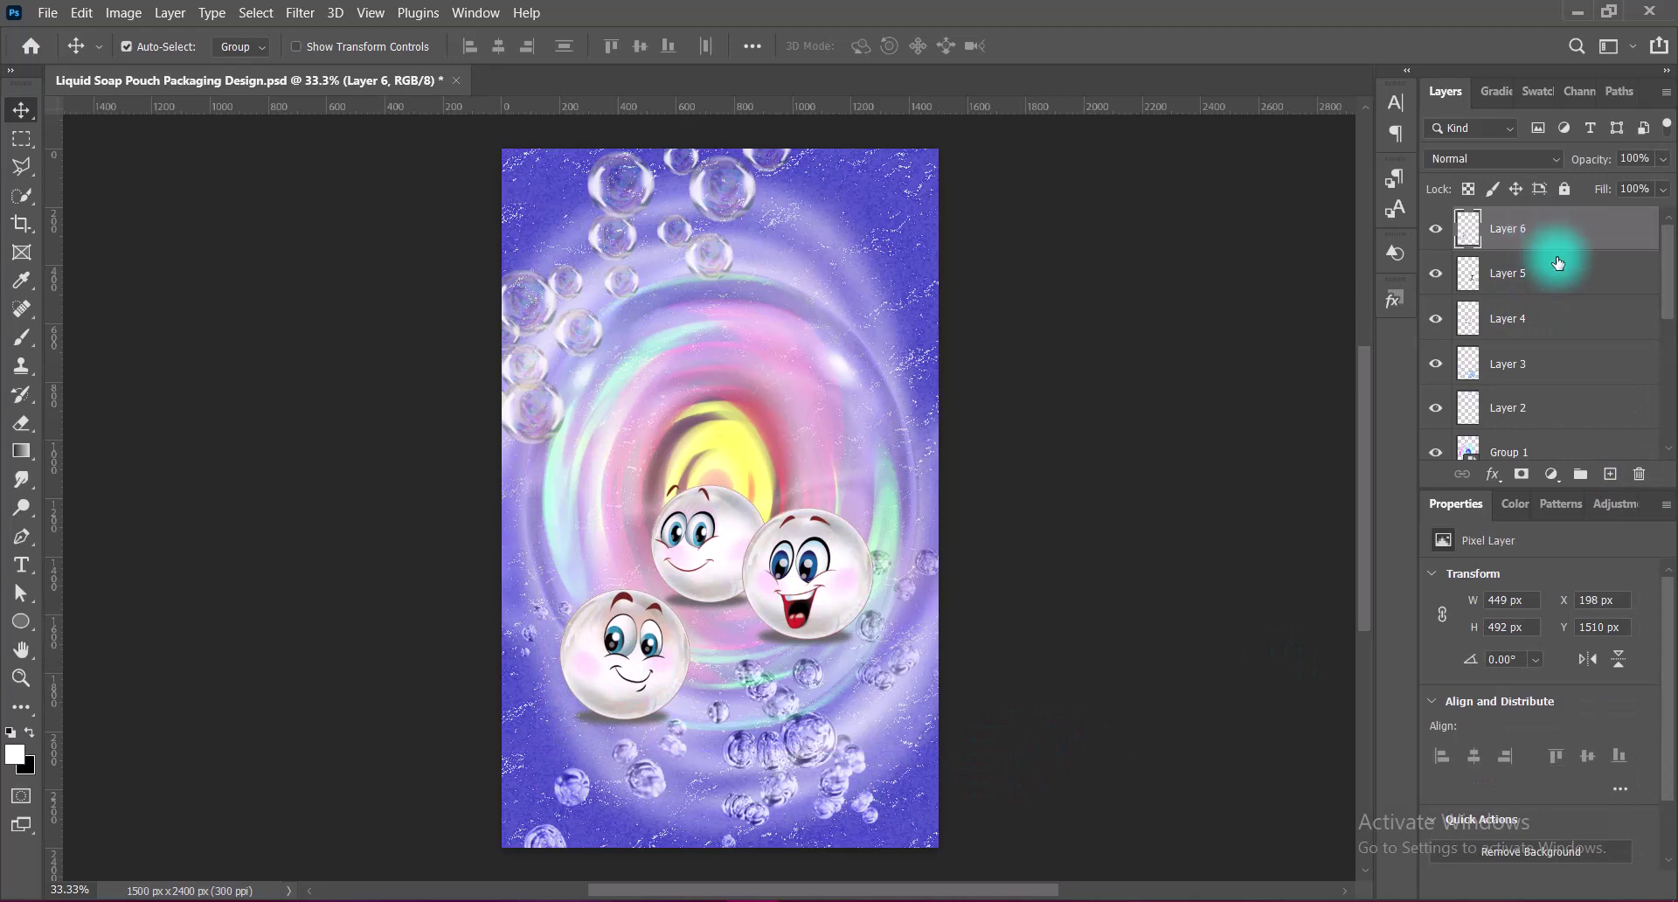
shift+click(1547, 320)
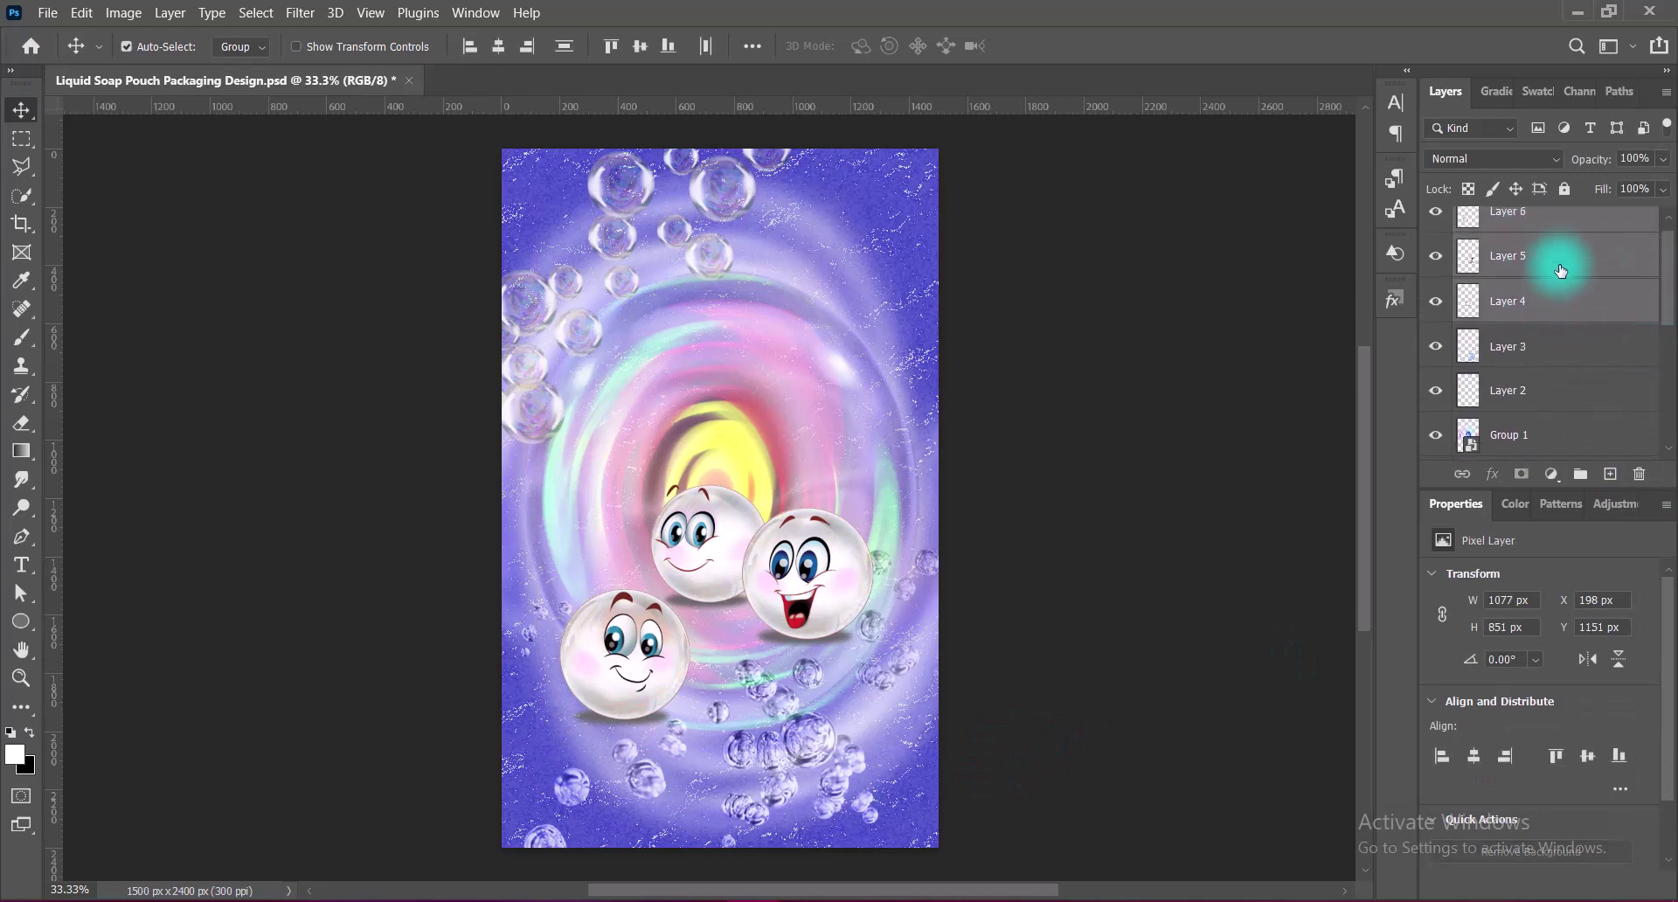
drag(1561, 270, 1535, 418)
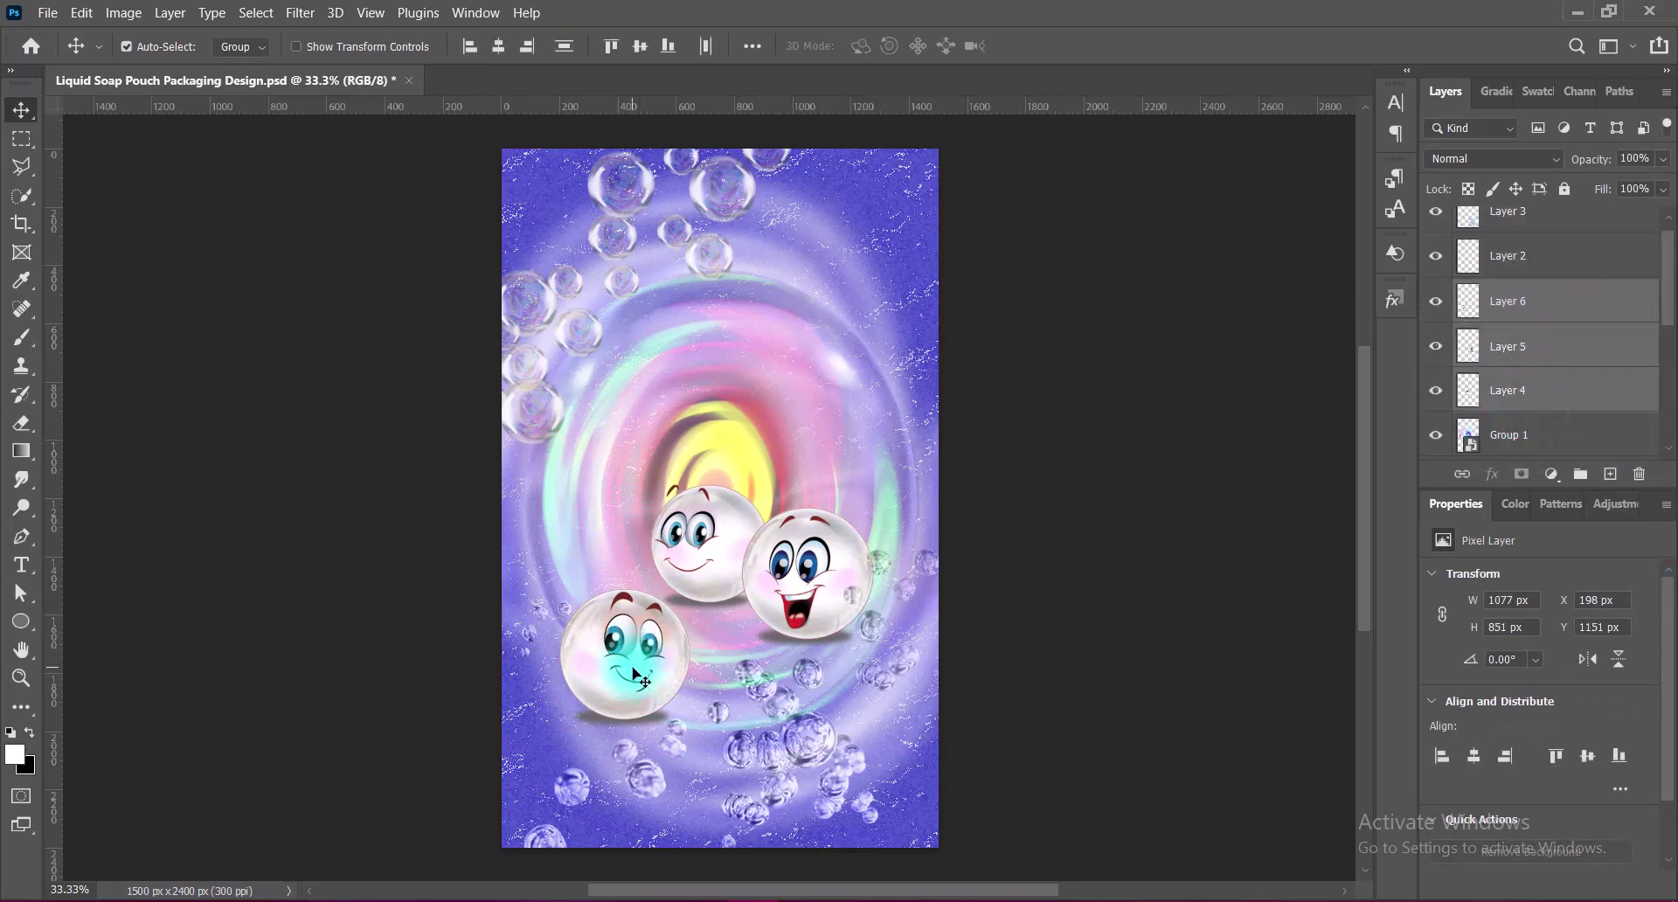
drag(641, 680, 631, 639)
click(1142, 550)
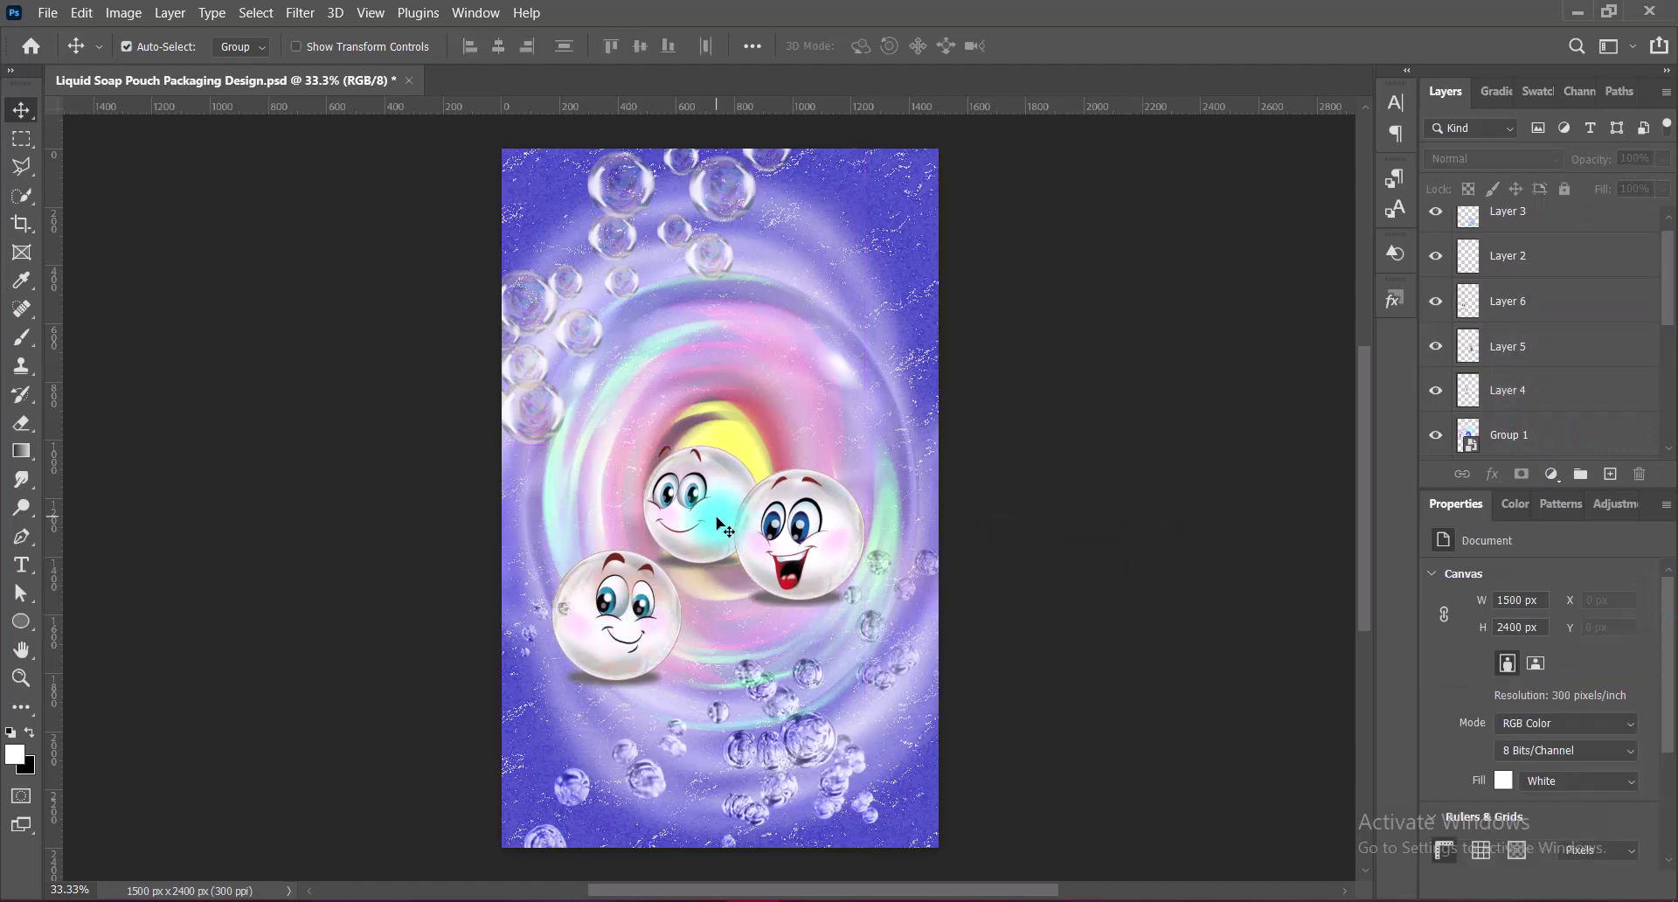
drag(715, 535, 821, 644)
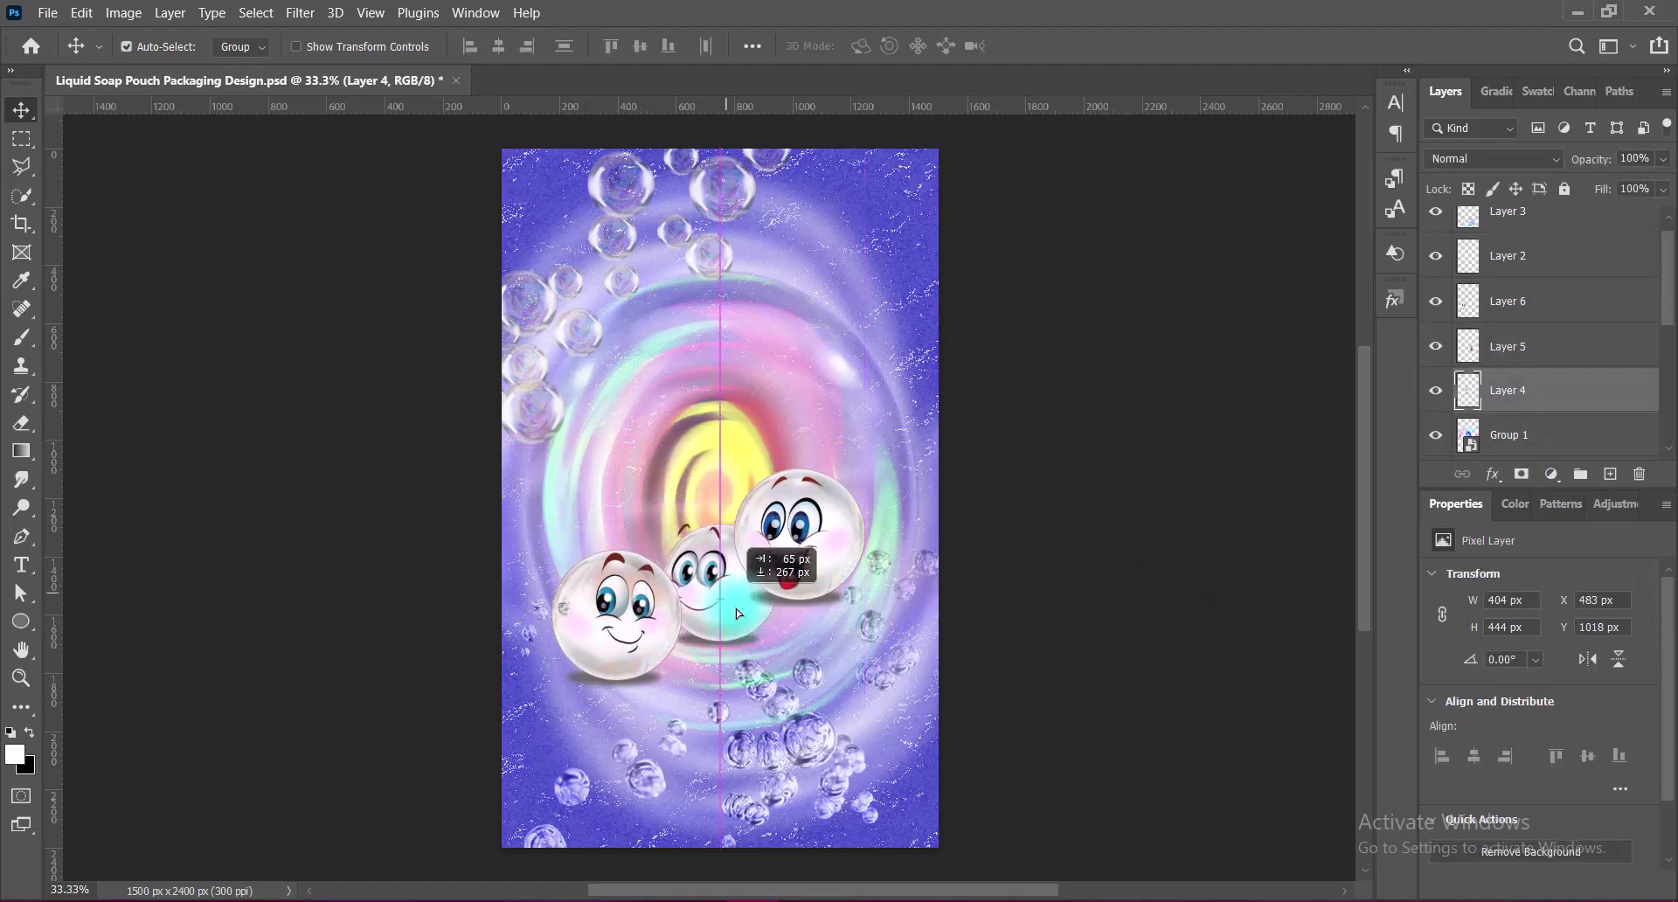
- Enlarge the laughing face at the centre and bring the right small face in front
key(ctrl+t)
mouse_move(810, 482)
mouse_down()
mouse_move(732, 461)
mouse_move(720, 352)
mouse_up()
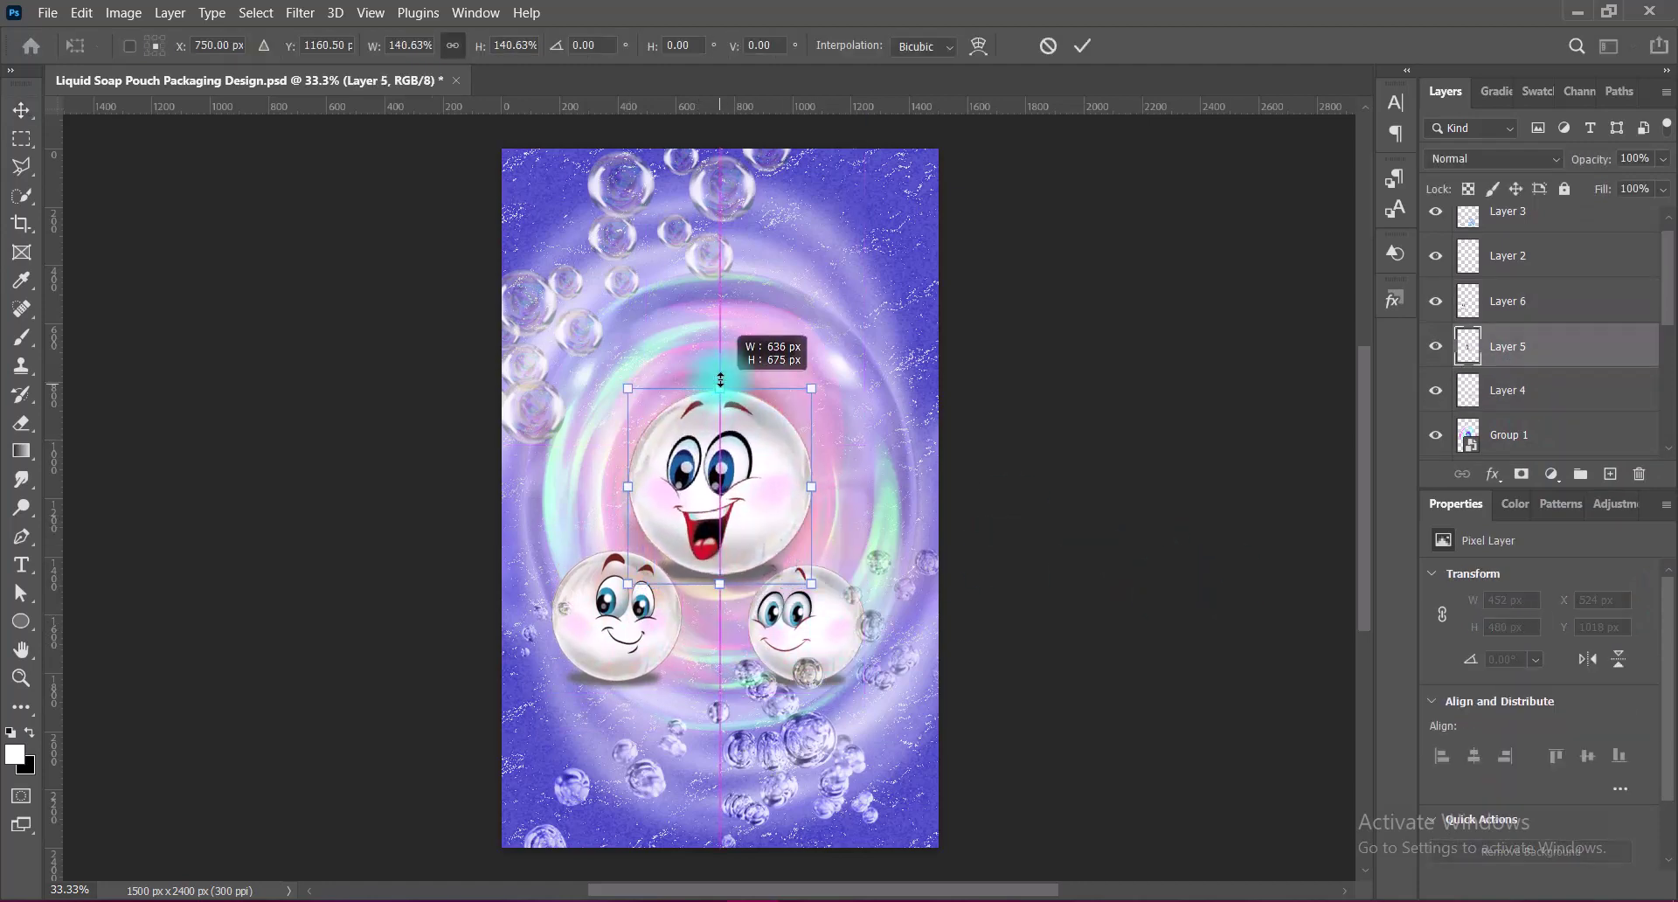
double_click(749, 486)
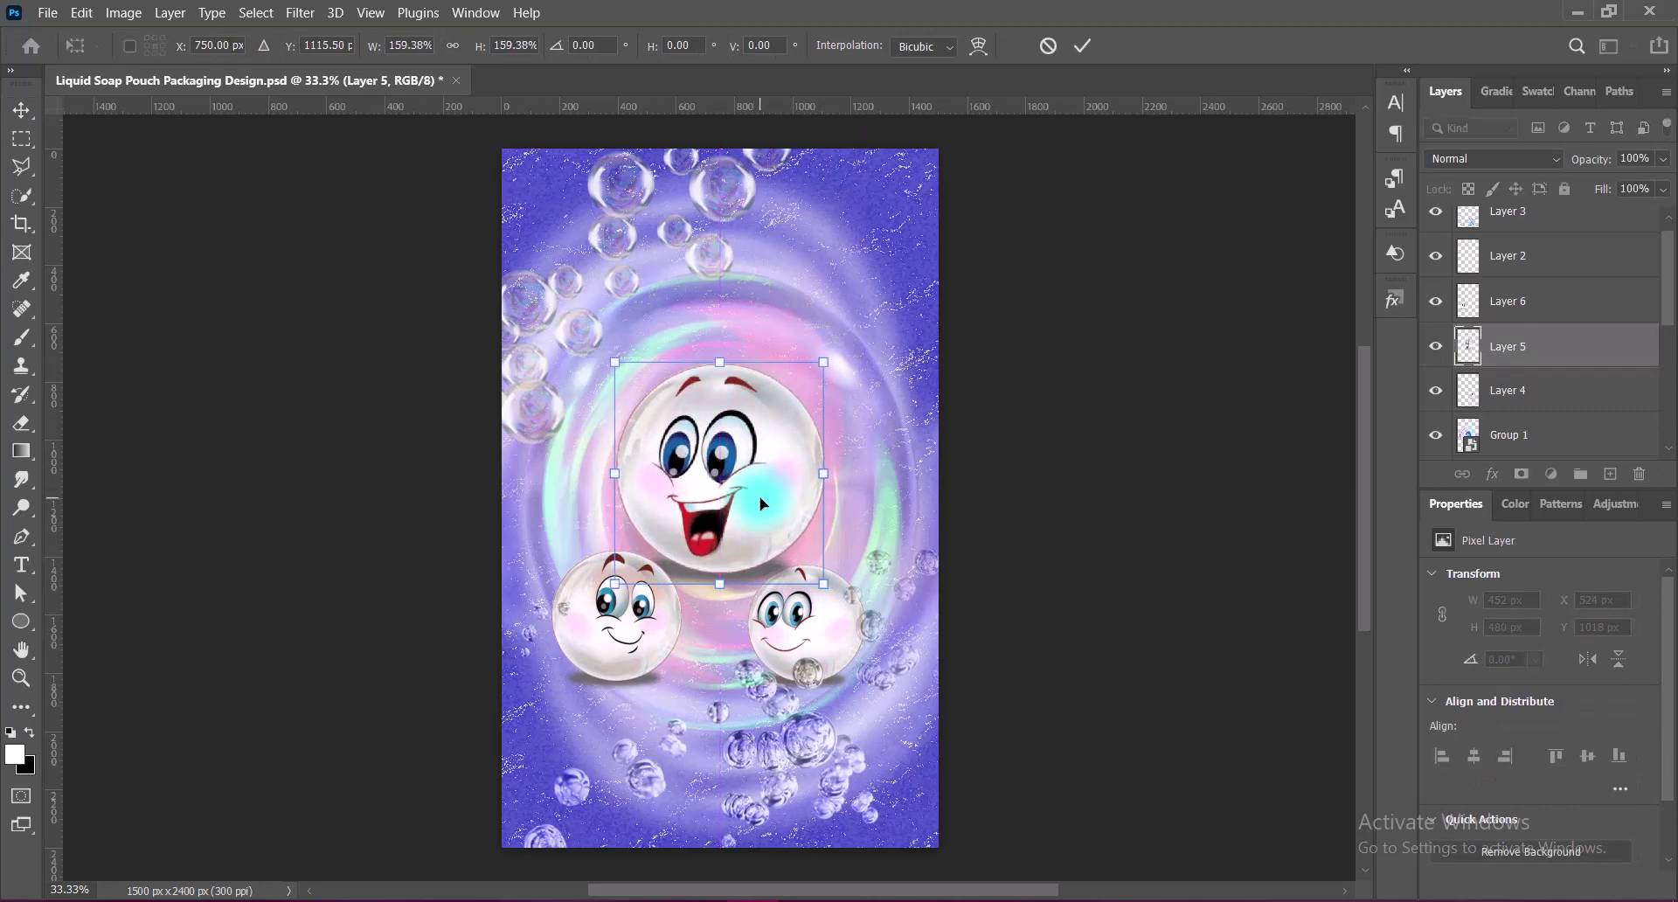
drag(809, 620, 805, 561)
click(1504, 389)
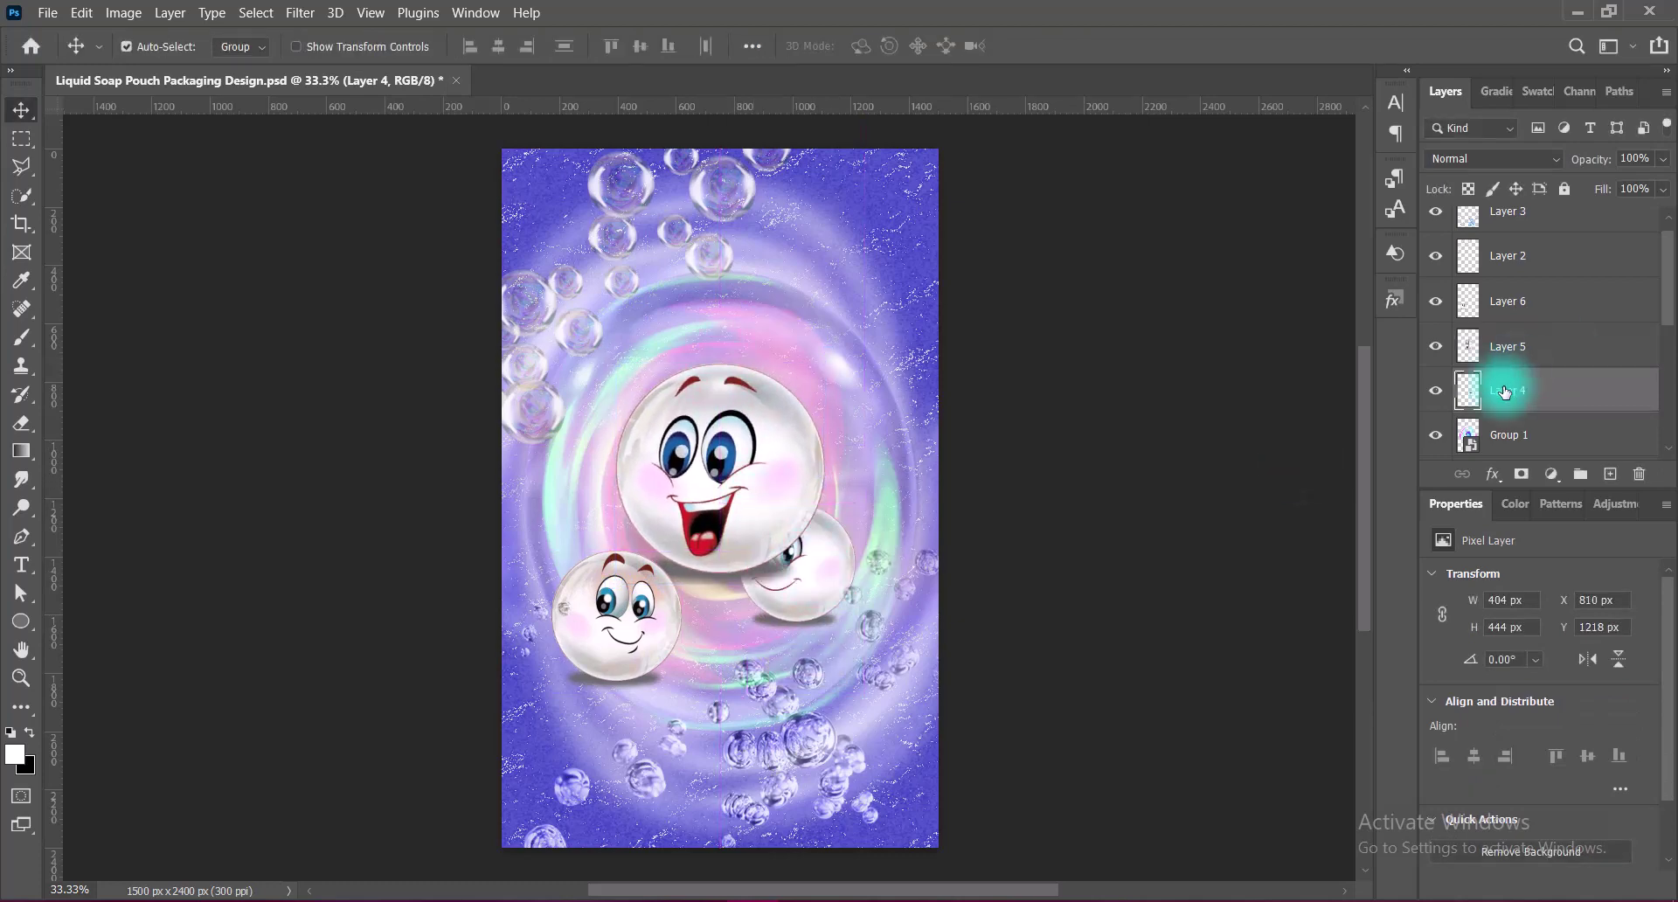
drag(1504, 391, 1504, 325)
drag(791, 564, 820, 564)
drag(654, 632, 676, 642)
- Fine-tune the positions of the big laughing face and the two small faces
drag(749, 487, 749, 496)
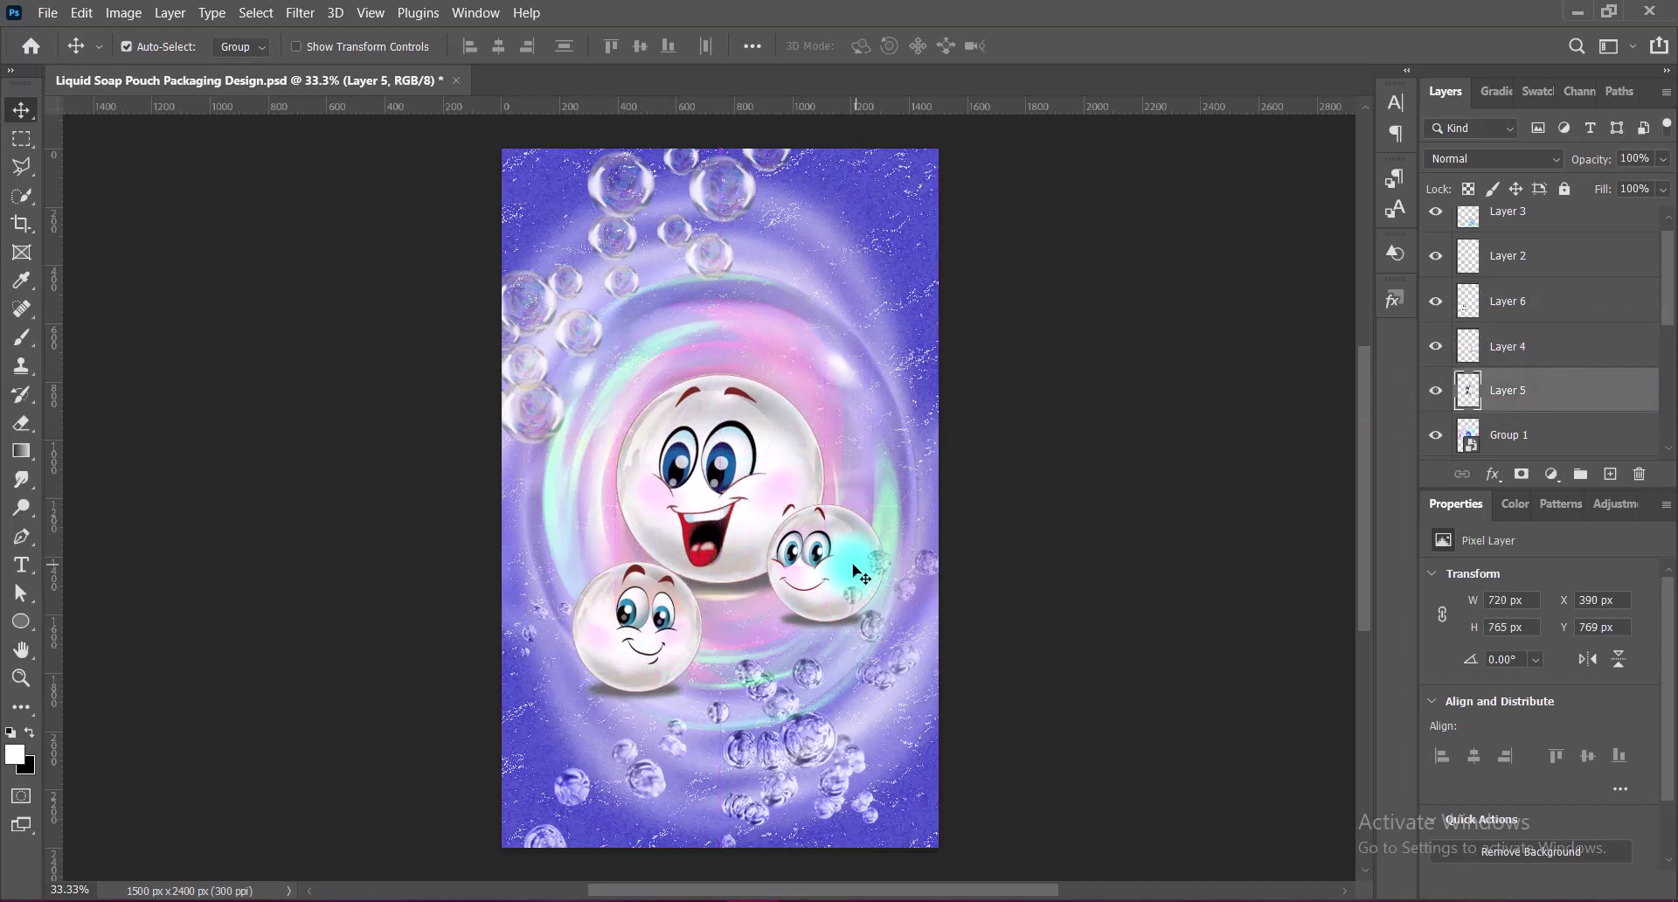
drag(678, 655, 674, 666)
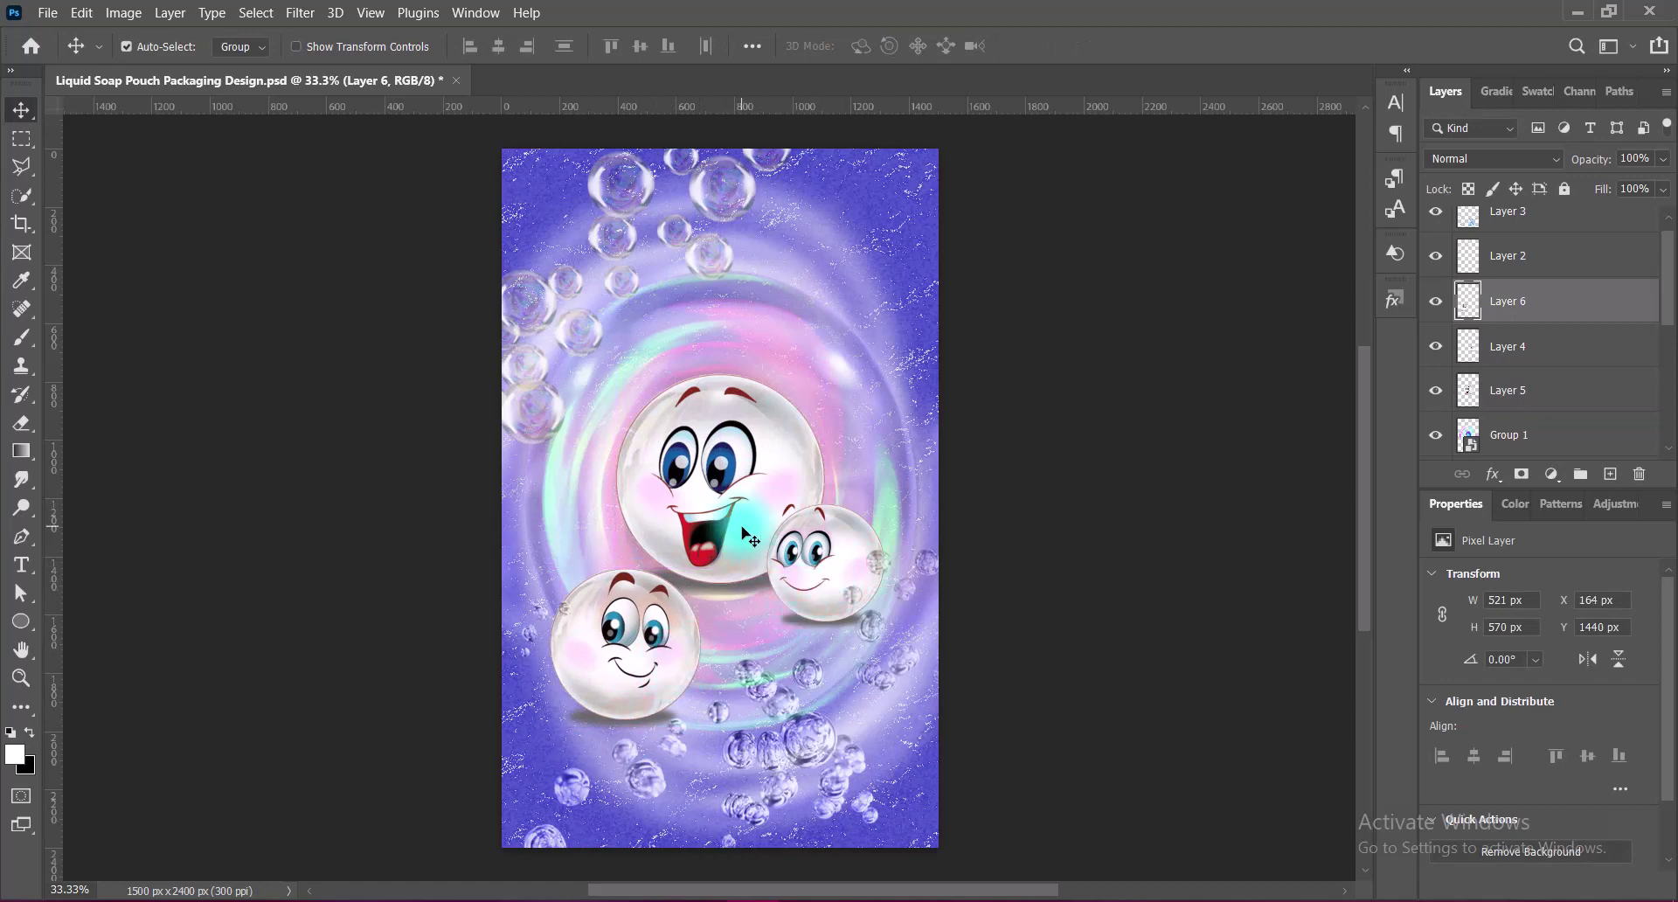
drag(749, 535, 771, 485)
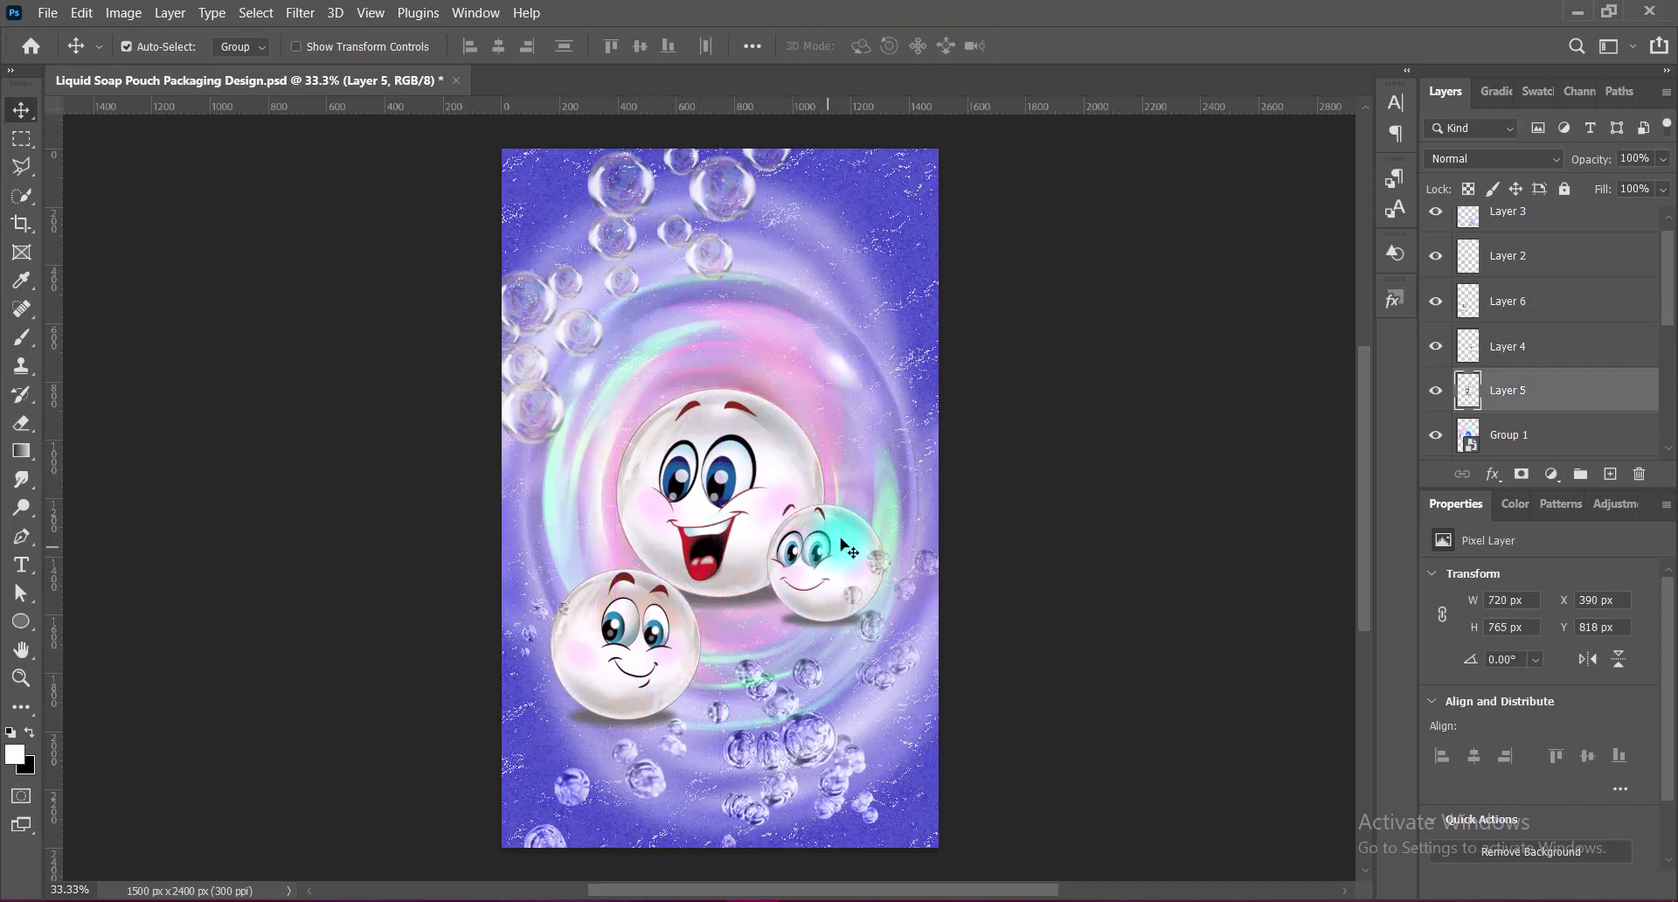
drag(846, 548, 835, 560)
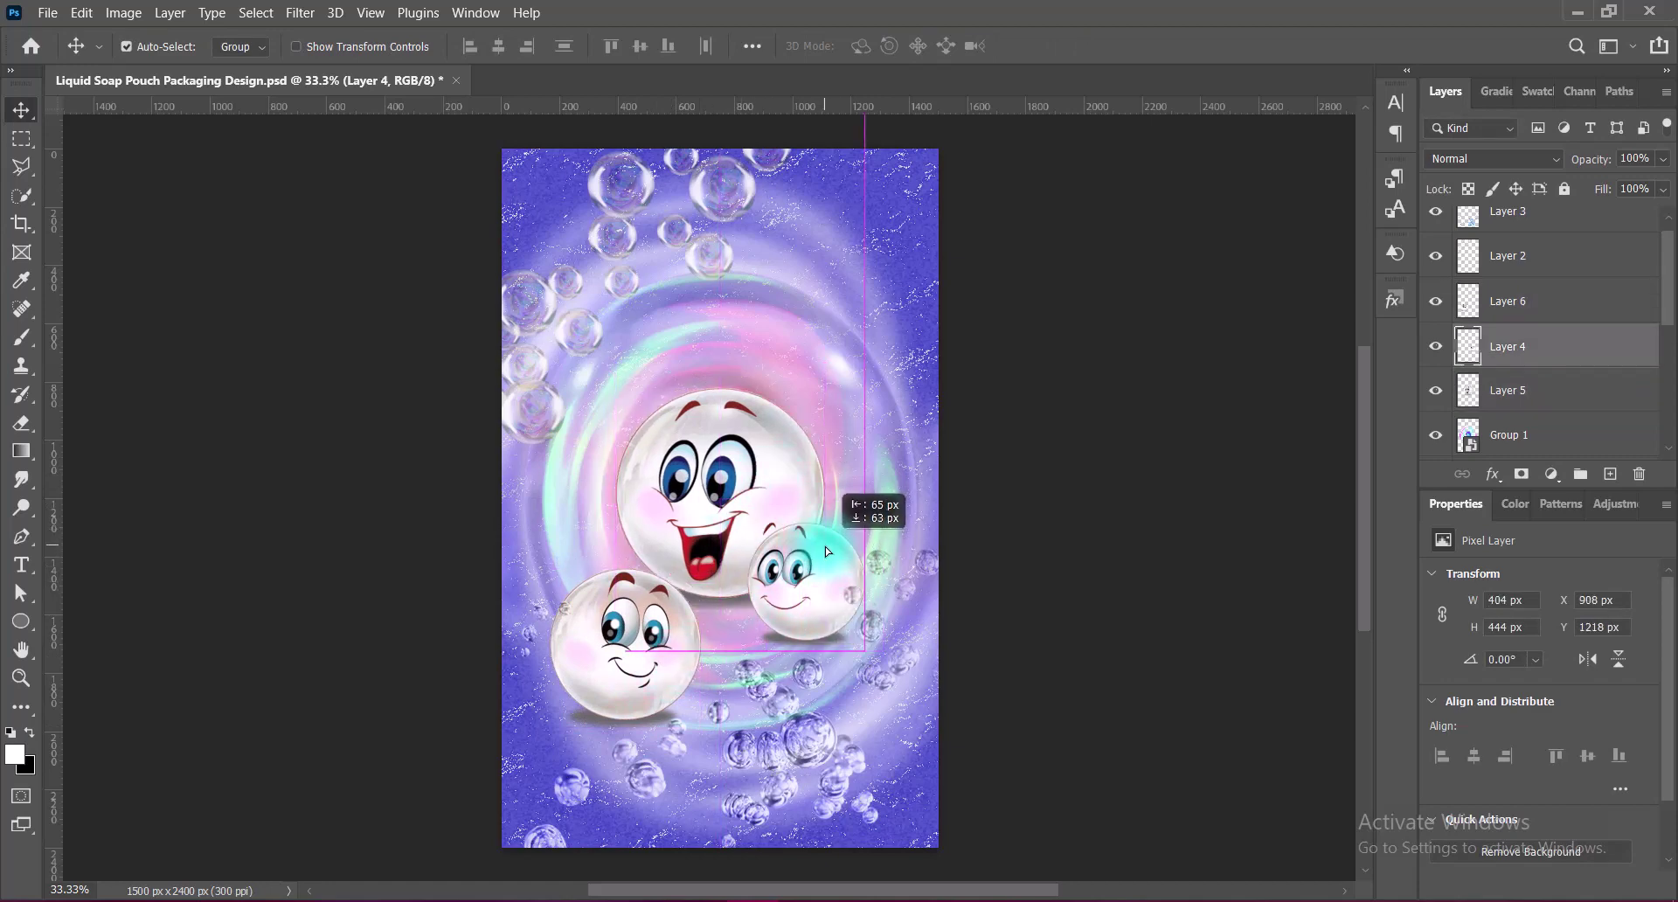
mouse_move(771, 489)
mouse_down()
mouse_move(762, 434)
mouse_move(763, 474)
mouse_up()
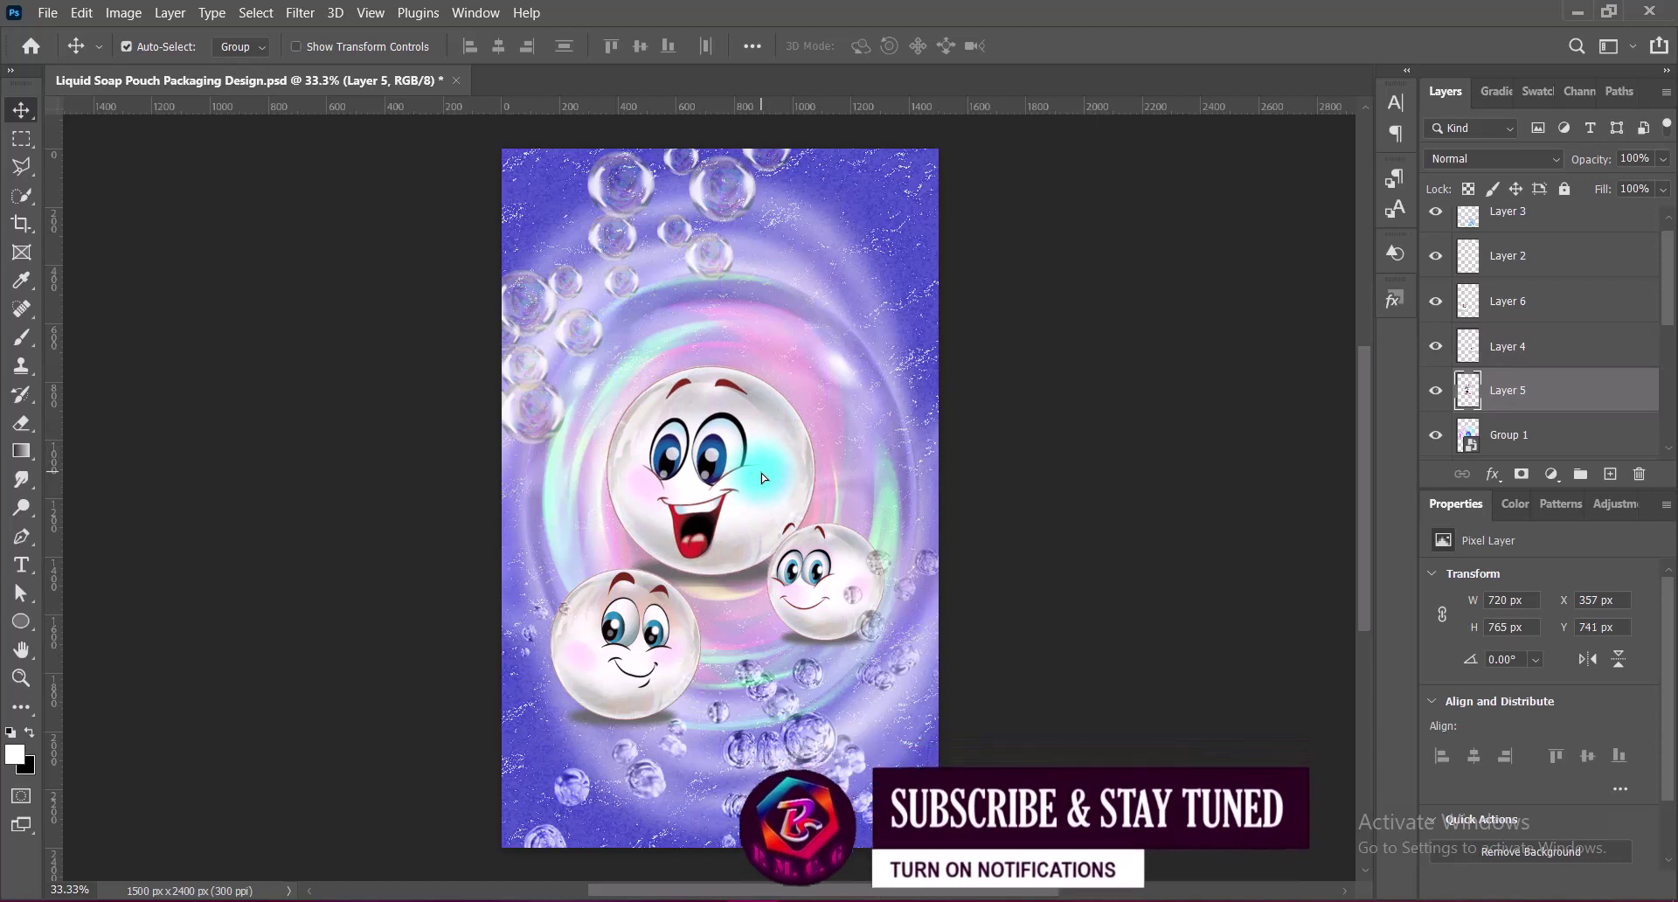
key(shift+Right)
key(shift+Right)
key(shift+Right)
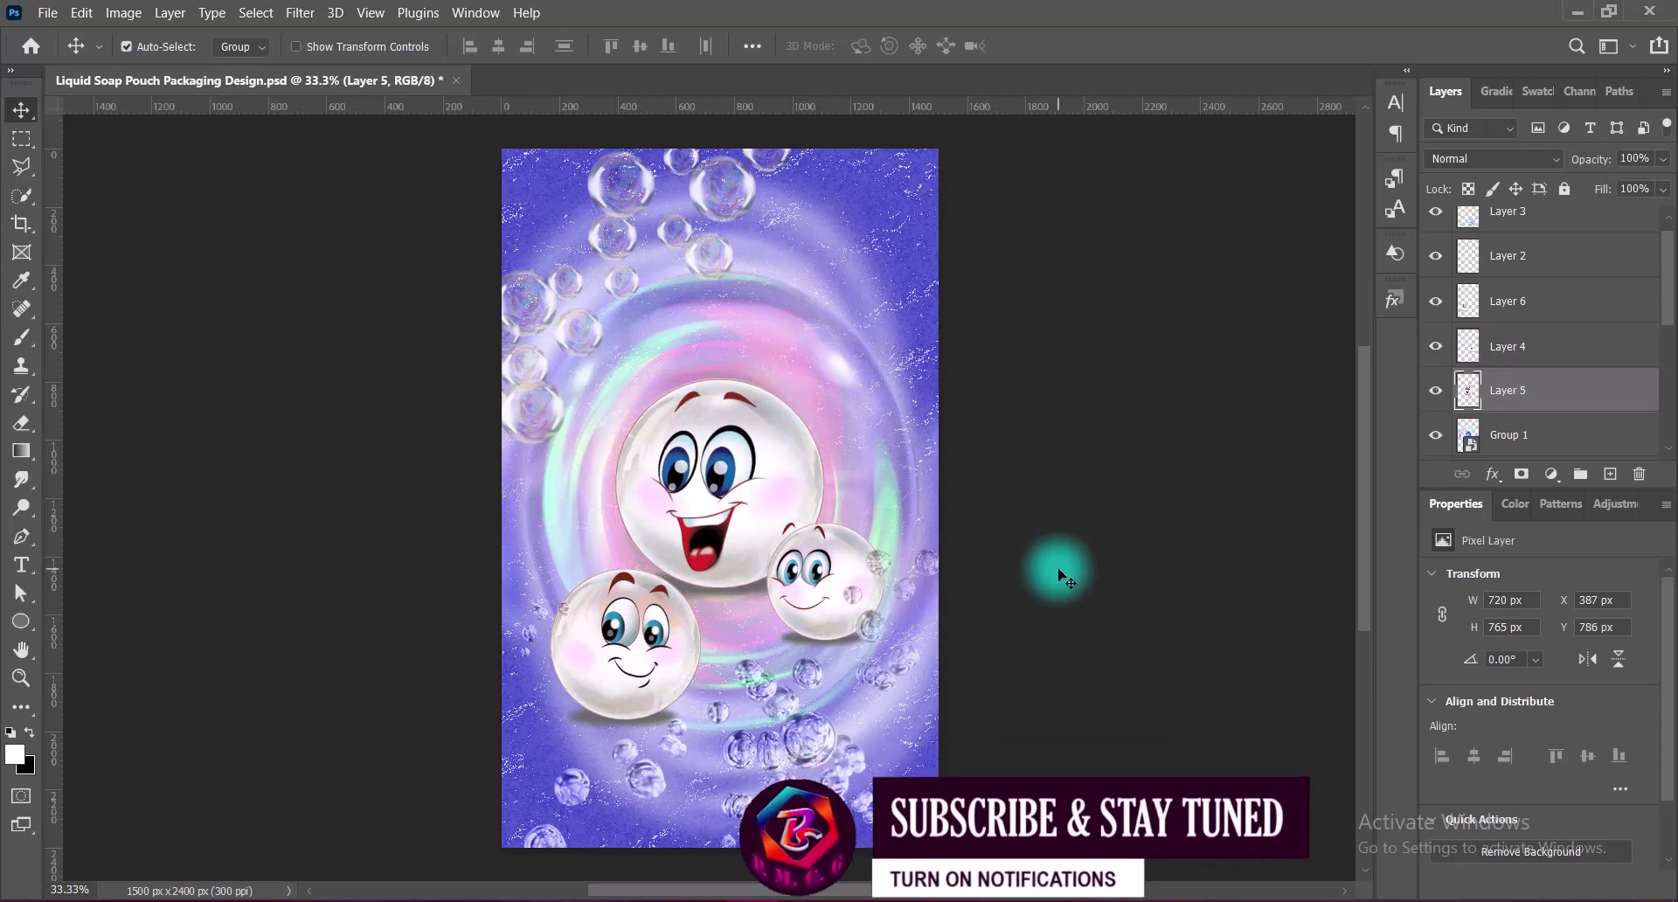
- Apply Vibrance to the Layer 4 face, aiming for +100
click(123, 13)
click(404, 157)
drag(1159, 239, 1154, 241)
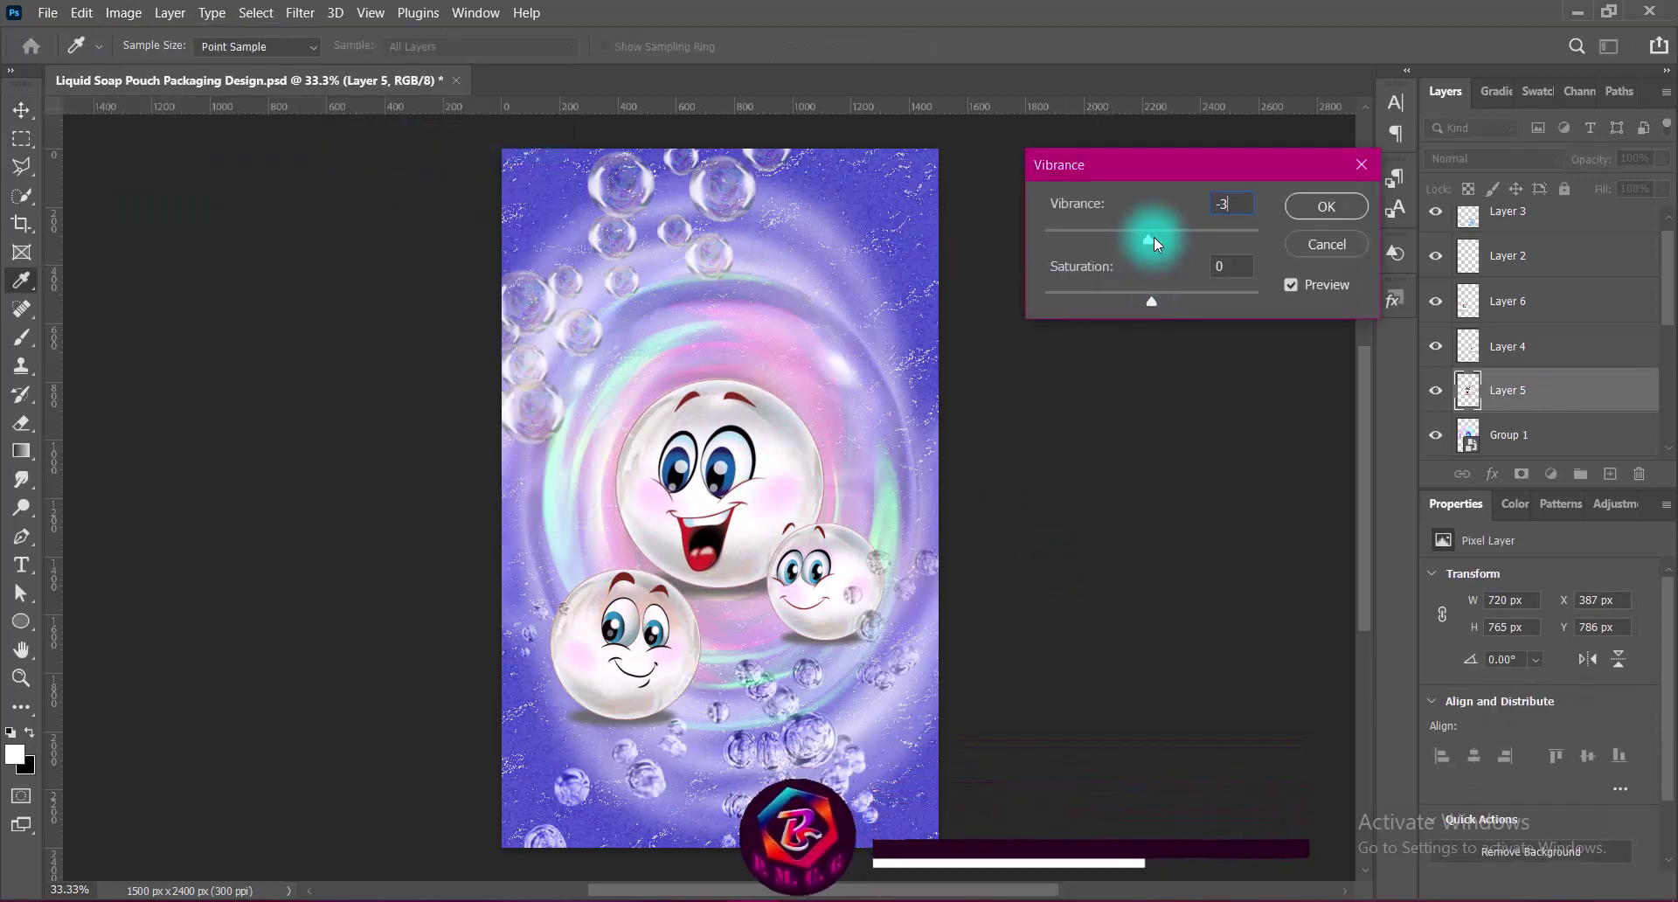
click(1329, 205)
click(123, 12)
click(395, 174)
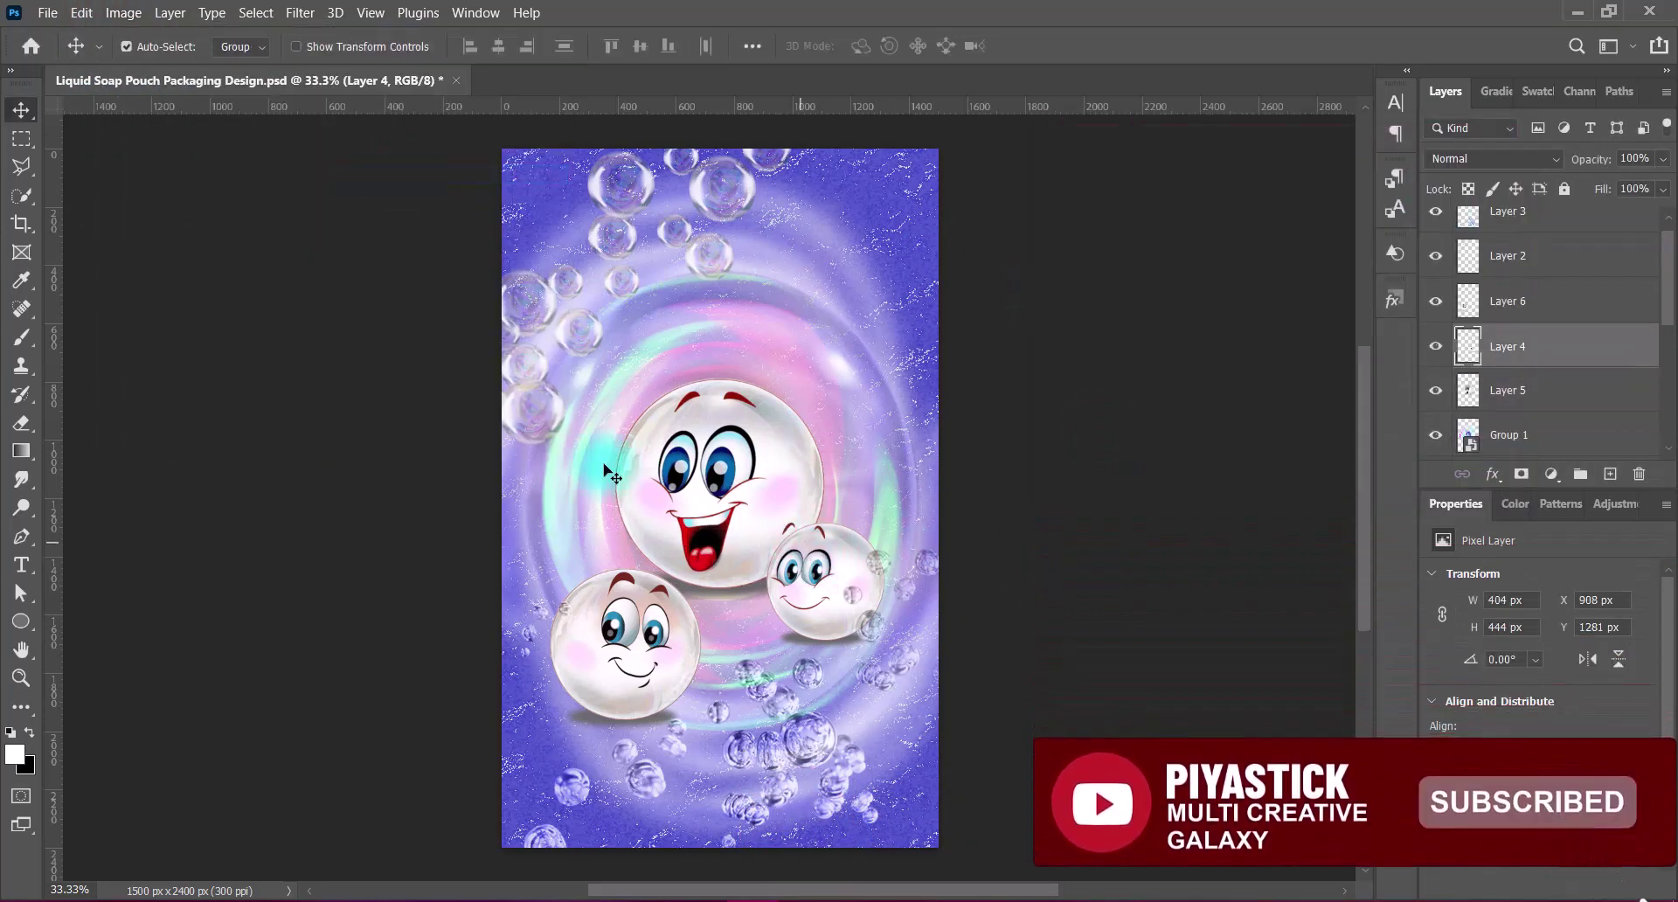
click(123, 13)
click(404, 157)
- Boost vibrance to +100 and apply the Red Boost hue/saturation settings
drag(1153, 240, 1258, 239)
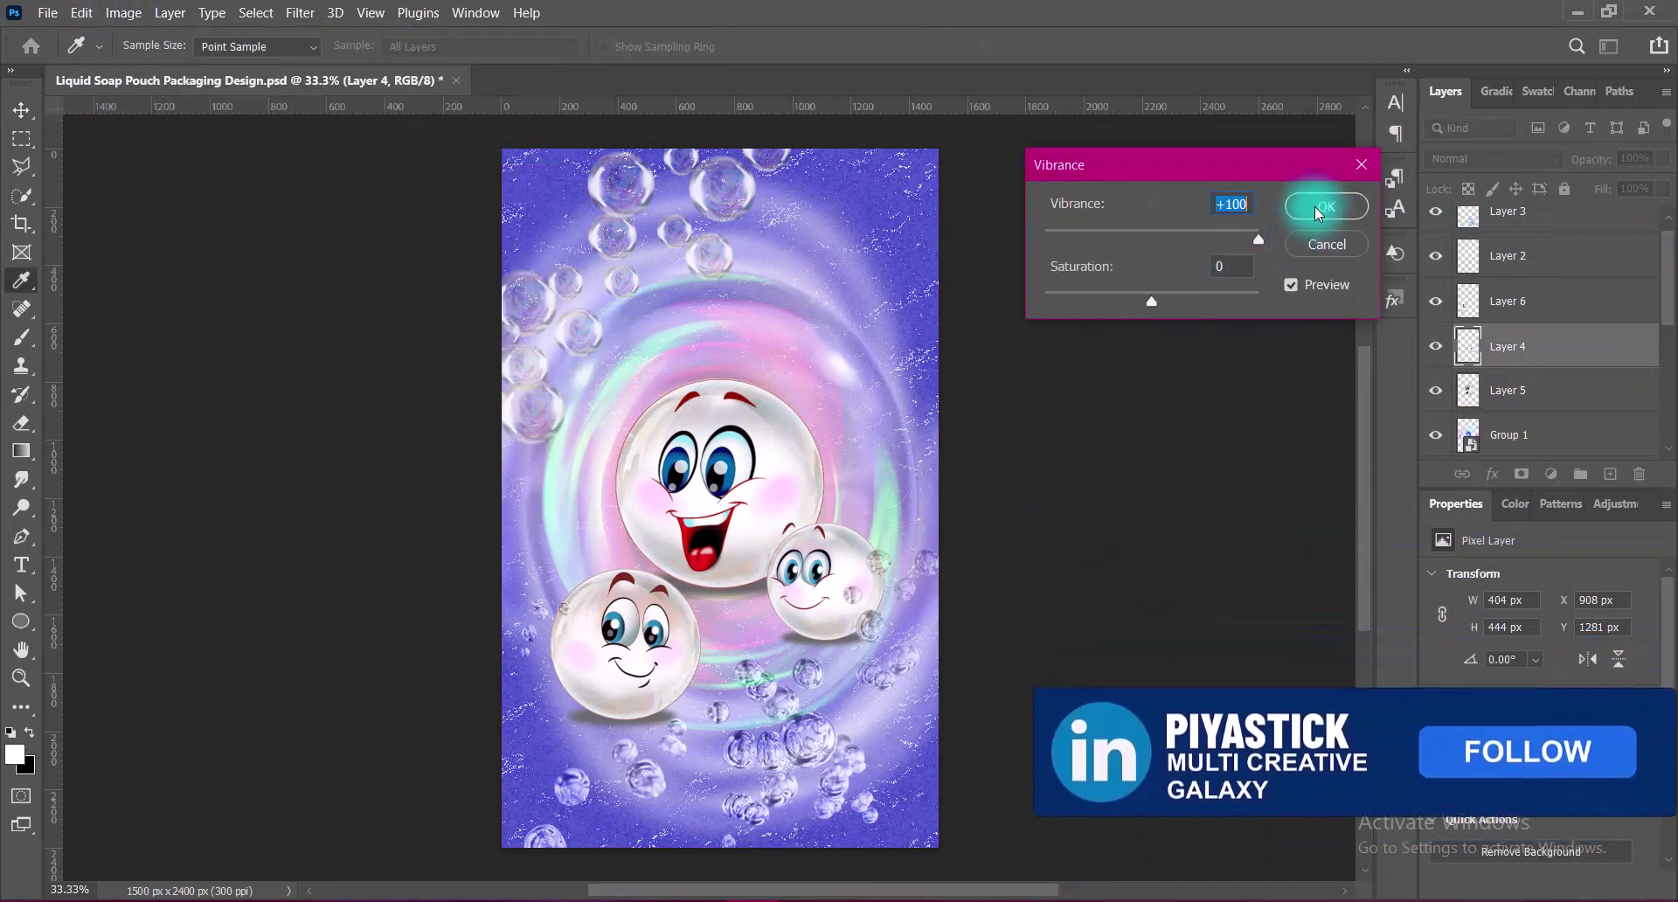
click(1326, 206)
click(123, 13)
click(437, 172)
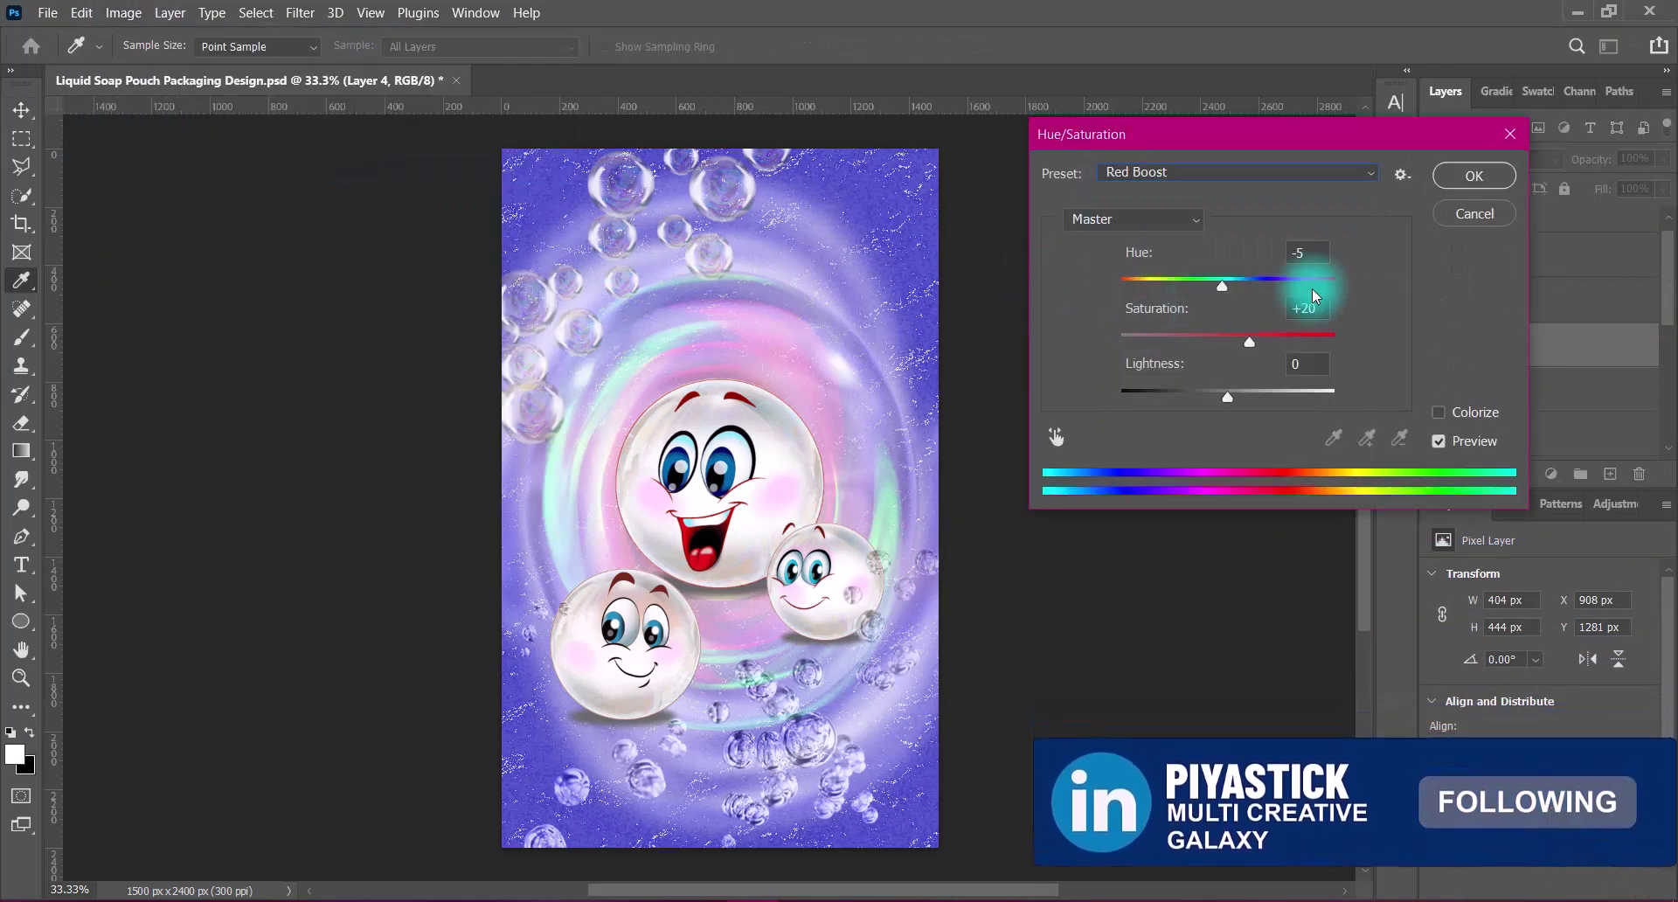
click(123, 12)
- Adjust Layer 6's vibrance and apply a hue/saturation preset to it
click(405, 157)
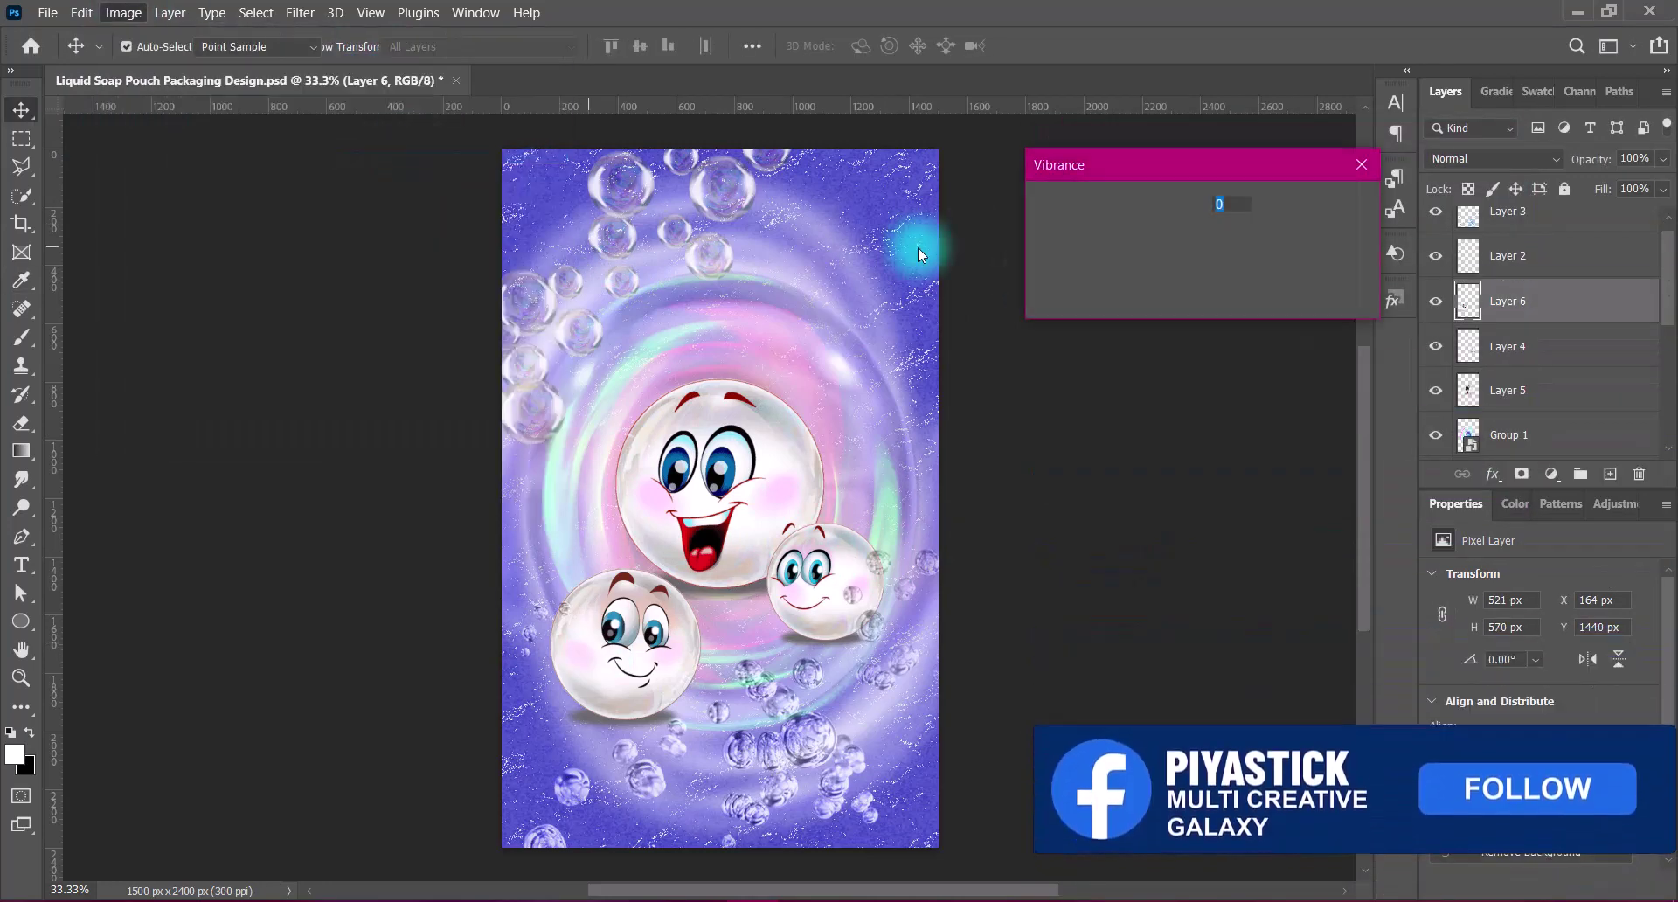
click(1326, 205)
click(123, 12)
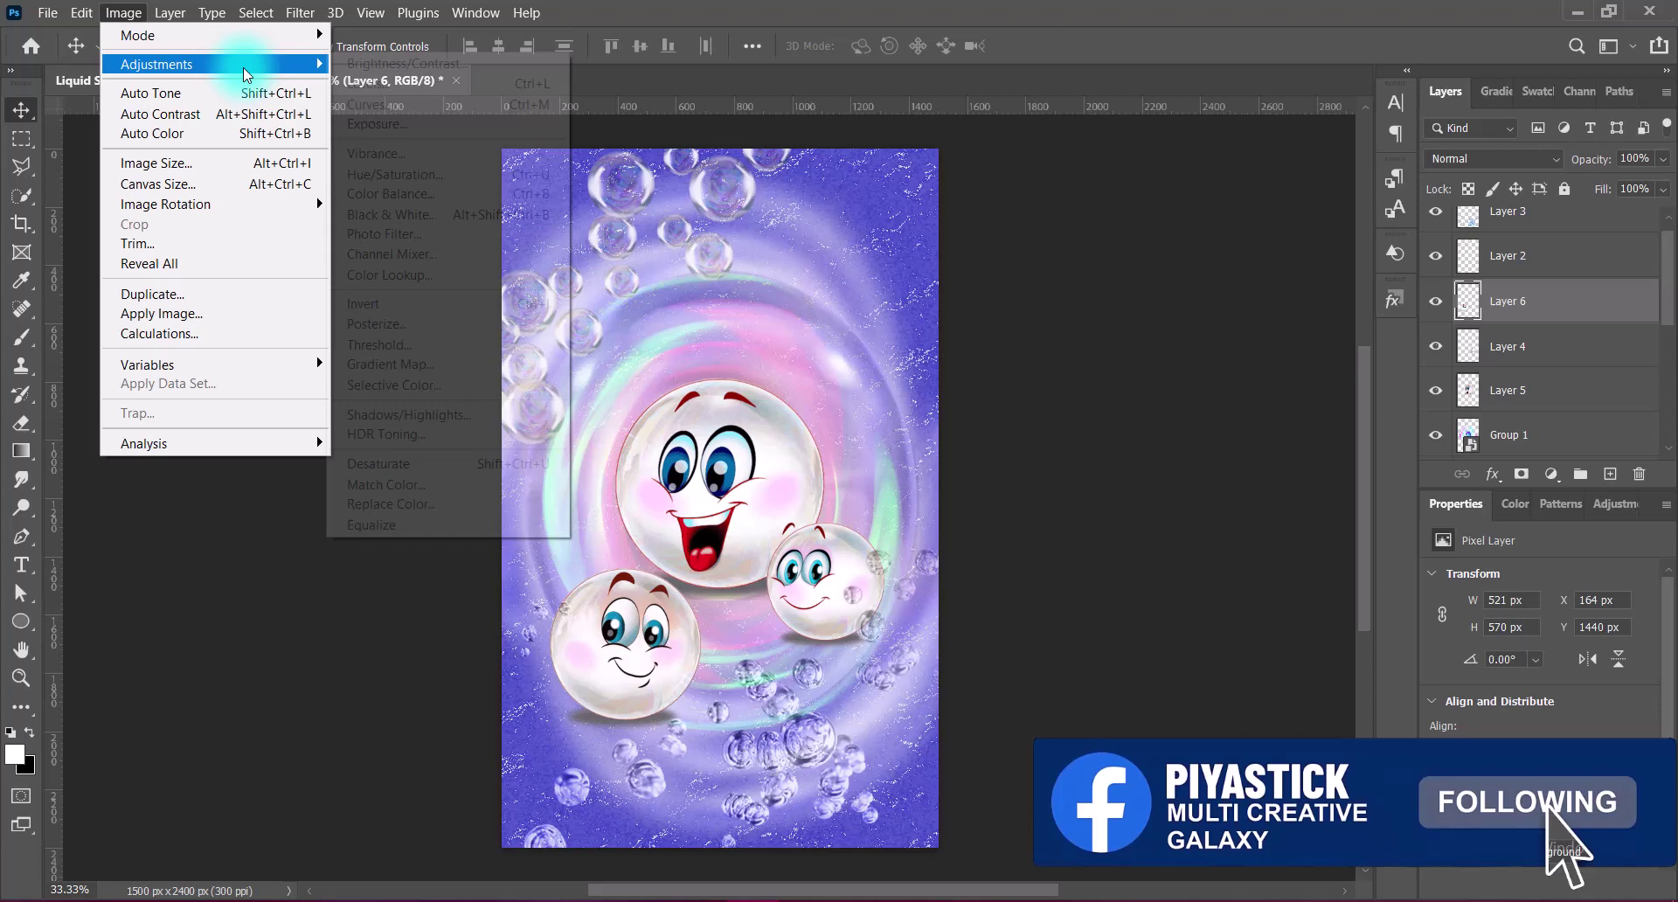
click(410, 174)
click(1162, 168)
click(1329, 273)
click(1472, 176)
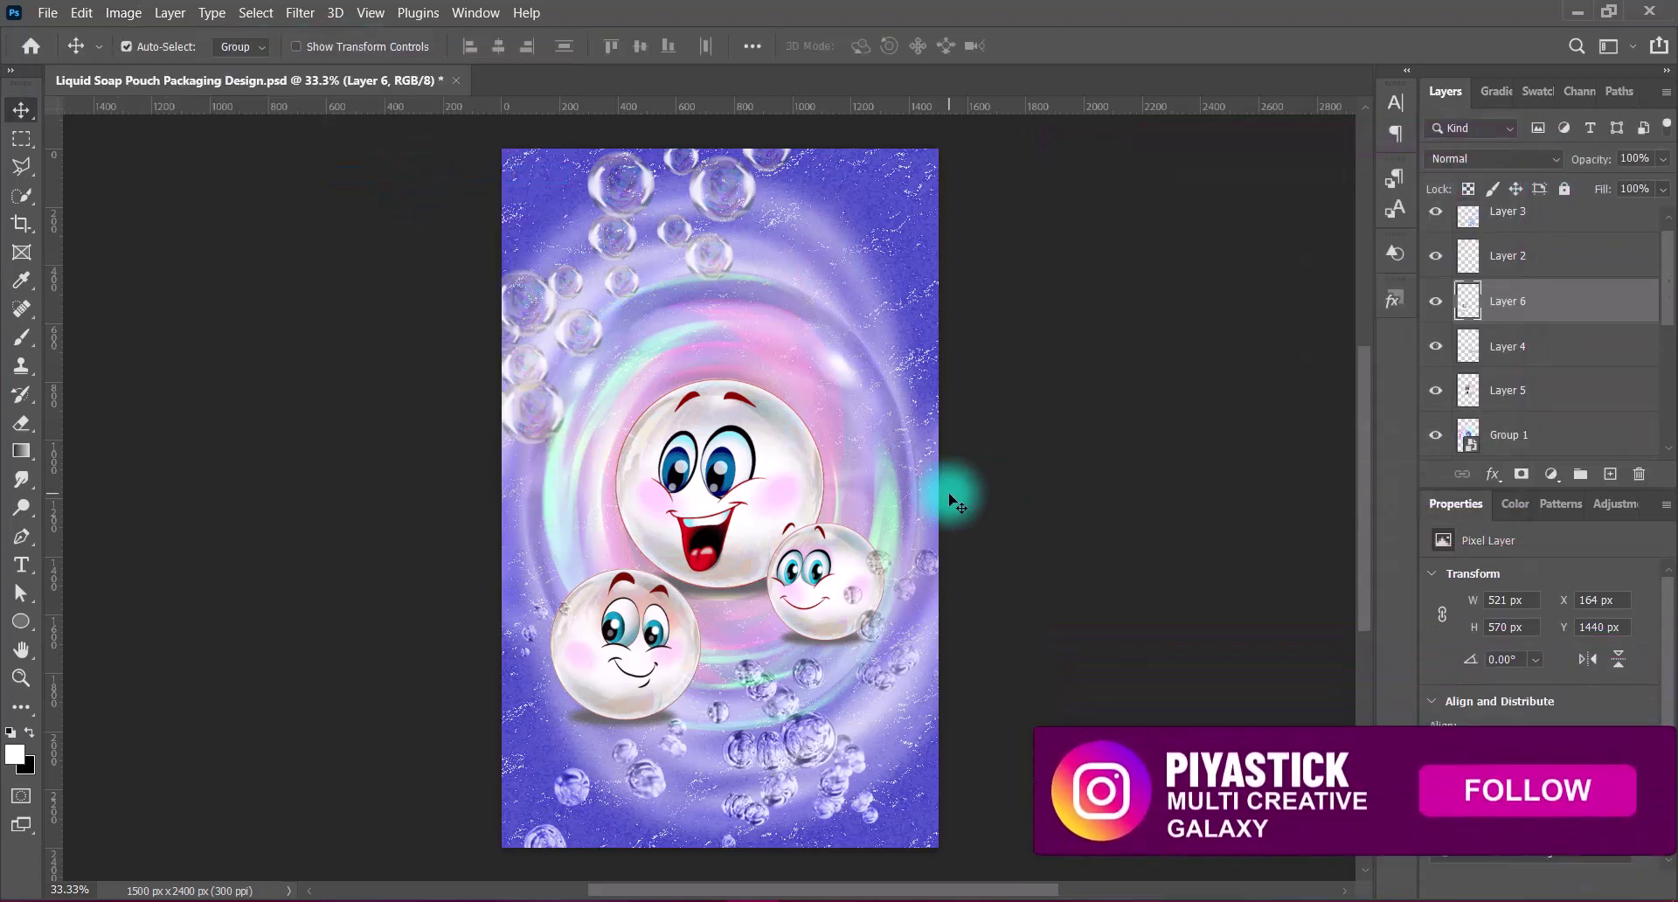
- Select the three face layers and try moving and shrinking them together to about 84%
click(721, 415)
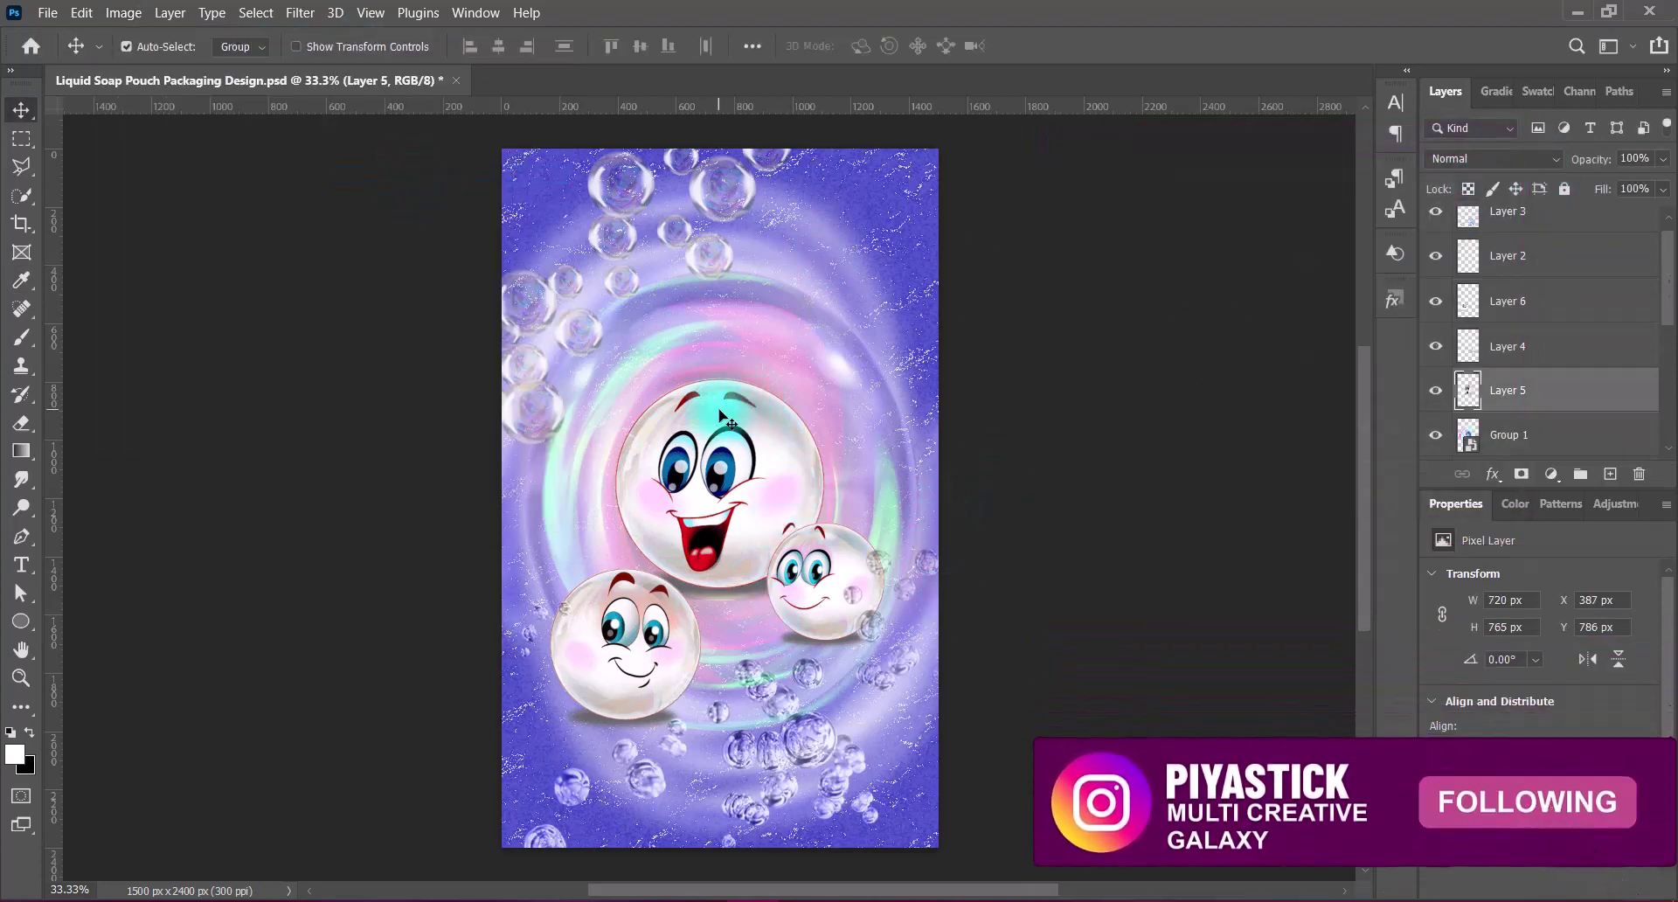
shift+click(599, 655)
shift+click(749, 480)
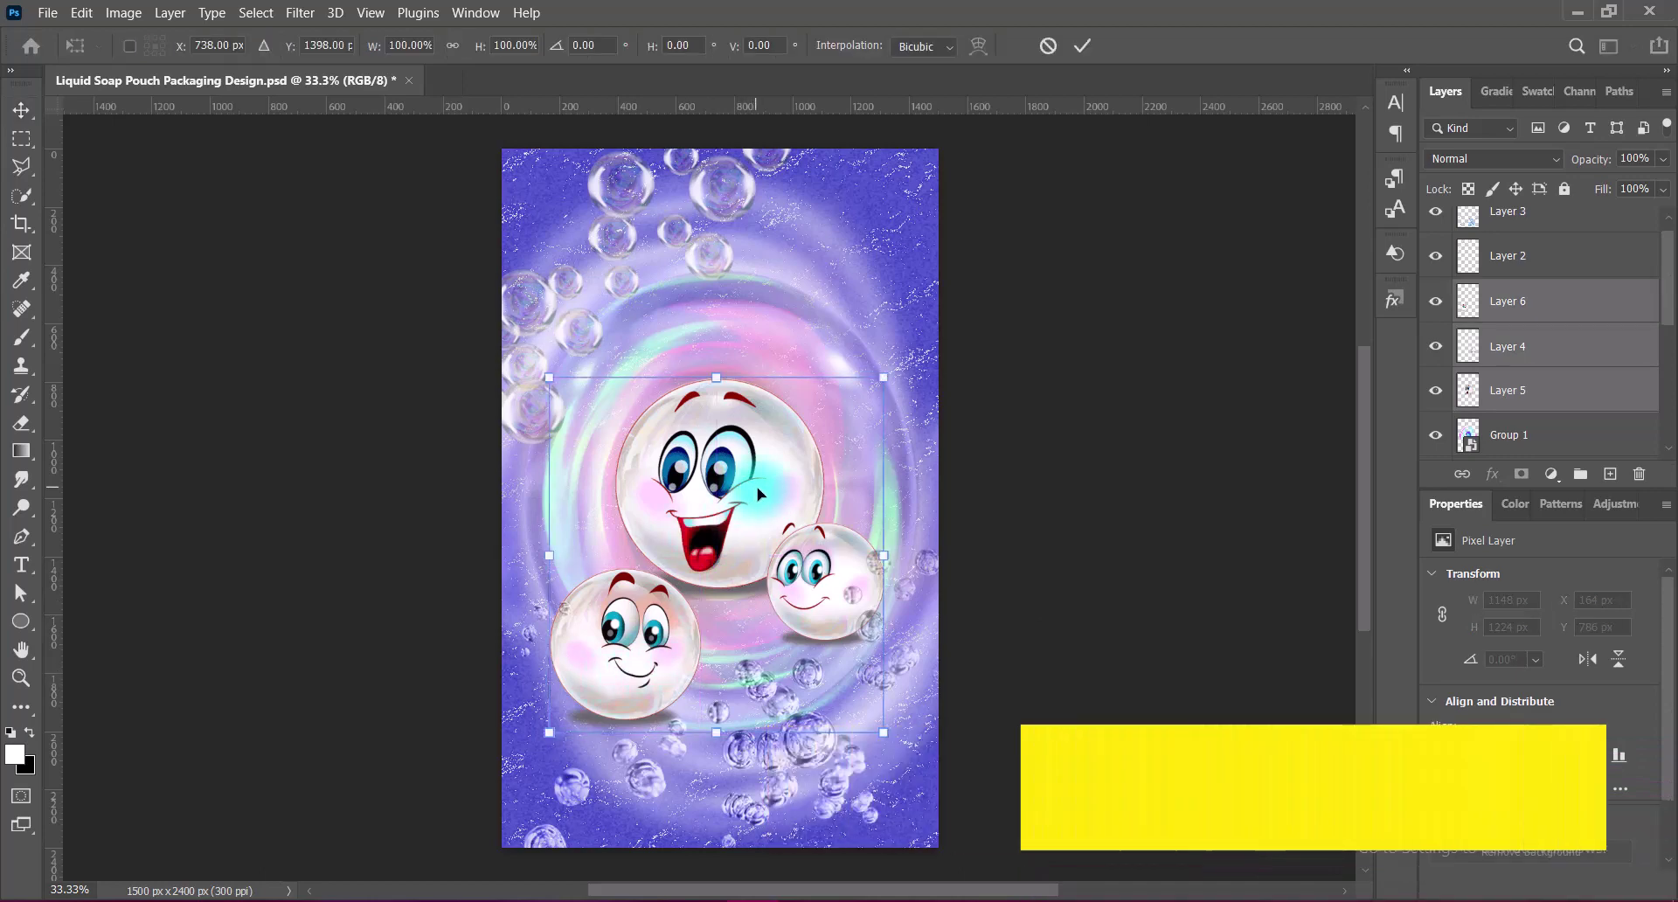
key(ctrl+t)
drag(759, 501, 763, 547)
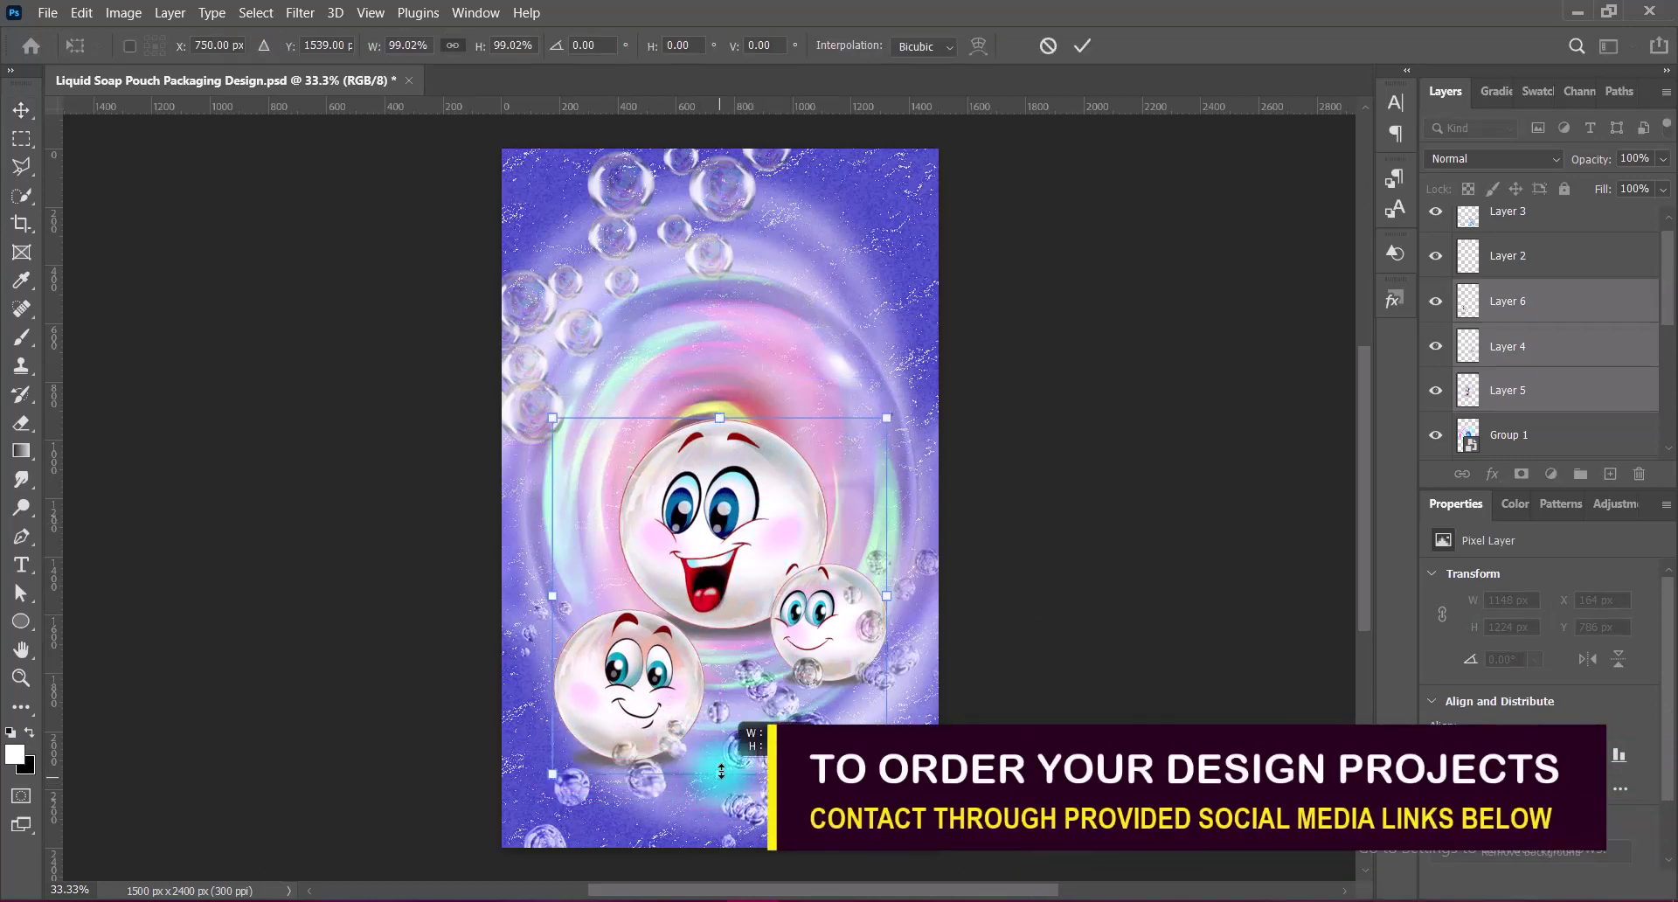
drag(721, 771, 722, 718)
drag(762, 519, 752, 498)
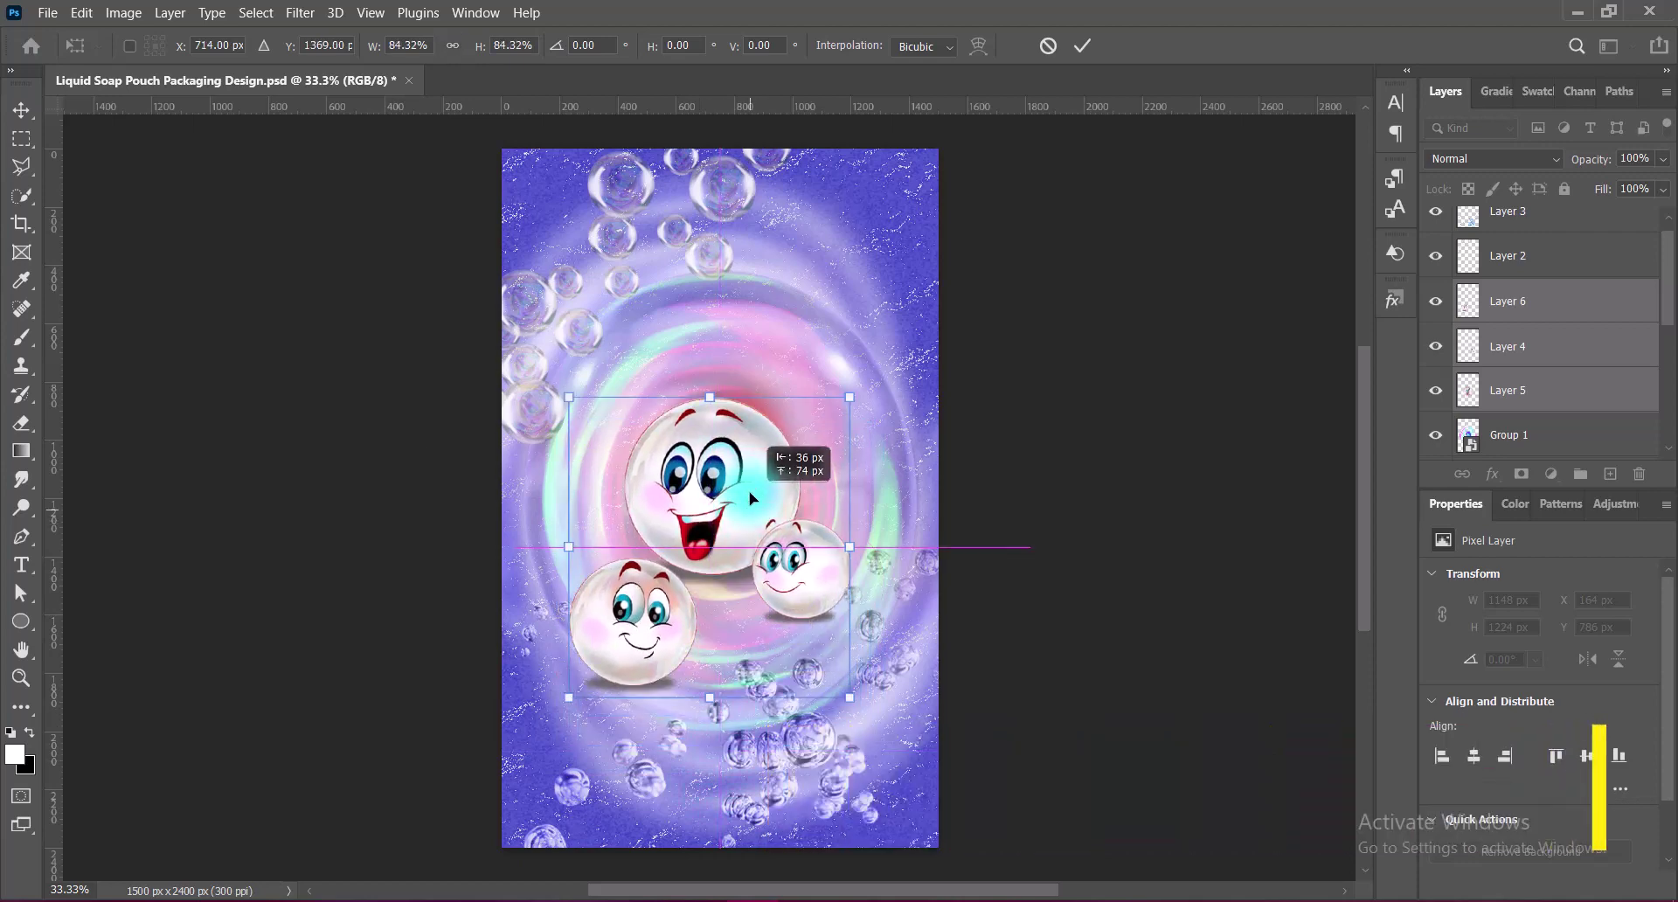
- Undo the shrink, then enlarge the three faces to about 103.57% and centre them
key(ctrl+z)
key(ctrl+z)
drag(757, 583, 758, 537)
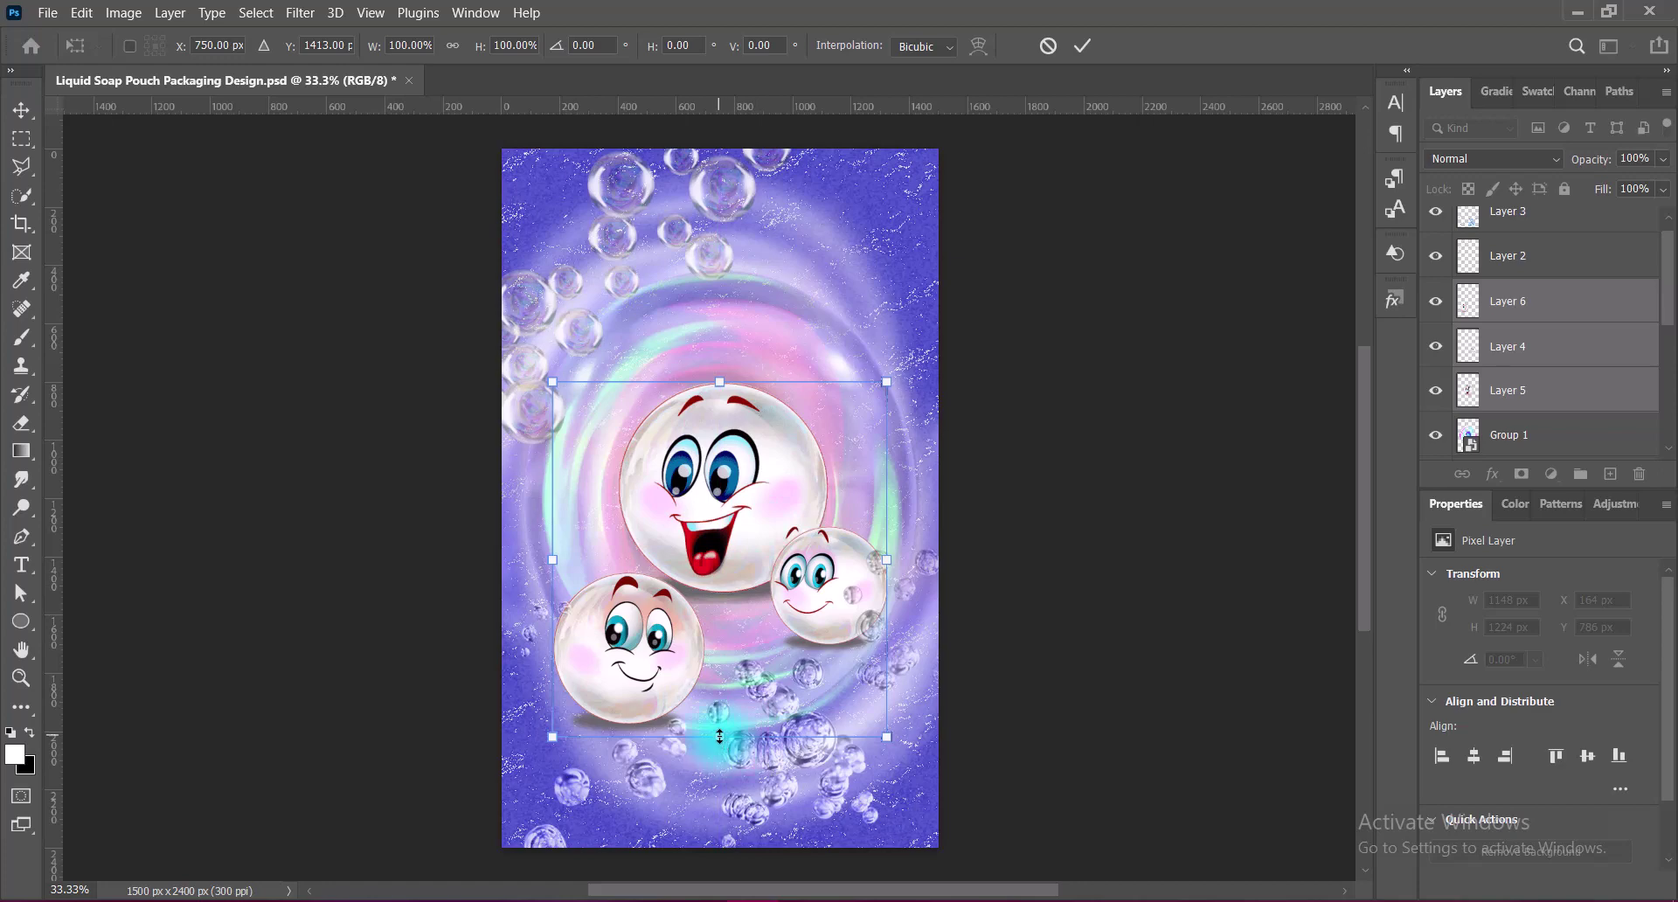
drag(720, 737, 720, 749)
drag(744, 555, 744, 535)
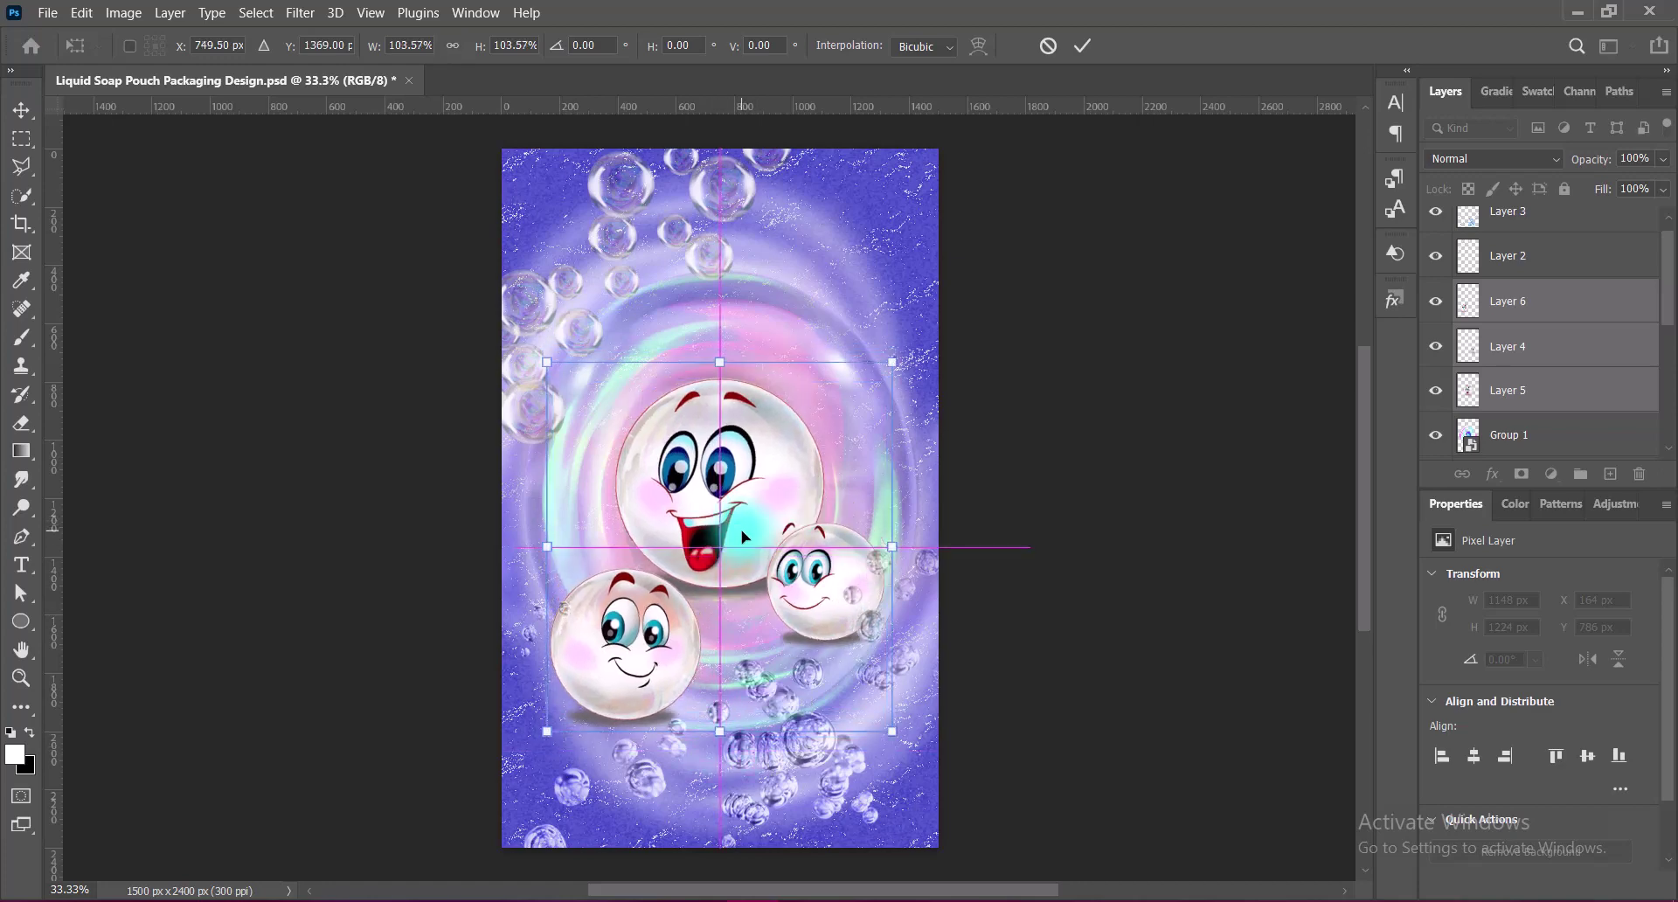
key(Return)
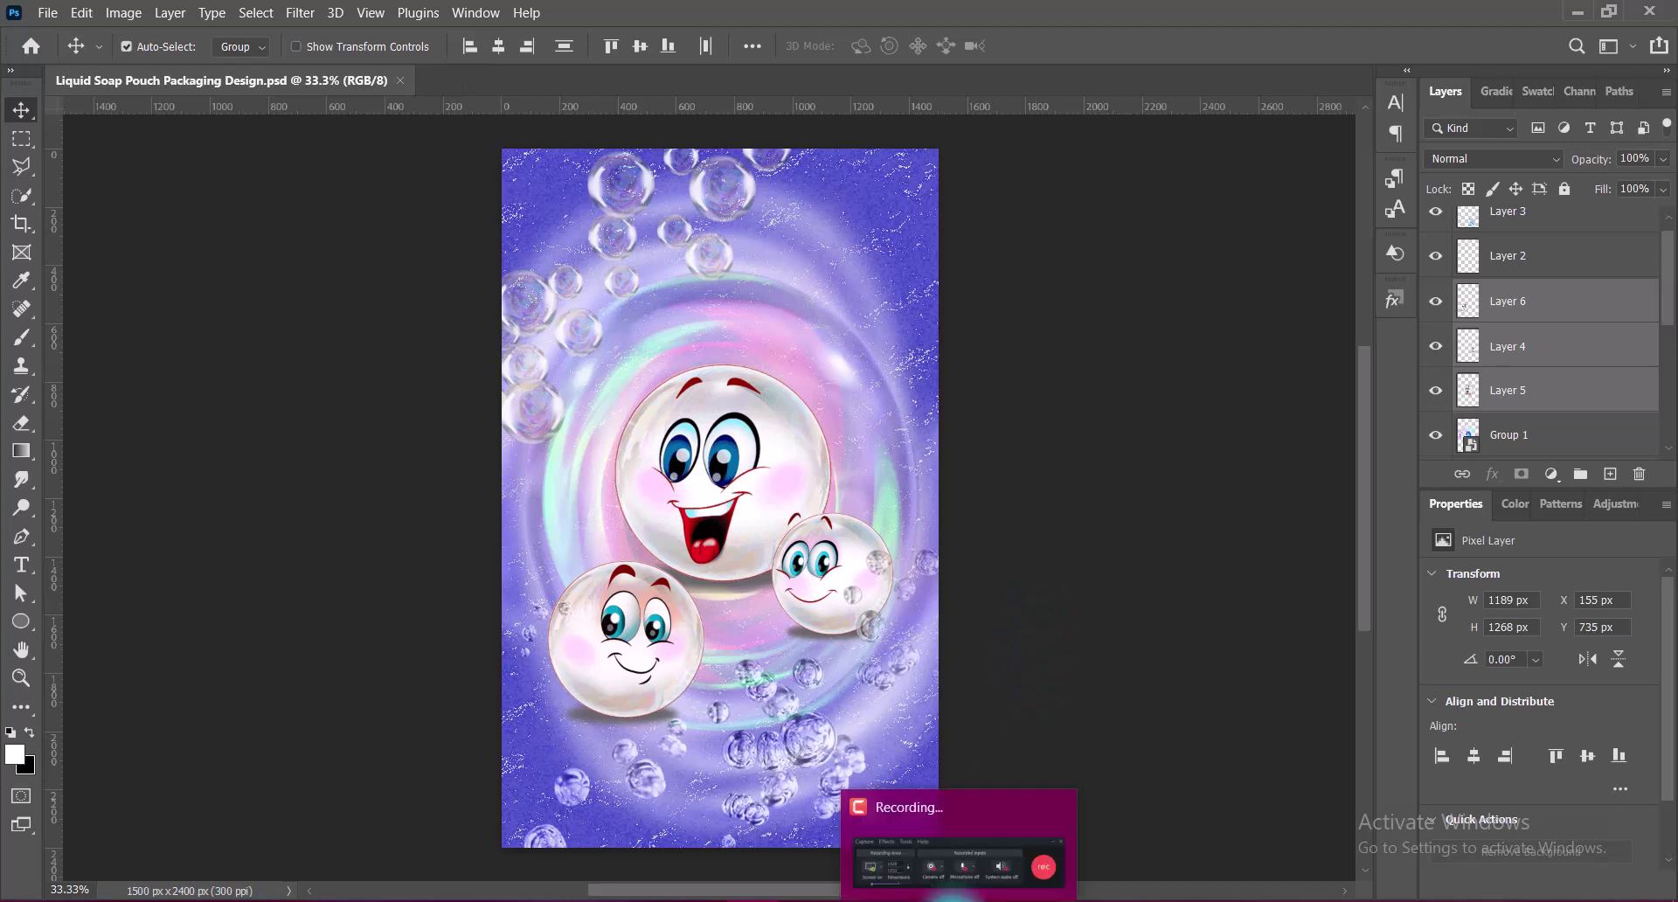
- Nudge the bubble characters a little lower on the swirl
drag(1171, 541, 1175, 555)
key(shift+Down)
key(shift+Down)
key(shift+Down)
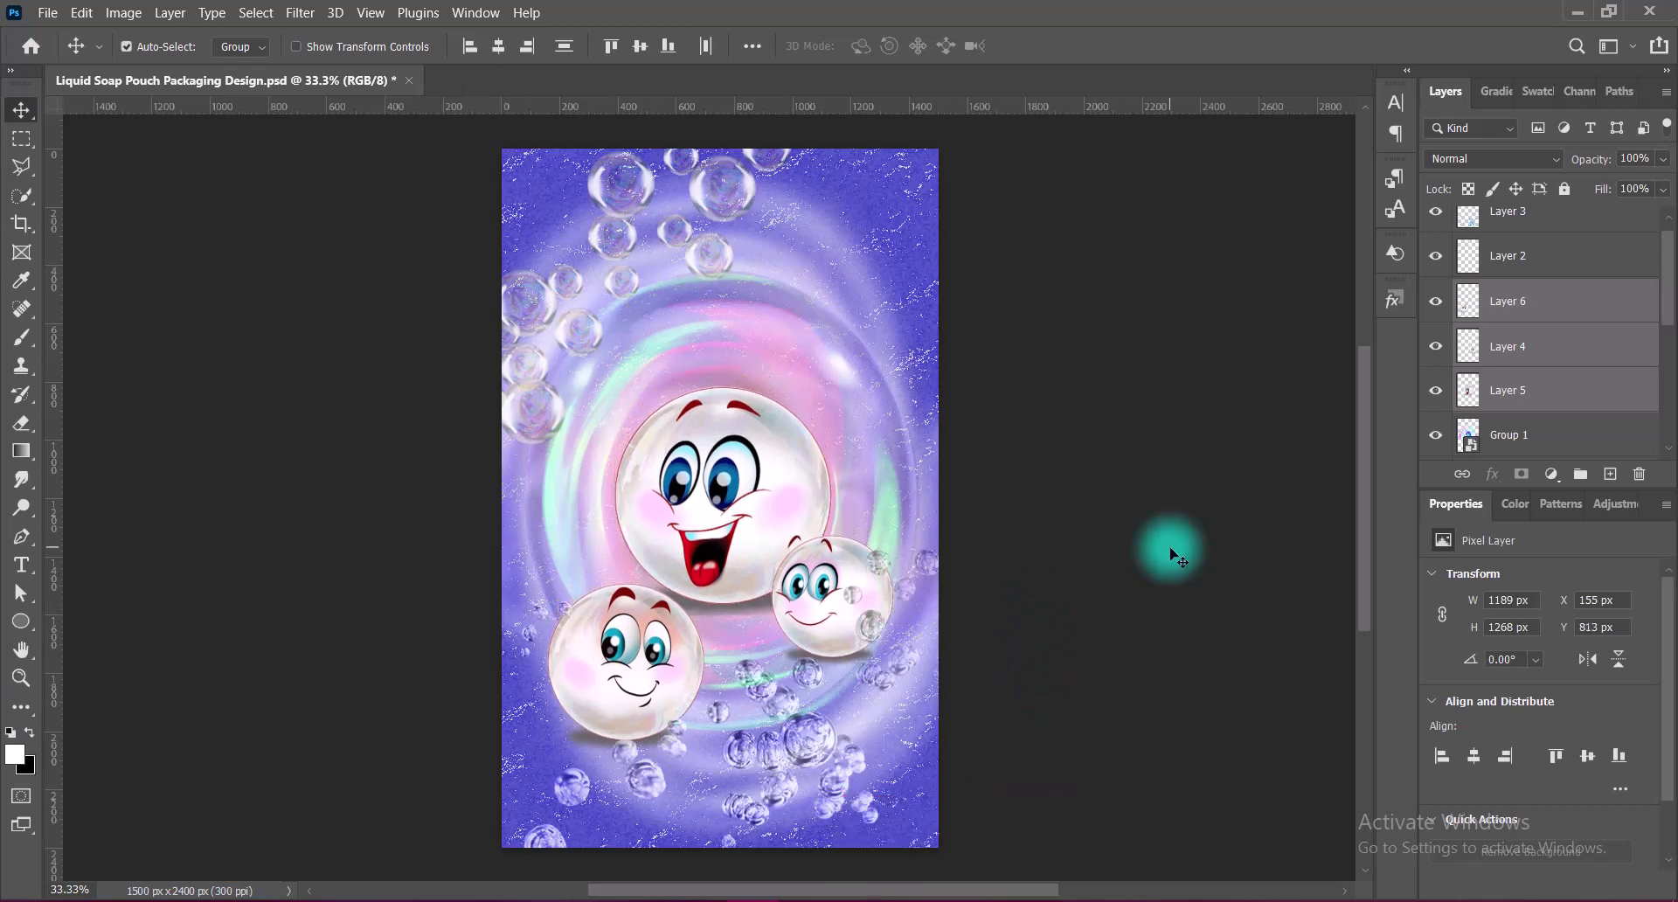
key(Up)
key(Up)
key(Up)
- Place the water splash image and scale it to about 138% over the lower half
click(1099, 577)
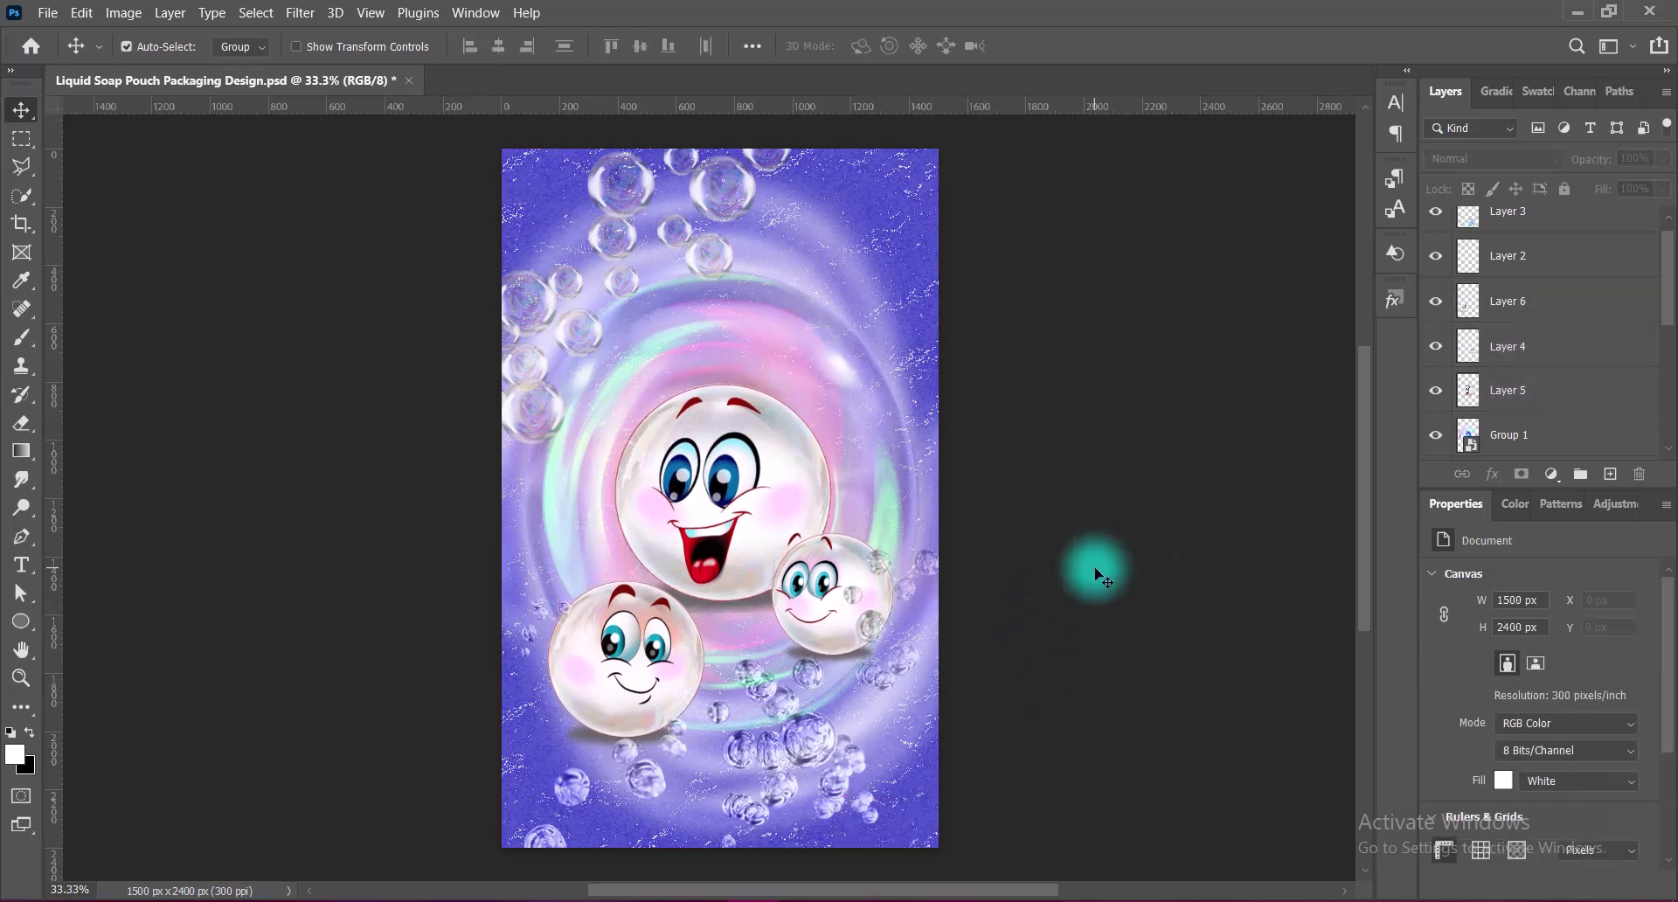
drag(1056, 577, 715, 632)
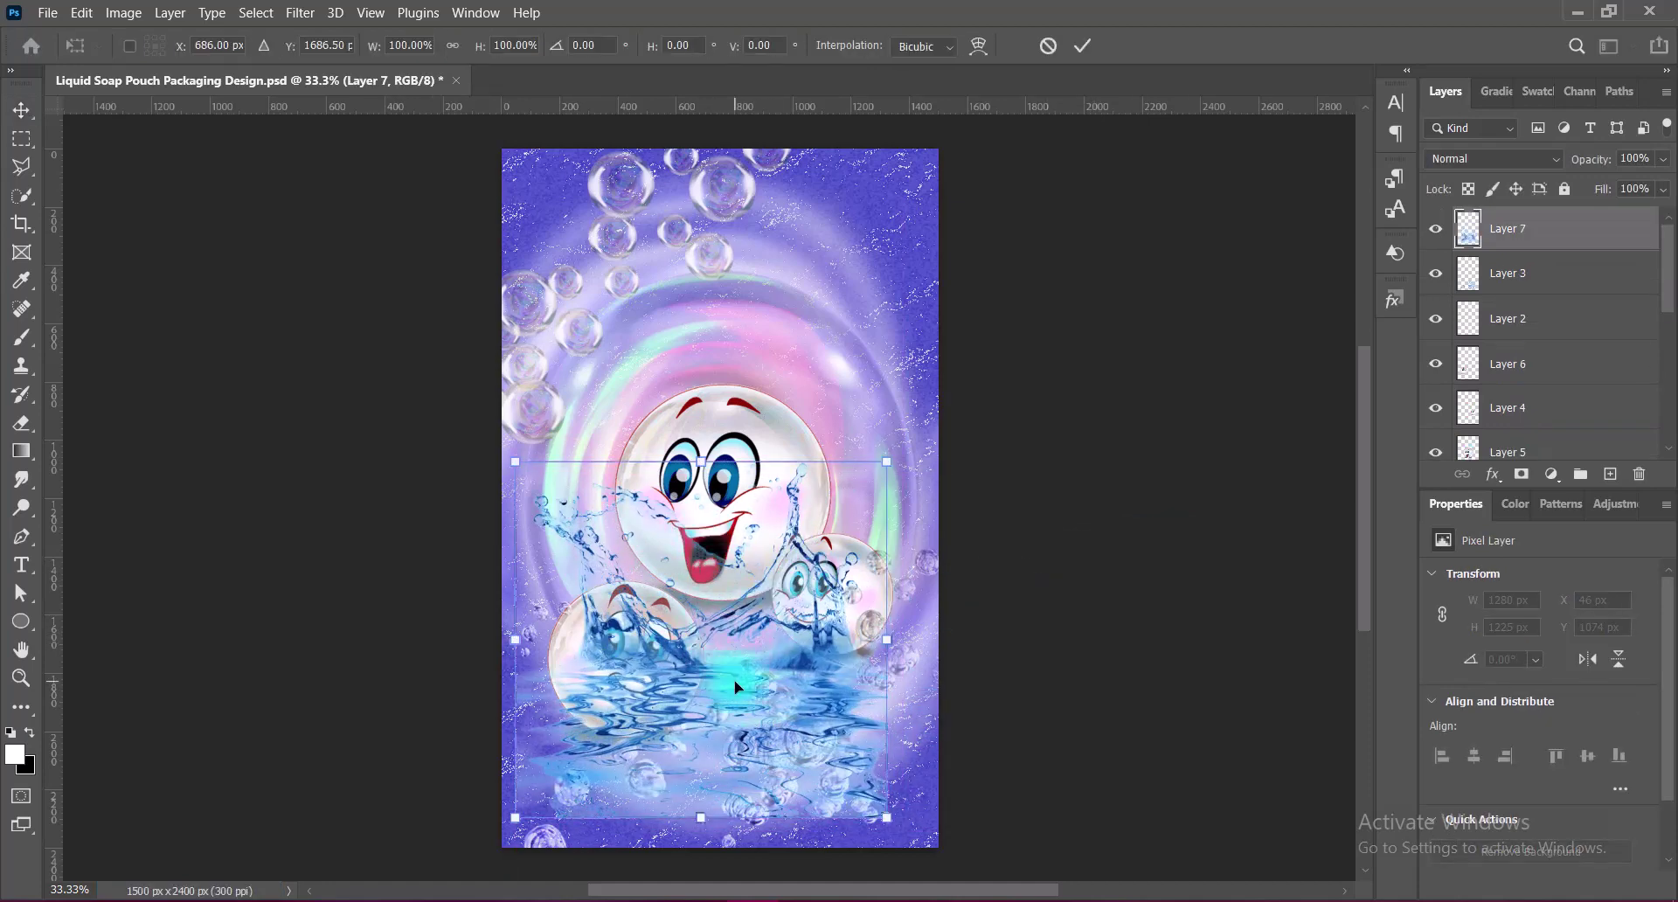
drag(700, 817, 695, 854)
drag(899, 656, 949, 661)
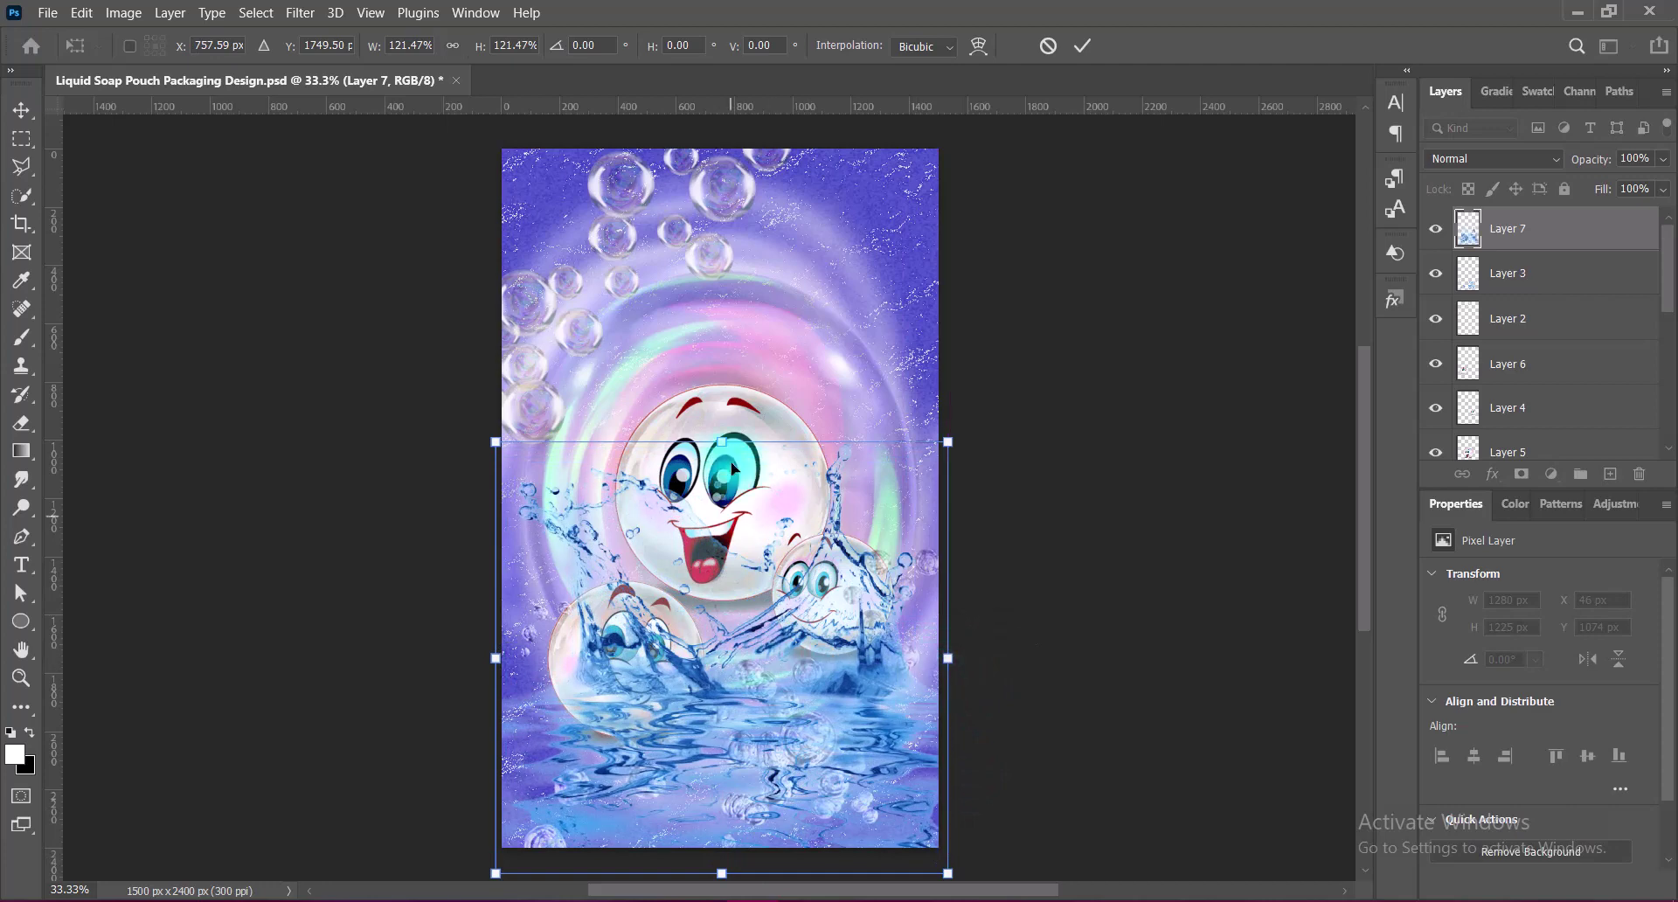
drag(721, 442, 721, 376)
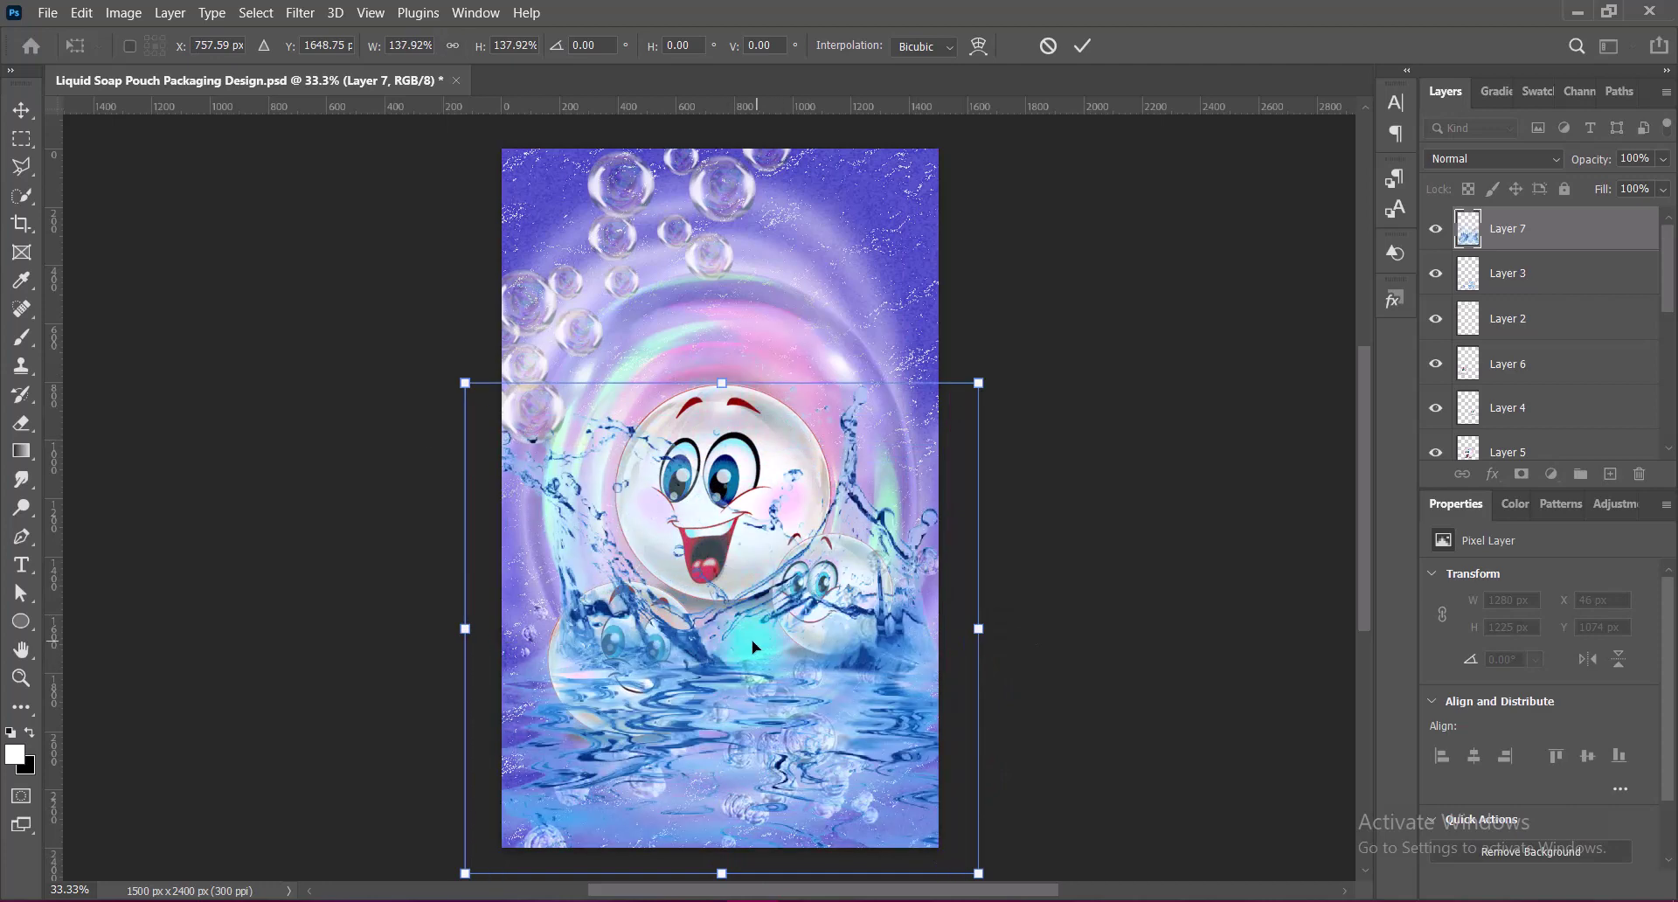
drag(753, 647, 757, 646)
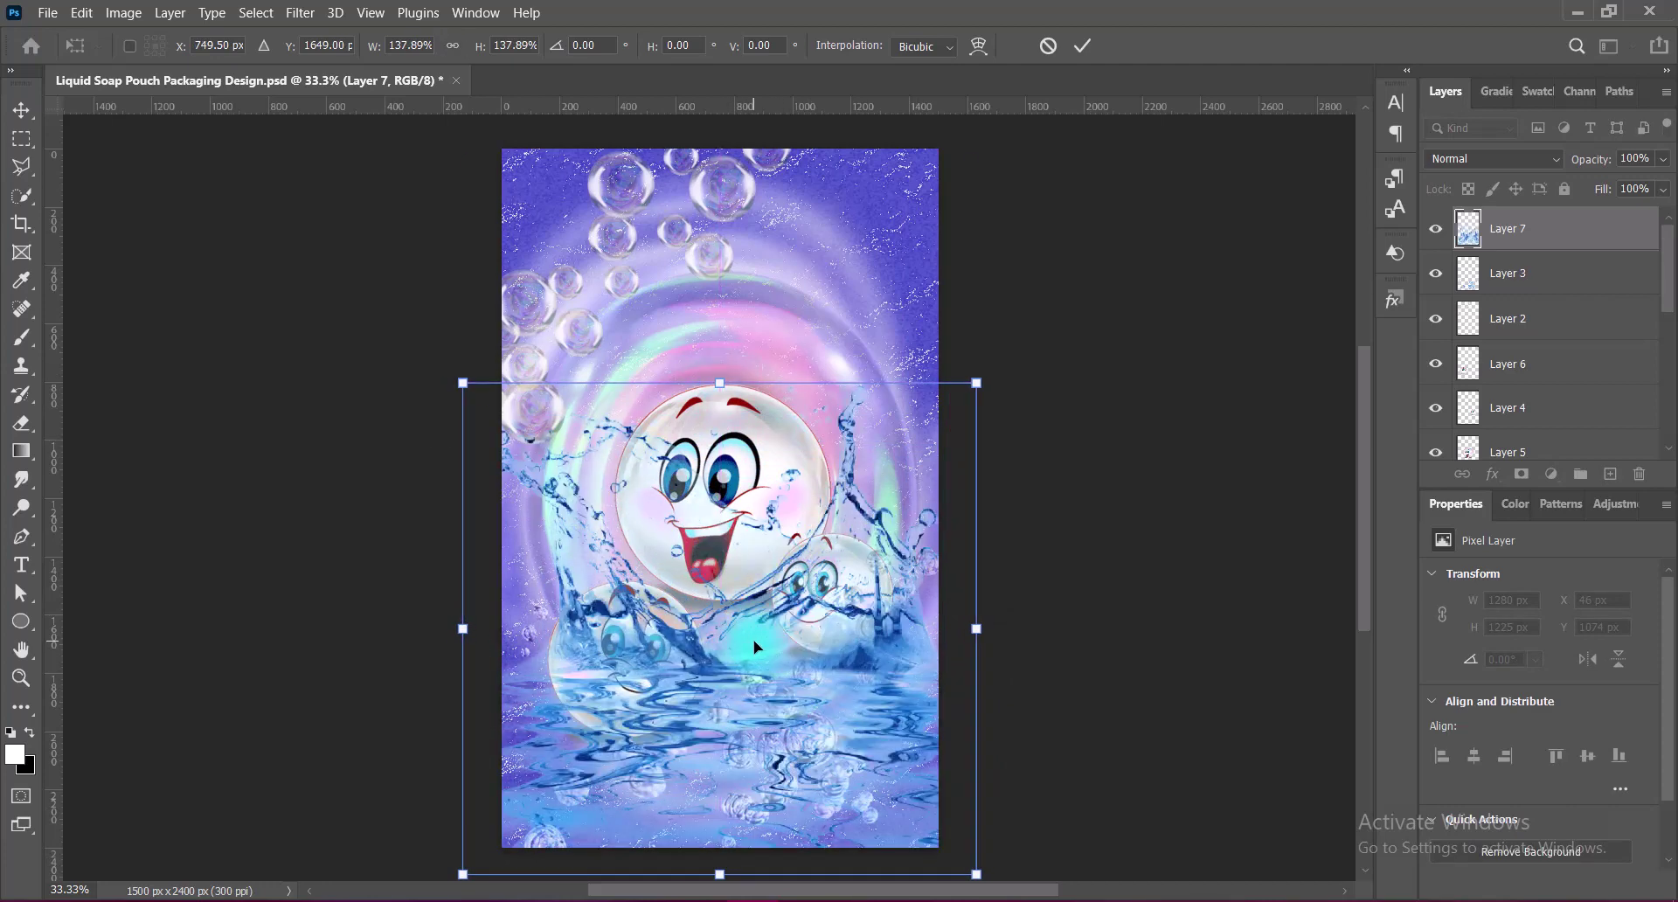
key(Return)
- Apply the Strong Saturation Hue/Saturation preset to the splash
click(123, 12)
click(402, 56)
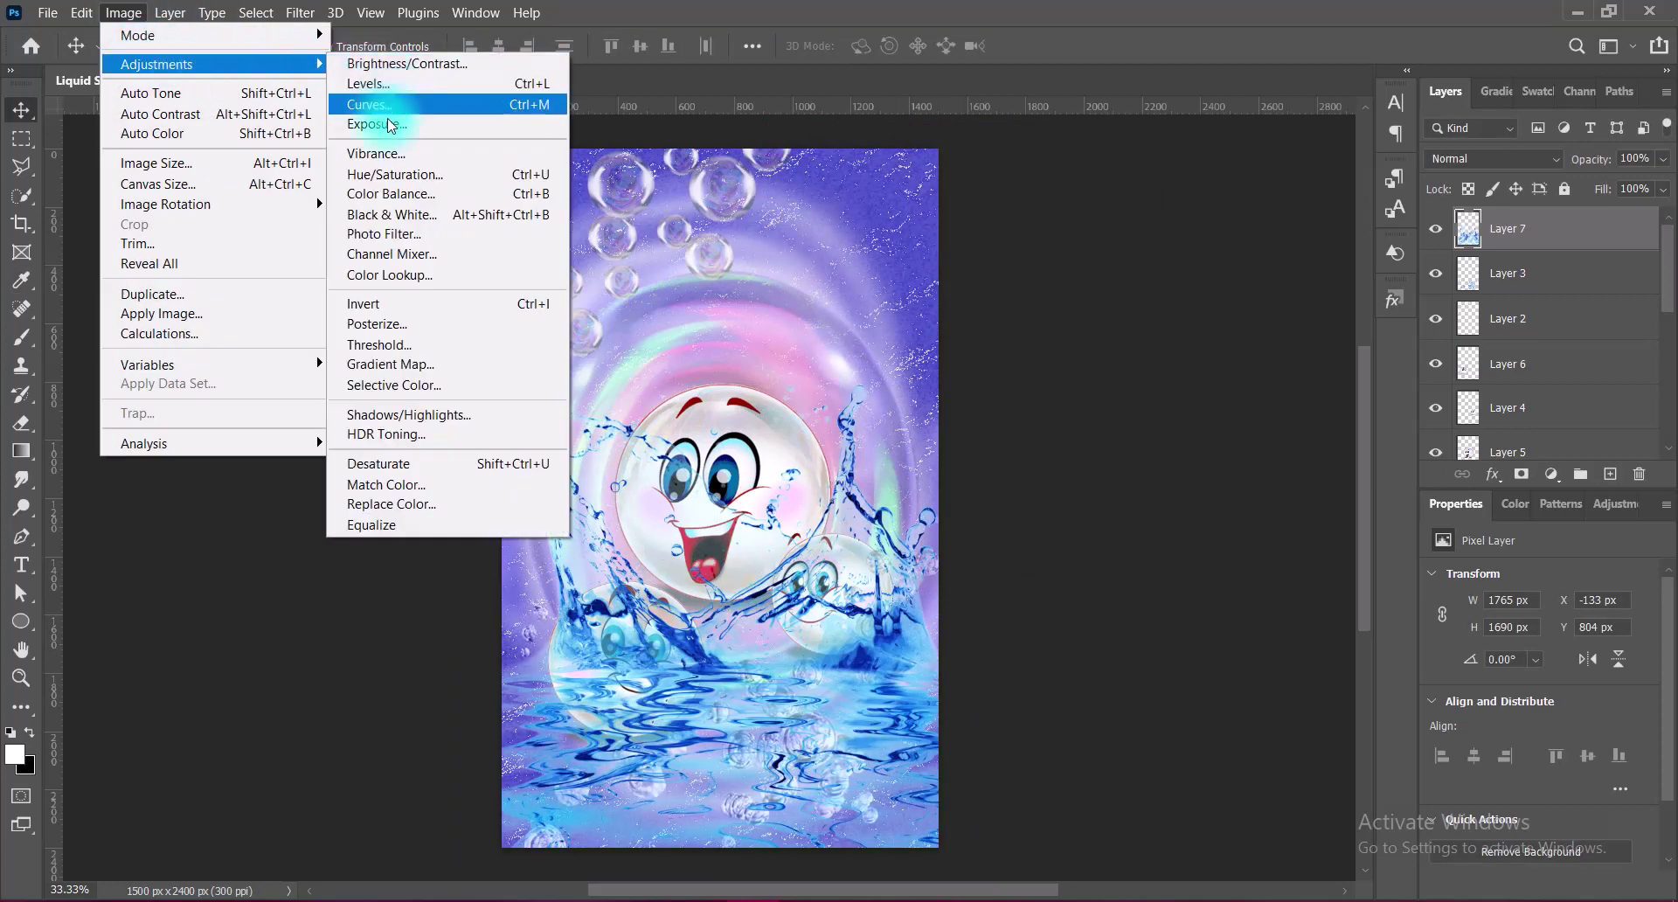
click(384, 173)
click(1128, 173)
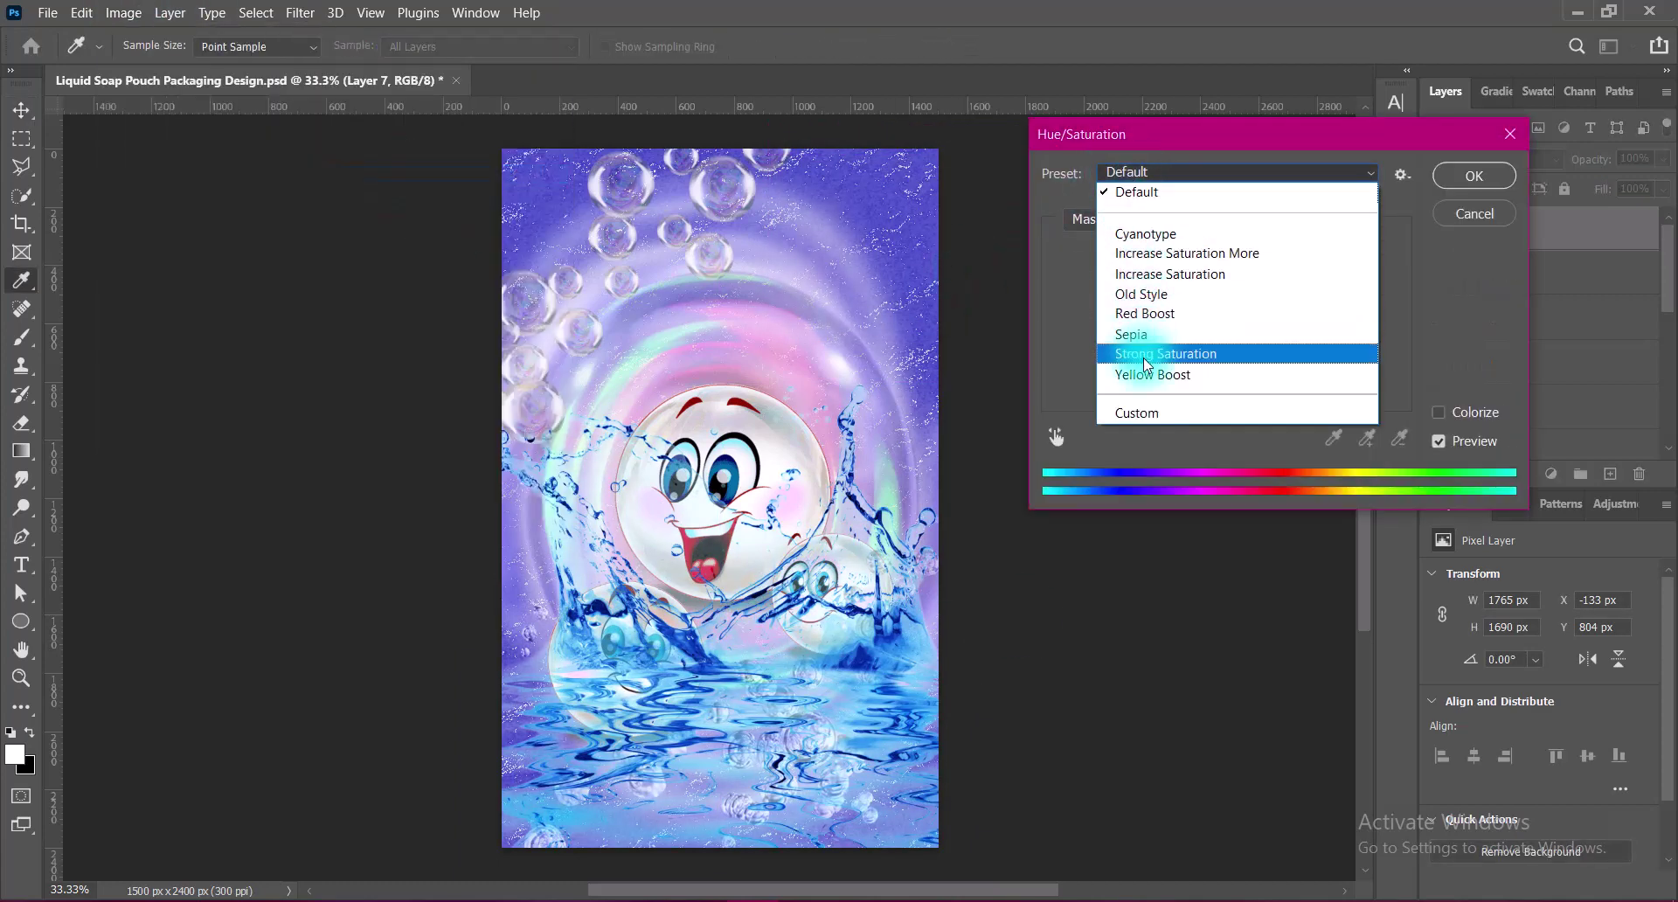
click(1165, 353)
click(1474, 176)
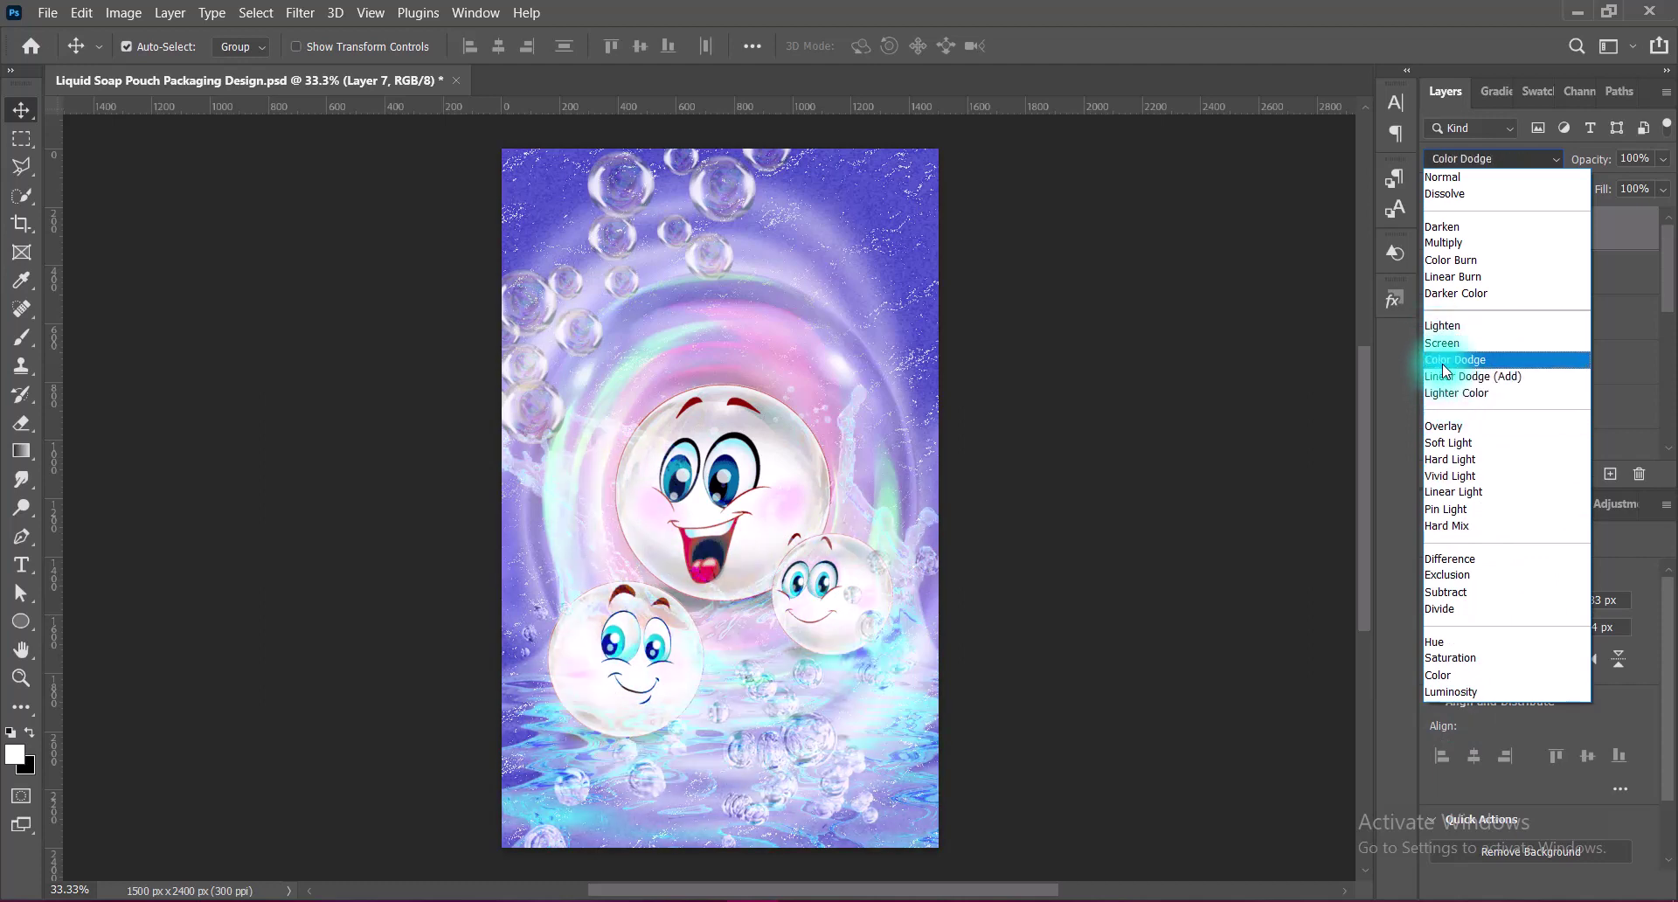
- Set the splash to Color Dodge and move it below Layer 3, comparing visibility
click(1443, 371)
click(1002, 498)
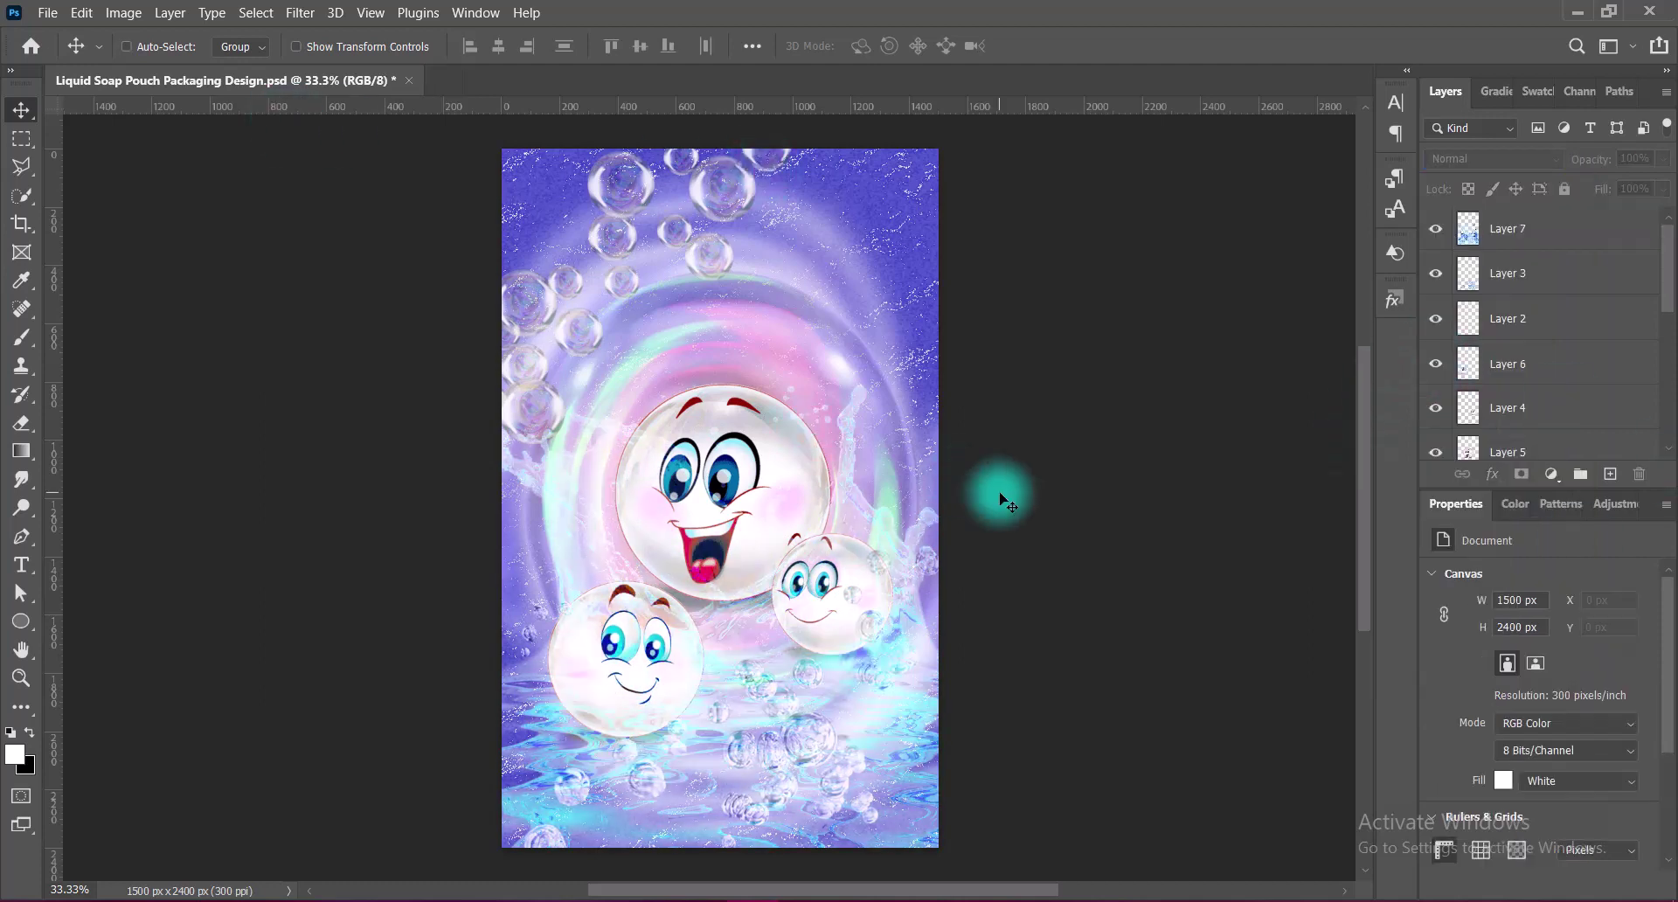
drag(1509, 231, 1510, 293)
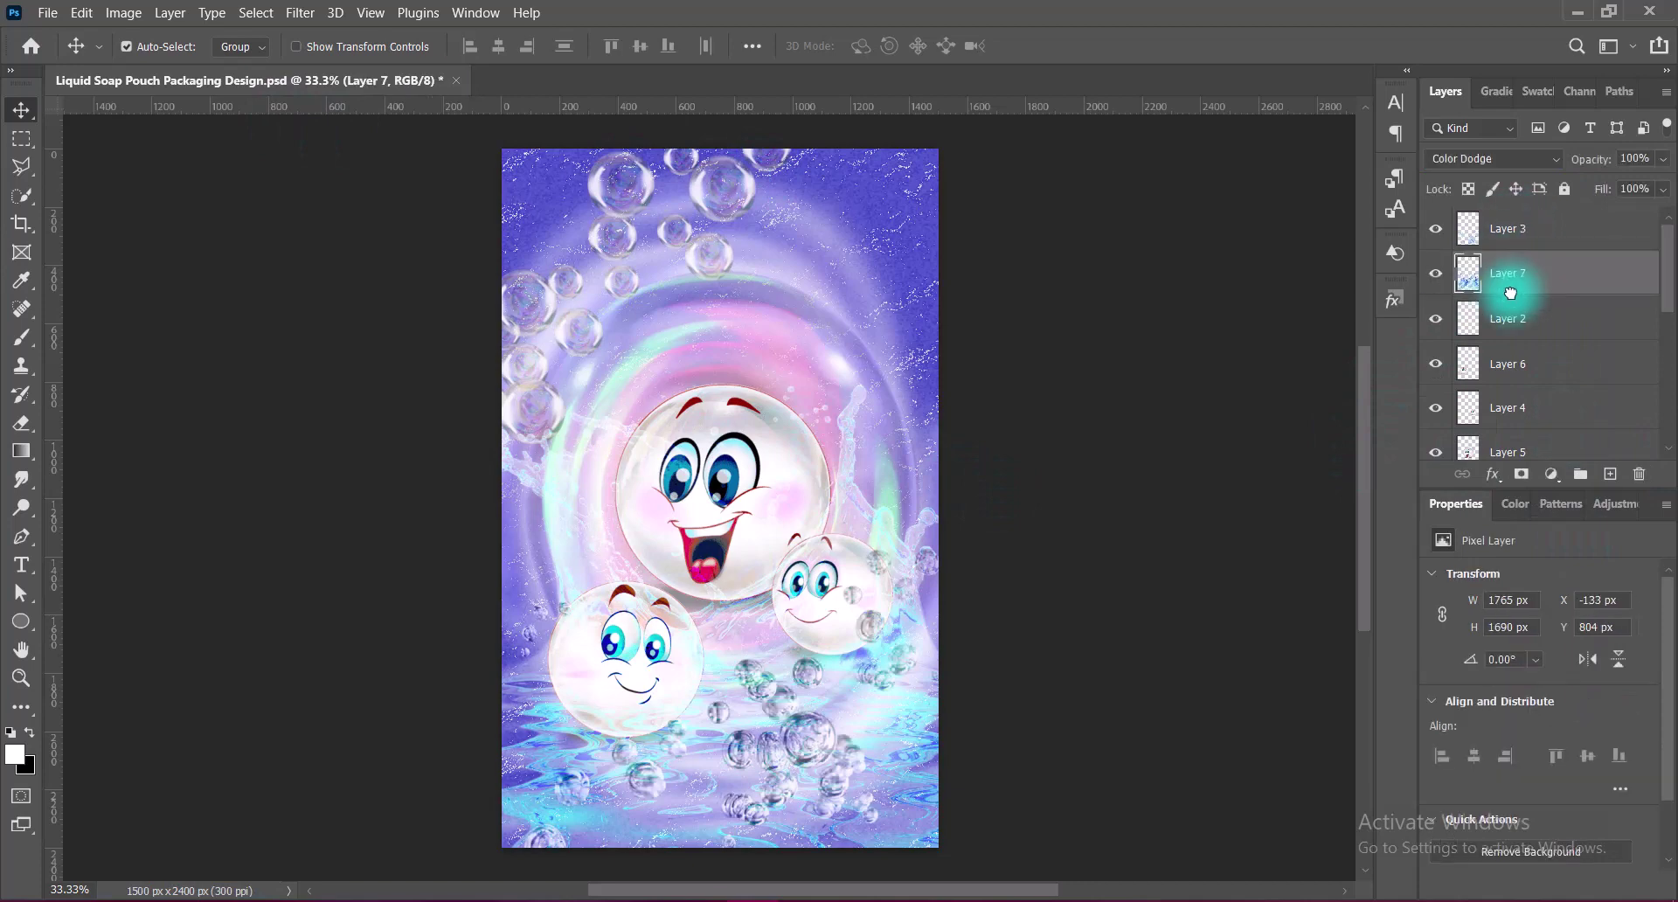
click(1436, 318)
click(1435, 318)
click(1436, 231)
click(1436, 230)
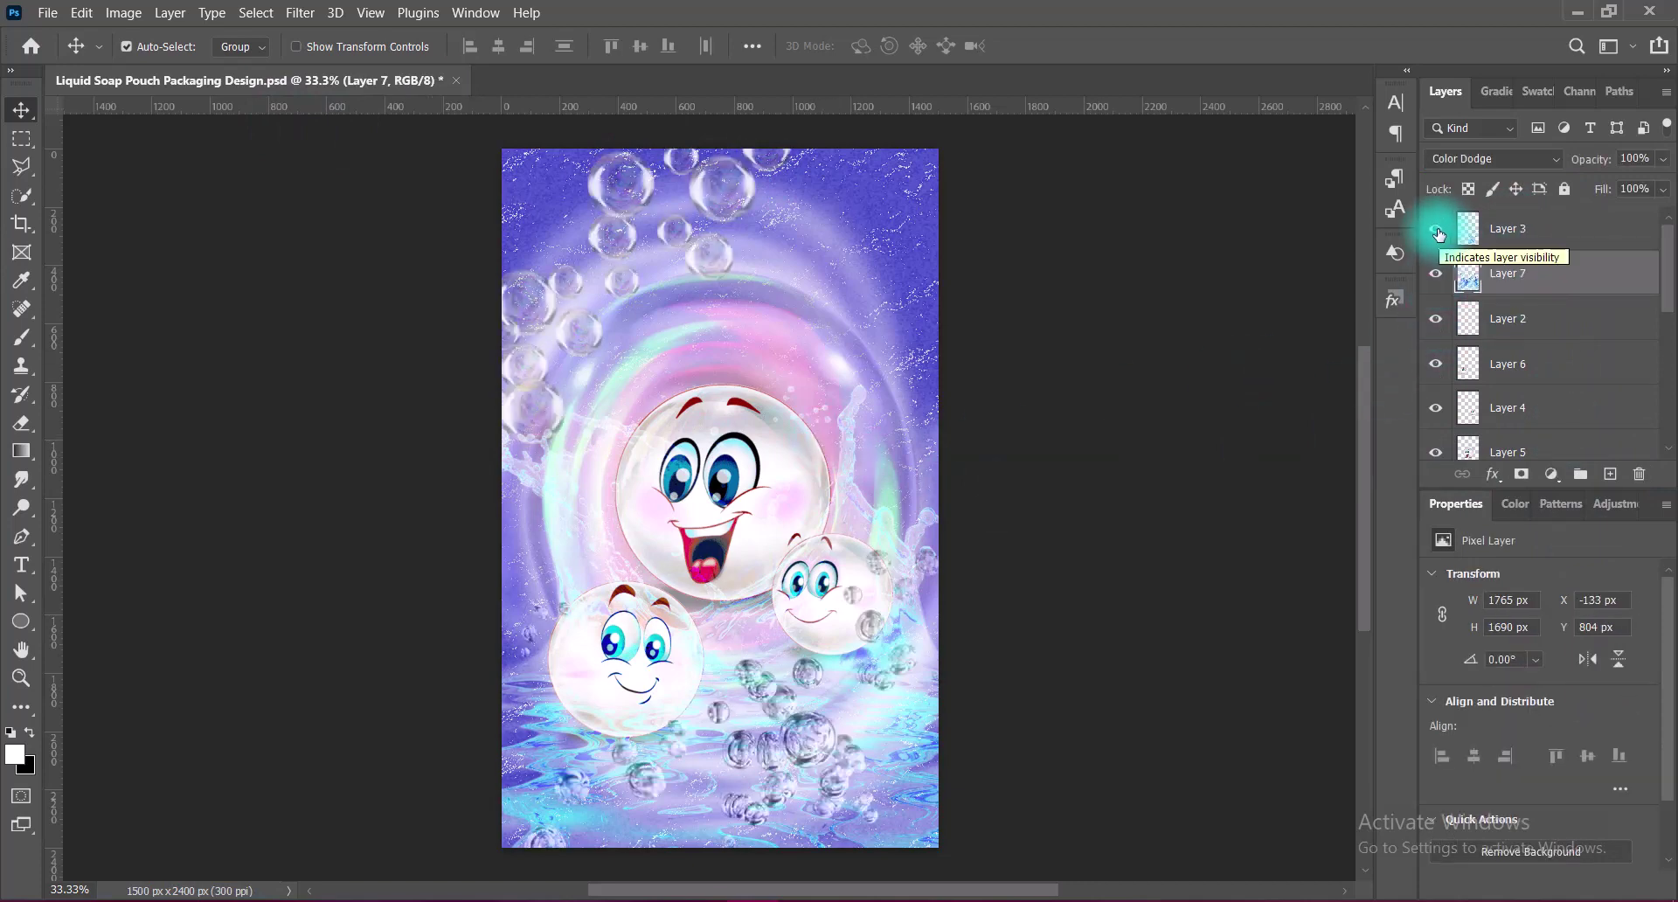
- Move Layer 5 higher and restack the splash just below Layer 3
click(789, 397)
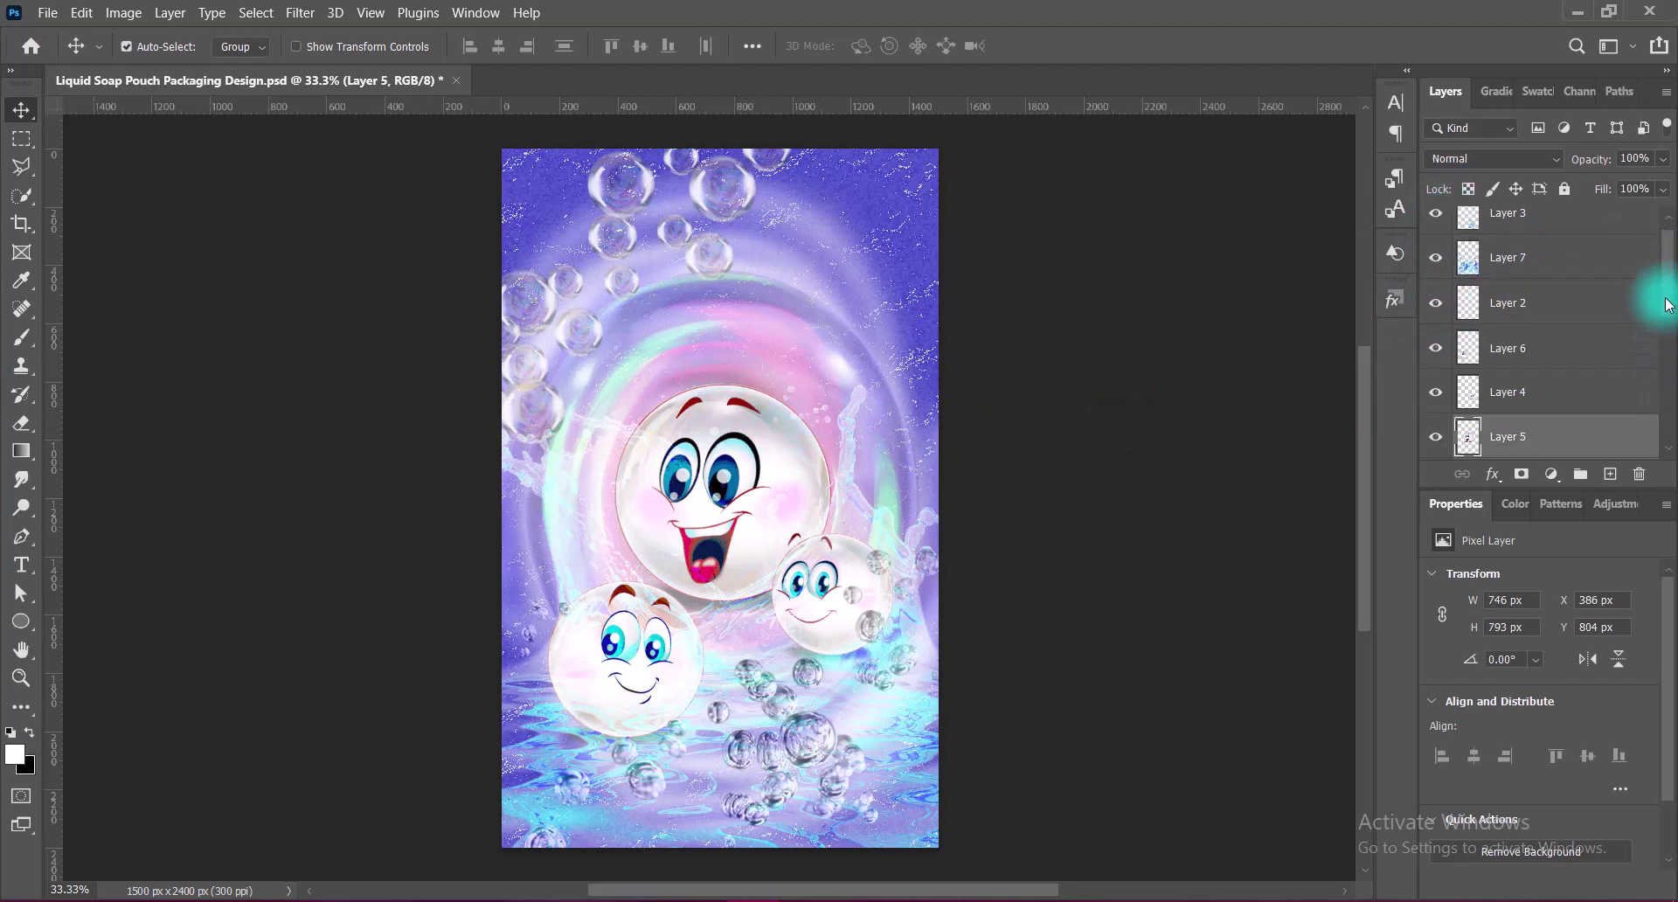
scroll(1643, 341, down, 1)
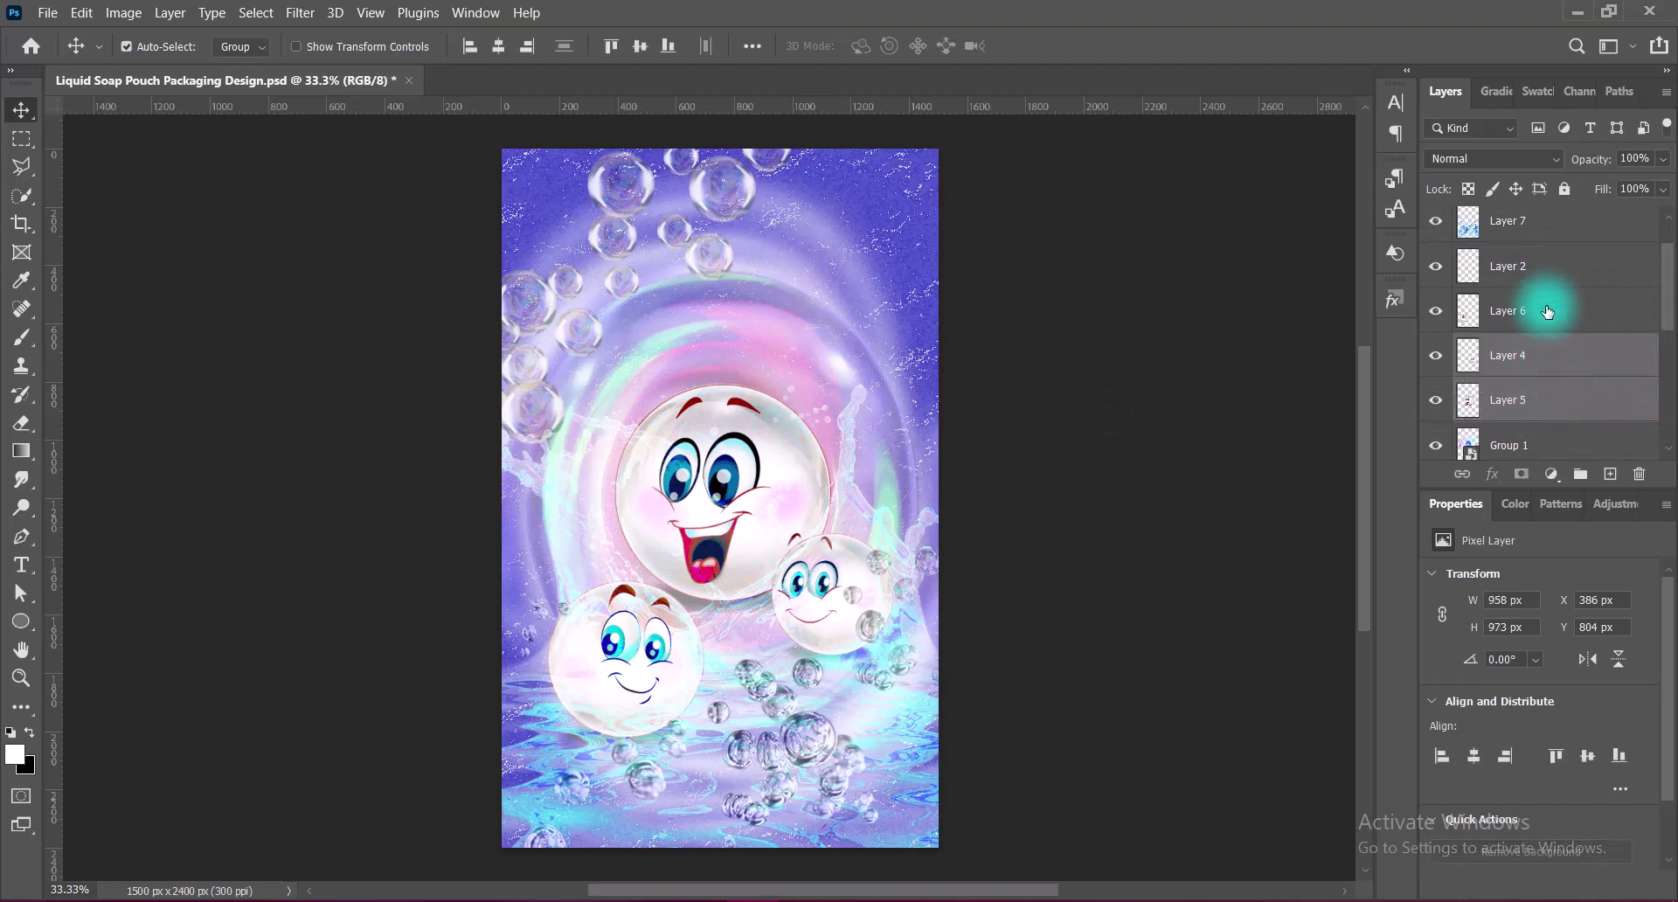
drag(1544, 408, 1539, 249)
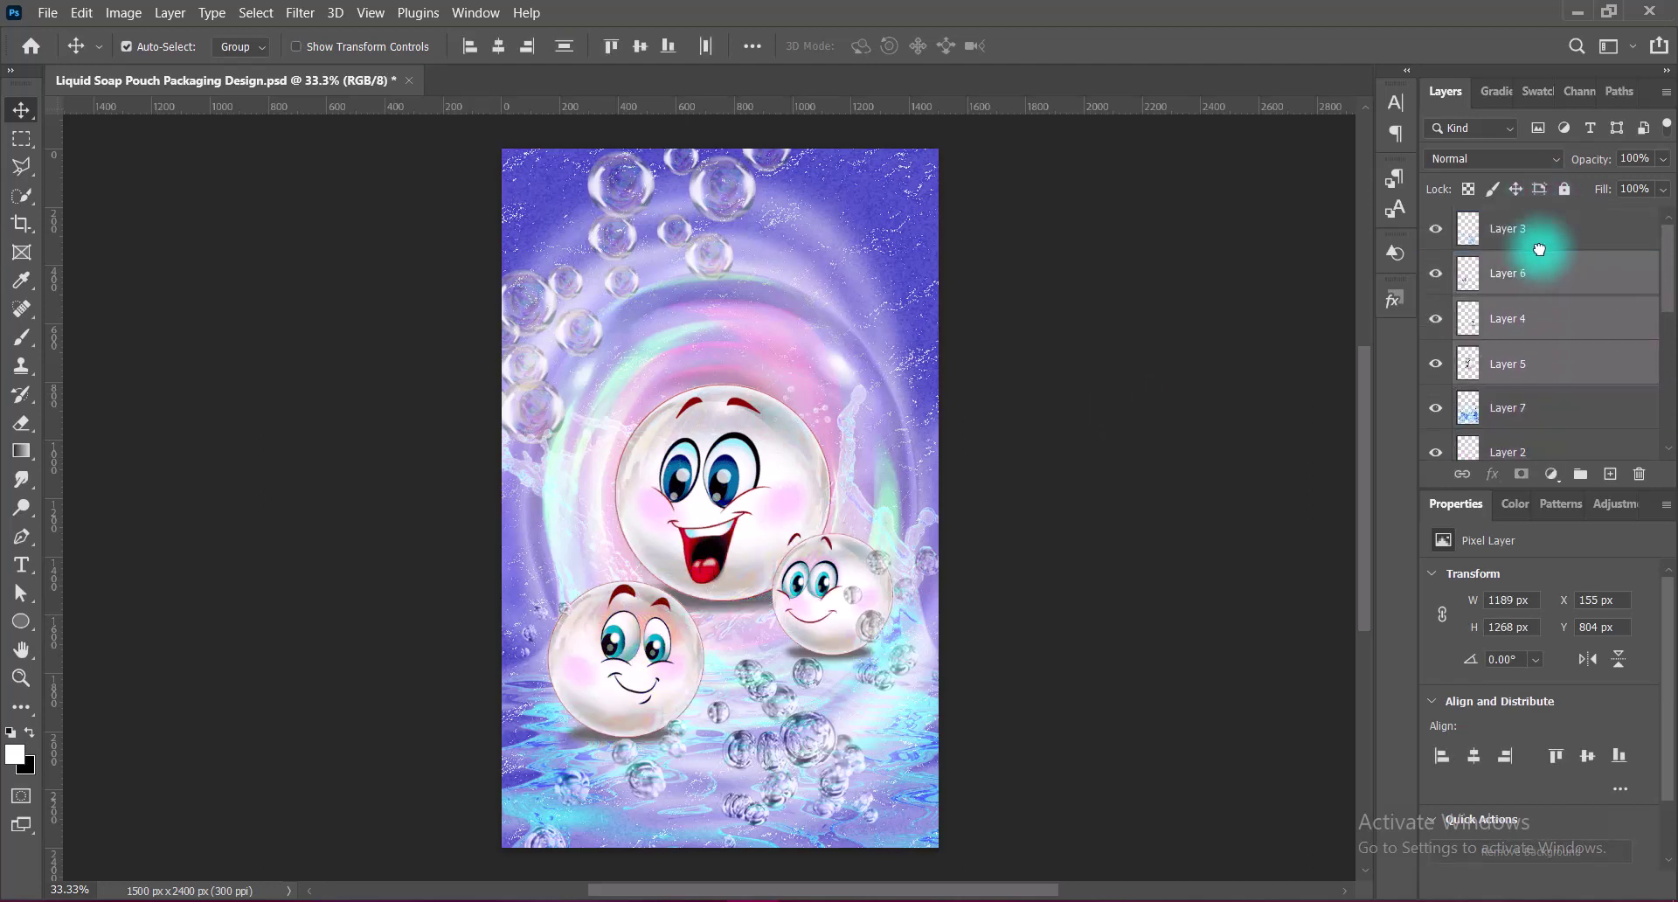
click(1436, 230)
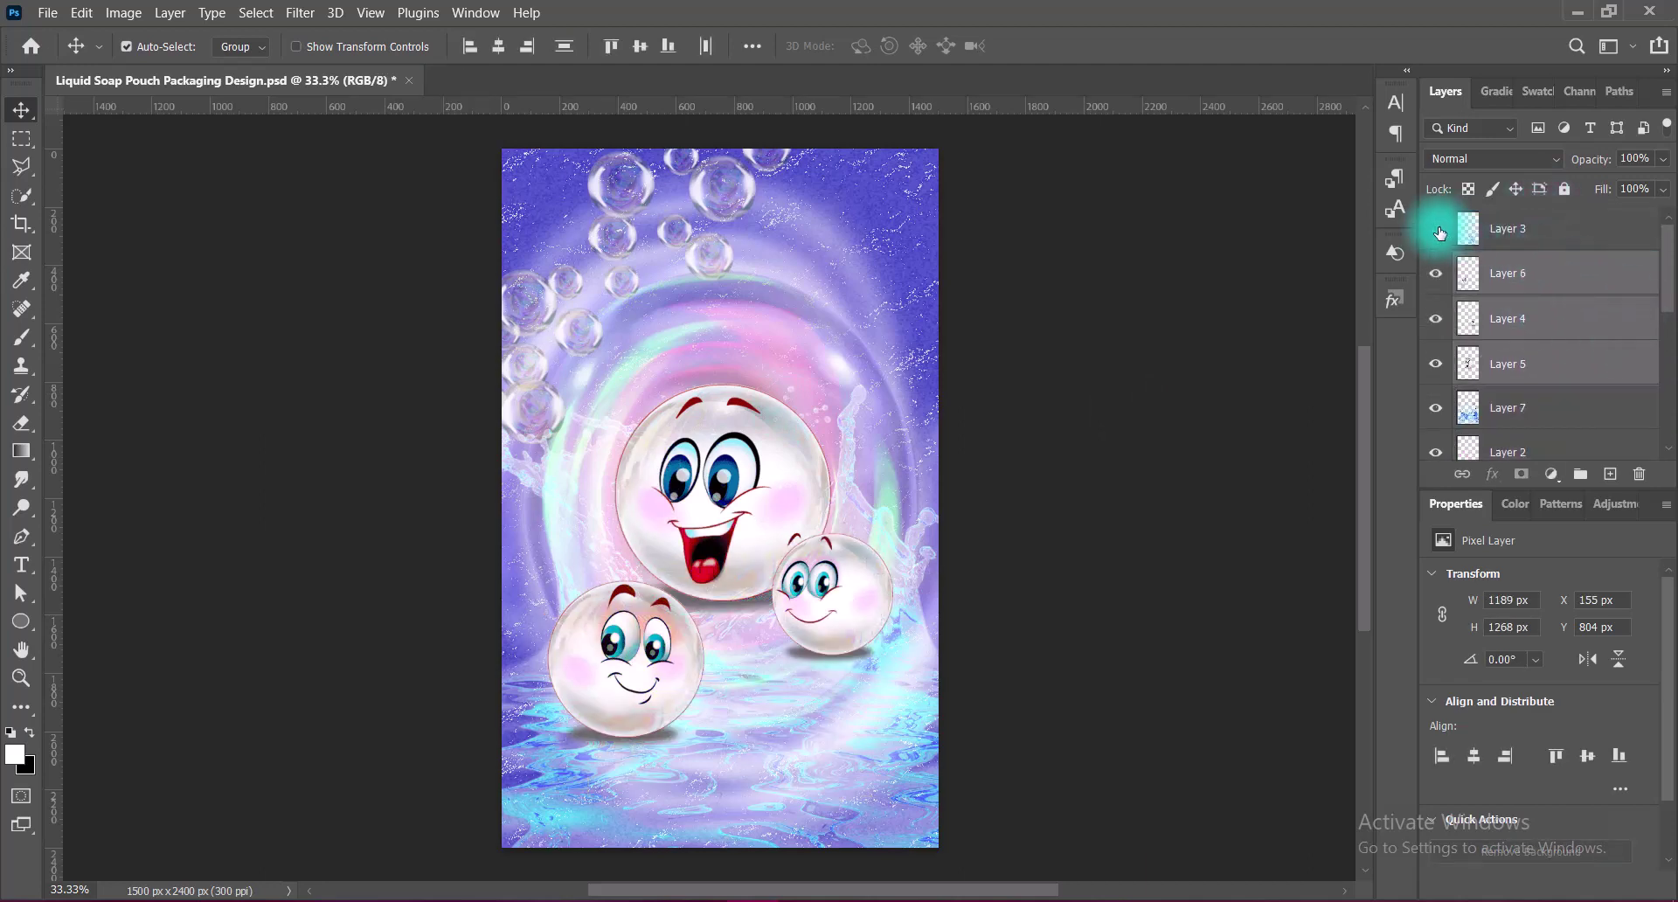
click(1435, 409)
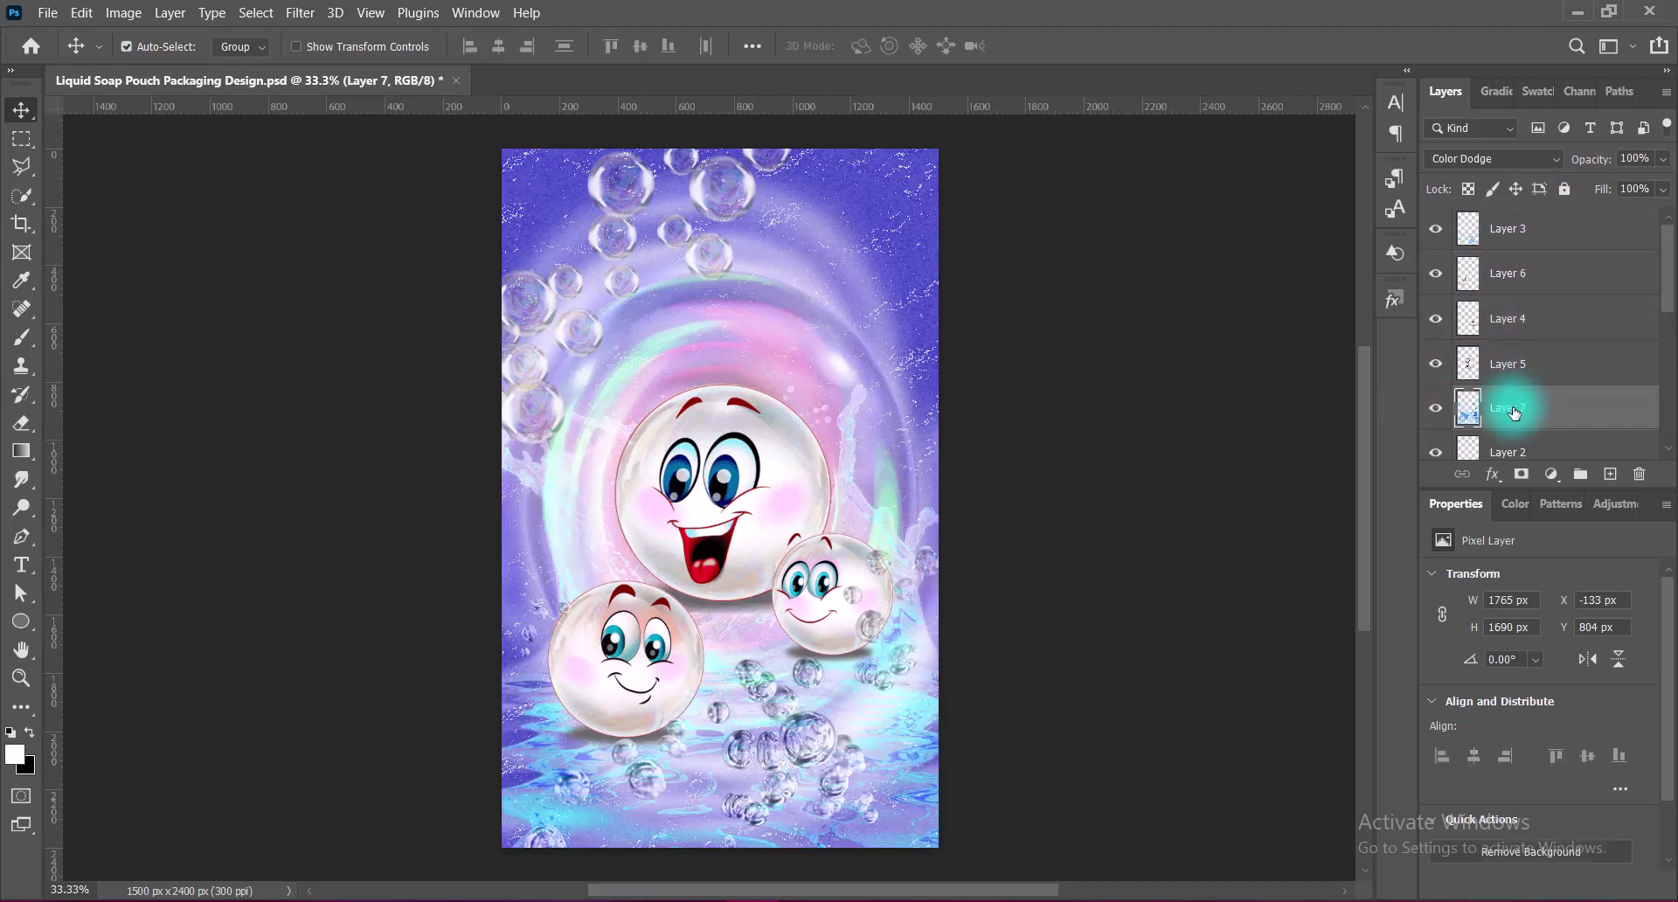
drag(1508, 408, 1510, 258)
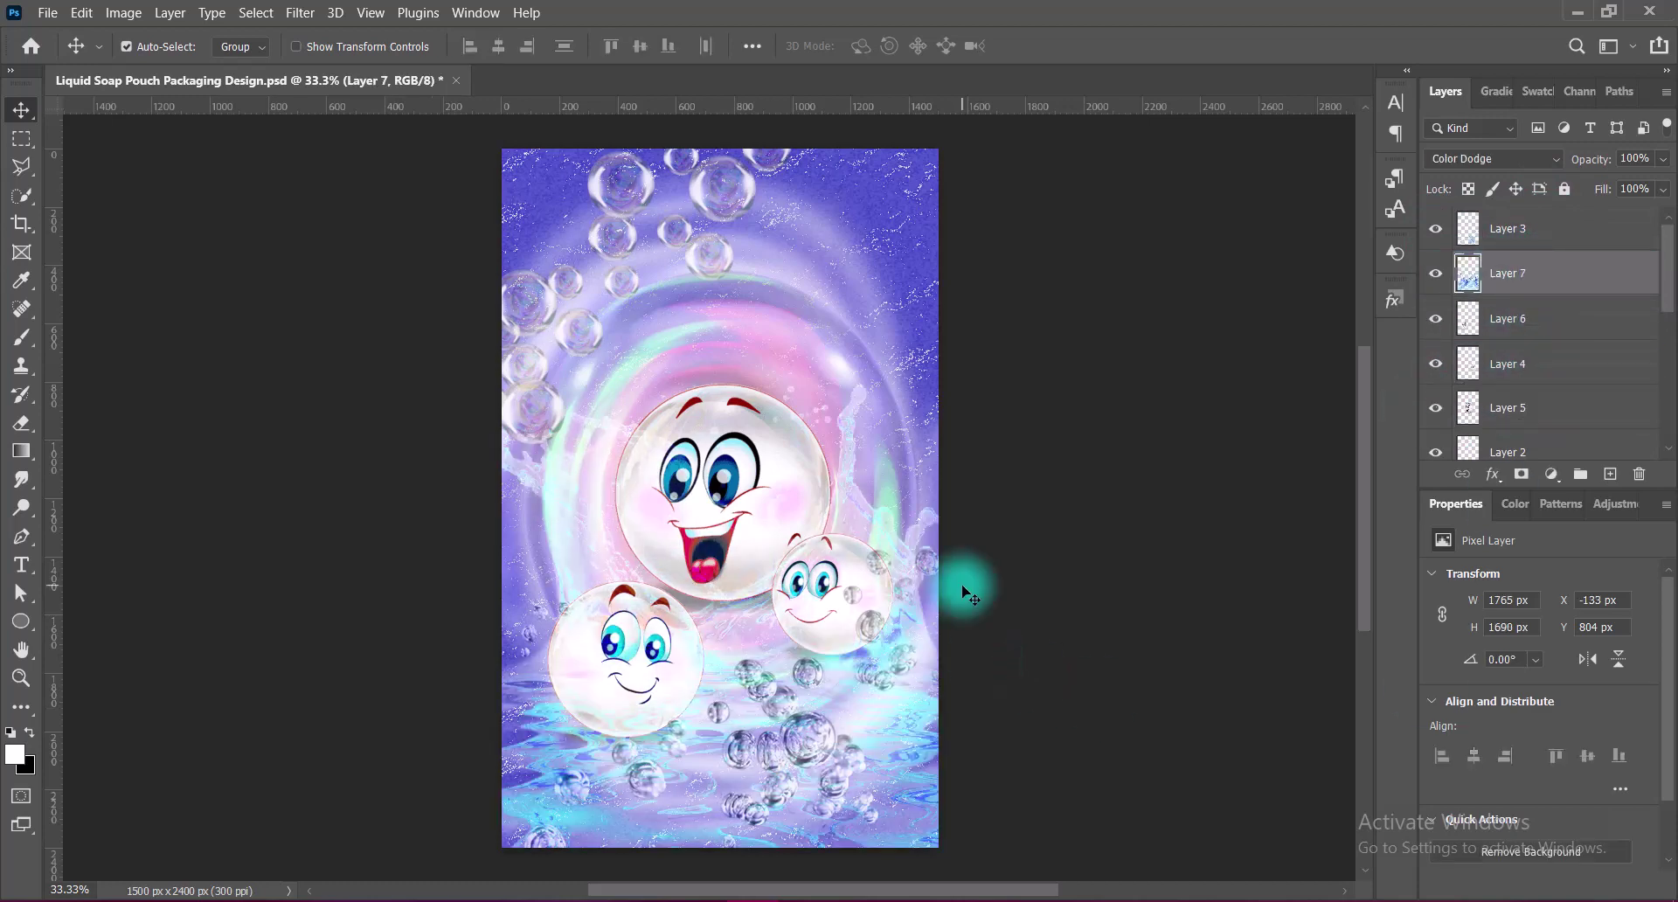
- Apply an S-shaped Curves adjustment to the Layer 7 splash for stronger contrast
click(124, 12)
click(392, 54)
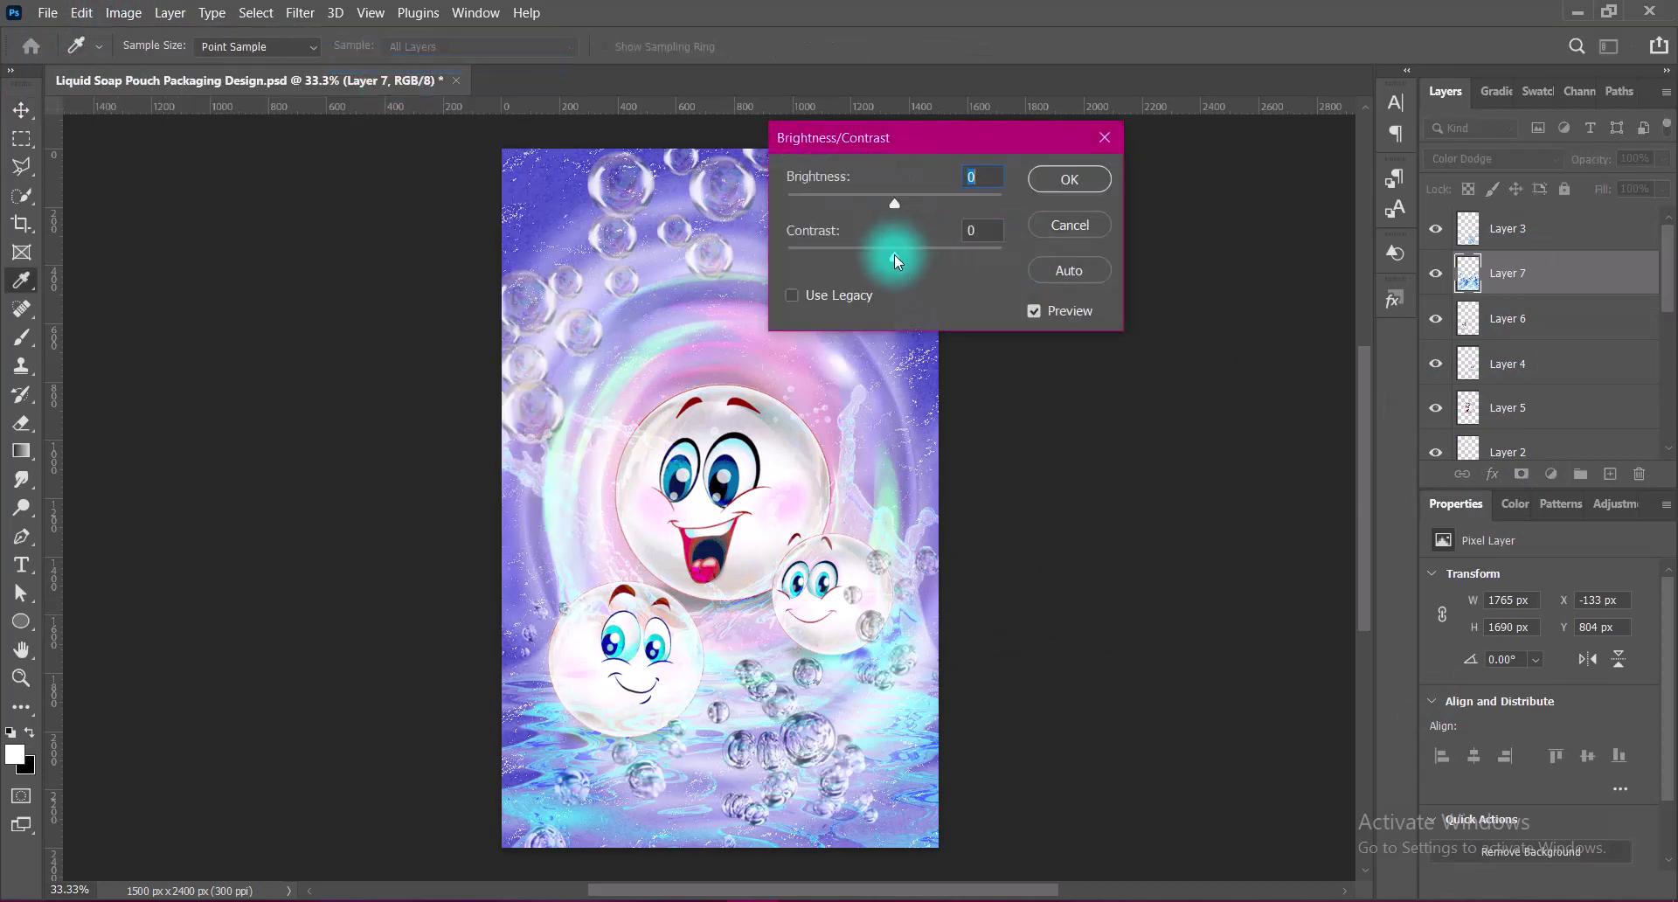
click(1070, 178)
click(123, 13)
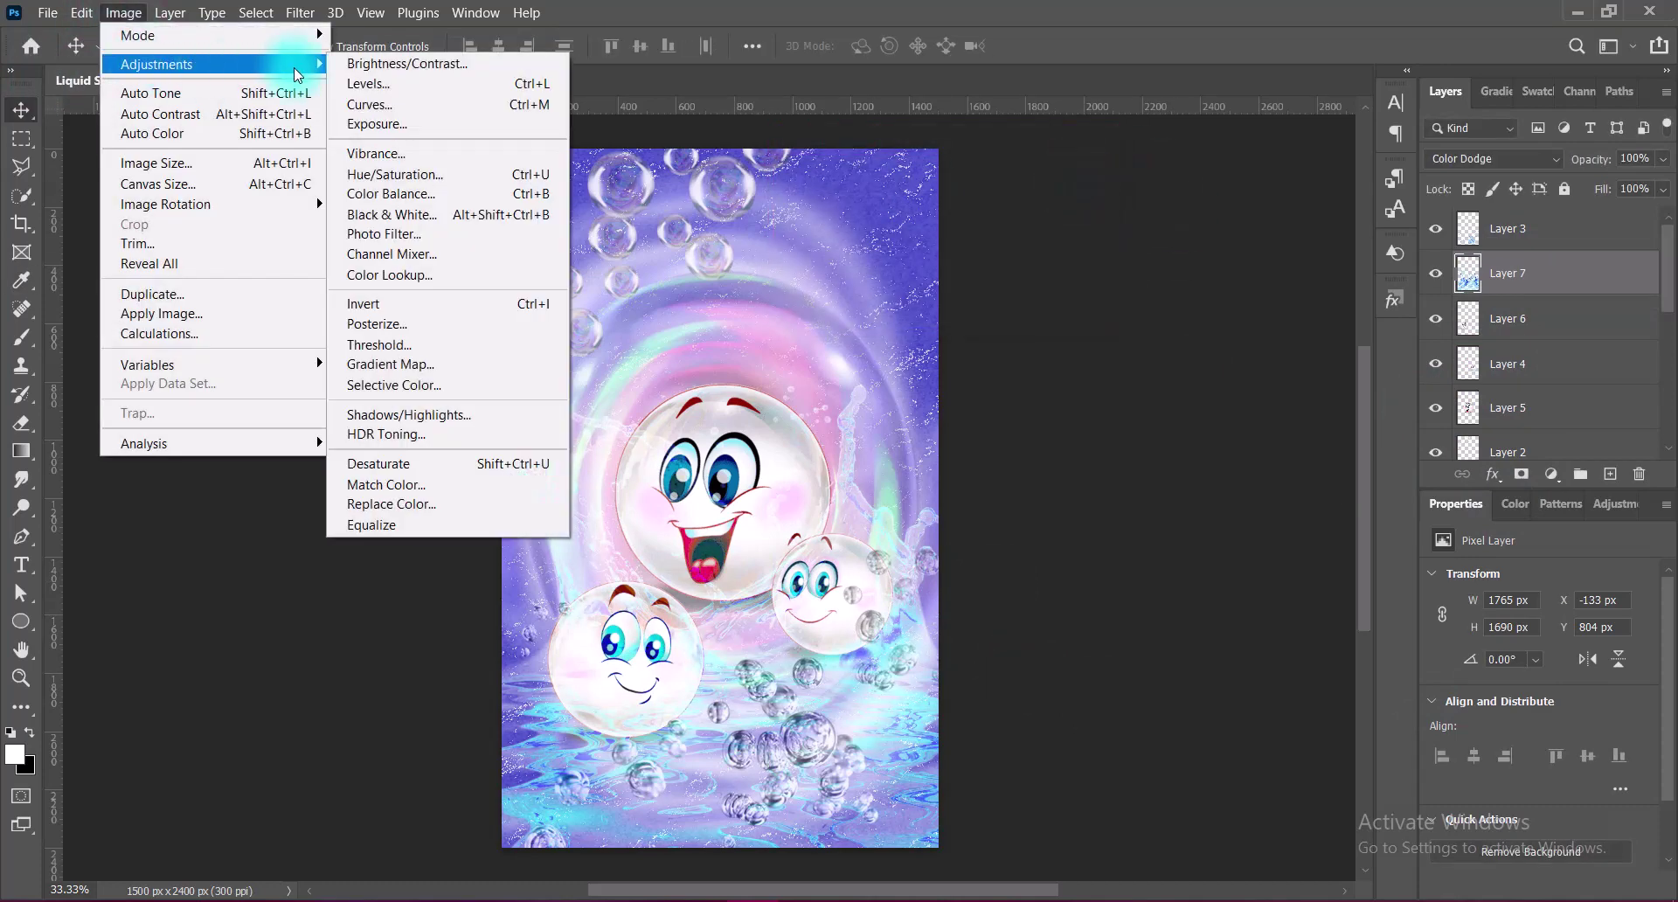
click(370, 104)
mouse_move(1183, 369)
mouse_down()
mouse_move(1183, 383)
mouse_move(1182, 323)
mouse_up()
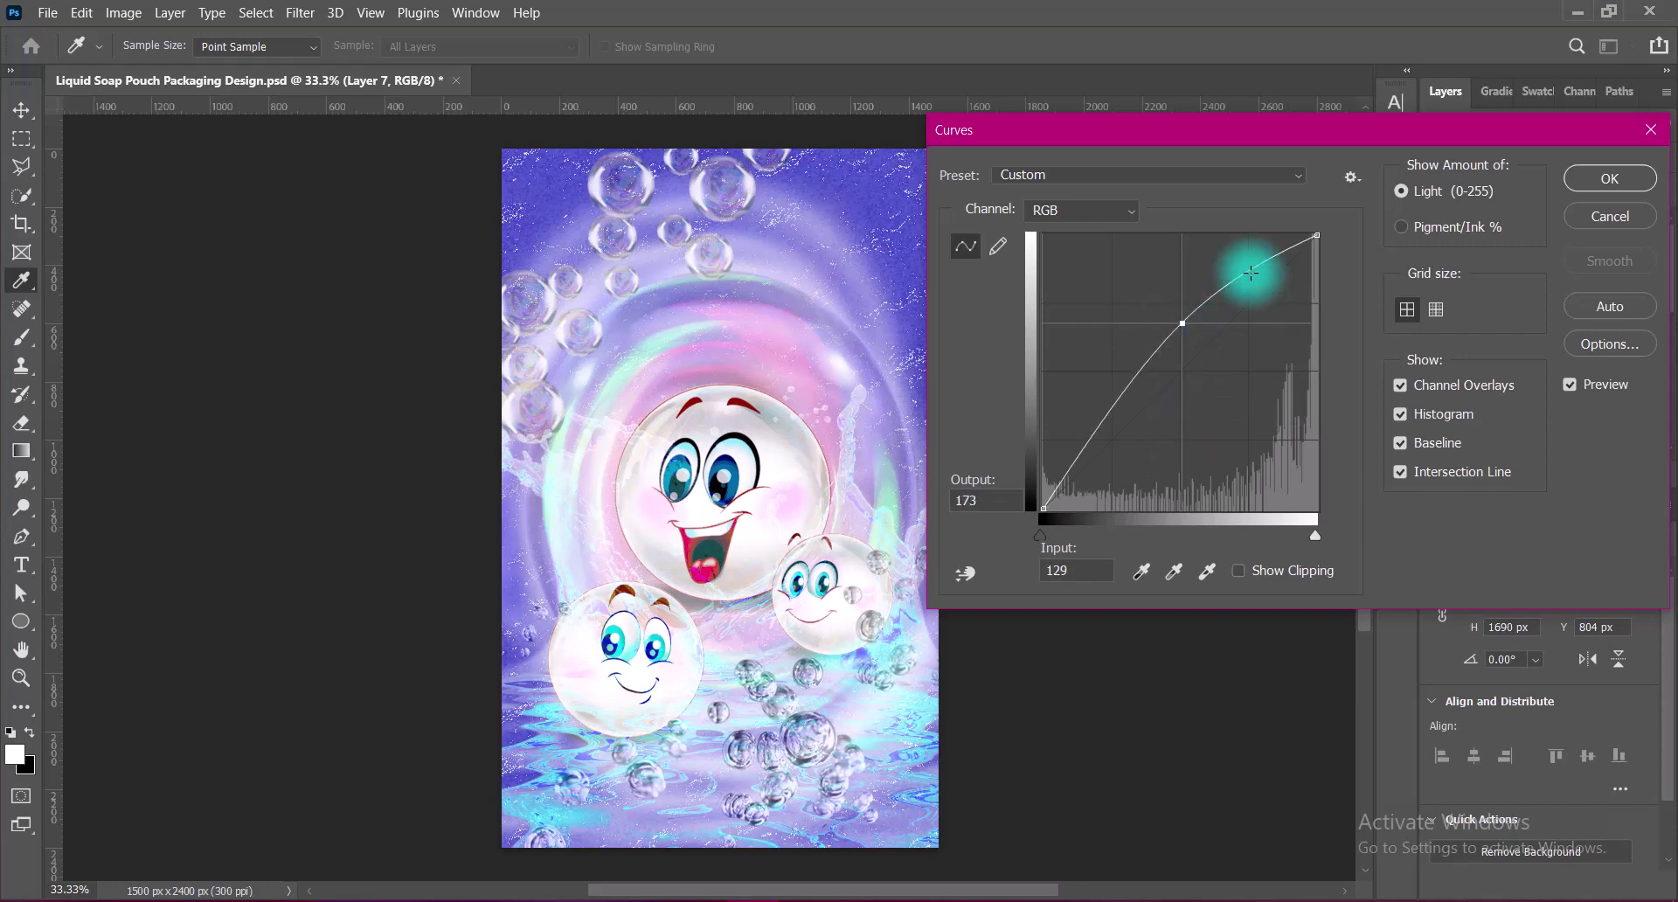
drag(1244, 278, 1250, 366)
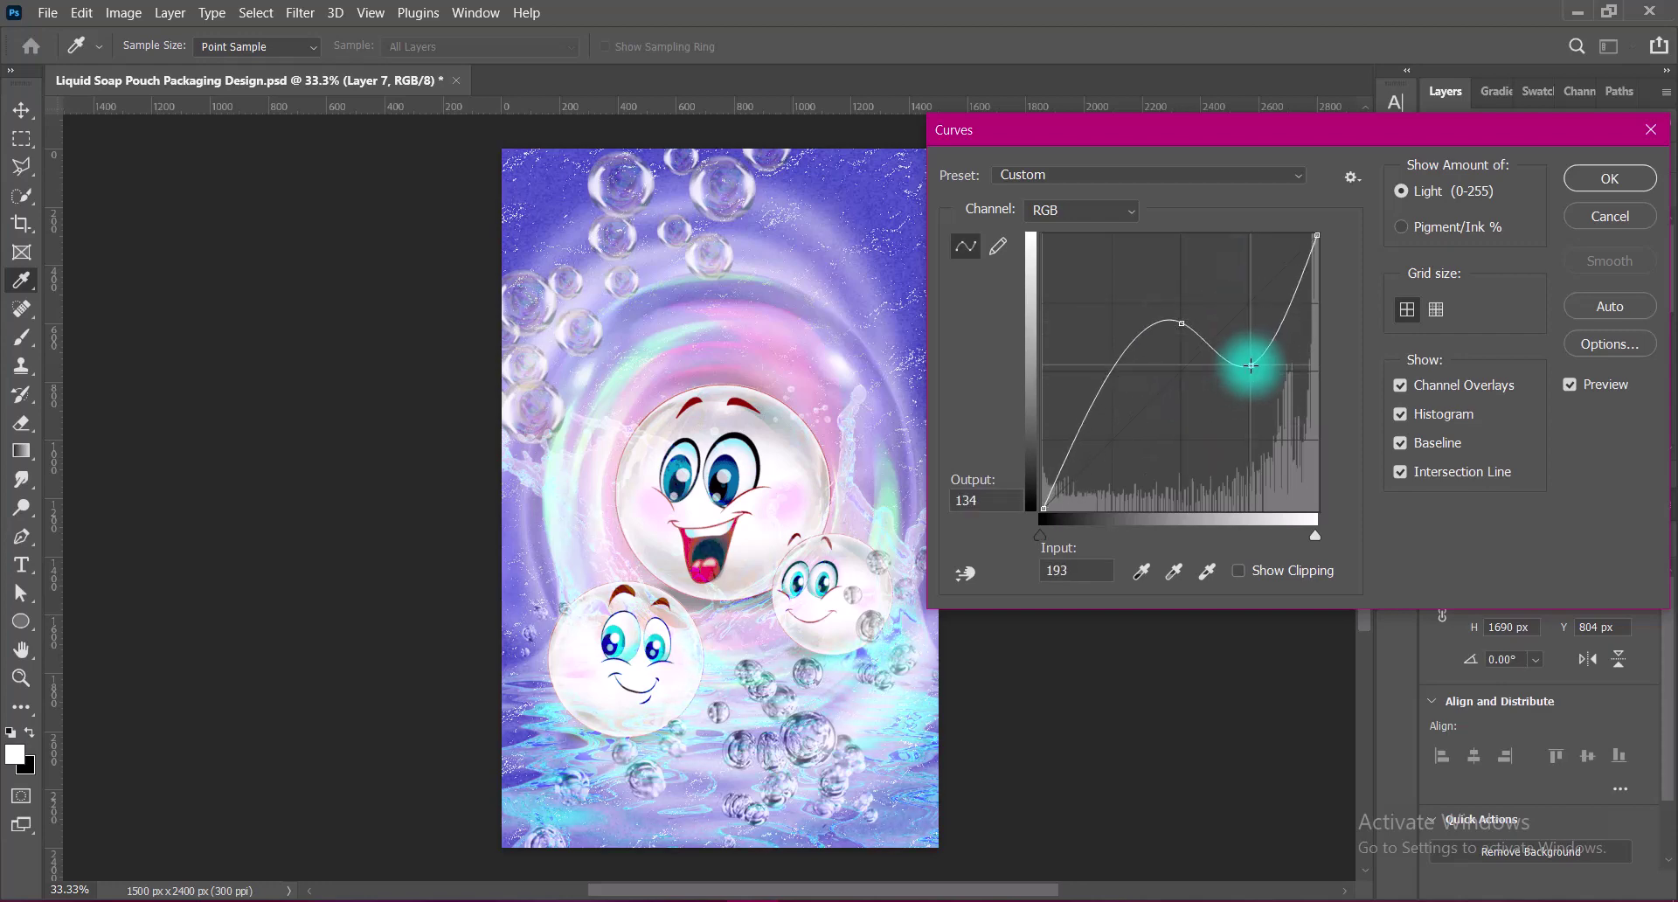
click(1603, 180)
click(1168, 403)
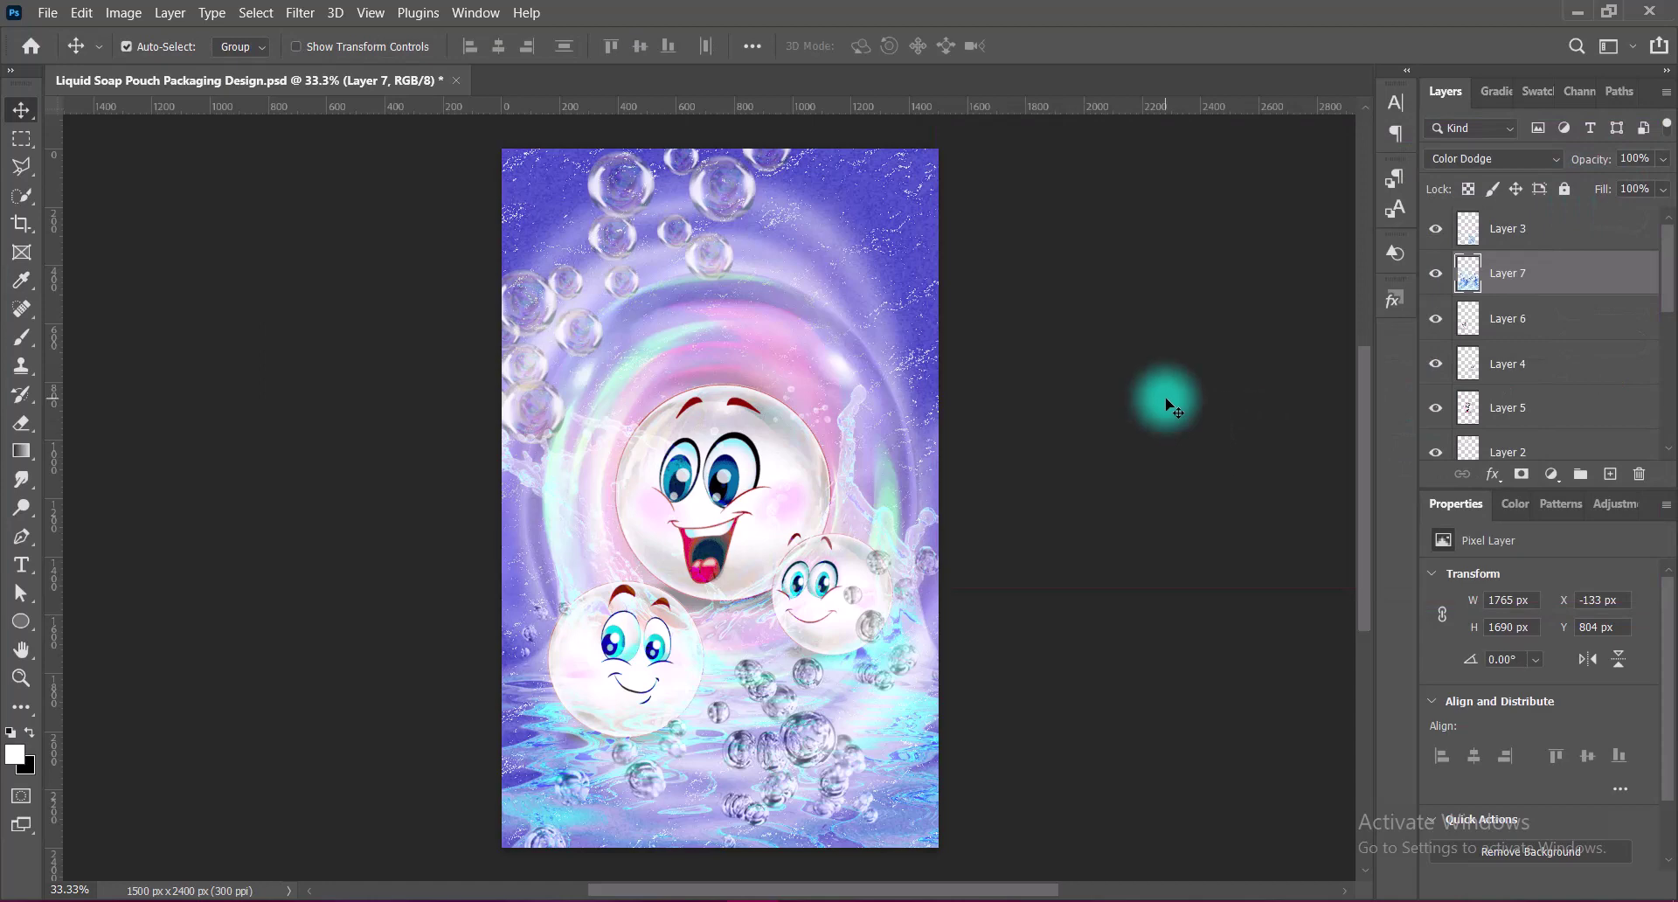
- Compare Layer 5's visibility and reselect the splash layer
click(1434, 408)
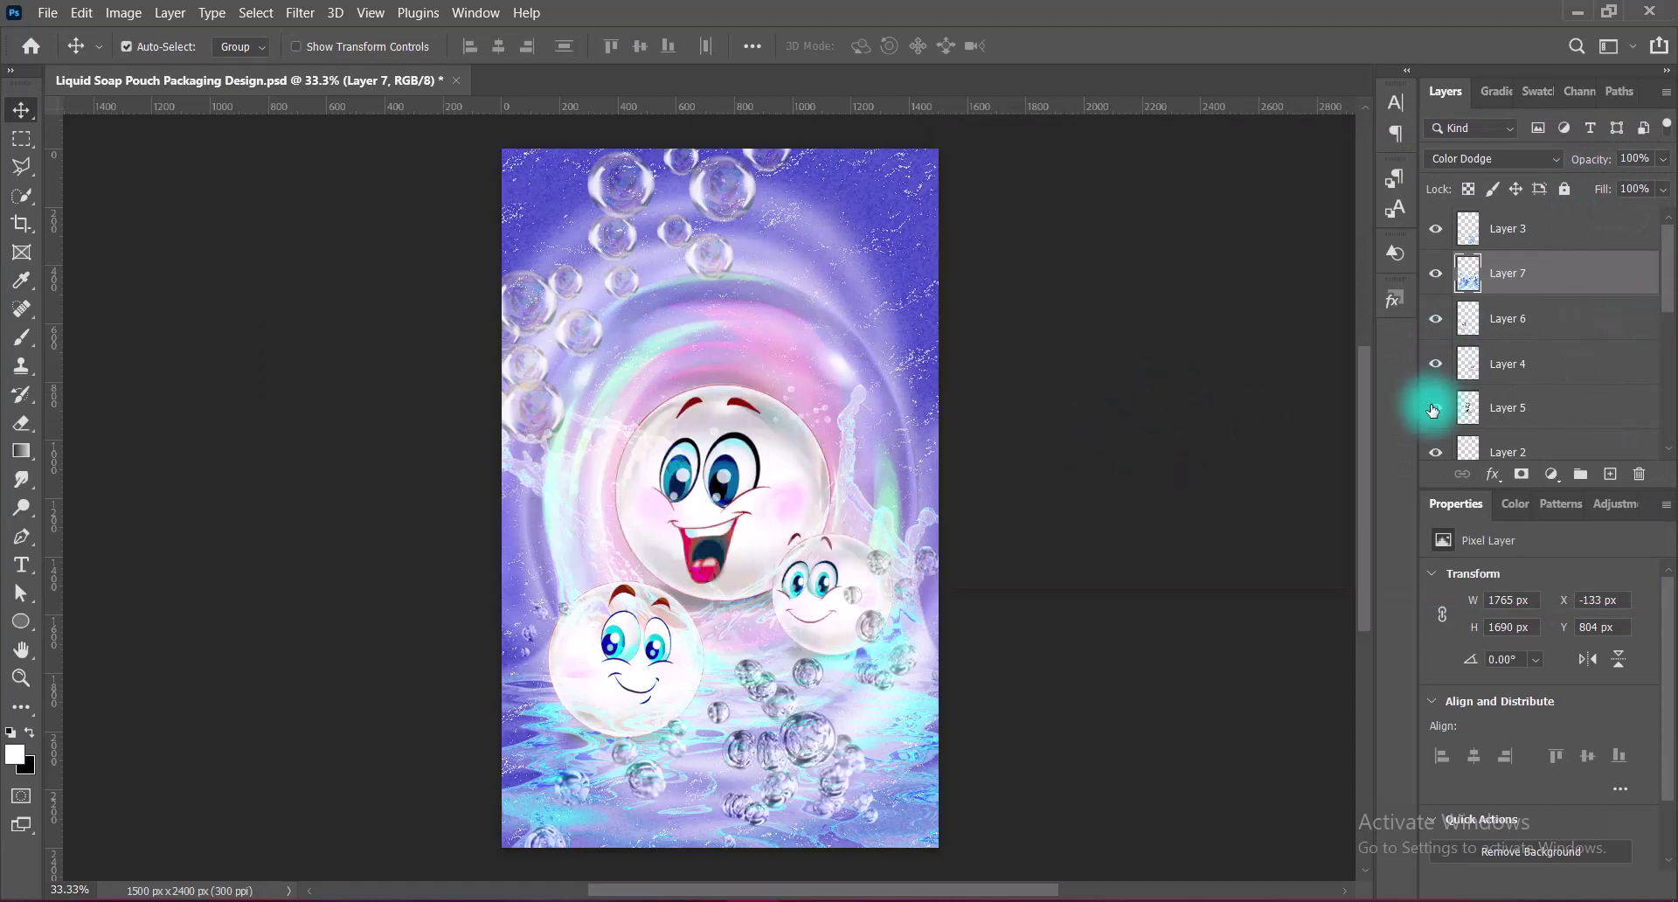
click(1520, 411)
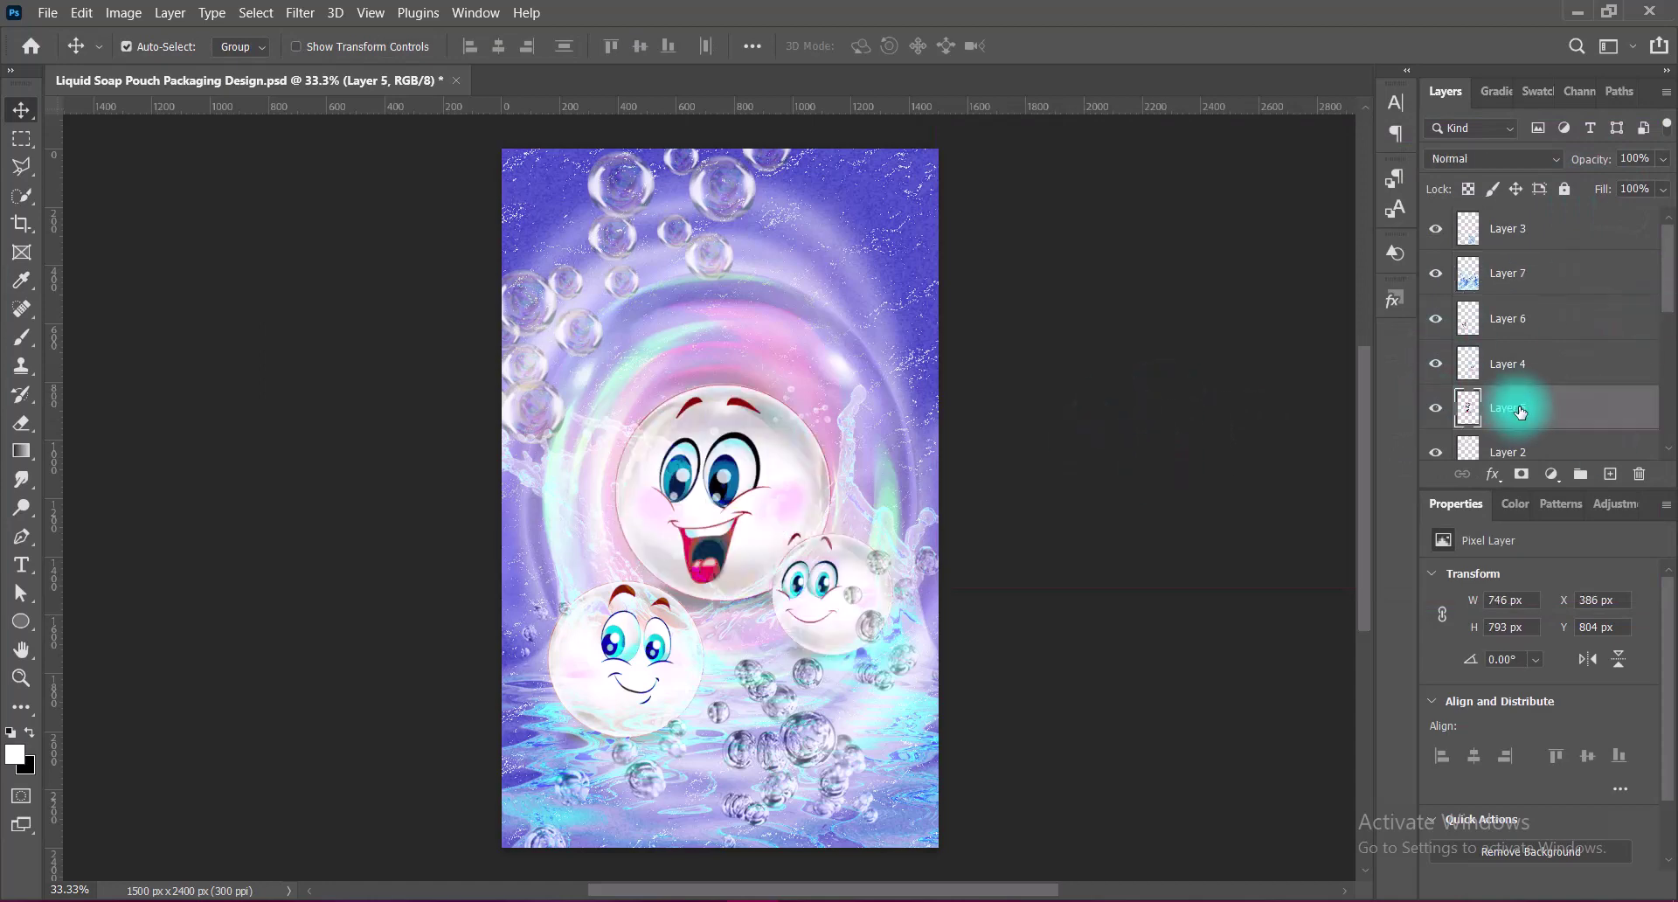
click(1503, 278)
click(1435, 274)
- Erase the splash over the lower-left character's face, reducing the brush from 400 to 300
click(21, 423)
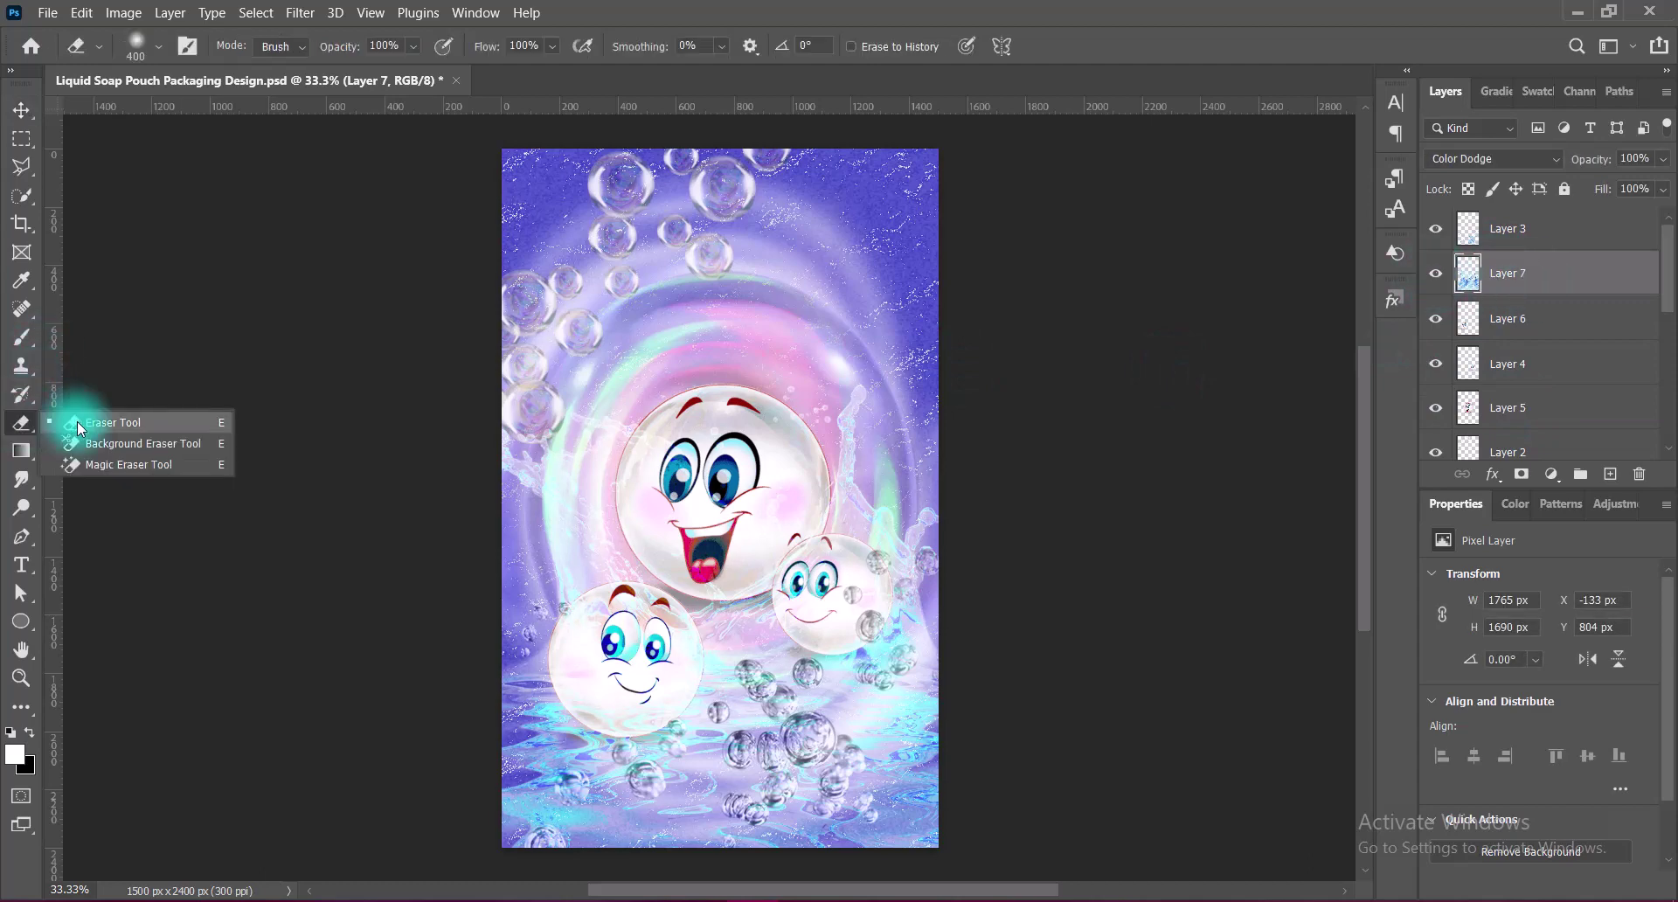
click(79, 425)
mouse_move(710, 538)
mouse_down()
mouse_move(673, 472)
mouse_move(749, 450)
mouse_move(782, 502)
mouse_move(749, 434)
mouse_move(609, 683)
mouse_up()
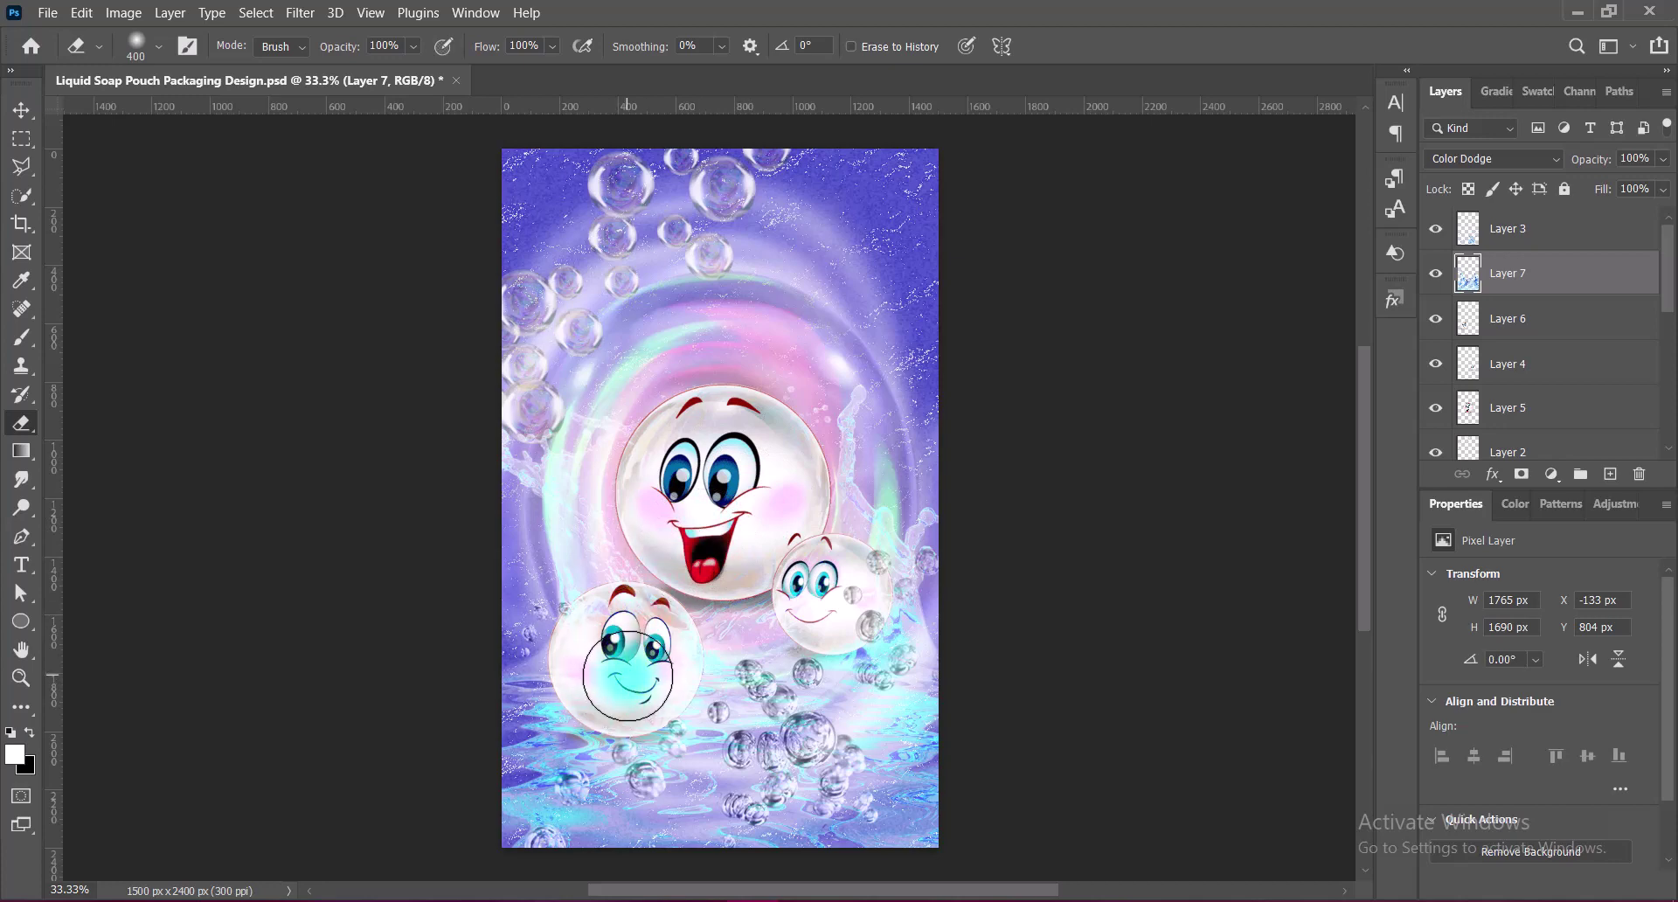
key(bracketleft)
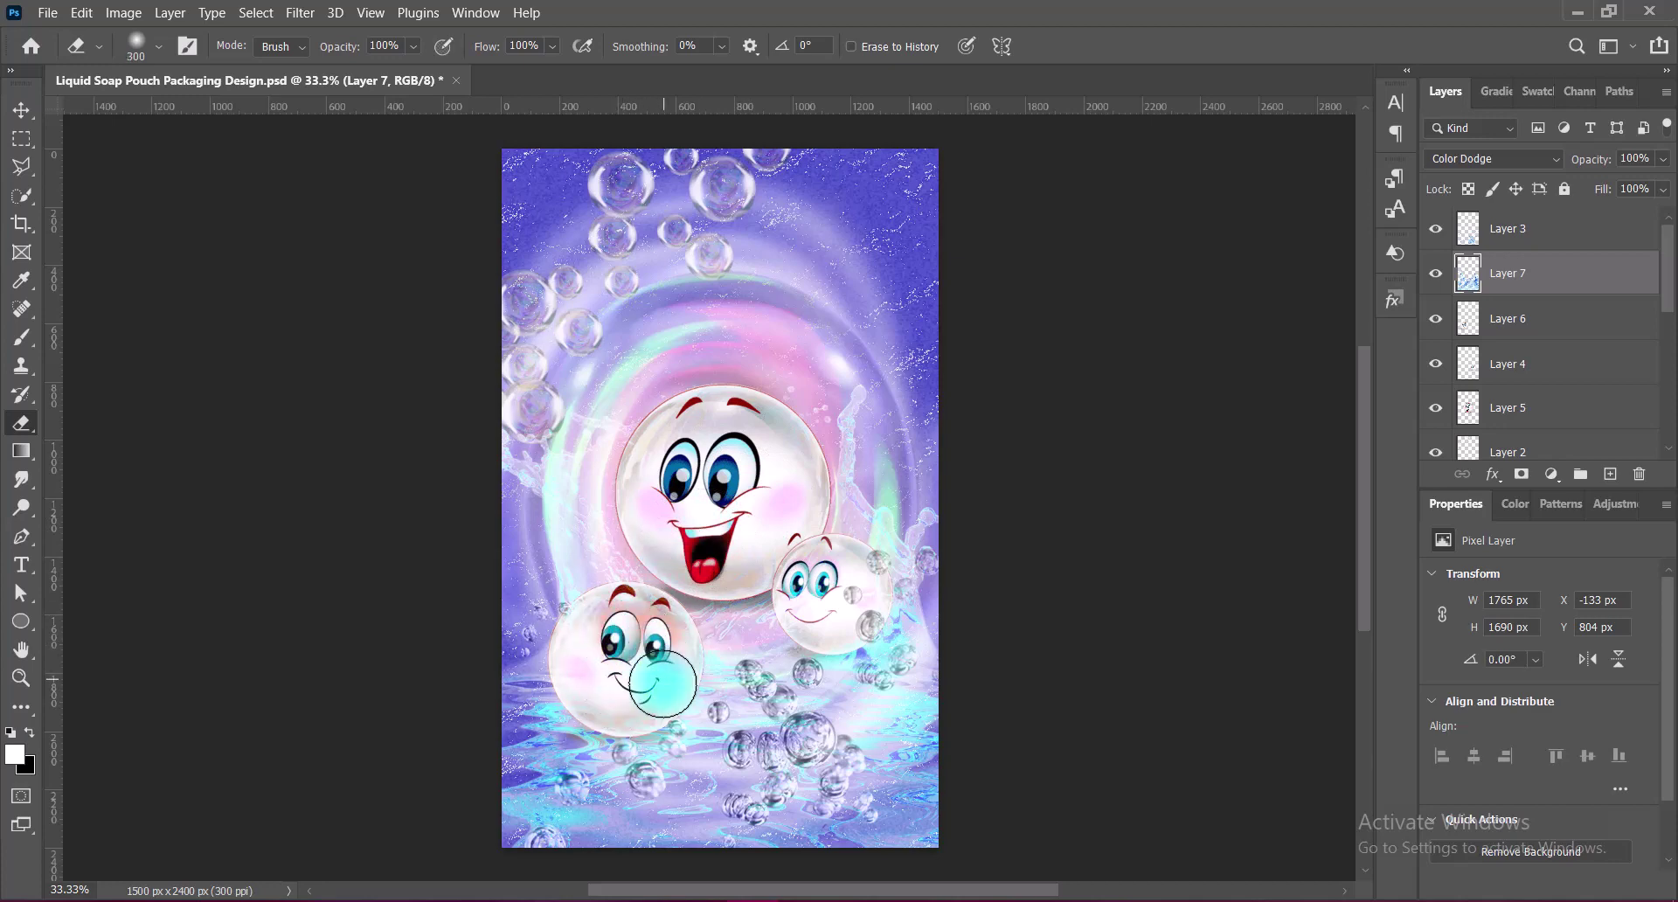
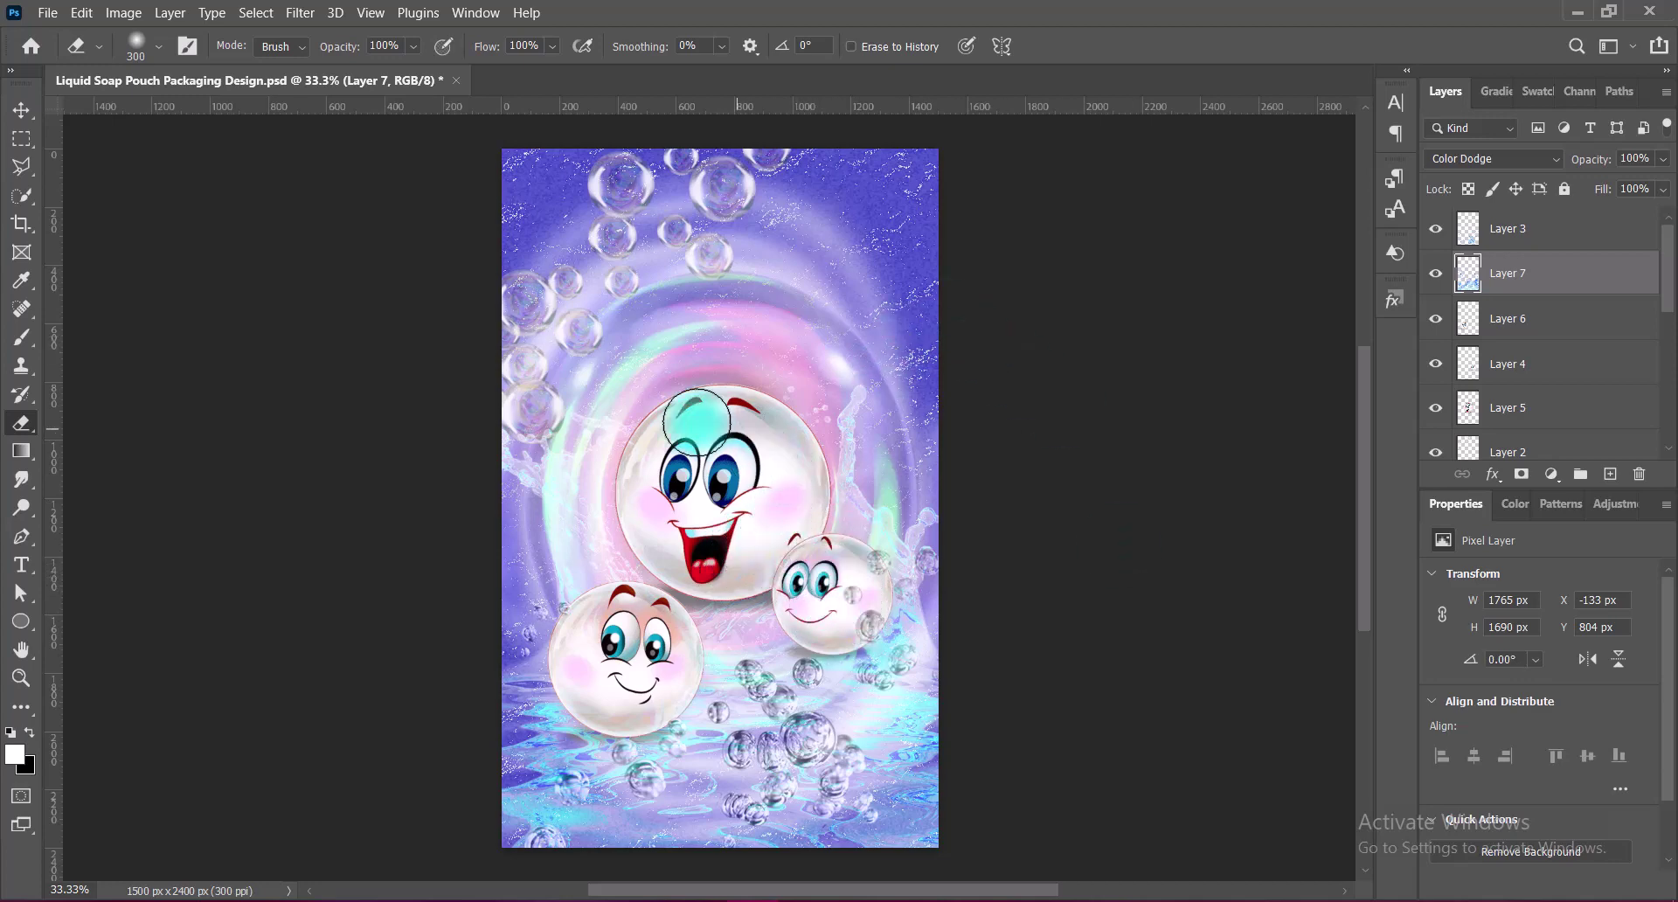
- Save the pouch design and select the Layer 3 cyan bubble cluster with the Move tool
key(ctrl+s)
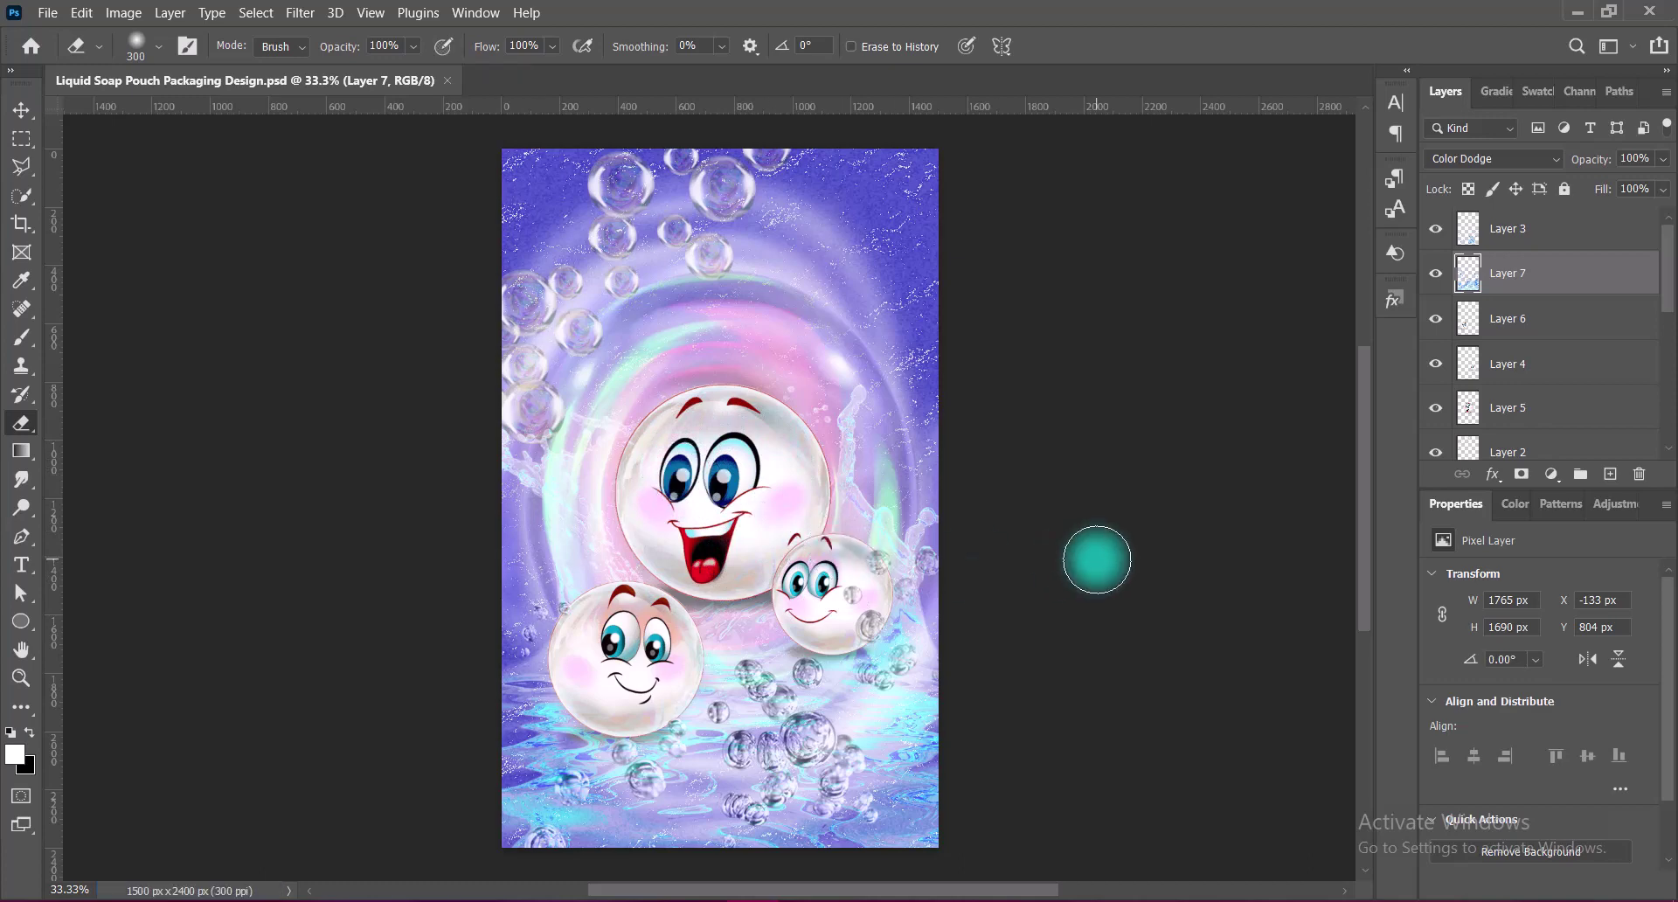
key(v)
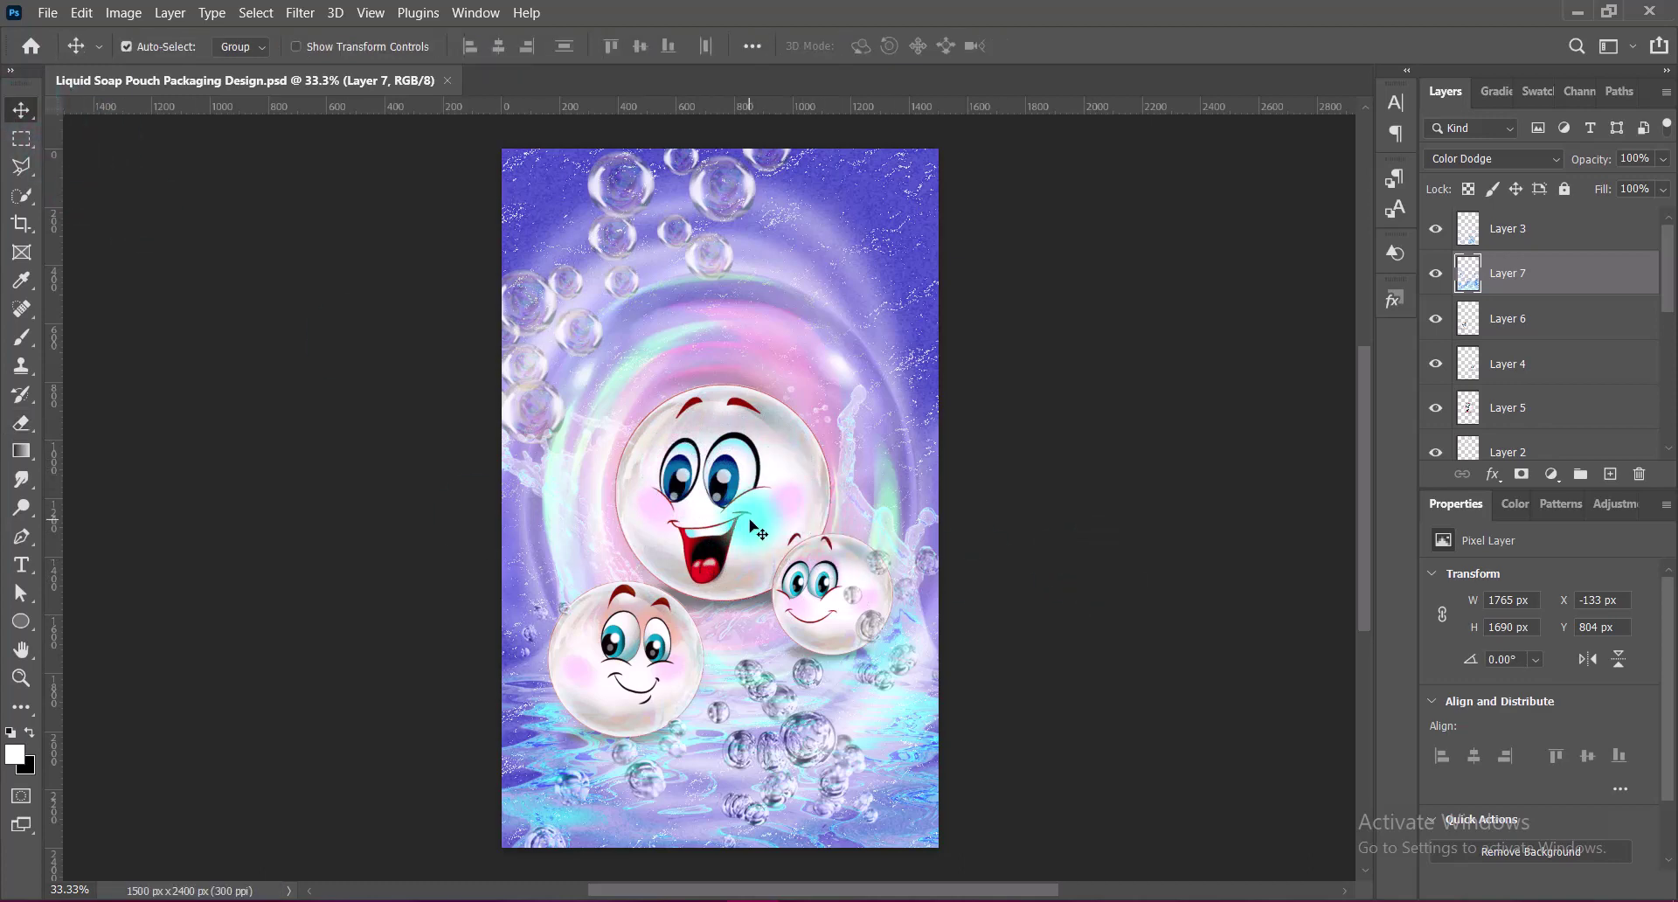
click(811, 743)
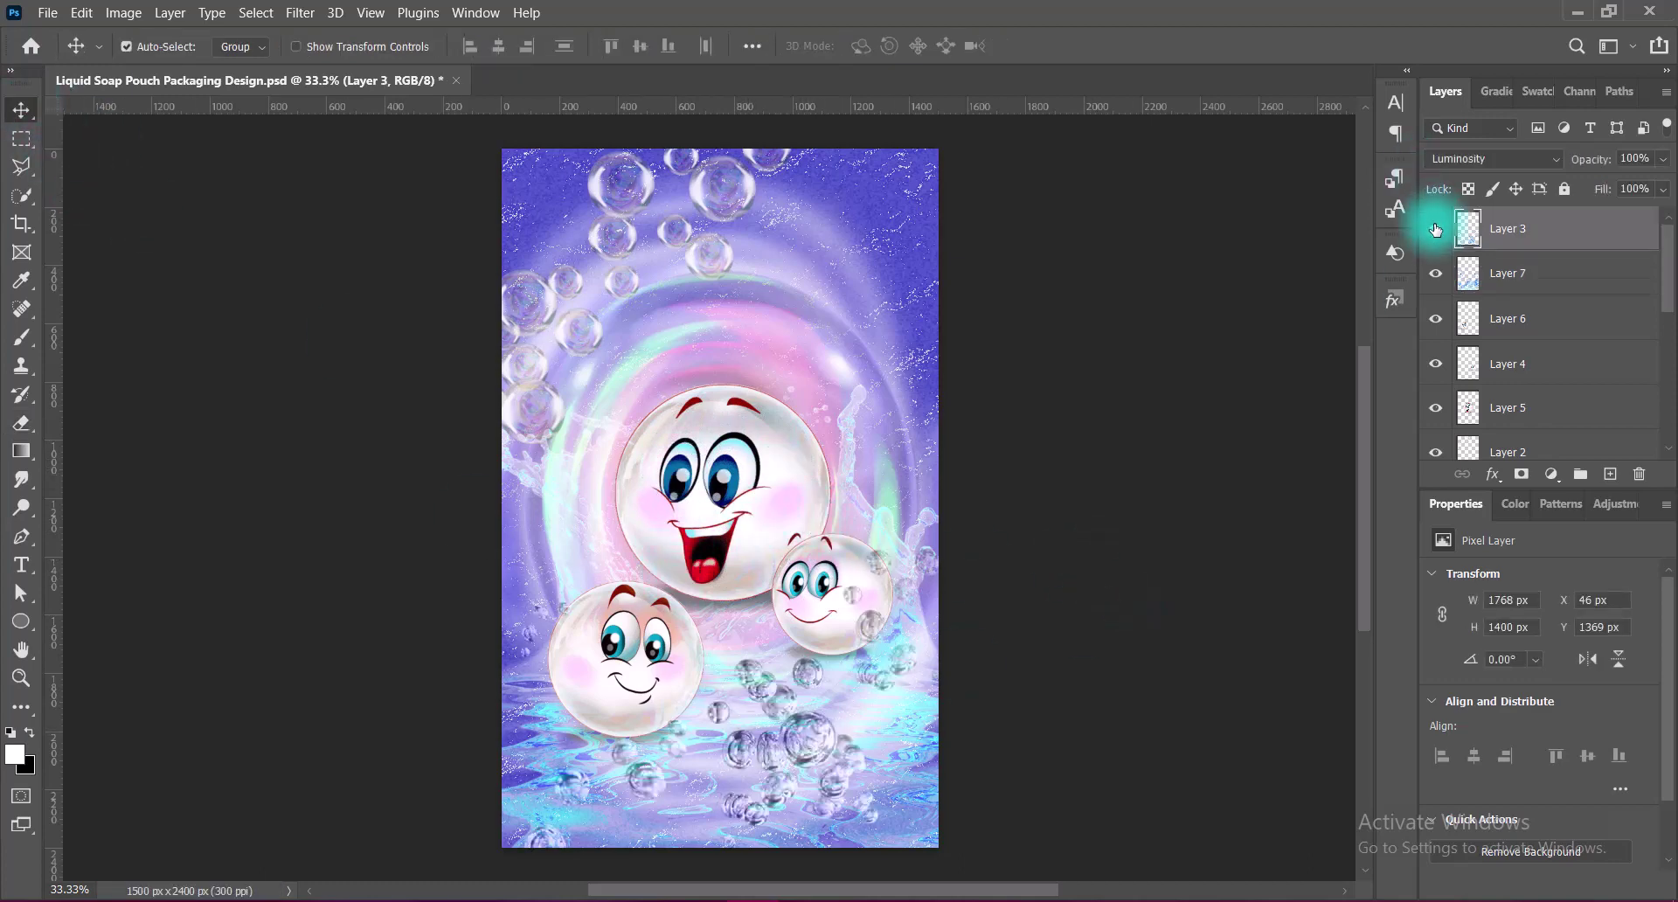
click(811, 742)
- Duplicate the cyan bubble cluster, flip it vertically, rotate about 100° and shrink to about 79%
drag(811, 743, 675, 641)
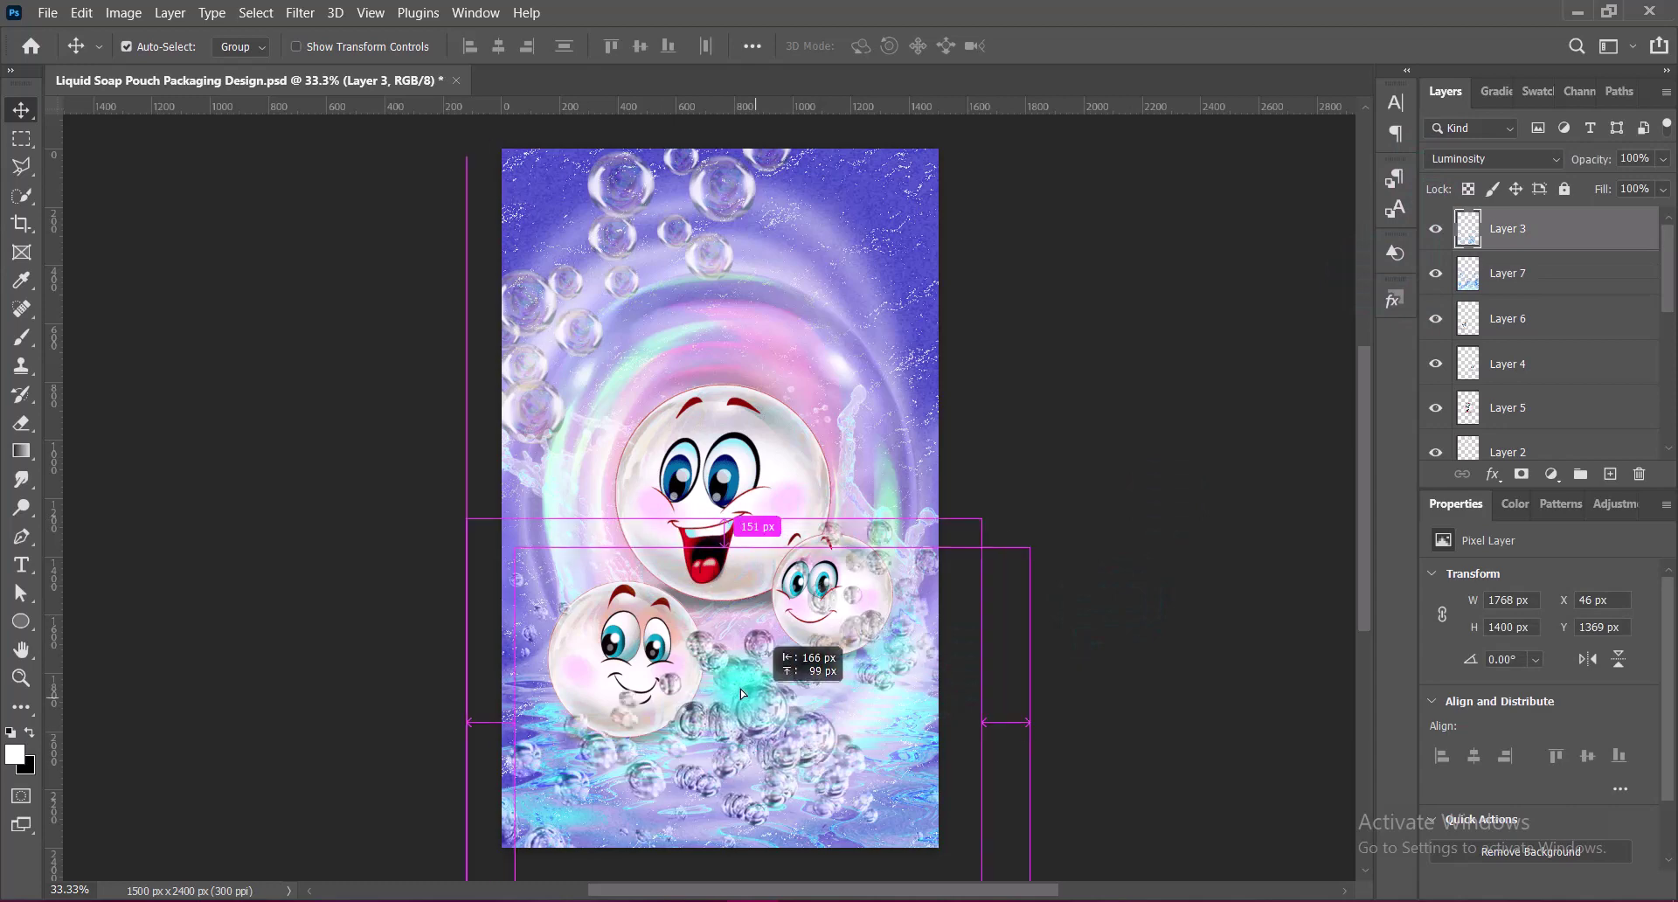
key(ctrl+t)
right_click(675, 642)
click(723, 626)
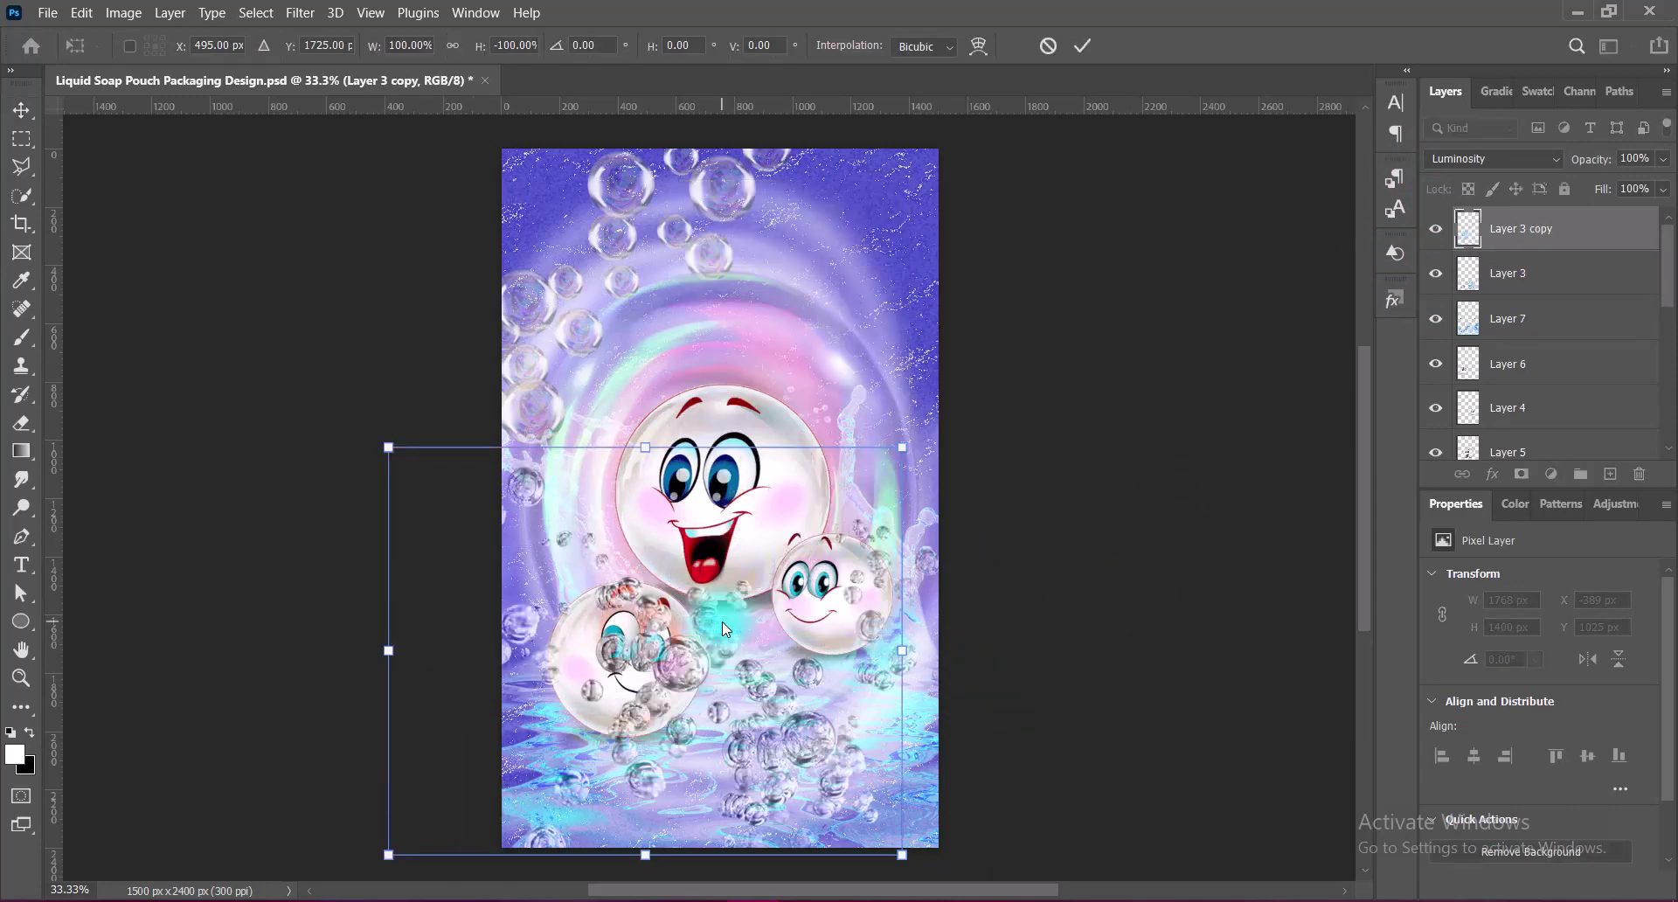
mouse_move(686, 673)
mouse_down()
mouse_move(544, 710)
mouse_move(552, 631)
mouse_up()
mouse_move(841, 358)
mouse_down()
mouse_move(737, 241)
mouse_move(664, 866)
mouse_up()
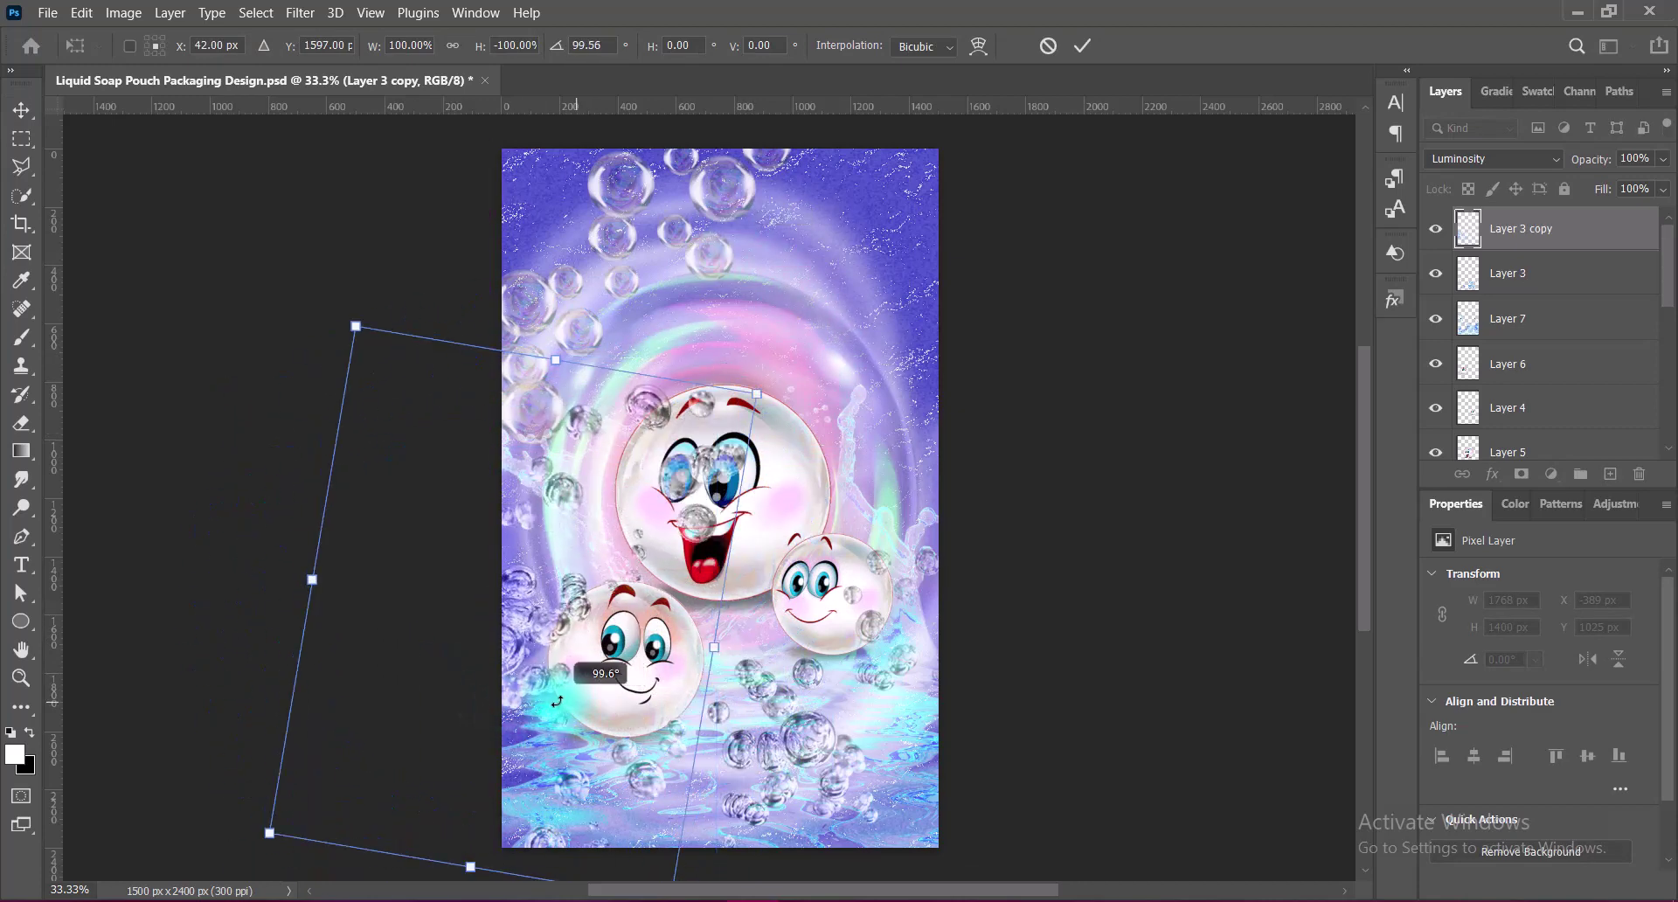
drag(621, 521, 613, 629)
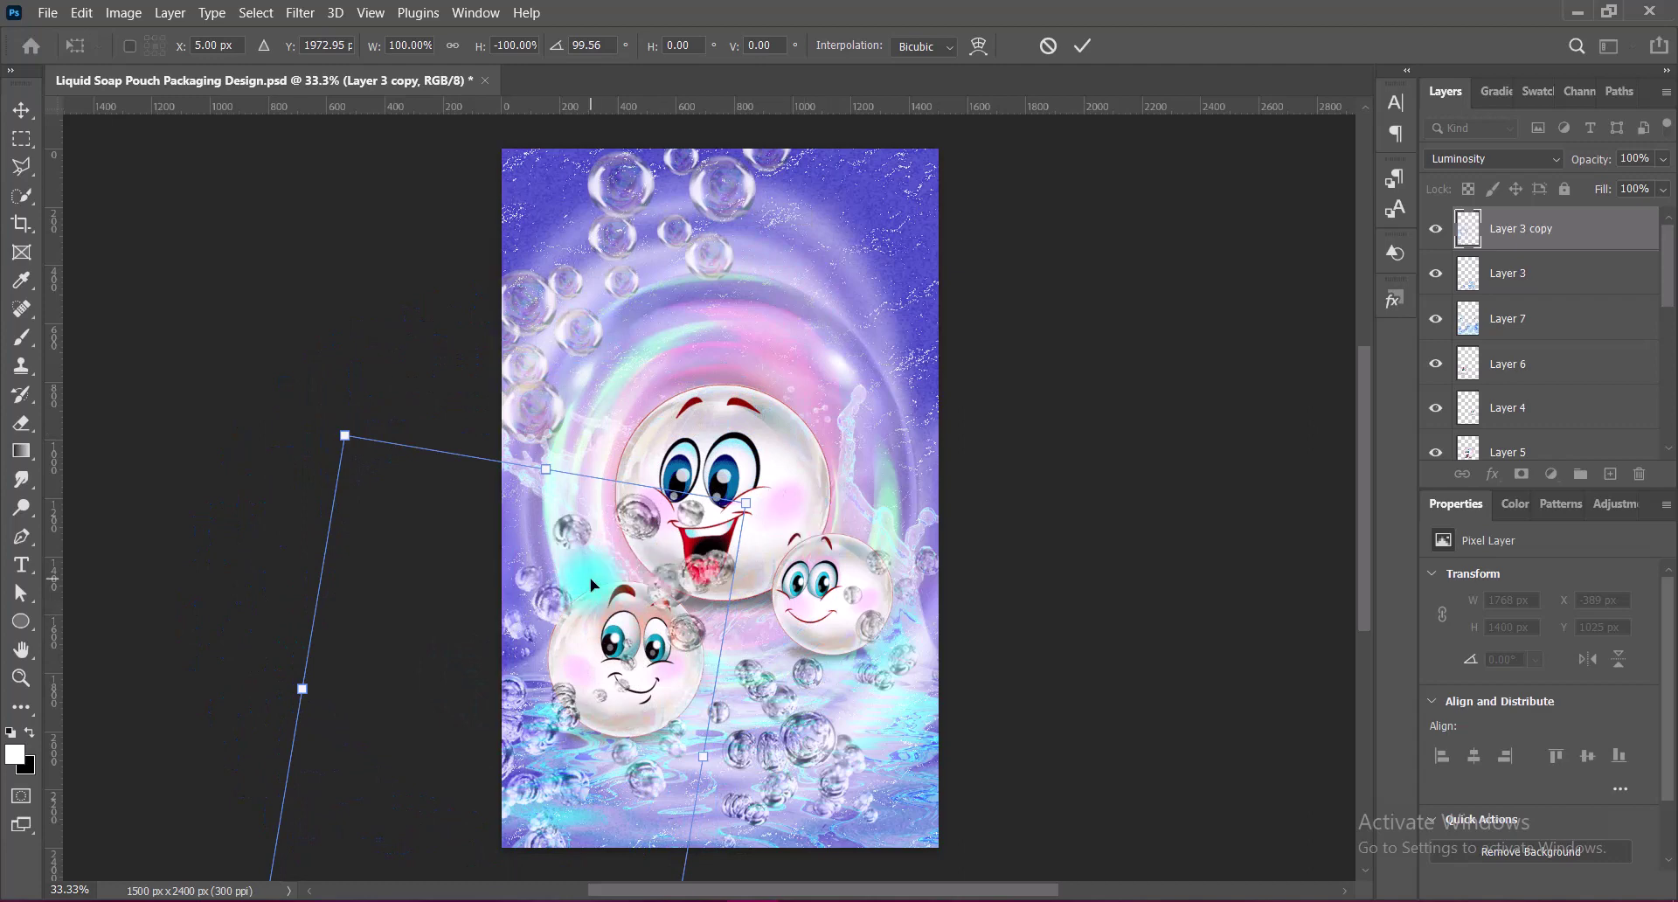
drag(546, 469, 527, 577)
drag(582, 694, 687, 742)
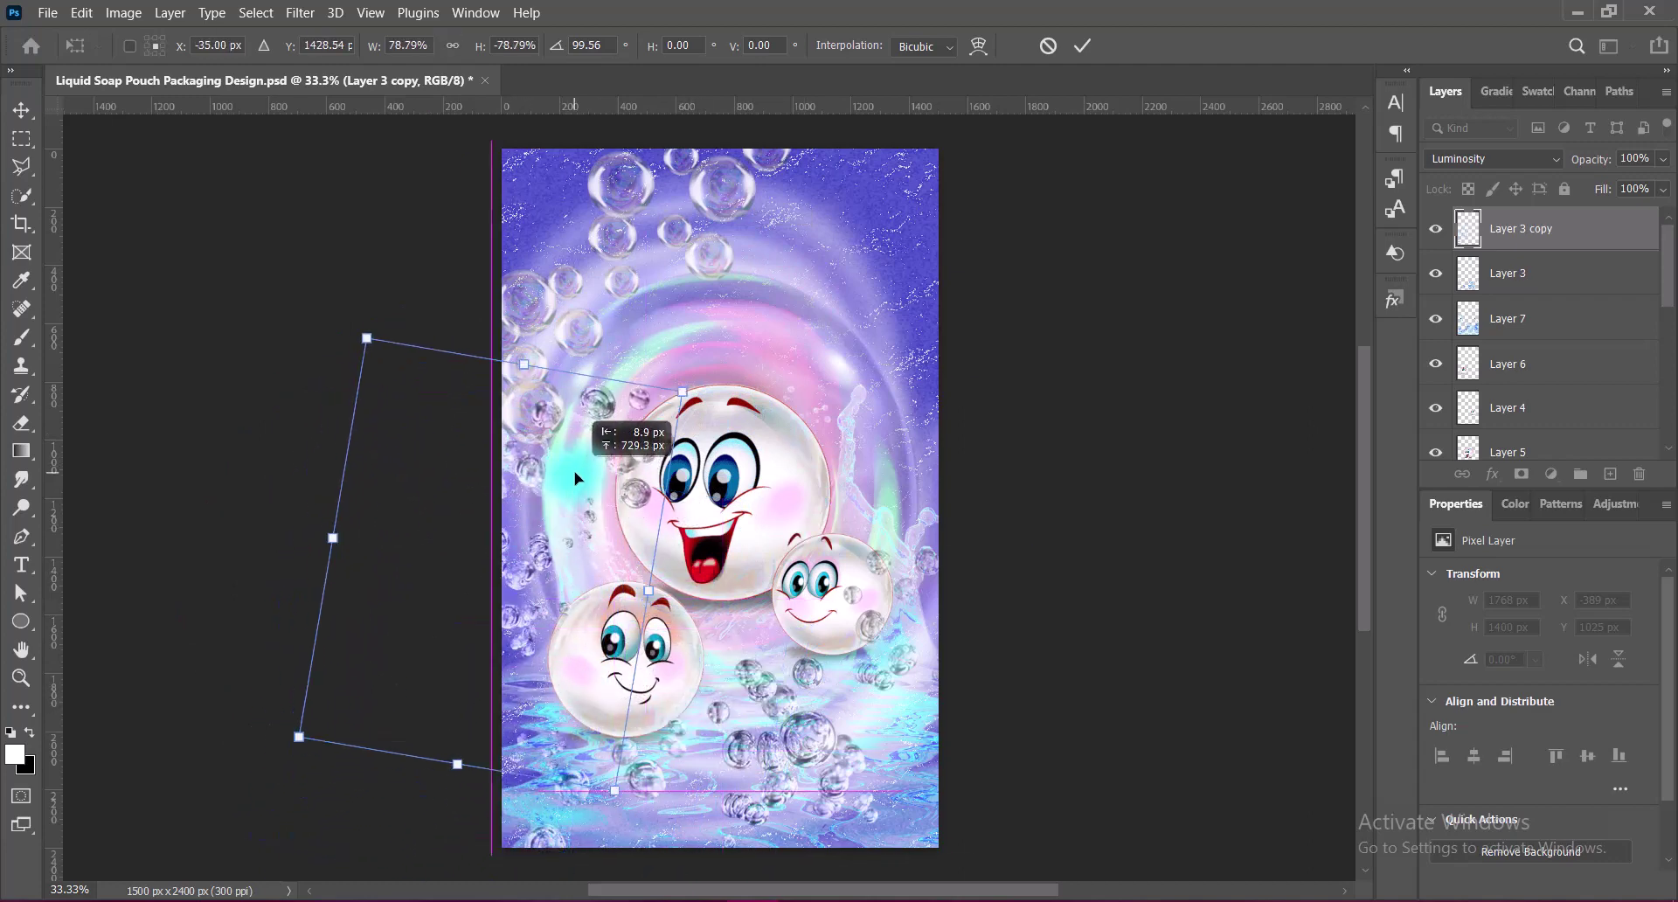
- Tilt the copy to about -27° near the upper faces, then duplicate it as Layer 3 copy 2
mouse_move(686, 743)
mouse_down()
mouse_move(635, 531)
mouse_move(1033, 292)
mouse_up()
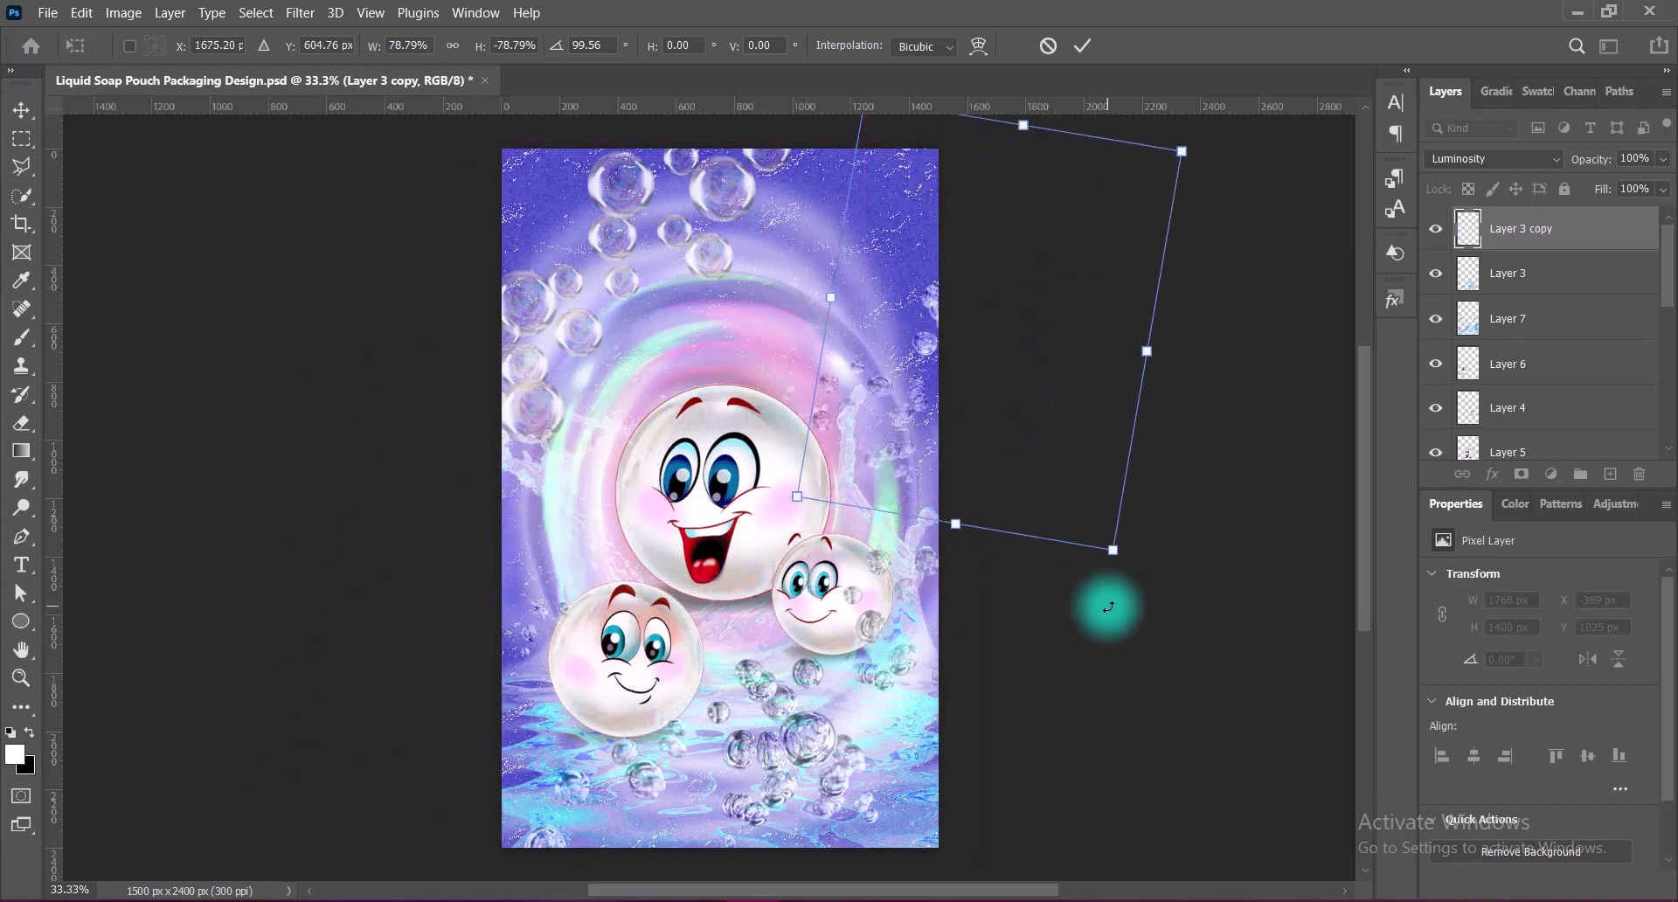
drag(1105, 599, 1060, 207)
drag(880, 367, 907, 451)
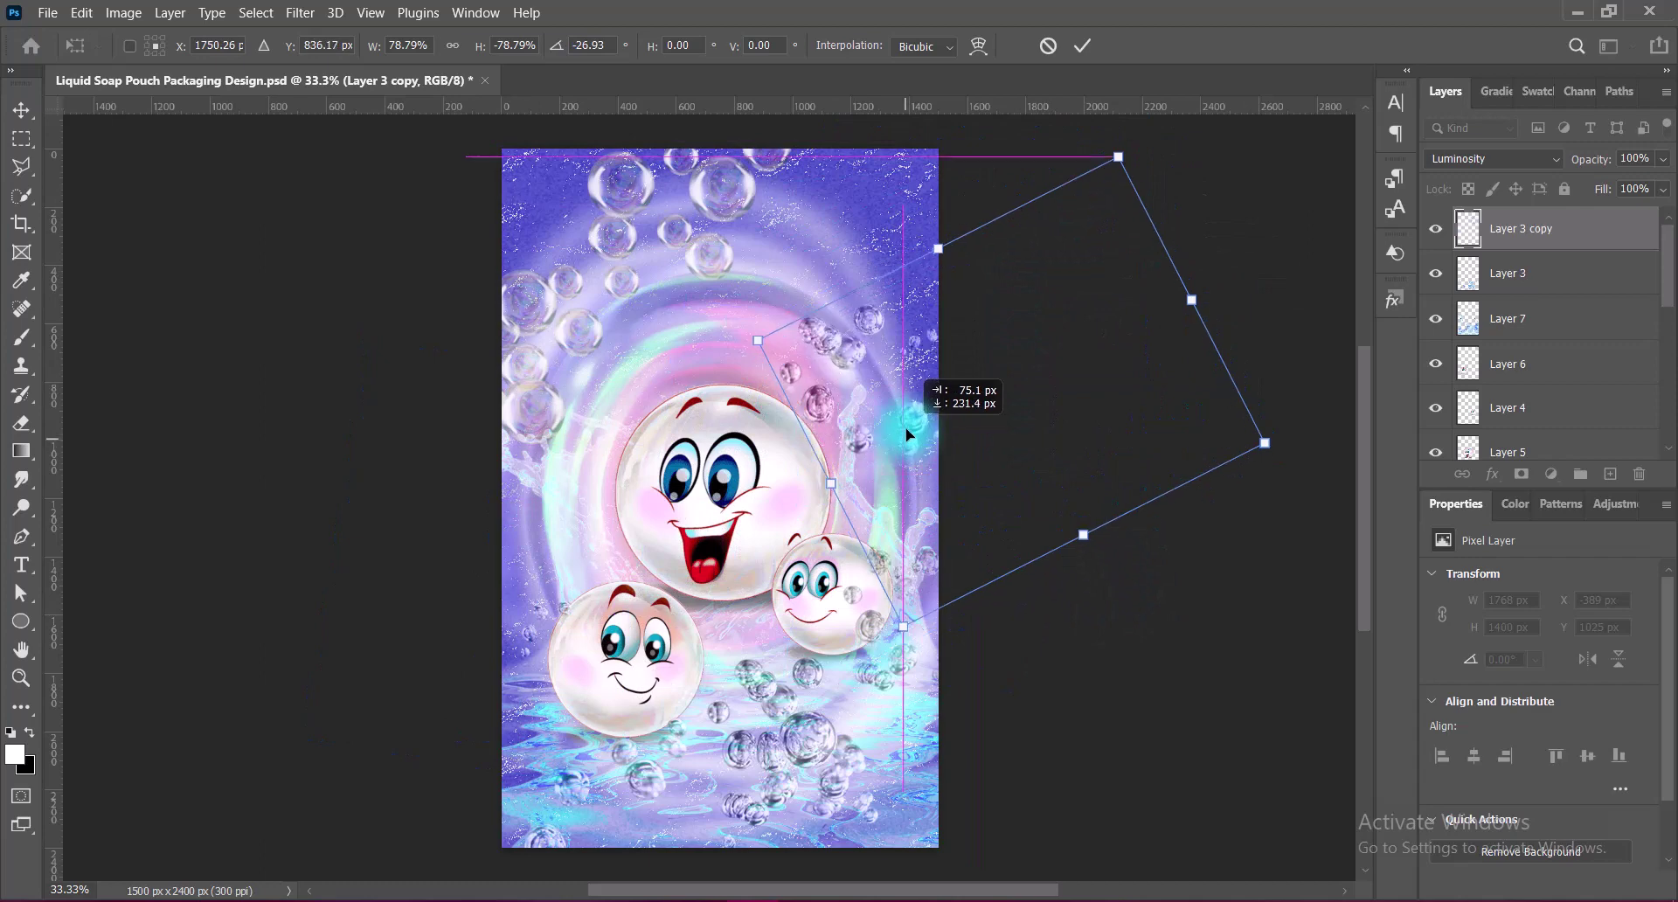
drag(1053, 444, 1043, 416)
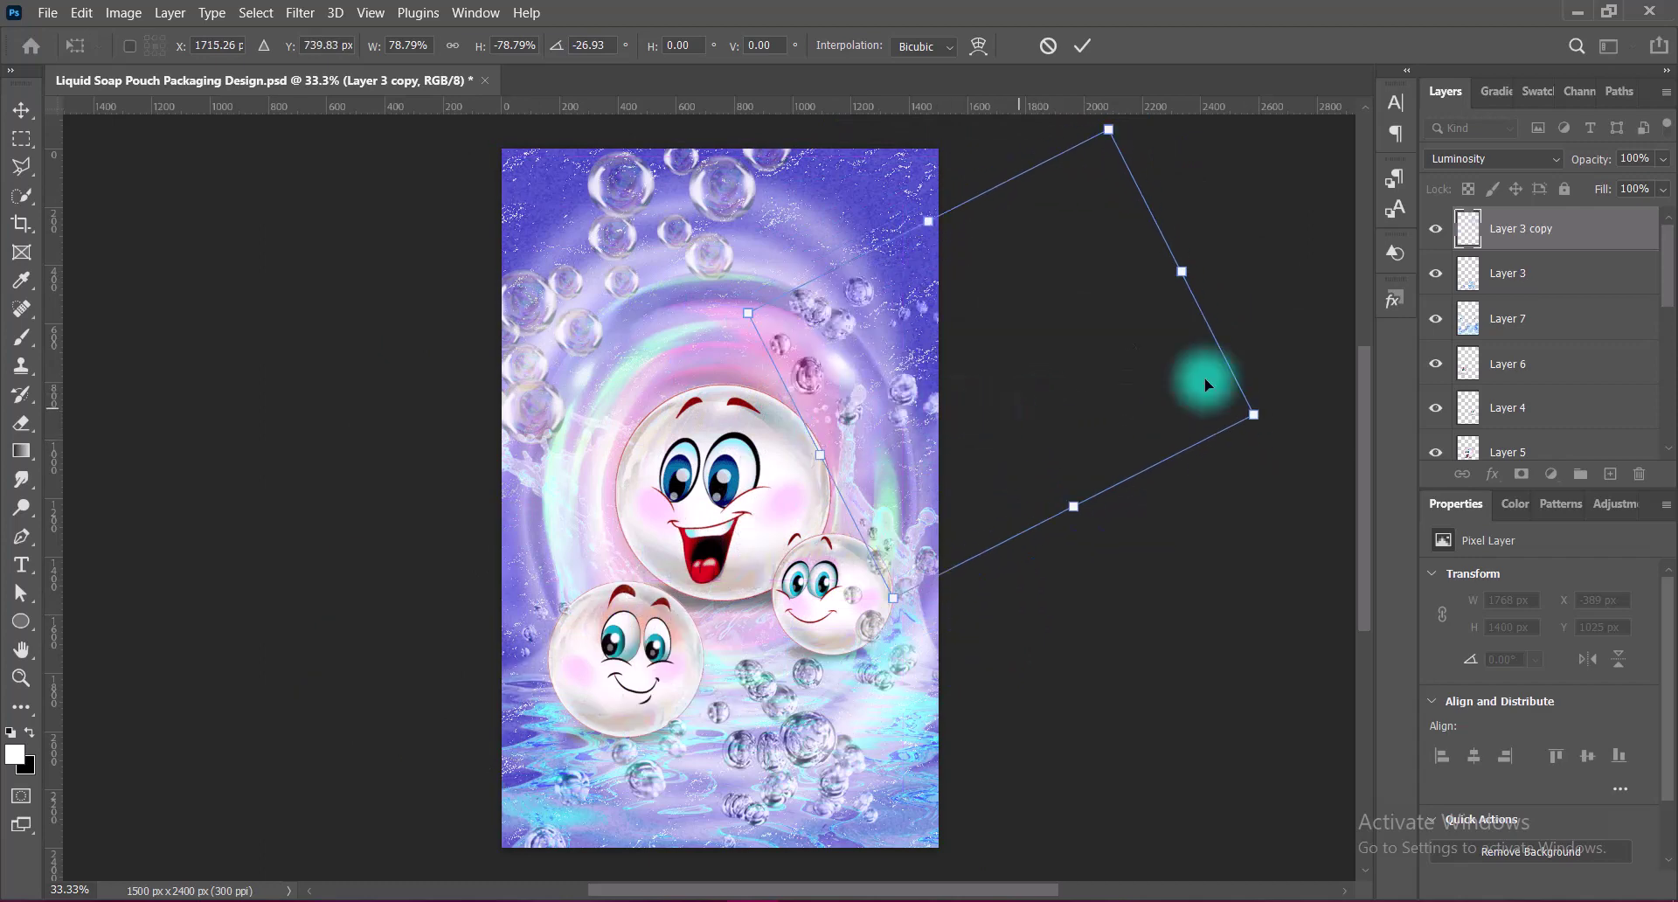
key(Return)
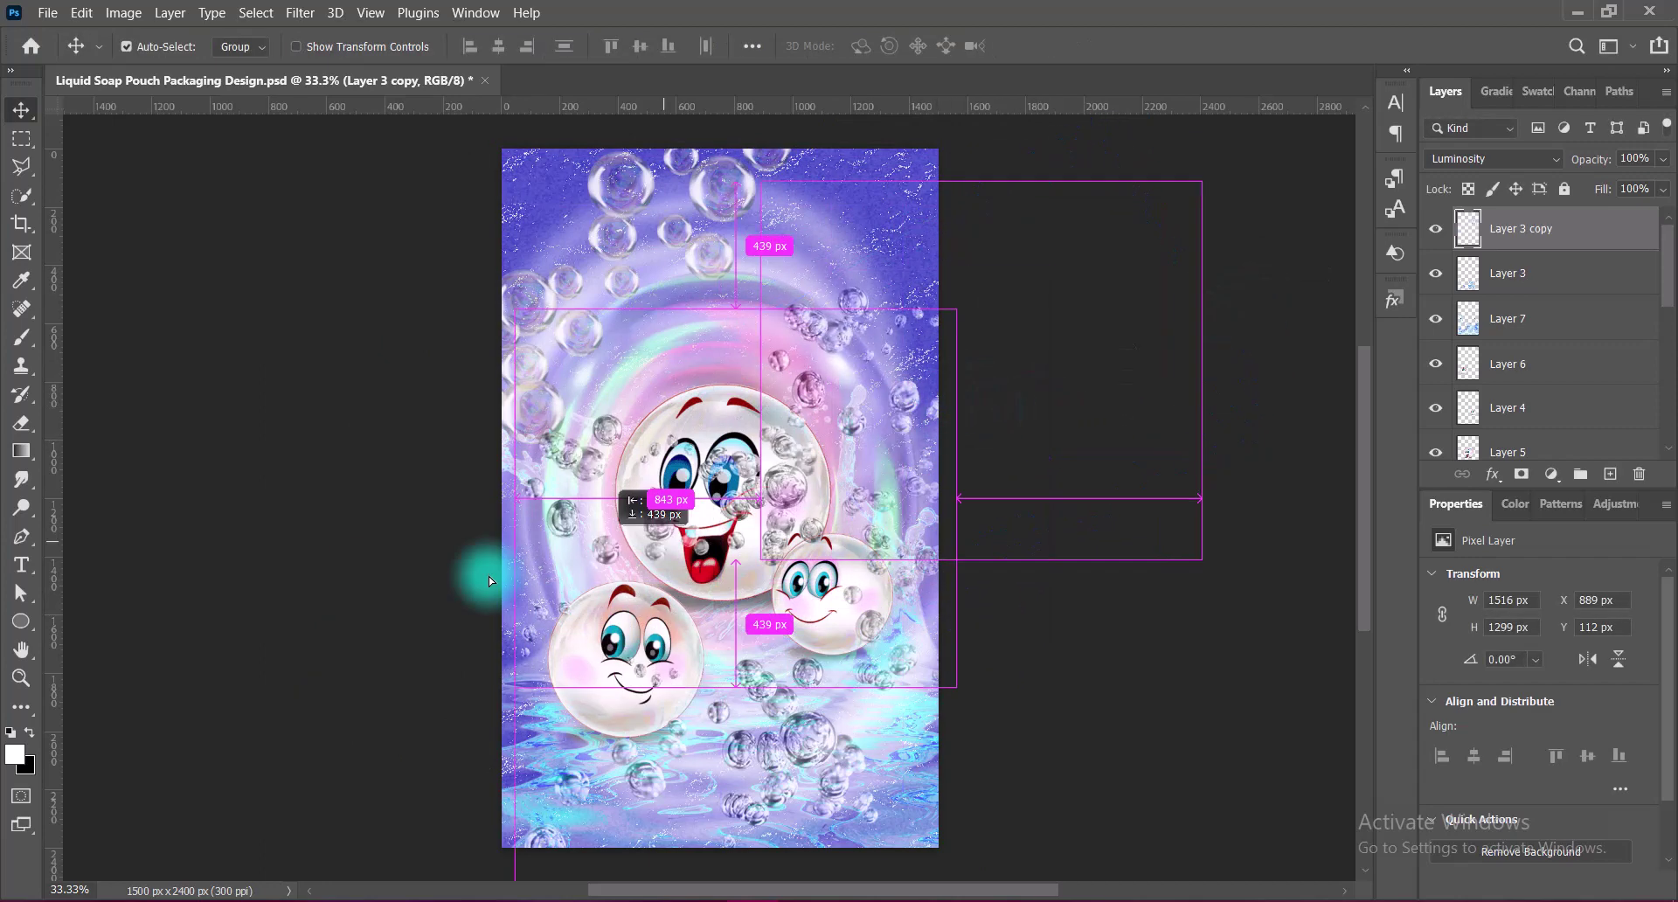
drag(911, 405, 644, 564)
mouse_move(516, 570)
mouse_down()
mouse_move(554, 560)
mouse_move(531, 604)
mouse_up()
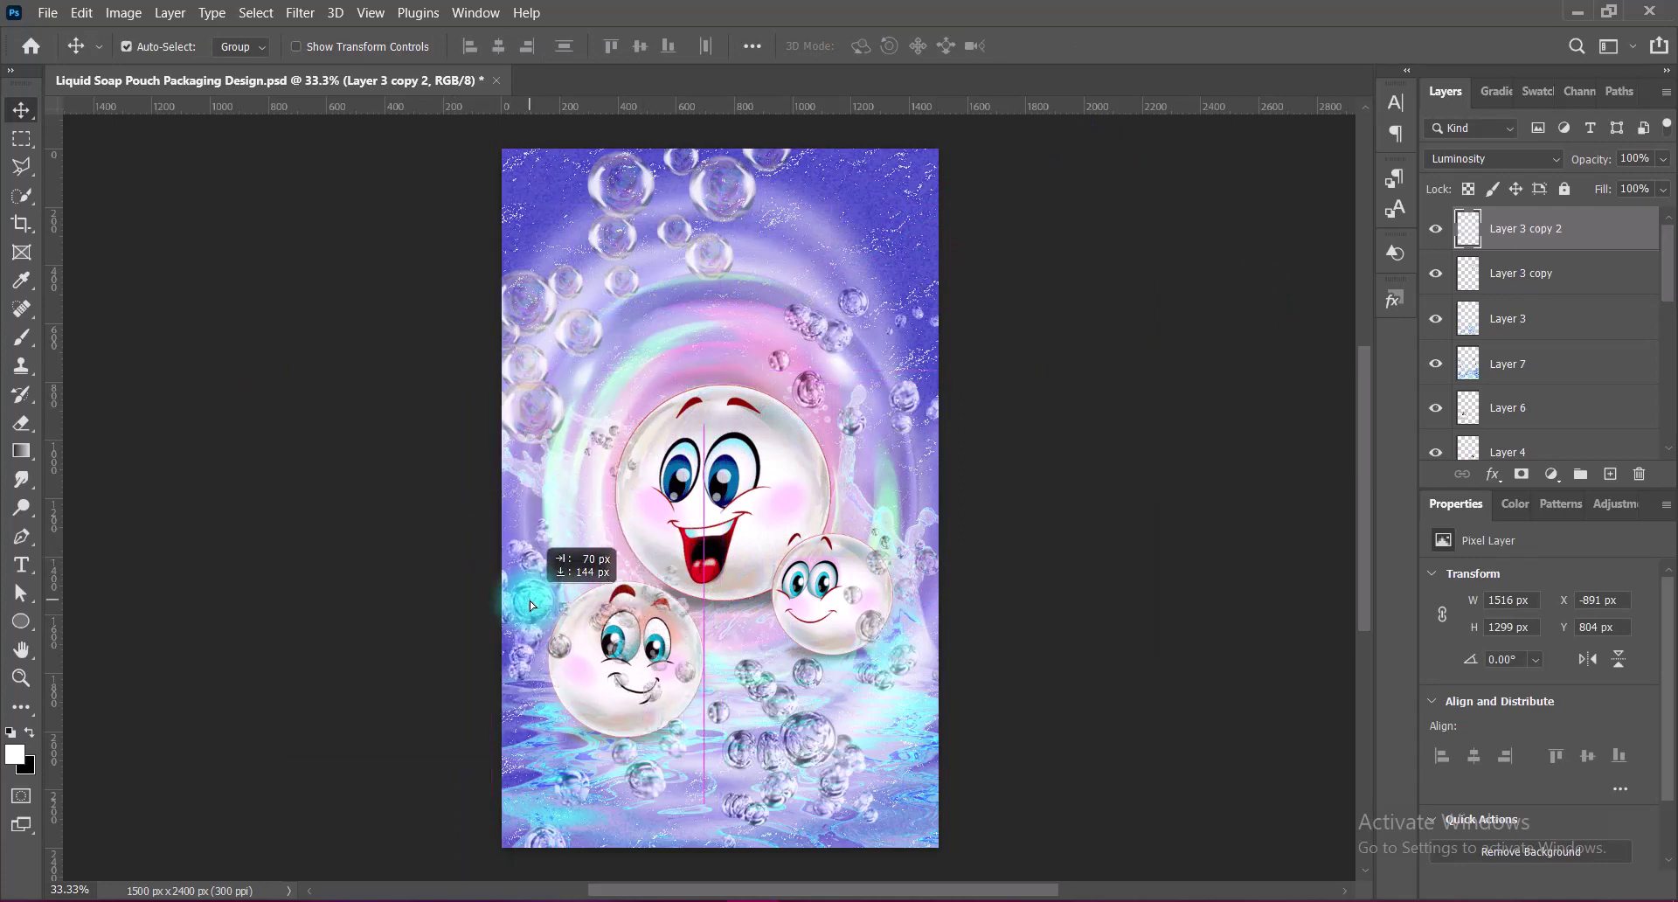
- Erase the stray cyan bubbles off the lower left face and the small right face's eyes
click(22, 422)
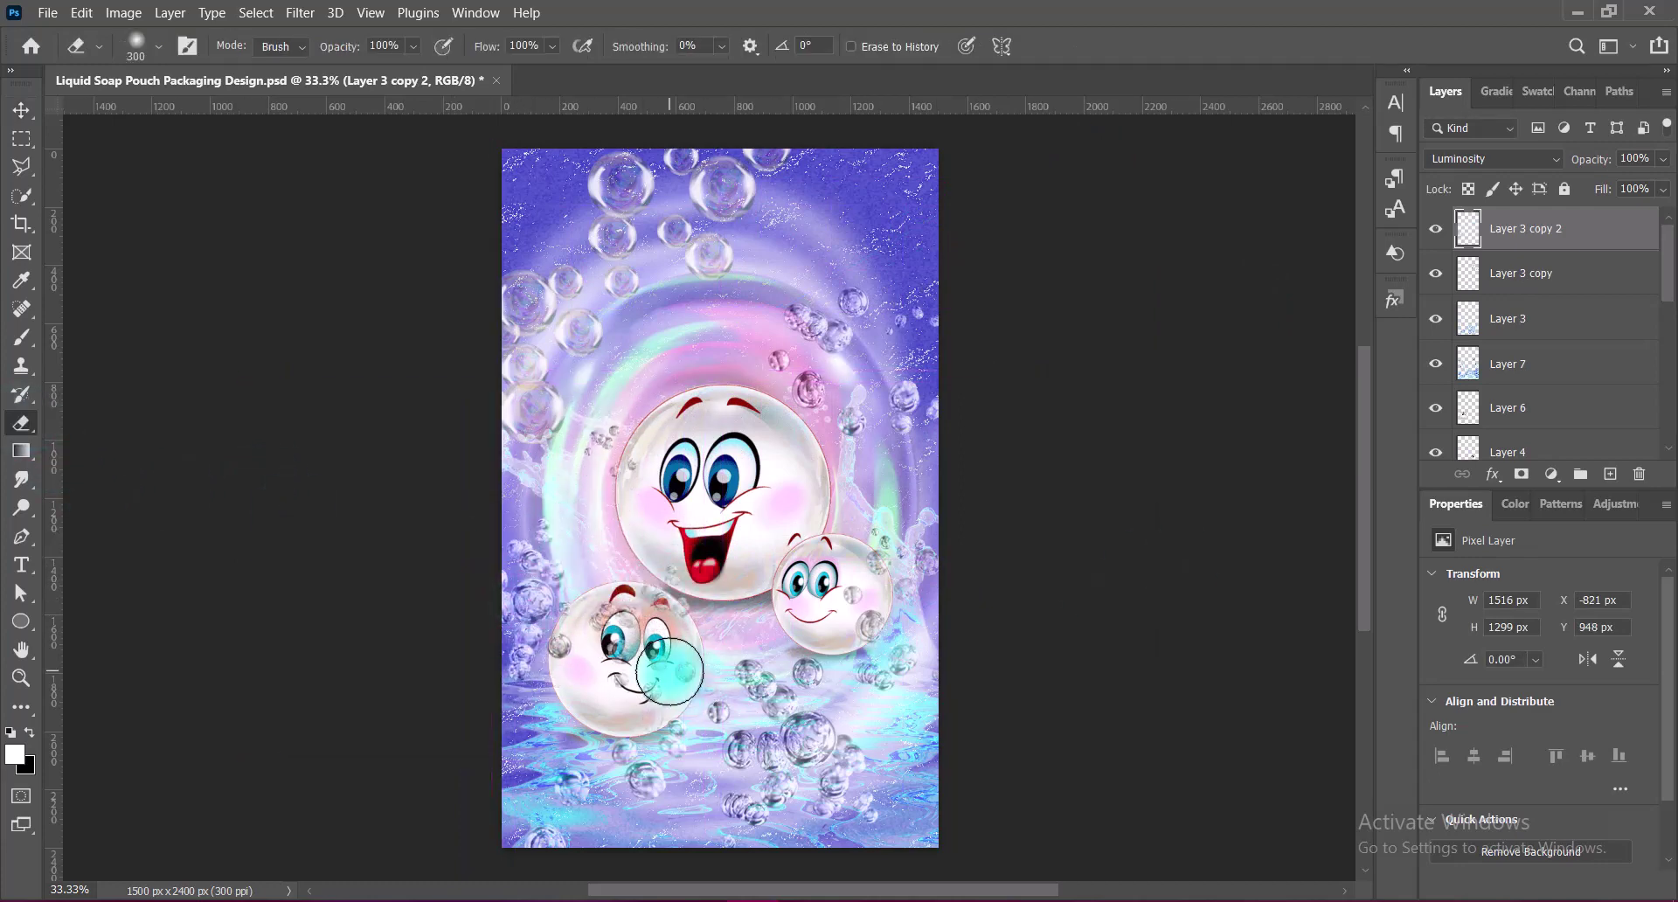
mouse_move(676, 668)
mouse_down()
mouse_move(618, 631)
mouse_move(656, 566)
mouse_move(651, 688)
mouse_move(643, 662)
mouse_move(621, 700)
mouse_move(643, 590)
mouse_up()
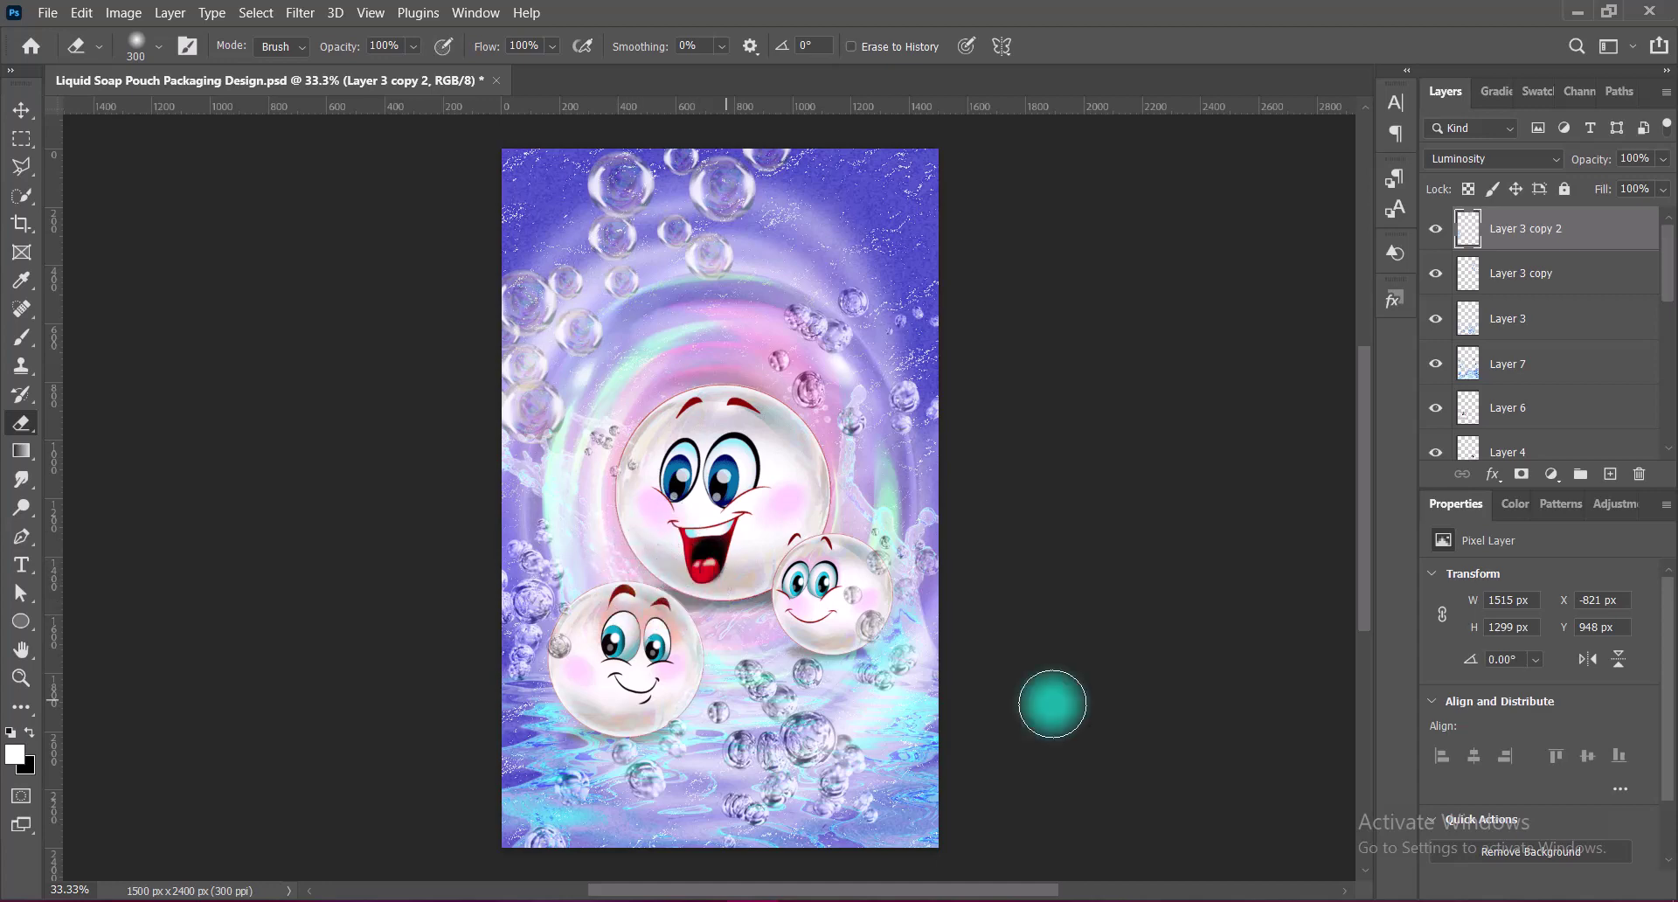
click(22, 110)
click(871, 622)
key(e)
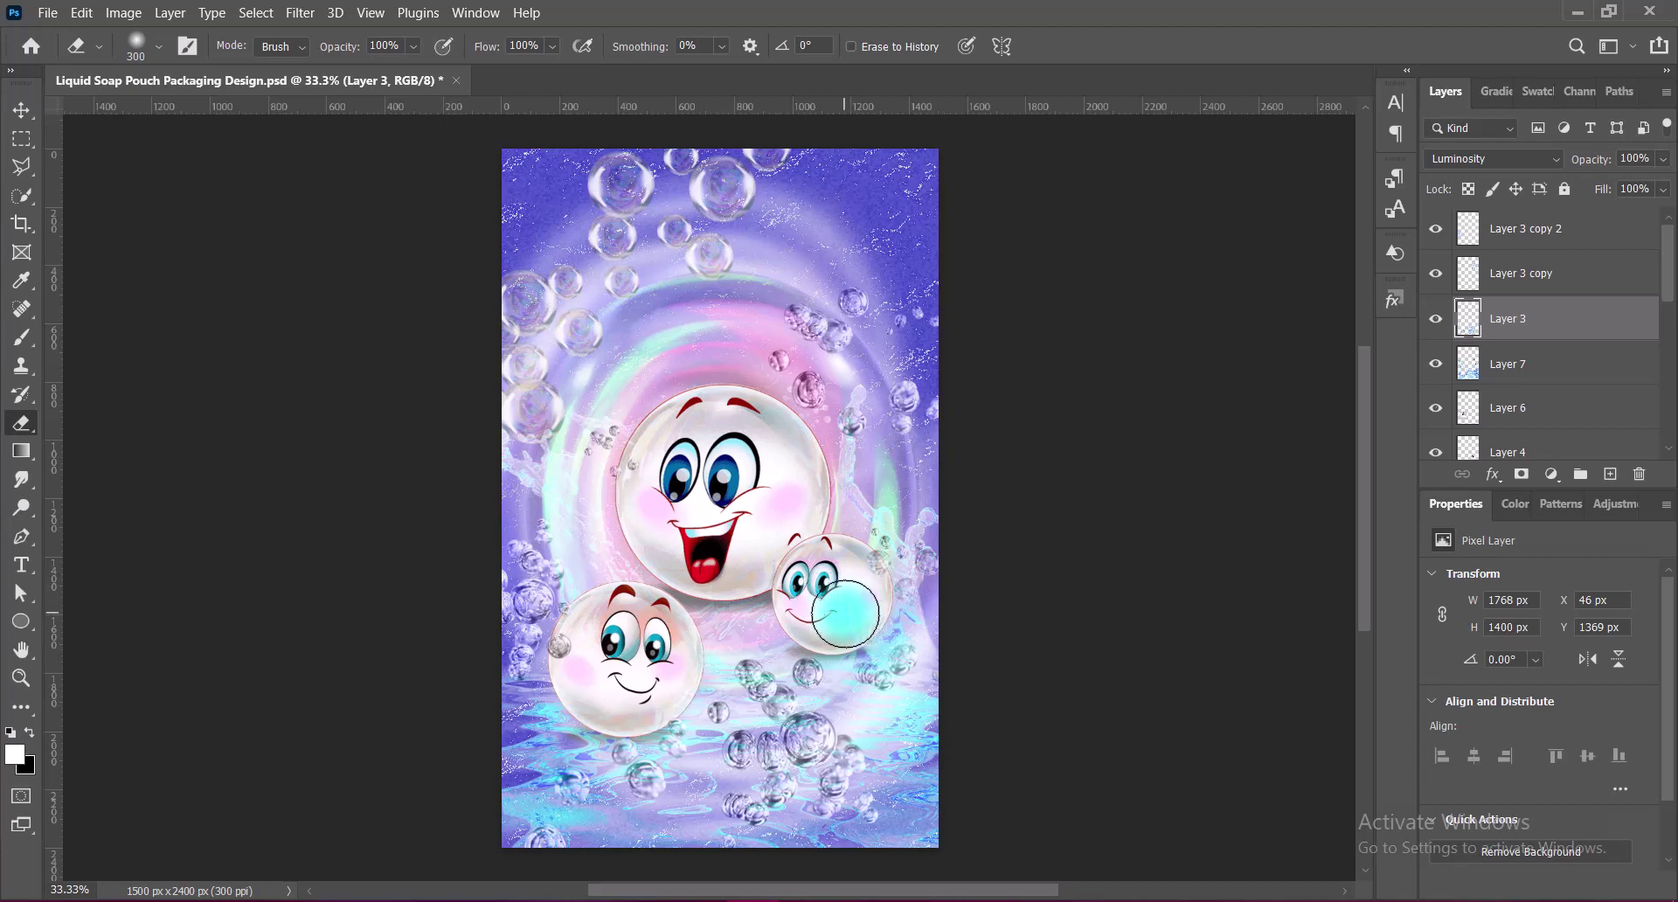
drag(854, 609, 818, 599)
- Add a new empty Layer 8 at the top of the layer stack
click(22, 110)
click(1001, 542)
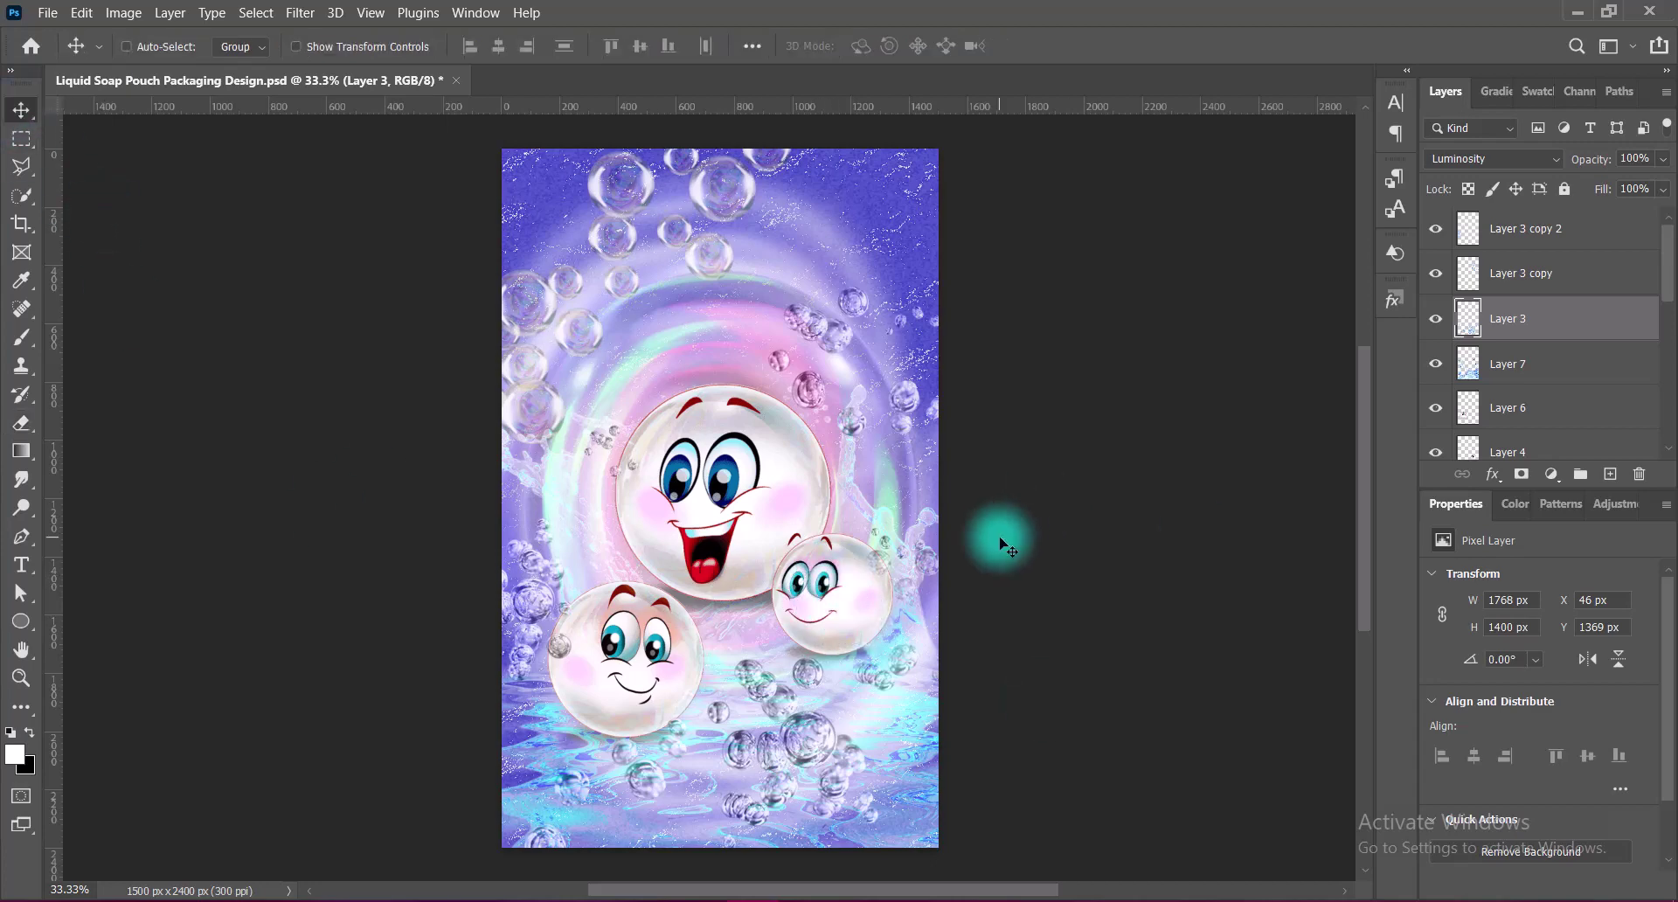
click(1529, 228)
- Draw a tall white wavy banner custom shape near the top of the pouch
click(1610, 474)
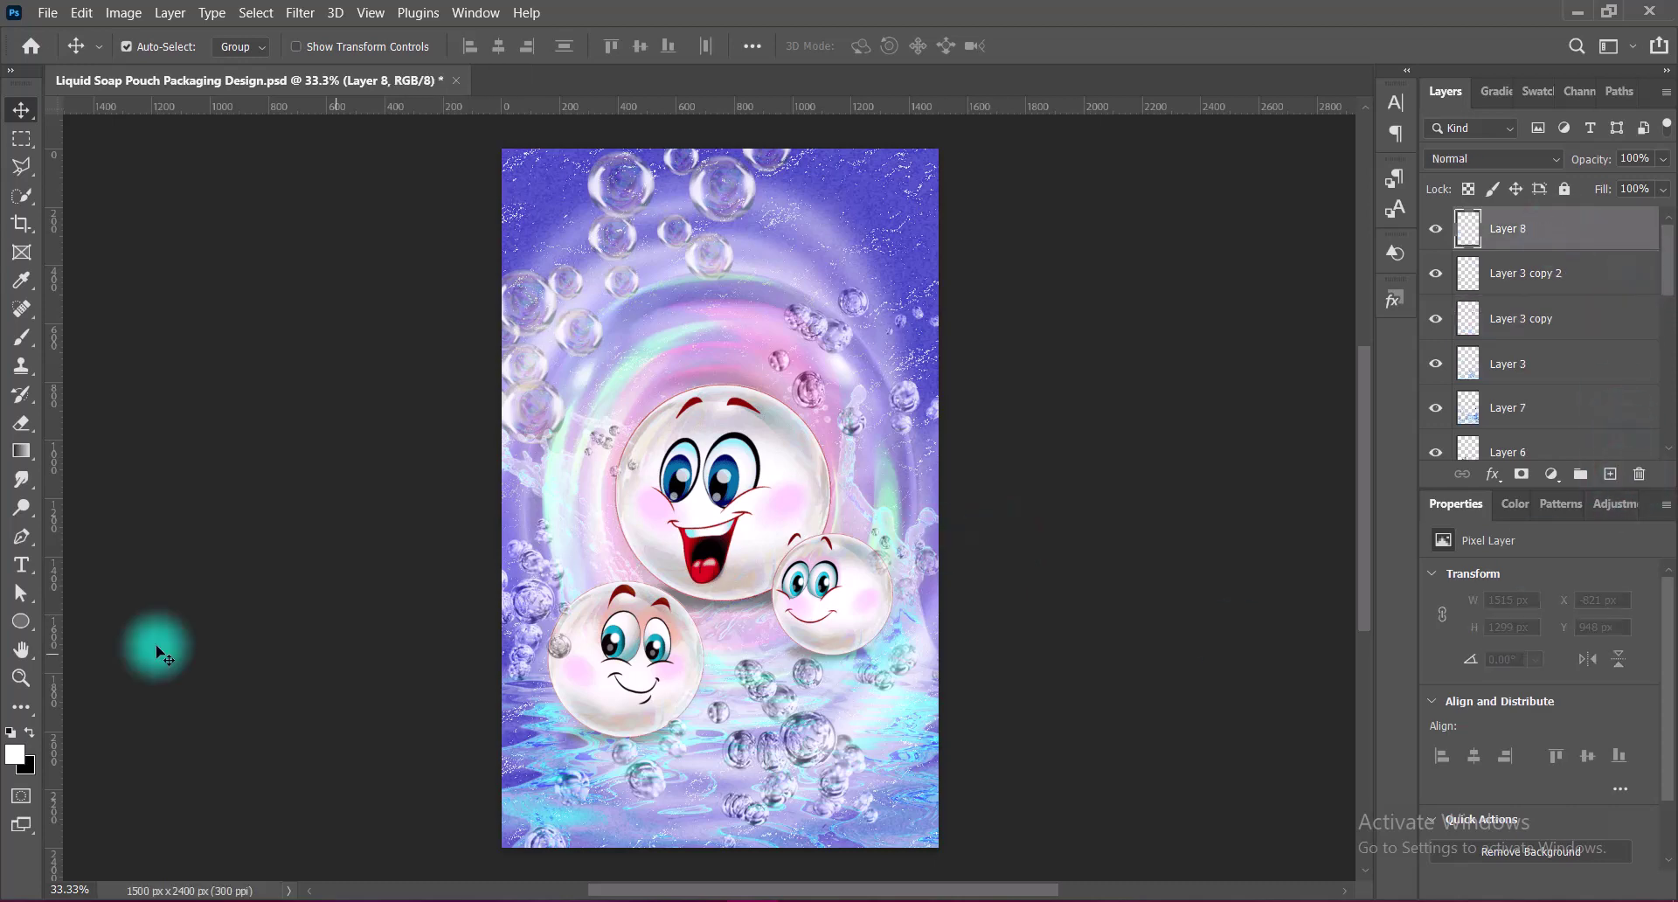
right_click(22, 621)
click(105, 728)
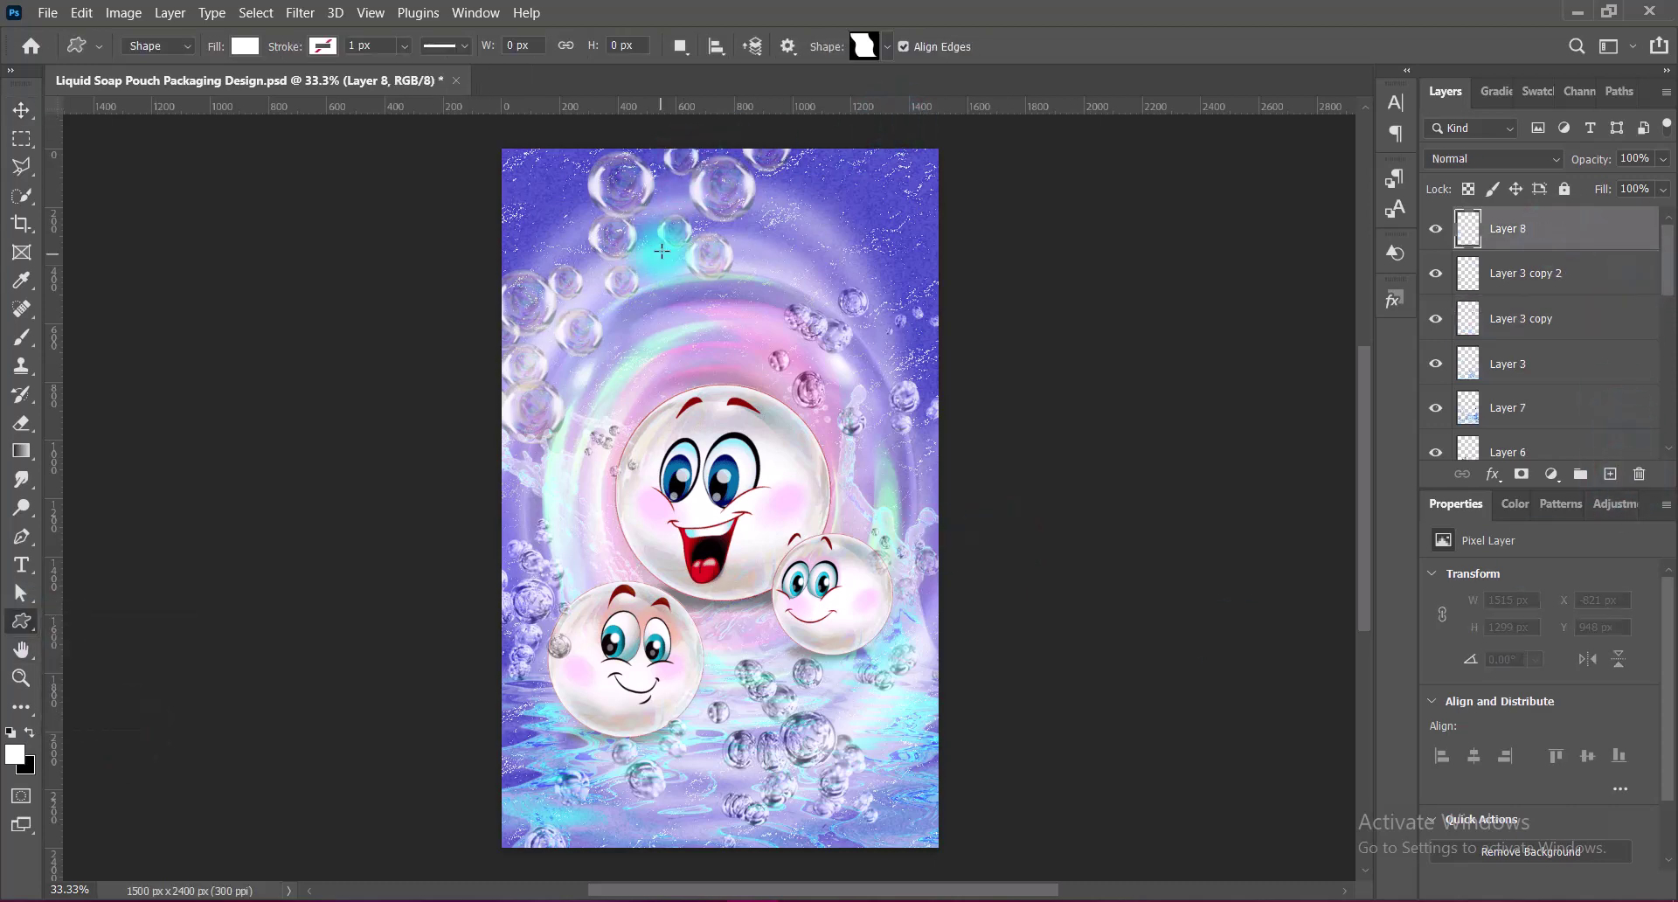
drag(657, 215, 788, 510)
click(21, 110)
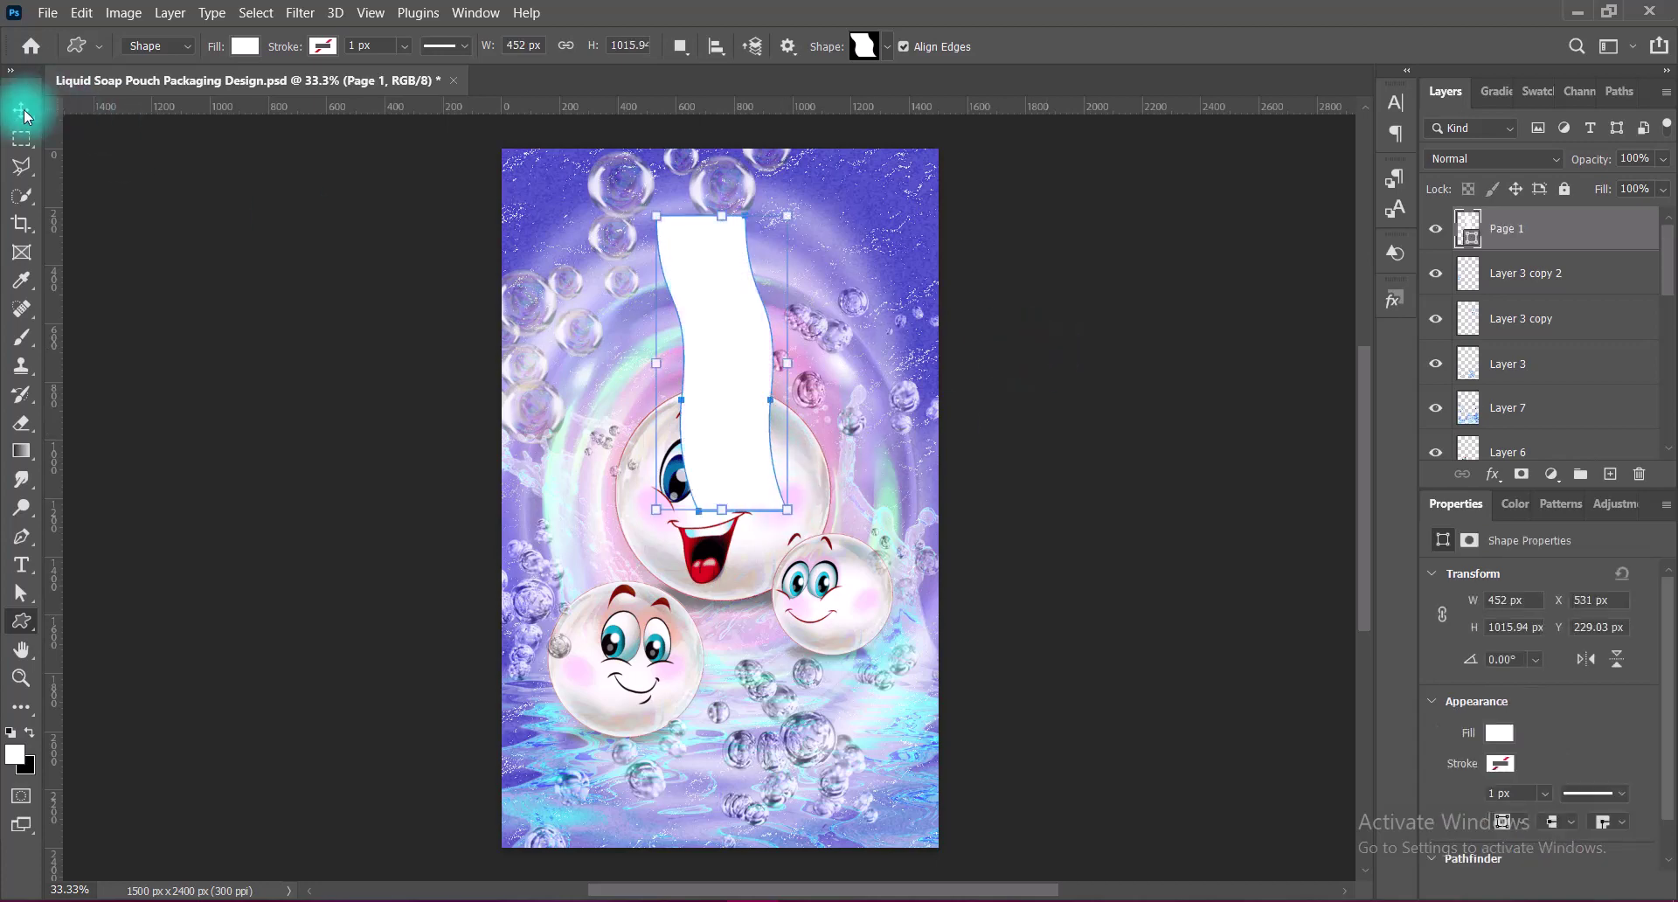
- Rotate the banner 90° counter-clockwise, tilt it to about -87.22° and centre it at the top
key(ctrl+t)
right_click(732, 336)
click(832, 727)
drag(697, 364, 687, 261)
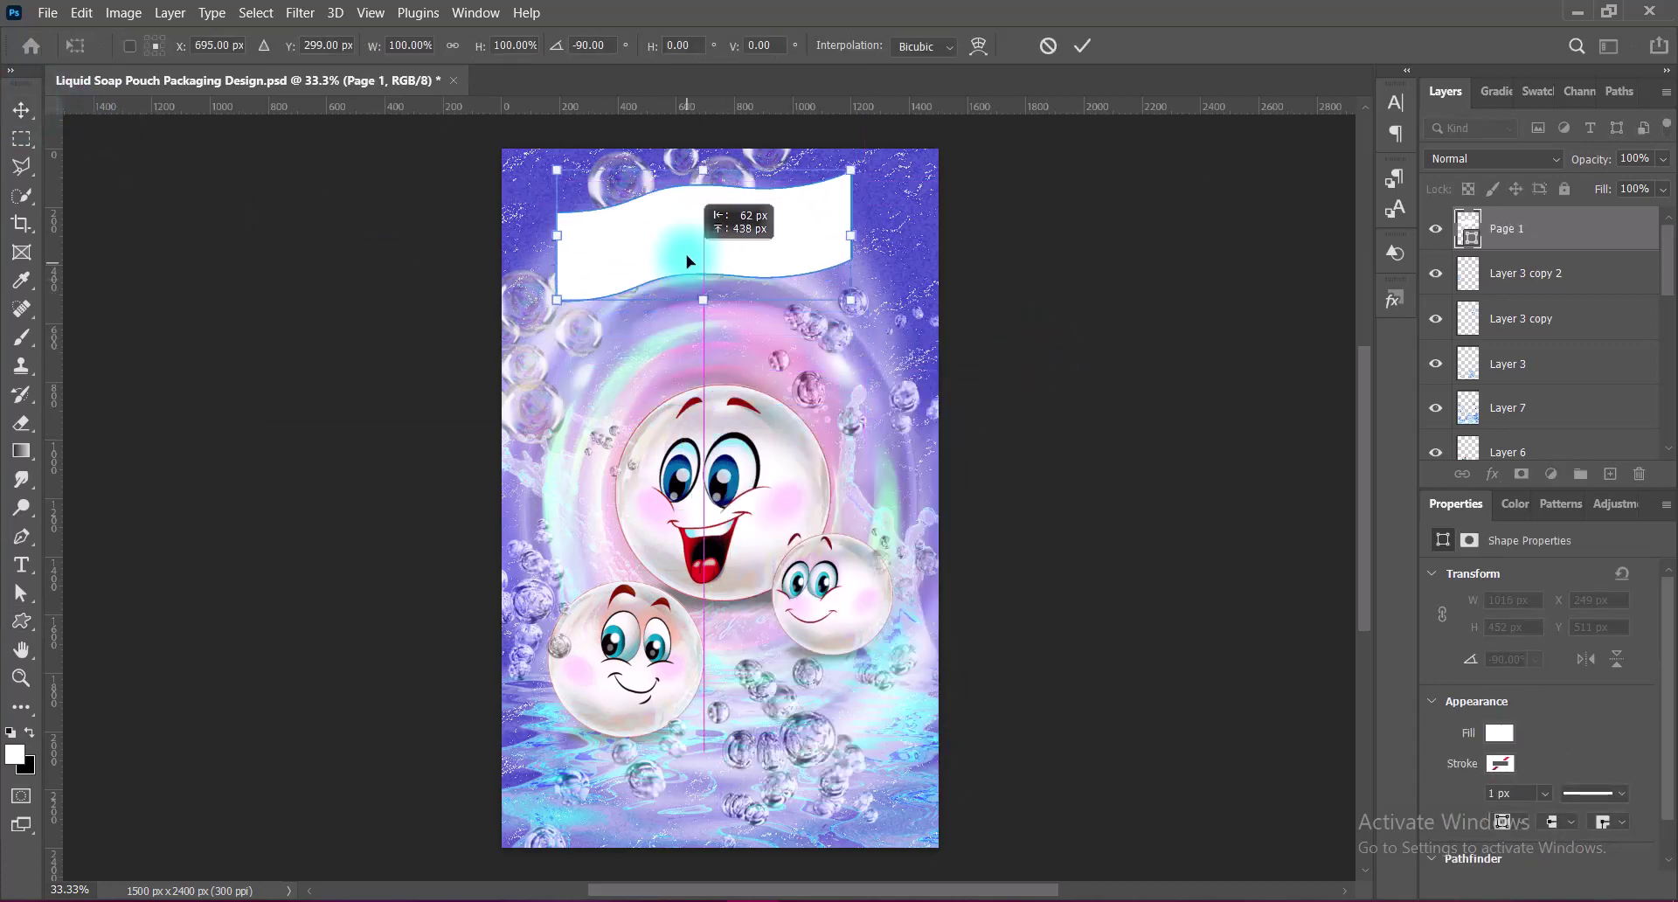
mouse_move(900, 174)
mouse_down()
mouse_move(861, 287)
mouse_move(946, 213)
mouse_up()
mouse_move(772, 245)
mouse_down()
mouse_move(780, 272)
mouse_move(758, 282)
mouse_move(768, 270)
mouse_up()
key(Return)
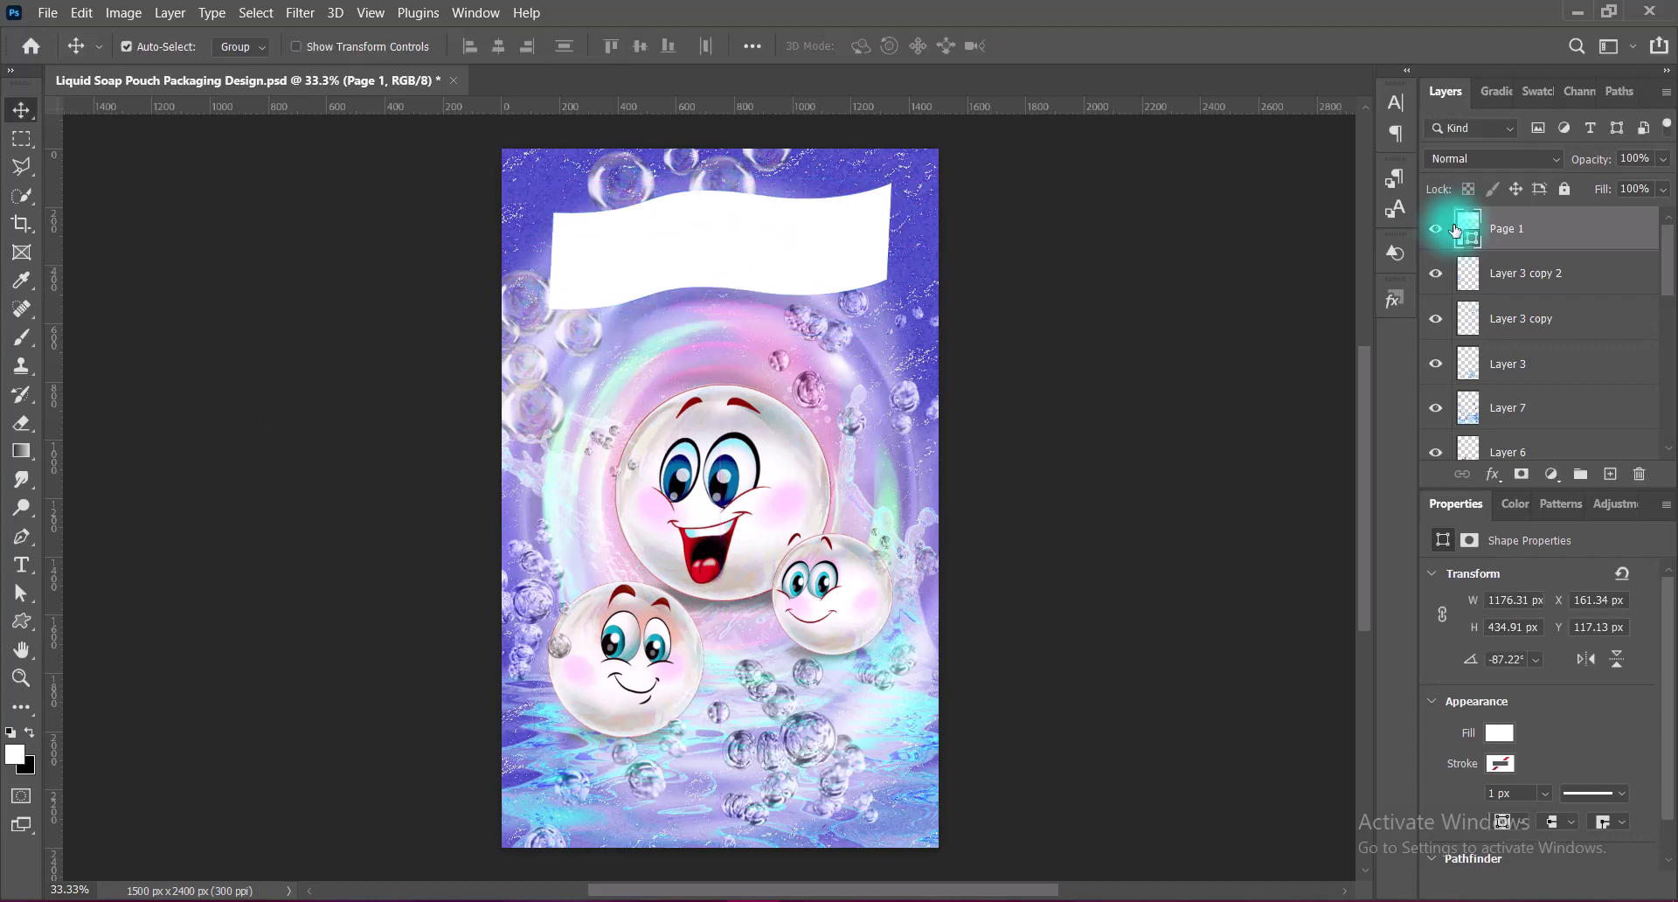
- Fill the banner shape with light cyan #84e1fc sampled from a bubble face's eye highlight
double_click(1468, 225)
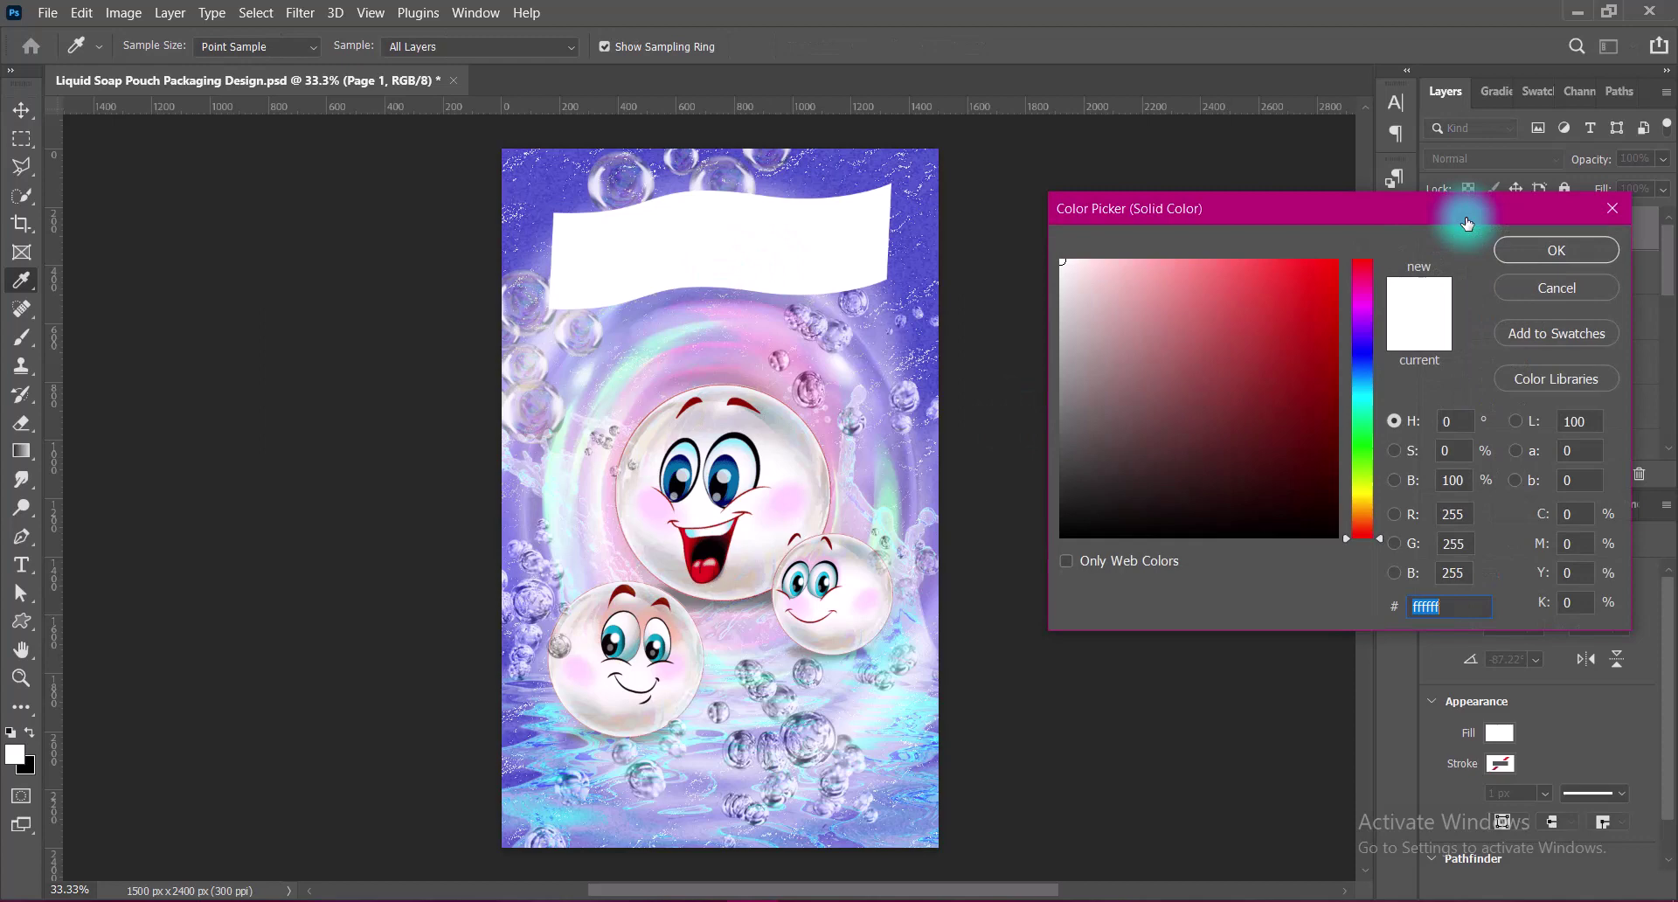
click(680, 463)
click(695, 439)
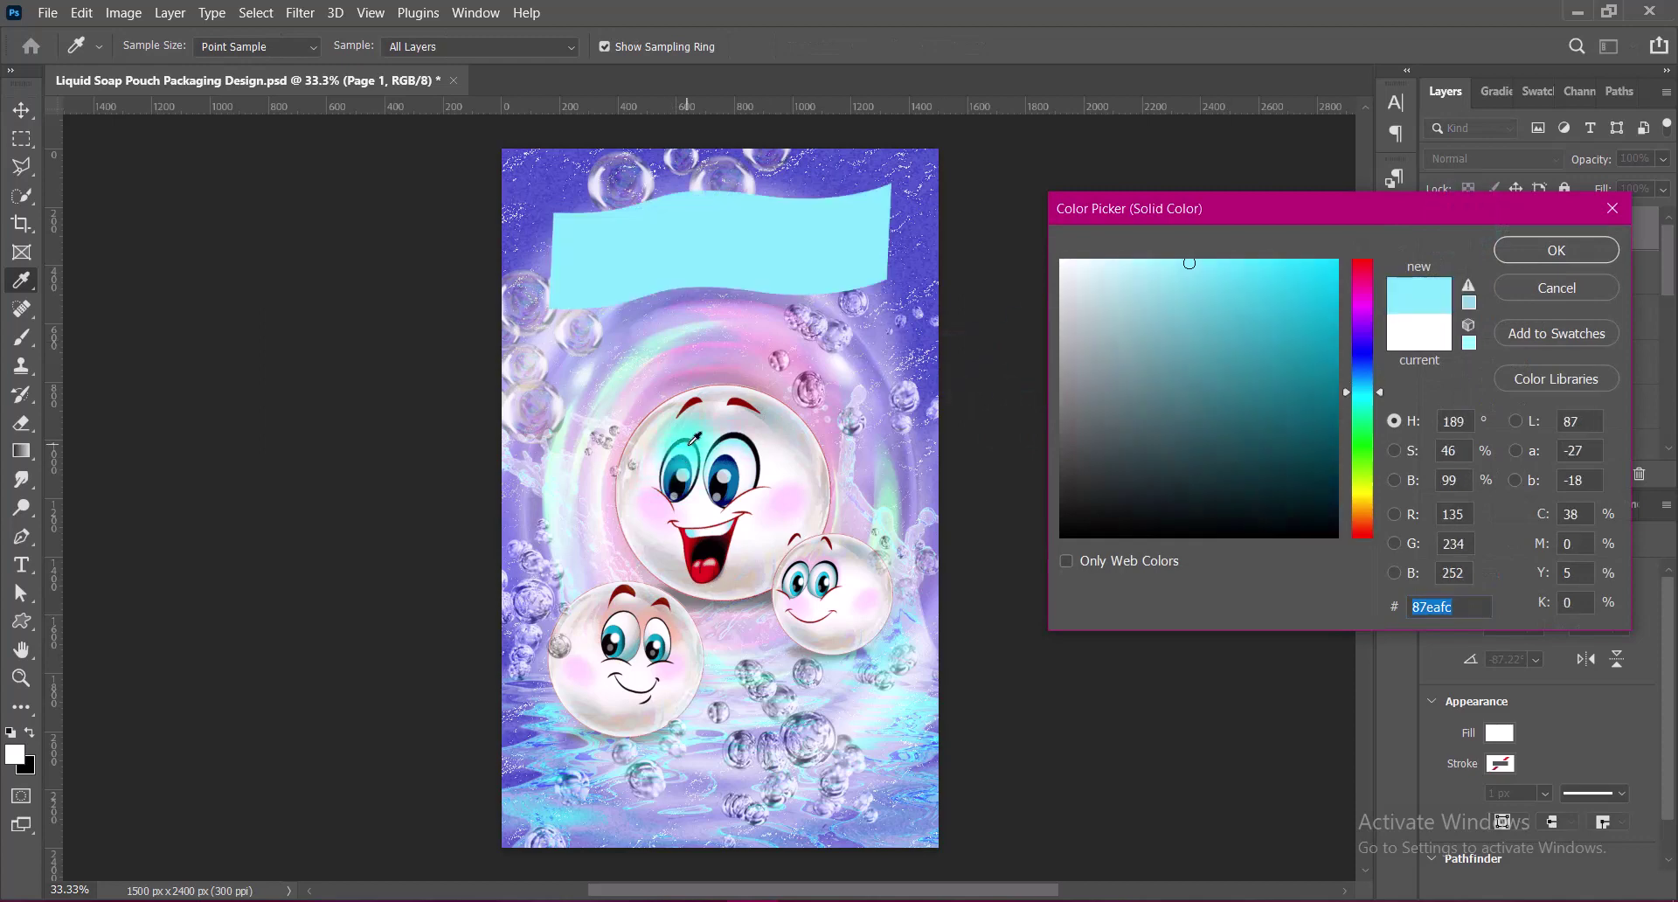
drag(690, 442, 1194, 446)
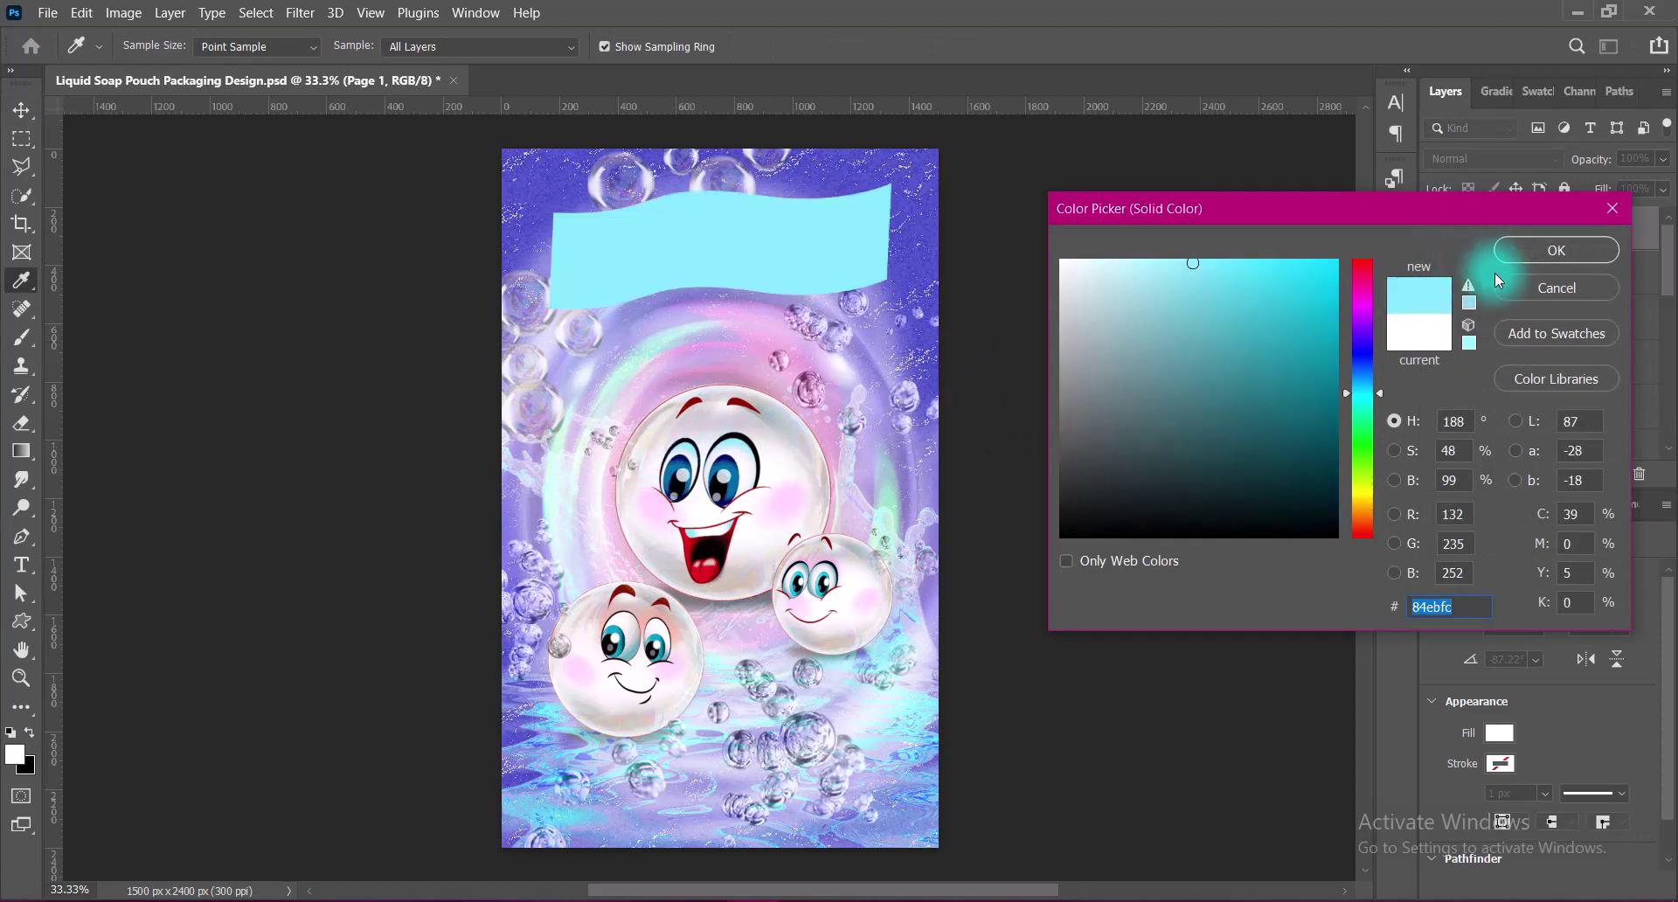
click(1365, 390)
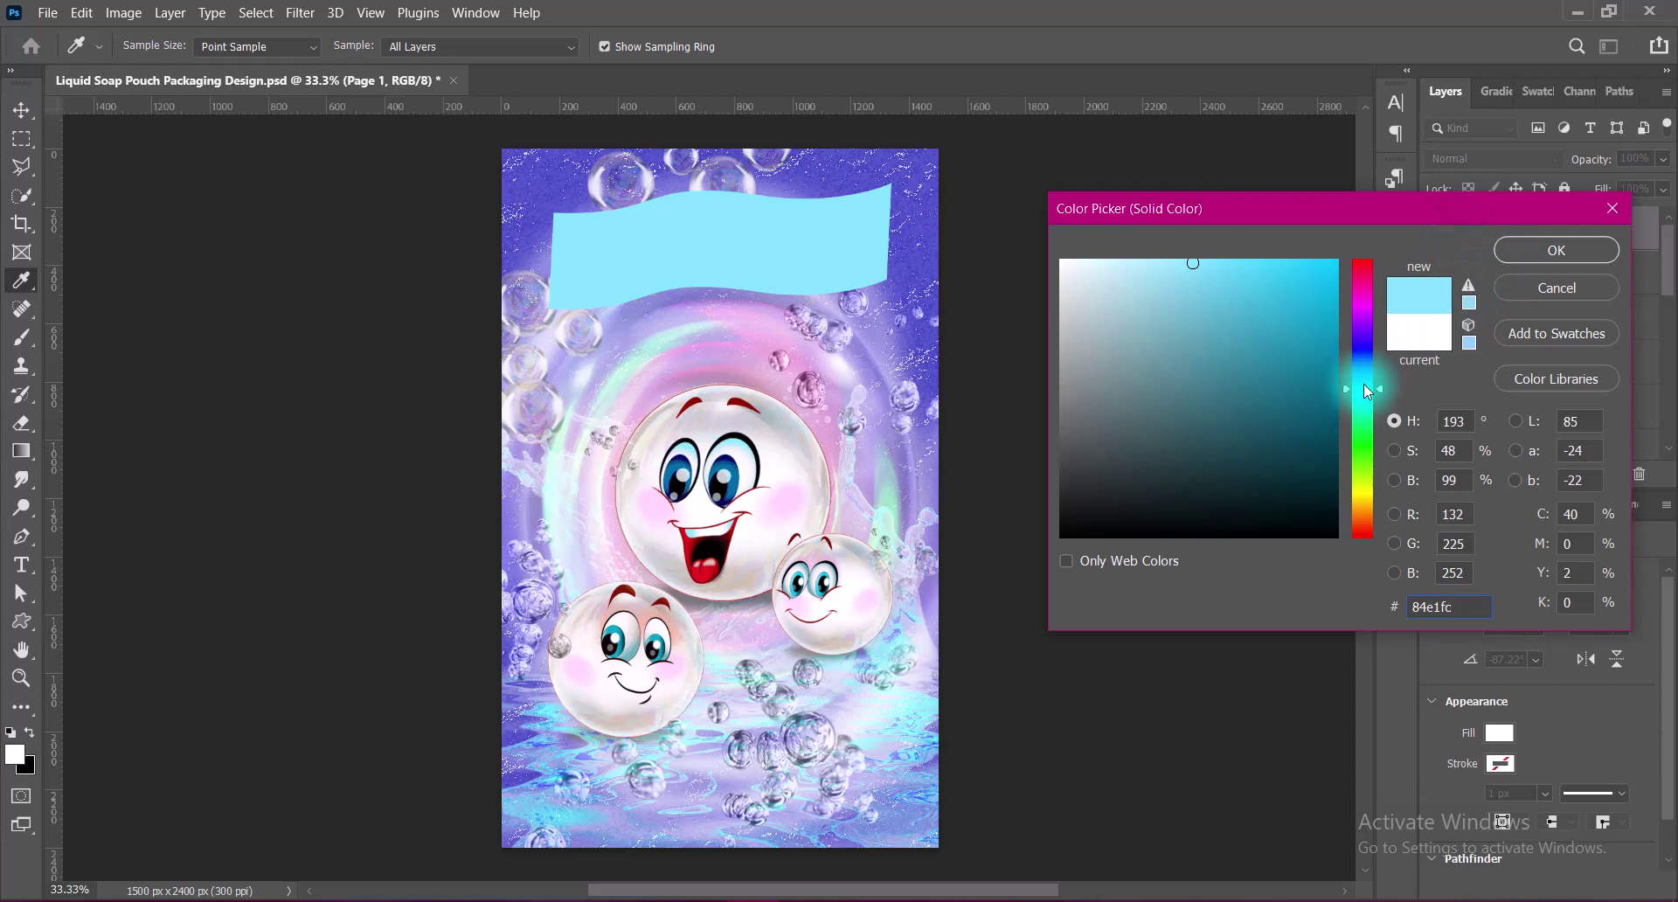
click(1556, 250)
- Add a Dissolve-mode outer glow to the banner in its blending options
right_click(1477, 225)
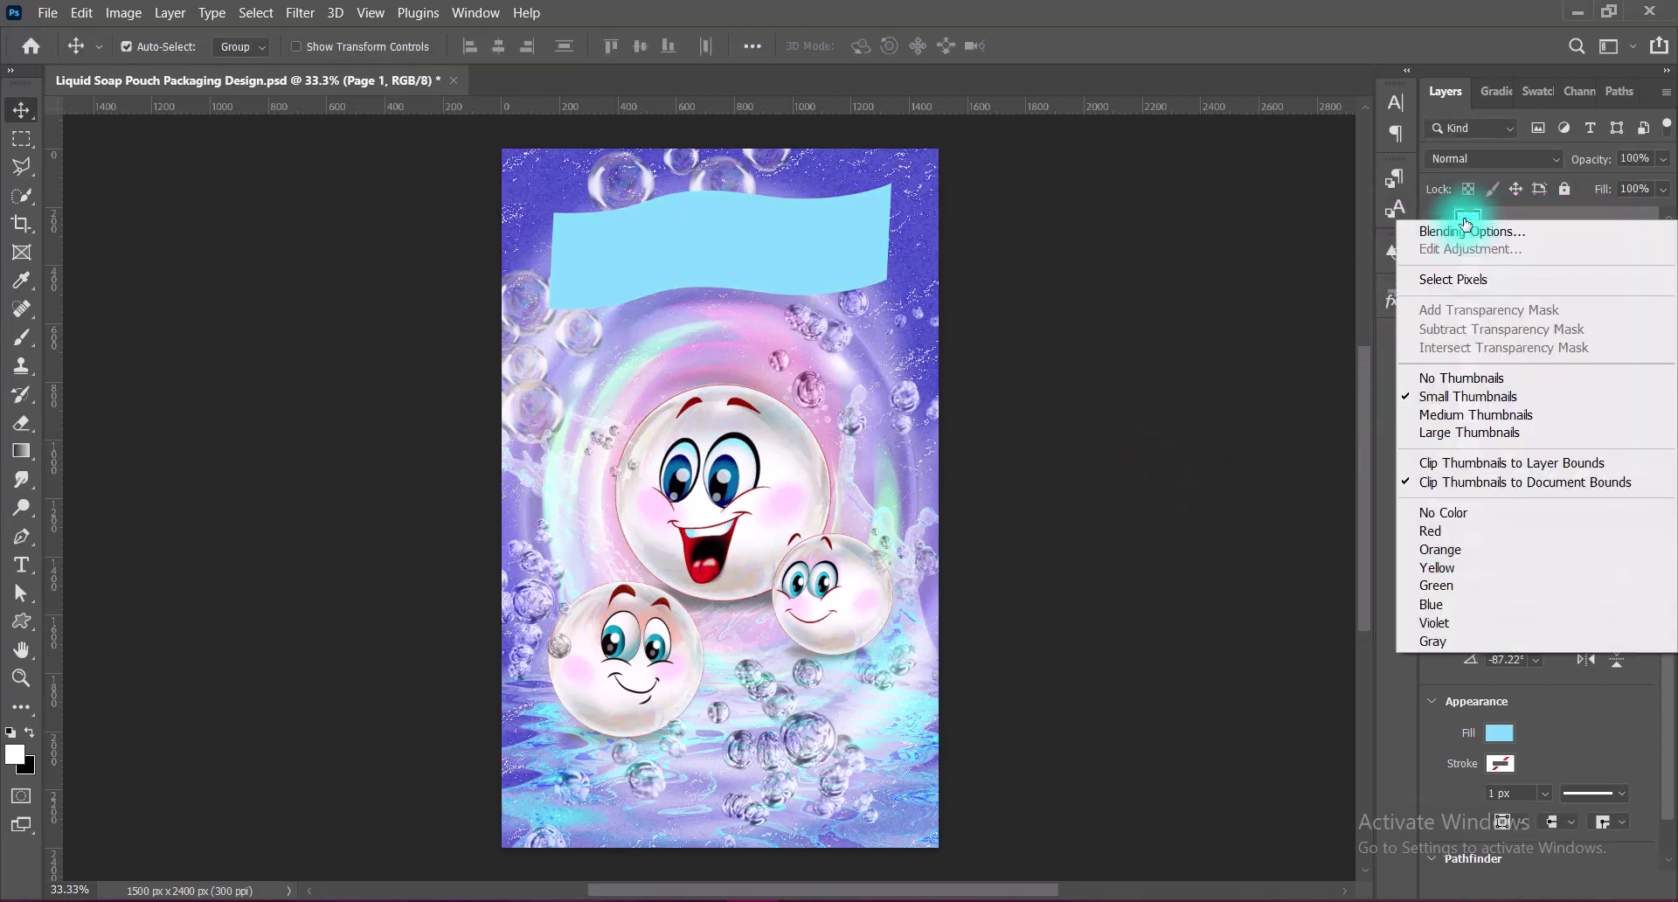
click(1490, 234)
drag(841, 83, 924, 78)
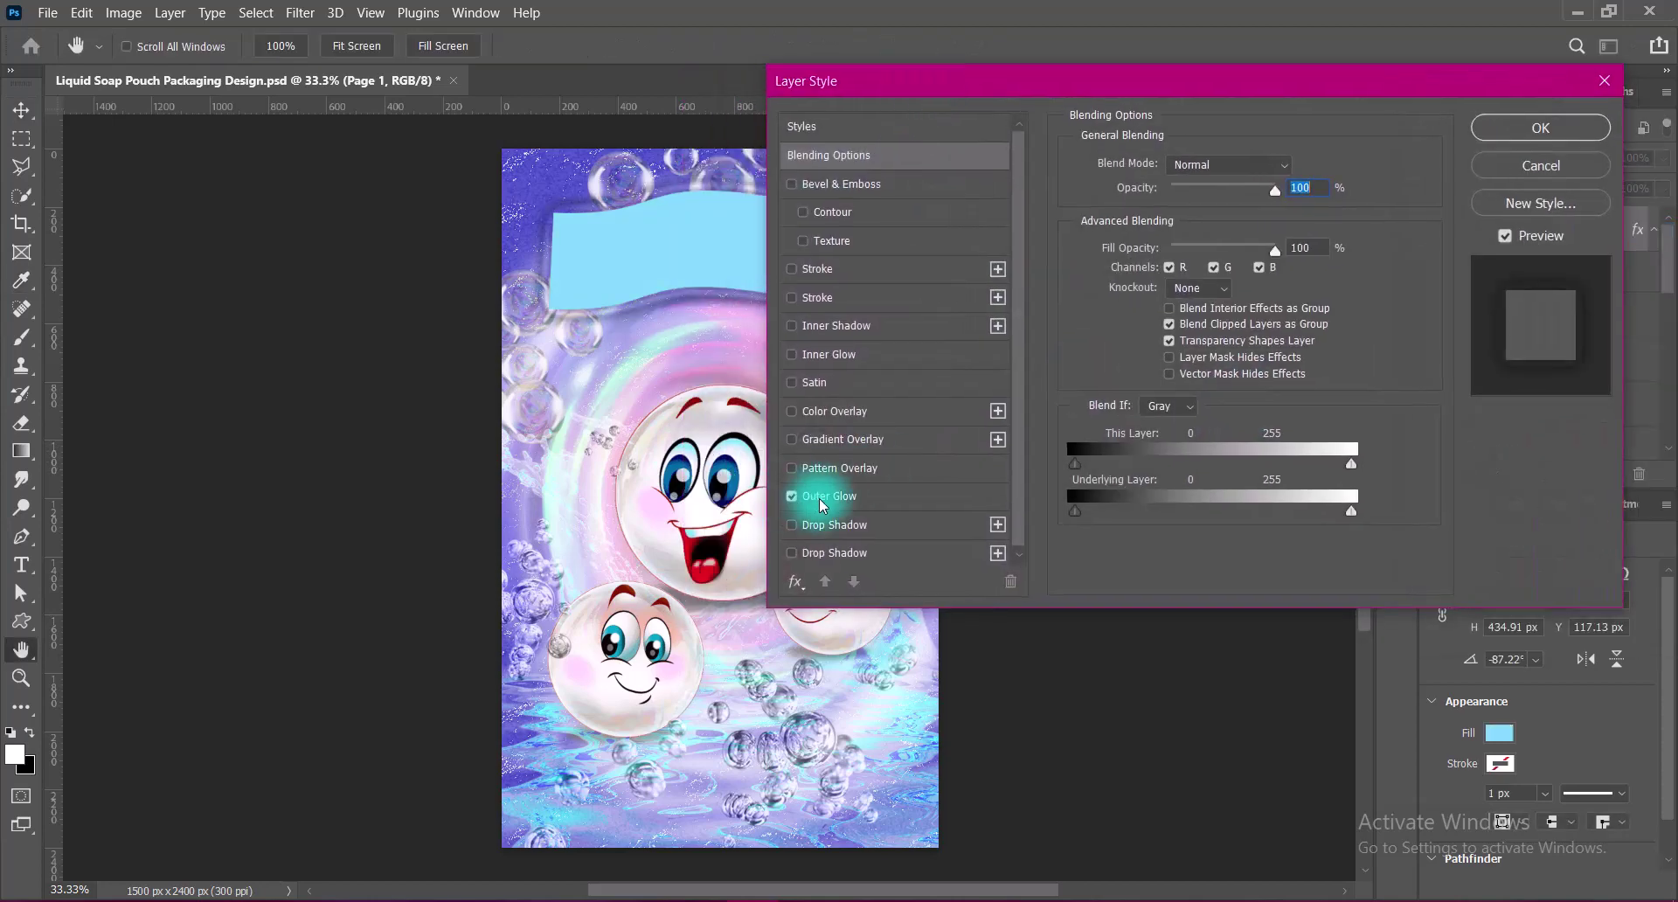
click(792, 496)
click(1224, 164)
click(1207, 199)
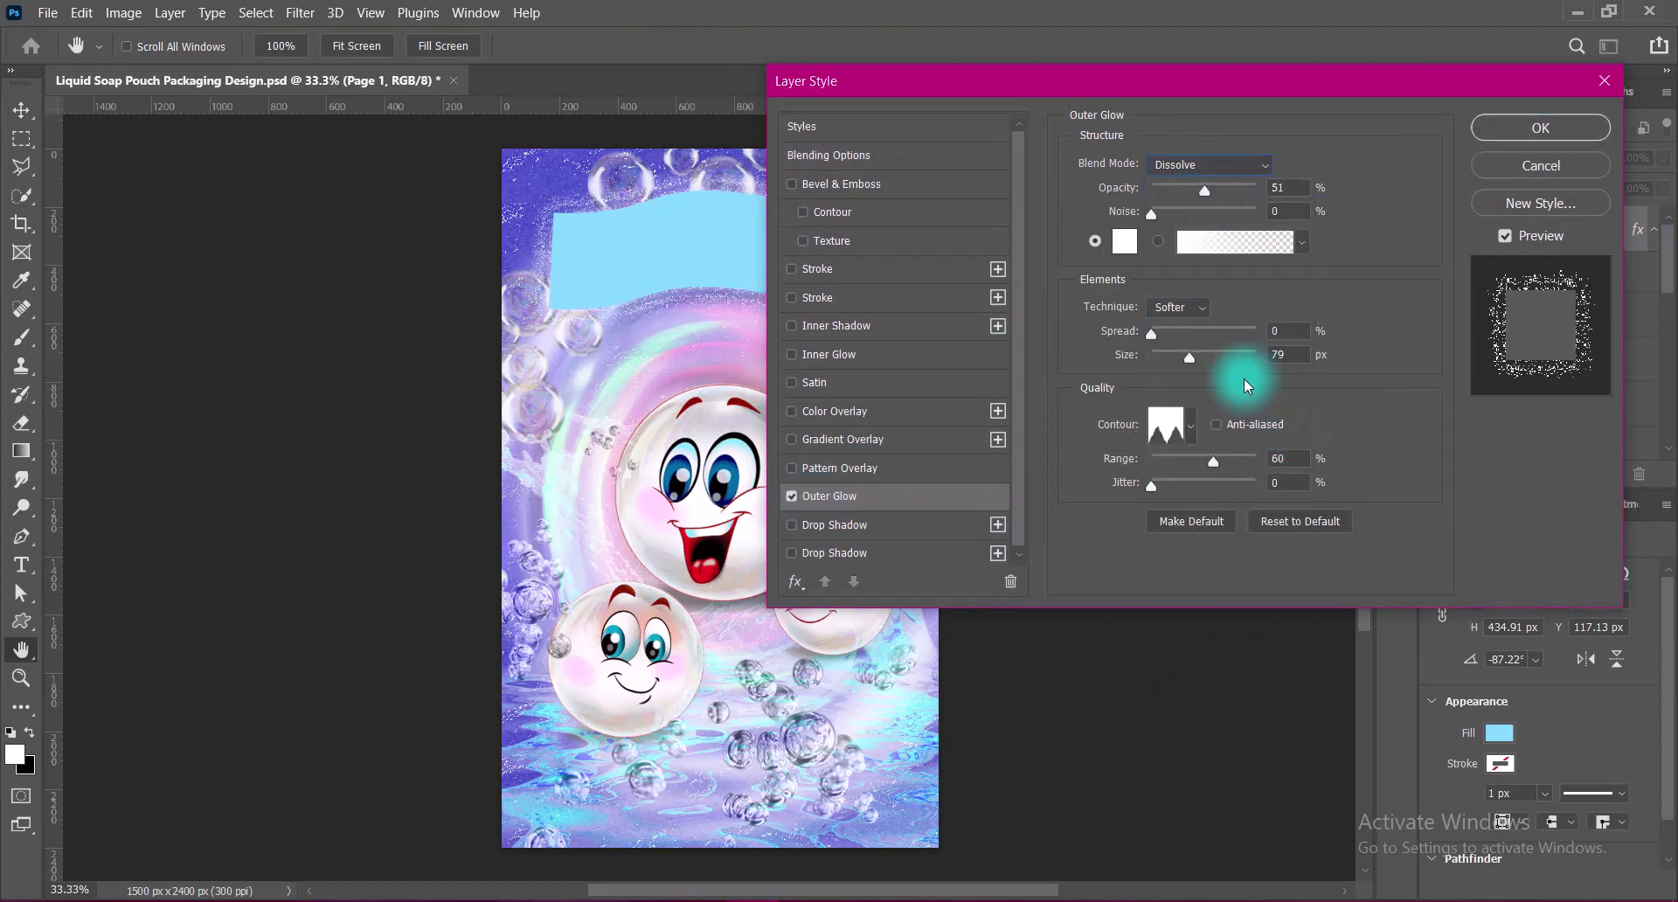
- Give the outer glow a rising contour, 75% opacity and 60 px size
click(1191, 426)
click(1296, 476)
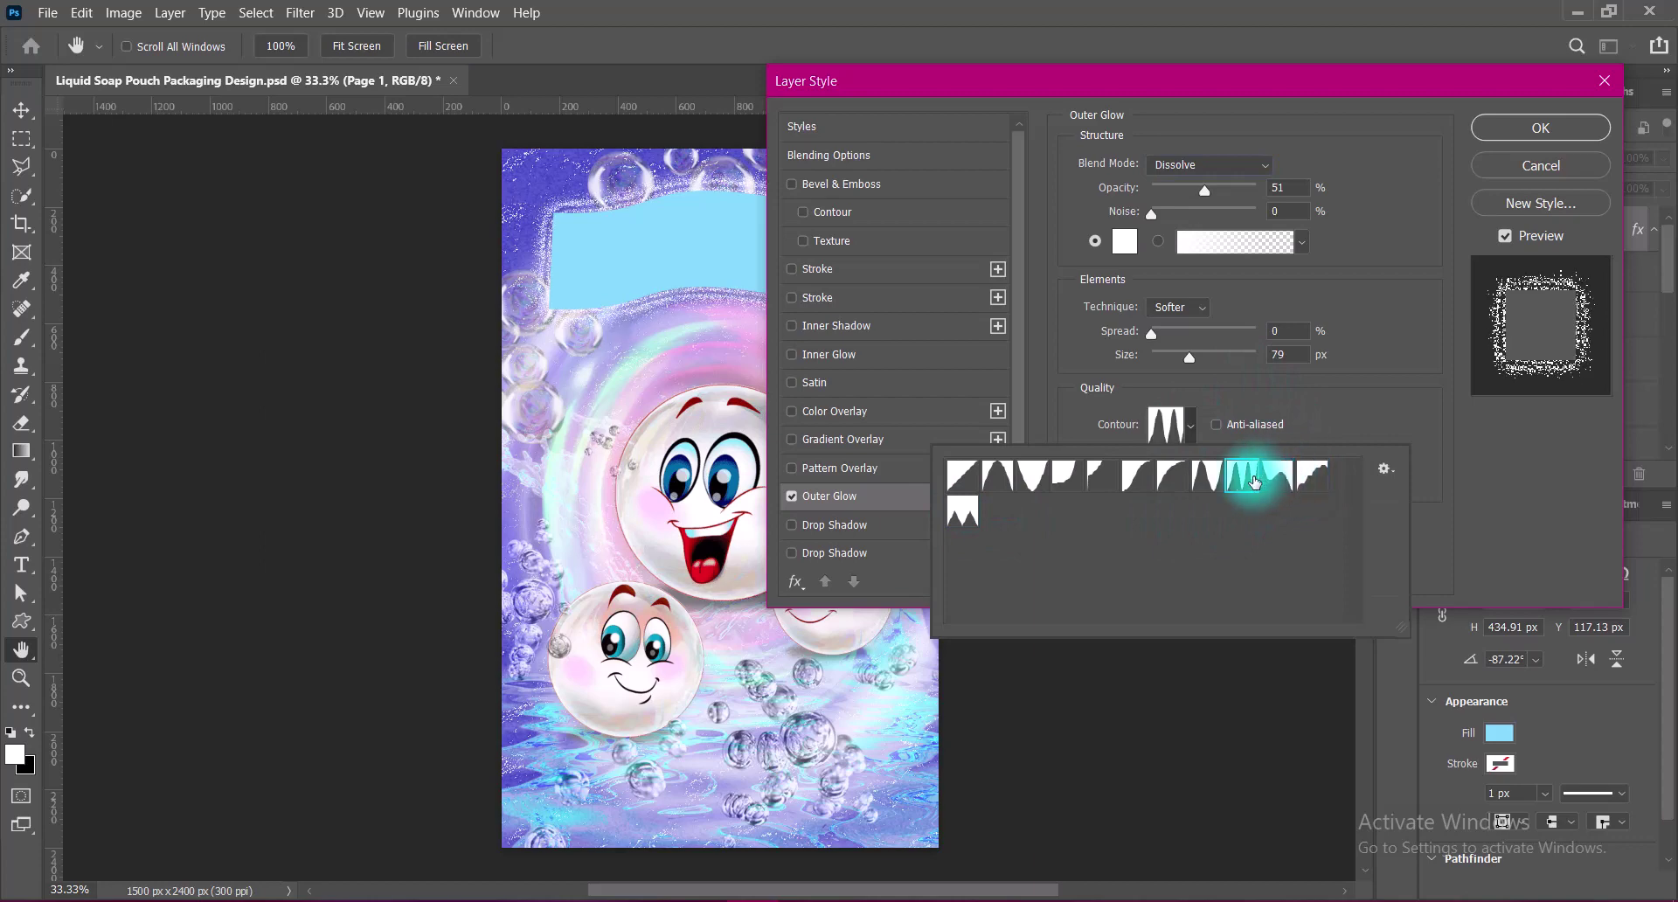
click(1170, 476)
click(1136, 476)
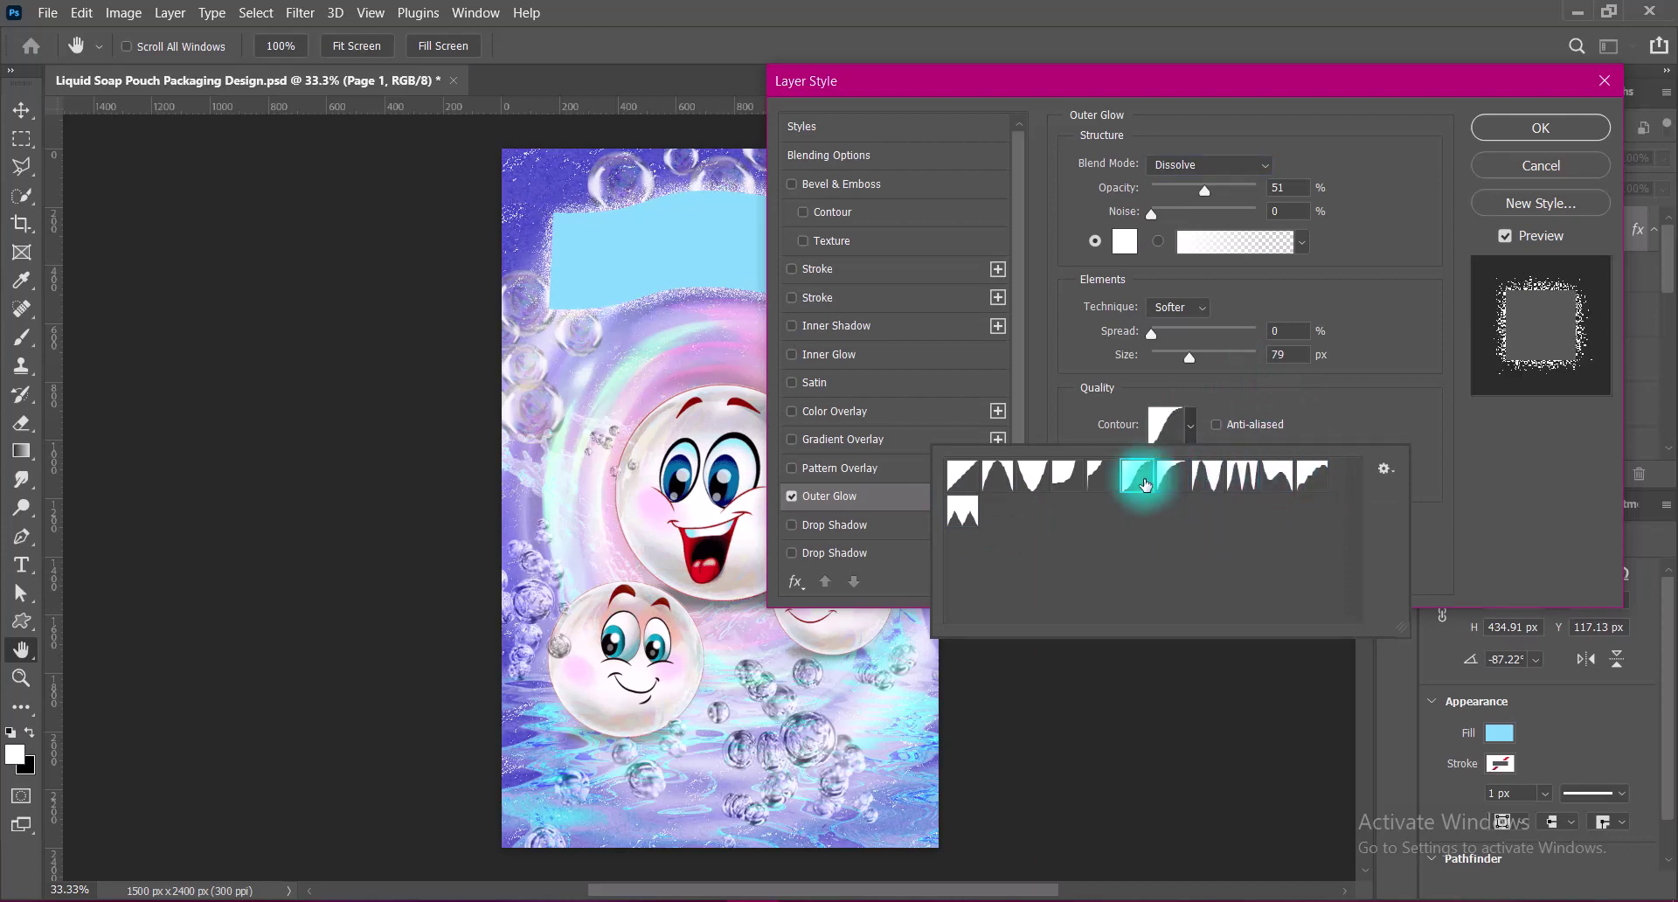
click(1032, 476)
click(1136, 476)
click(1396, 248)
click(1284, 186)
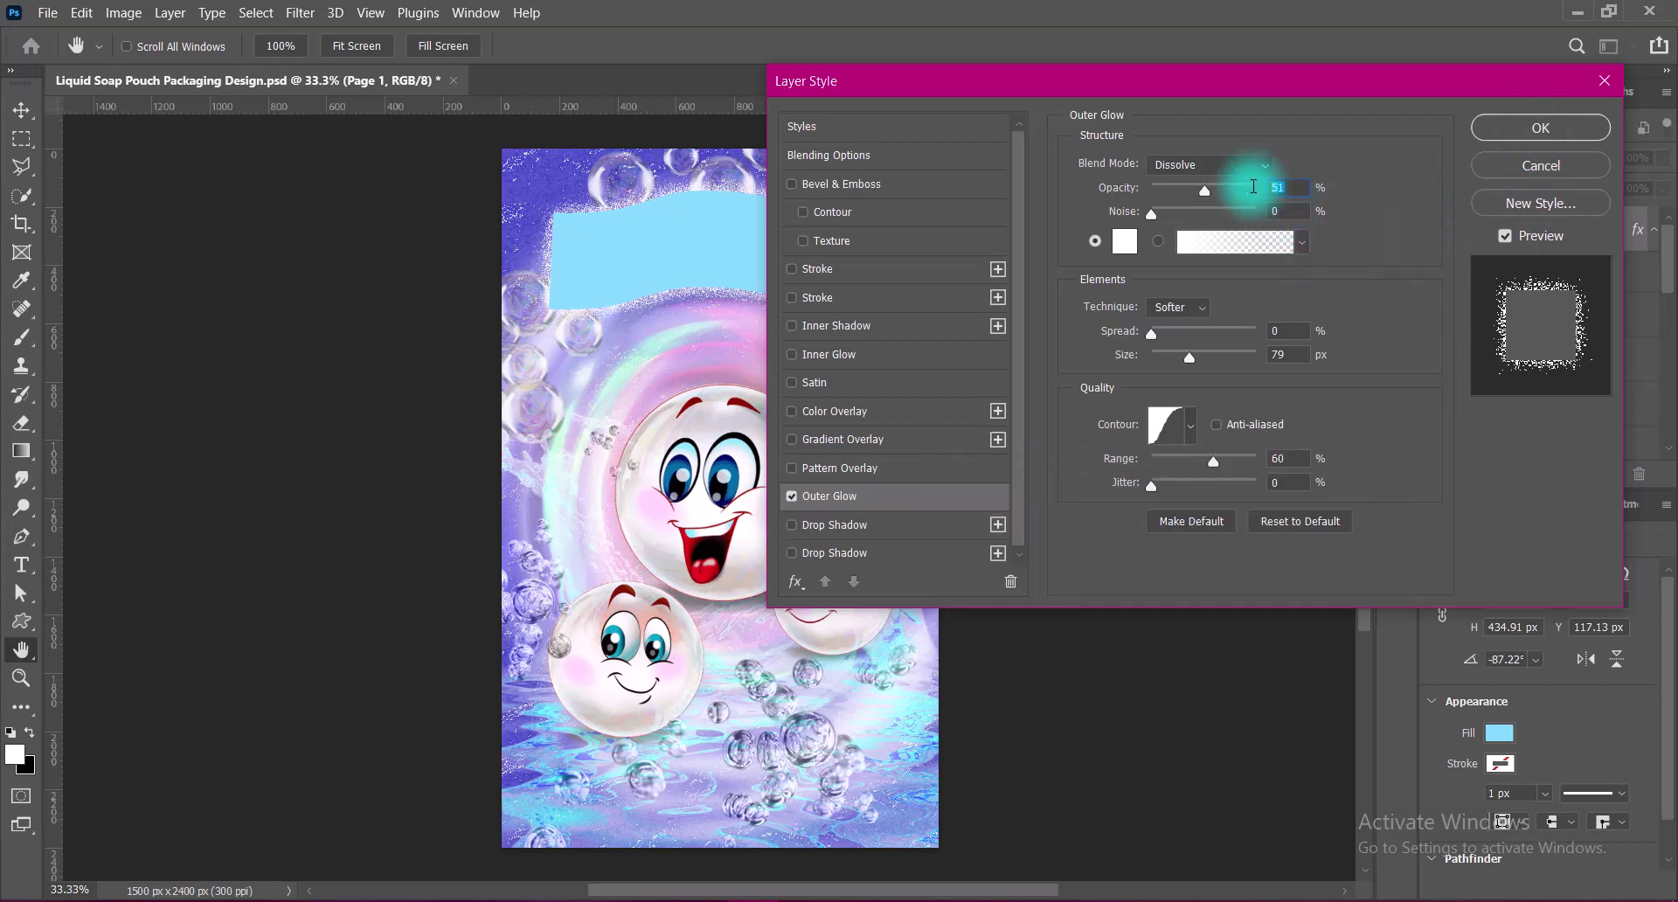
text(75)
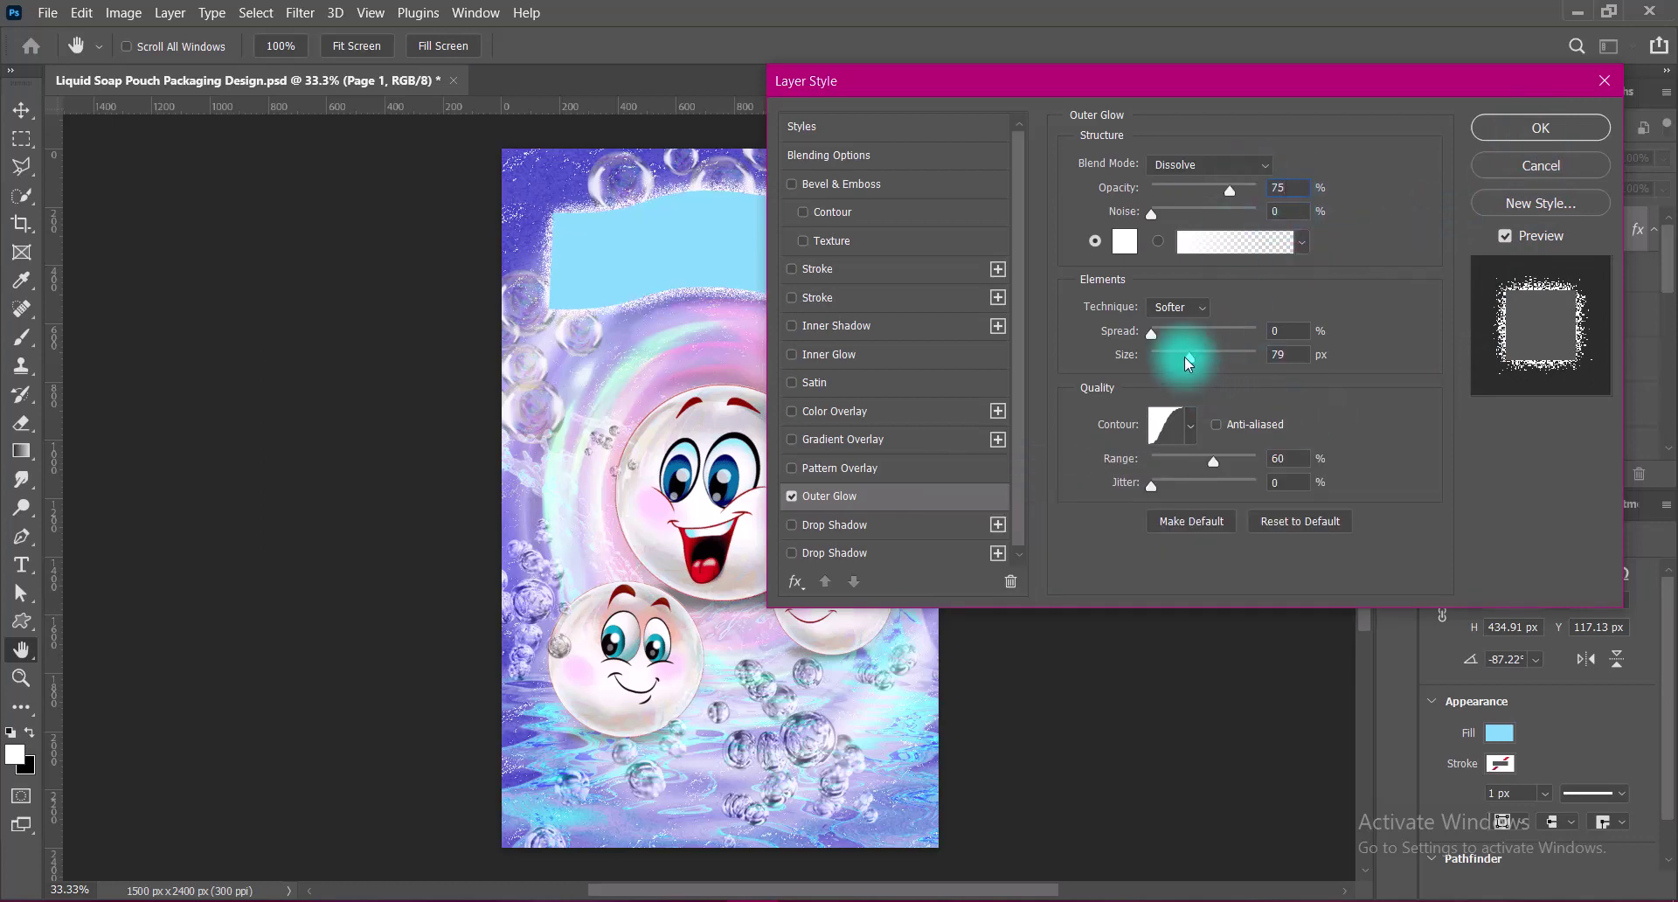
drag(1187, 357, 1177, 358)
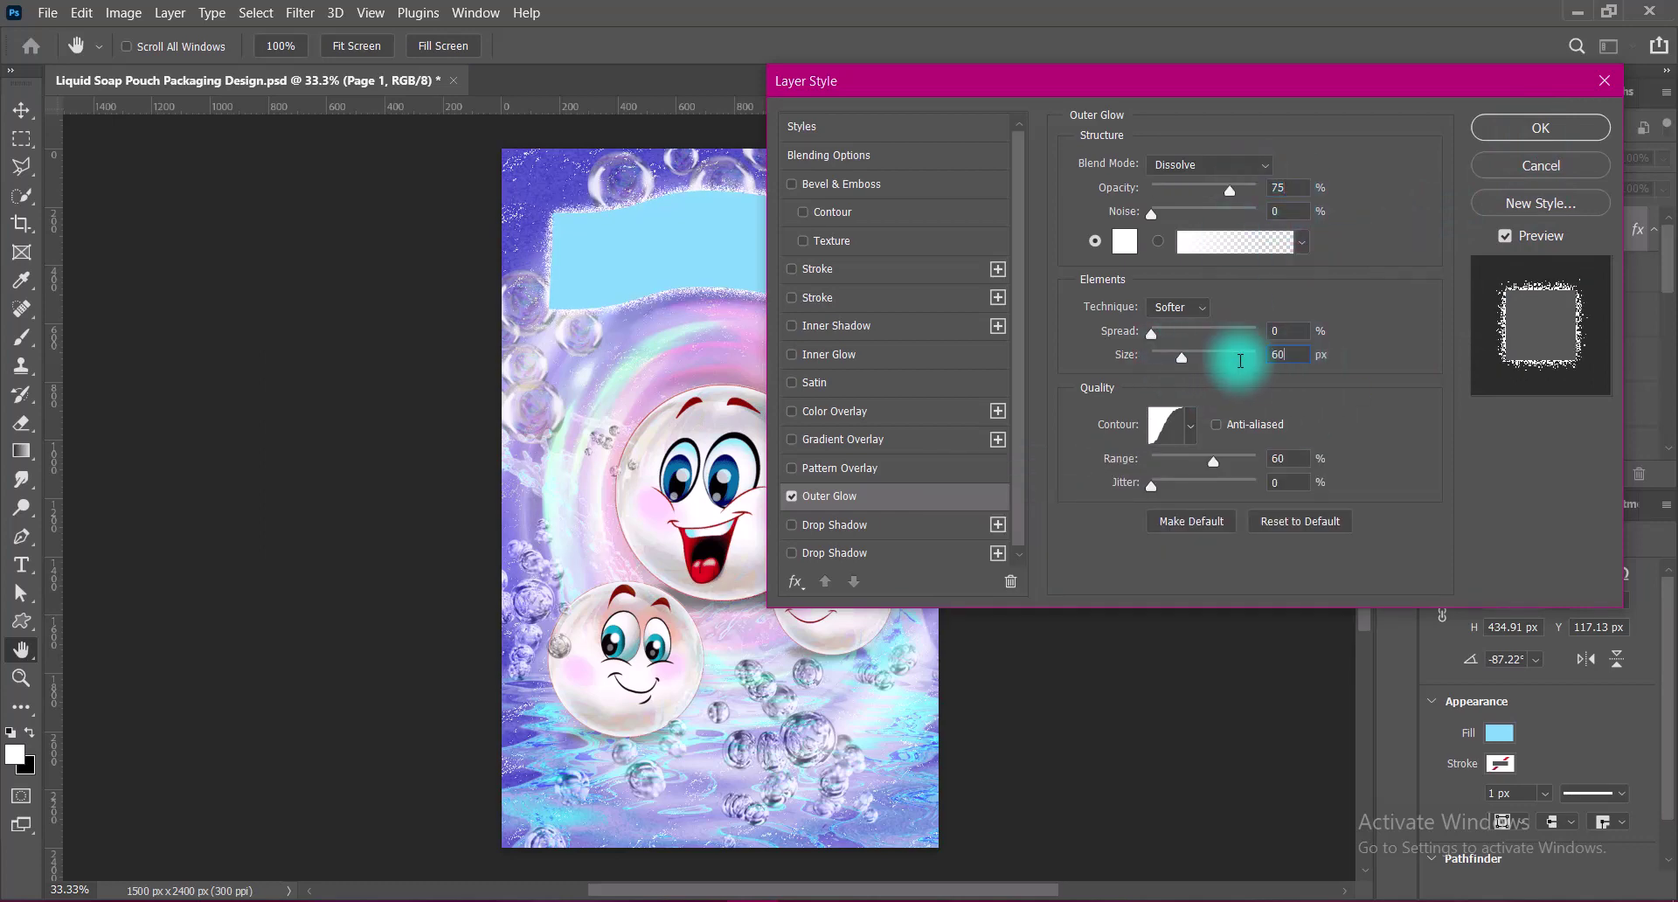
click(1271, 186)
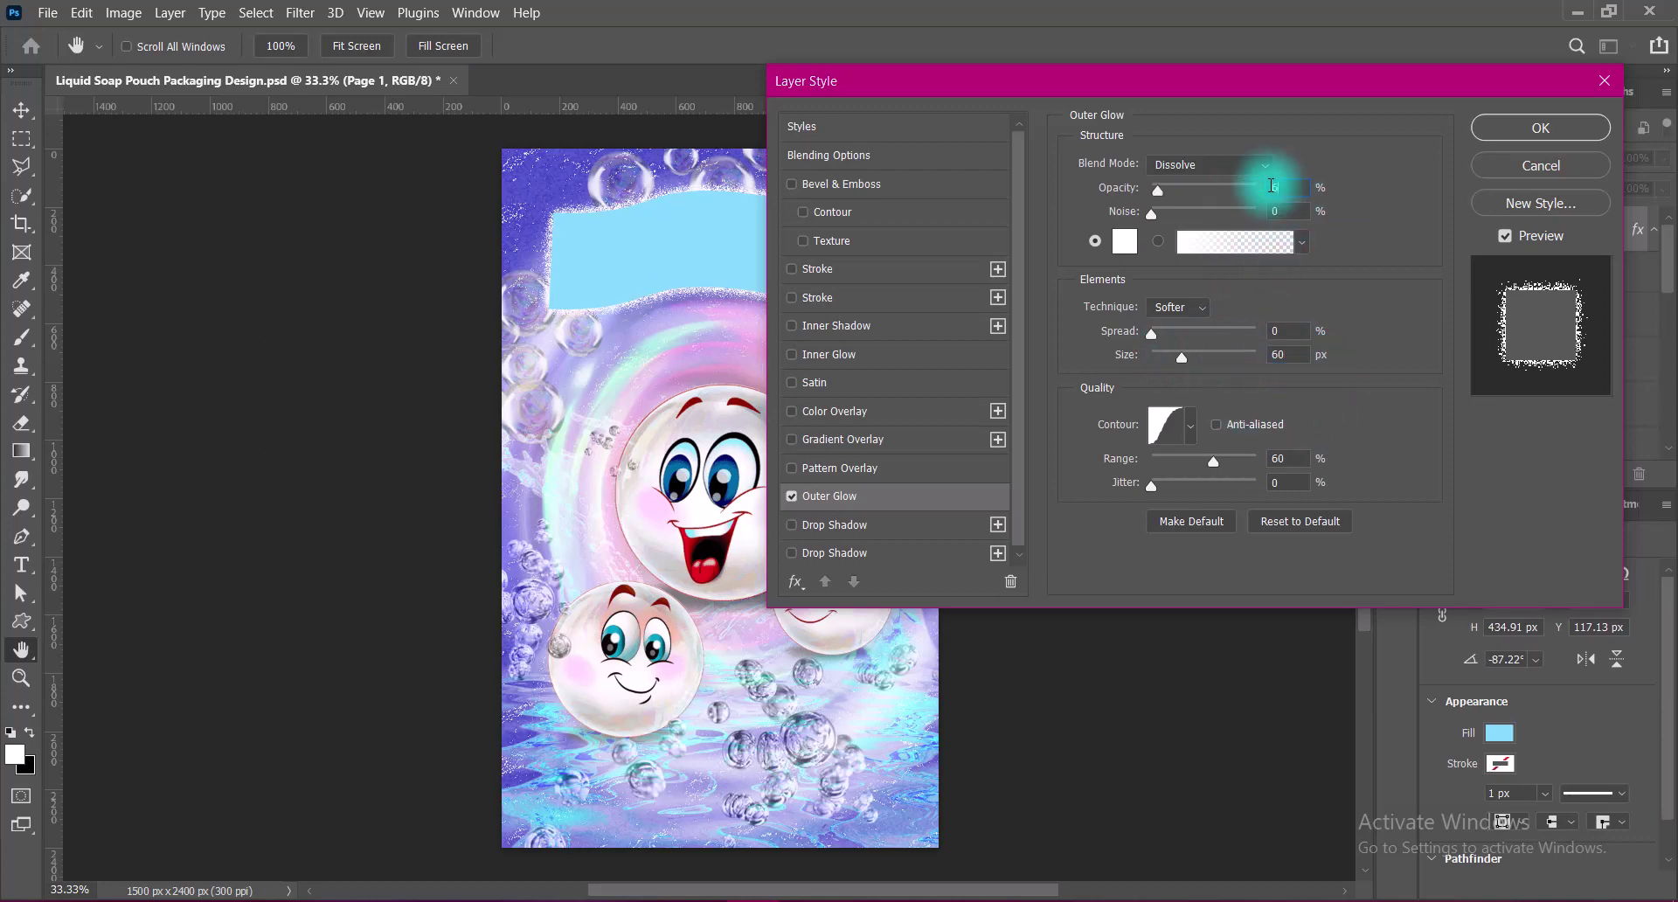
- Add a navy #000867 drop shadow sampled from the artwork and enlarge its size
click(790, 525)
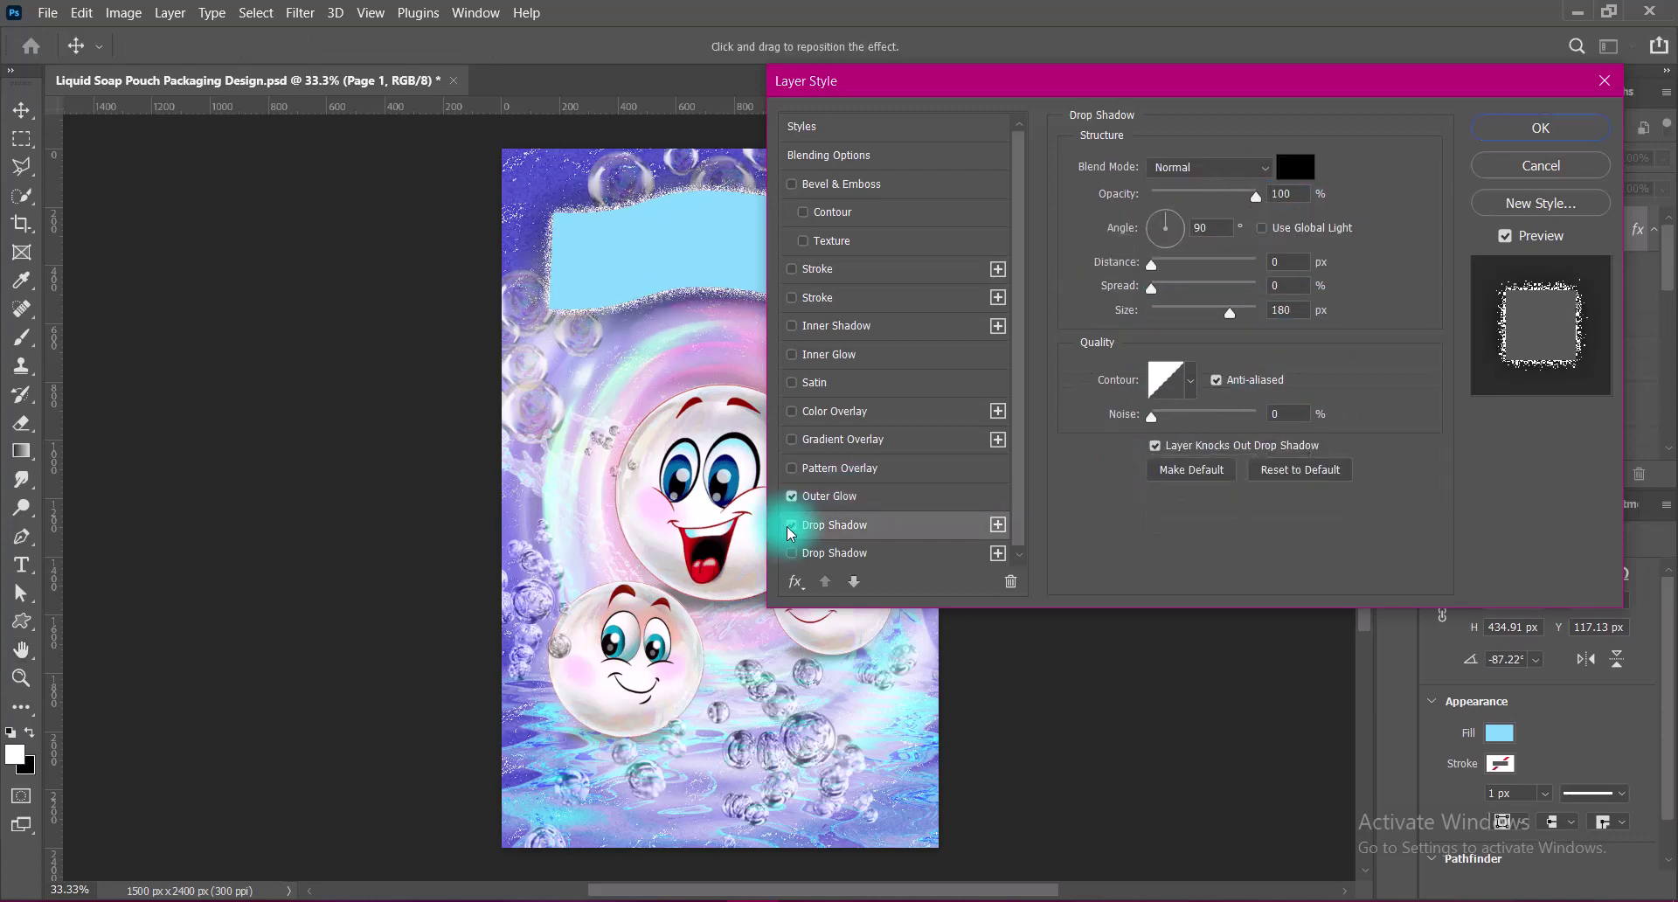
click(790, 526)
click(1294, 166)
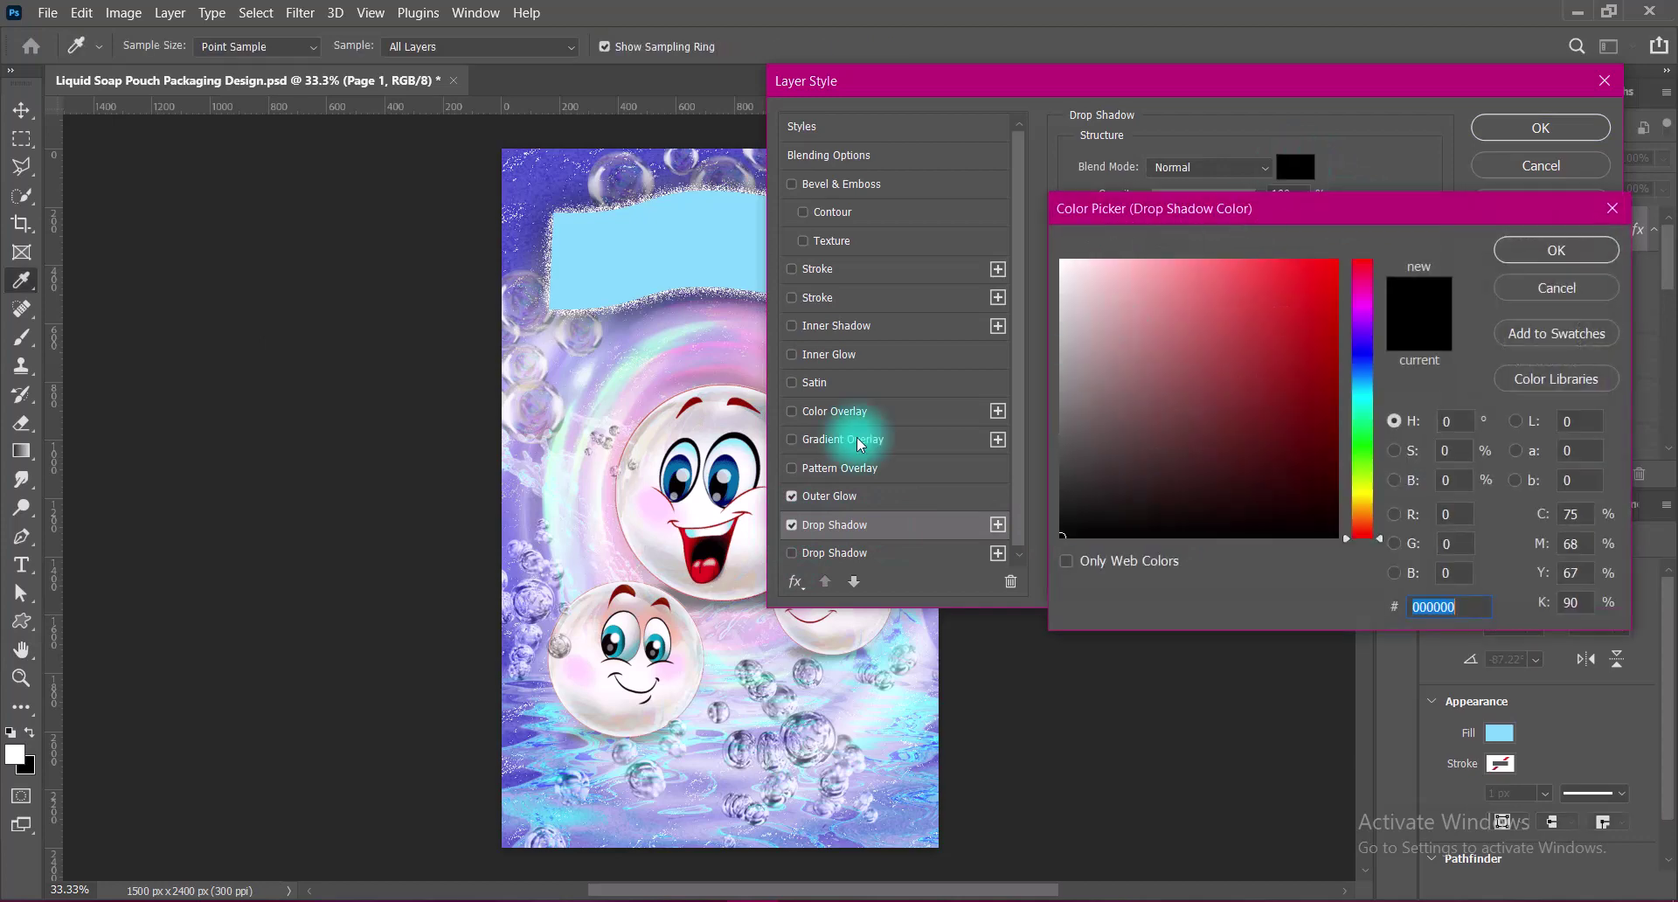
click(677, 476)
click(673, 479)
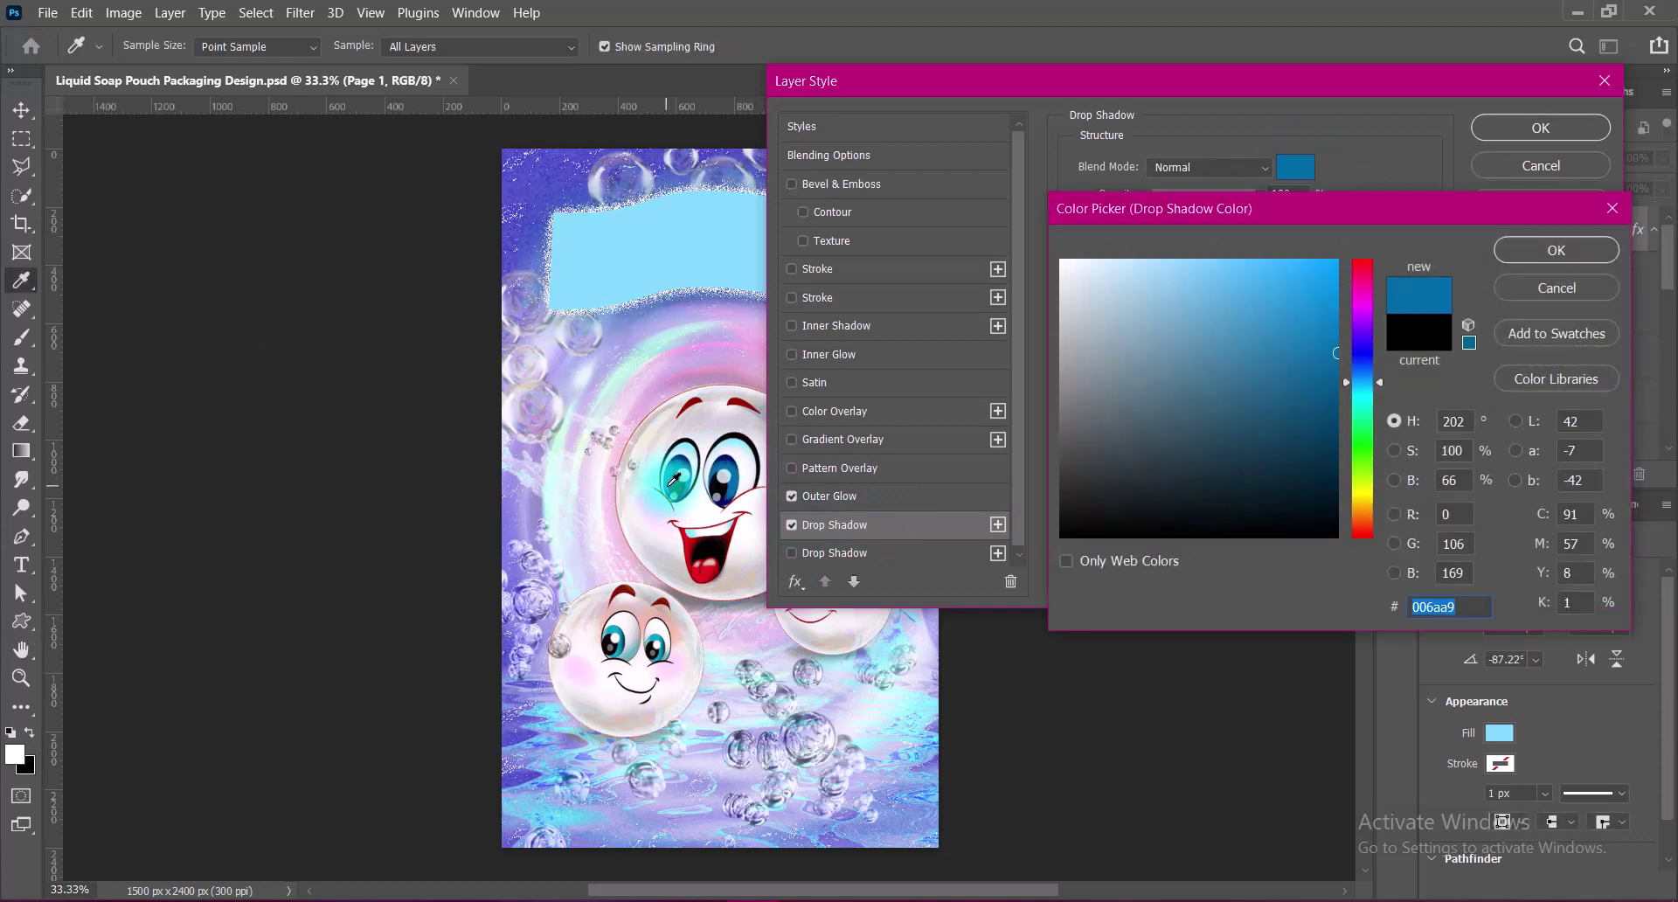
click(686, 453)
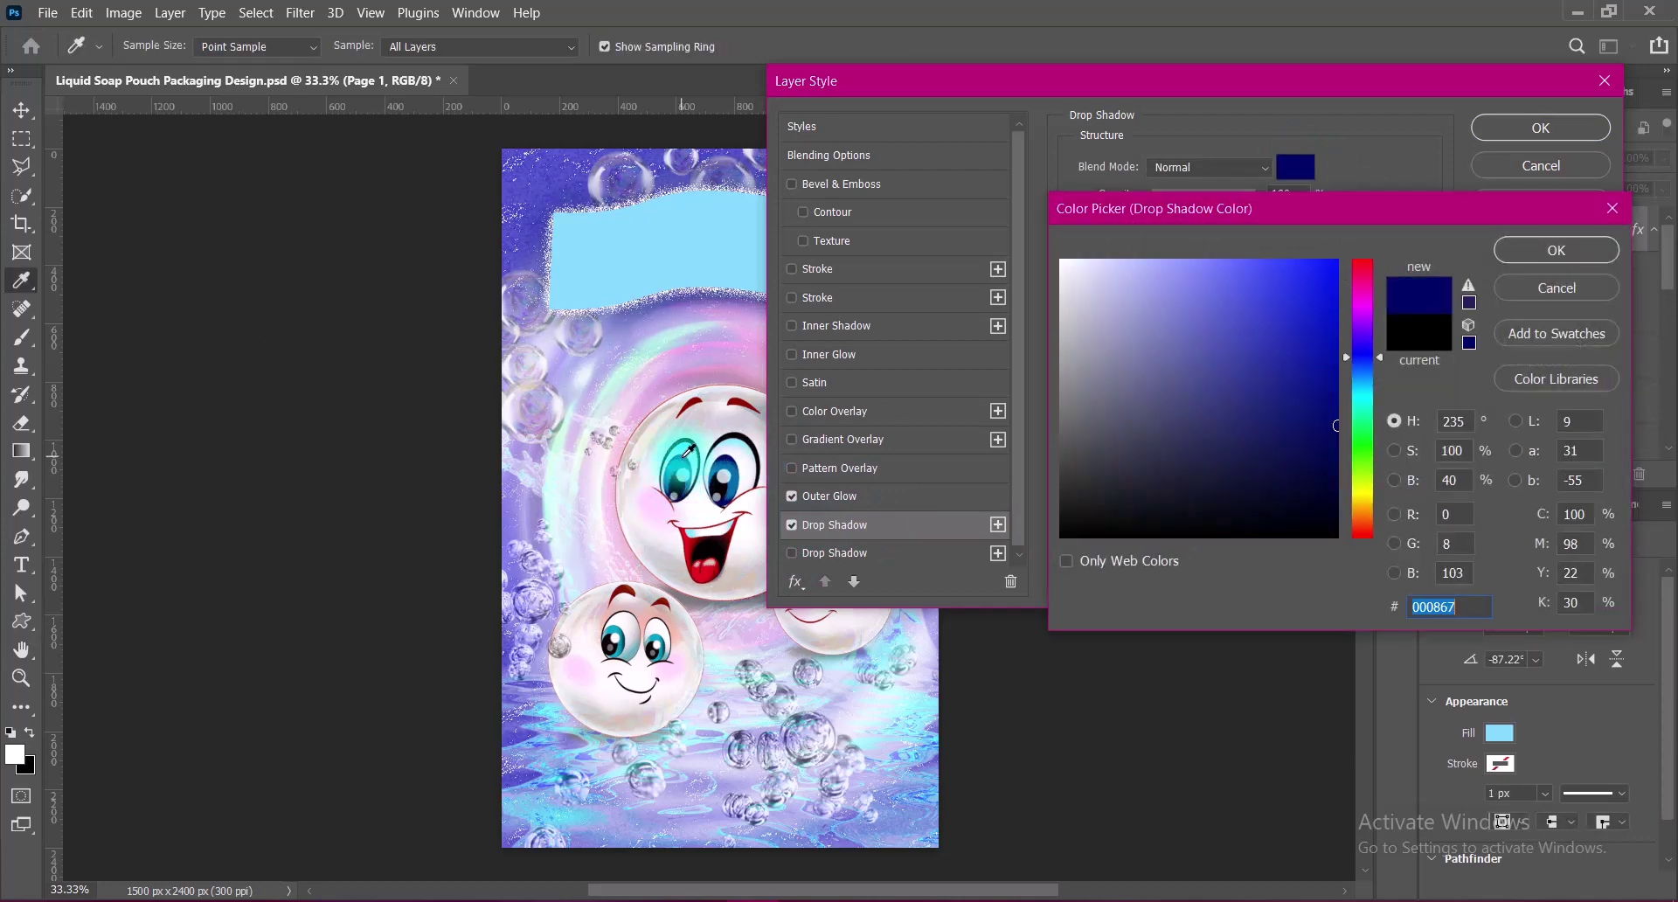
click(1557, 251)
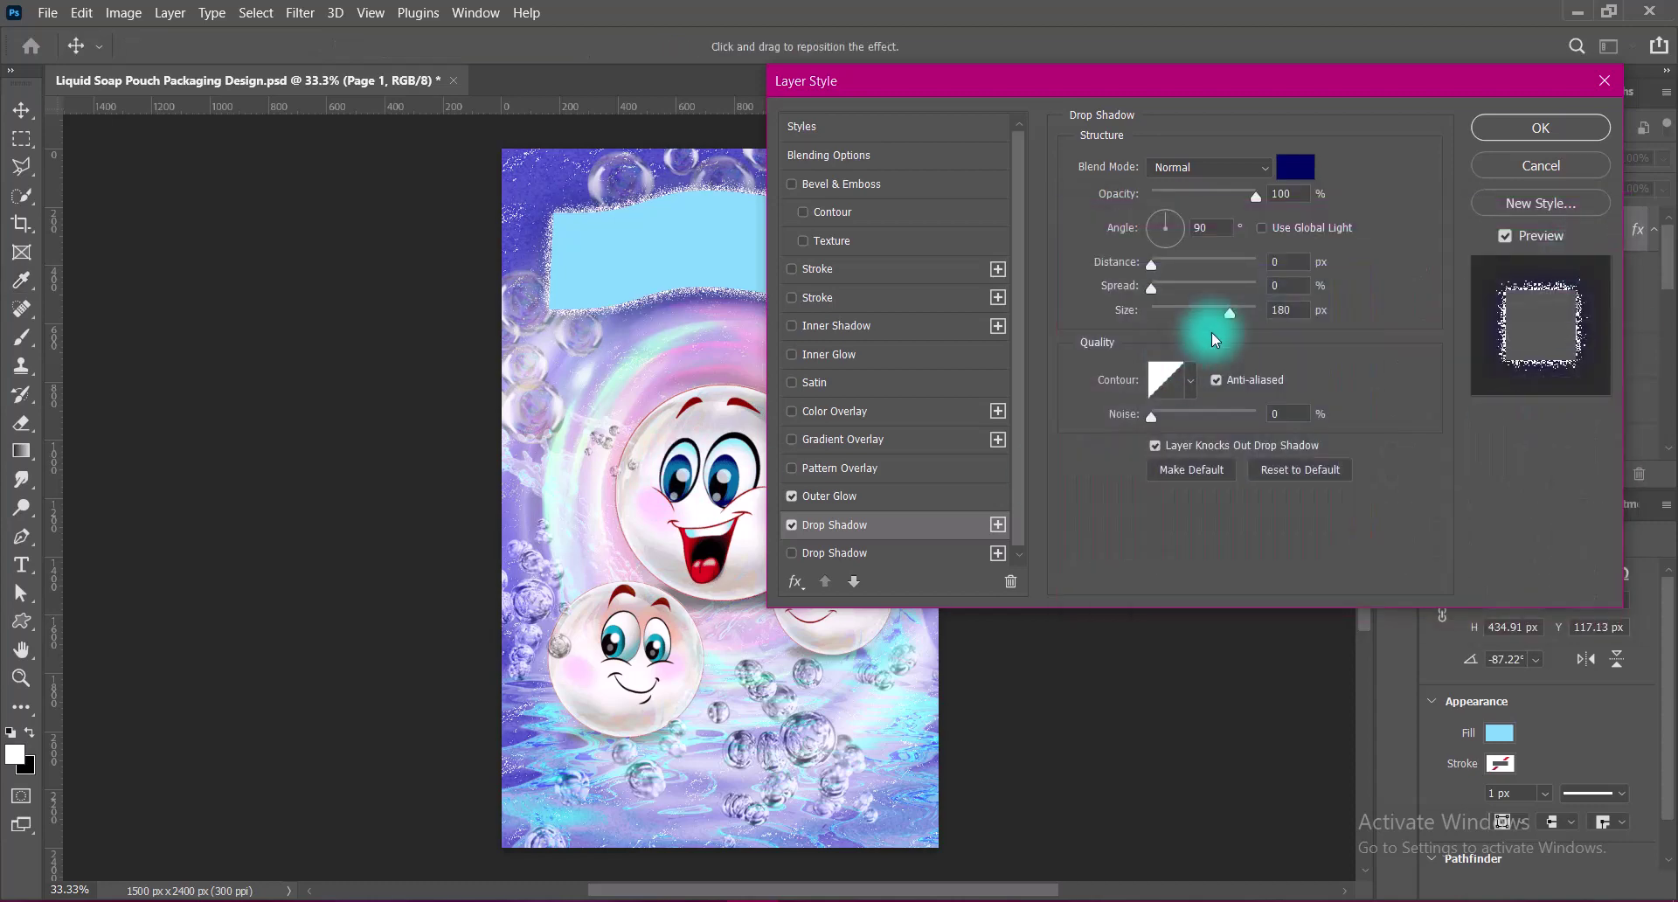
drag(1210, 310, 1214, 313)
double_click(1279, 310)
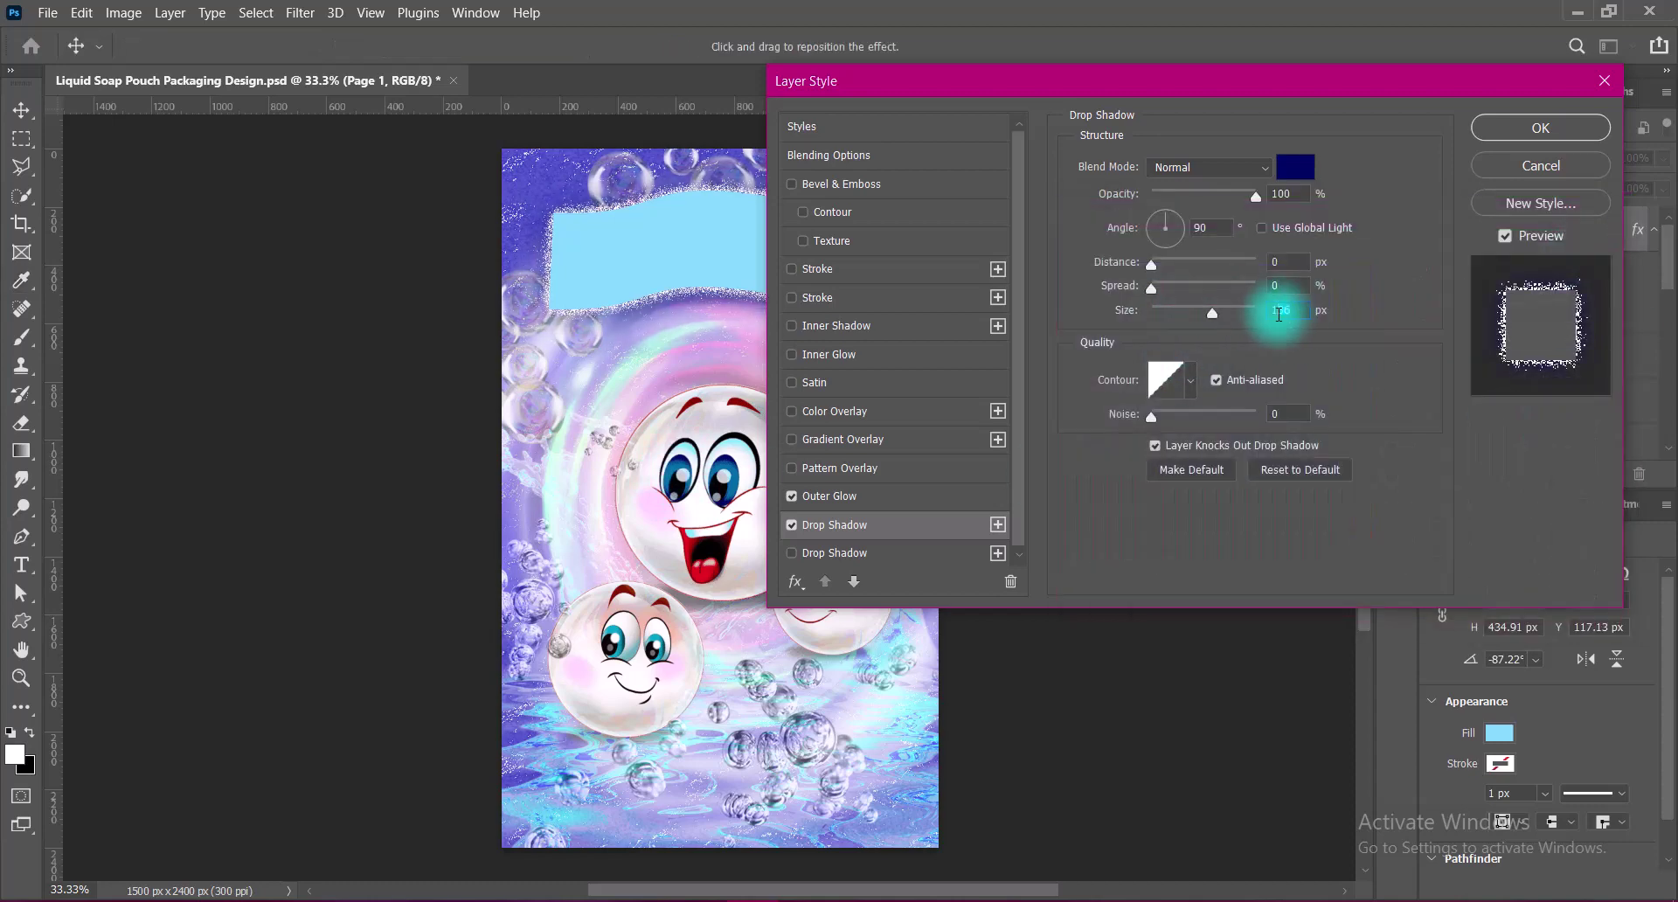
- Apply the effects, convert Page 1 to a smart object and scale it to 106.5%
click(1534, 129)
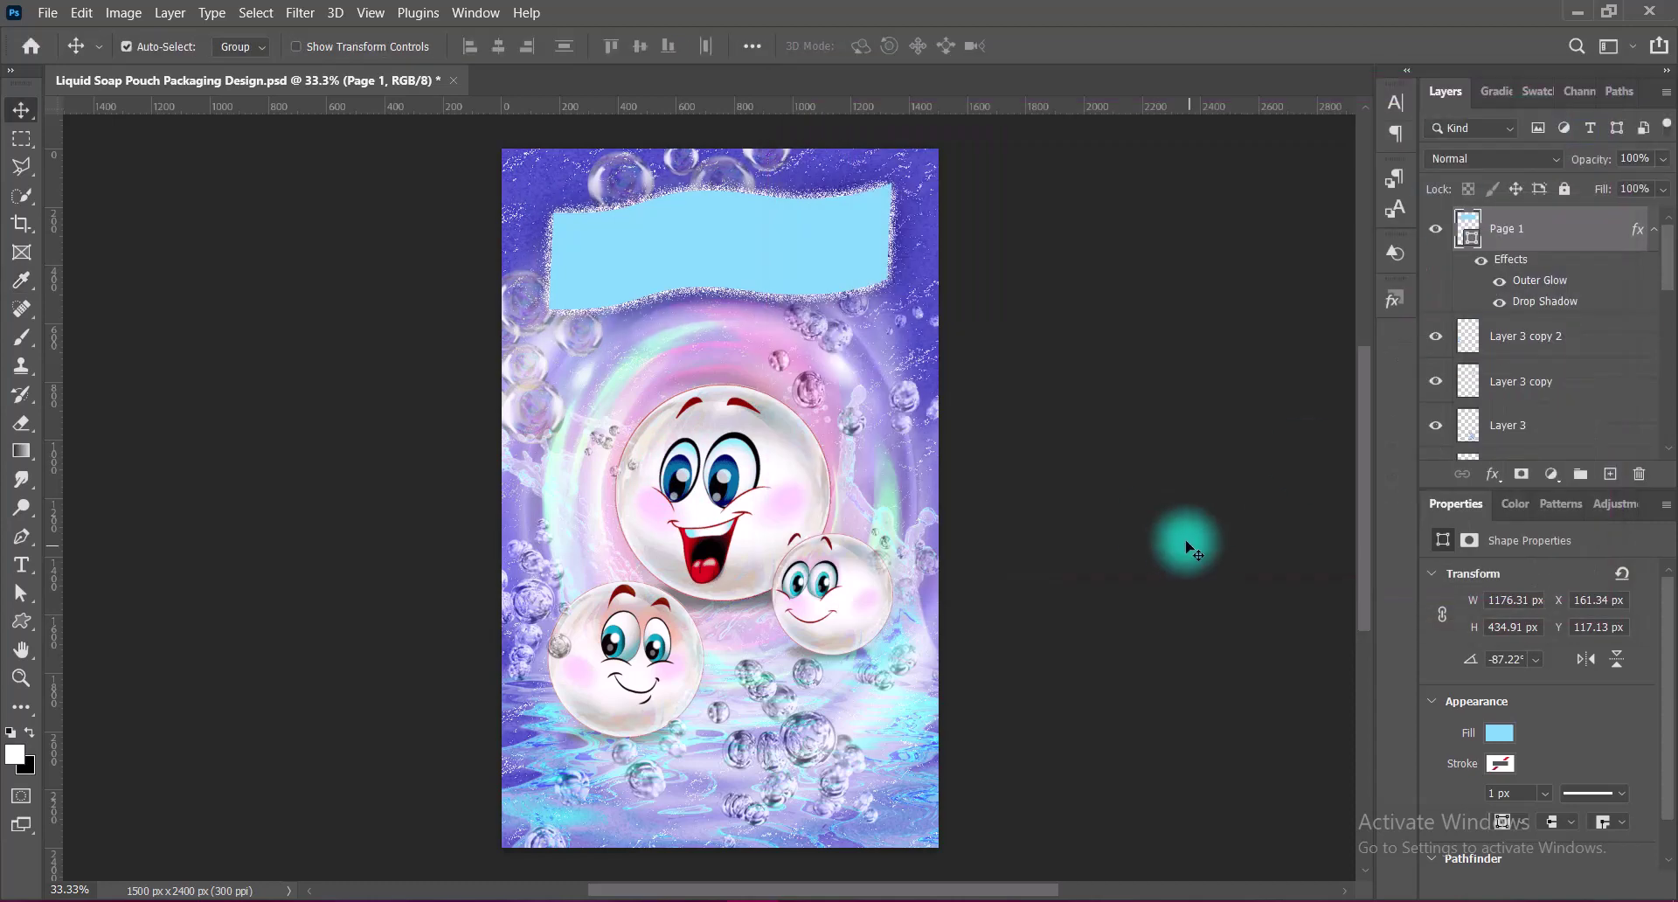
right_click(1558, 228)
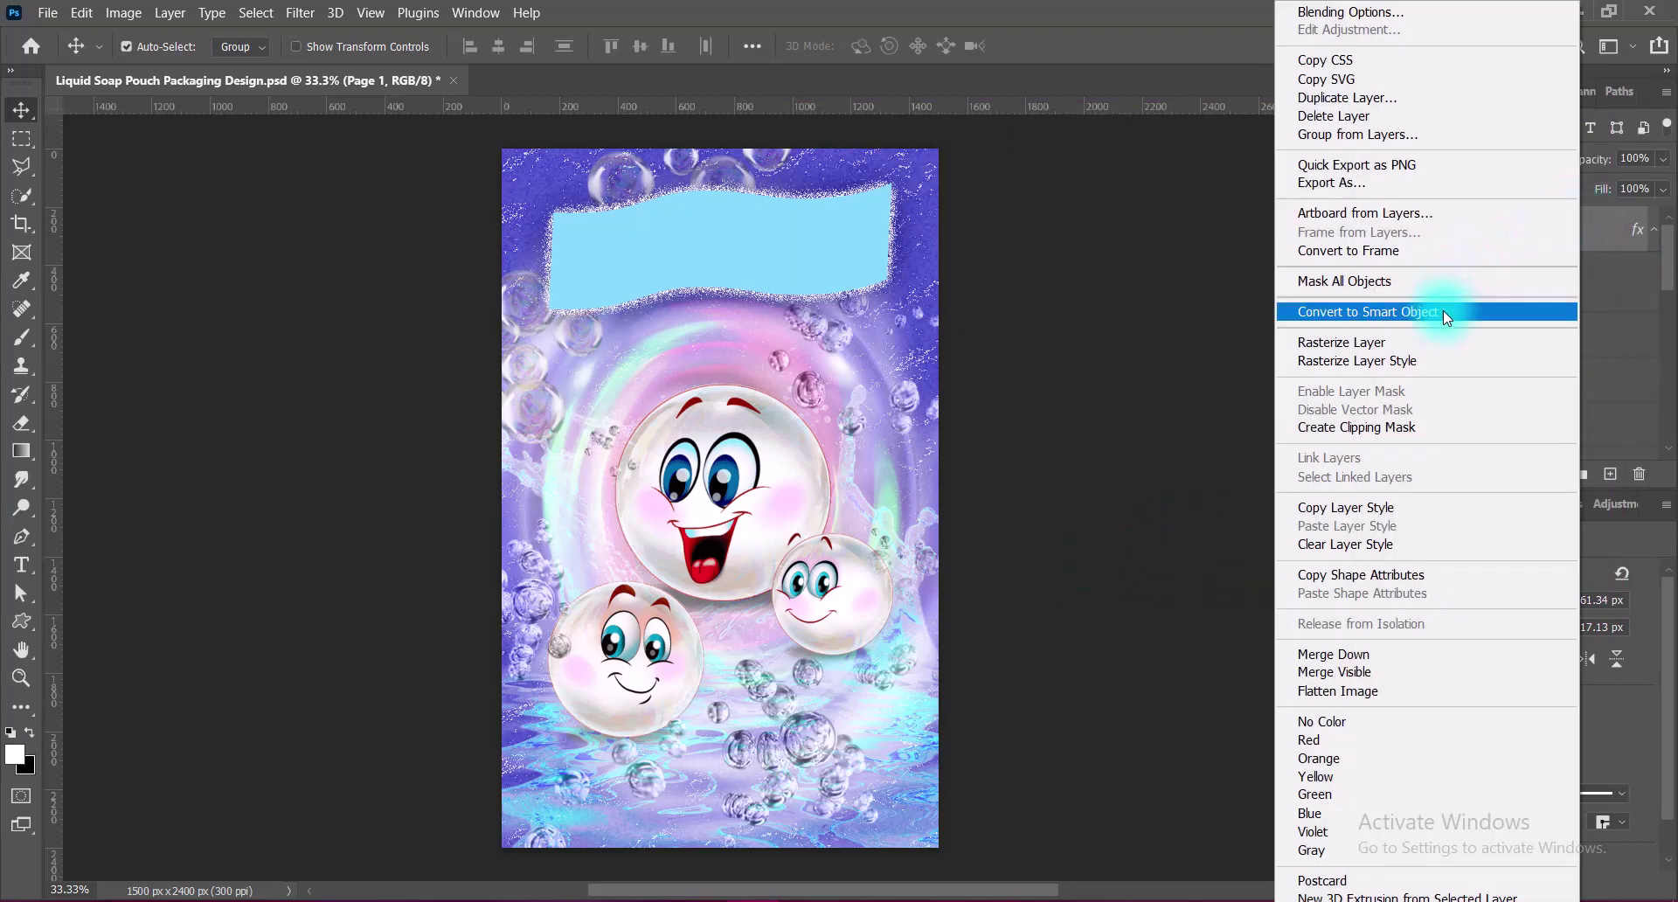
click(1444, 311)
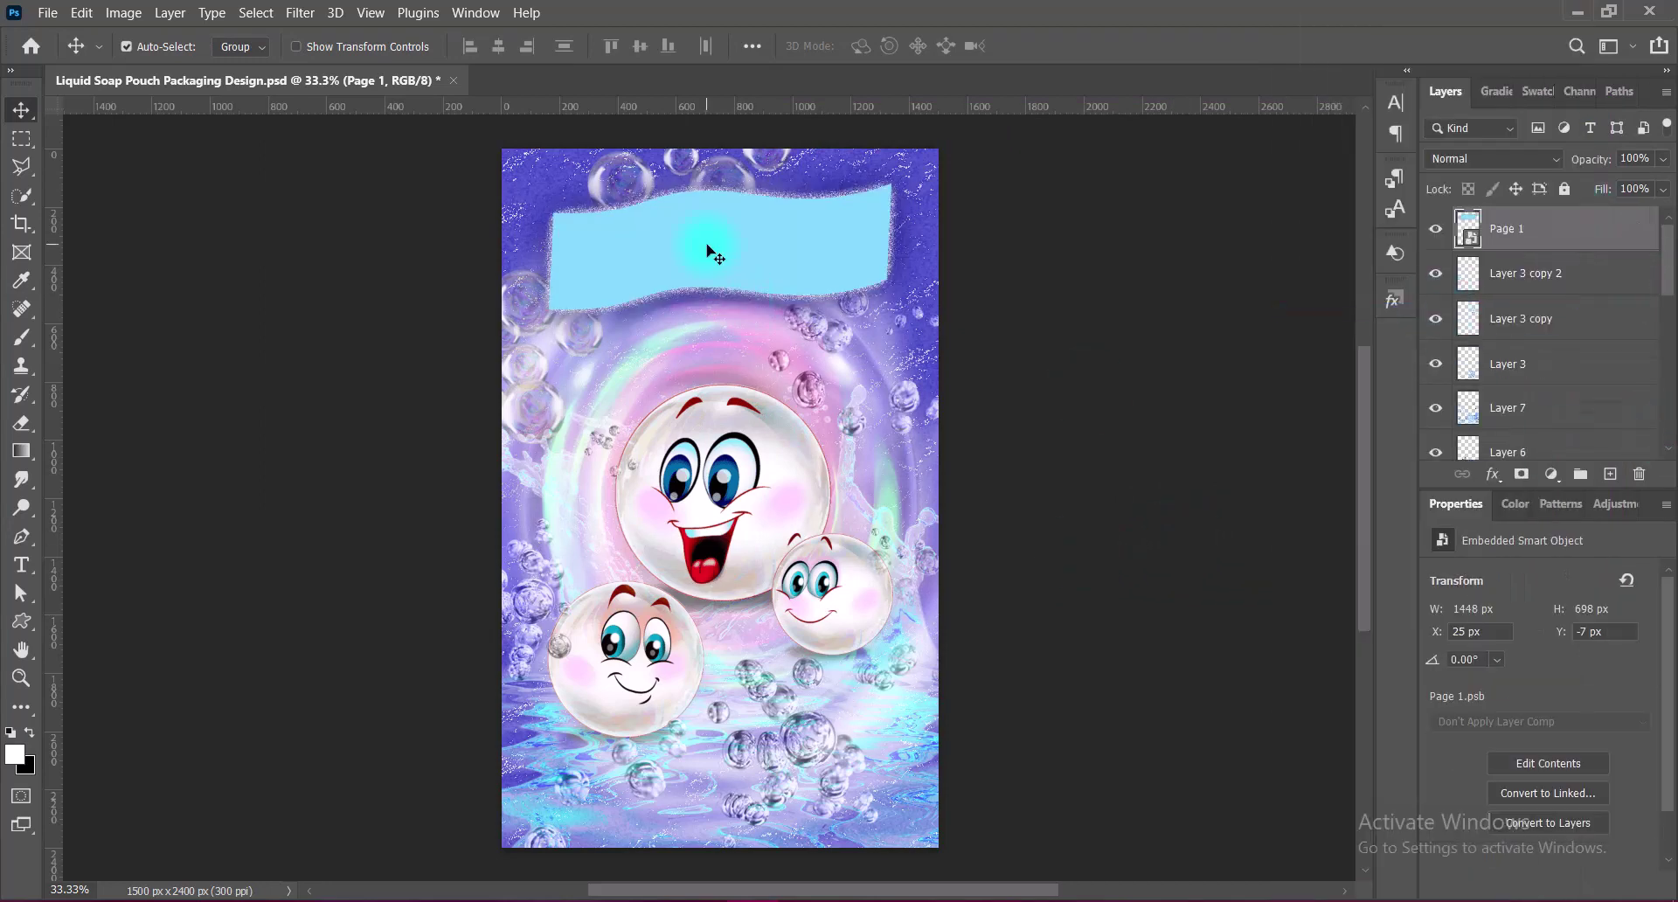
key(ctrl+t)
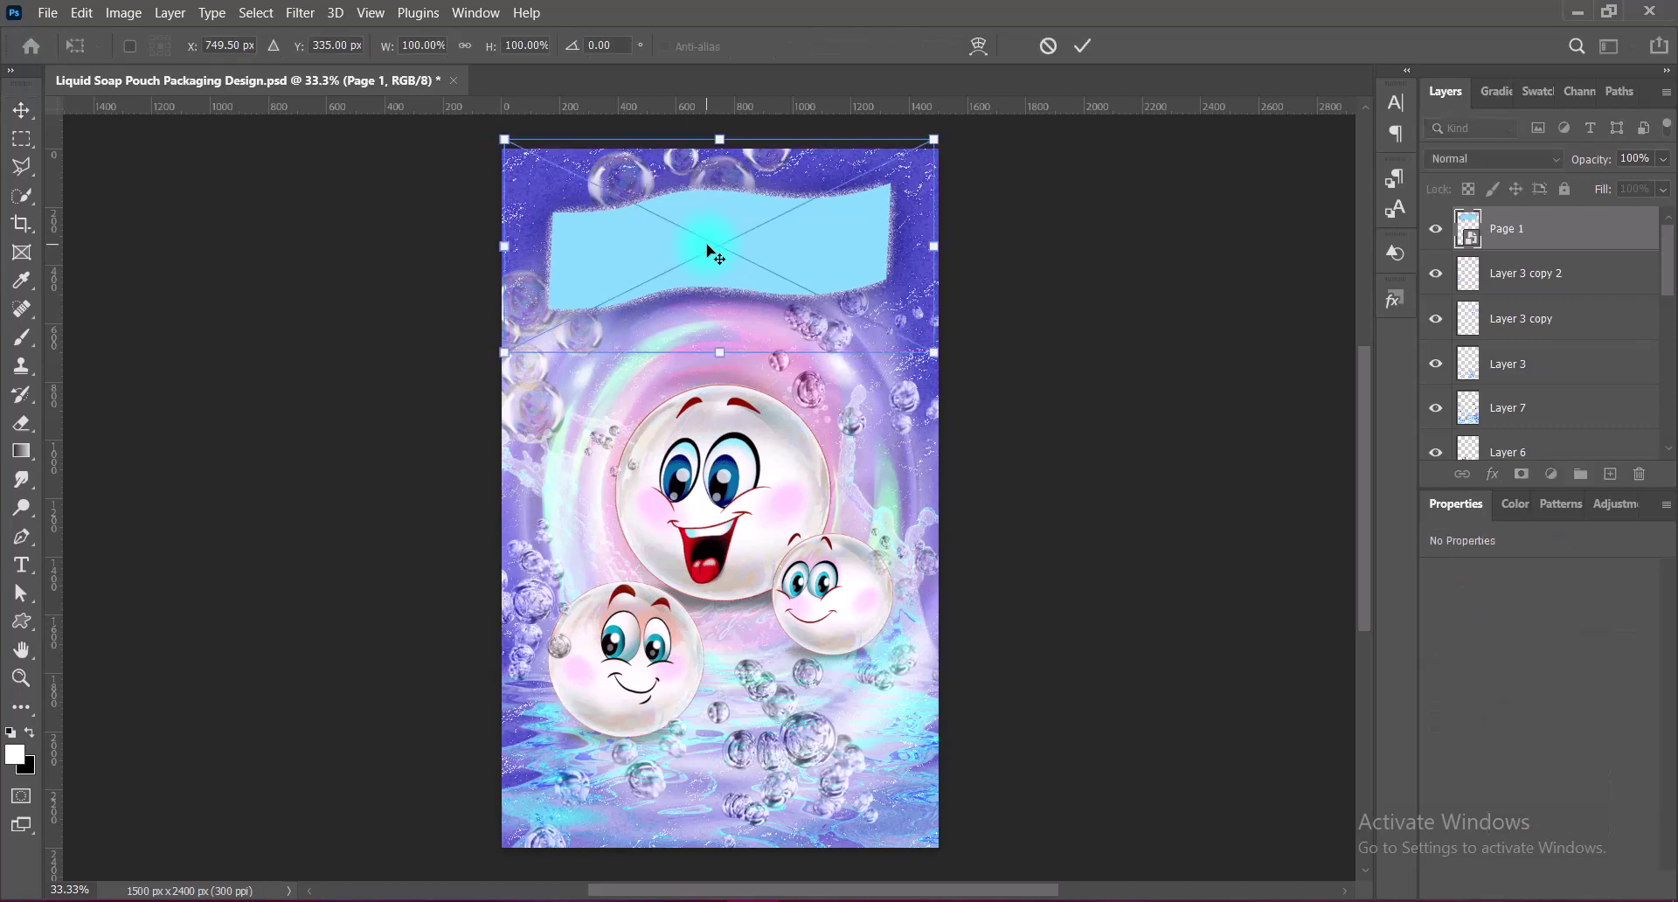
drag(719, 140, 712, 131)
mouse_move(767, 242)
mouse_down()
mouse_move(797, 260)
mouse_move(767, 252)
mouse_up()
key(Return)
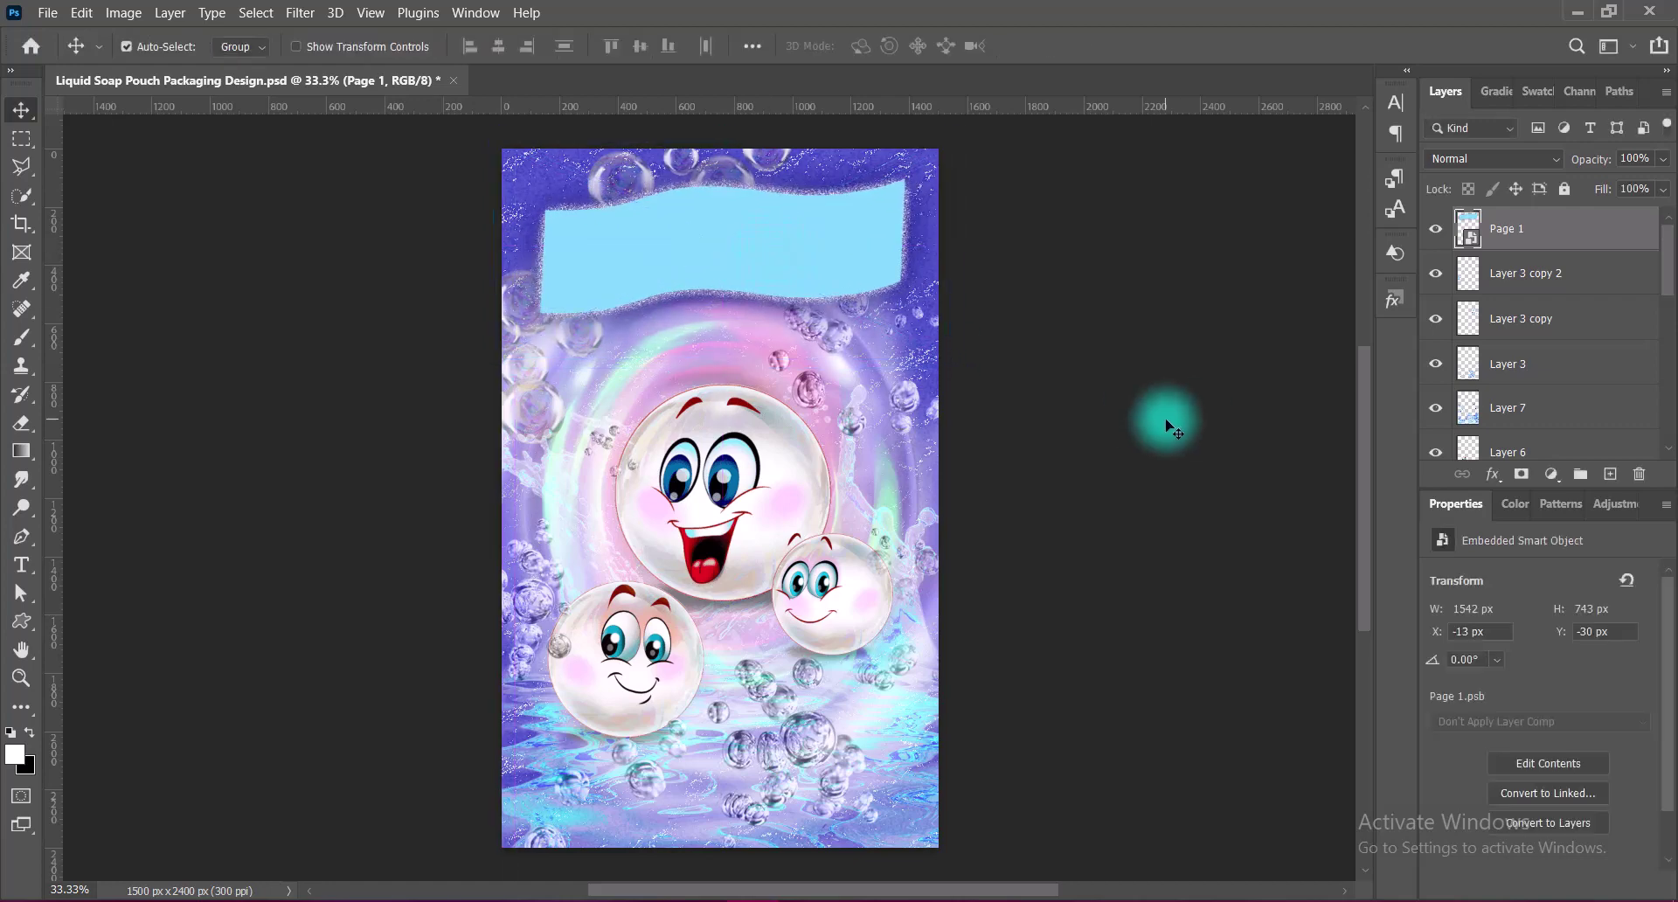
- Nudge the banner into place, save the document and add an empty layer above Page 1
key(Down)
key(Down)
key(Up)
key(Down)
key(Down)
click(1166, 426)
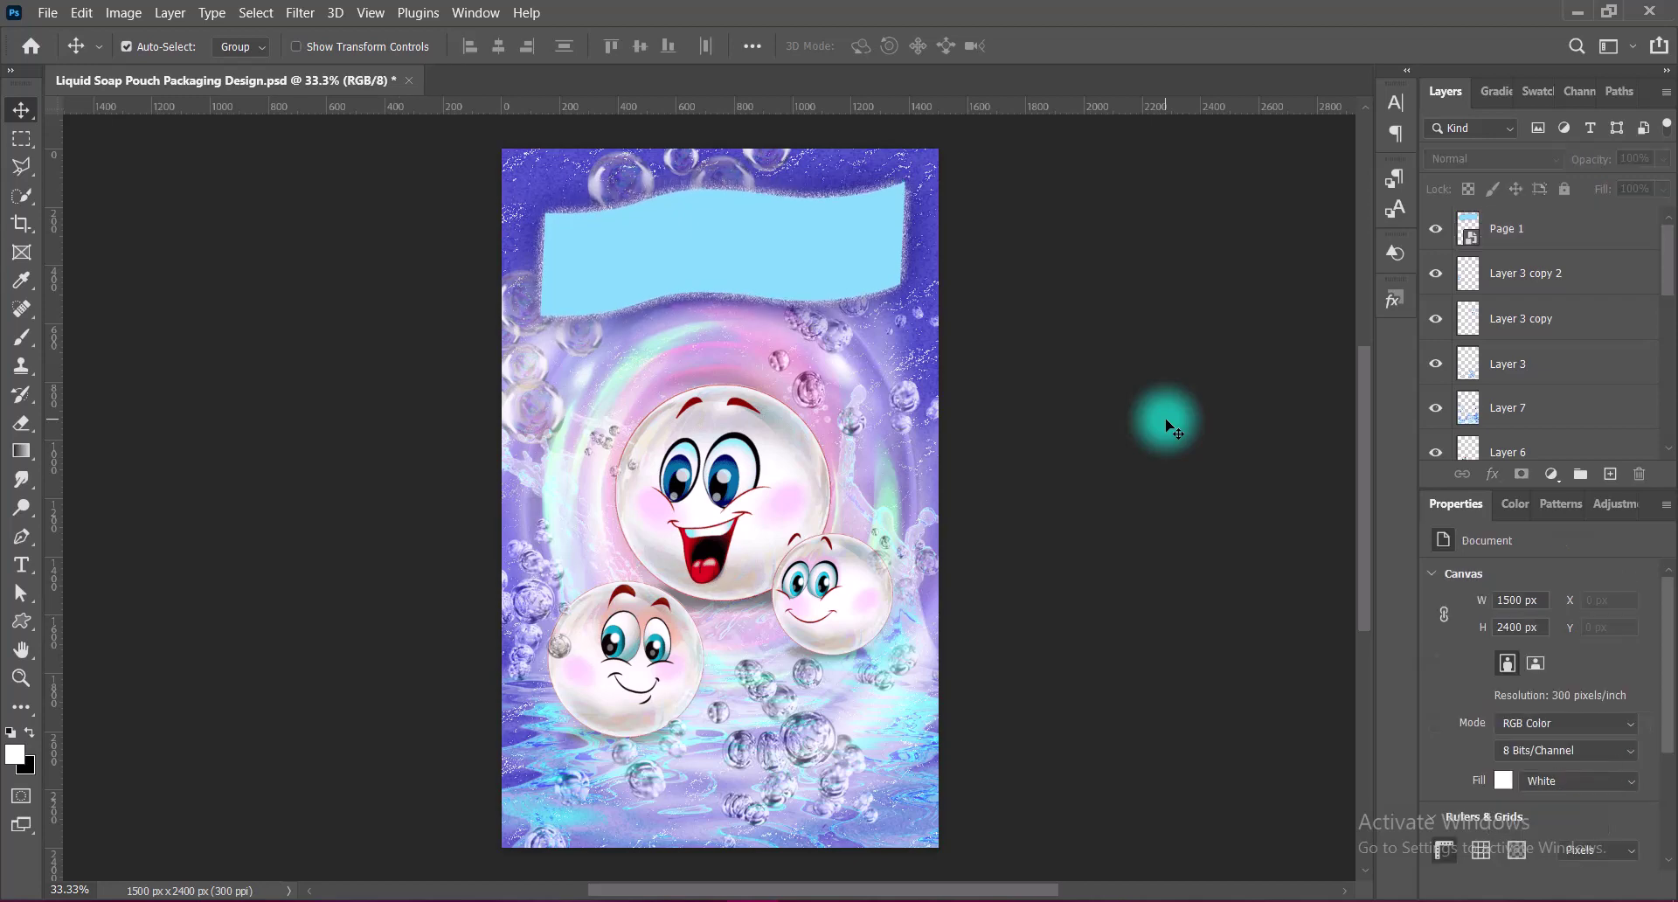
key(ctrl+s)
click(1525, 231)
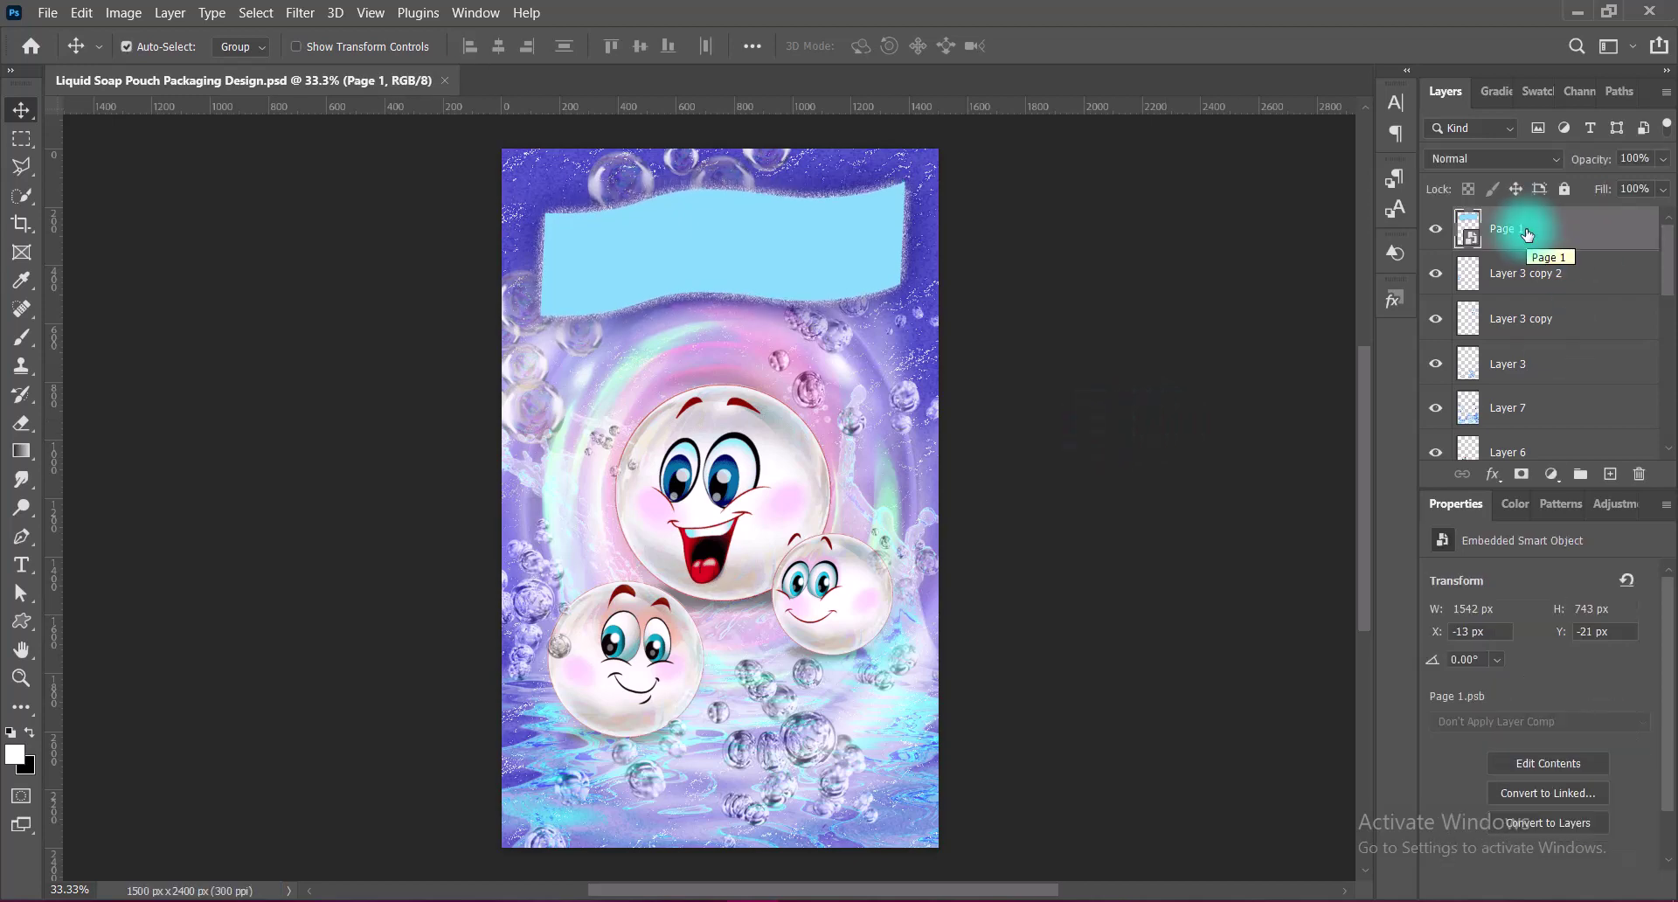
click(1610, 473)
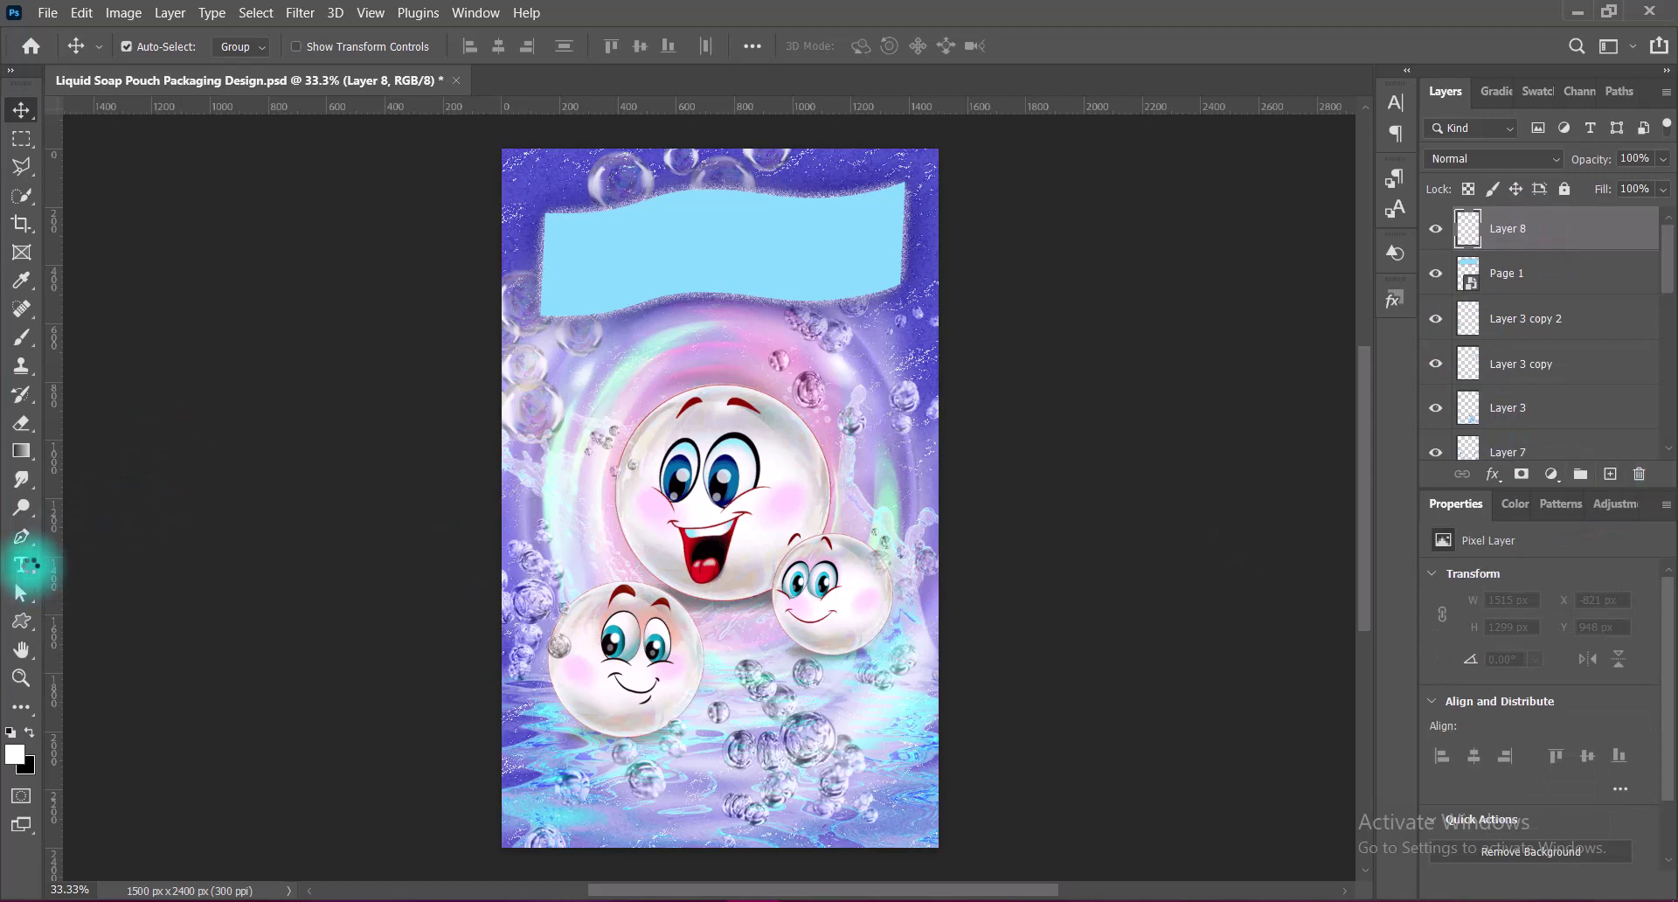
- Set up the Horizontal Type Tool with the Cherry Bird font in white
drag(29, 564, 106, 554)
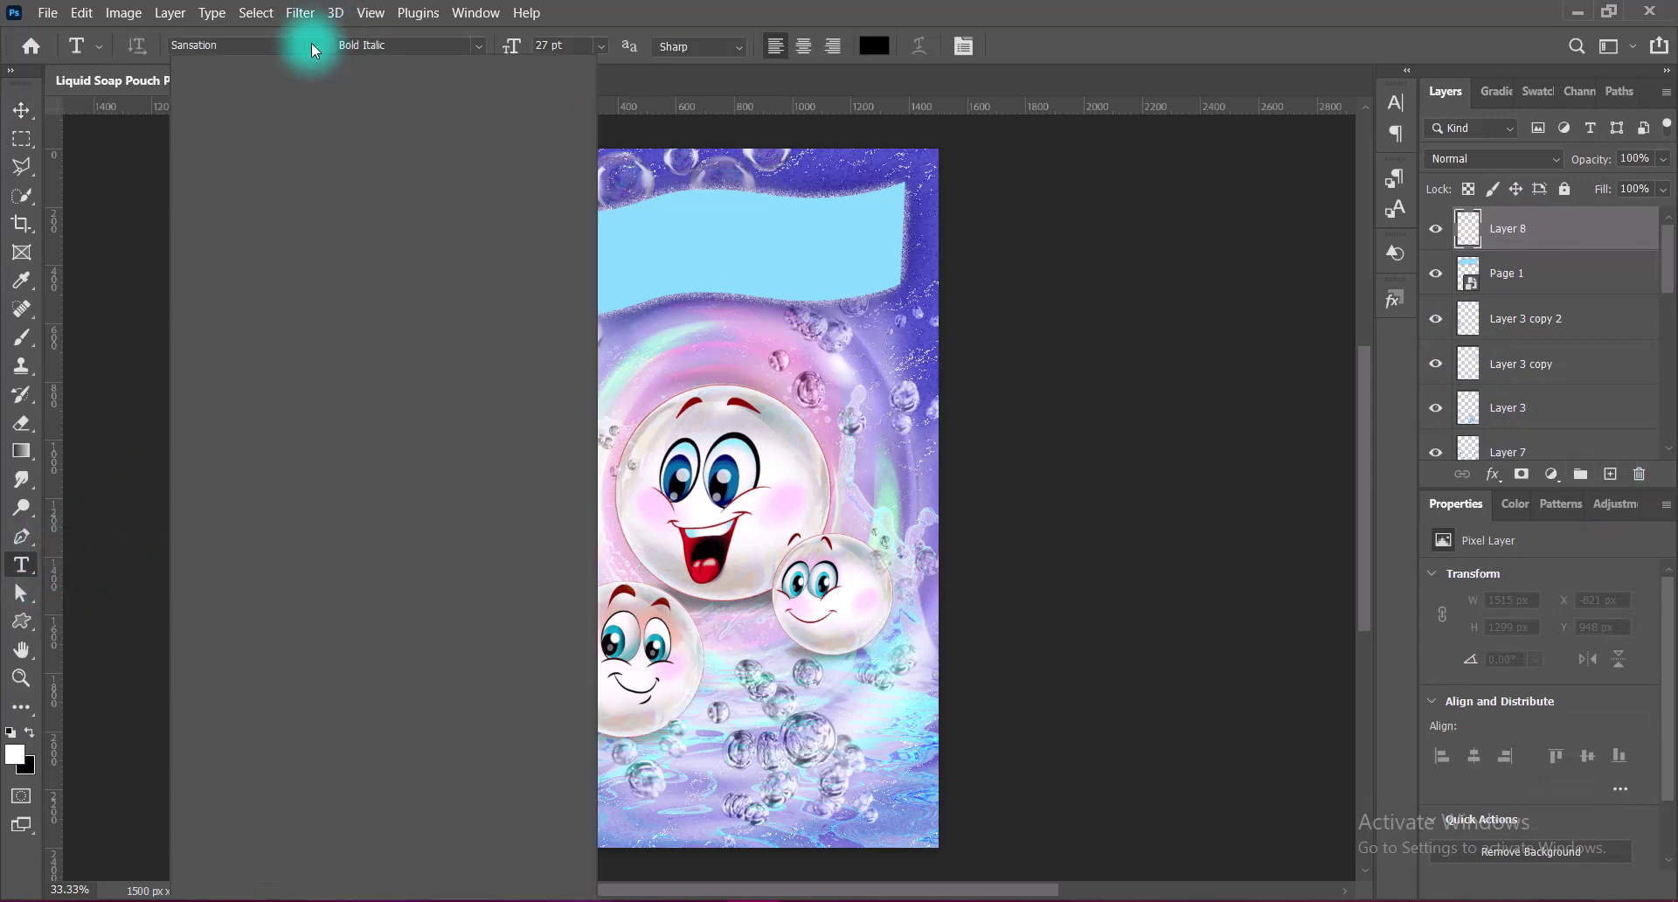
click(311, 44)
click(524, 298)
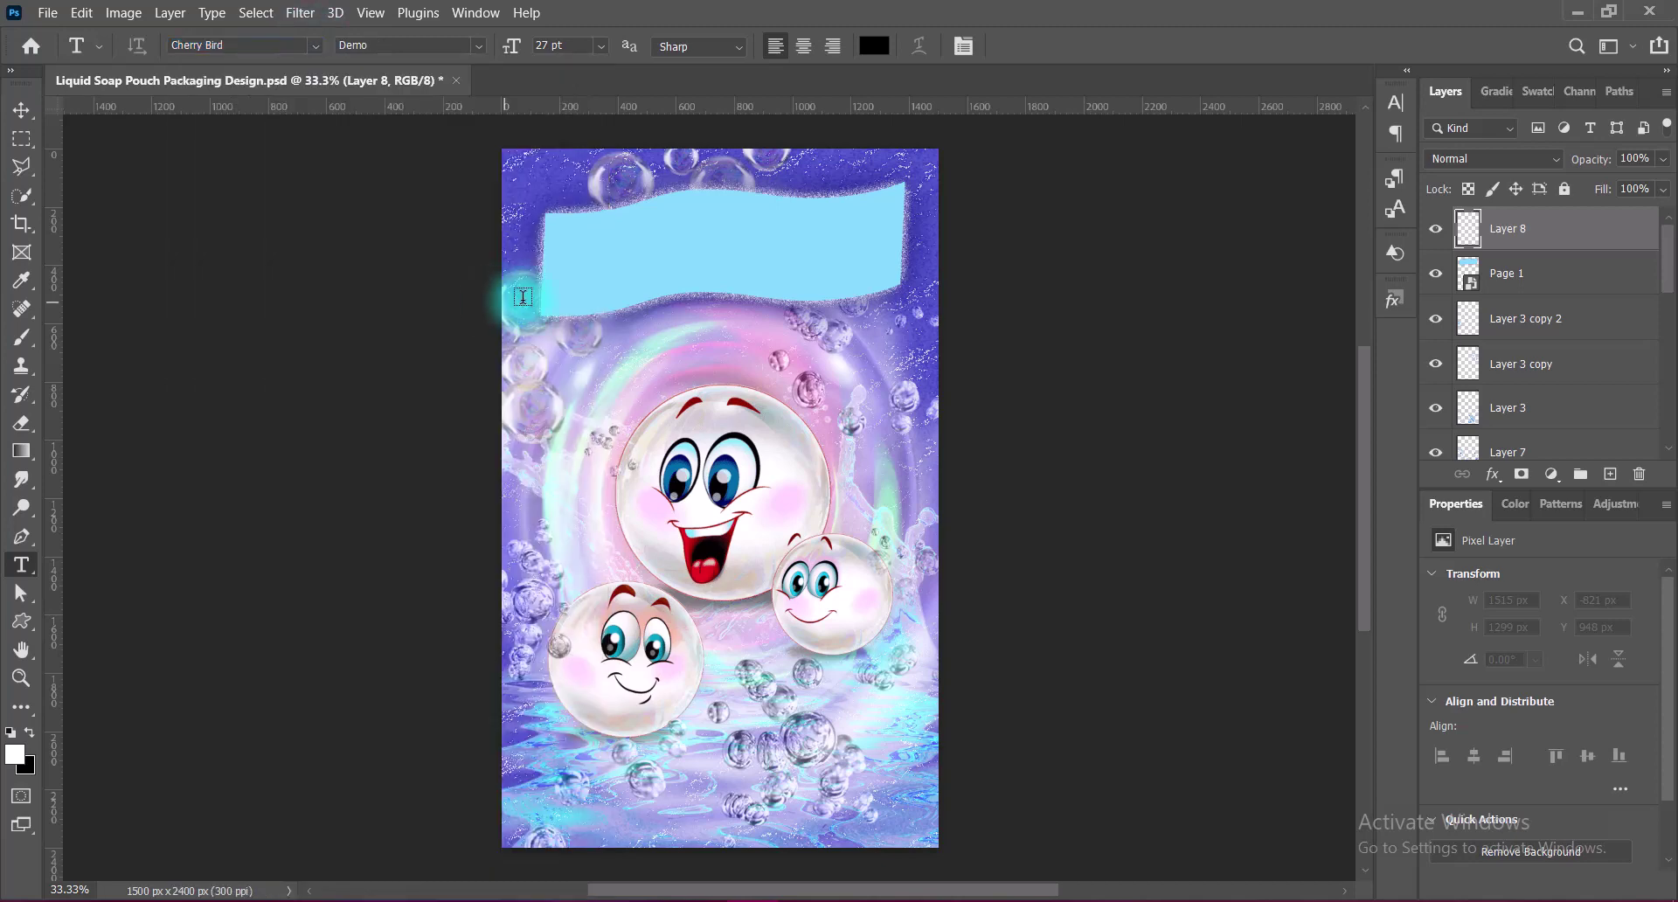
click(874, 45)
click(1515, 262)
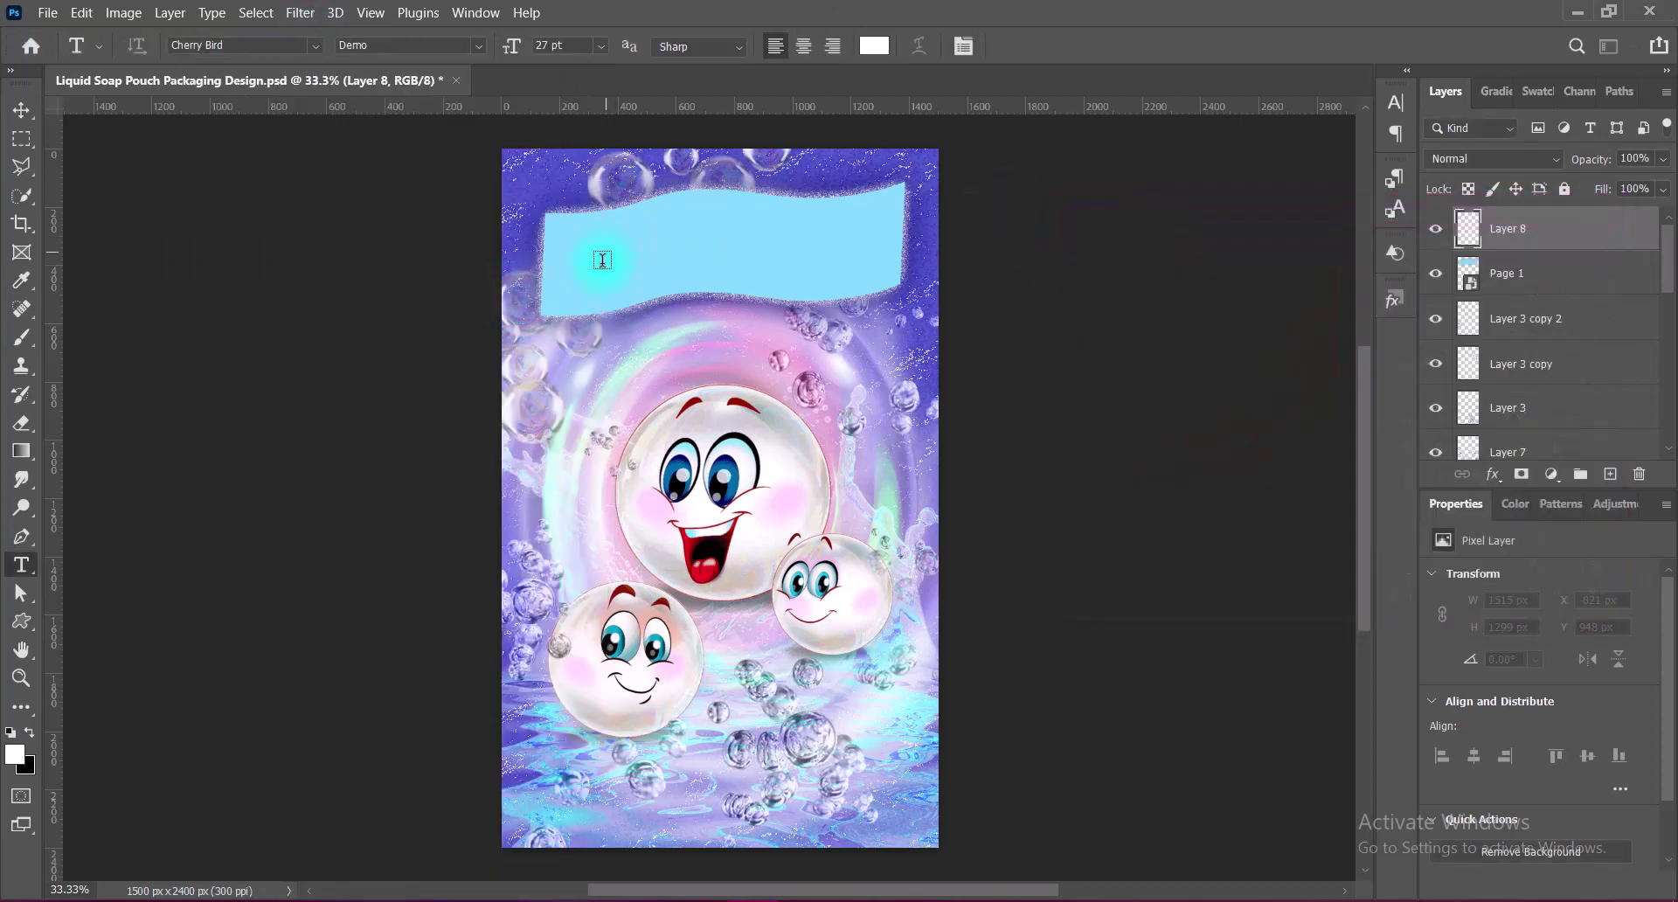
- Type 'Liquid Soap' on the banner with Strong anti-aliasing and commit it
click(1395, 102)
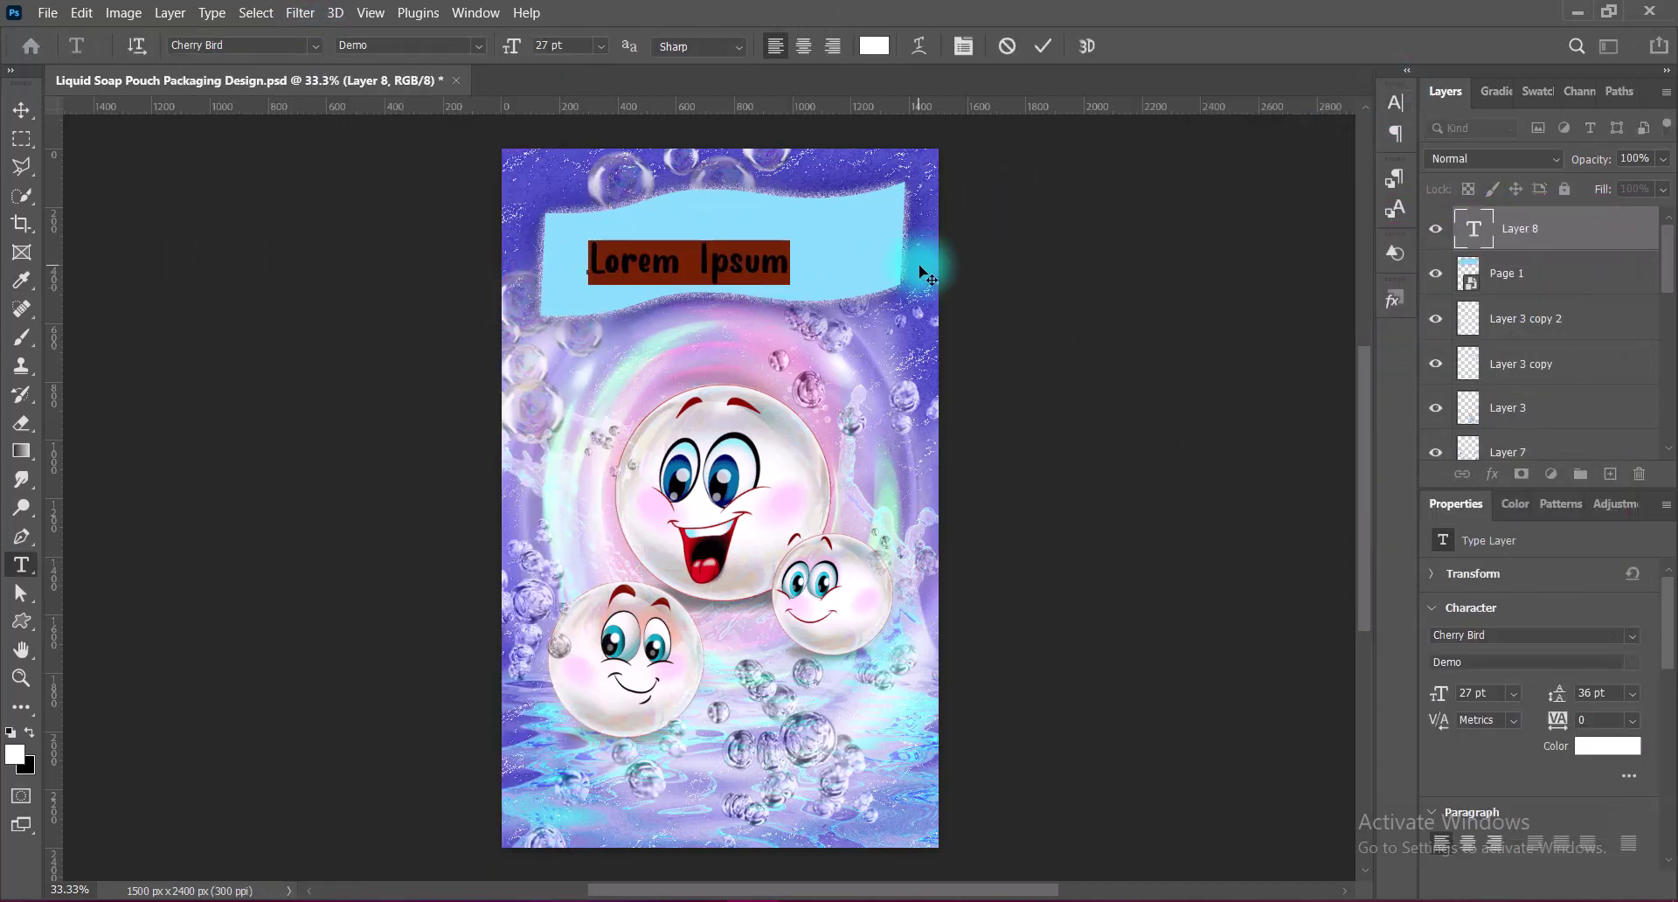
text(Liquid)
text(Soap)
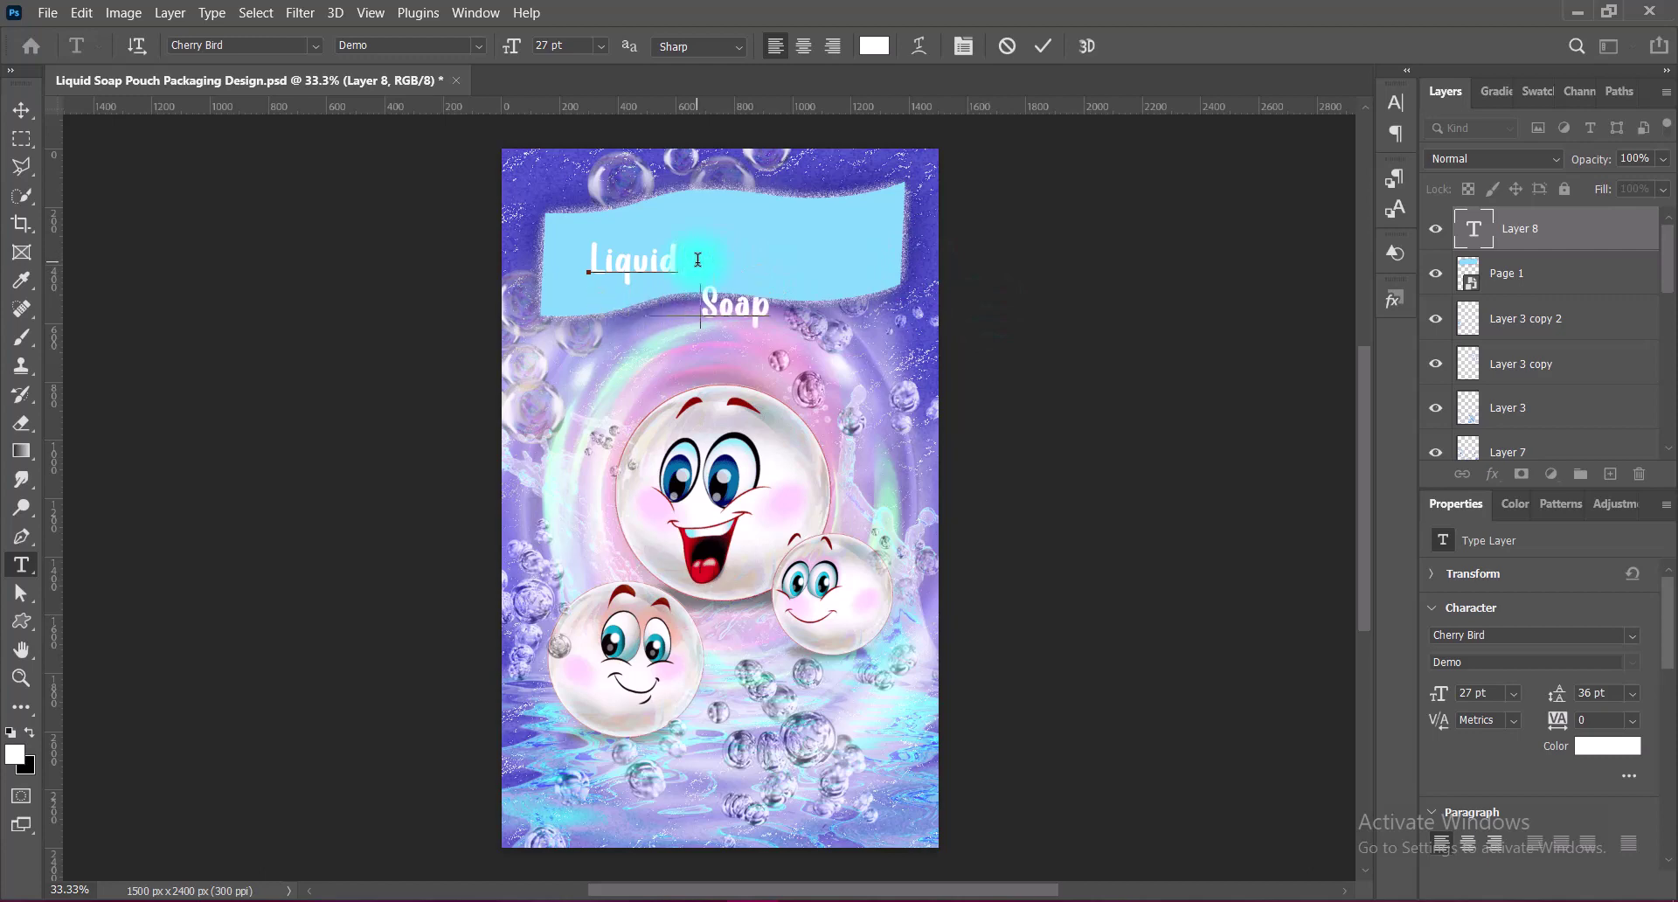
key(ctrl+a)
click(699, 46)
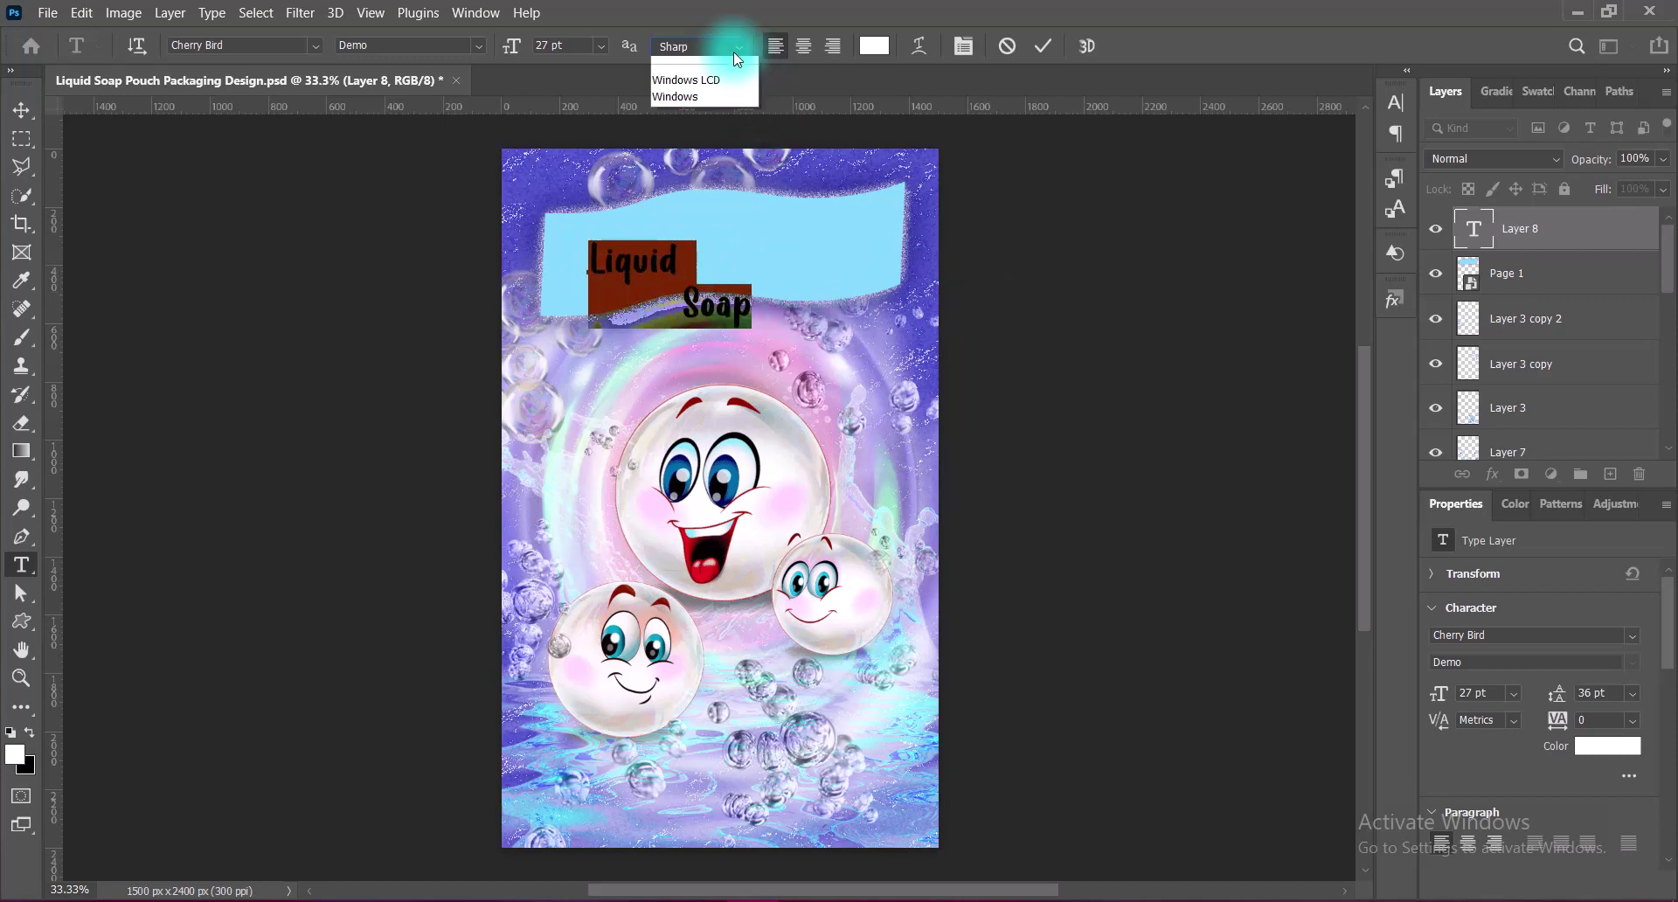
click(699, 115)
click(1045, 48)
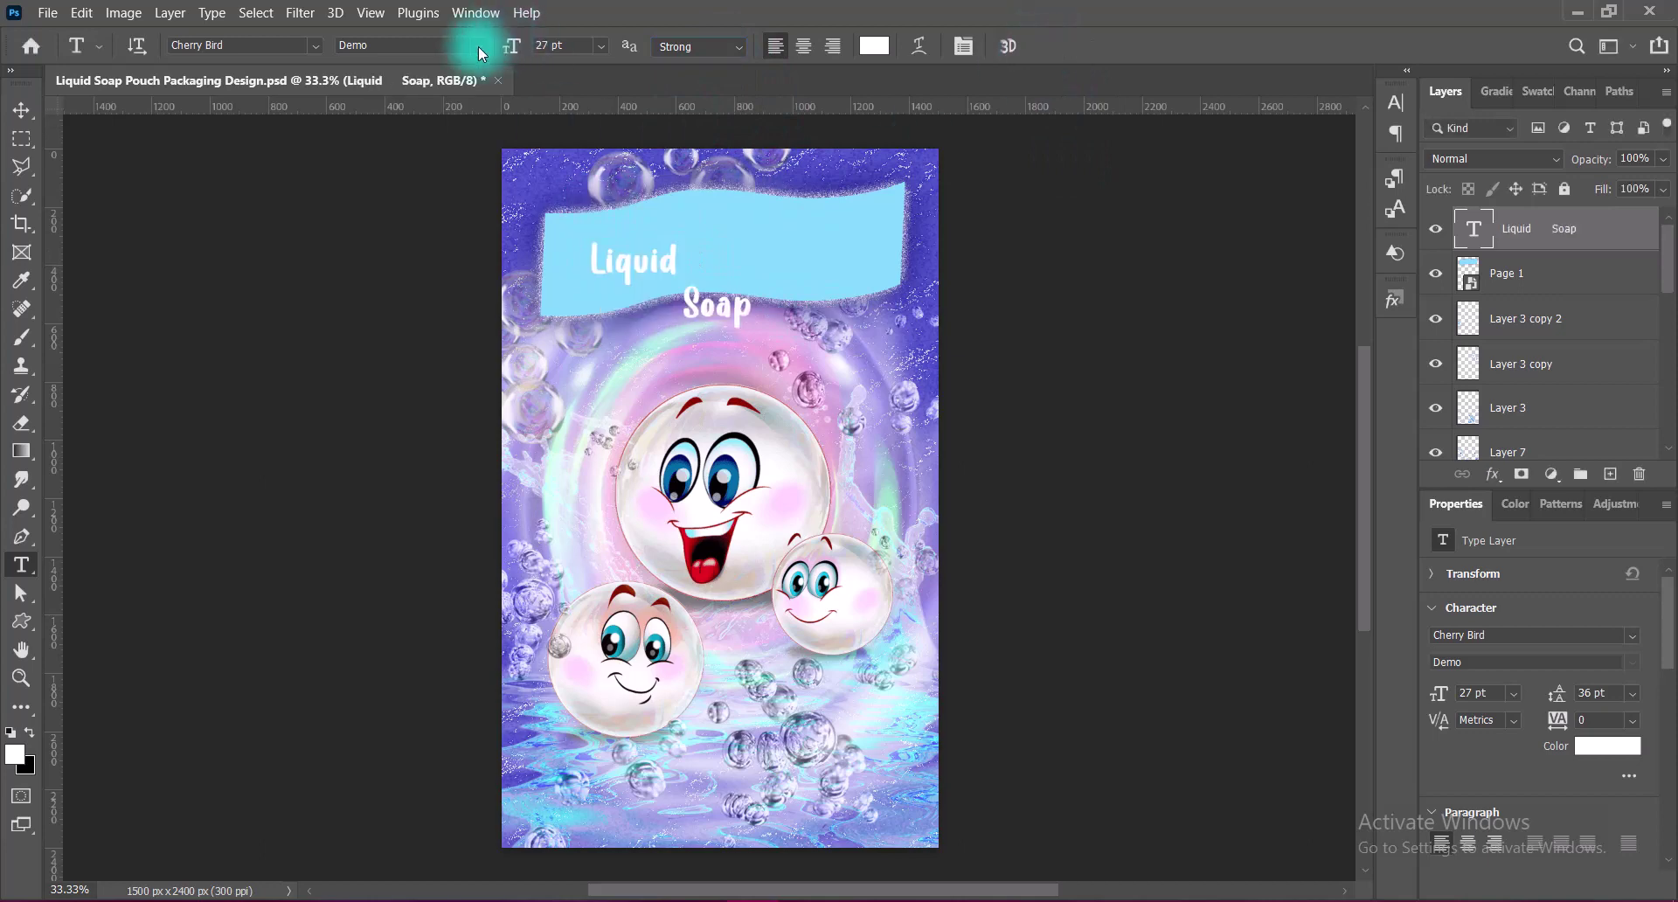
- Enlarge and slightly tilt the Liquid Soap text with Free Transform
key(v)
key(ctrl+t)
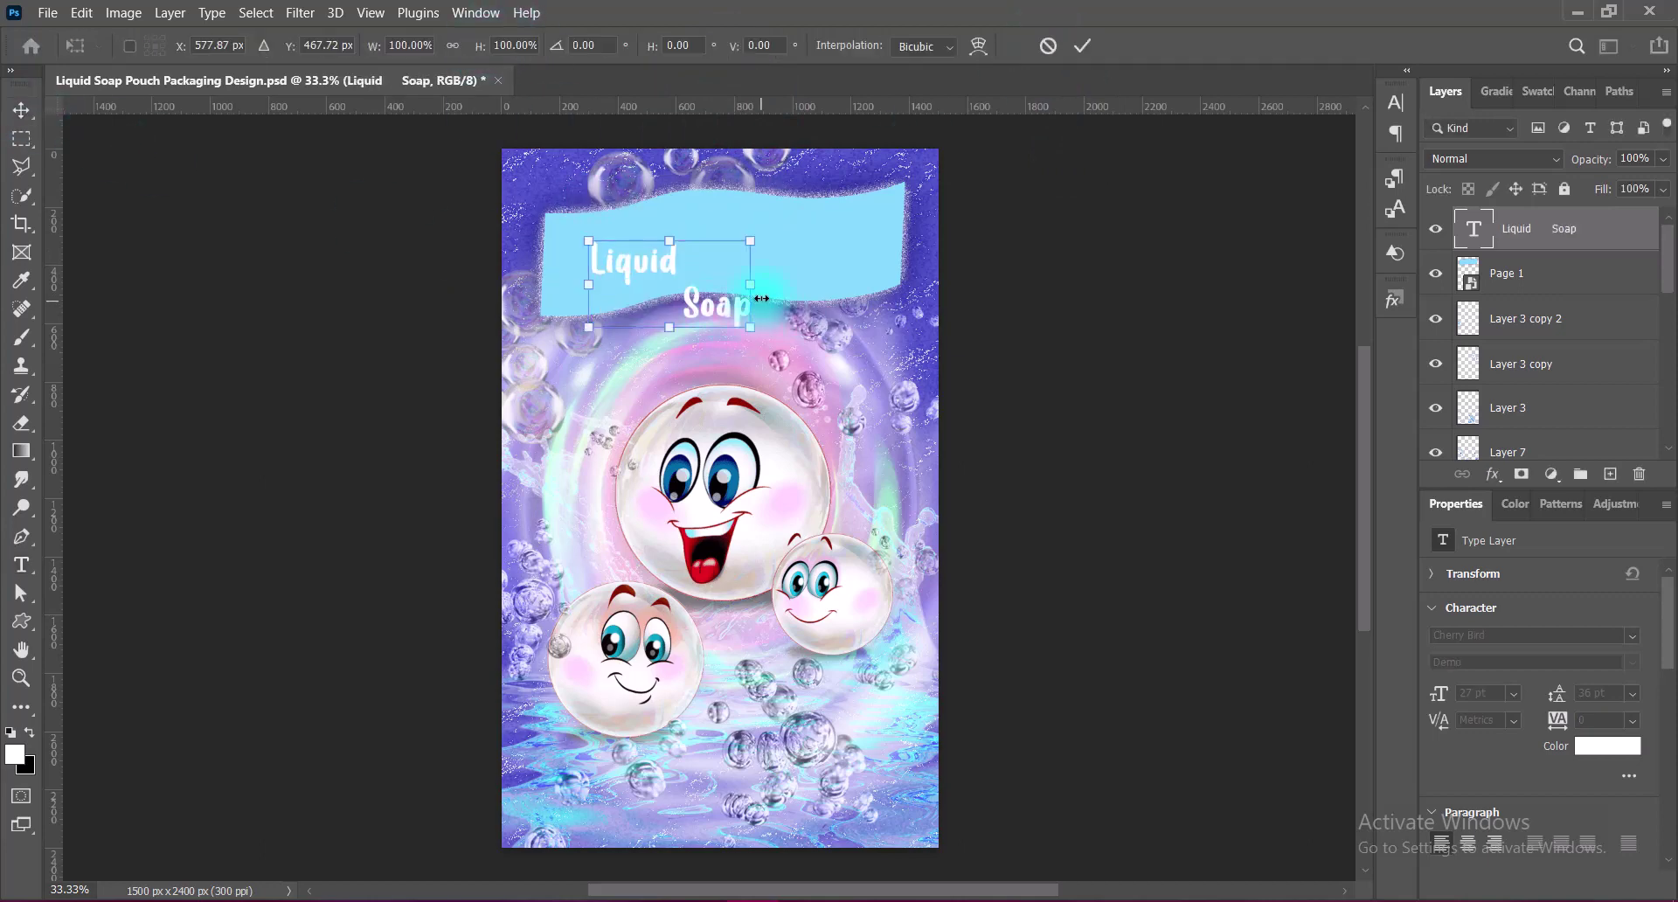
mouse_move(744, 322)
mouse_down()
mouse_move(851, 295)
mouse_move(876, 245)
mouse_up()
drag(696, 181, 693, 189)
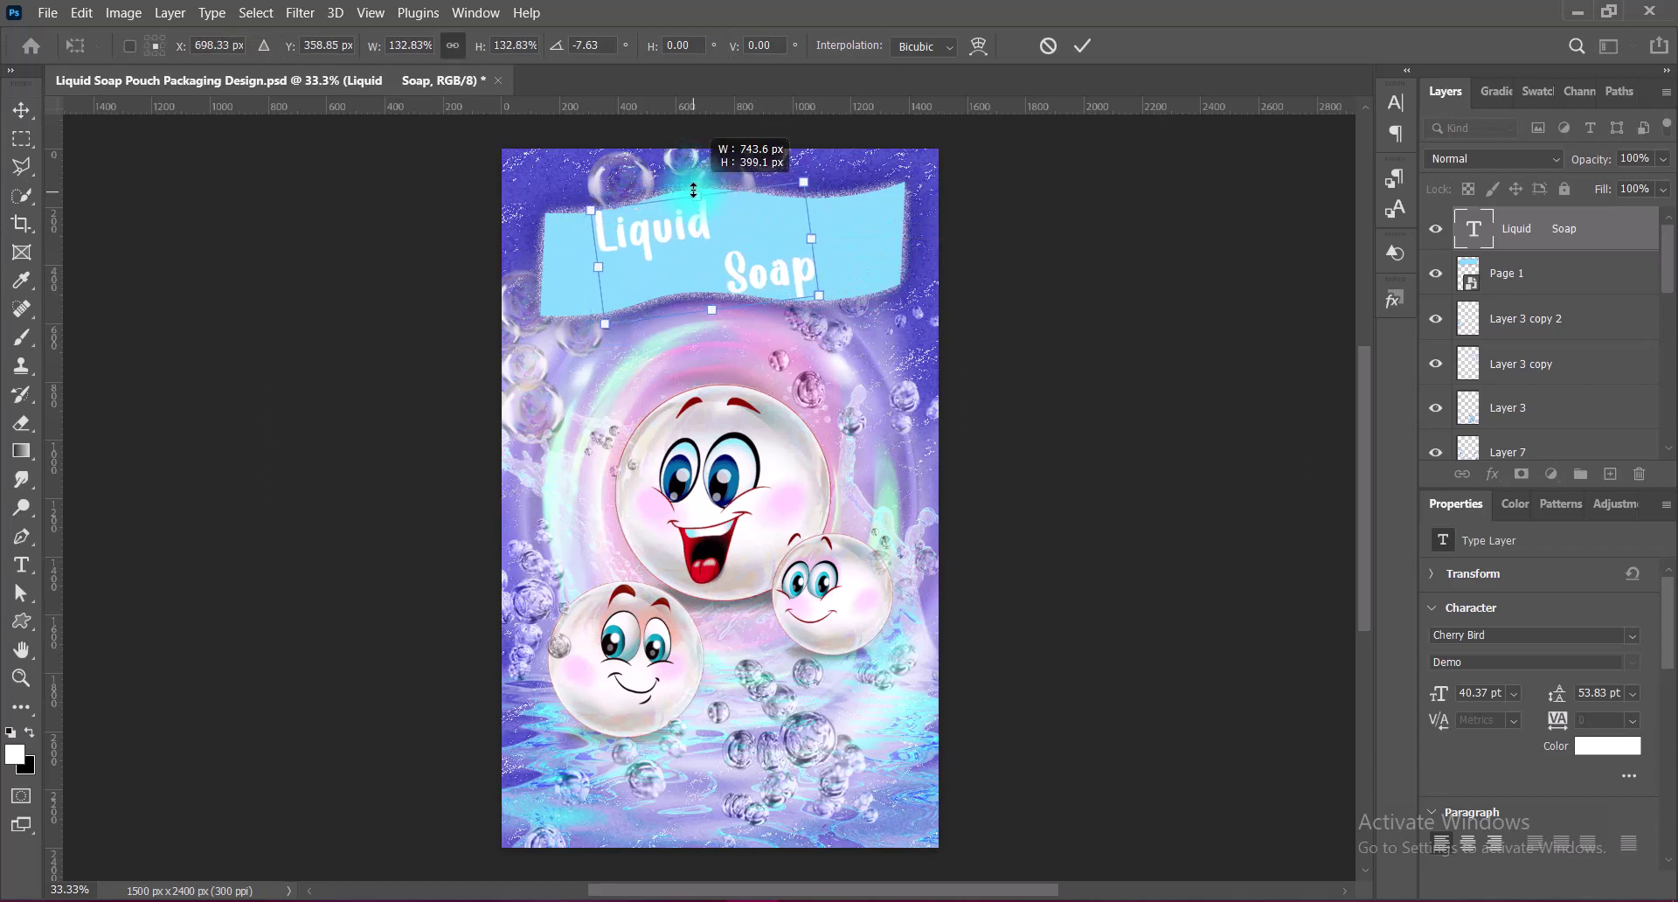
double_click(735, 275)
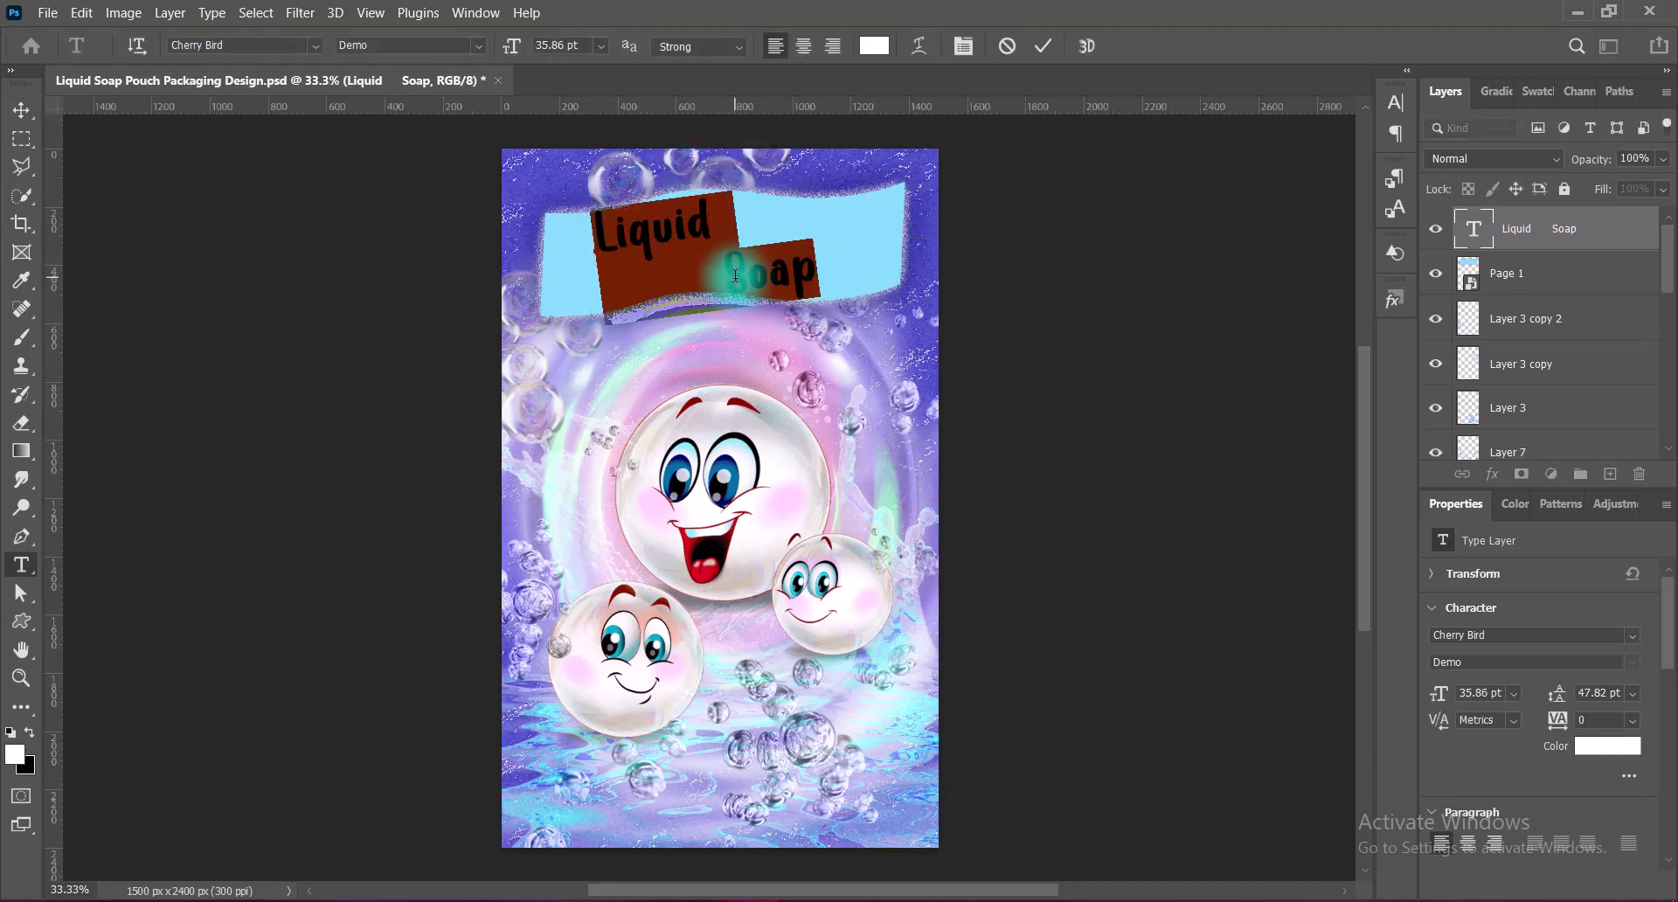
- Set the title's leading to 33 pt and enlarge the word Soap to 48 pt
click(1394, 107)
click(1359, 159)
click(1335, 369)
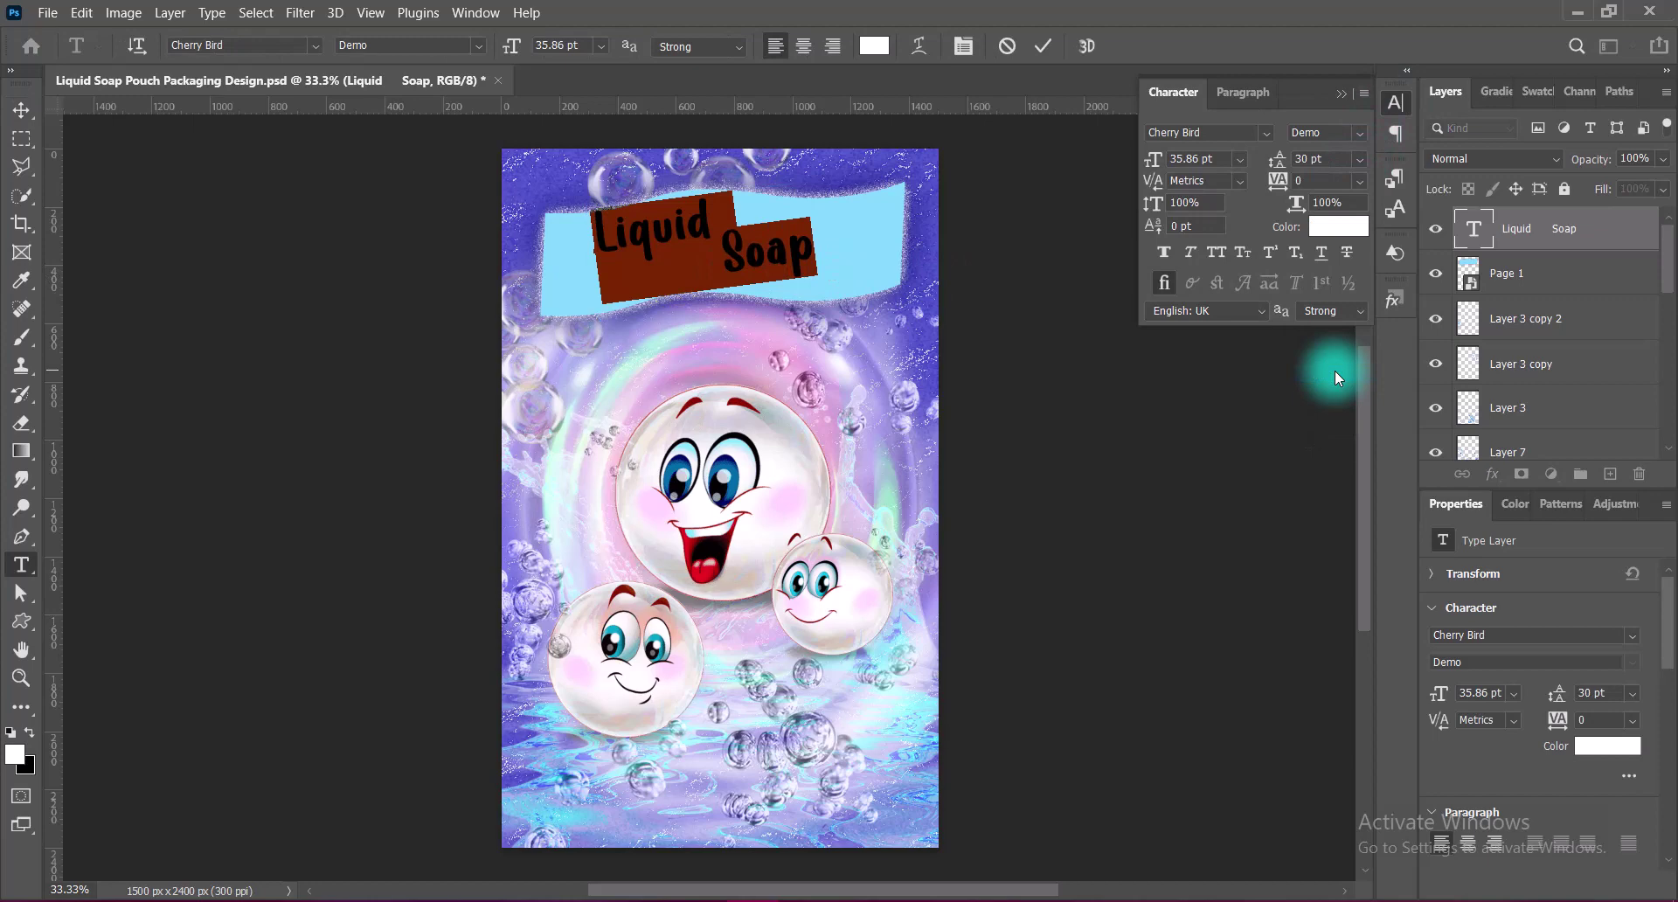
click(1341, 93)
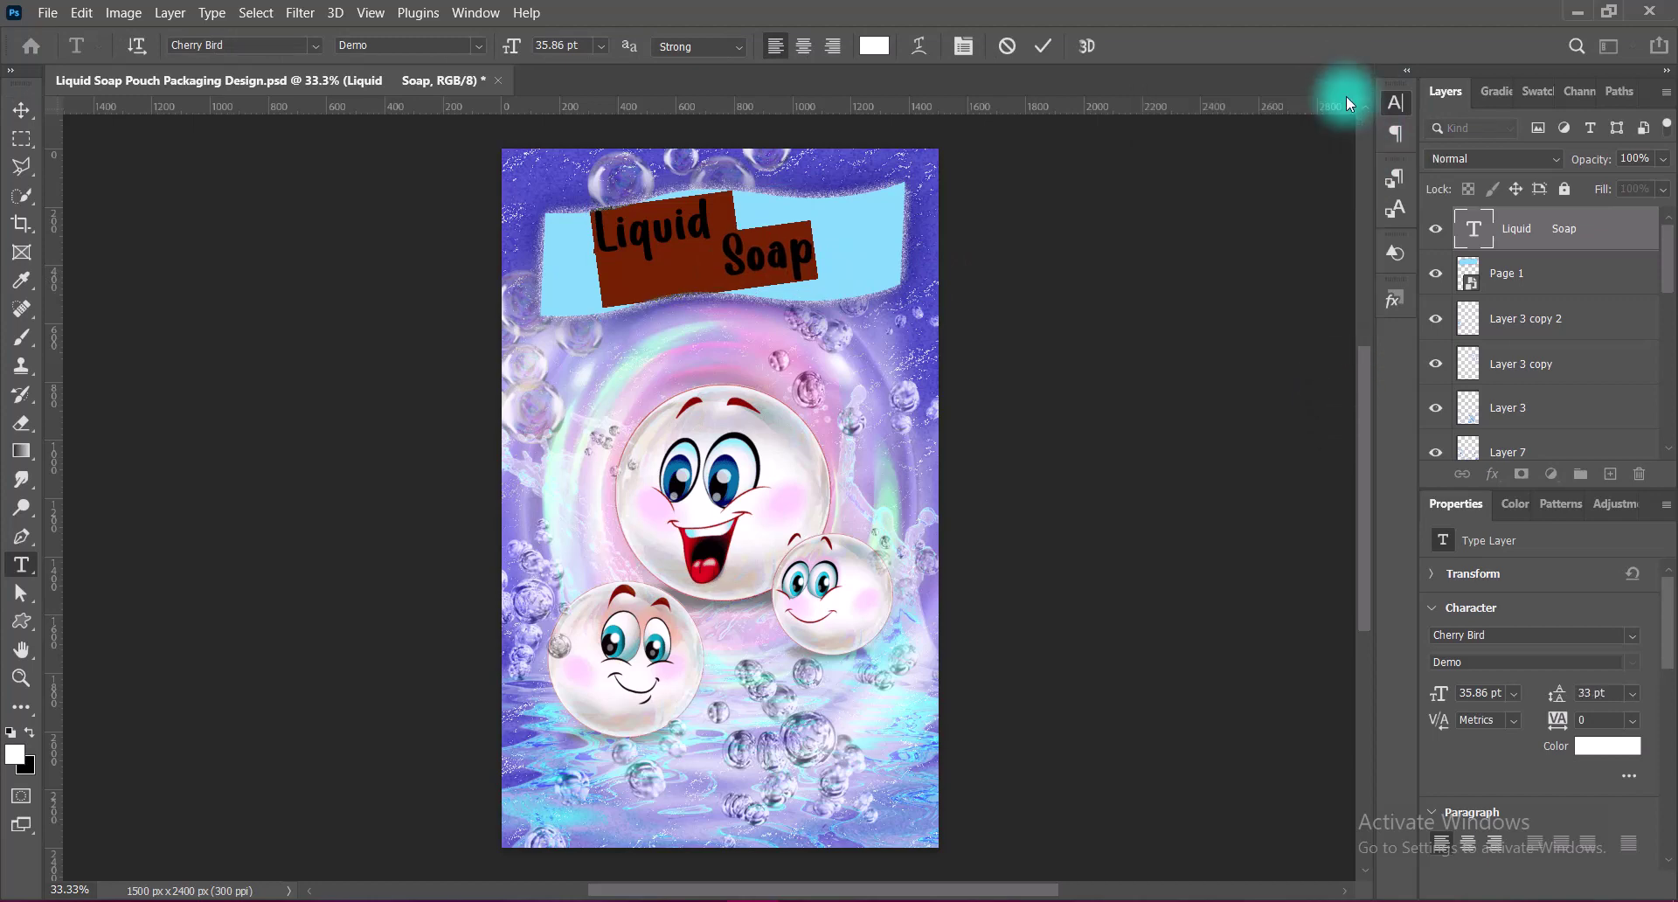
click(1043, 46)
key(v)
double_click(743, 264)
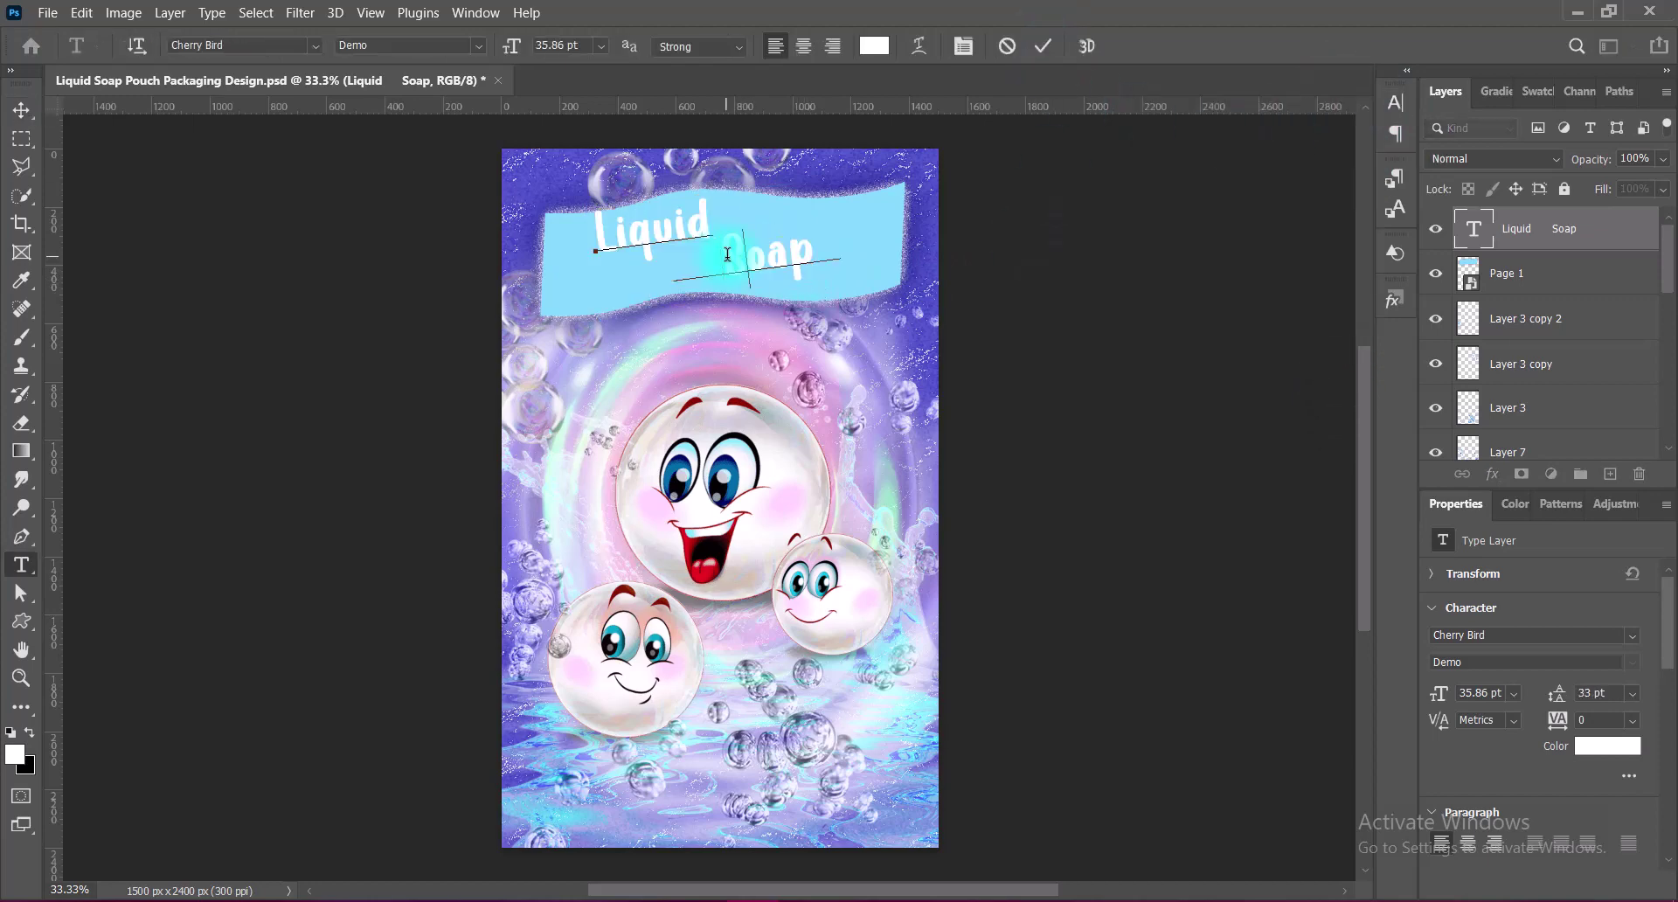
click(601, 45)
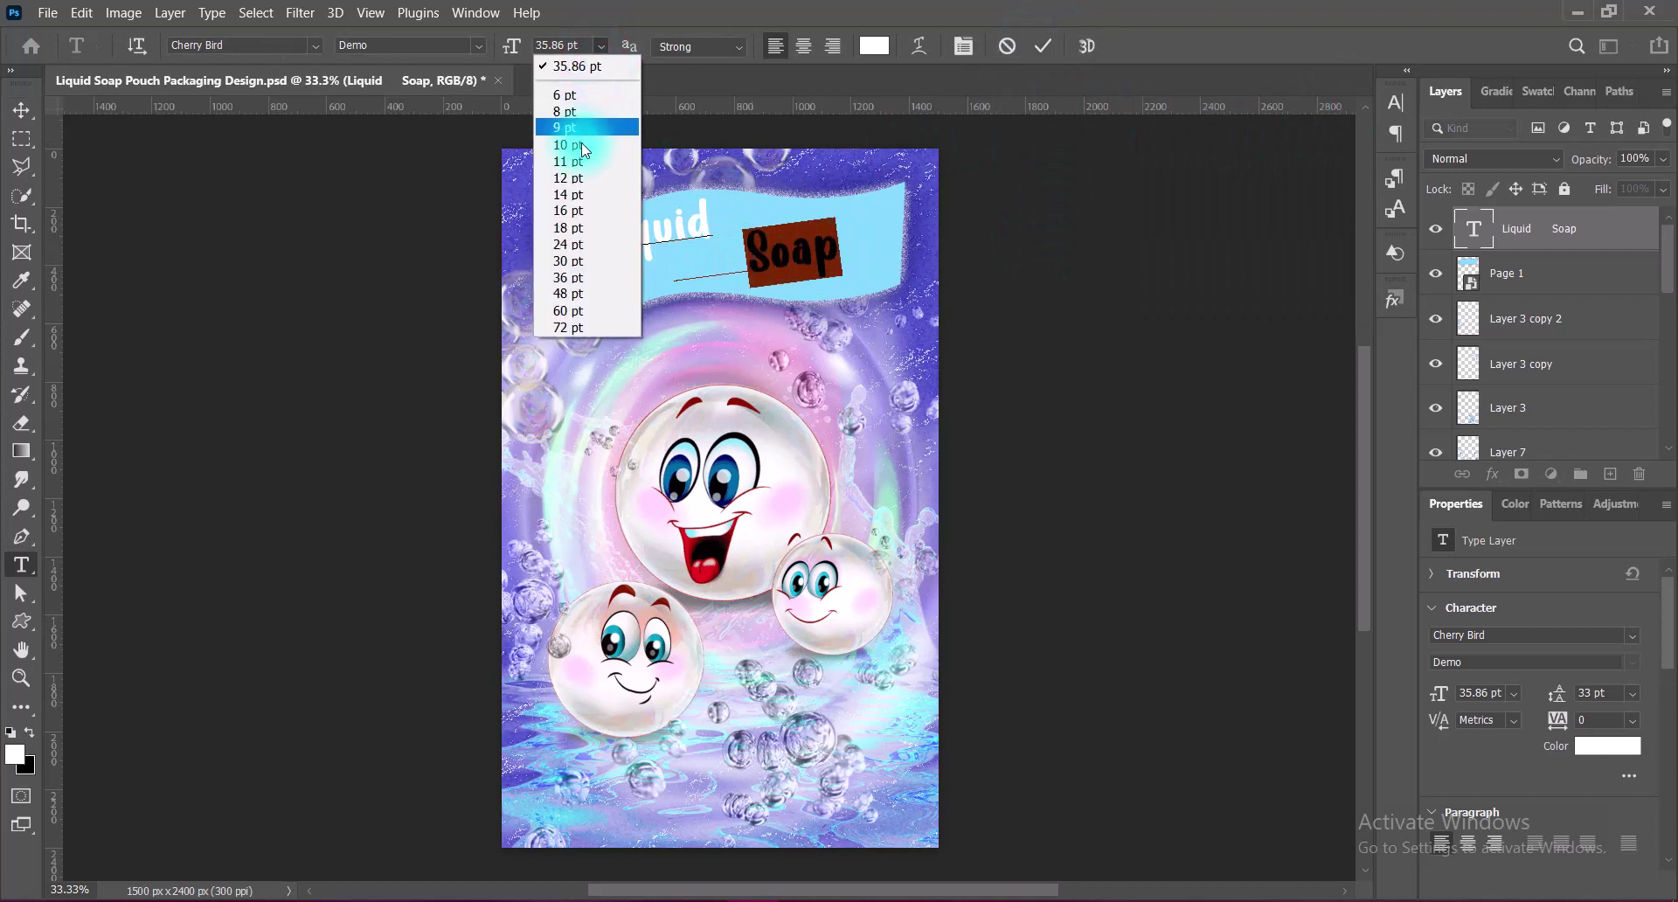
click(568, 287)
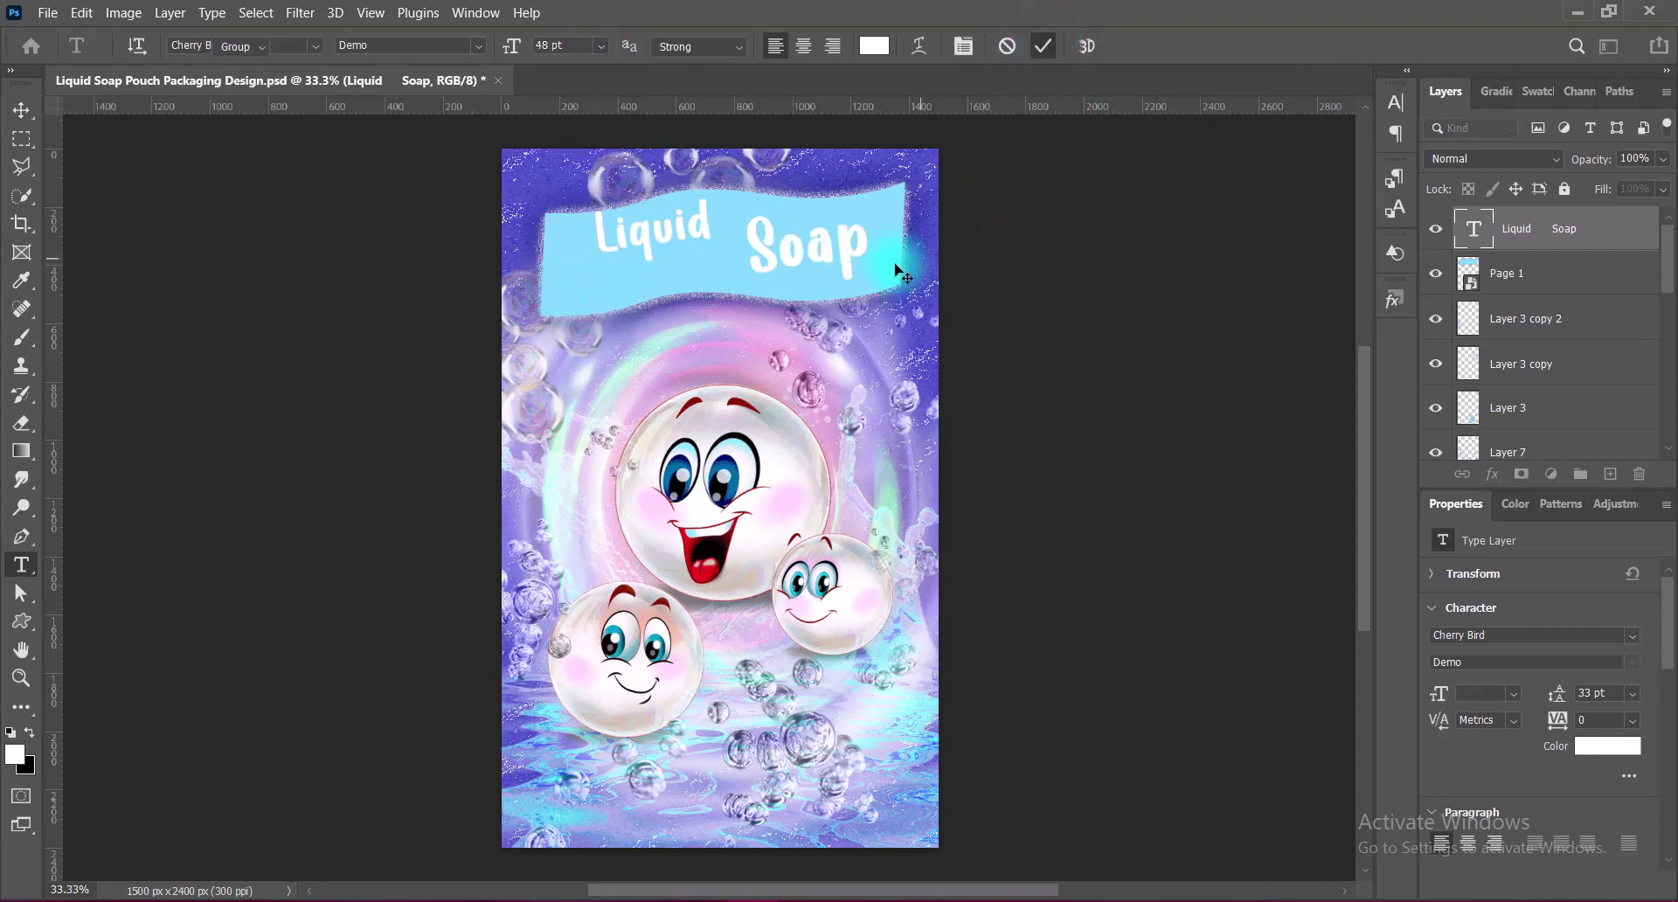
- Scale the title to about 114% and nudge it into place across the banner
drag(837, 254, 830, 271)
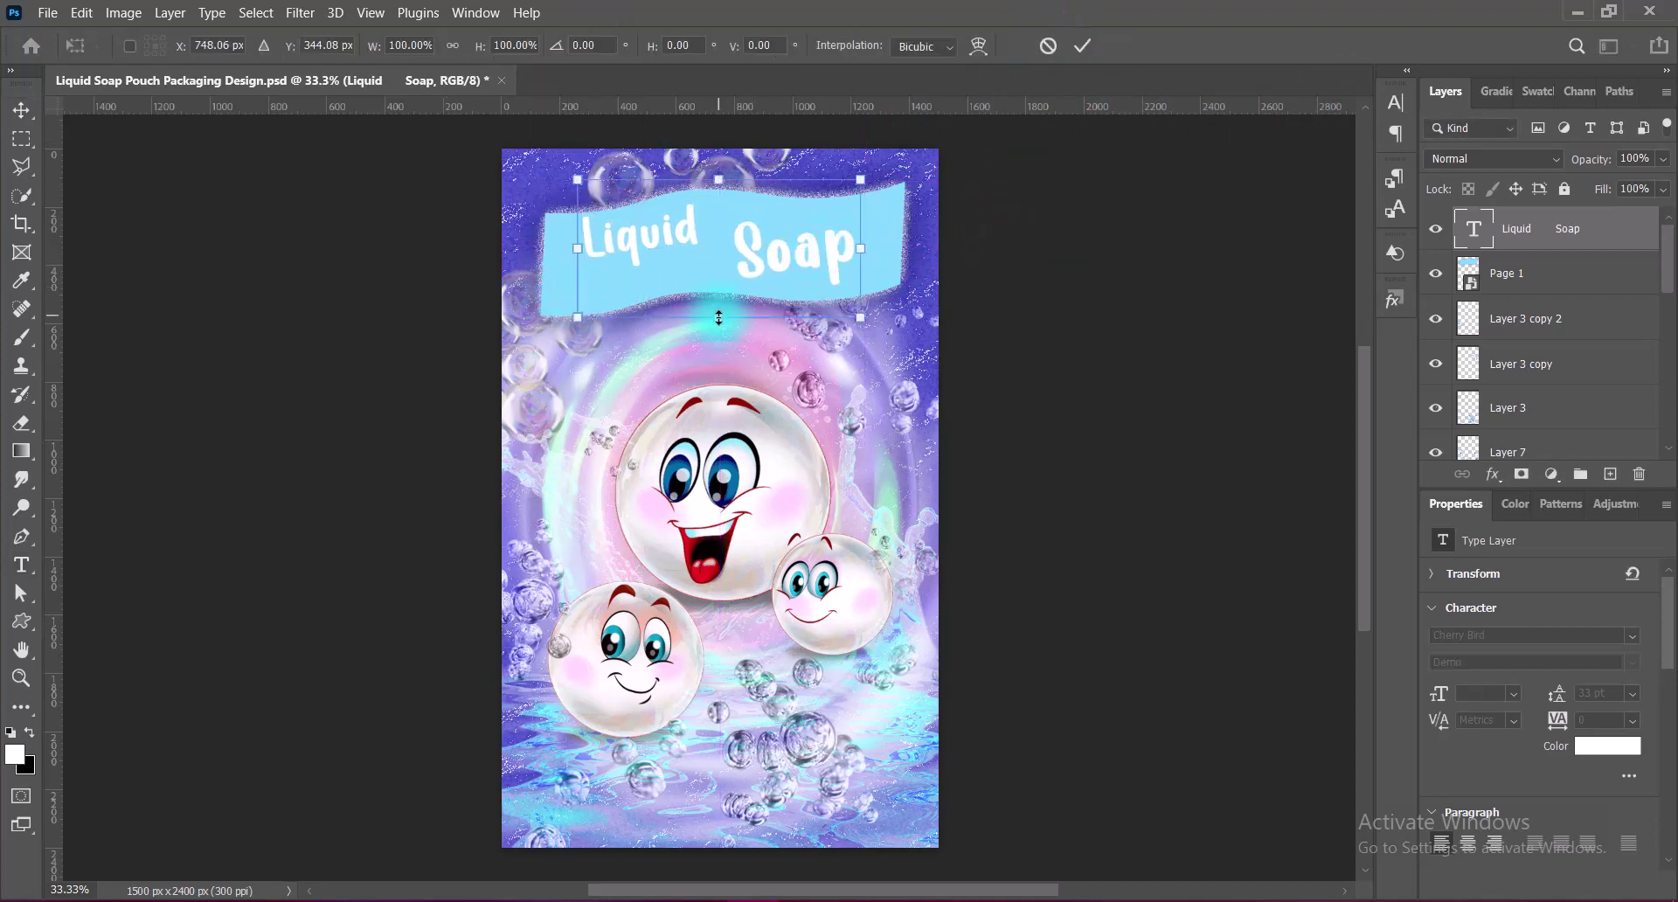
drag(718, 317, 719, 343)
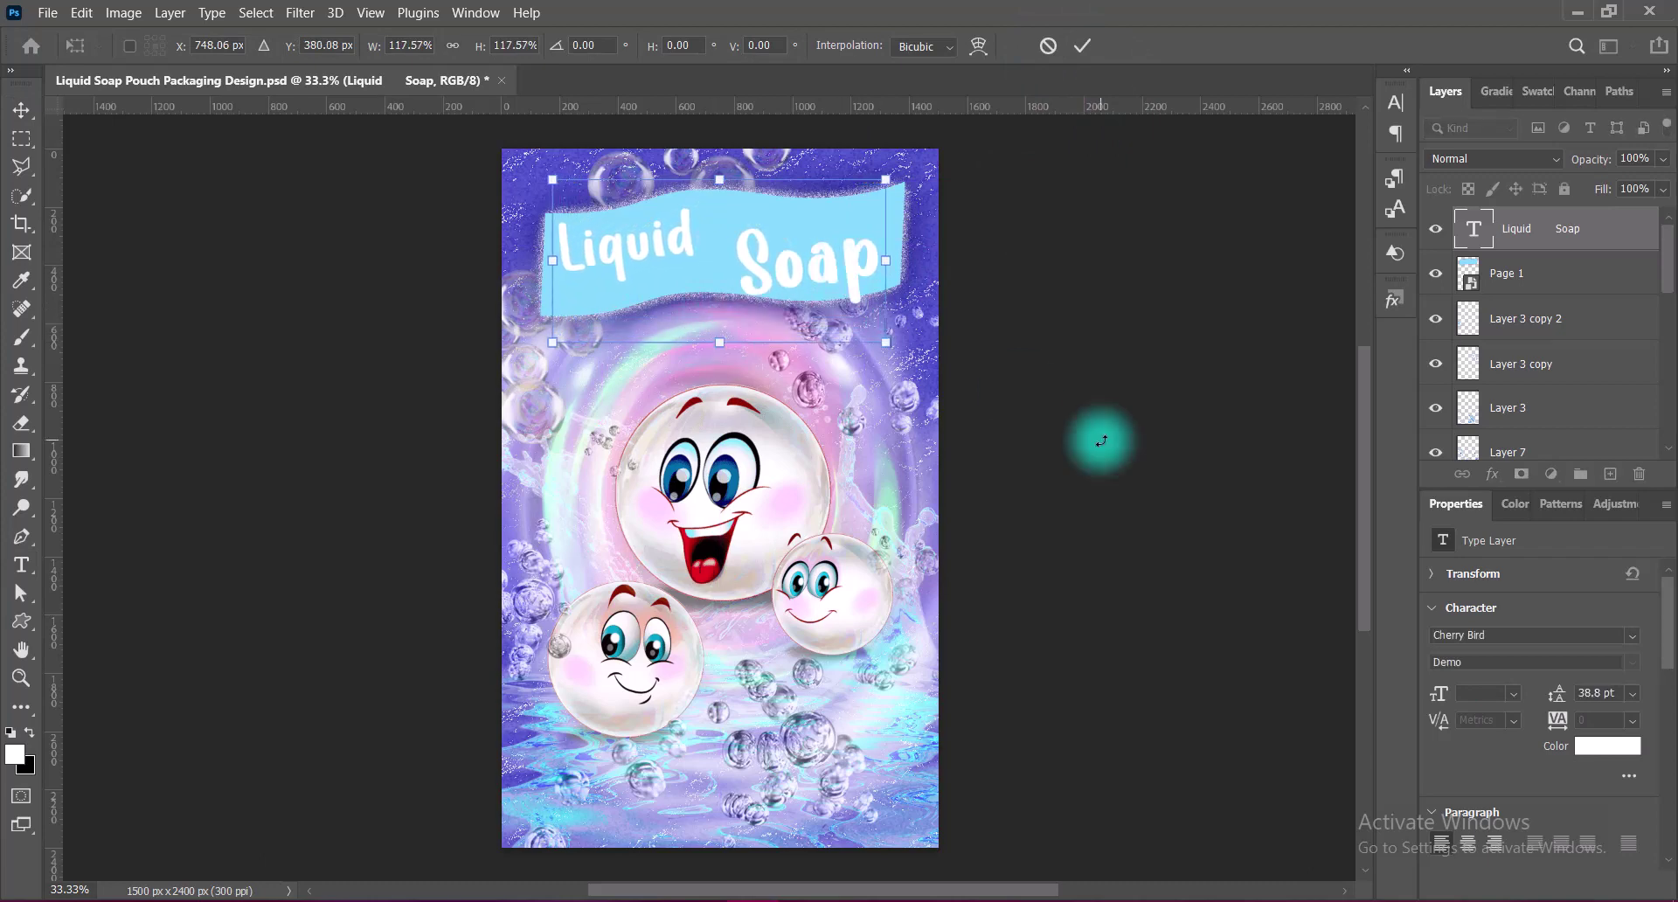
key(shift+Up)
key(shift+Up)
key(shift+Up)
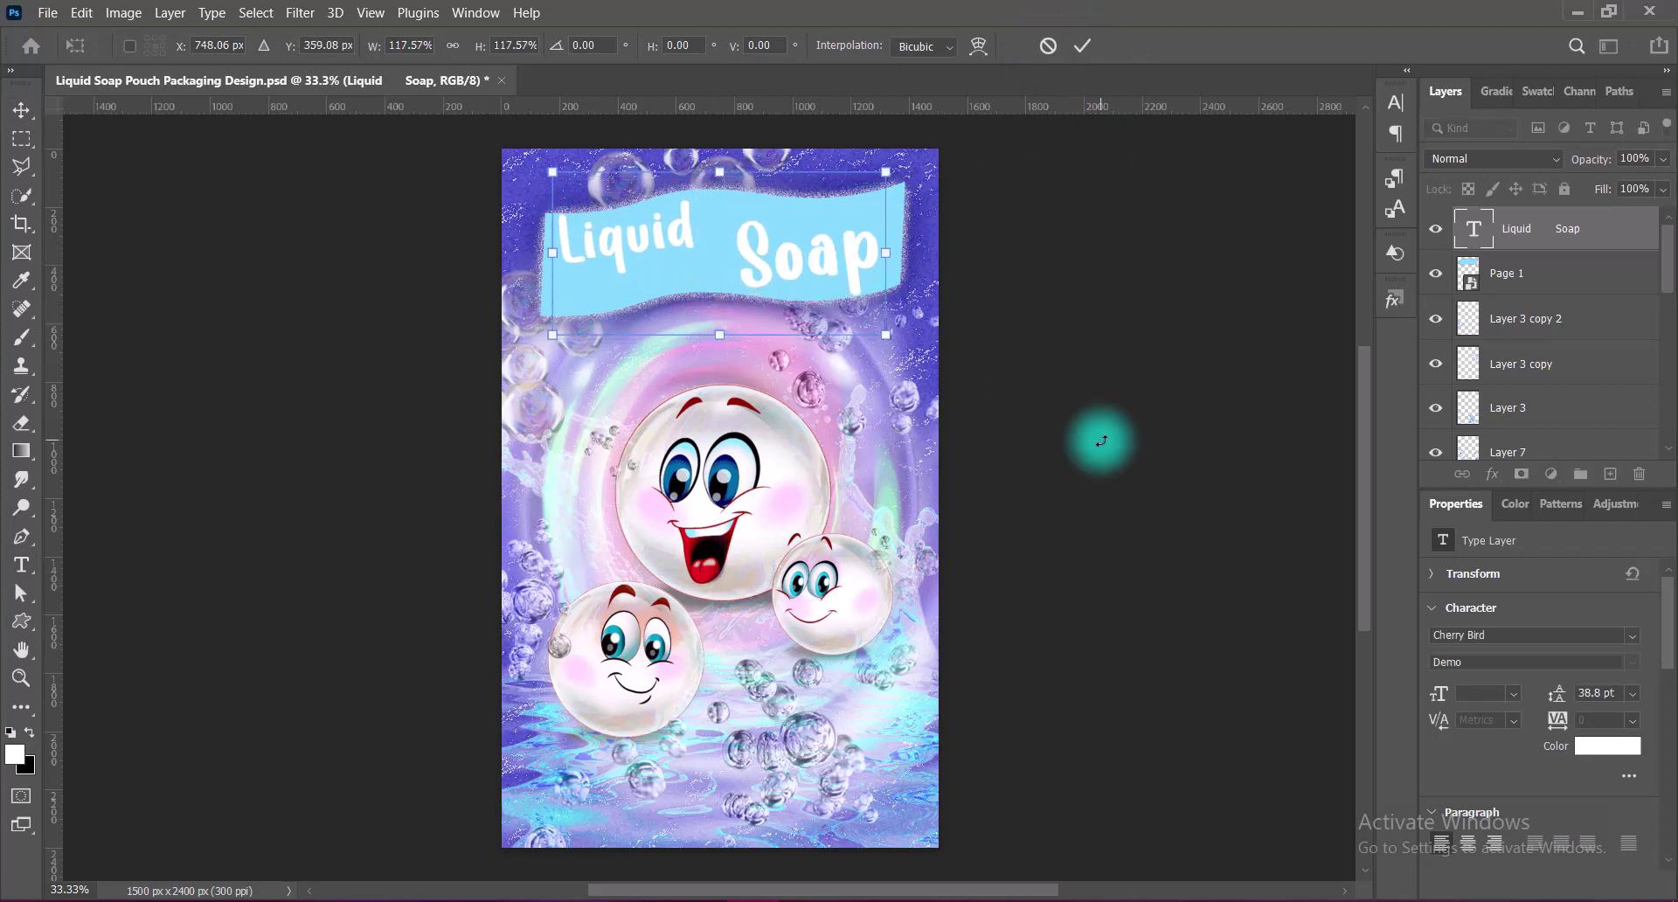
drag(765, 242, 765, 245)
drag(722, 166, 721, 170)
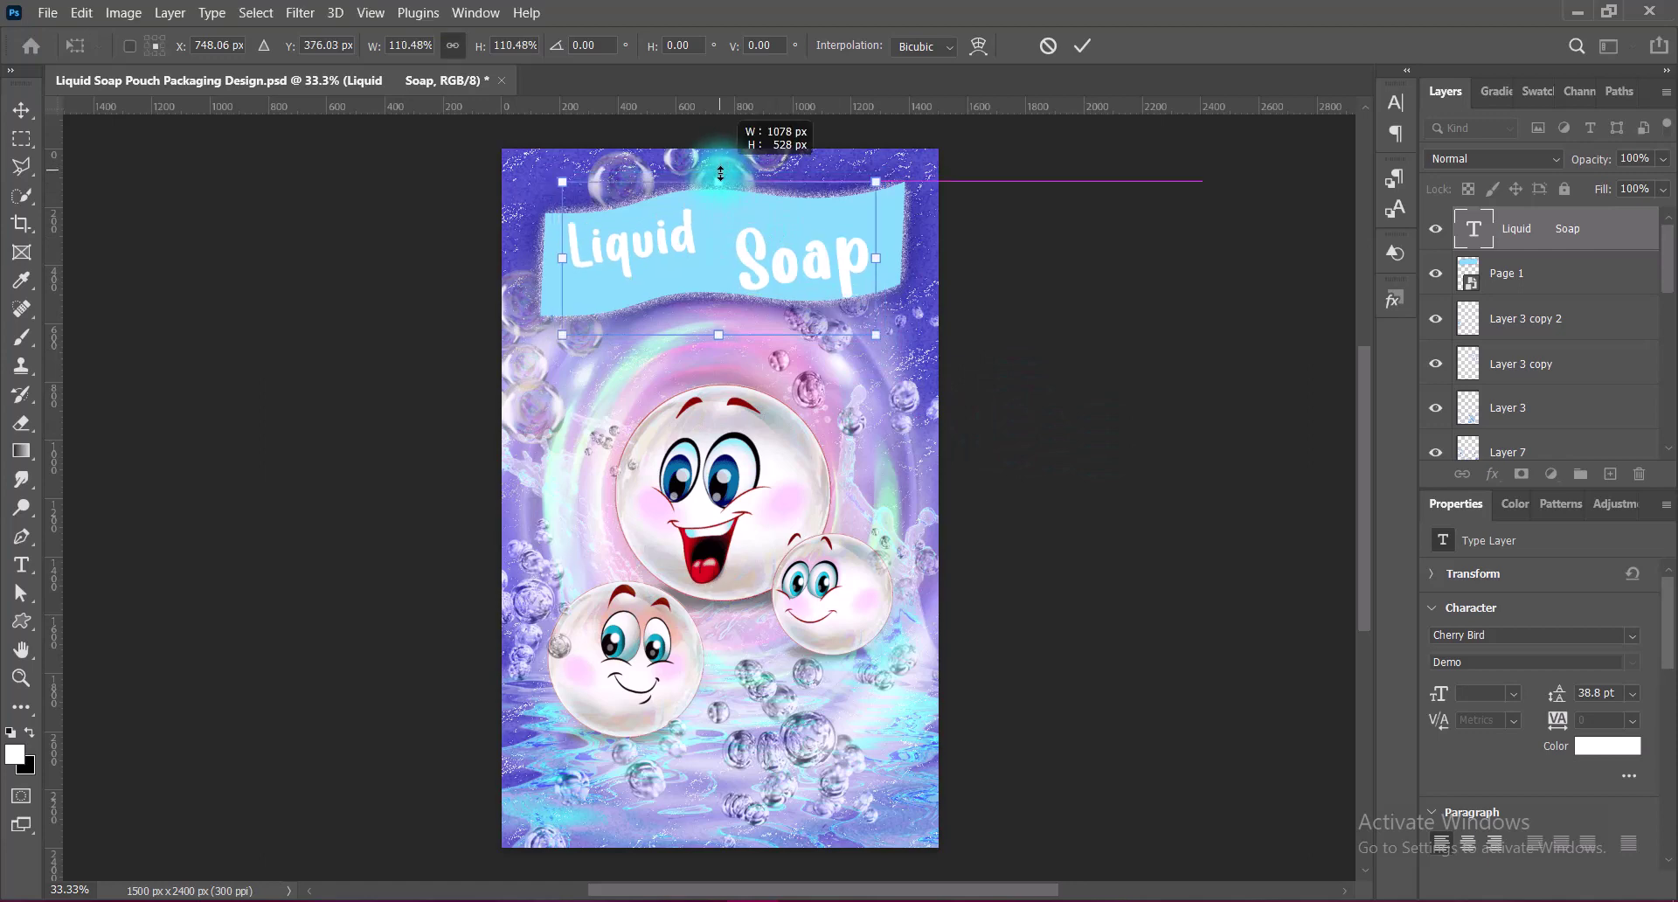
drag(822, 305, 821, 304)
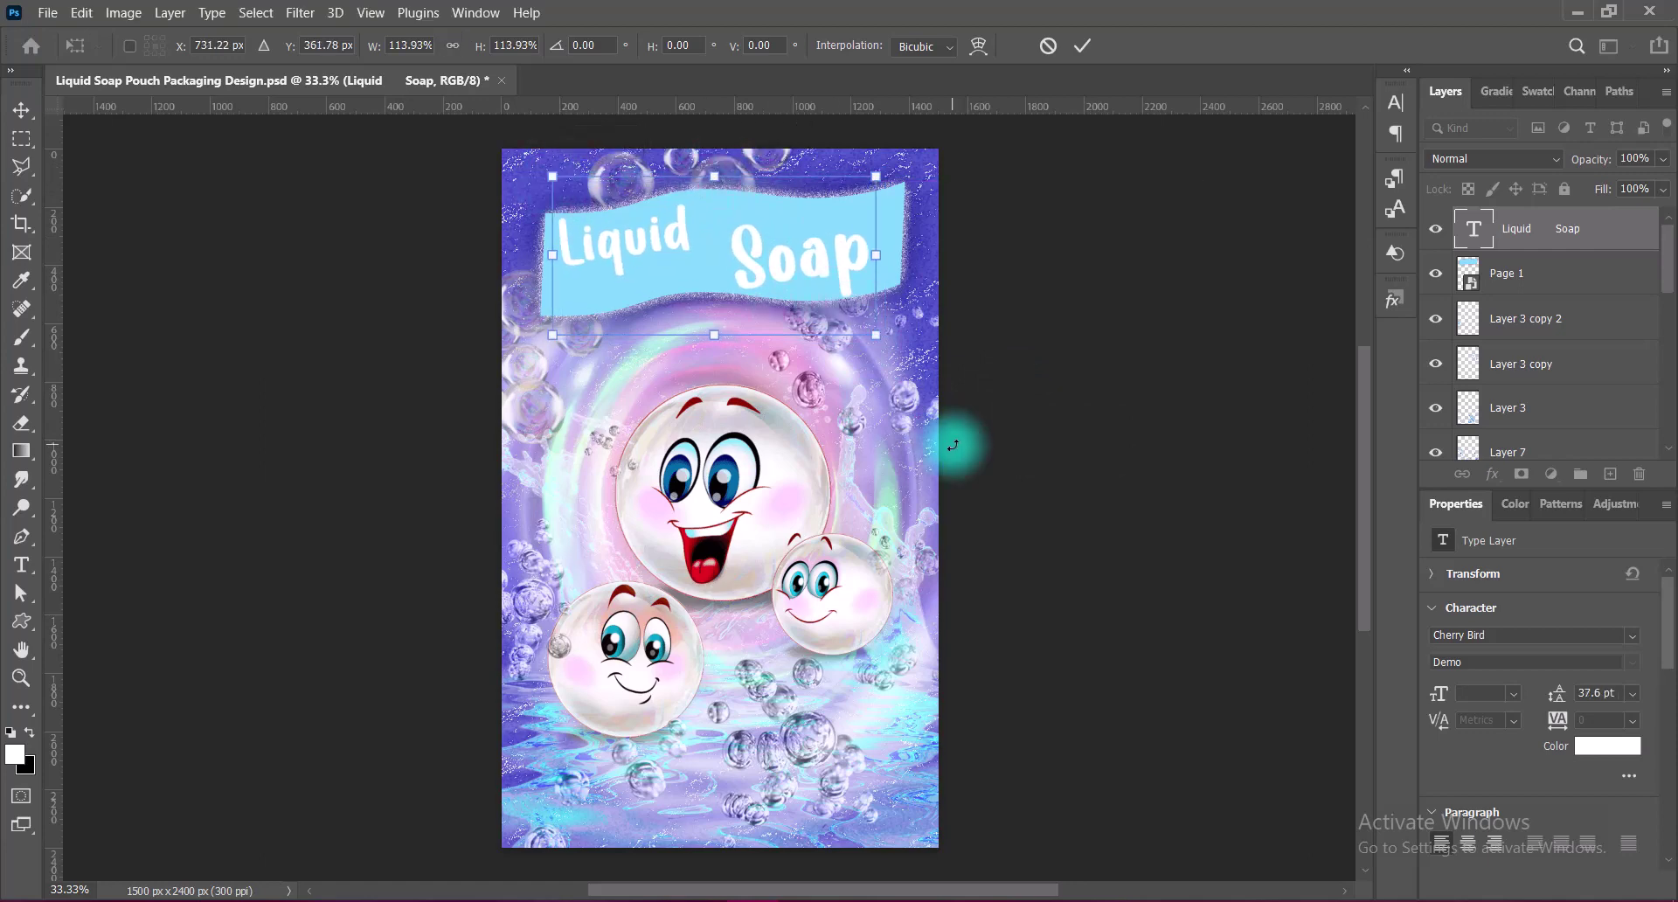
key(Right)
key(Right)
key(Right)
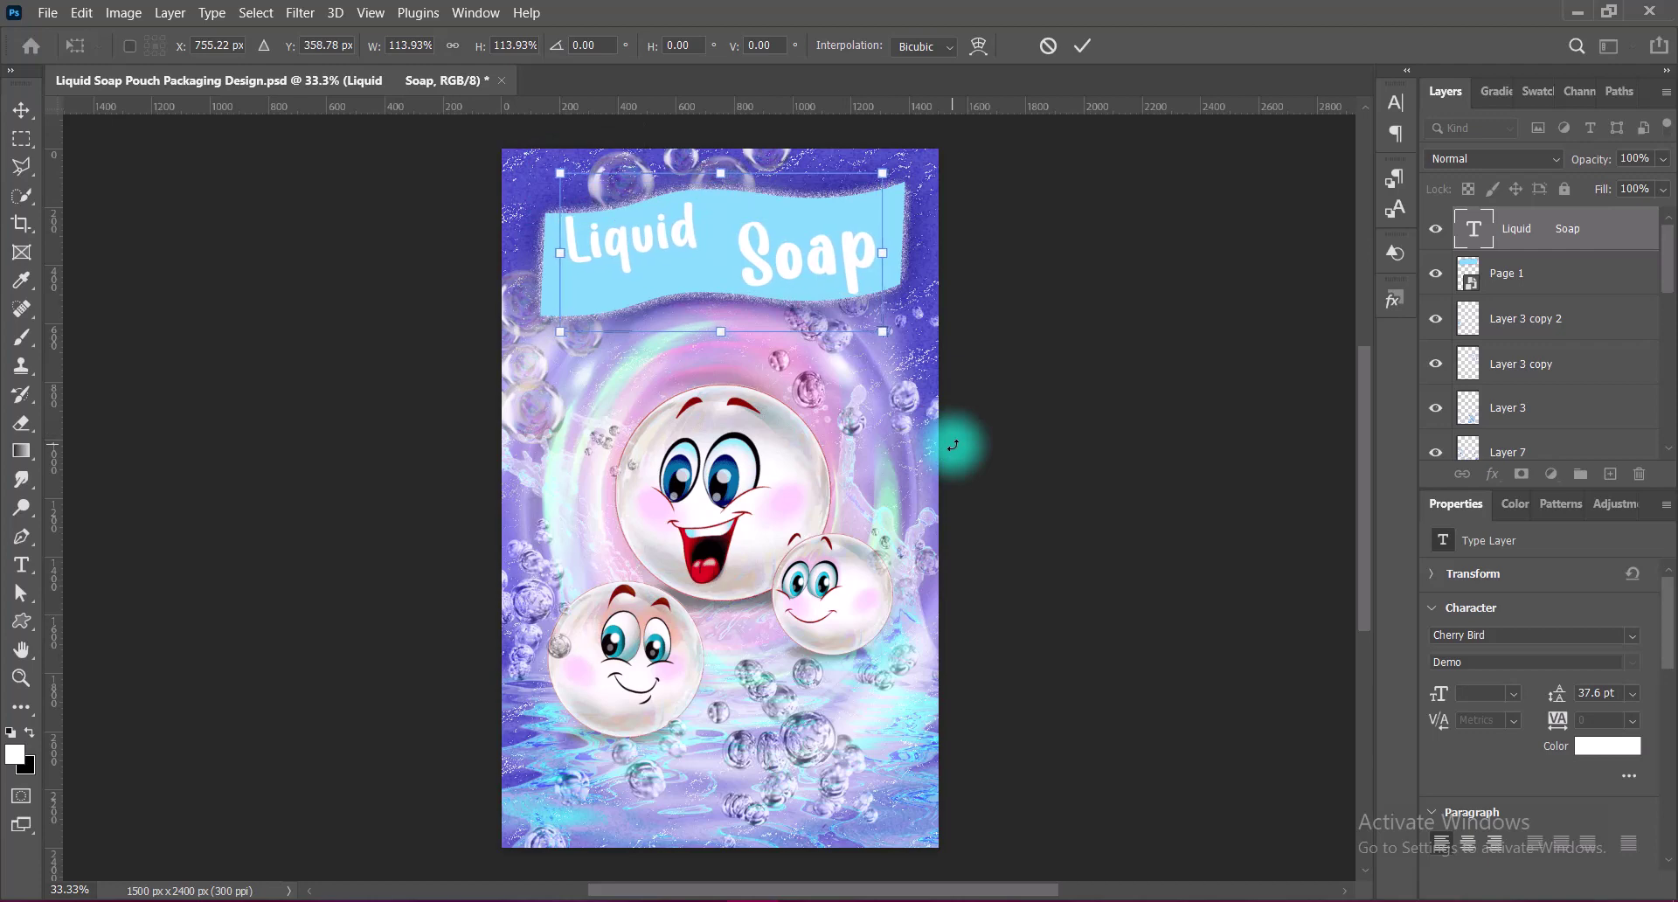
key(Return)
- Recolour all of the Liquid Soap title text to dark navy #00093c
right_click(1477, 229)
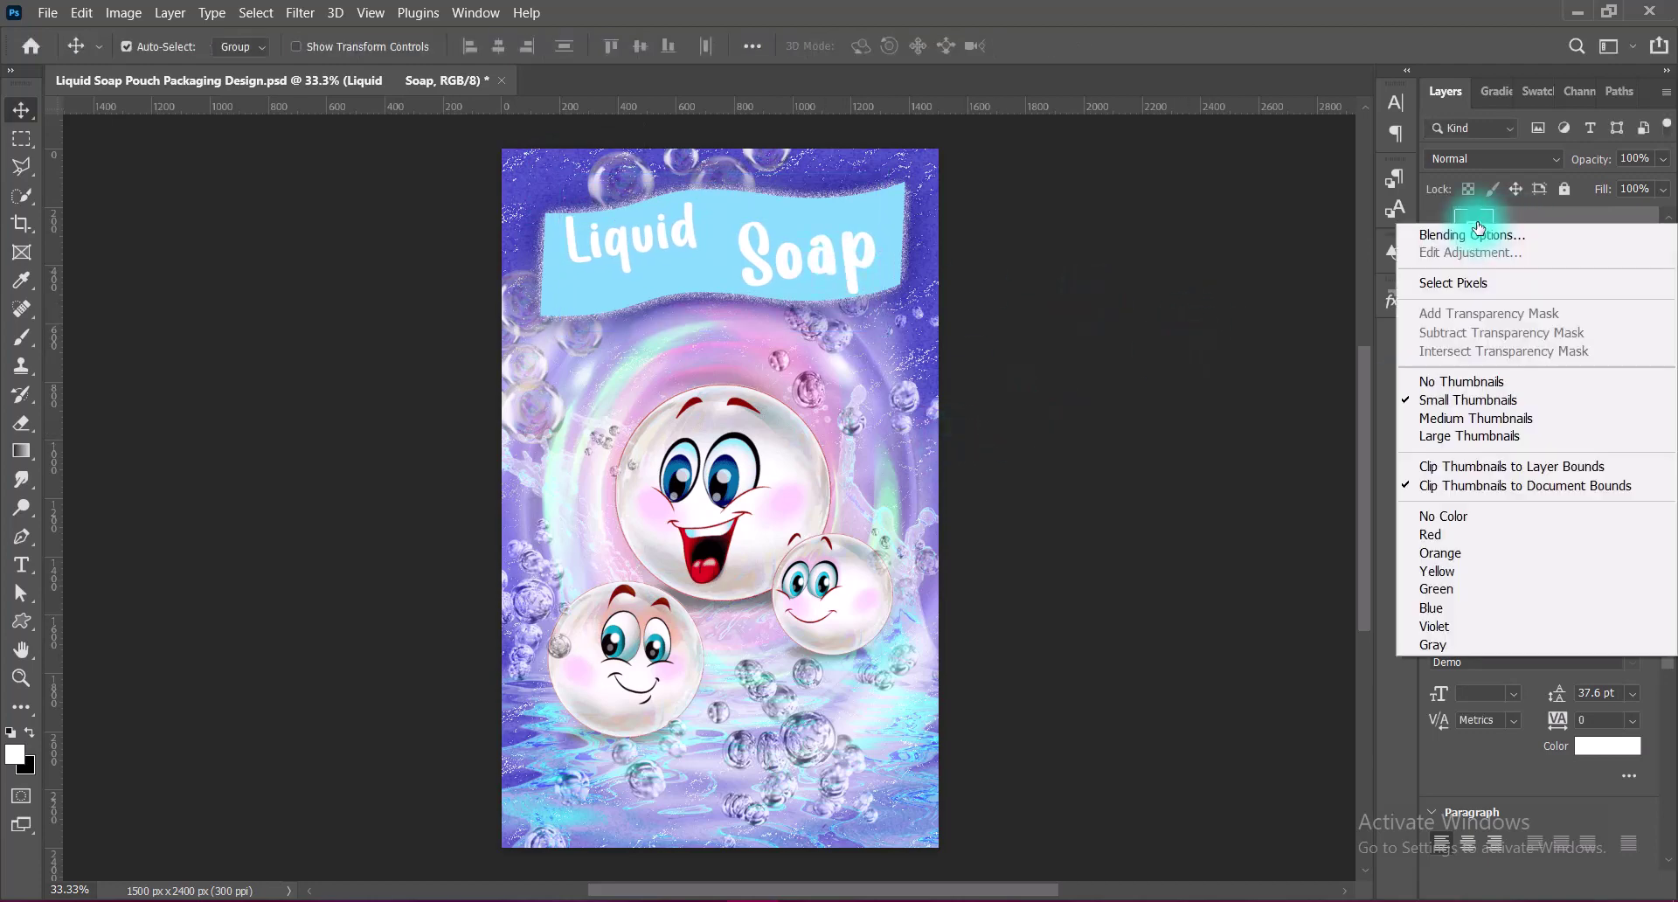
click(1477, 235)
click(1534, 175)
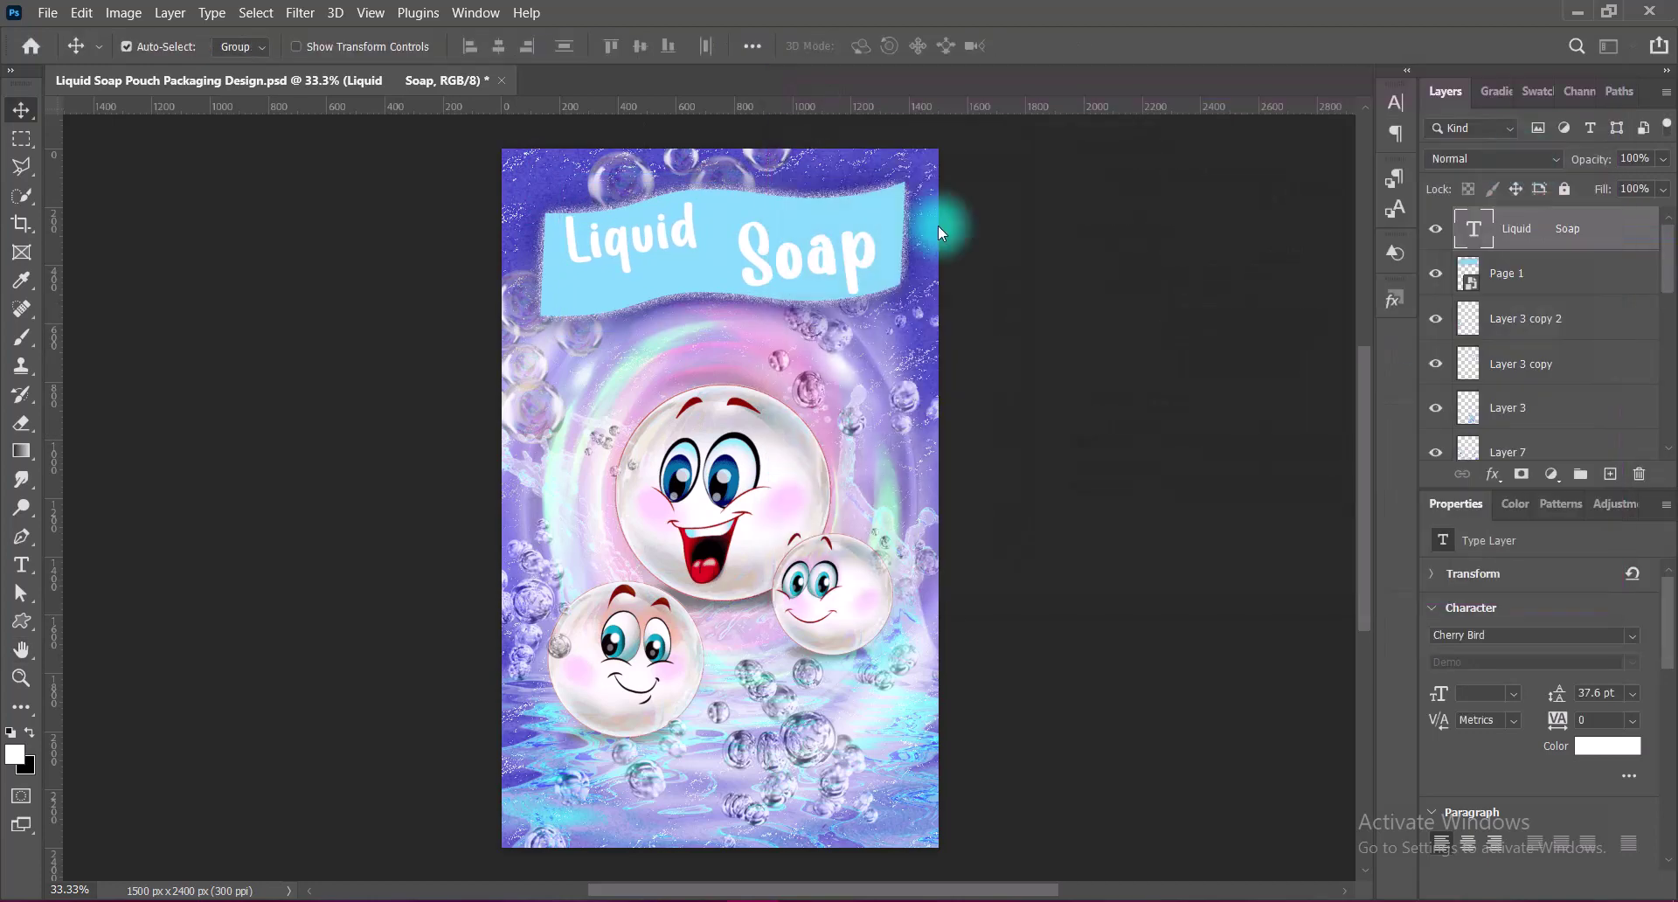
double_click(768, 254)
key(ctrl+a)
click(865, 45)
click(686, 451)
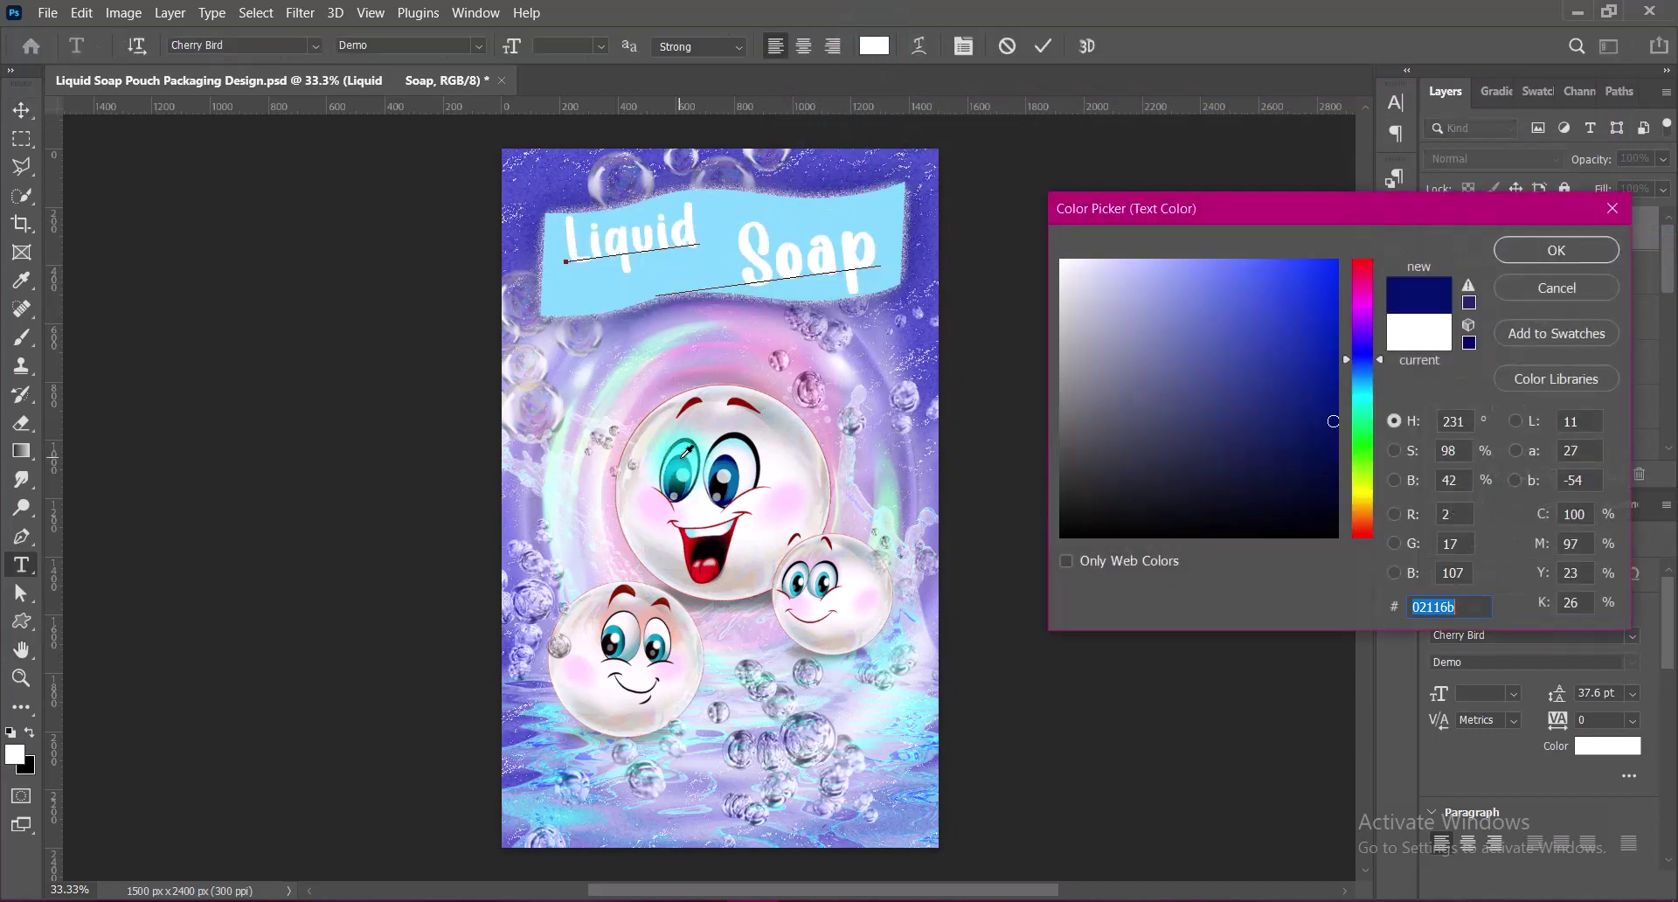
click(1341, 472)
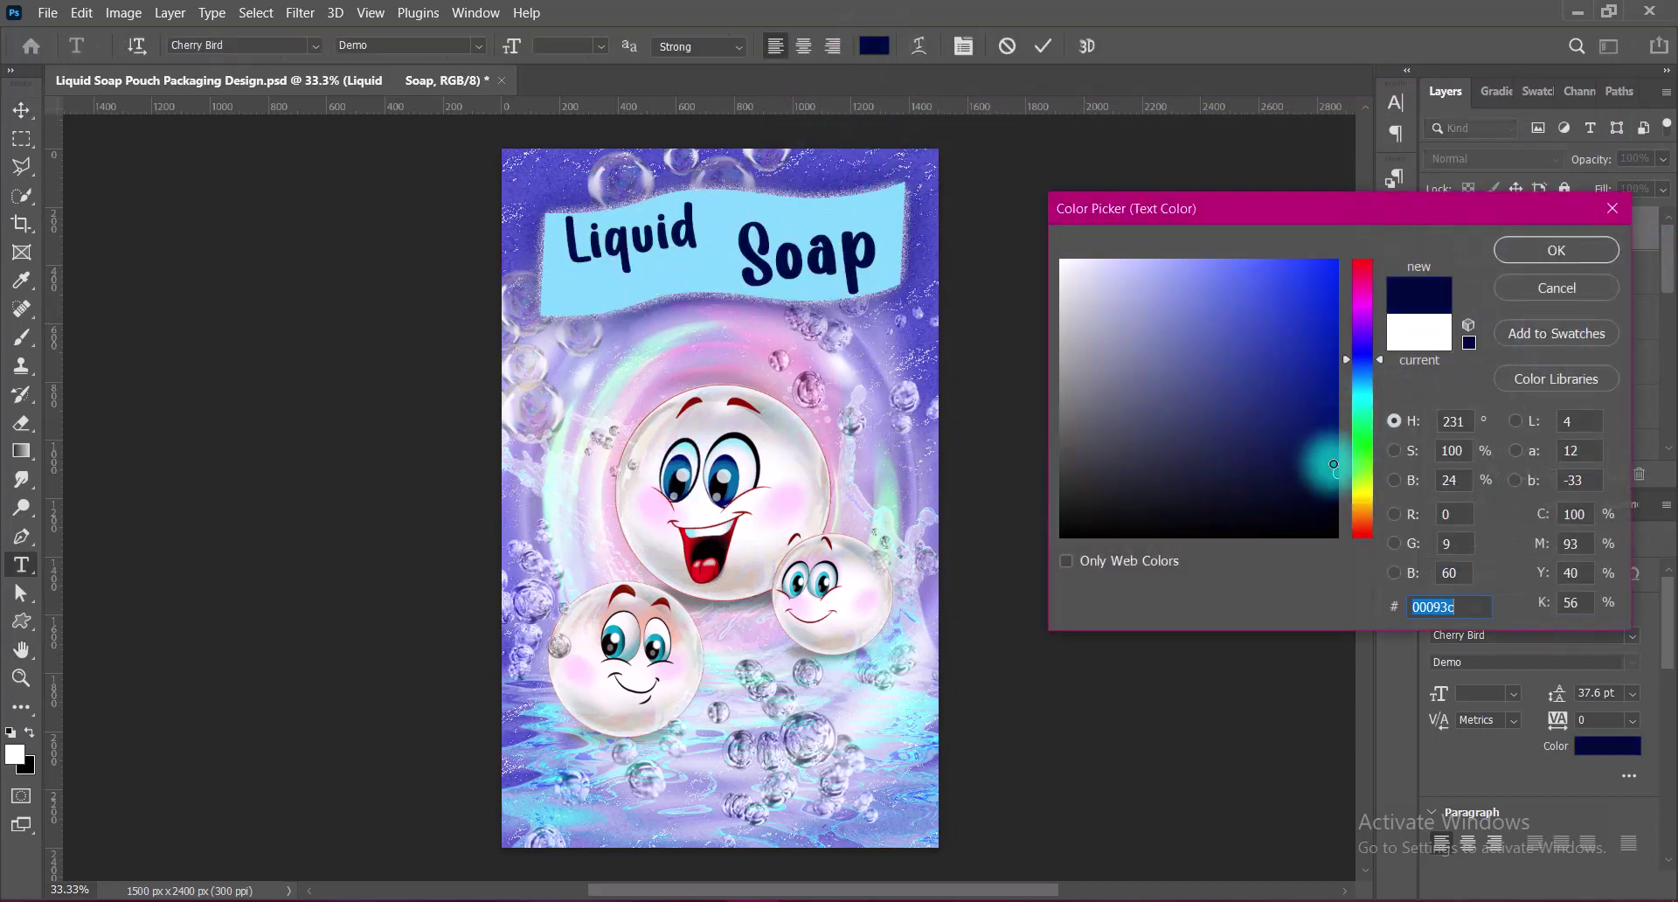
click(1557, 250)
click(1495, 232)
click(1252, 225)
- Give the Liquid Soap title a 12 px white stroke in Blending Options
right_click(1462, 218)
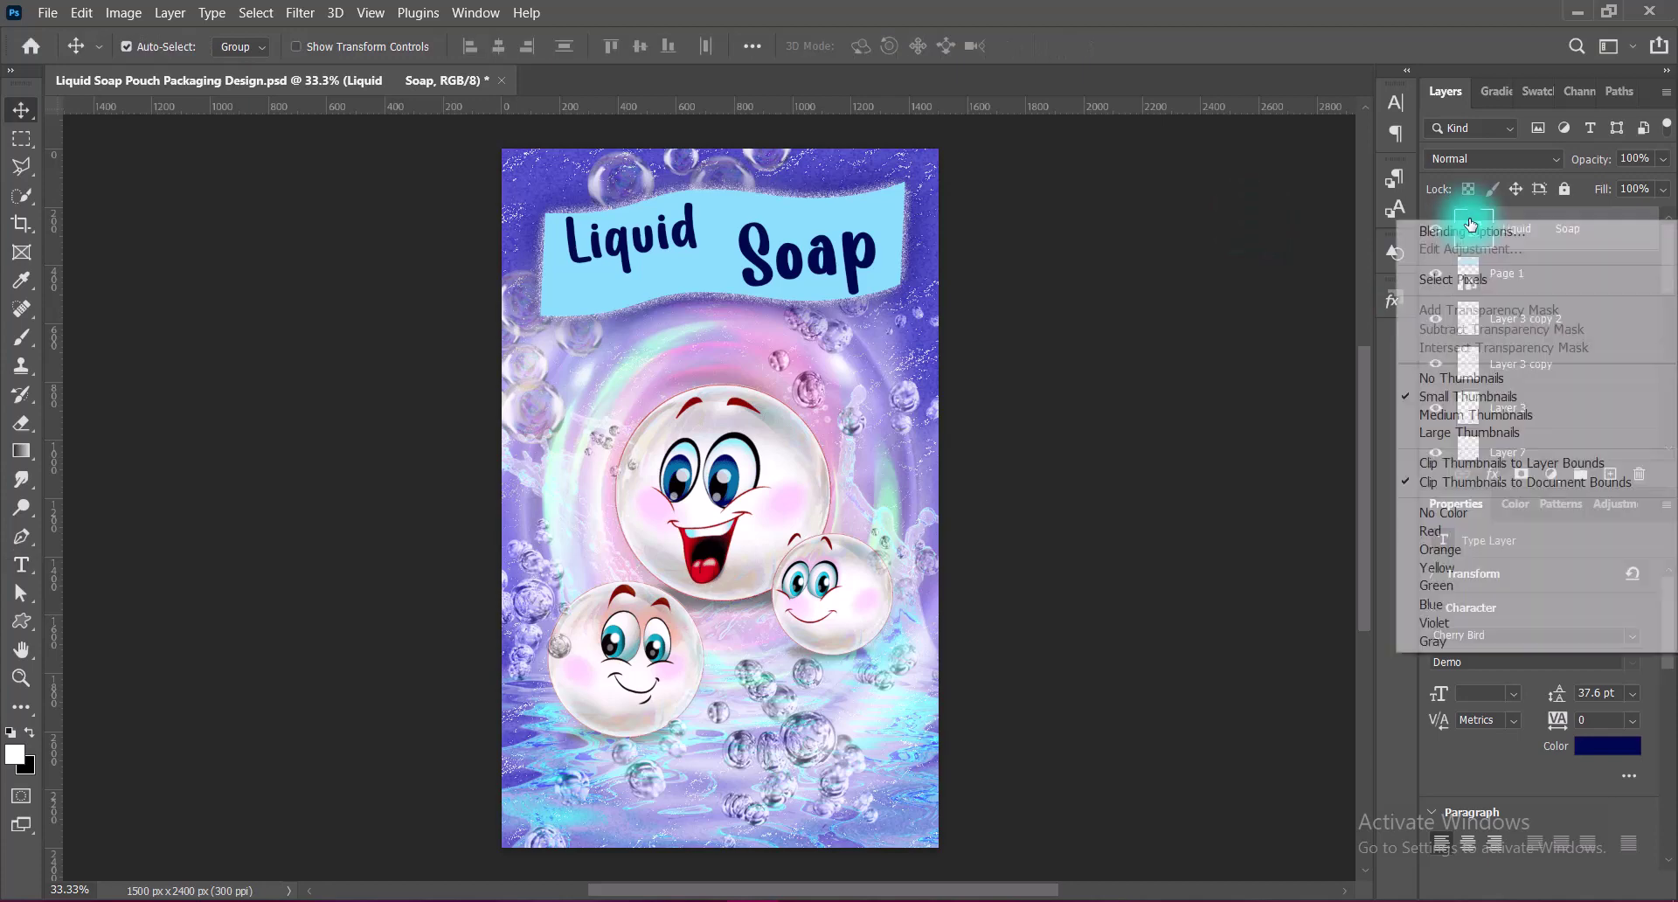
click(1442, 229)
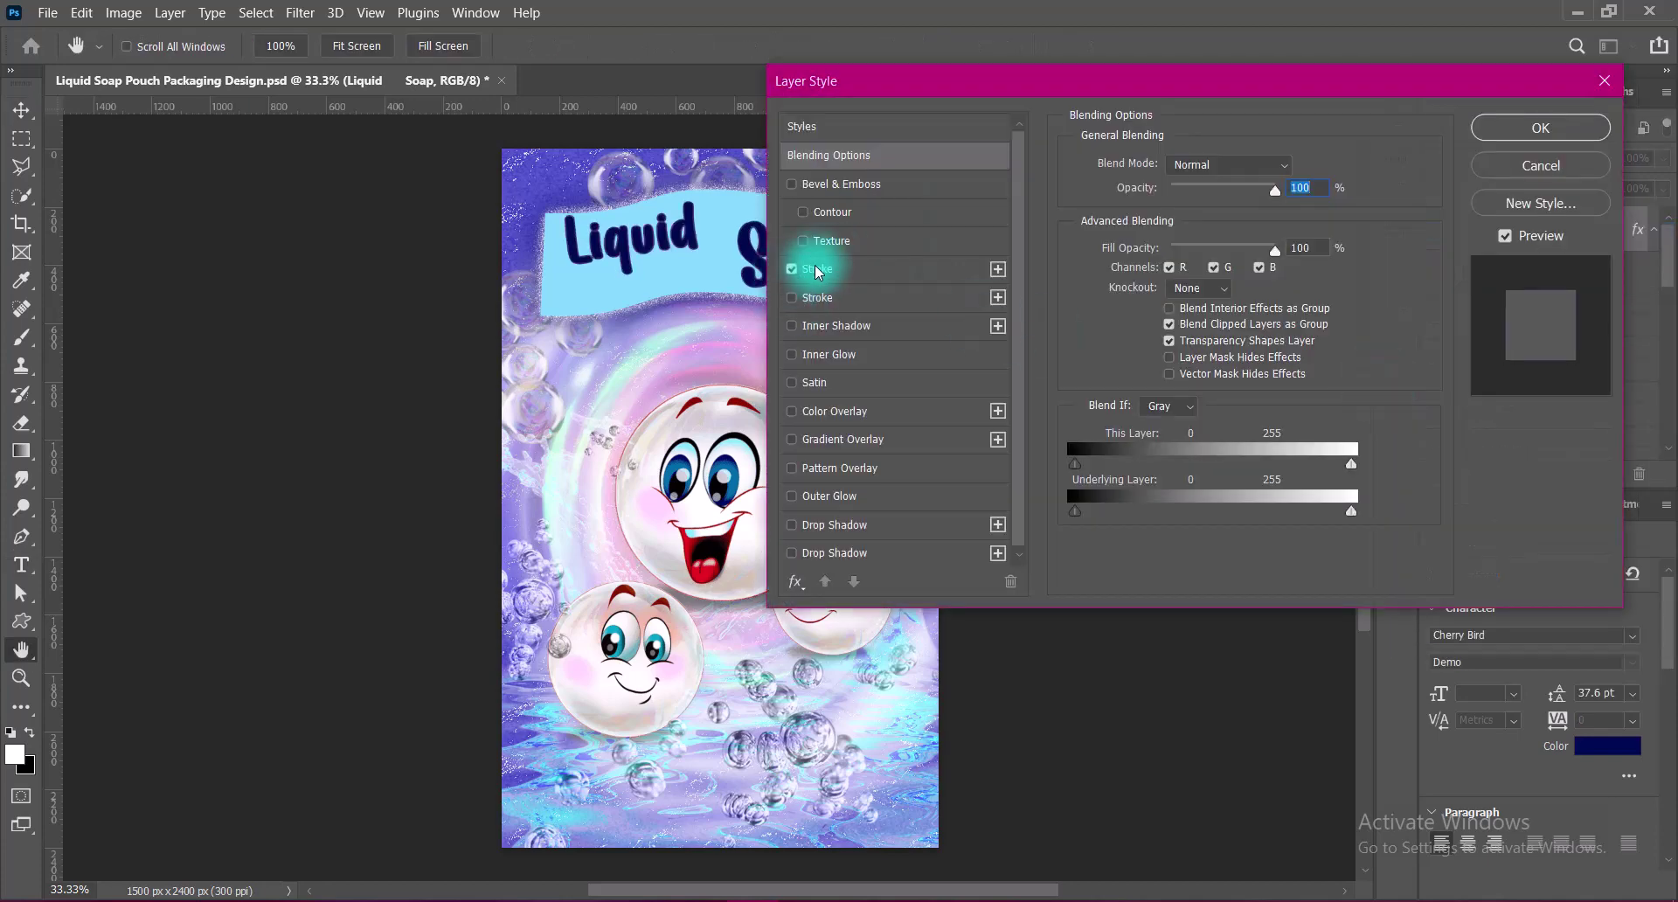
click(809, 268)
click(1116, 323)
click(1505, 256)
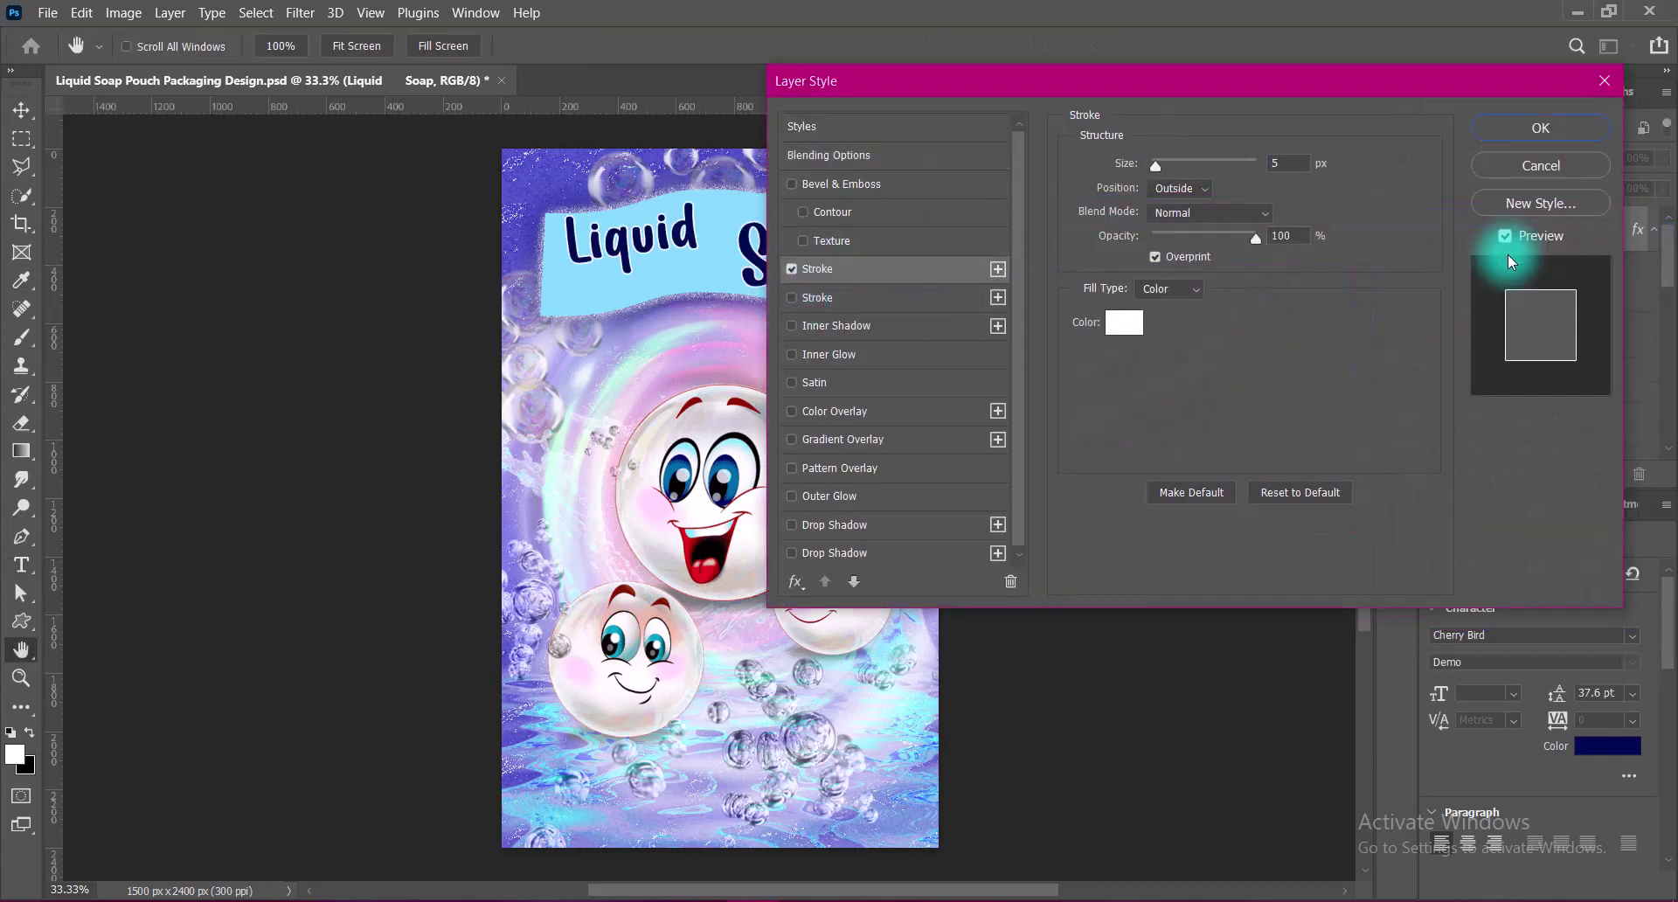
click(1269, 161)
text(9)
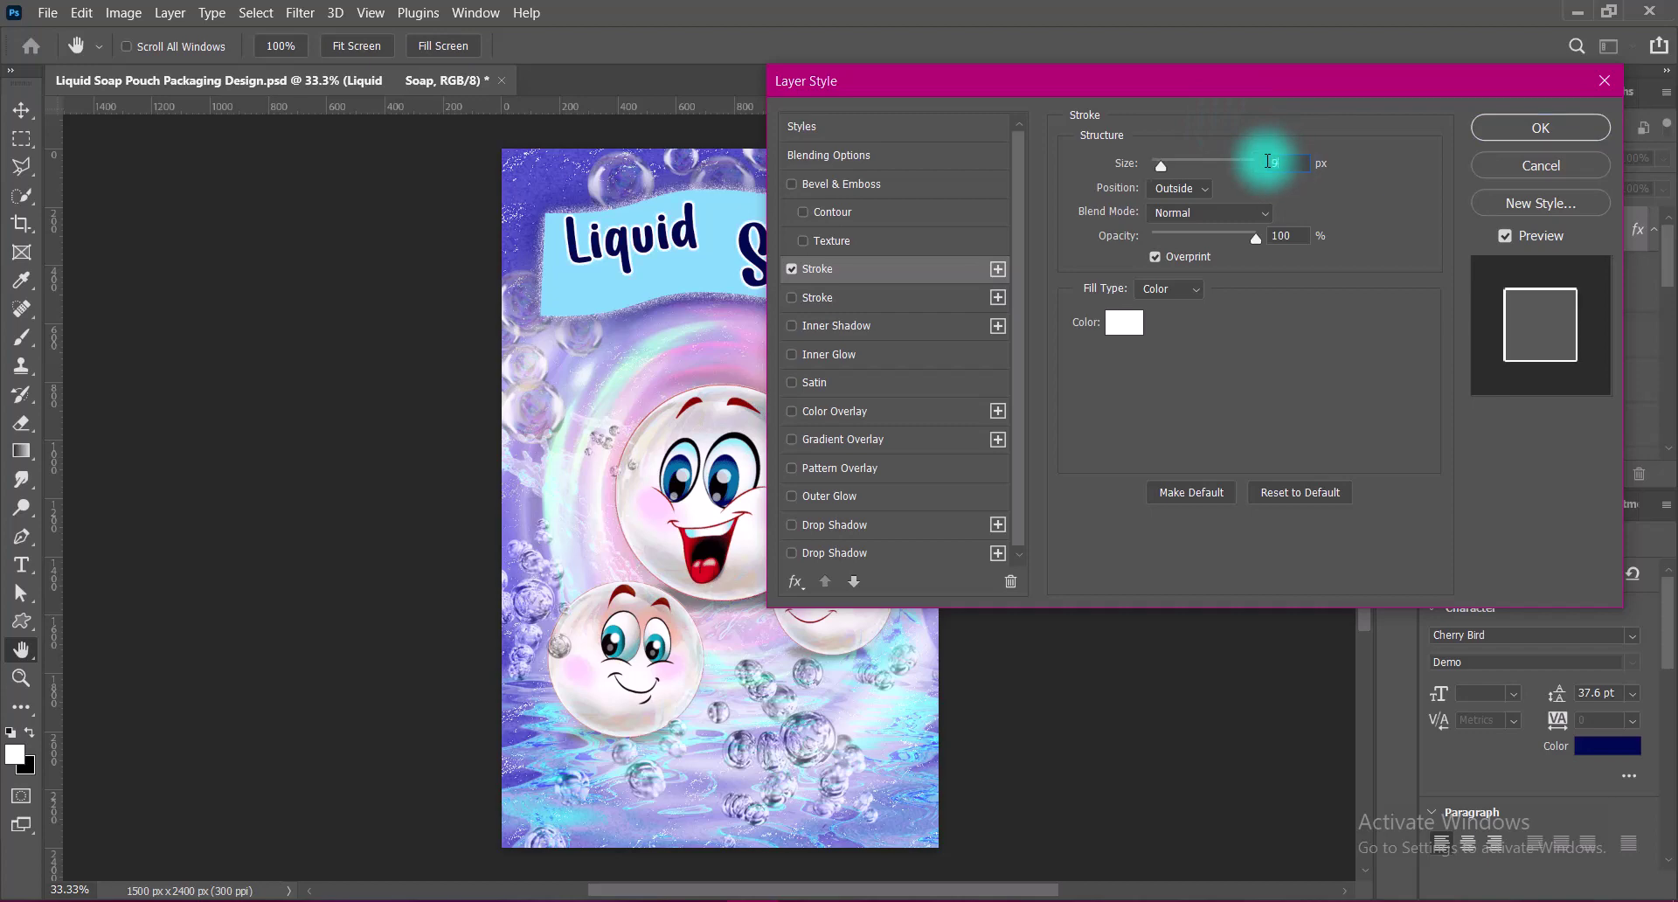
double_click(1265, 164)
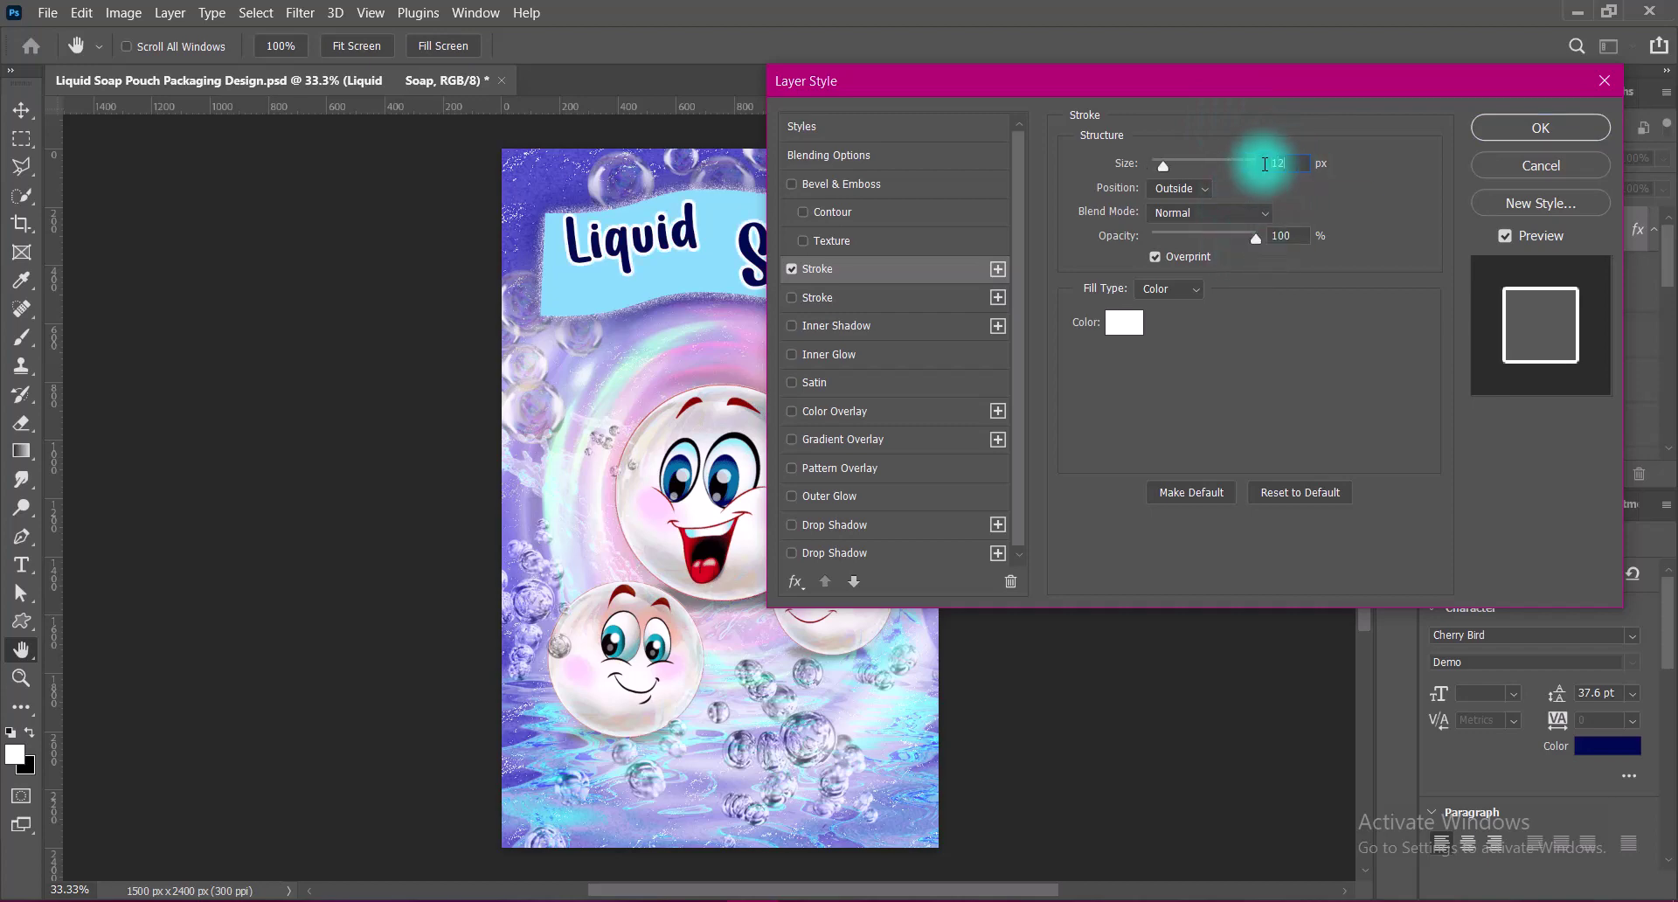
drag(1180, 80, 1165, 86)
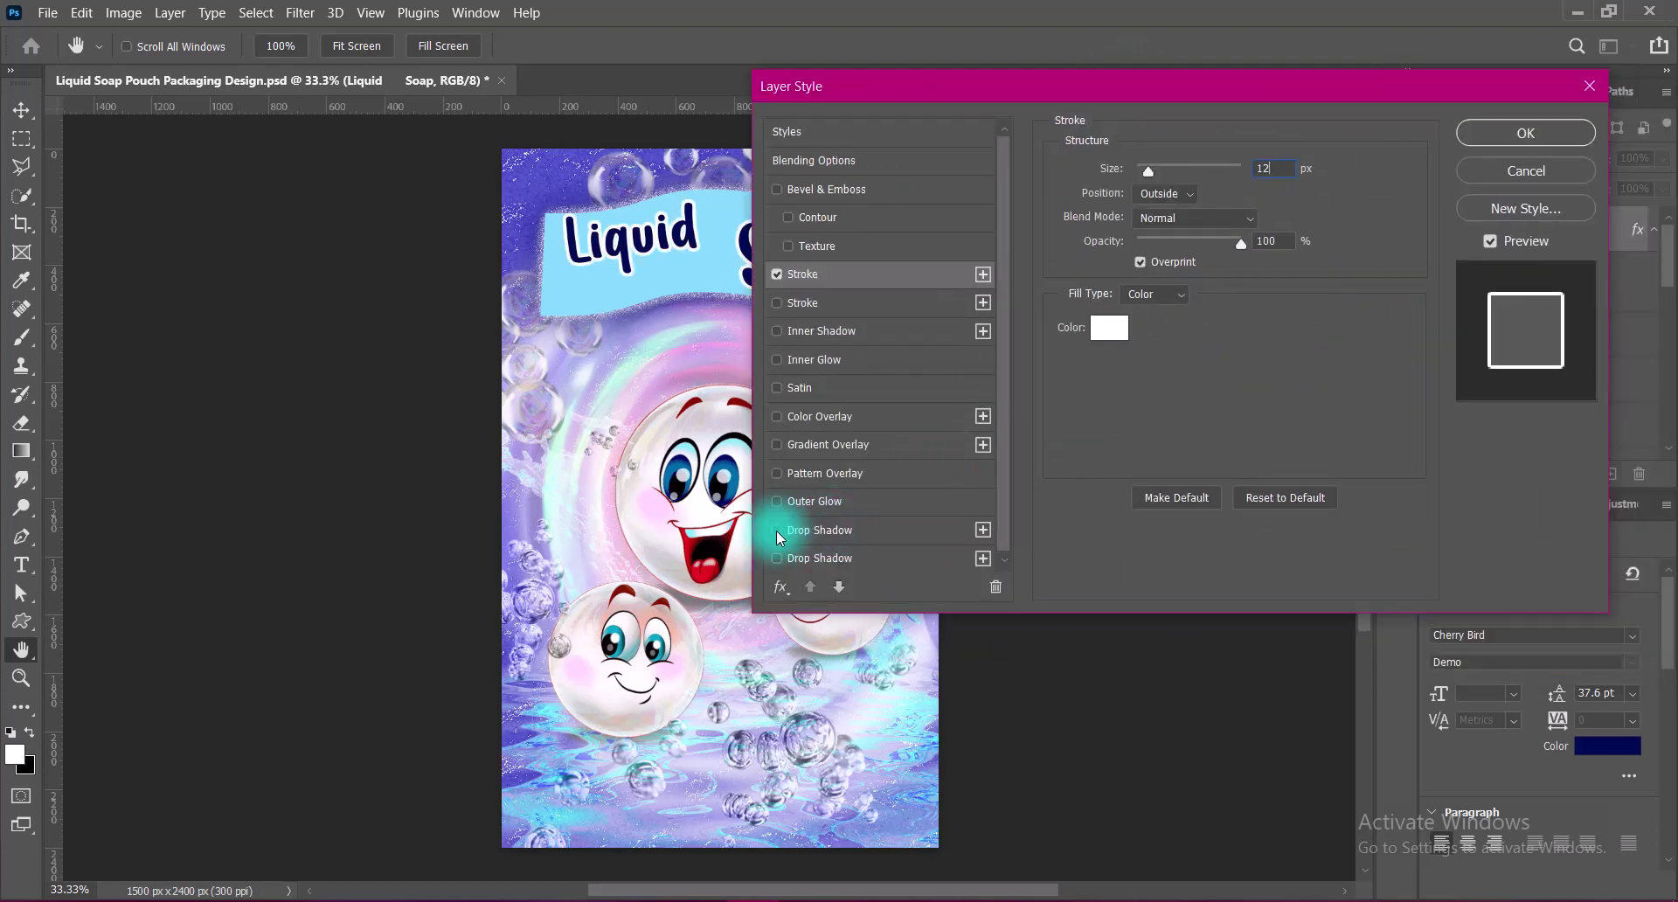
- Add a dark navy drop shadow, distance 9 px and size 60 px, and apply the styles
click(777, 530)
click(863, 530)
click(1280, 172)
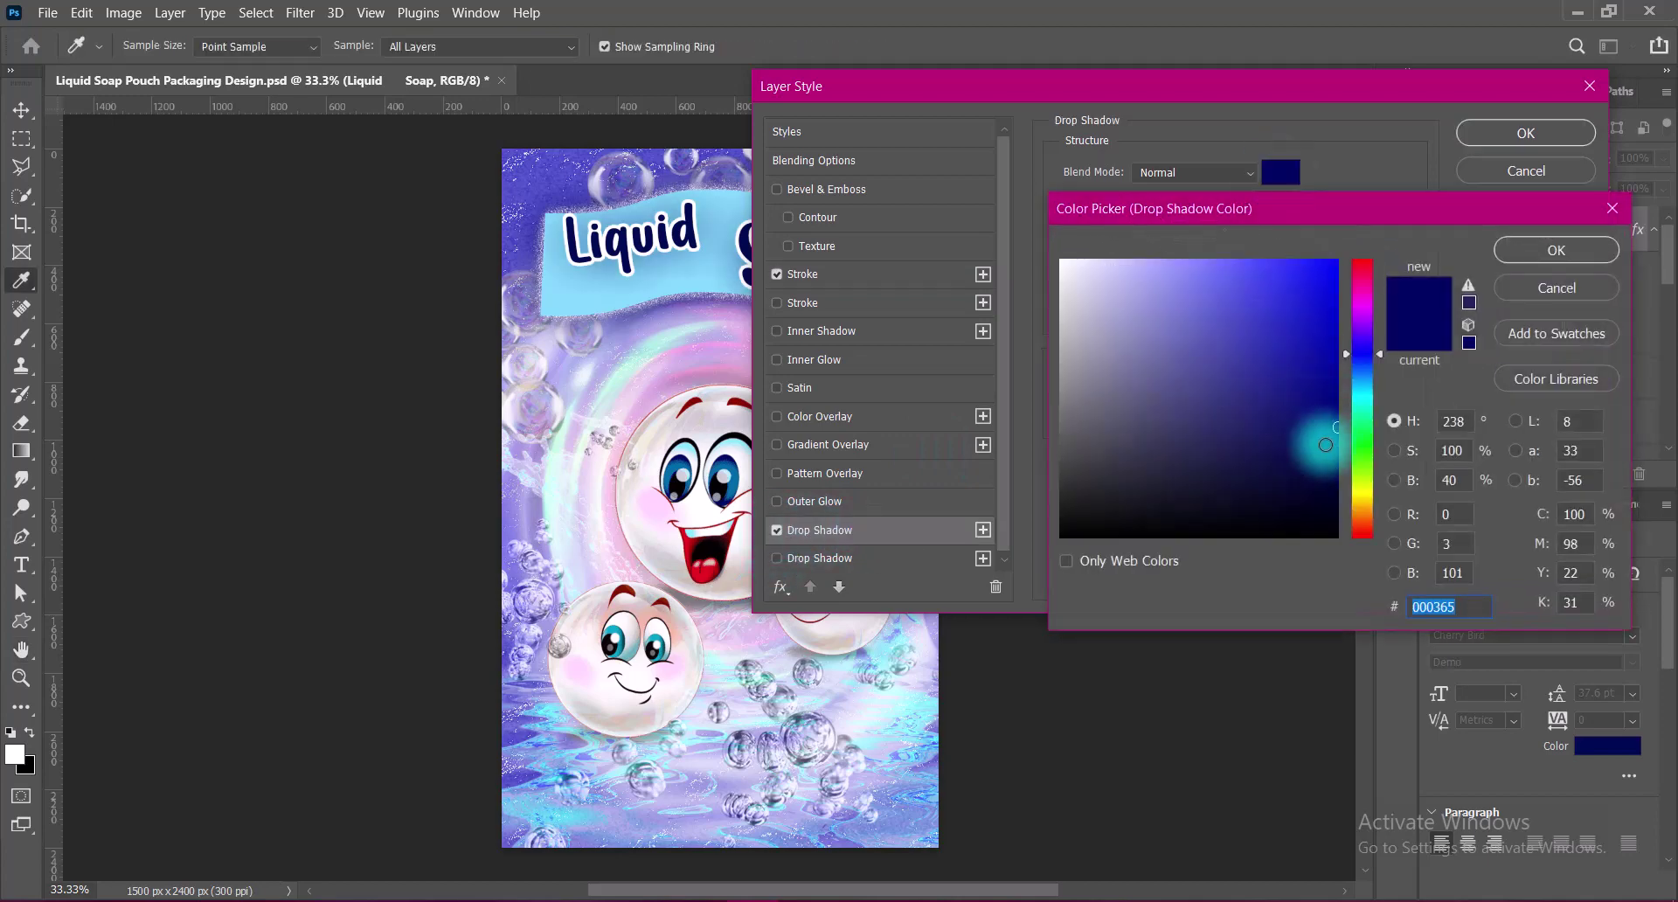
click(1536, 259)
drag(1204, 318, 1167, 318)
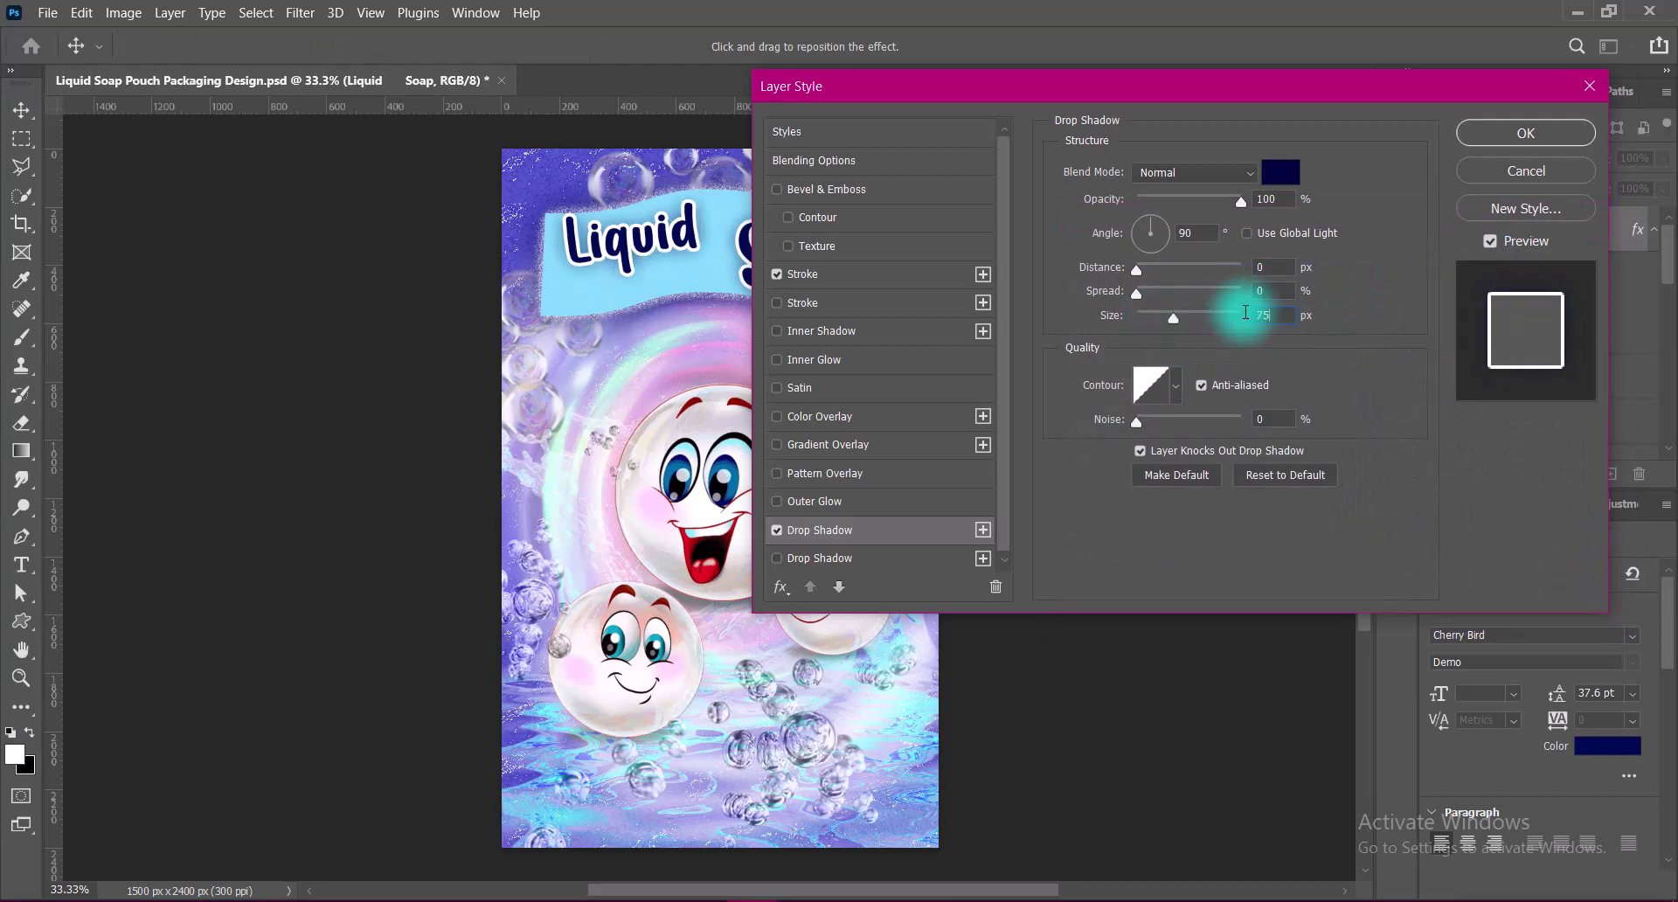
click(1224, 265)
text(9)
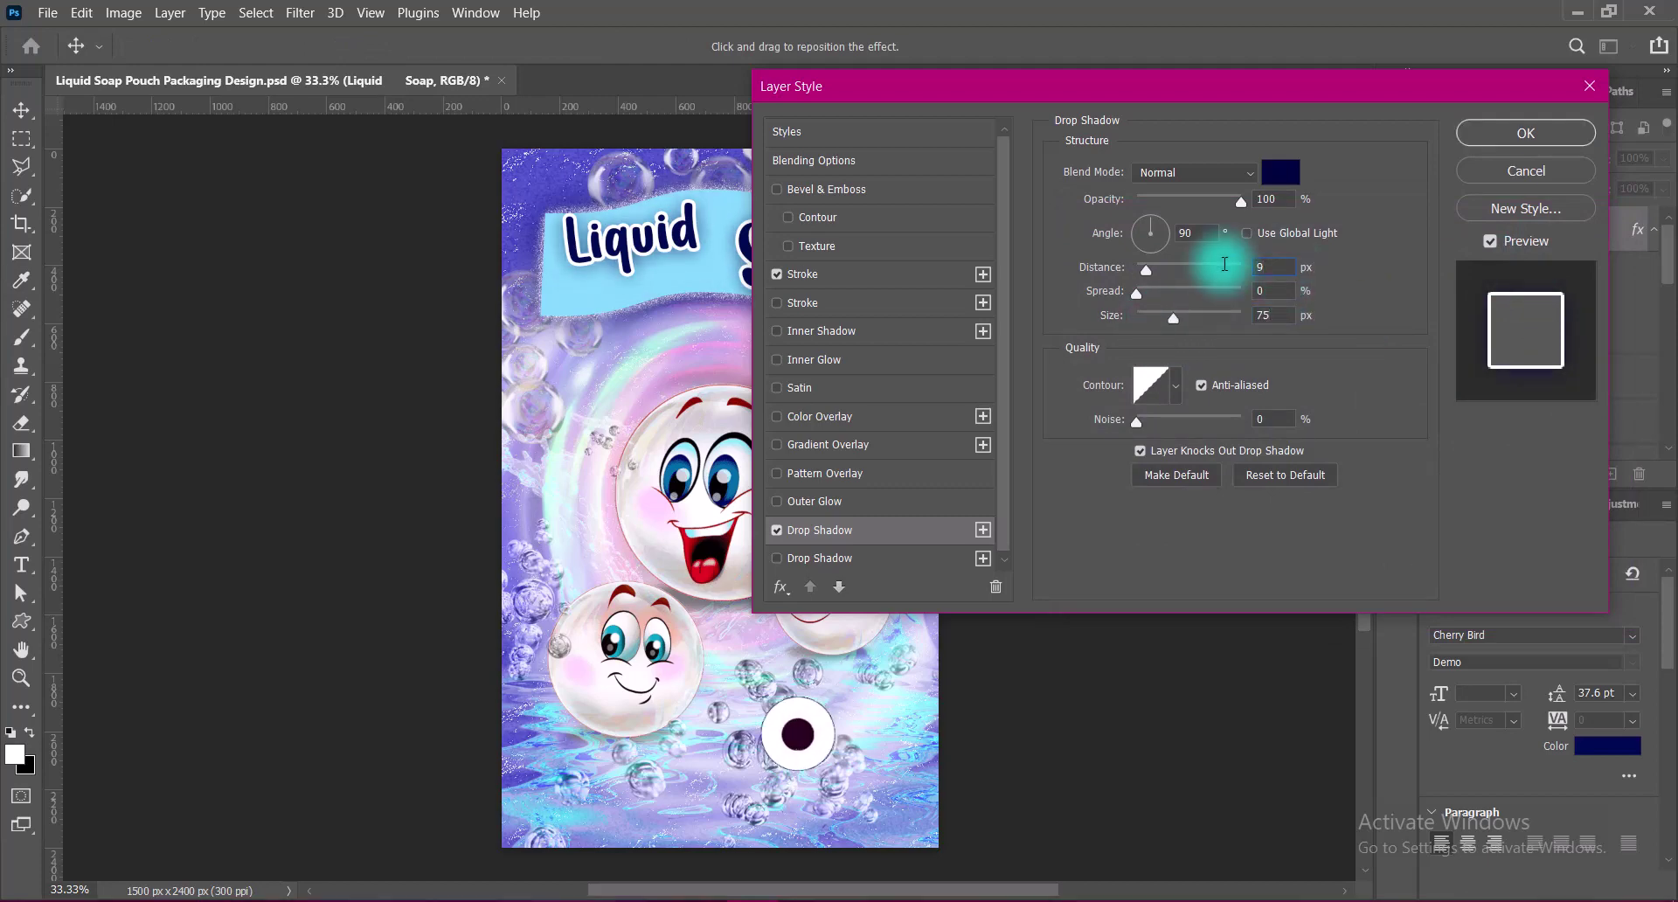
mouse_move(1236, 83)
mouse_down()
mouse_move(1618, 164)
mouse_move(1263, 117)
mouse_up()
double_click(1300, 349)
text(60)
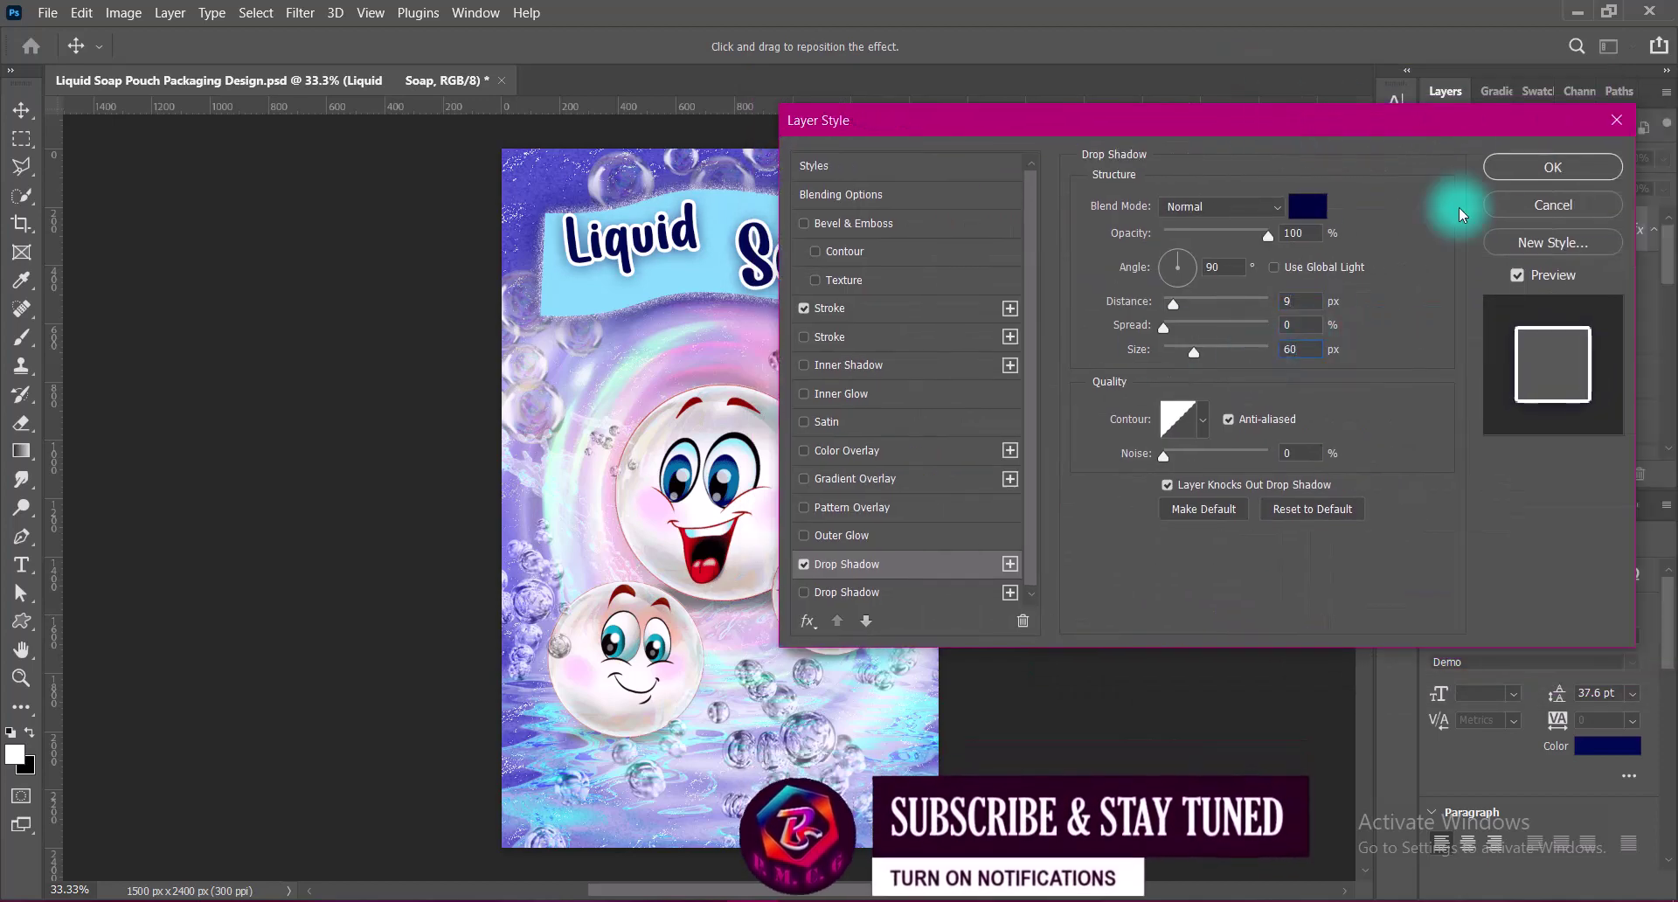
click(1536, 171)
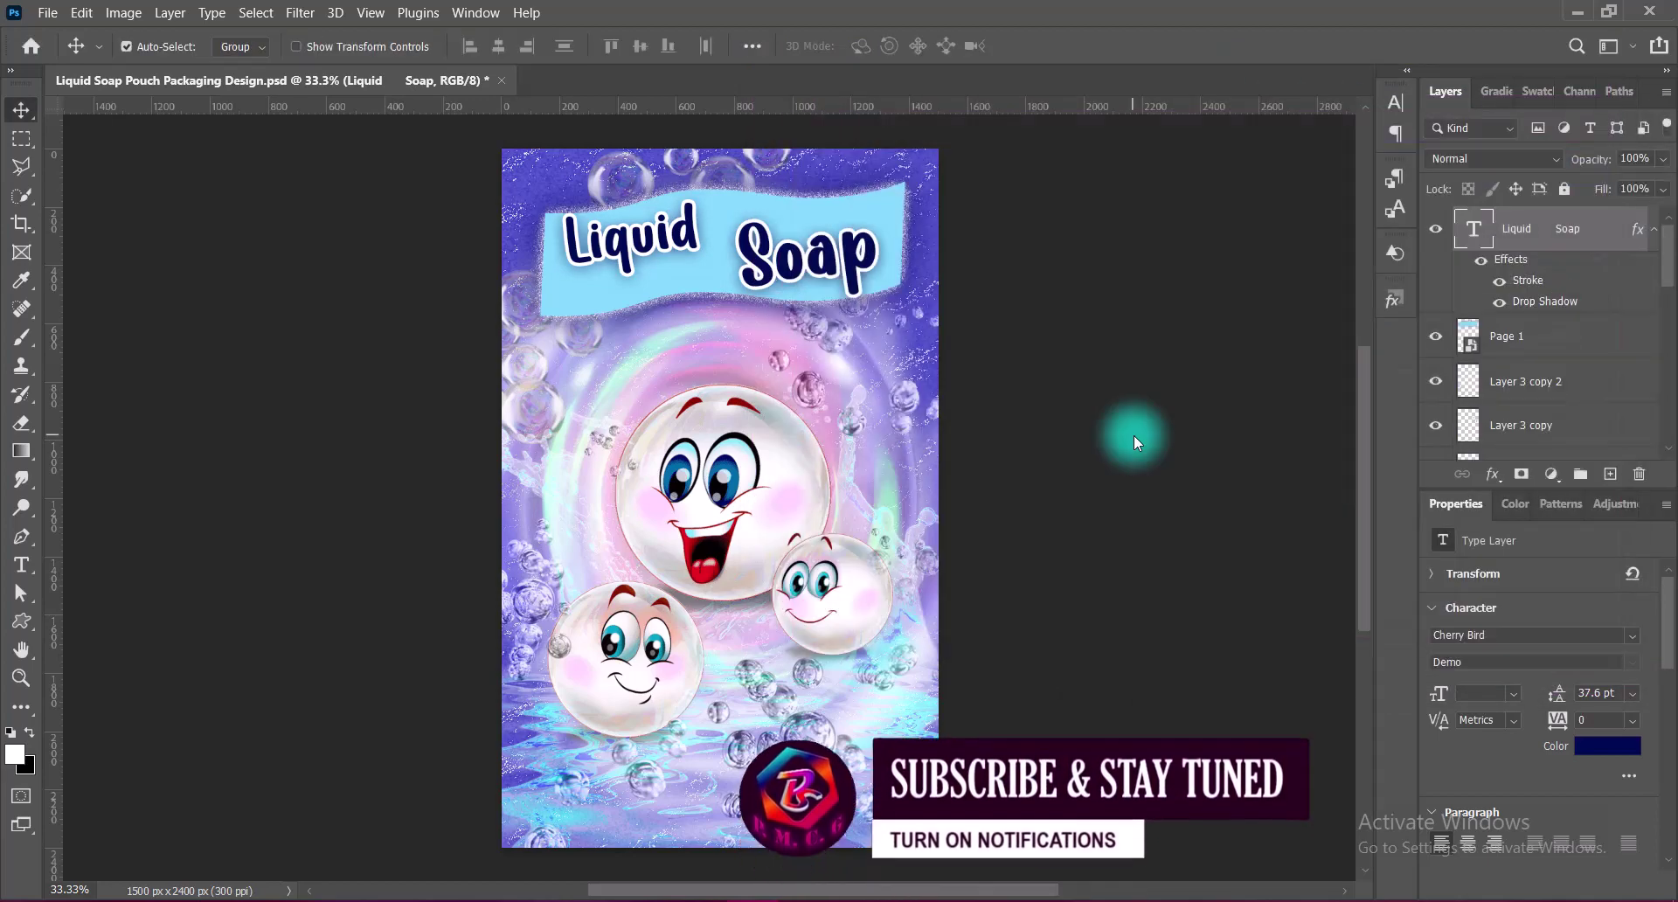
- Save the file, add a new layer, and set up white (ffffff) Calhtia type
key(ctrl+s)
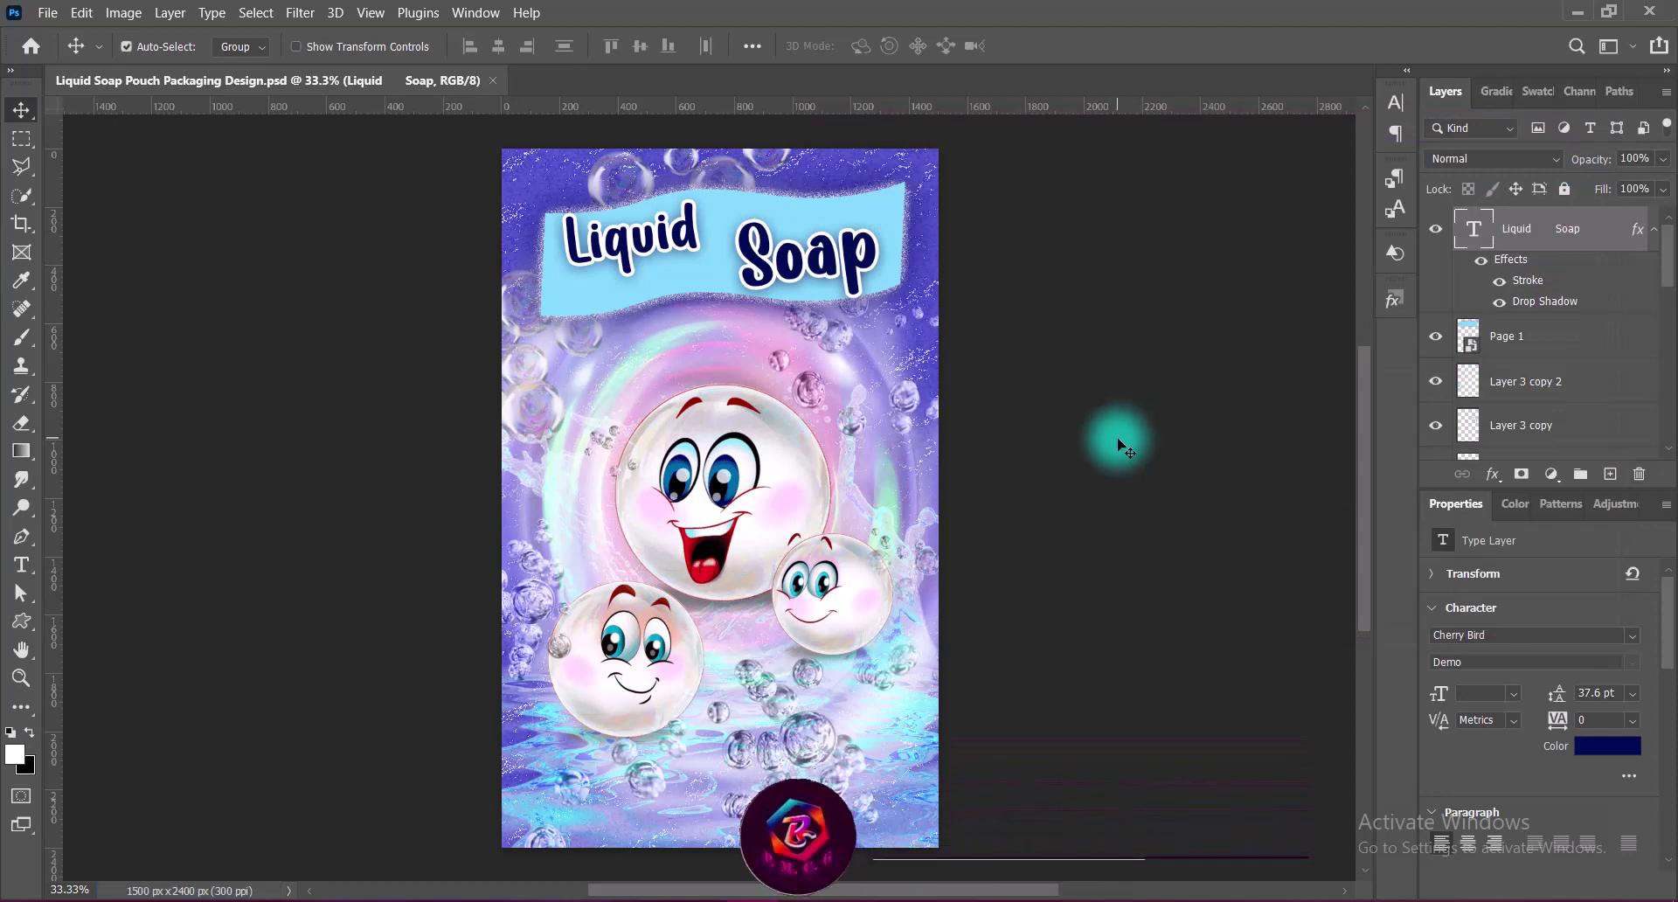
click(1610, 474)
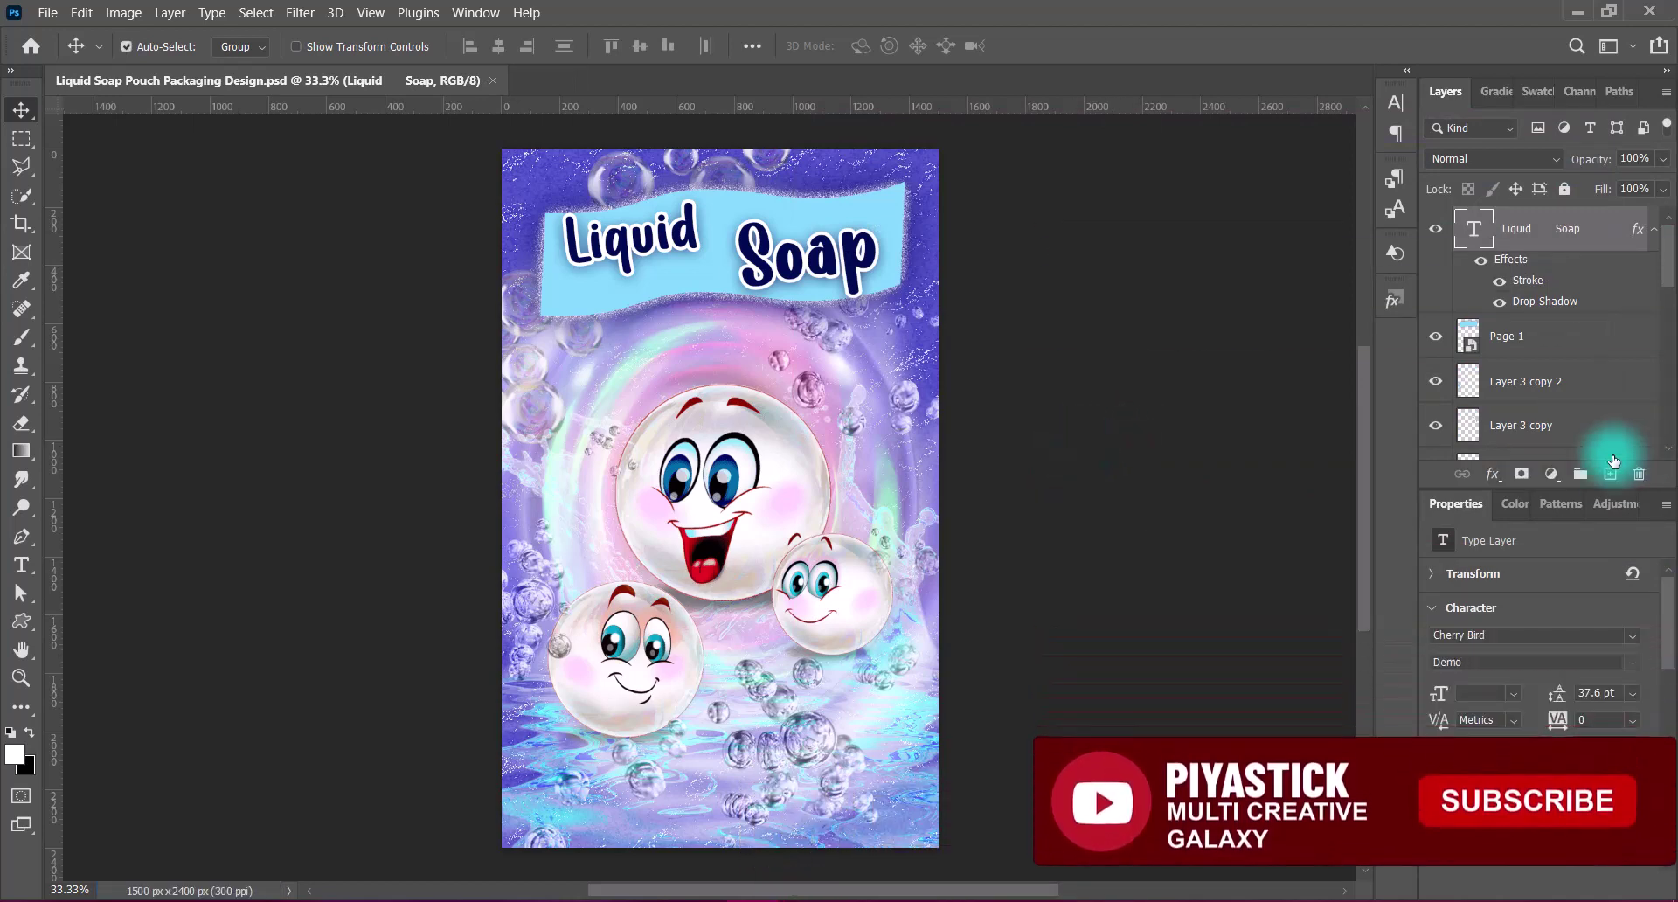
click(21, 564)
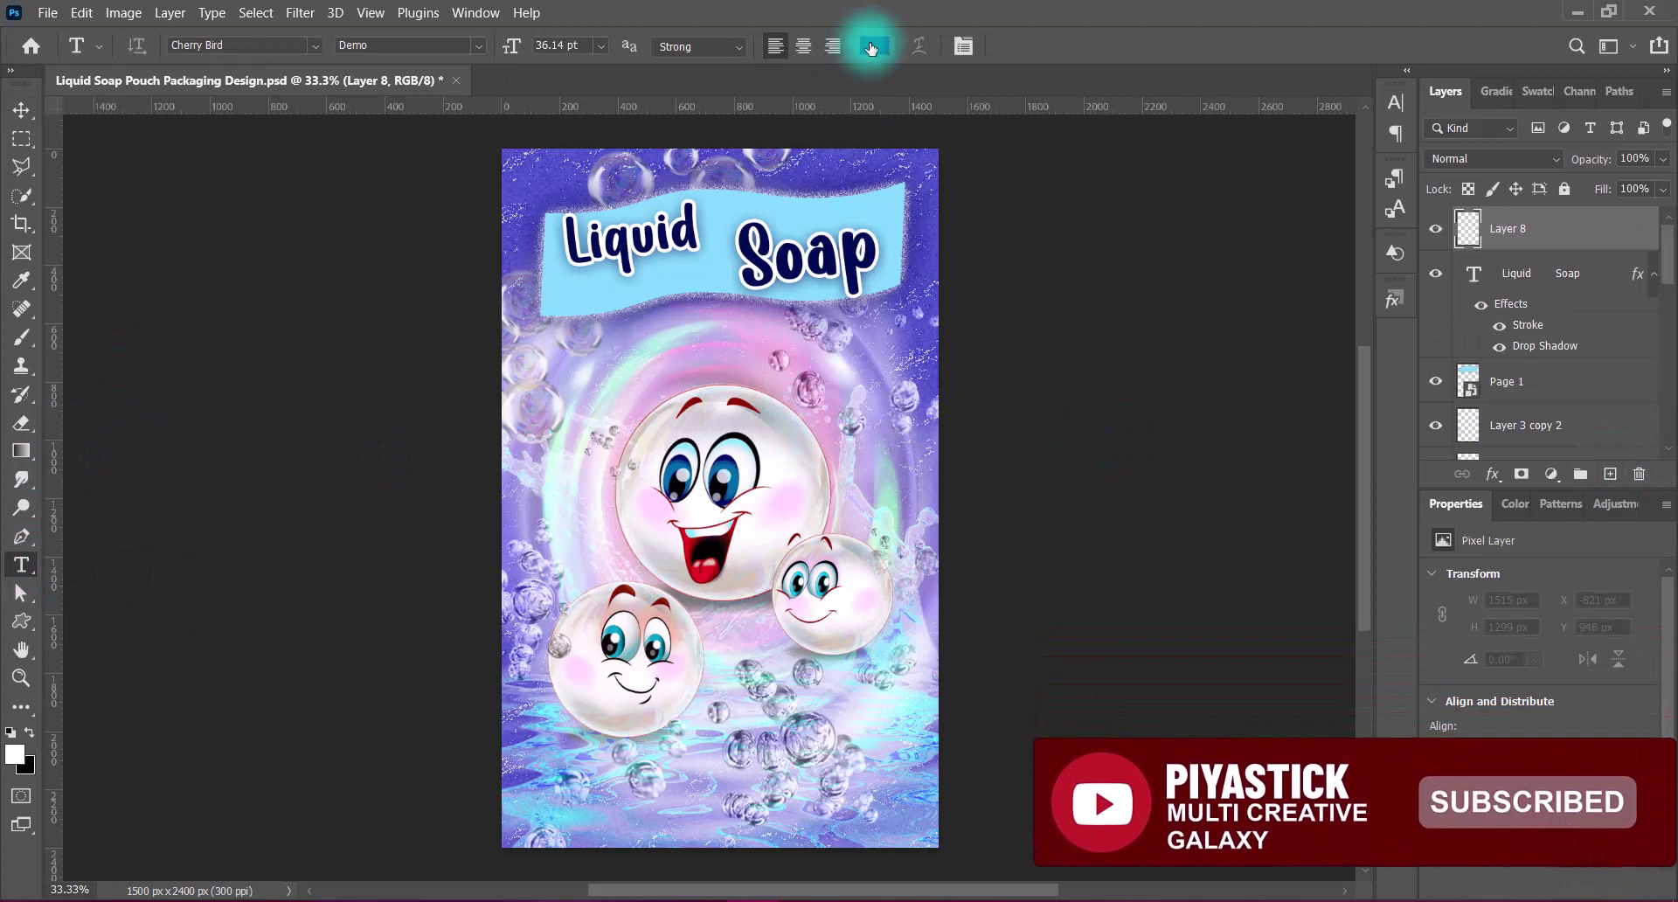
click(874, 46)
text(ffffff)
click(1580, 249)
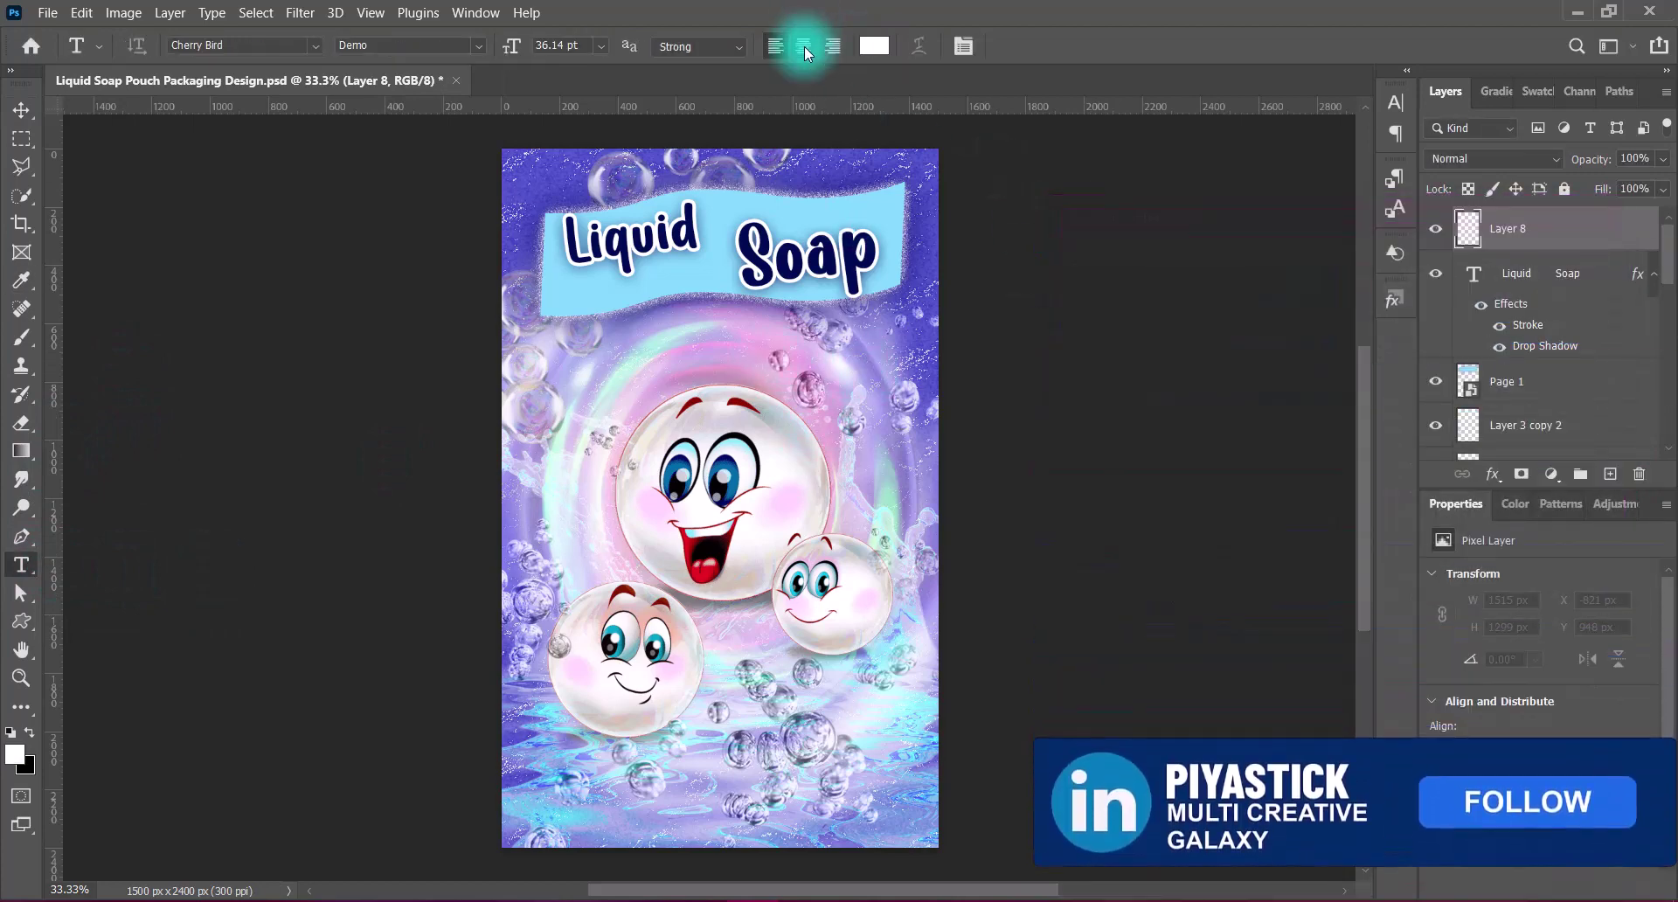
click(315, 45)
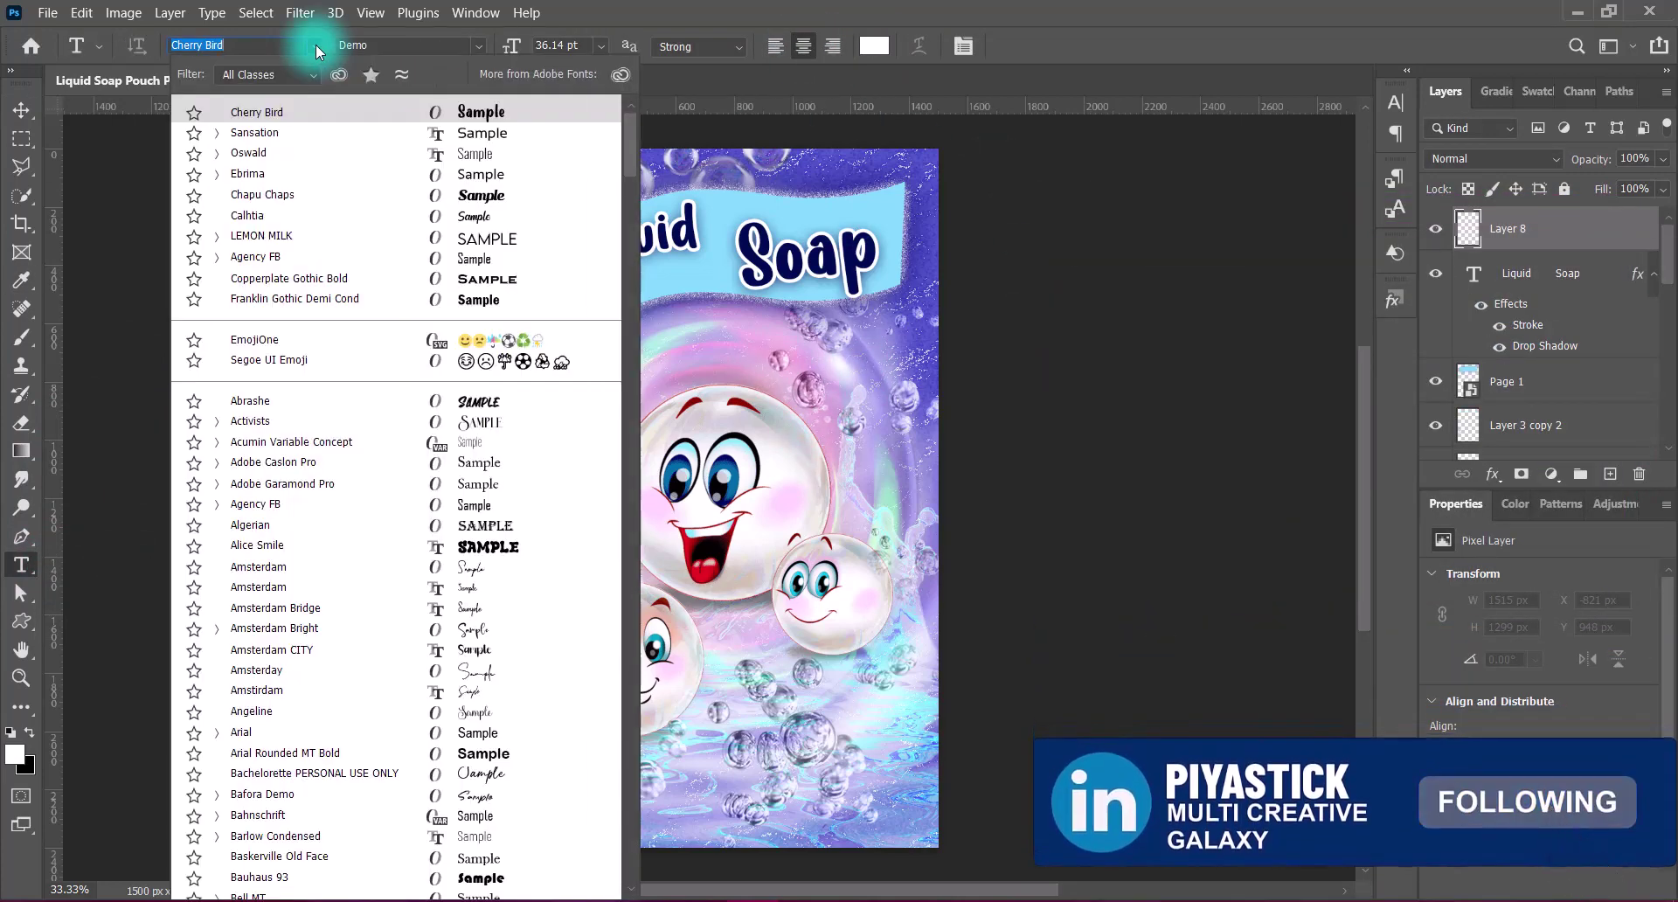
click(247, 215)
- Type 'Everyday Protection' and 'HAND WASH' on two lines below the banner
click(690, 337)
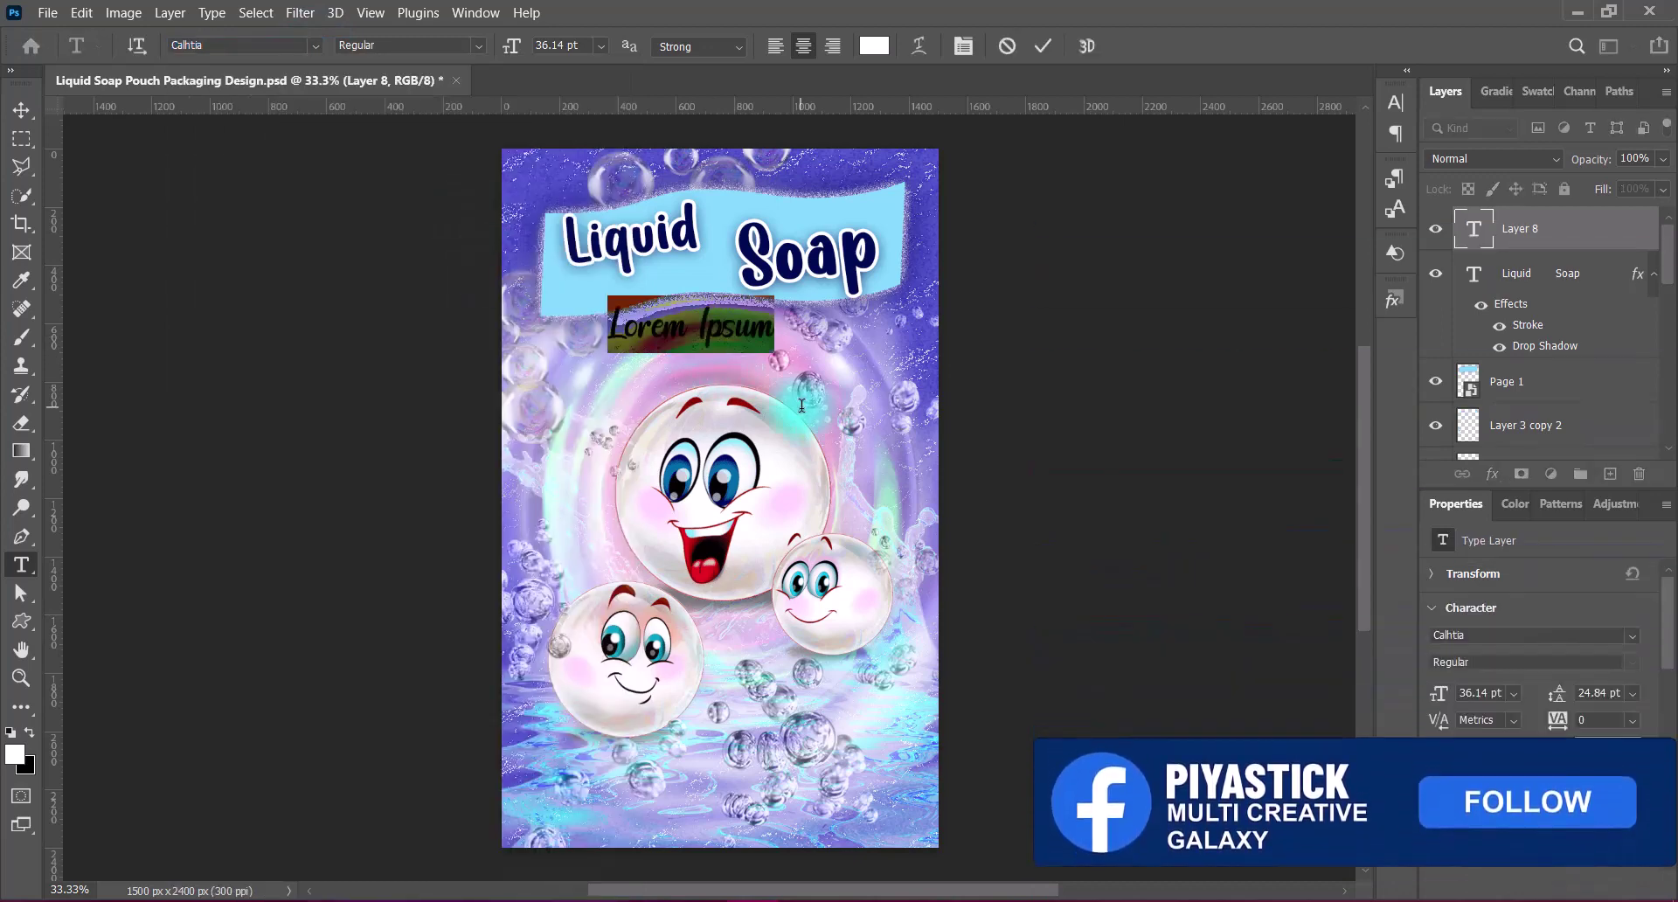
key(BackSpace)
text(Everyday Protection)
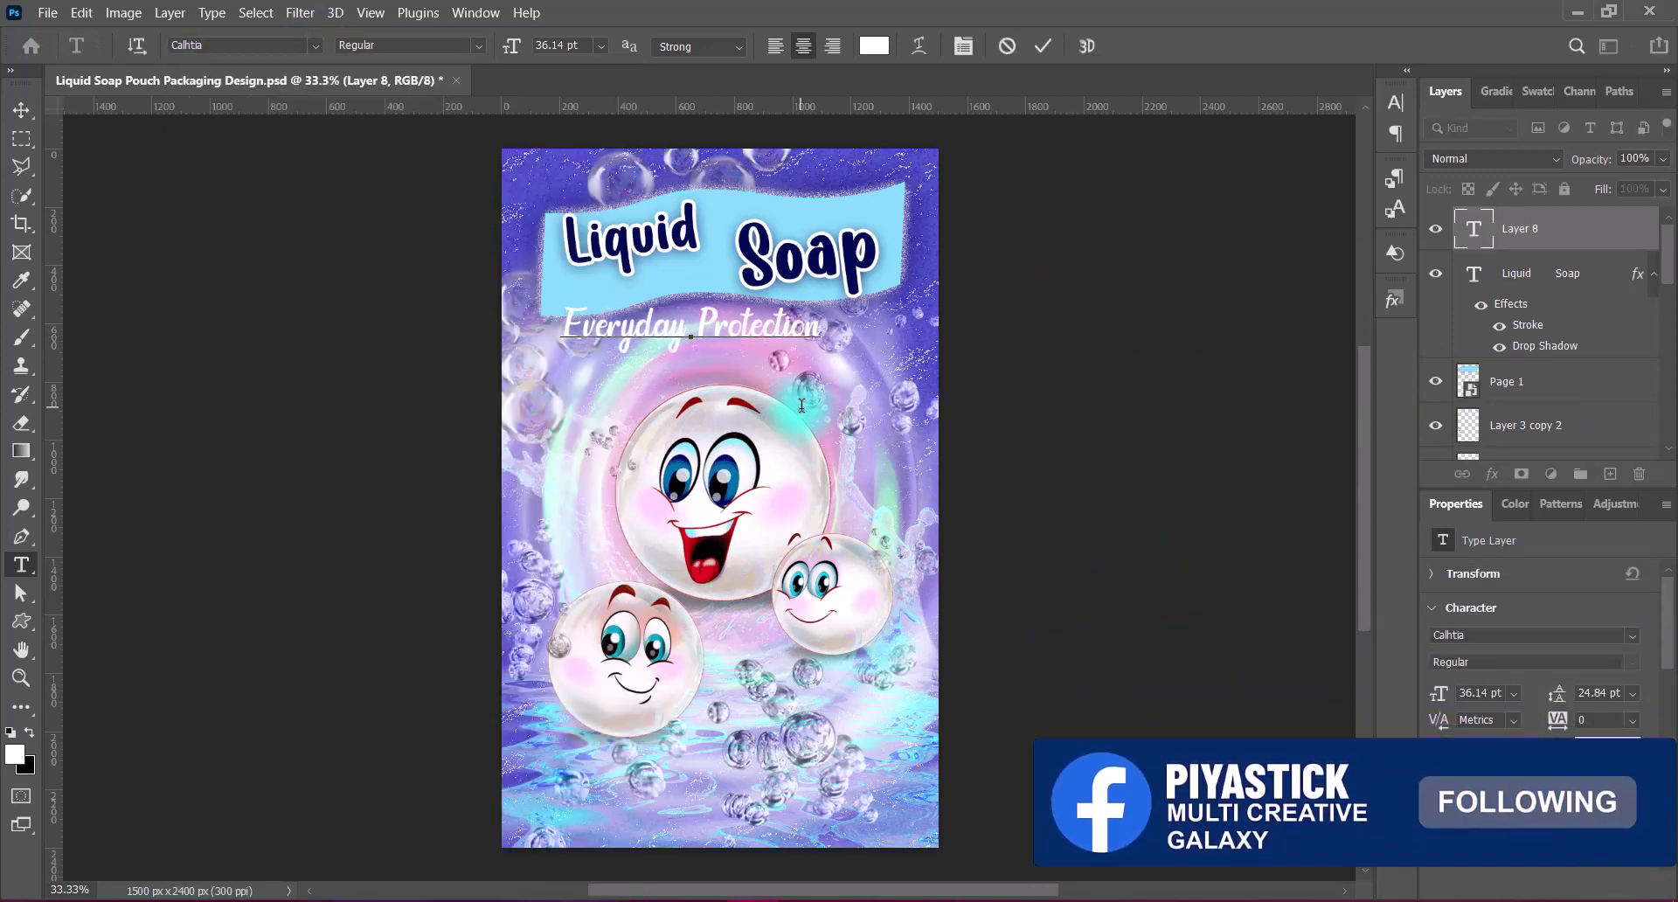
key(Return)
text(HAND WASH)
- Set the text to Chapu Chaps, enlarge it, and tighten the line spacing
key(ctrl+a)
click(315, 45)
click(516, 221)
click(600, 46)
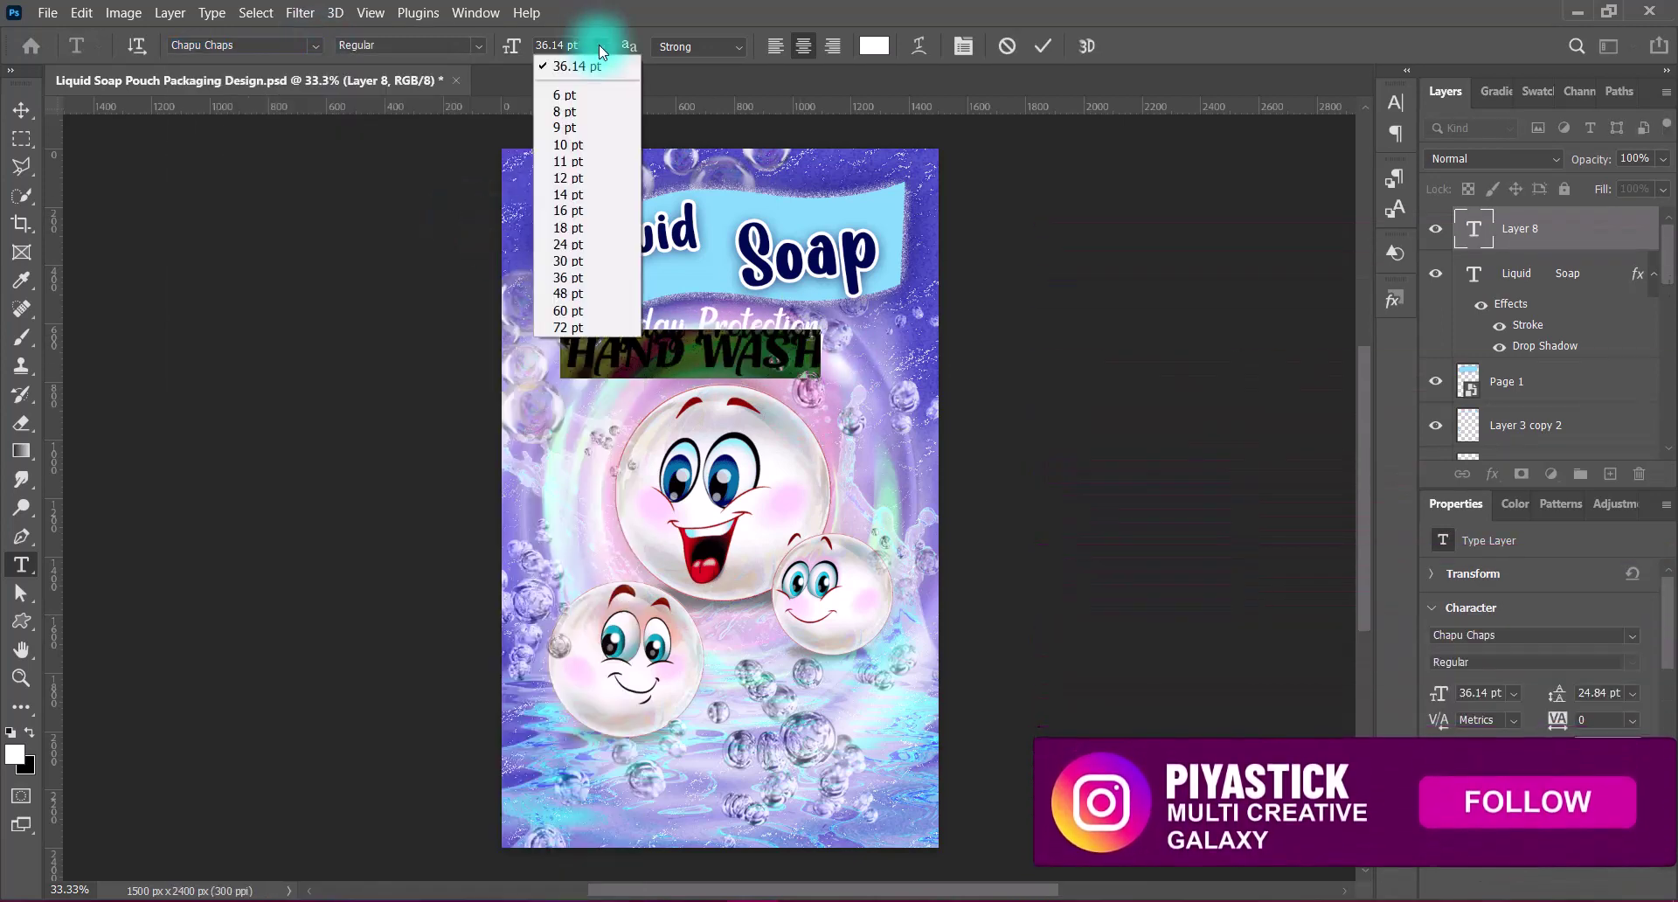
click(559, 285)
click(1396, 103)
click(1360, 159)
click(1311, 262)
- Set the text's letter spacing to 75 and begin Free Transform to scale it
click(1042, 45)
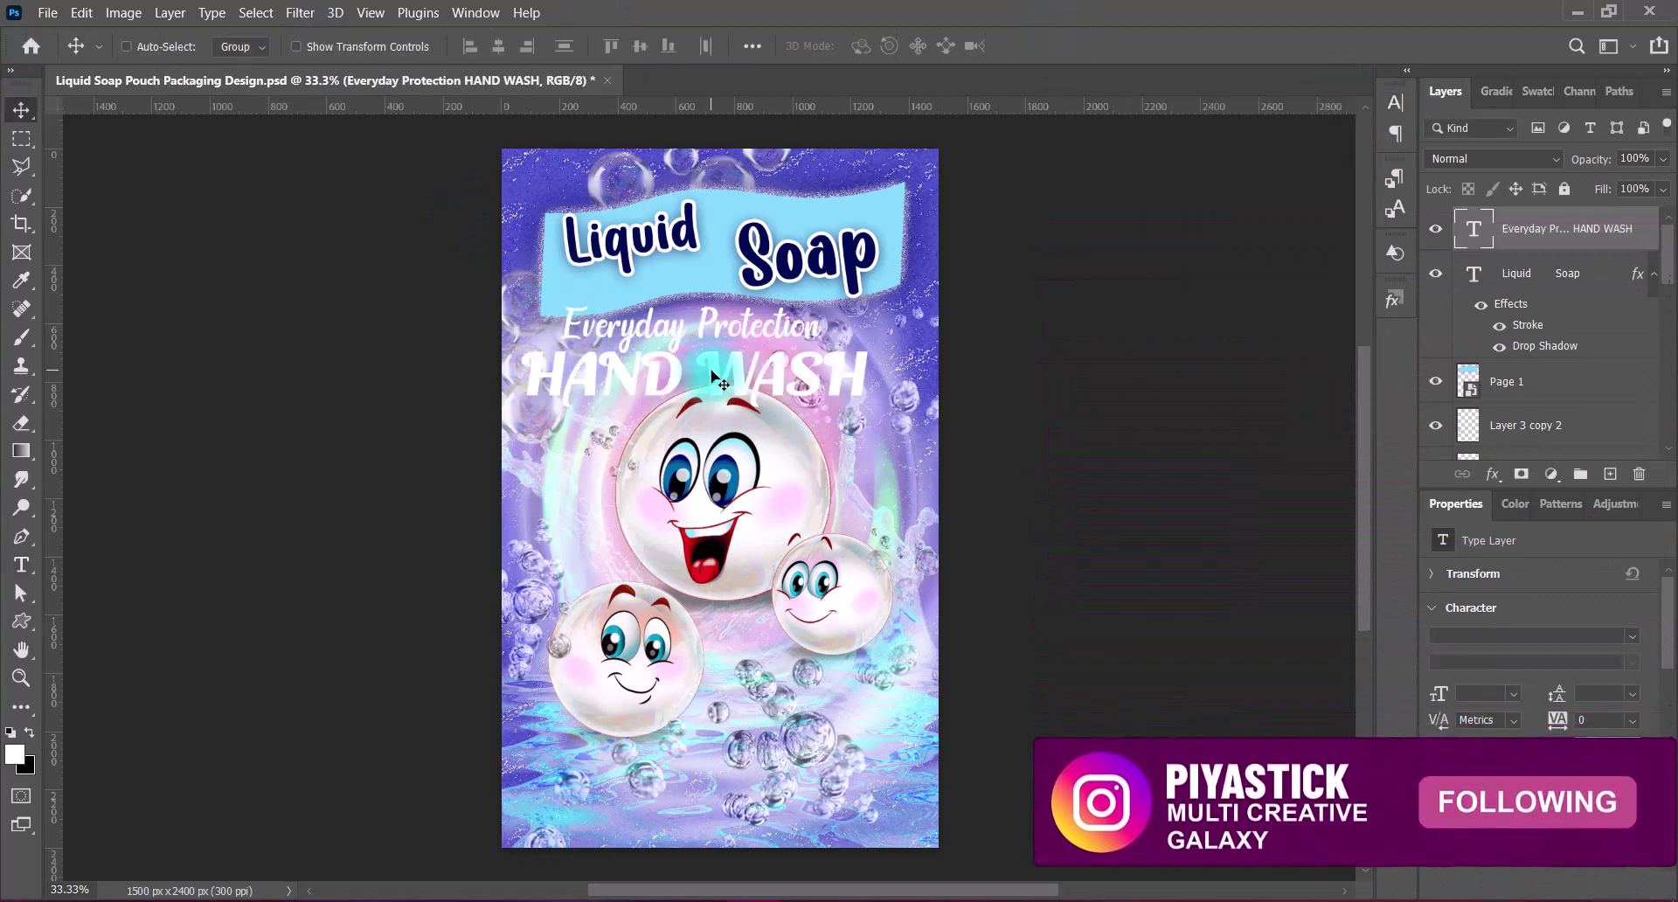
key(ctrl+t)
key(Return)
double_click(734, 385)
key(ctrl+a)
click(1396, 102)
click(1359, 180)
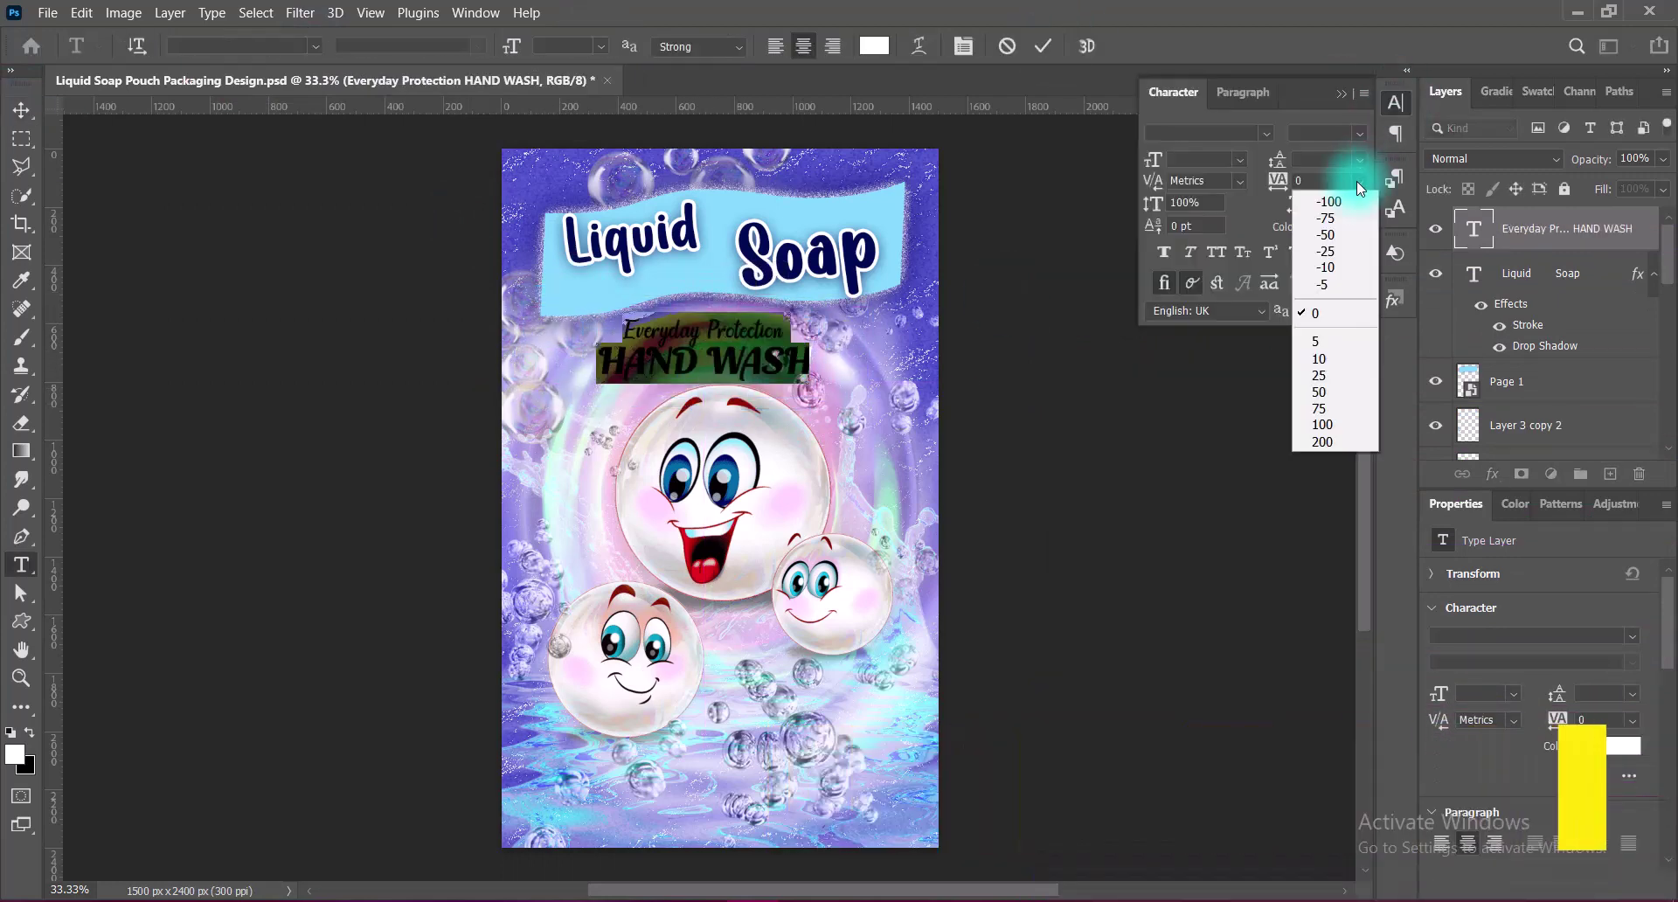
click(1311, 411)
click(1396, 102)
click(1043, 45)
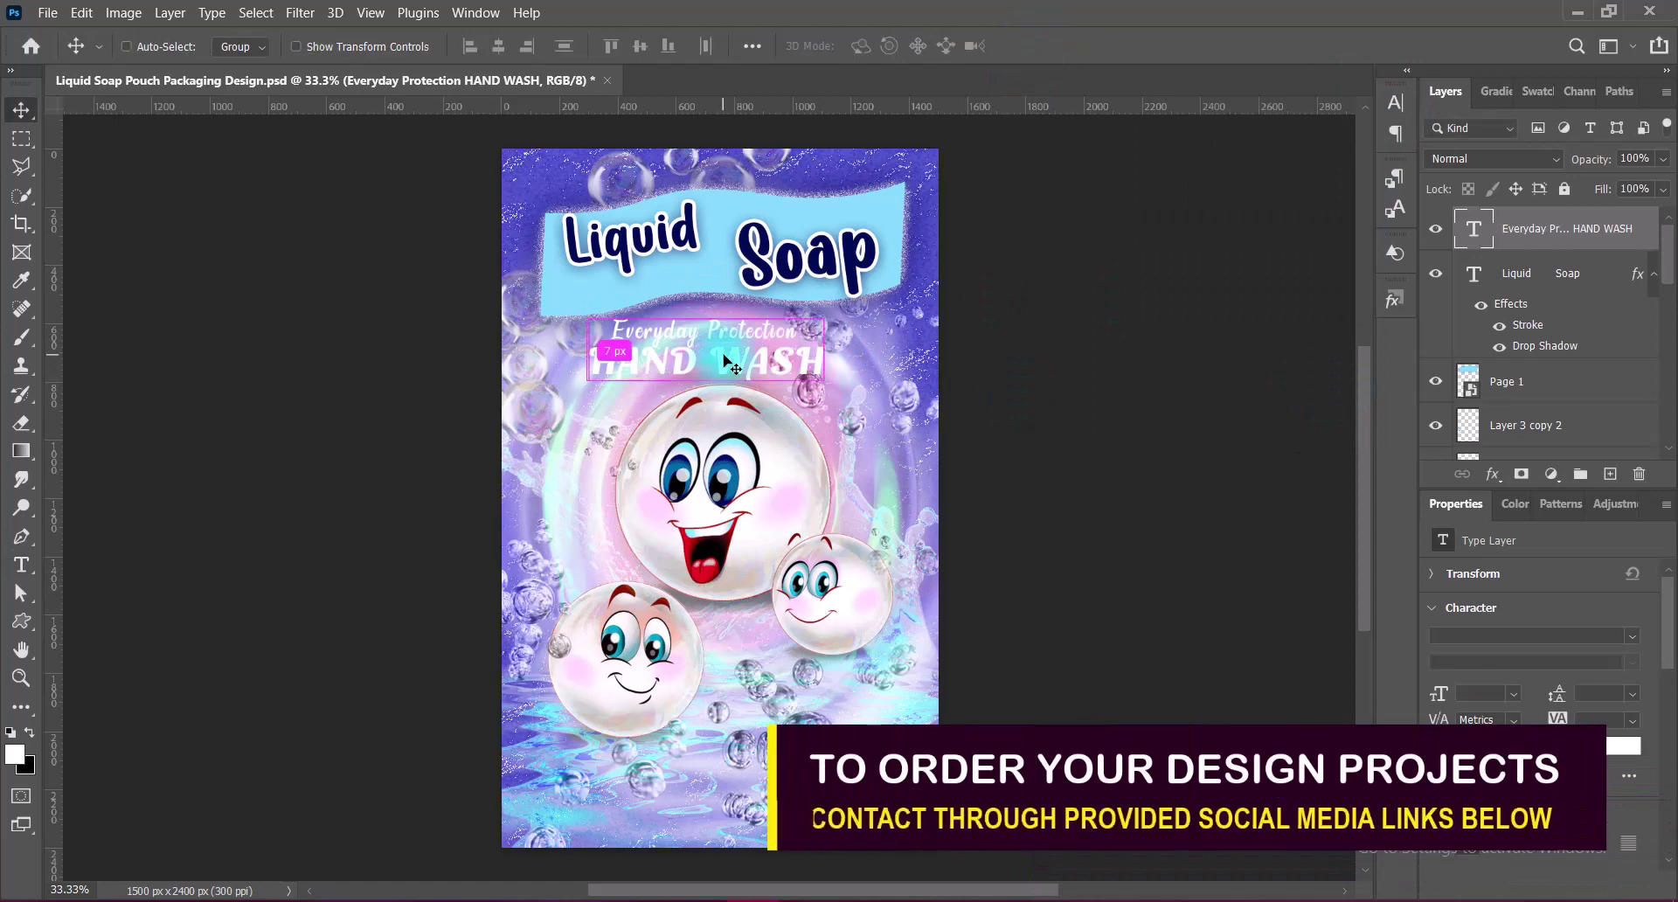
key(ctrl+t)
- Give the Everyday Protection text two drop shadows, the second black, larger and farther
click(1076, 470)
double_click(1486, 229)
click(805, 564)
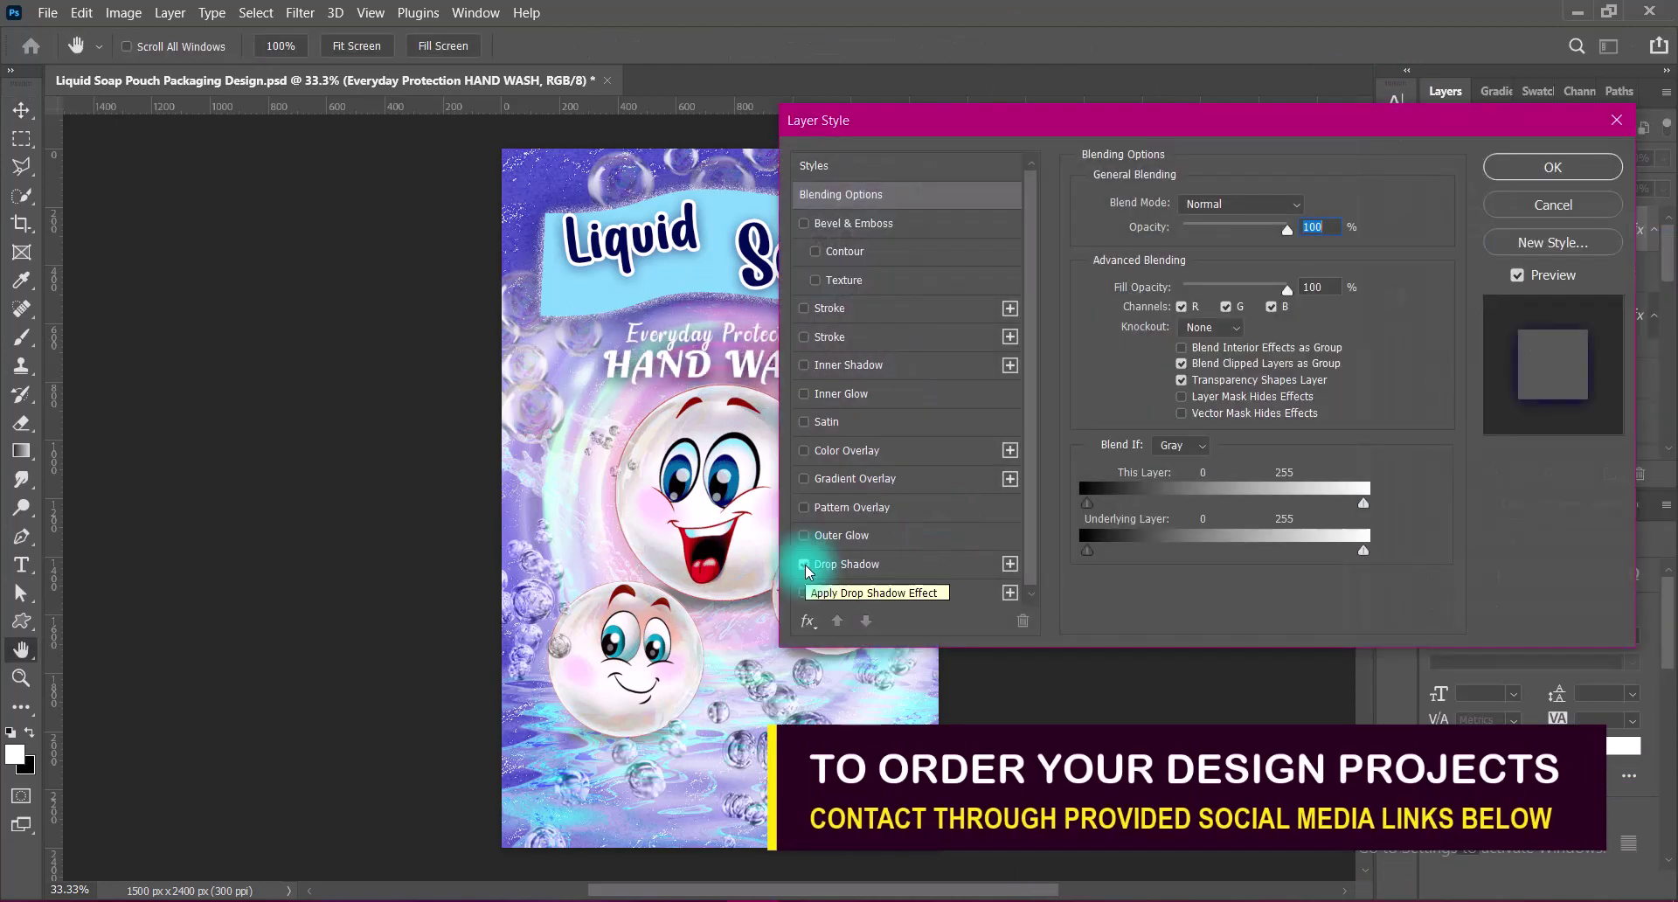
click(1131, 306)
click(803, 592)
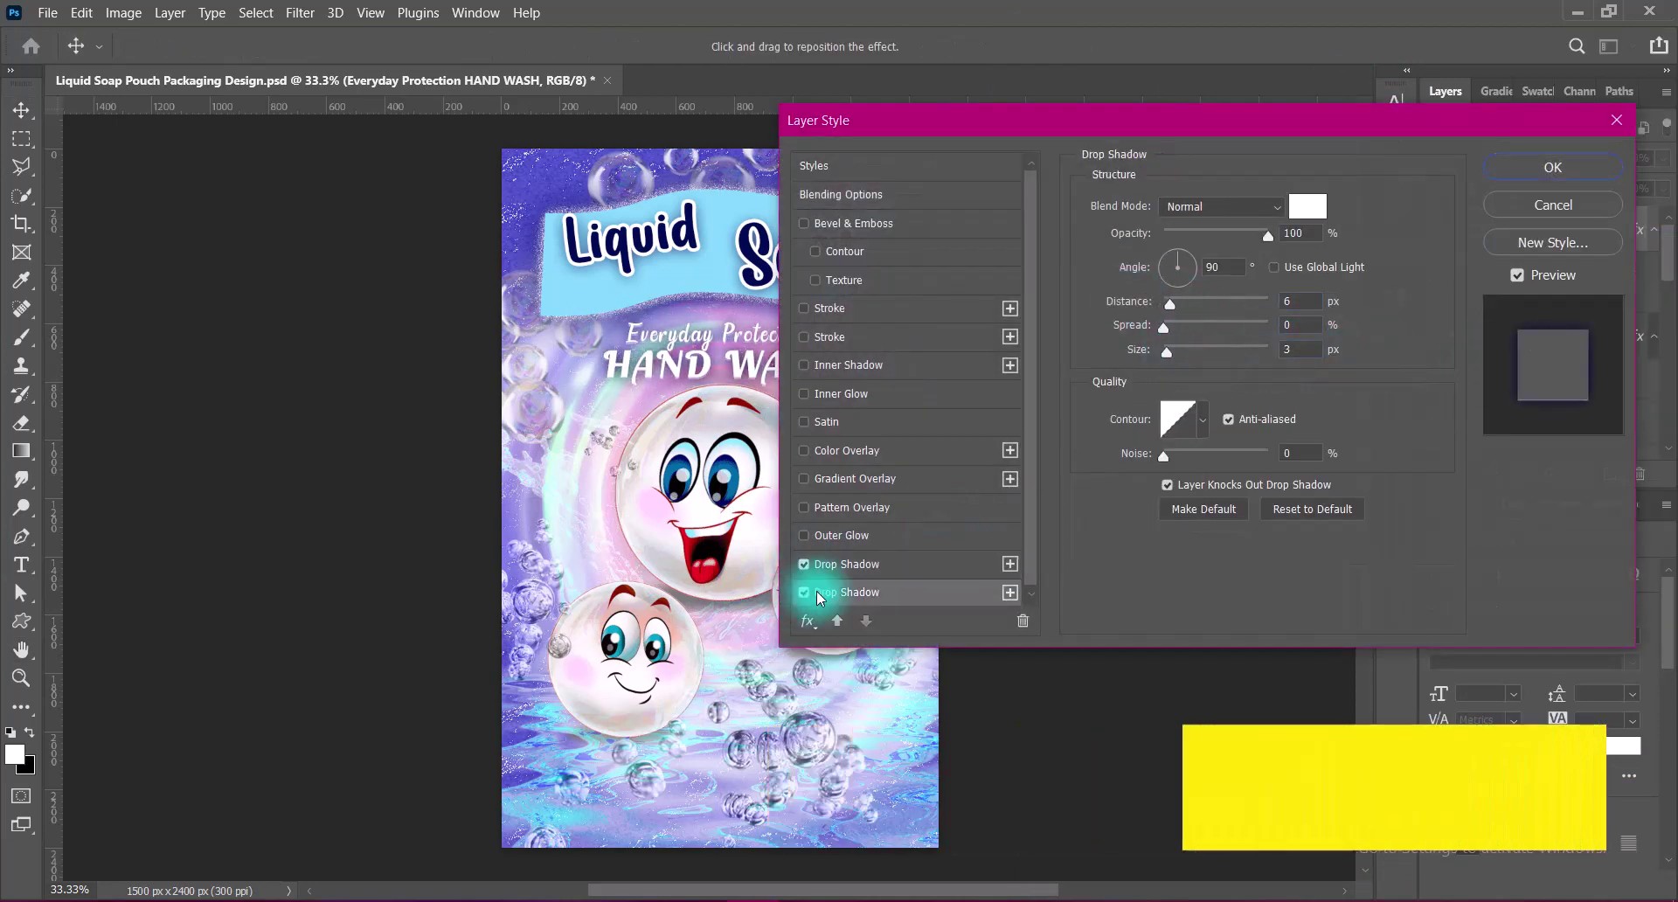
click(1307, 207)
drag(1172, 304, 1172, 351)
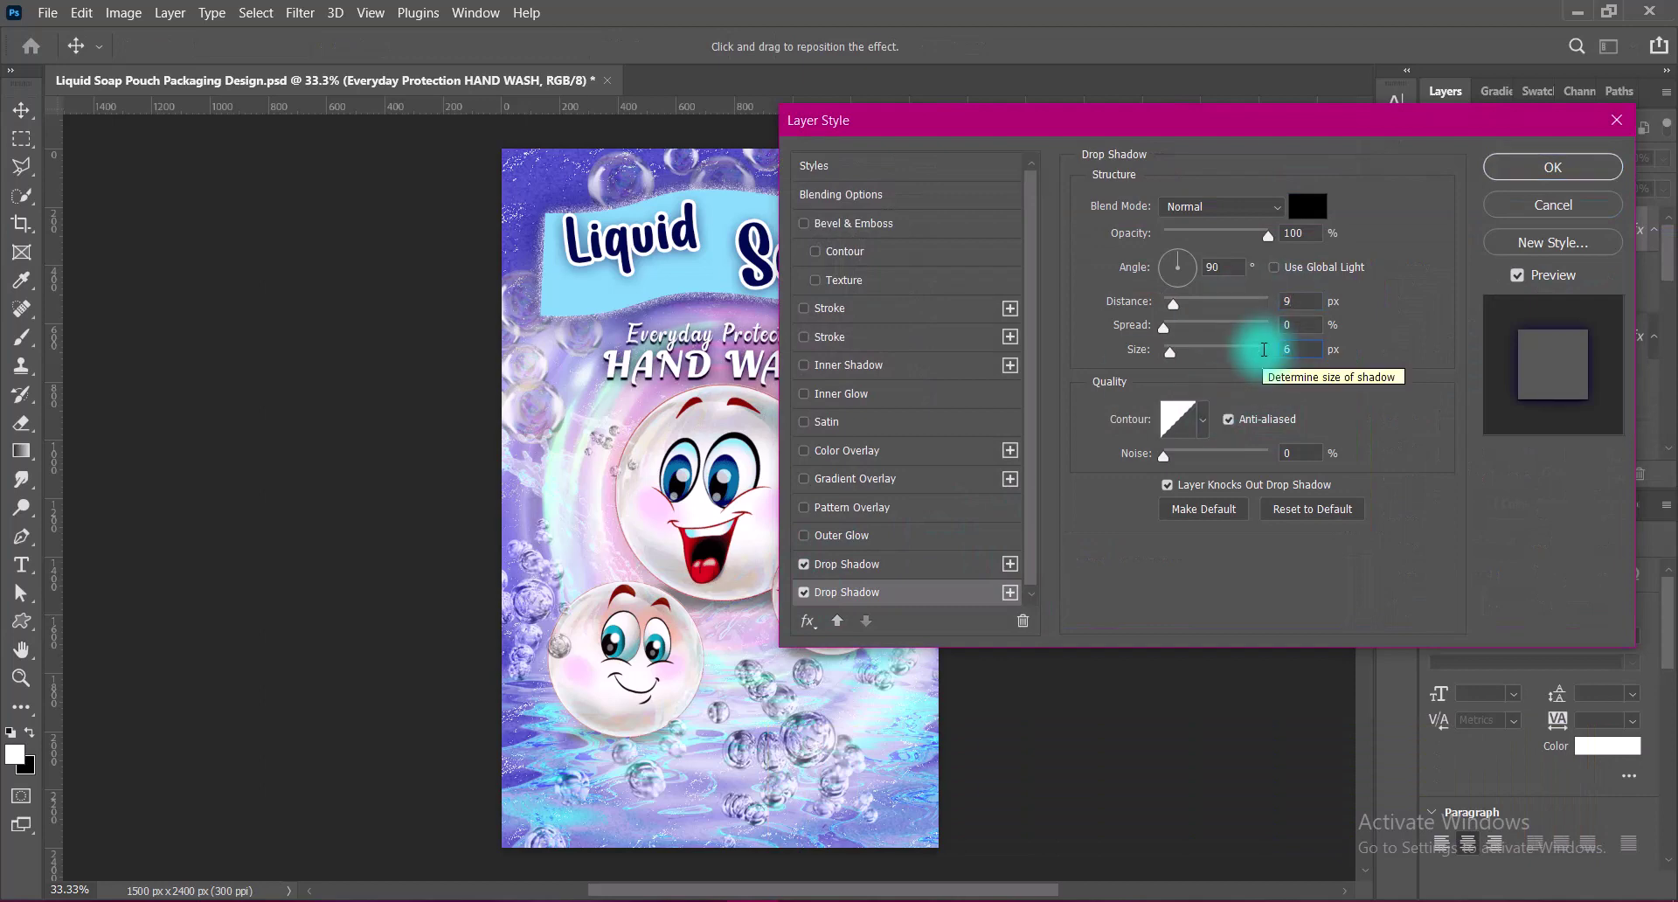
click(1268, 302)
click(1552, 166)
- Nudge the text up, widen its tracking to 100, and re-apply the Liquid Soap title's stroke
key(Up)
key(Up)
key(Up)
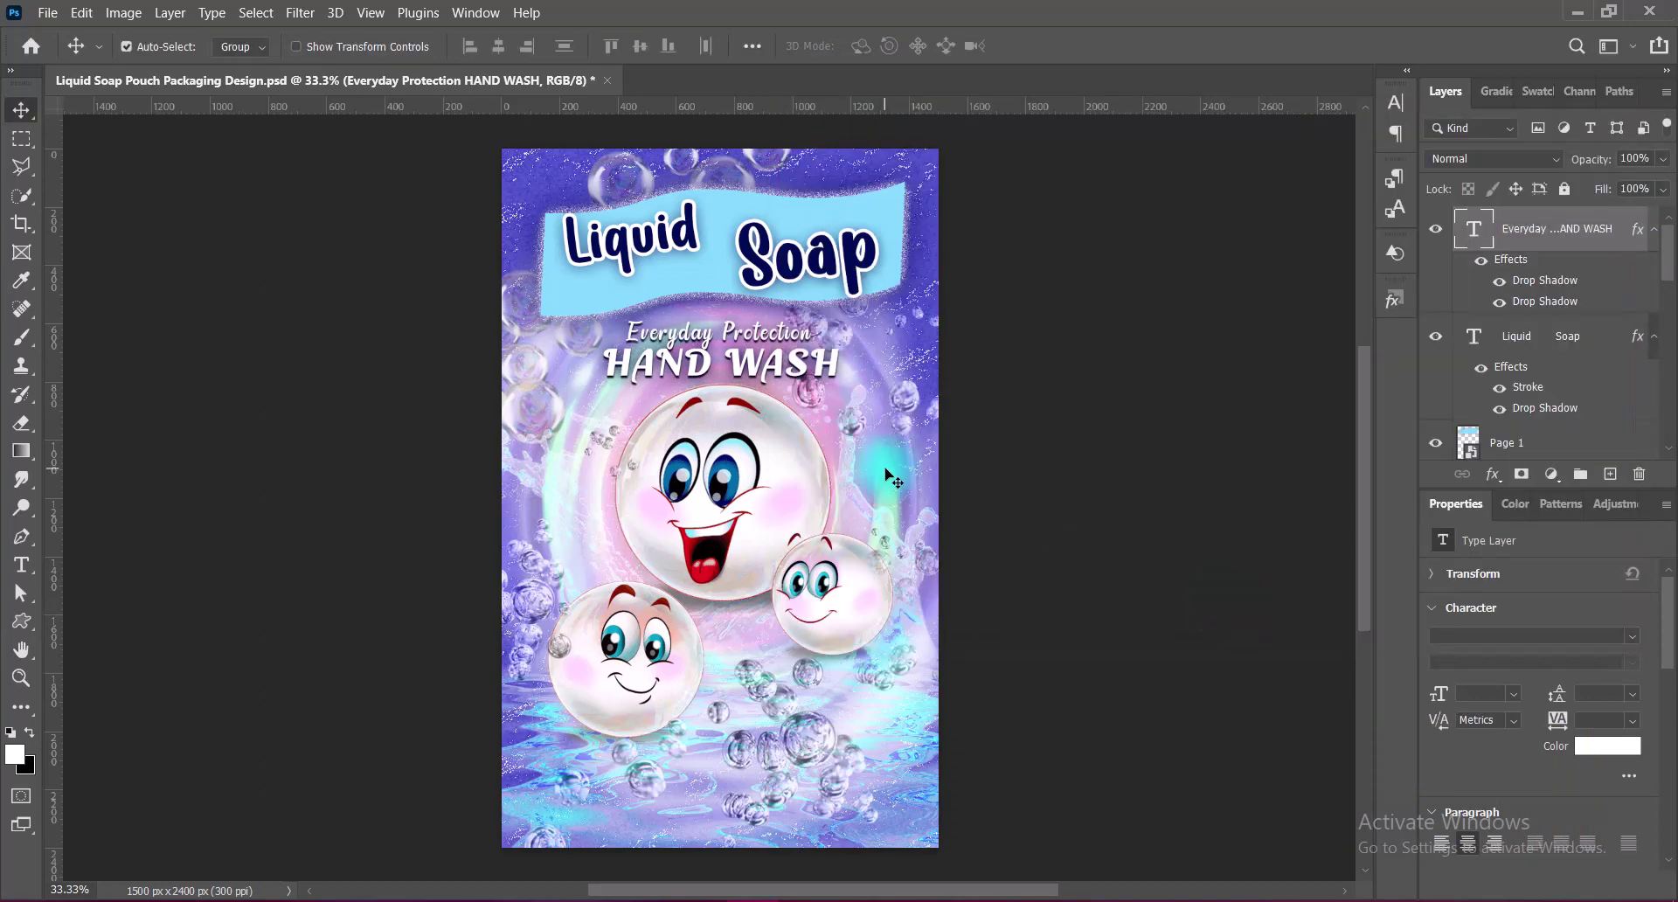
click(1396, 102)
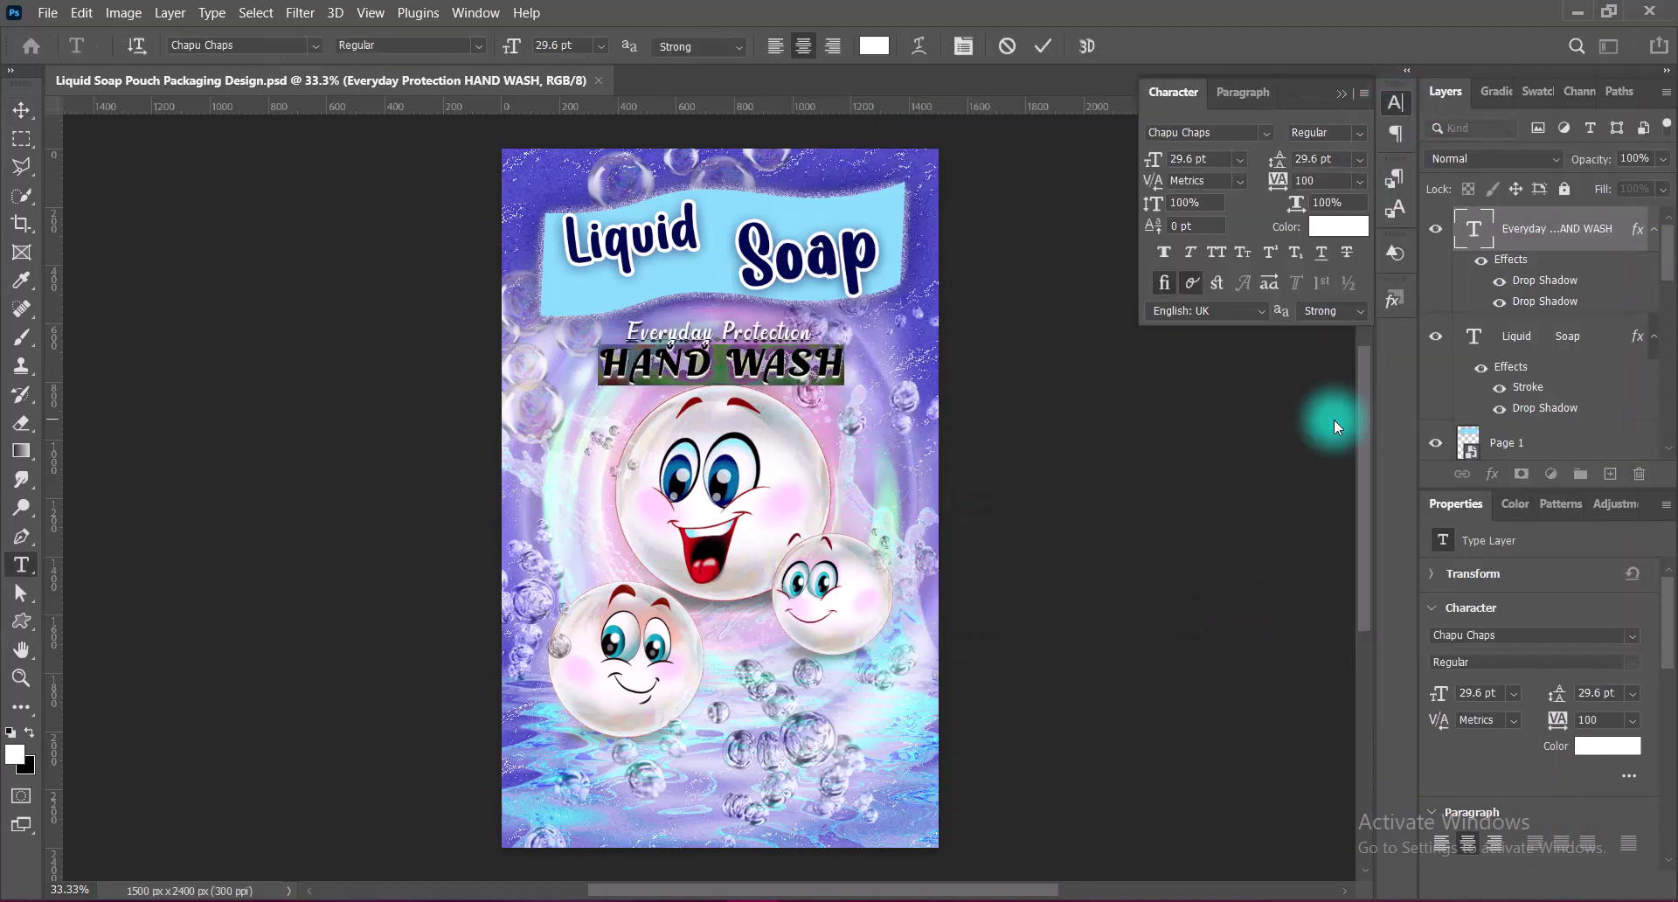
click(1023, 276)
right_click(1467, 336)
click(1471, 343)
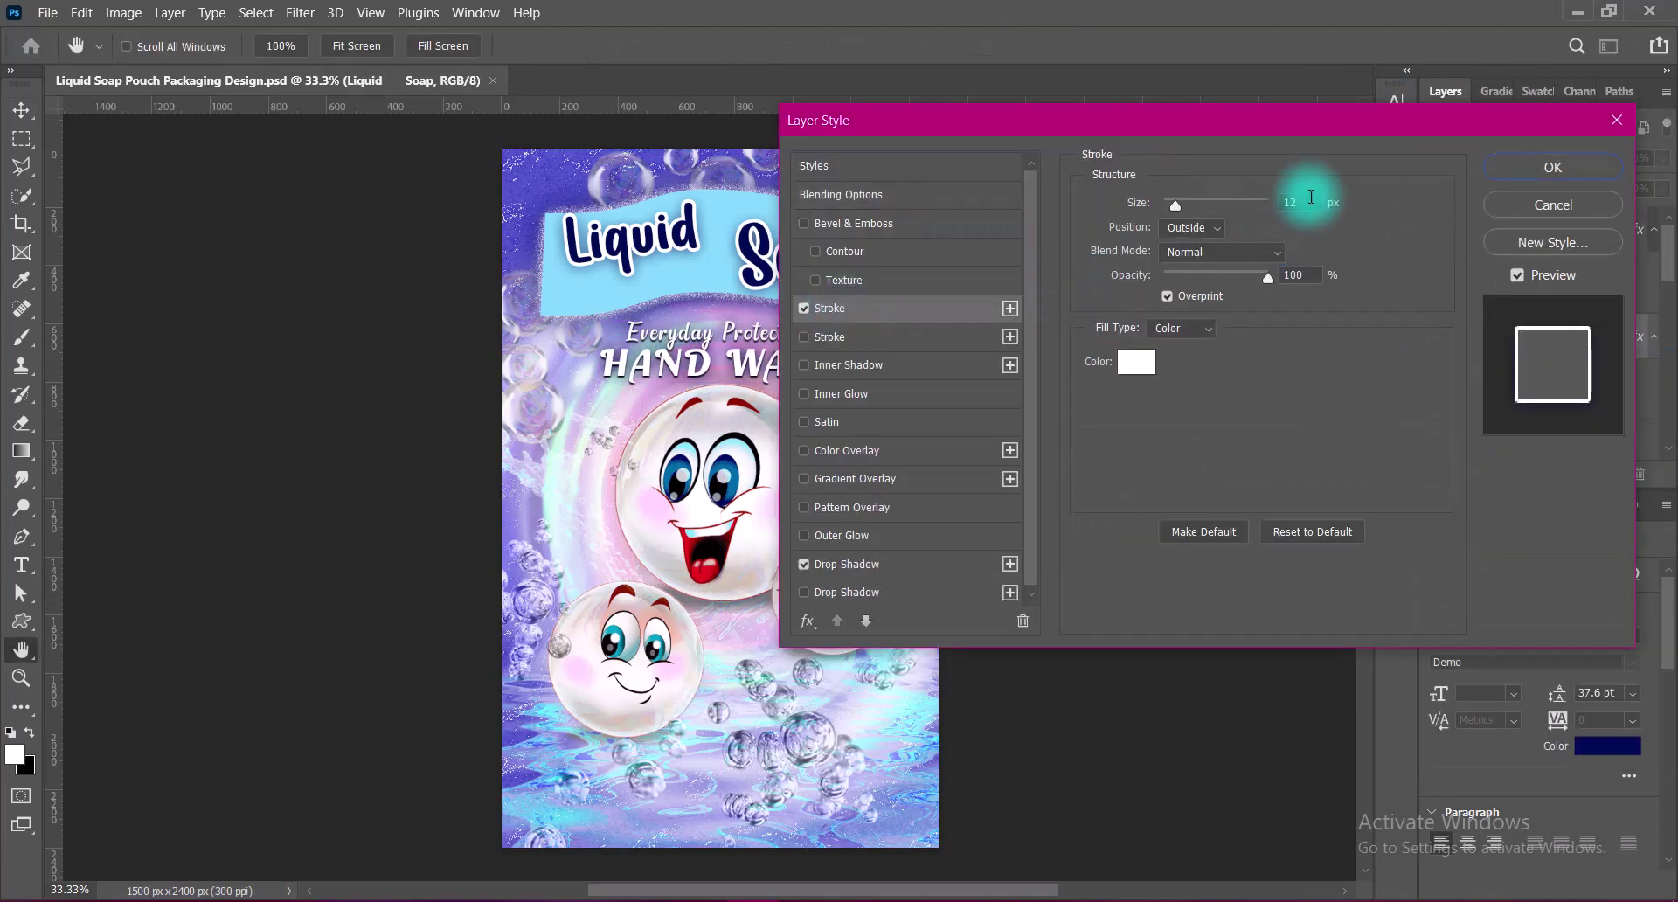
click(1541, 168)
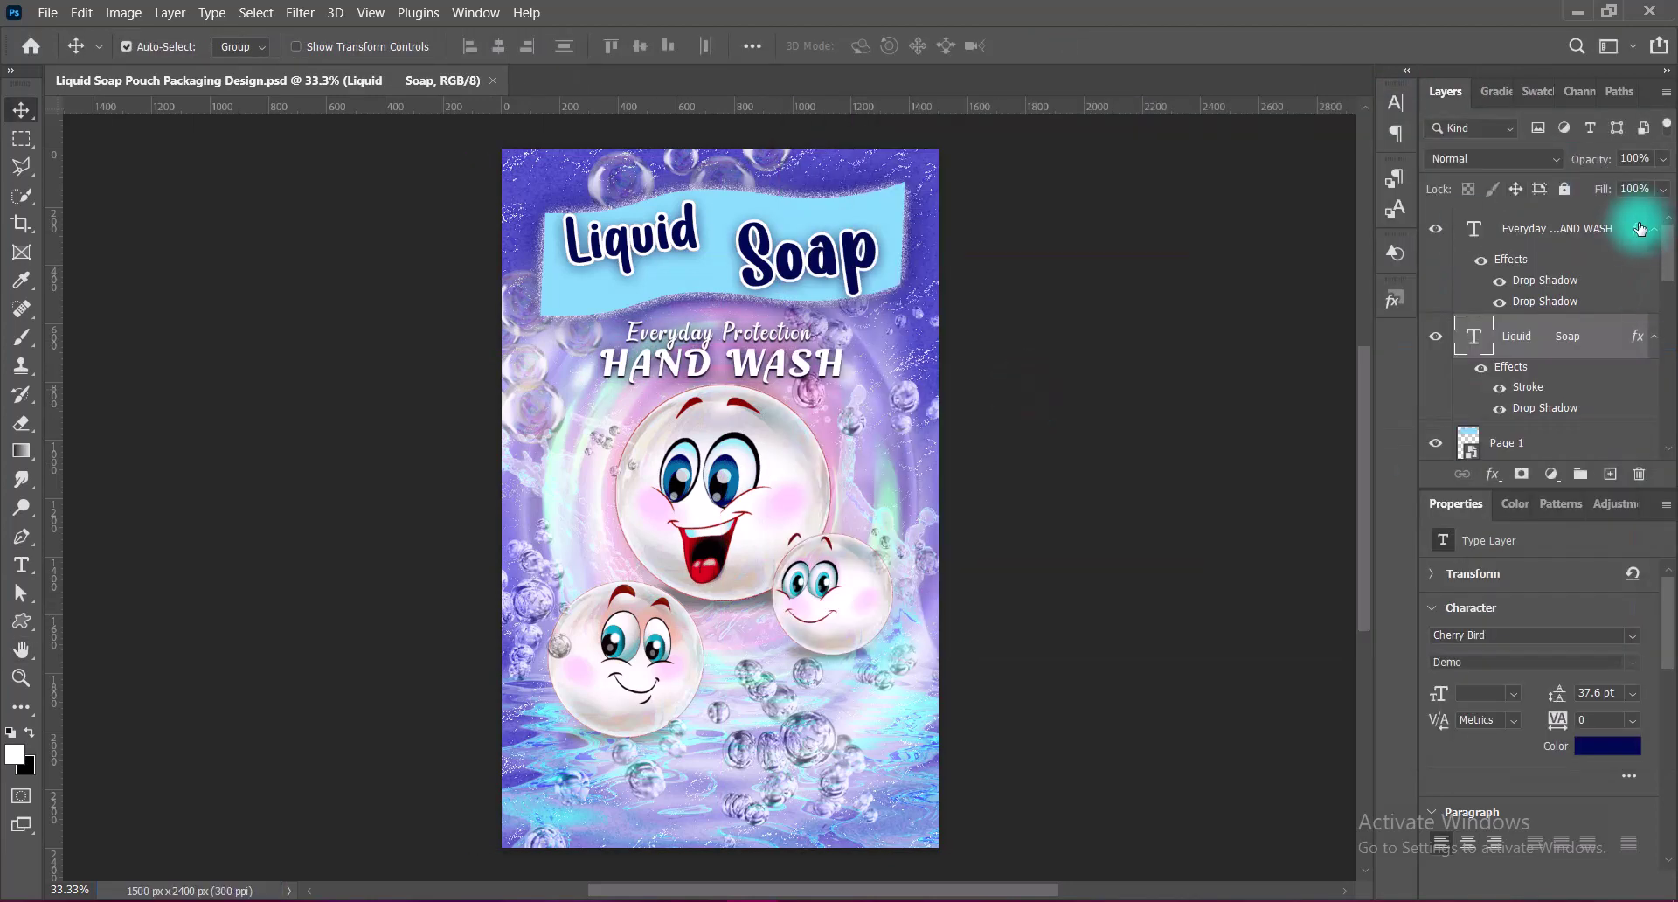
click(1625, 229)
- Draw a white ellipse on a new layer at the lower right of the pouch
click(1610, 474)
right_click(21, 621)
click(123, 643)
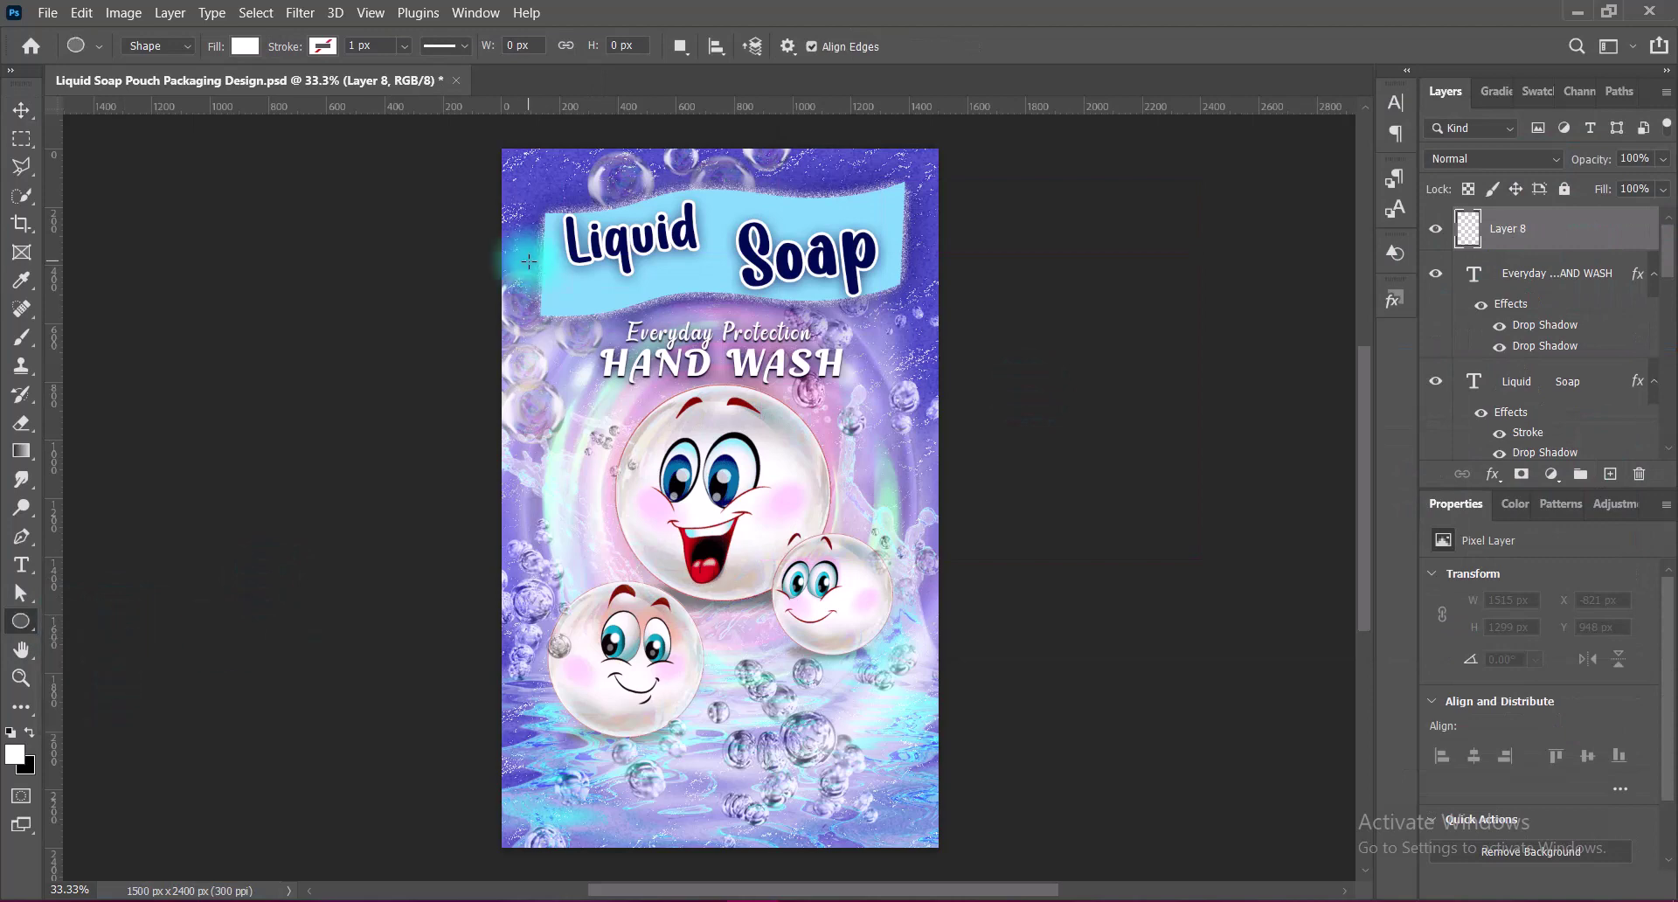
drag(718, 663, 1050, 788)
key(v)
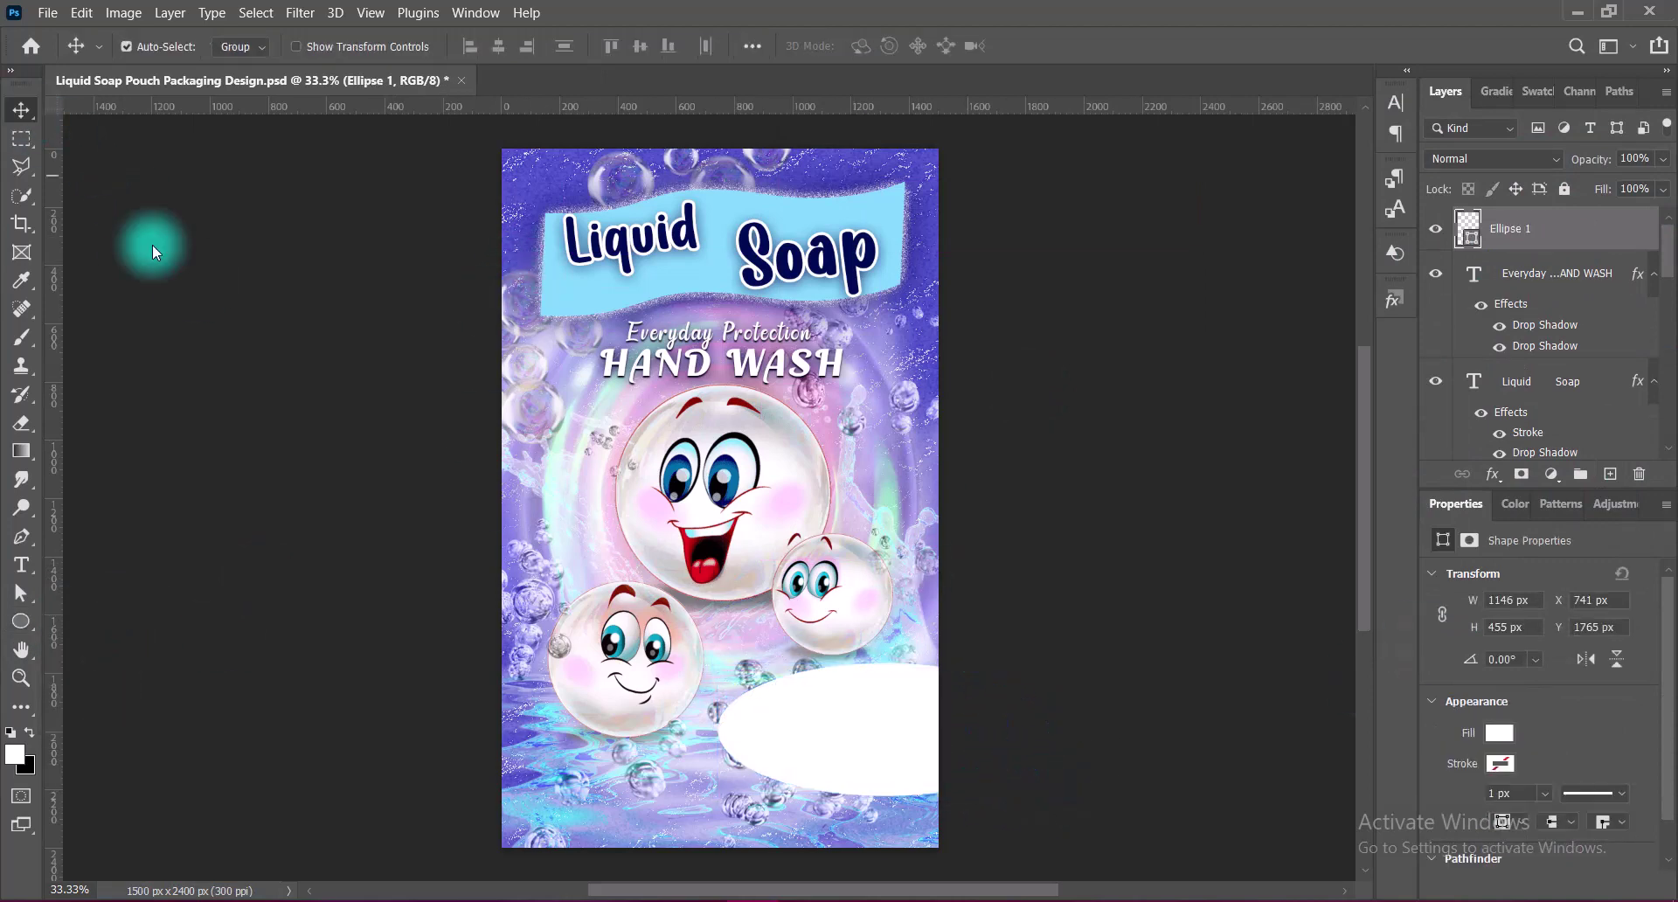
drag(884, 740, 856, 730)
- Rasterize the ellipse layer and try an elliptical marquee selection over it
click(1646, 192)
right_click(1613, 227)
click(1449, 345)
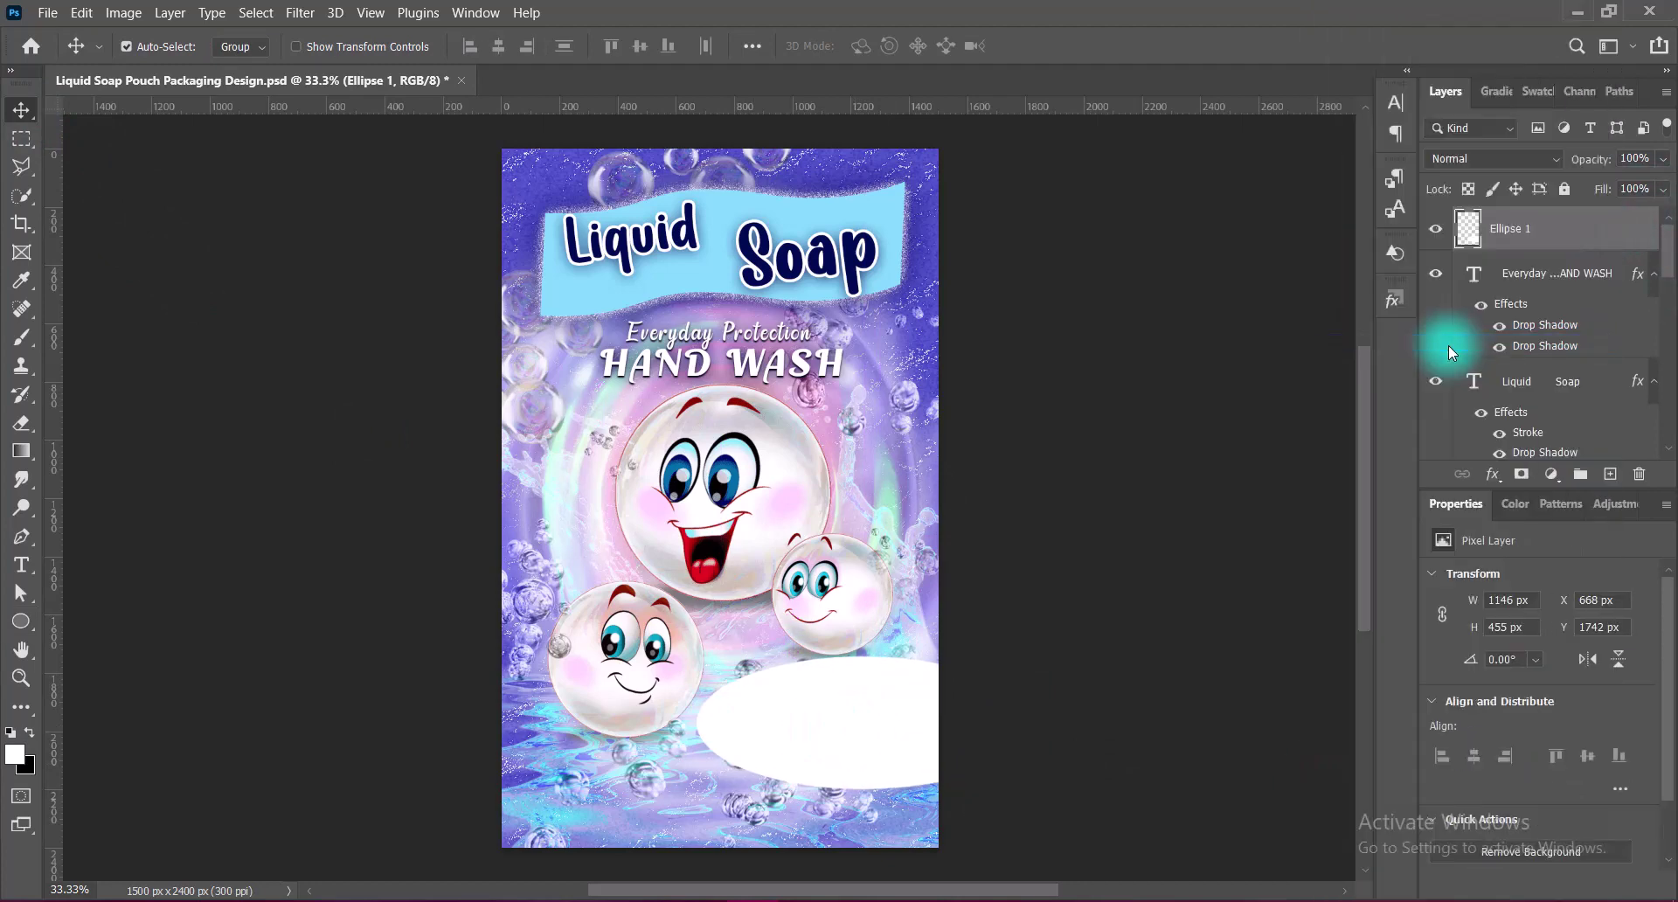
click(21, 138)
click(69, 162)
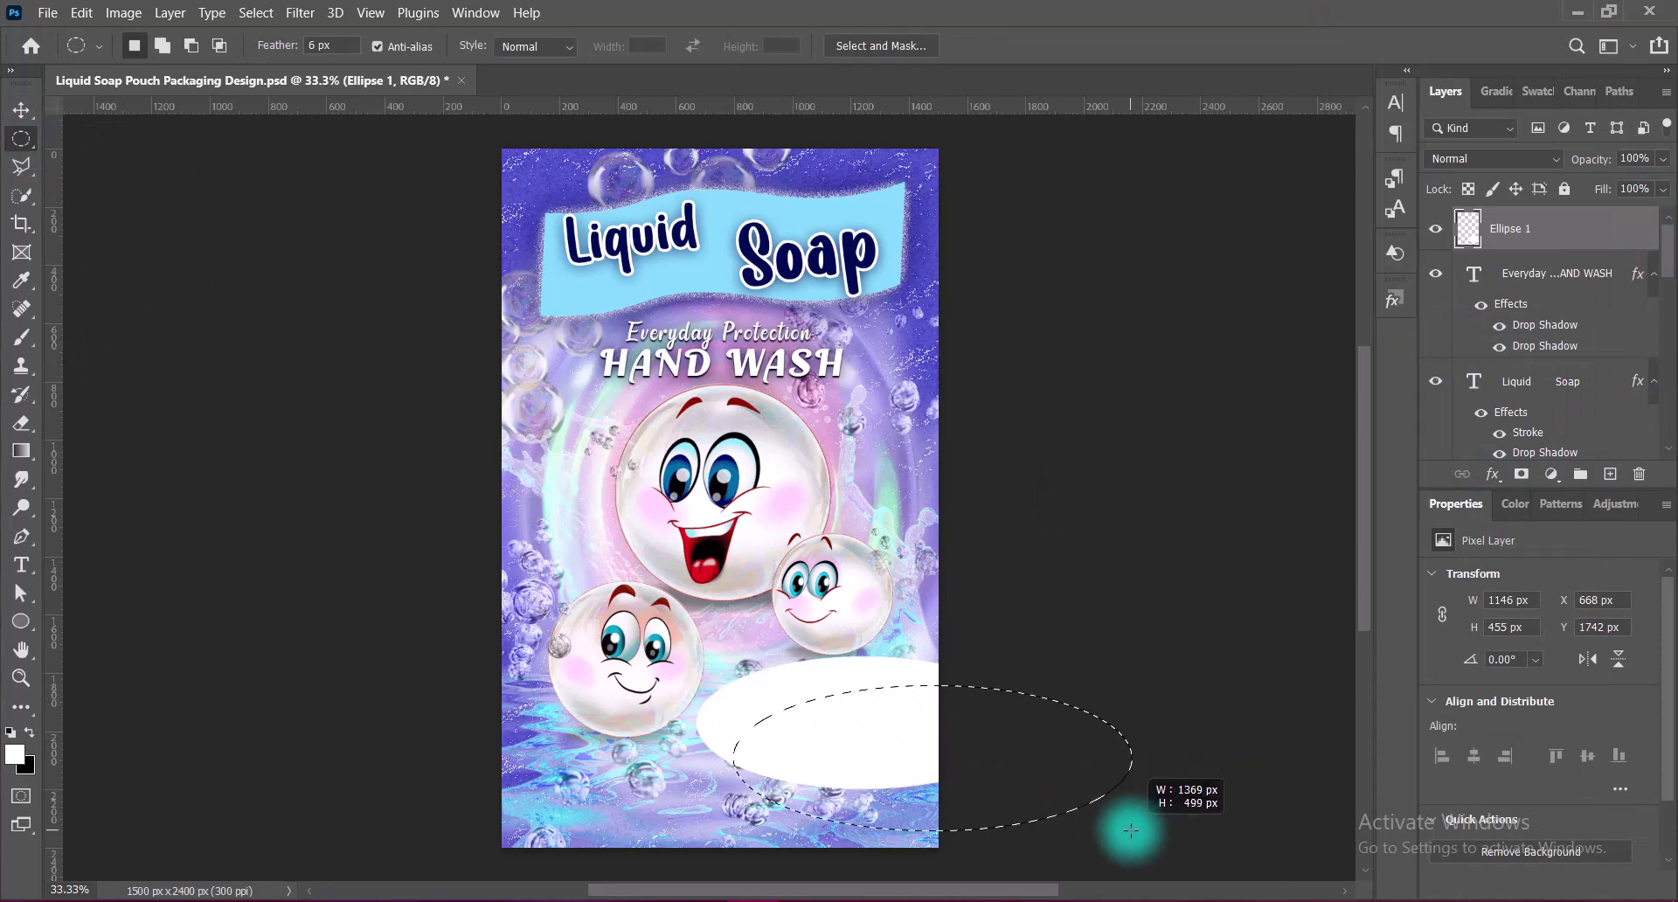
drag(734, 689, 1137, 830)
mouse_move(903, 730)
mouse_down()
mouse_move(928, 732)
mouse_move(908, 725)
mouse_up()
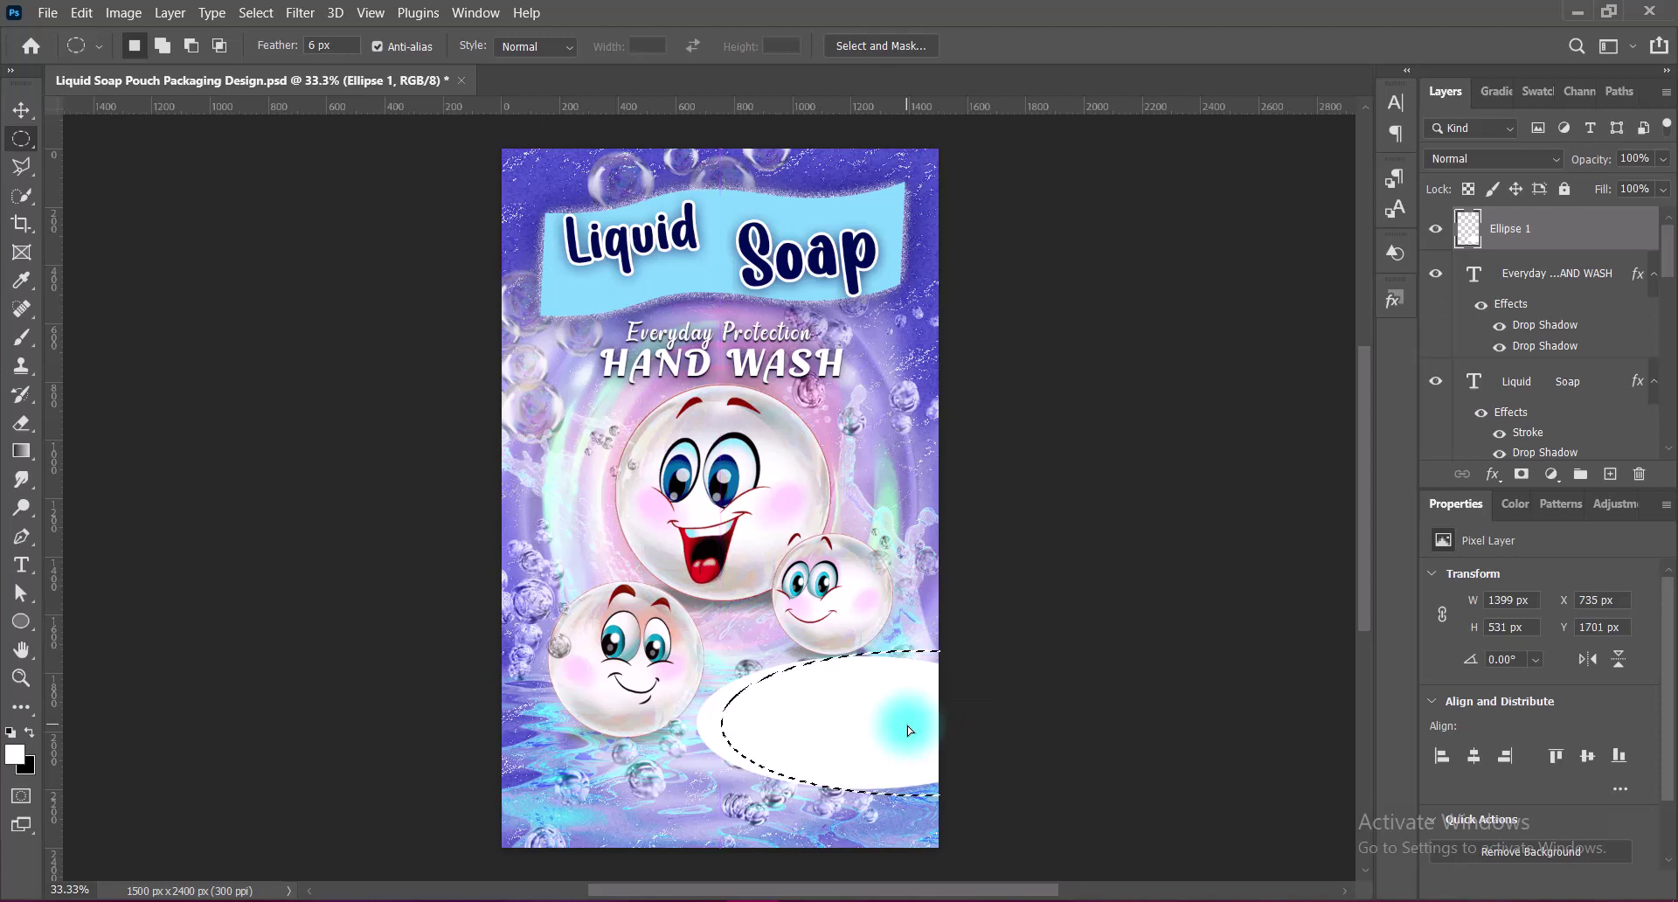
key(ctrl+d)
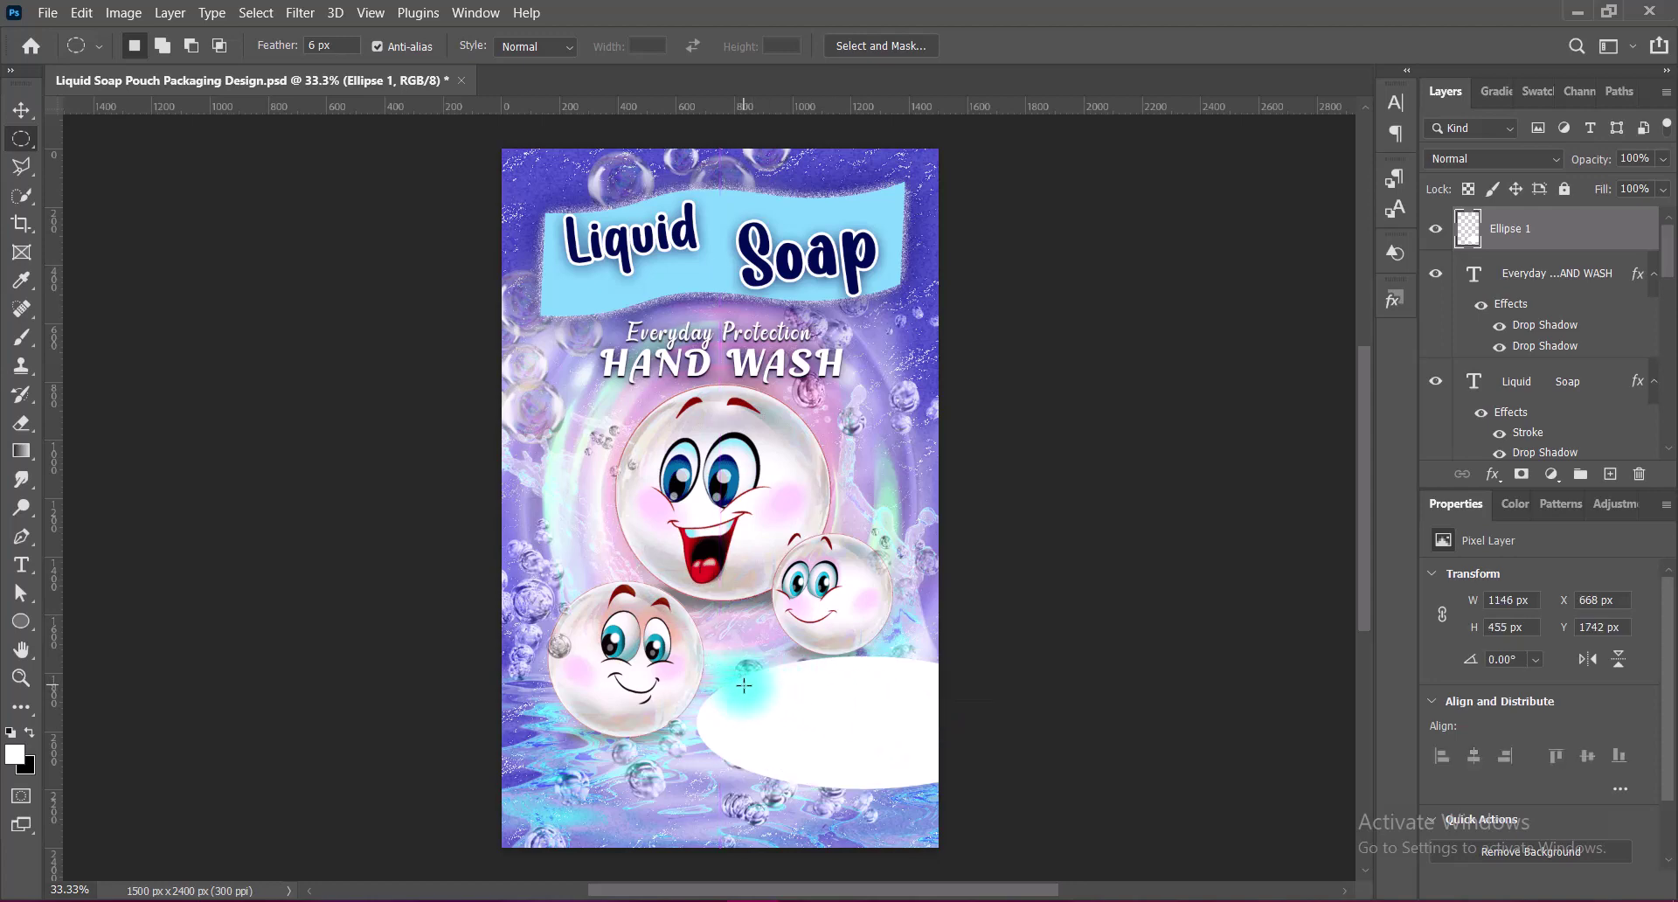
- Delete an offset elliptical selection from the white oval to leave a crescent
drag(741, 681, 1053, 808)
drag(881, 743, 861, 719)
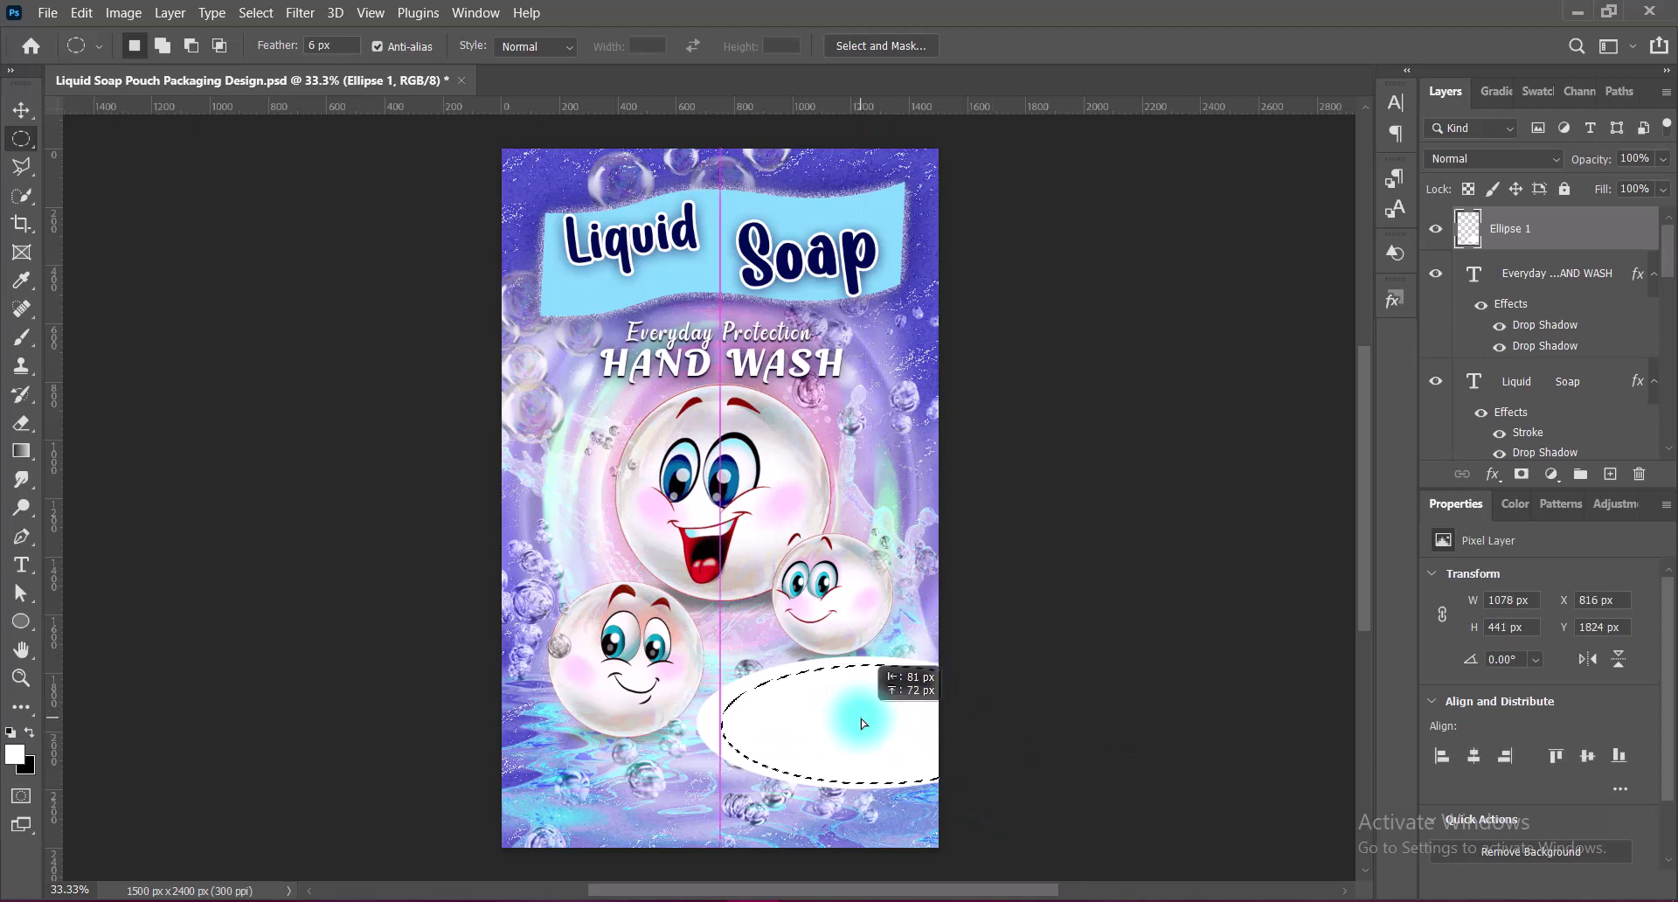
drag(862, 723, 874, 722)
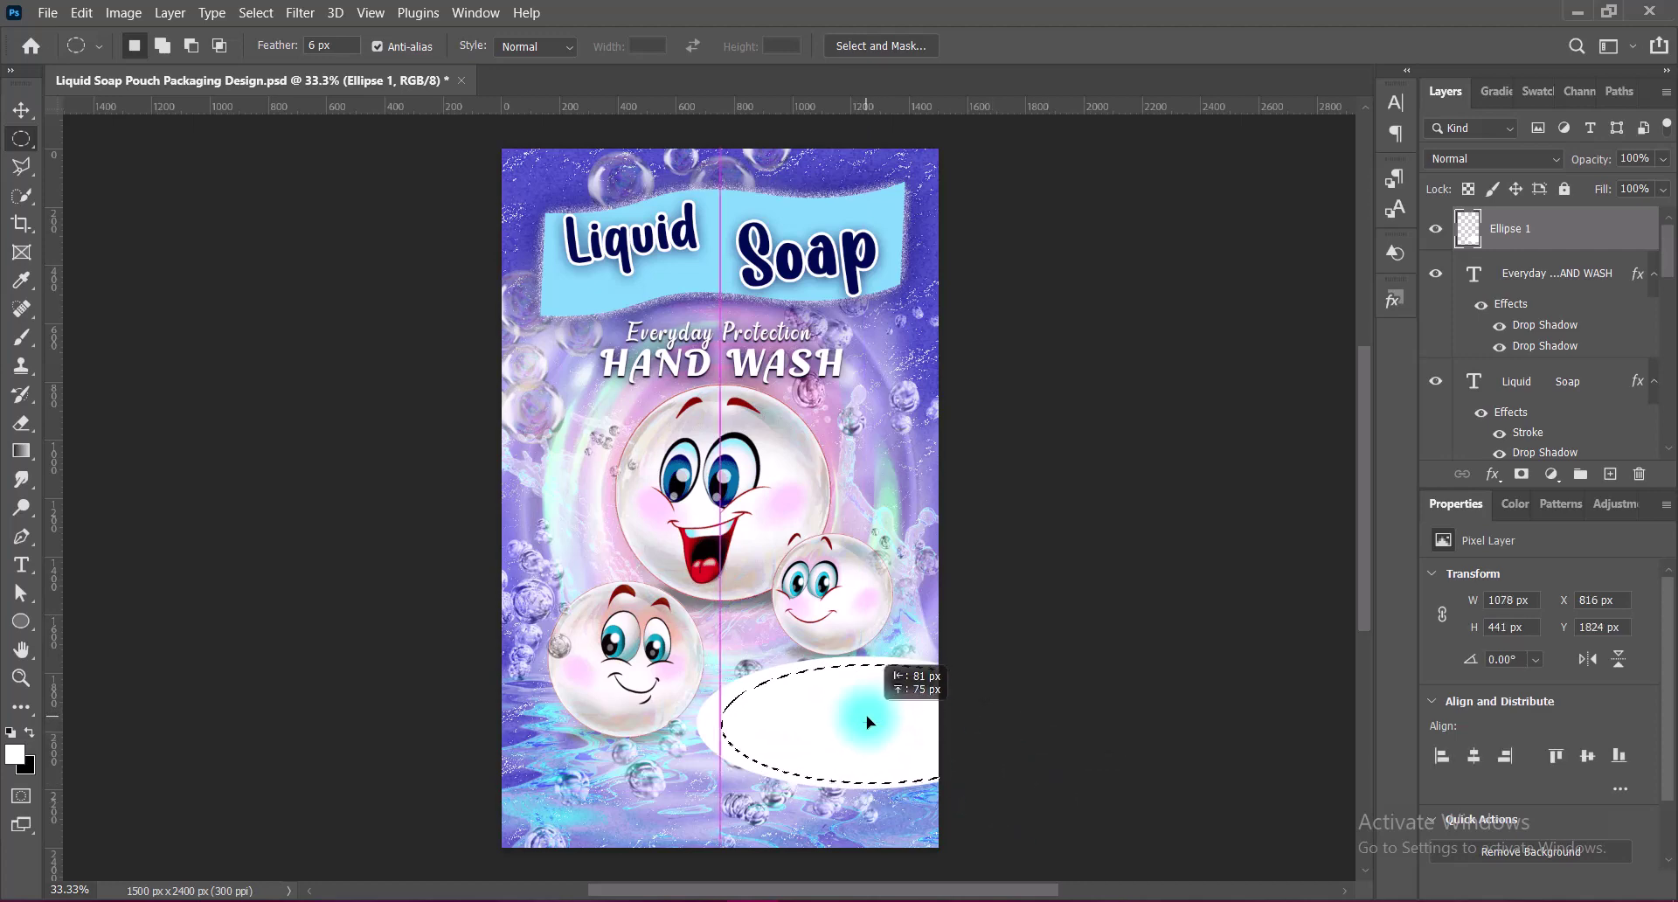
key(Delete)
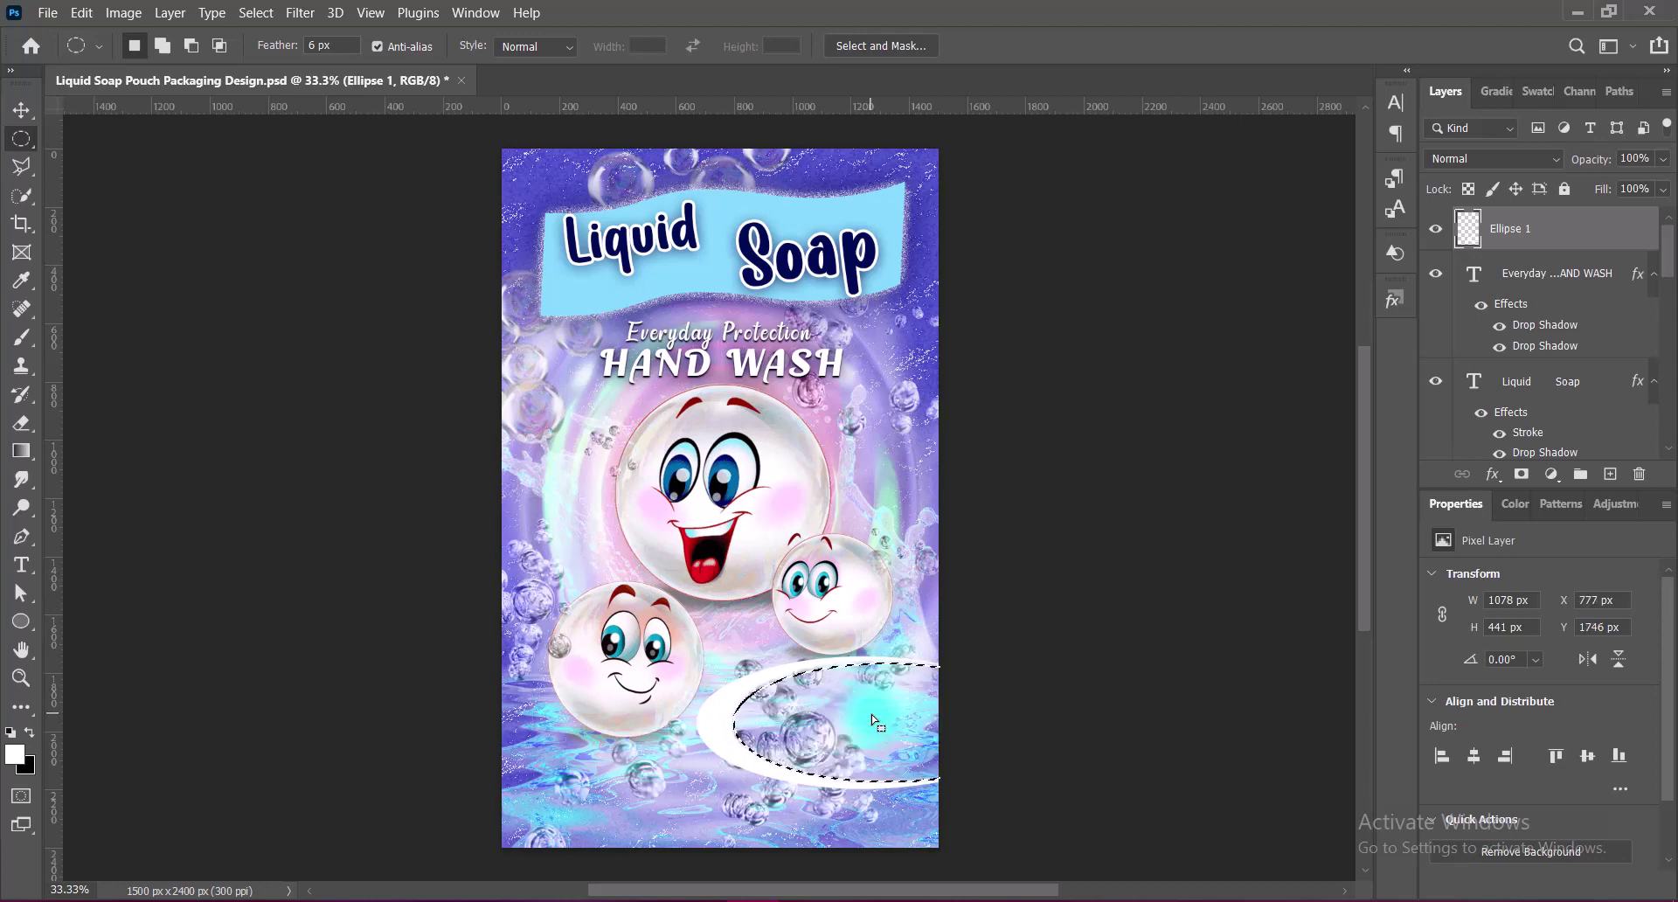
key(ctrl+d)
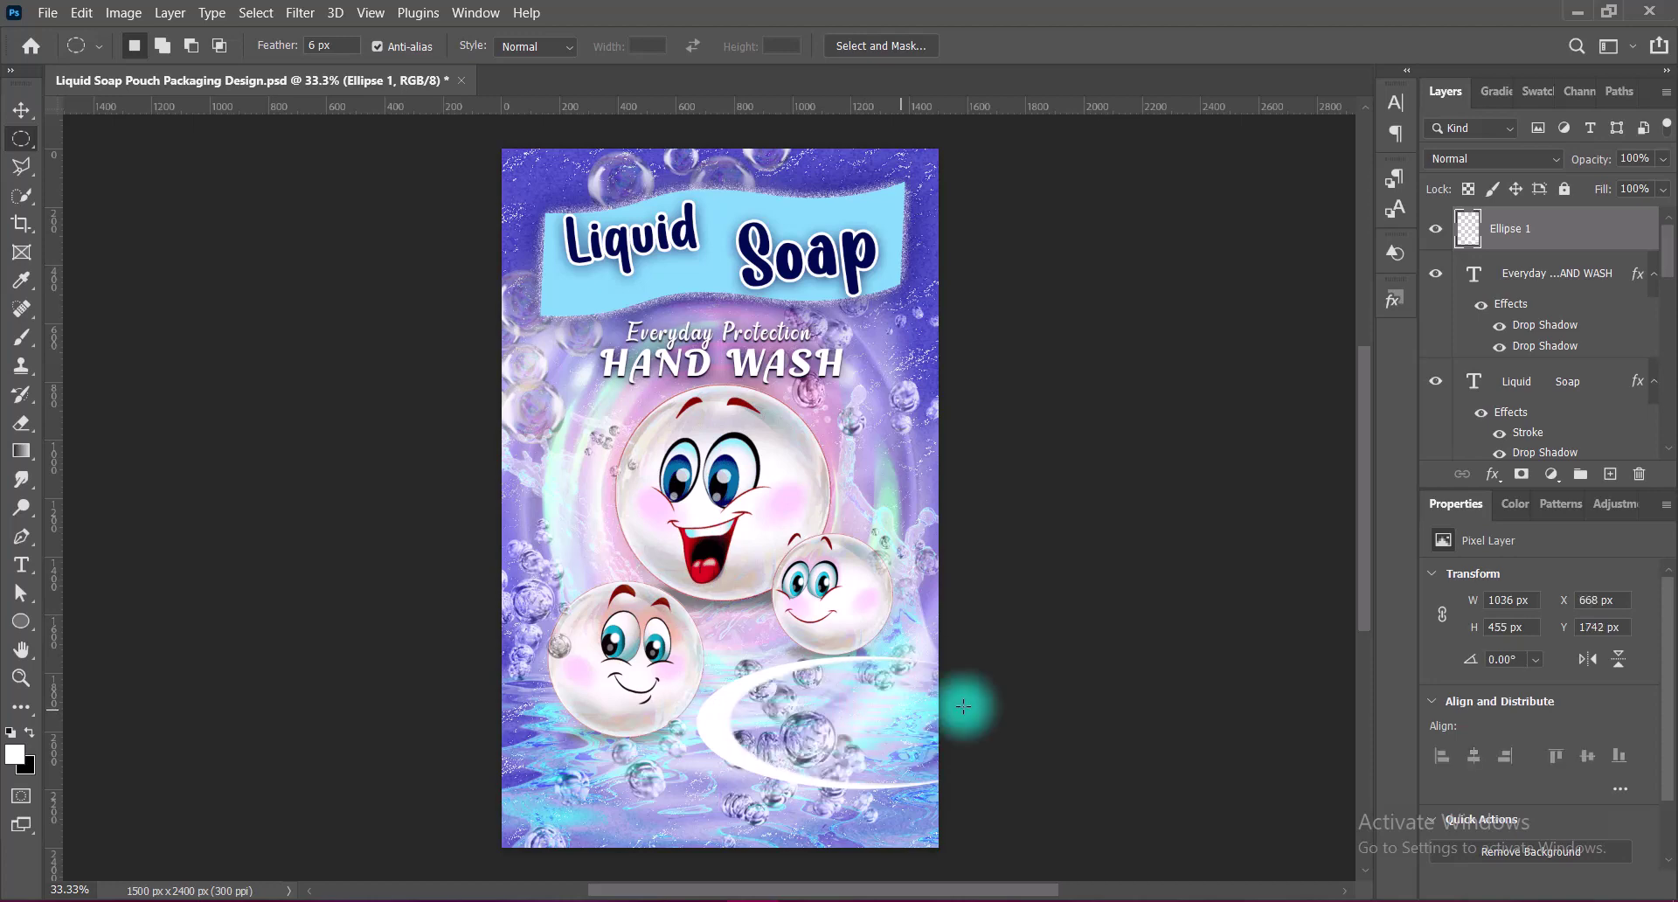
- Reposition the crescent swoosh slightly with Free Transform
key(v)
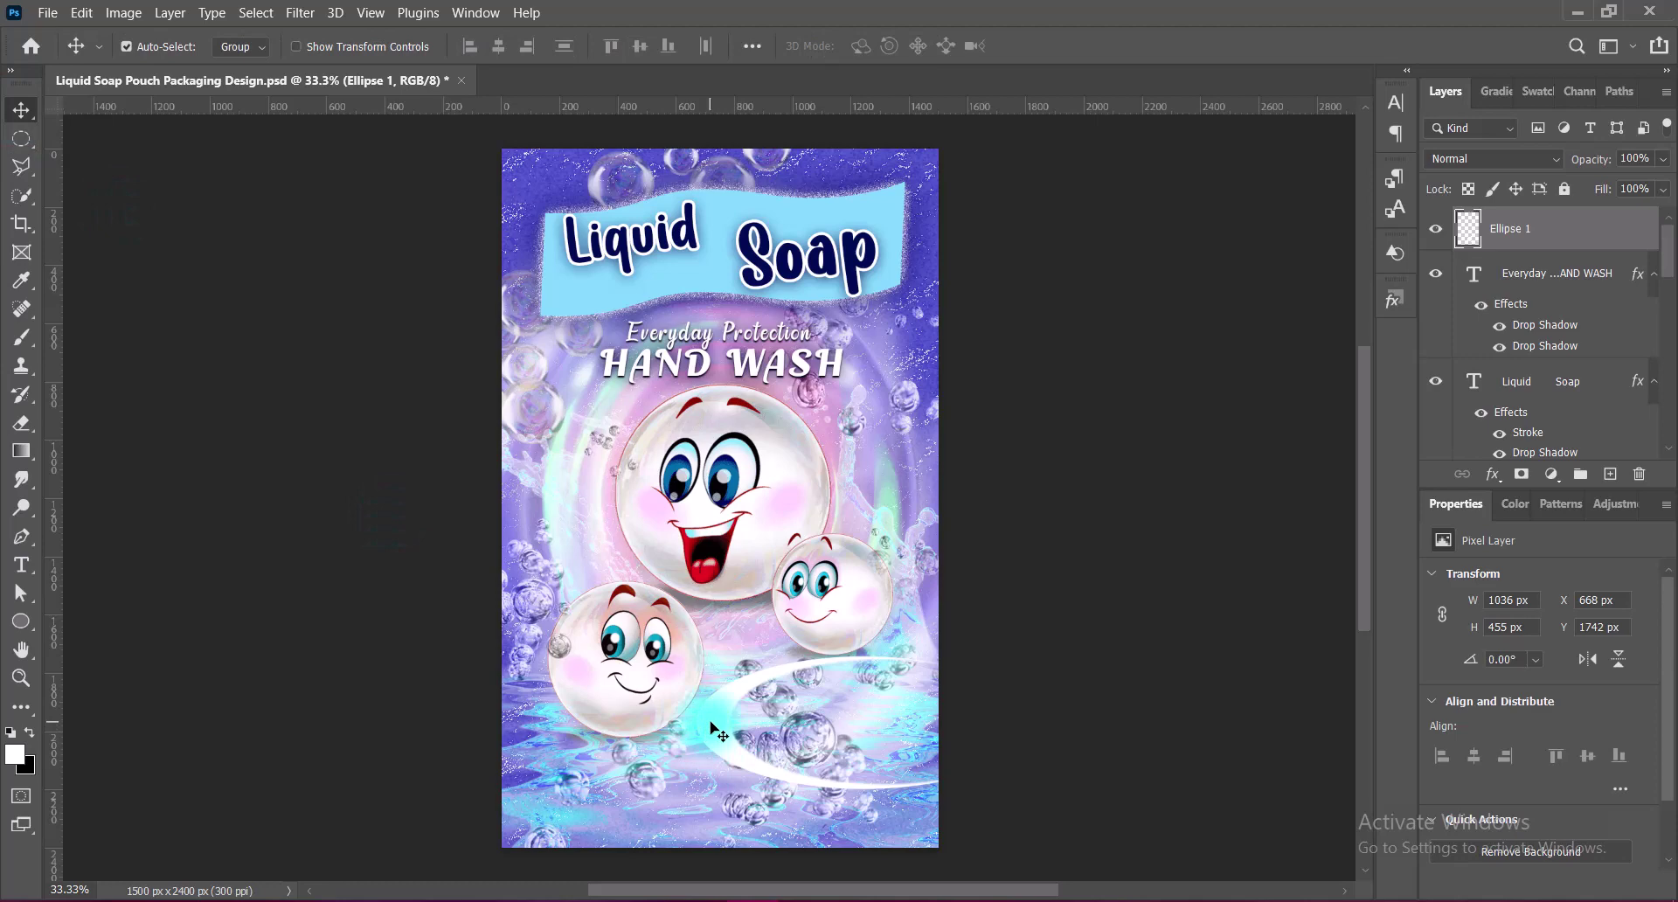
key(ctrl+t)
drag(843, 724, 848, 734)
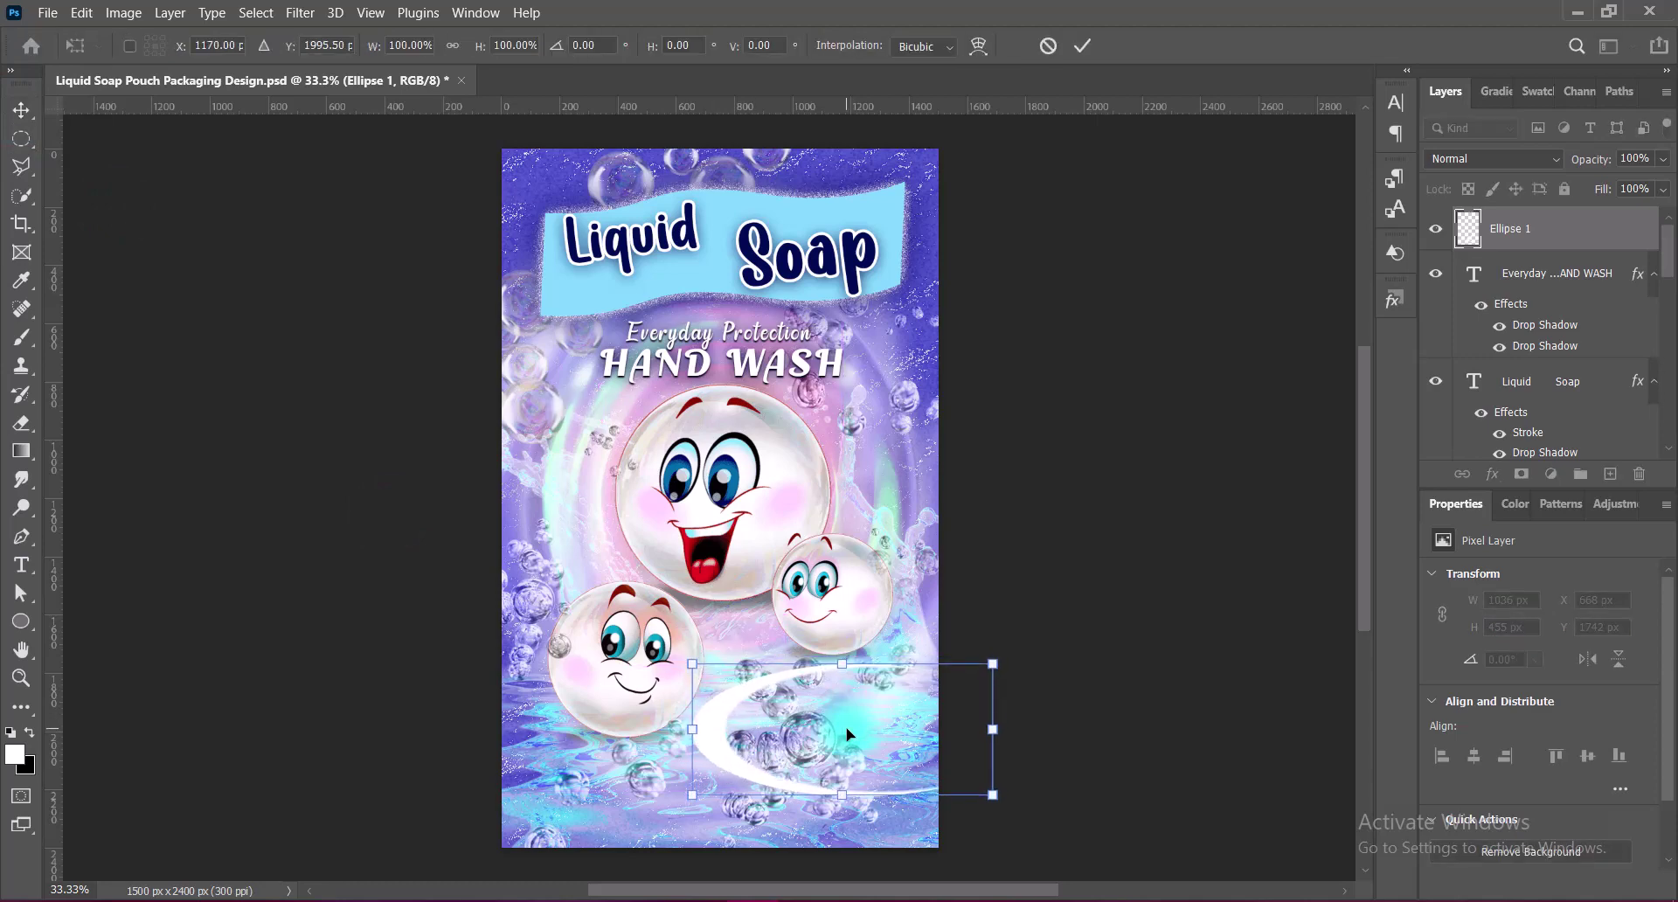
key(Return)
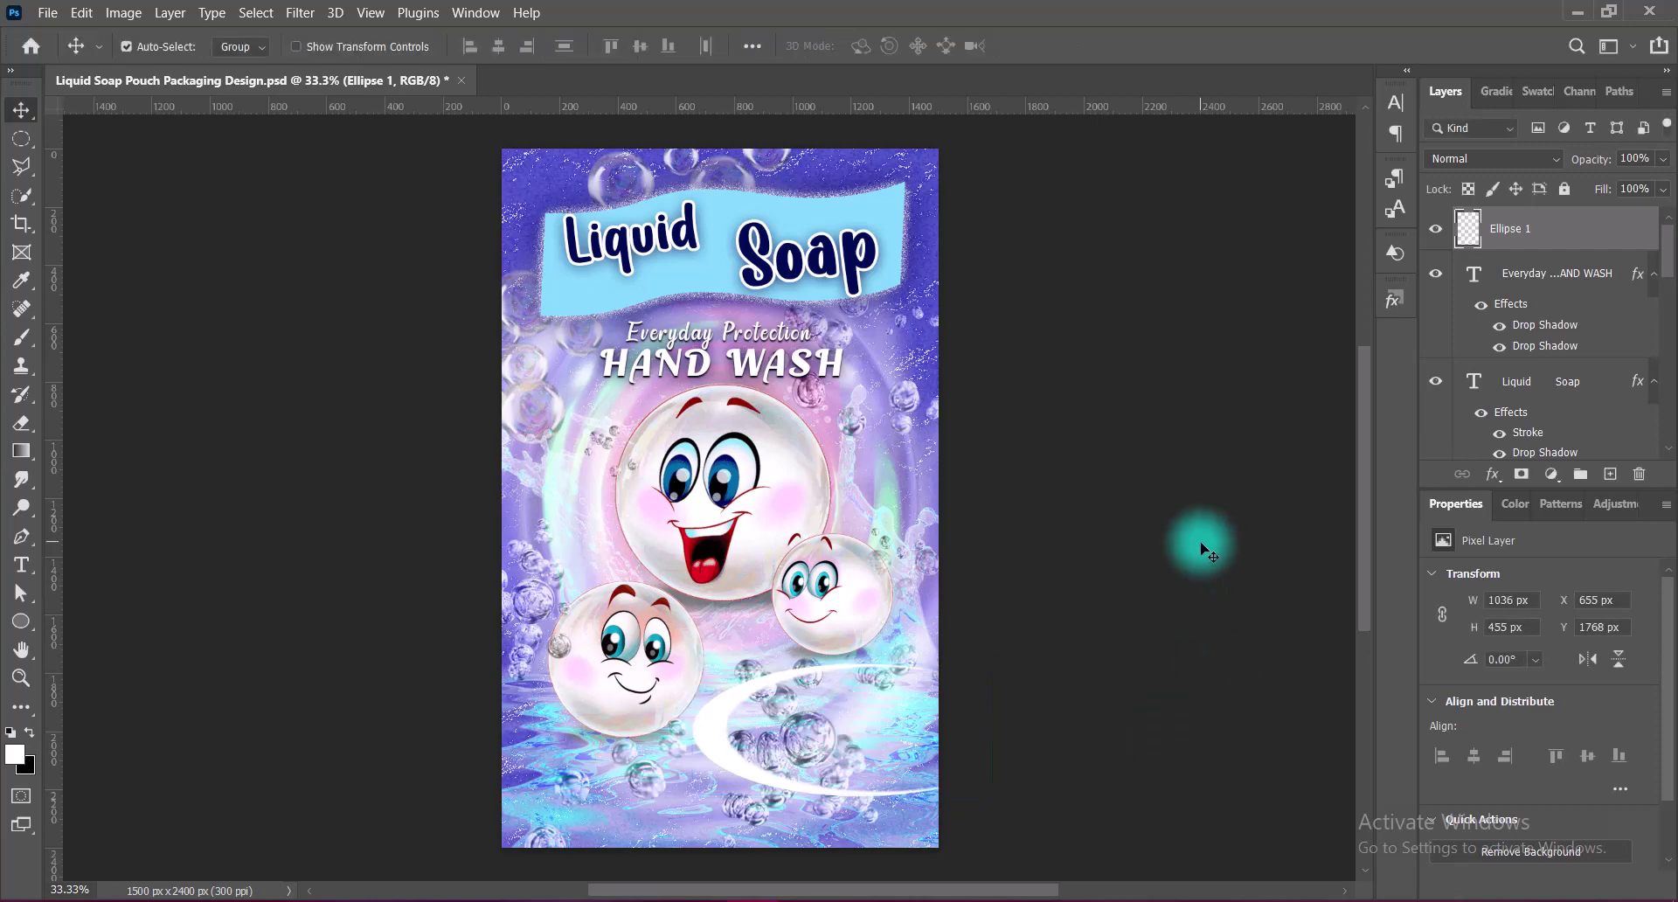
right_click(1468, 229)
- Add a black drop shadow to the Ellipse 1 swoosh and apply it
click(1504, 241)
click(805, 593)
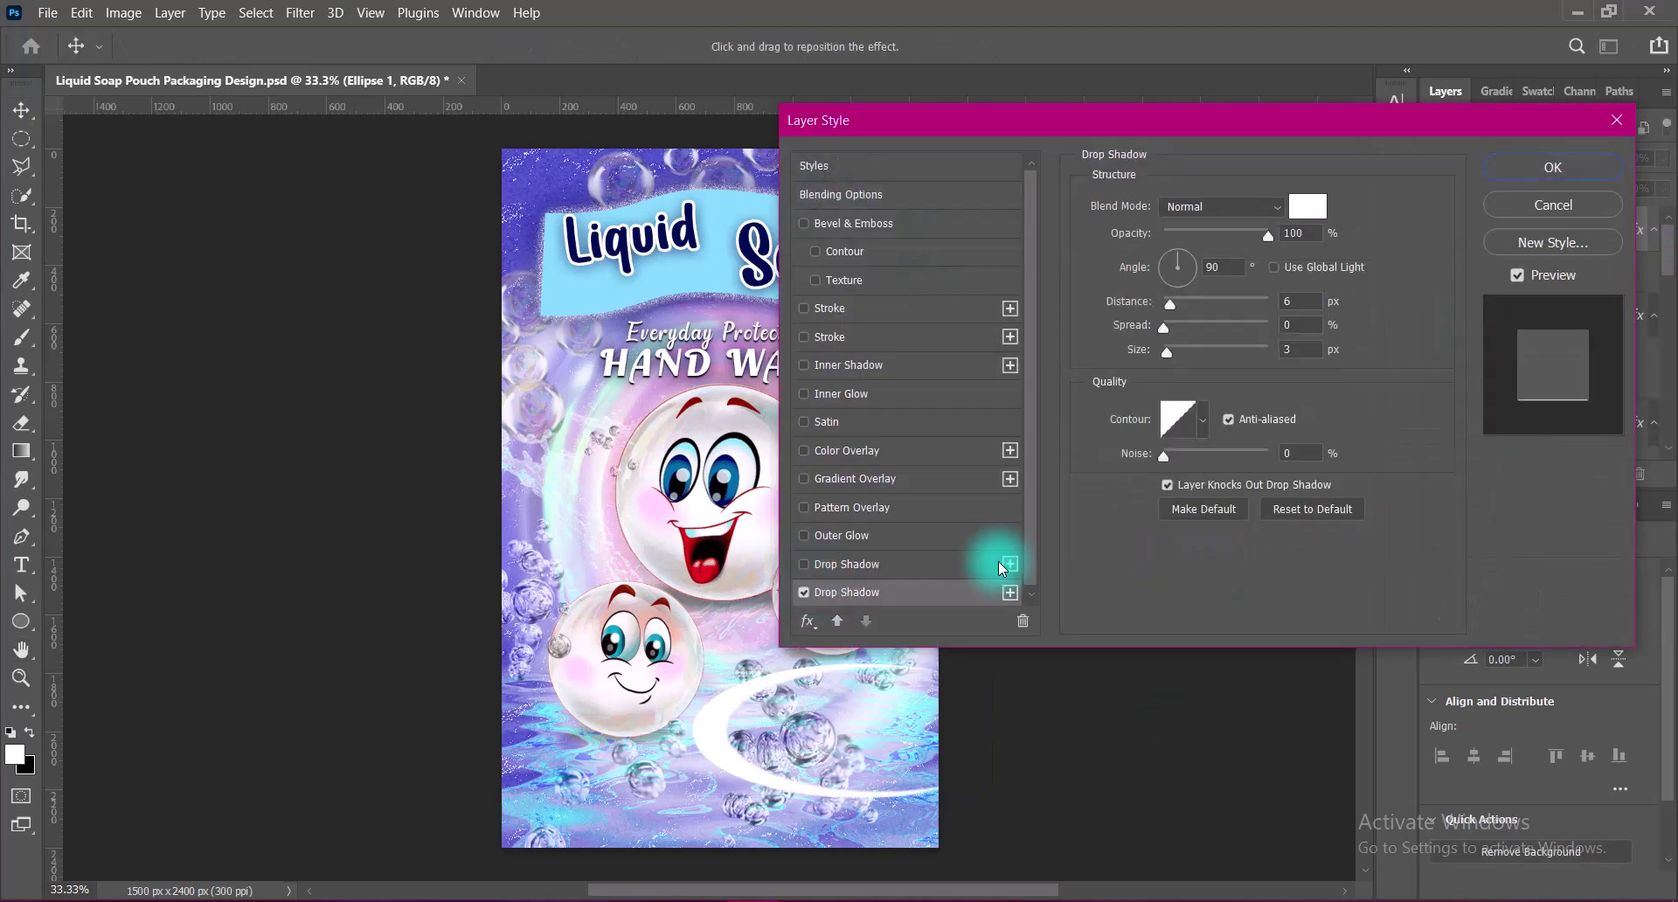
click(1306, 208)
click(1557, 250)
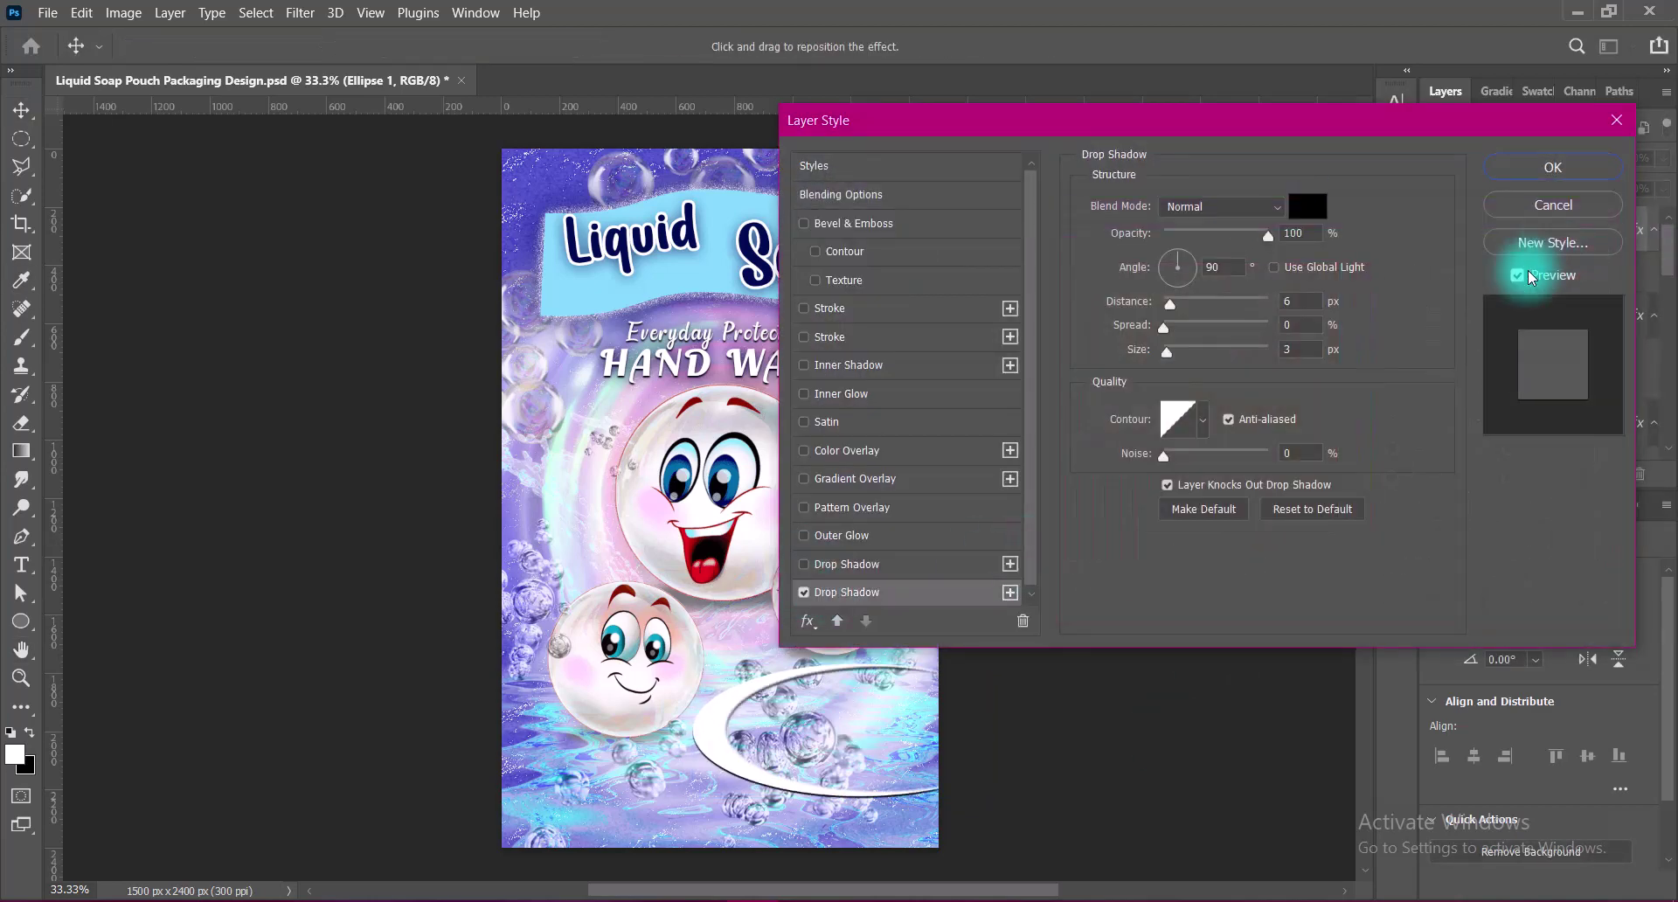
mouse_move(1302, 348)
mouse_down()
mouse_move(1264, 349)
mouse_move(1283, 352)
mouse_up()
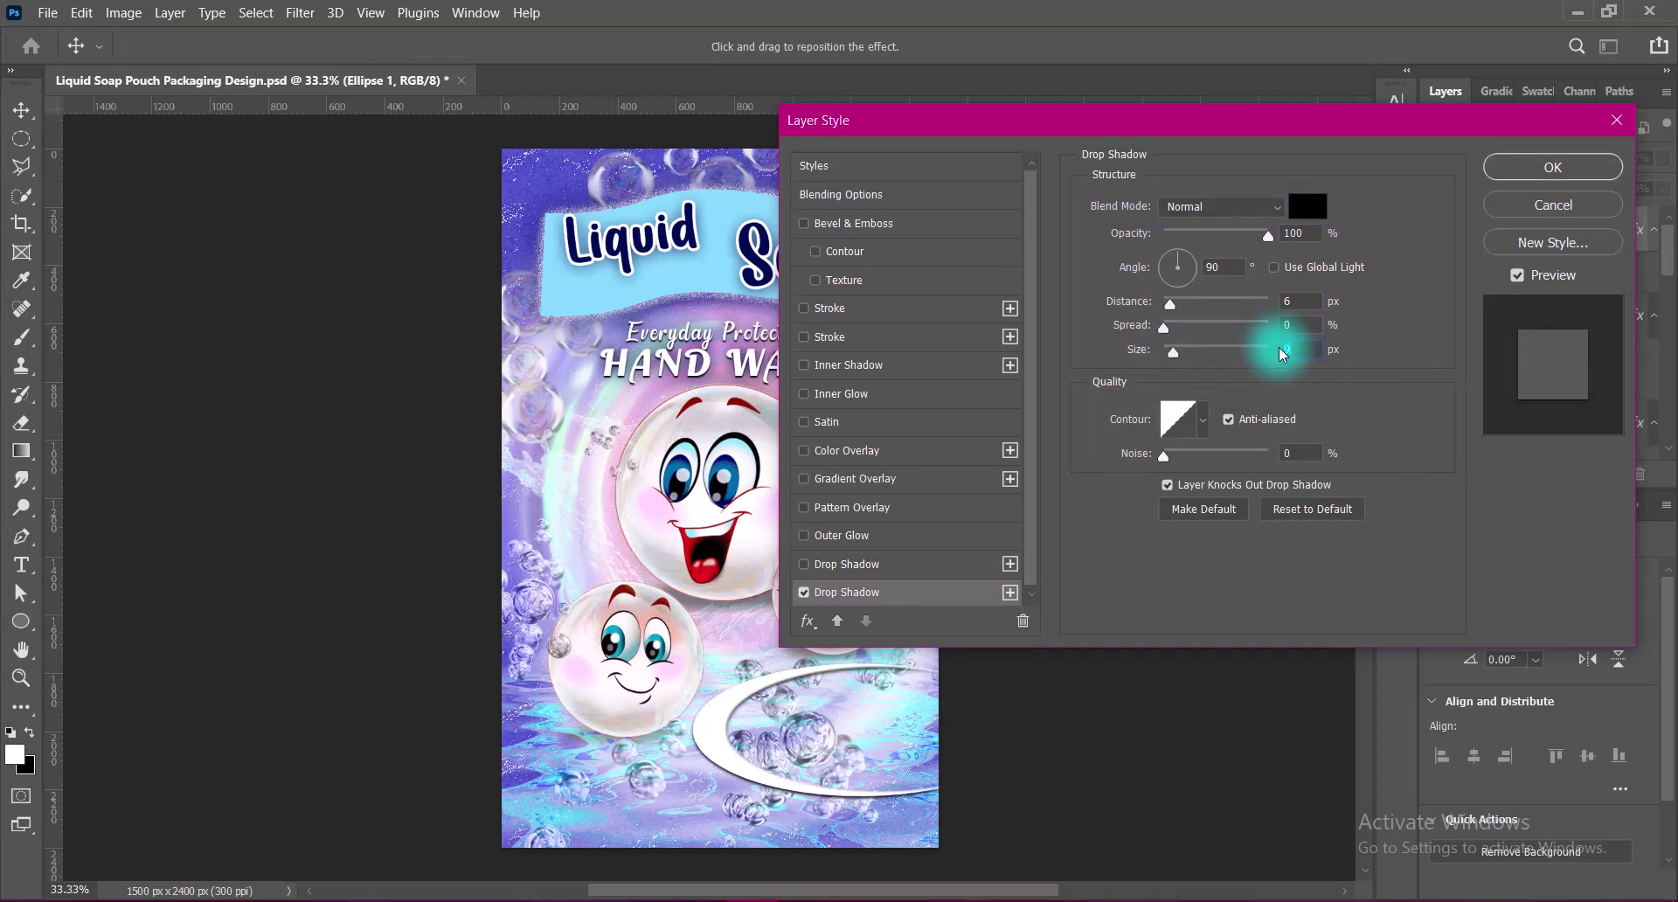
click(1506, 179)
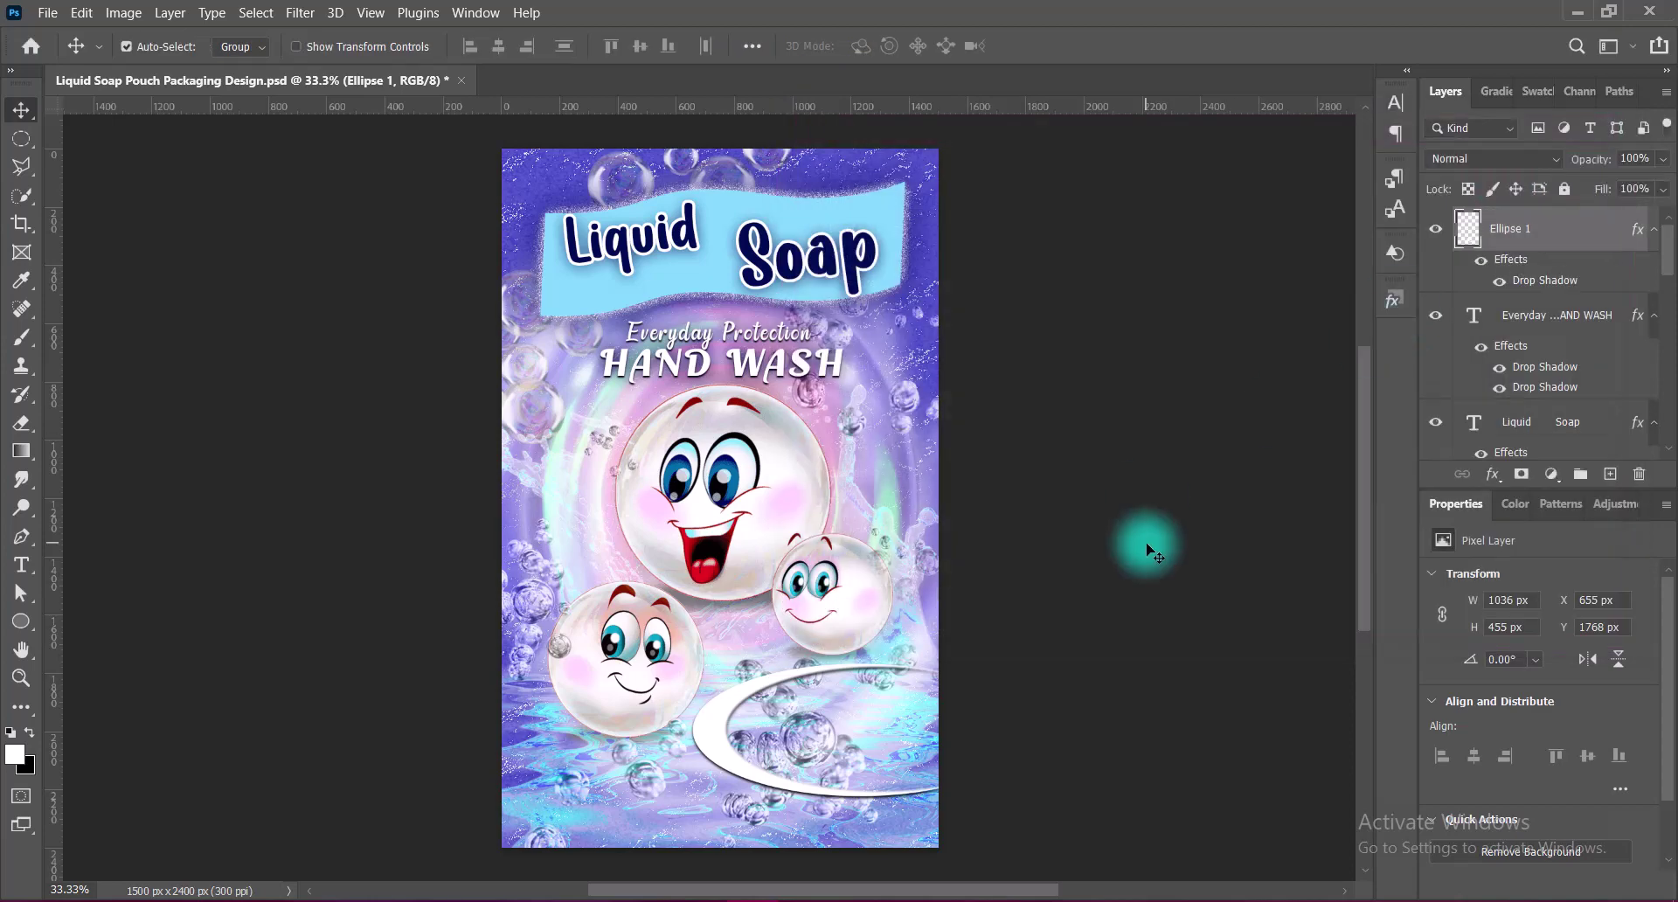
- Start a left-aligned Ebrima 18 pt text box over the swoosh on a new layer
click(1610, 474)
click(22, 565)
click(131, 564)
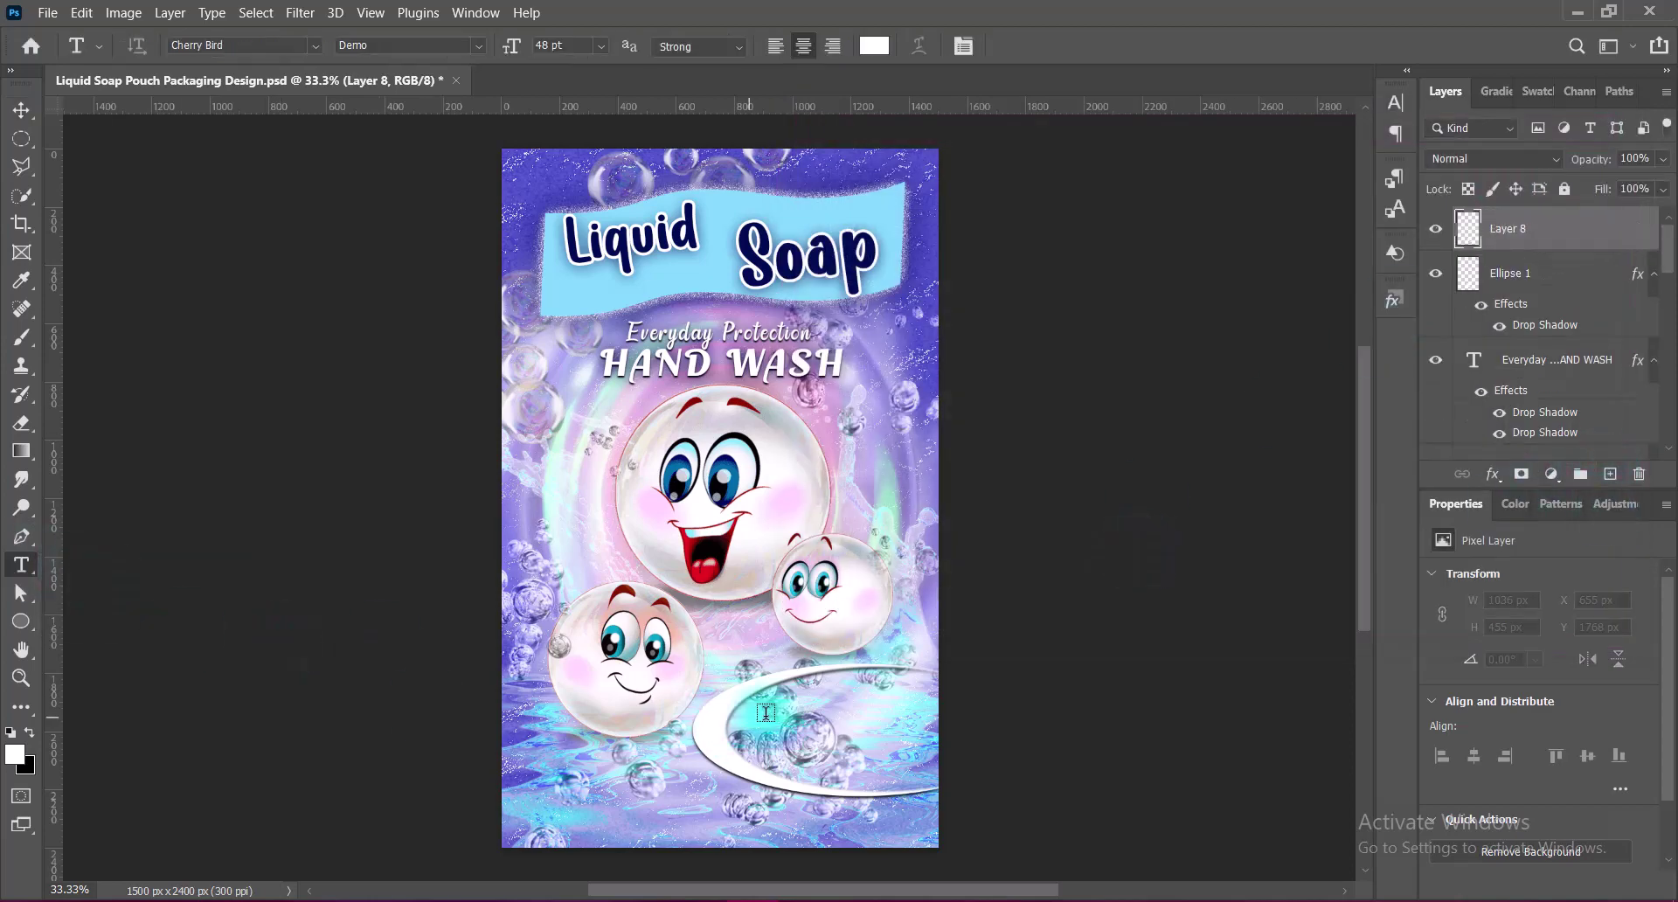
click(769, 714)
click(315, 45)
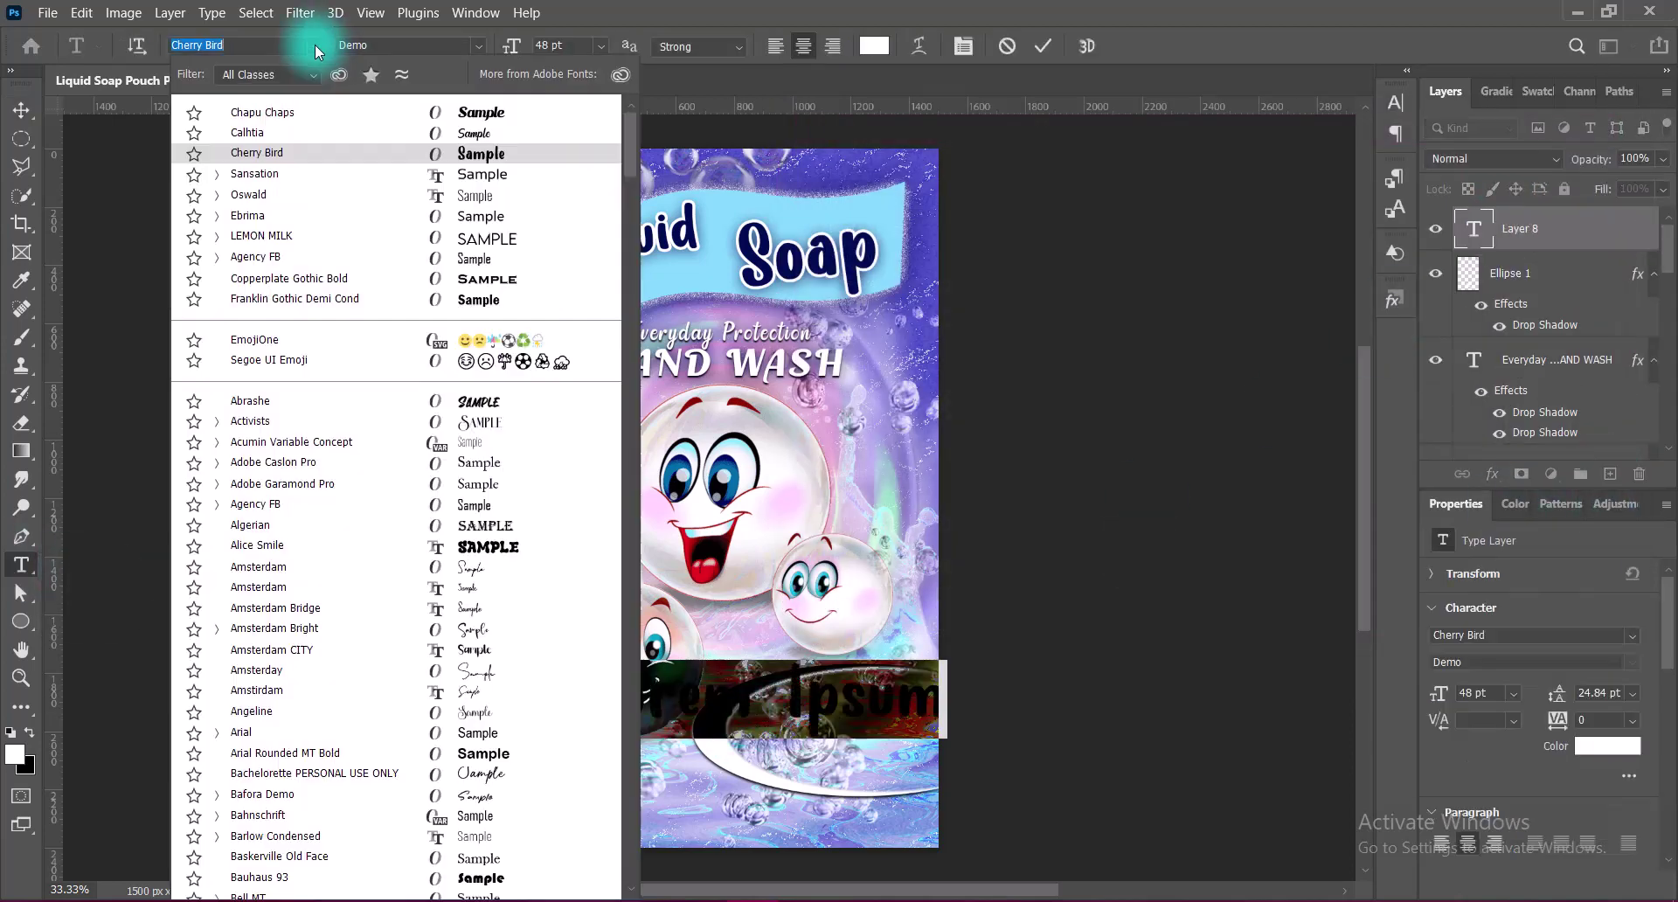
click(488, 214)
click(769, 48)
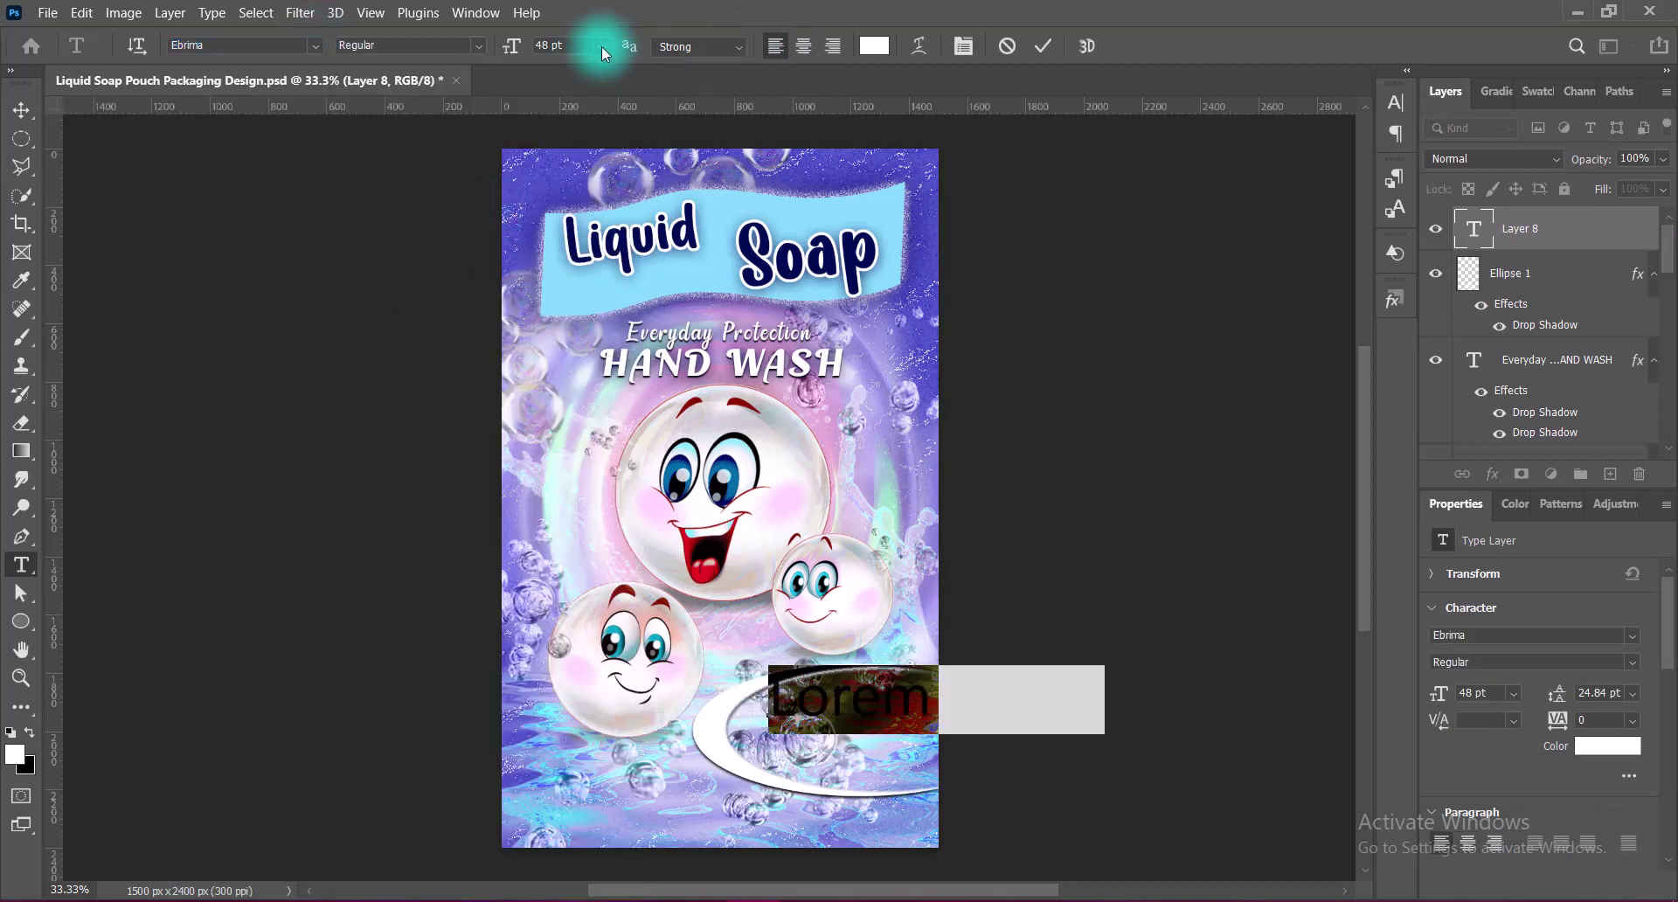
click(600, 46)
click(573, 227)
- Paste the 'A Touch of Clean / in Every Squeeze' tagline and move it onto the swoosh
text(A Touch of Clean)
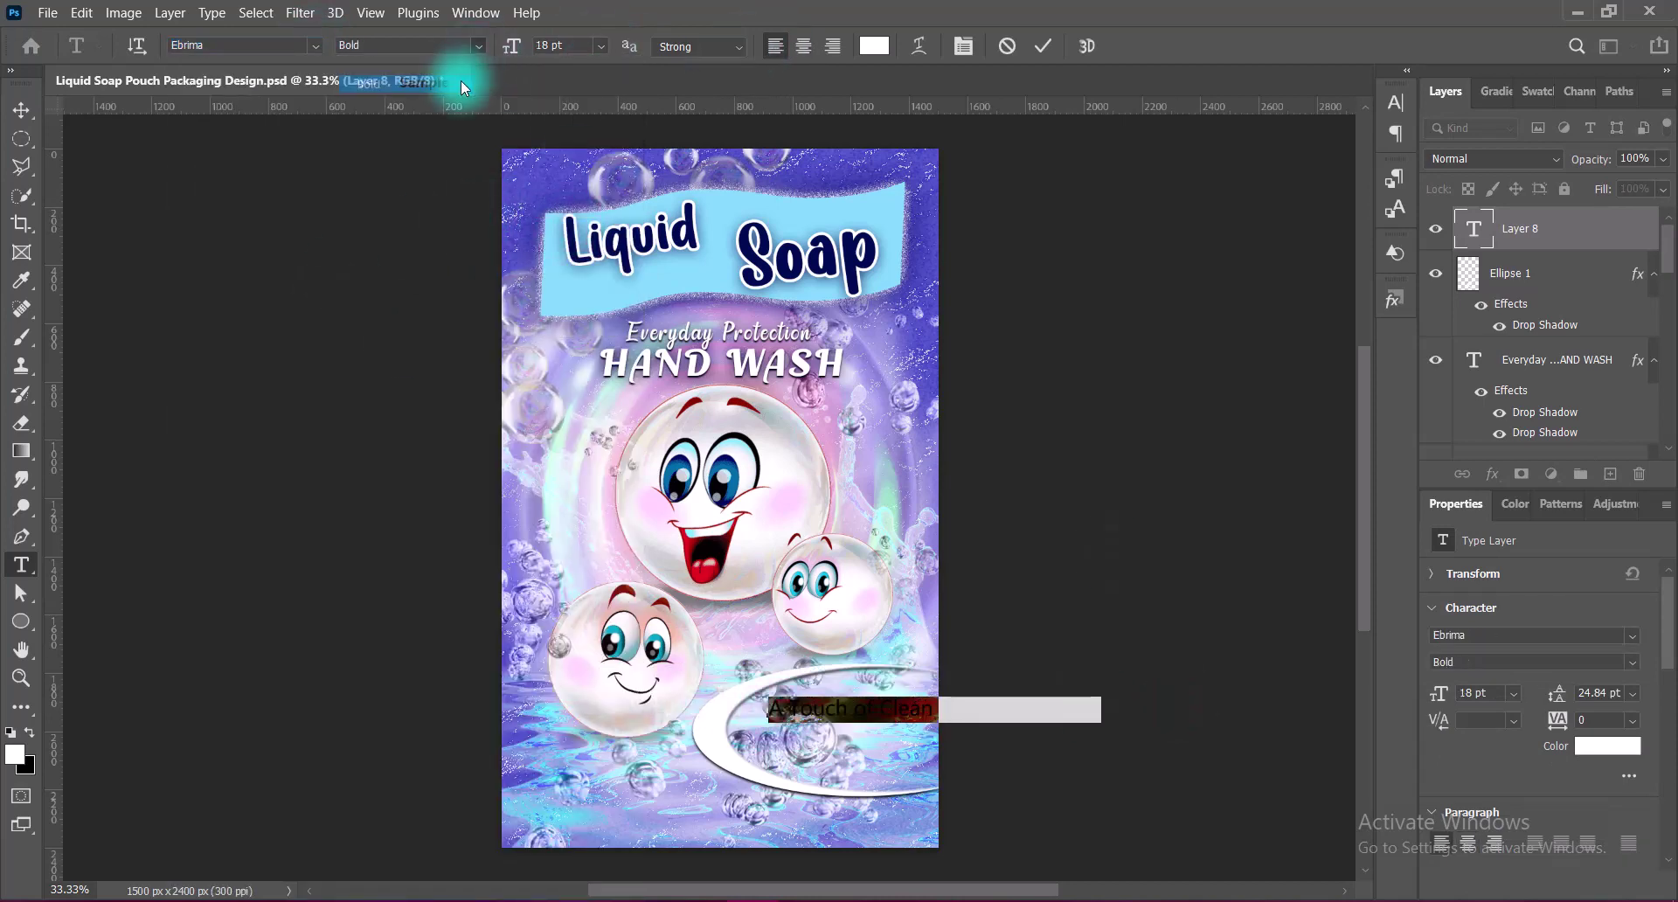
key(ctrl+v)
key(ctrl+Return)
key(v)
mouse_move(874, 710)
mouse_down()
mouse_move(786, 680)
mouse_move(779, 714)
mouse_up()
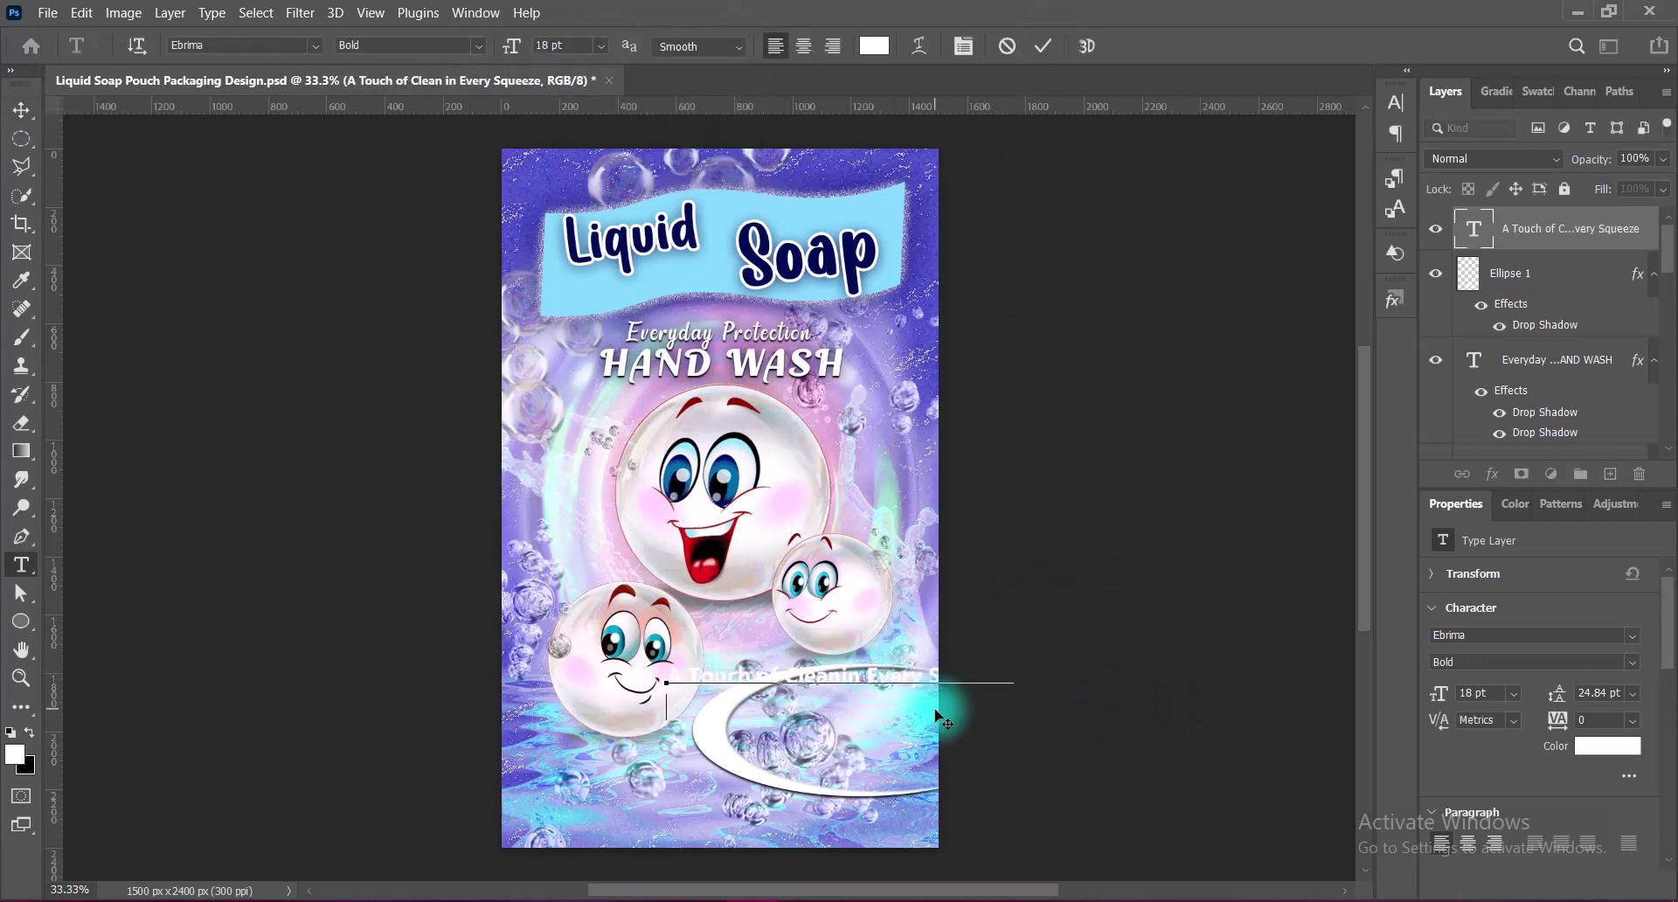
- Enlarge the second line 'in Every Squeeze' of the tagline
double_click(820, 752)
click(1396, 103)
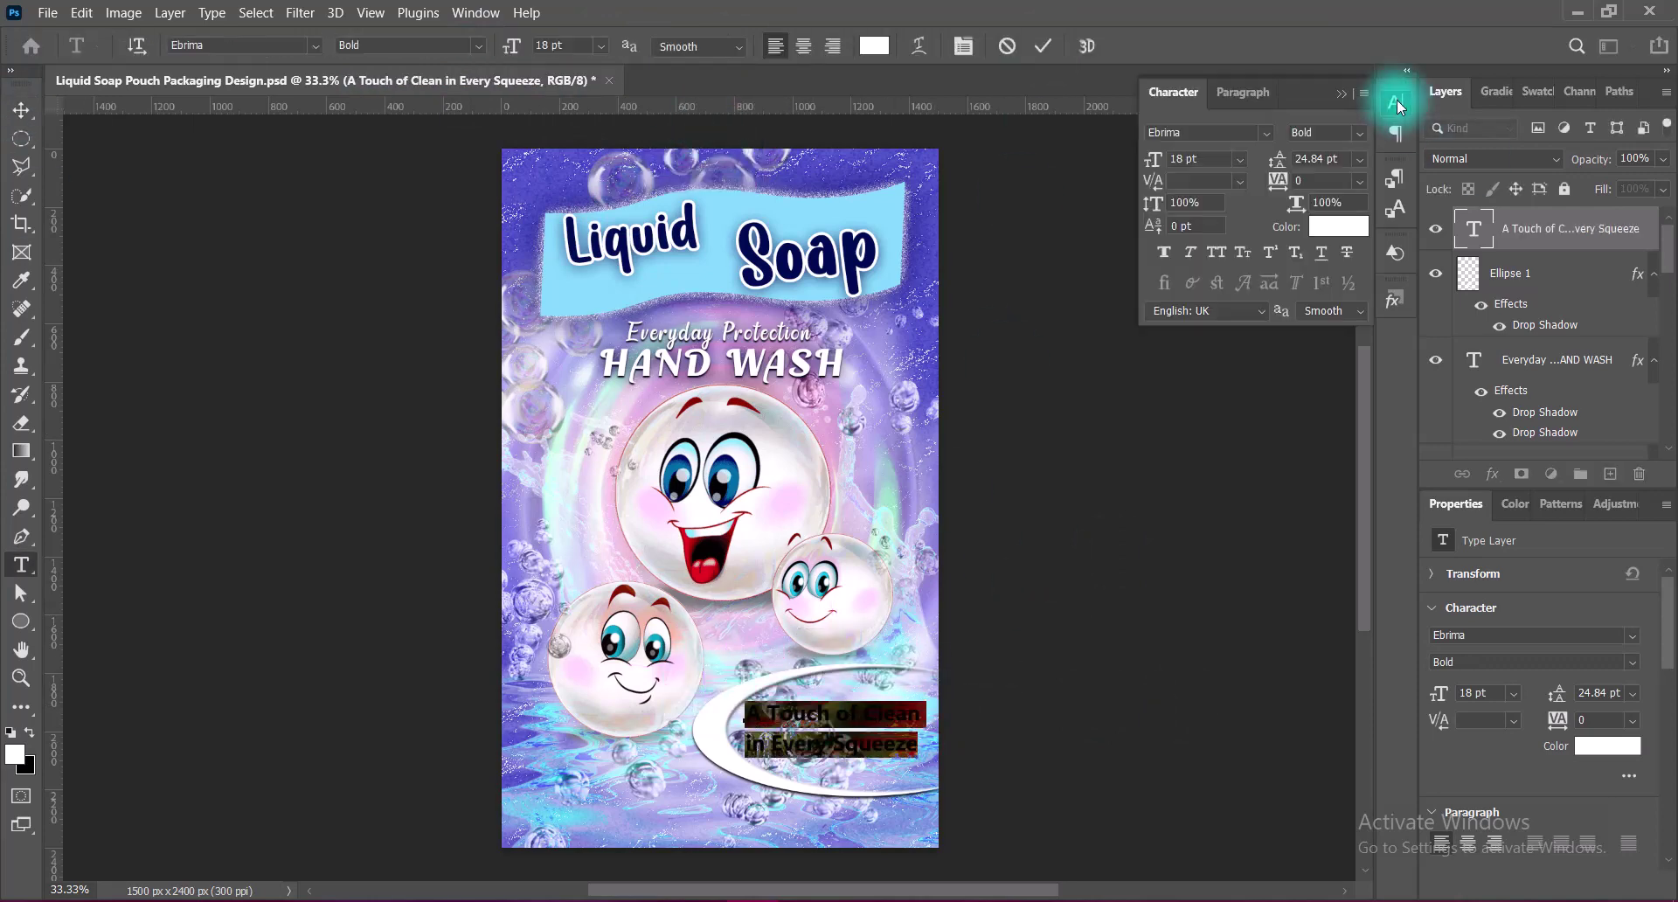
click(870, 715)
click(600, 46)
drag(745, 743, 918, 743)
click(1398, 103)
click(1043, 45)
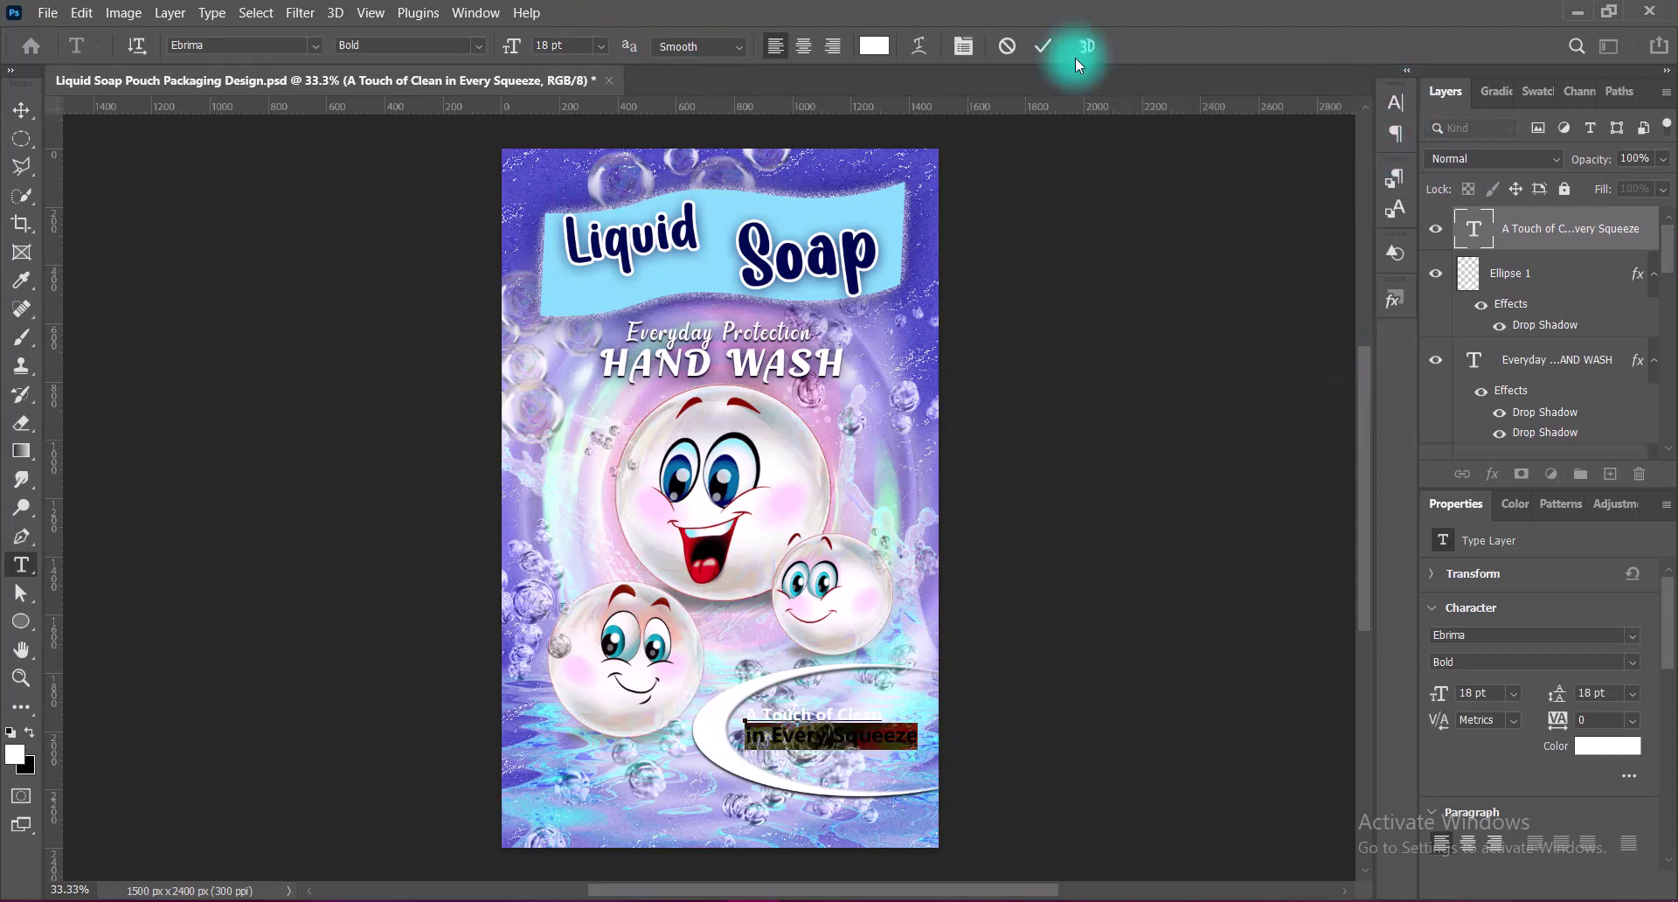
key(v)
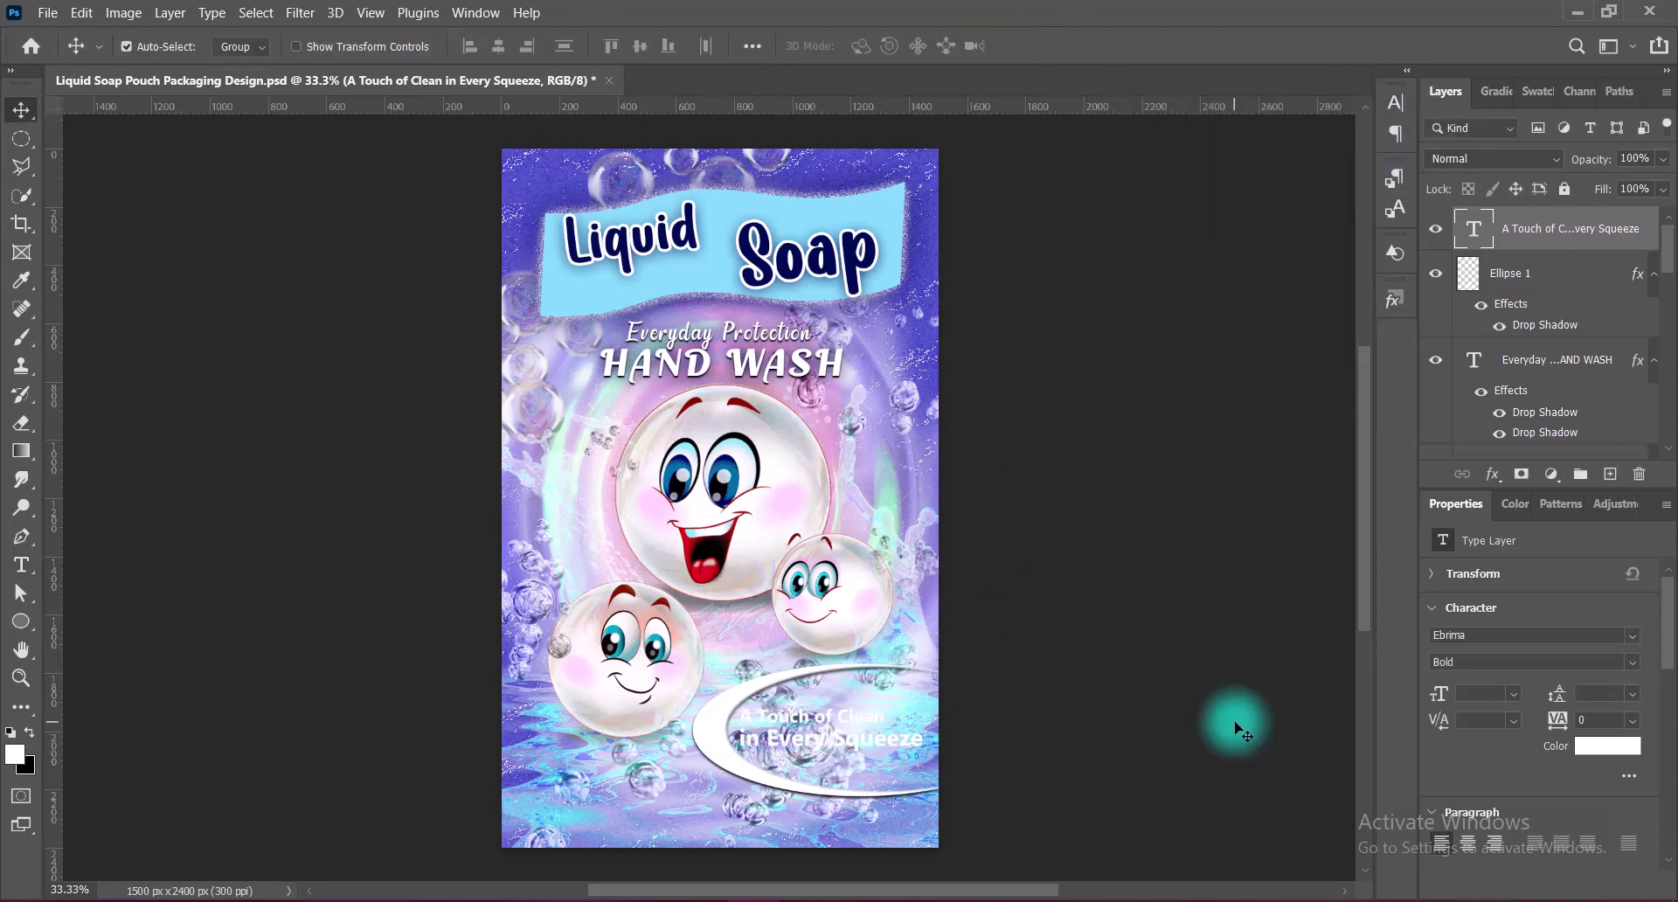
- Give the tagline a soft drop shadow and shift it slightly left
double_click(1511, 390)
click(846, 564)
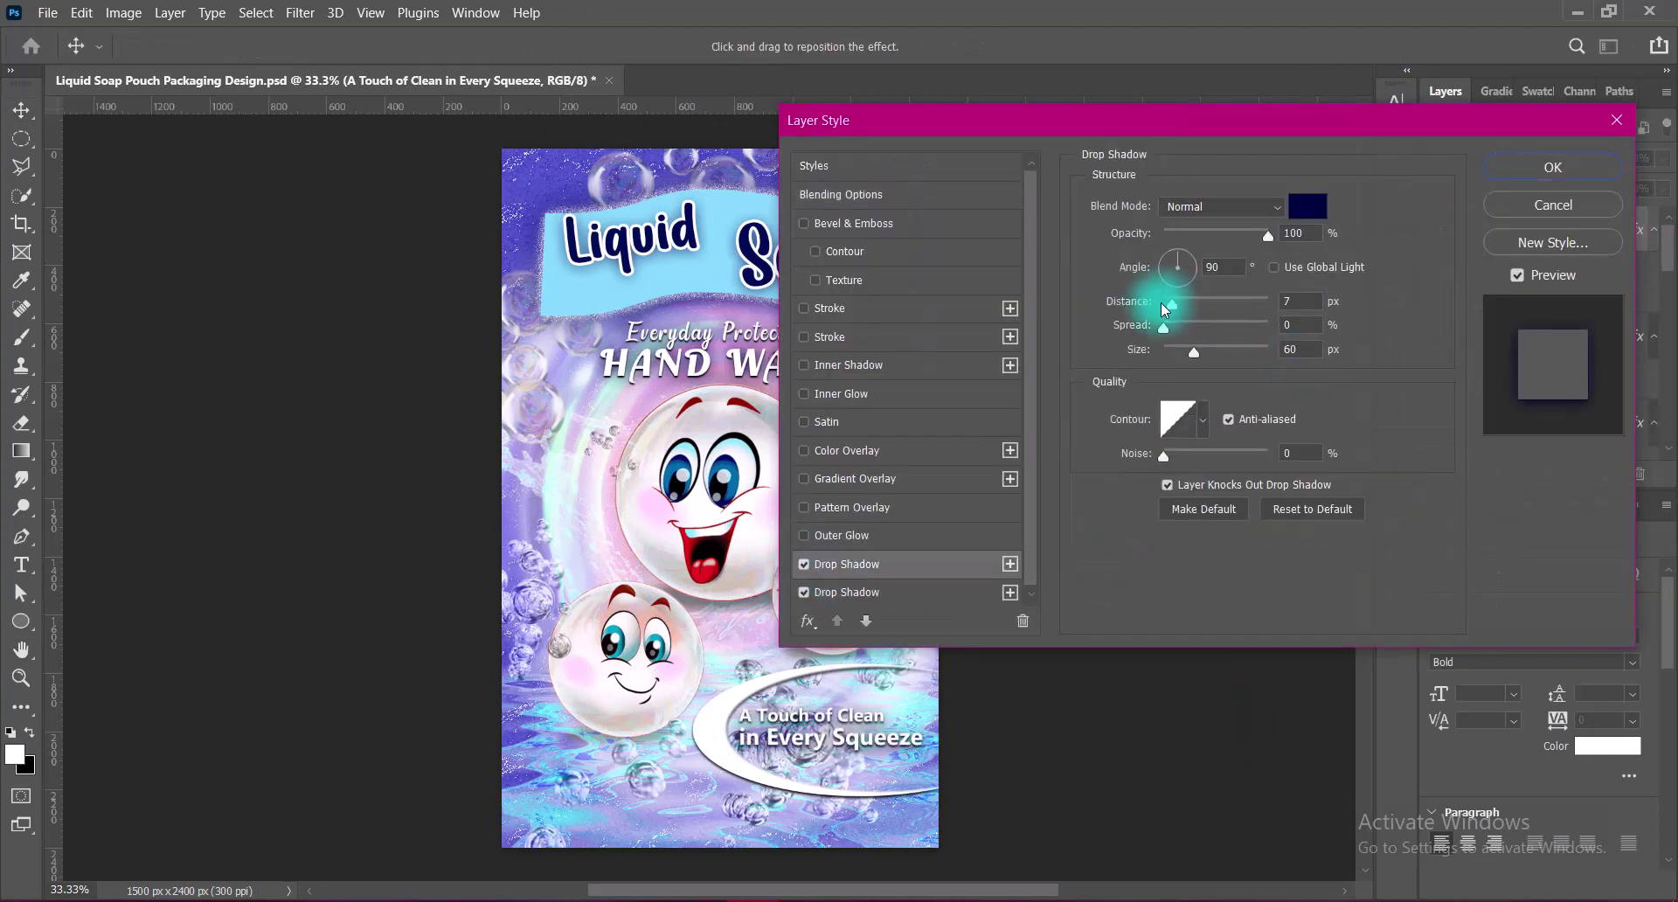
click(1311, 206)
text(81)
key(Return)
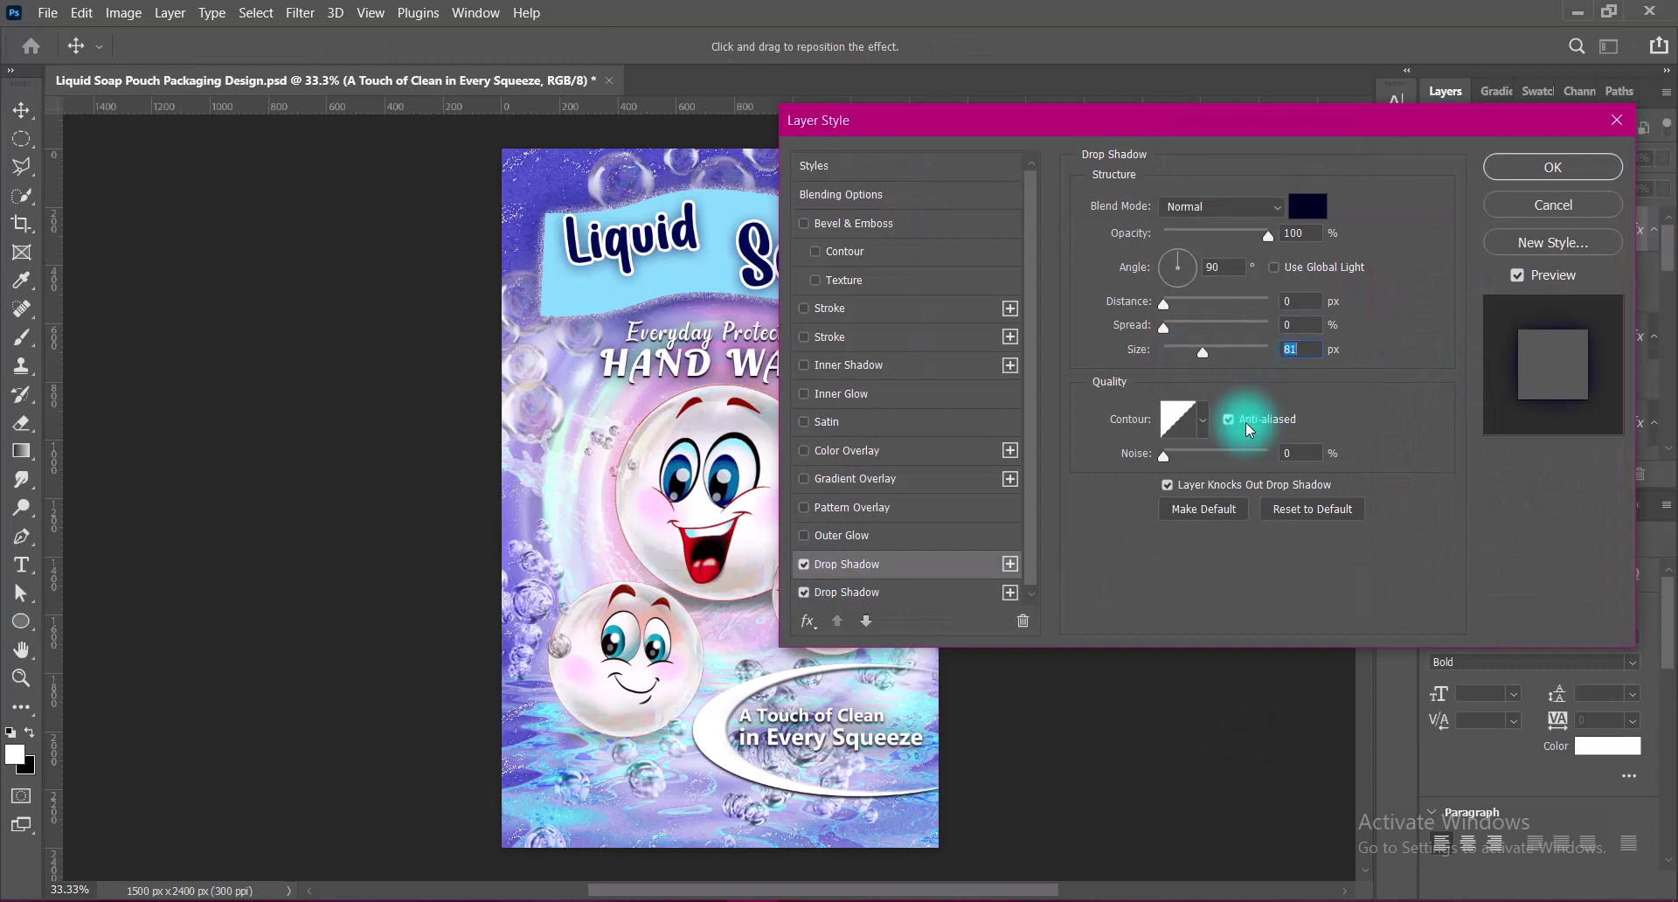
click(1298, 325)
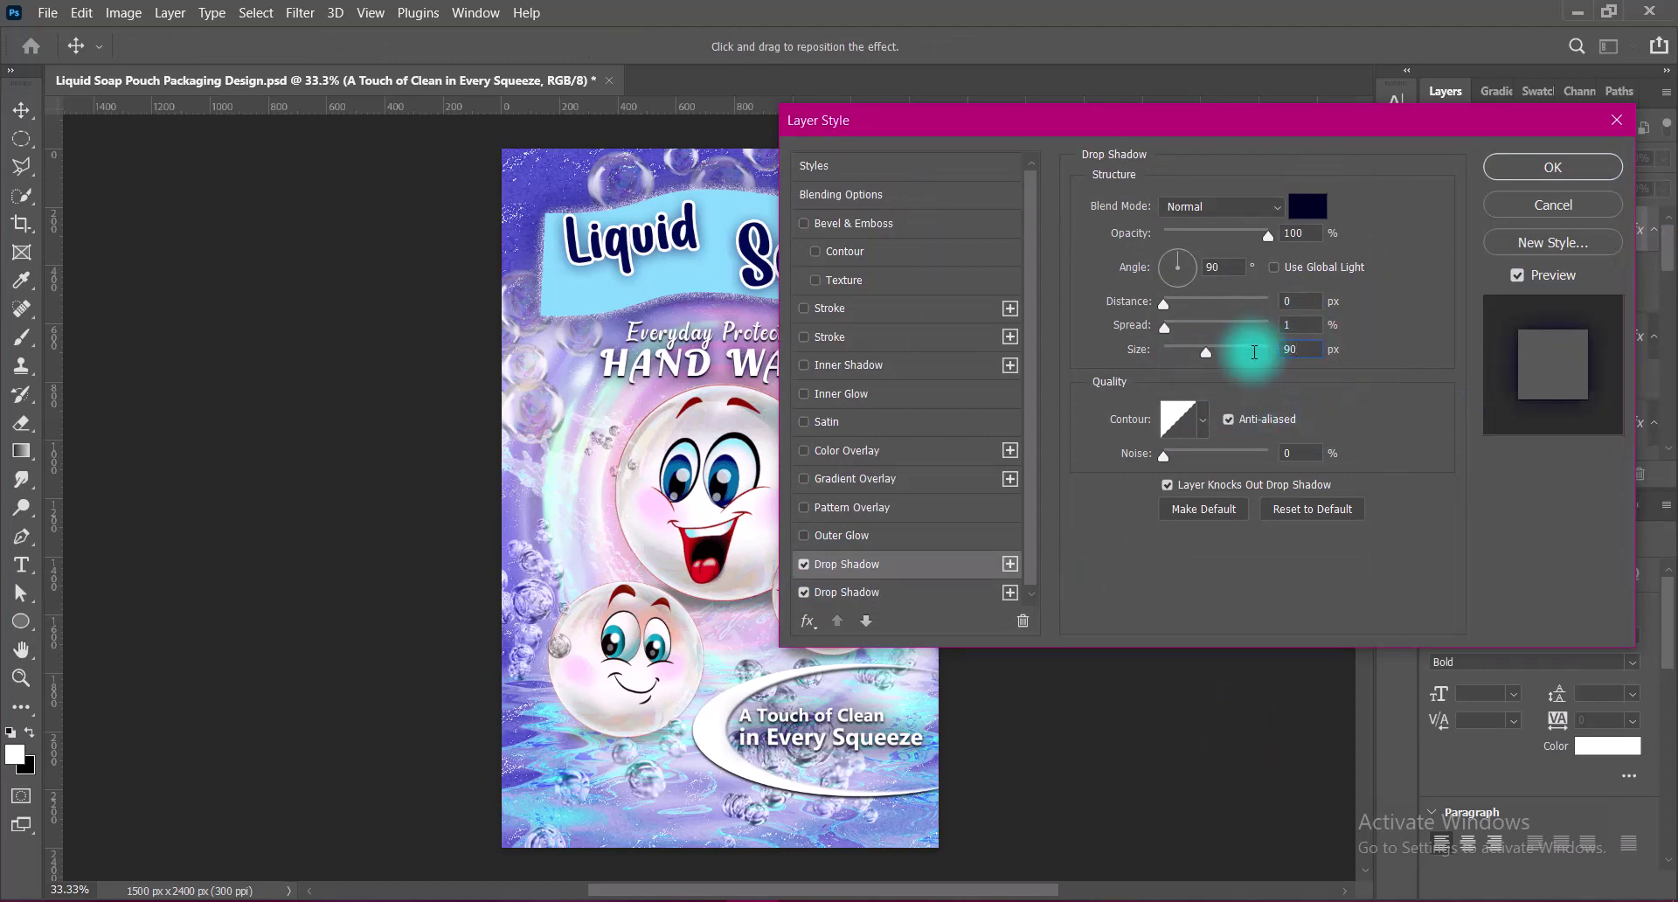
click(1528, 168)
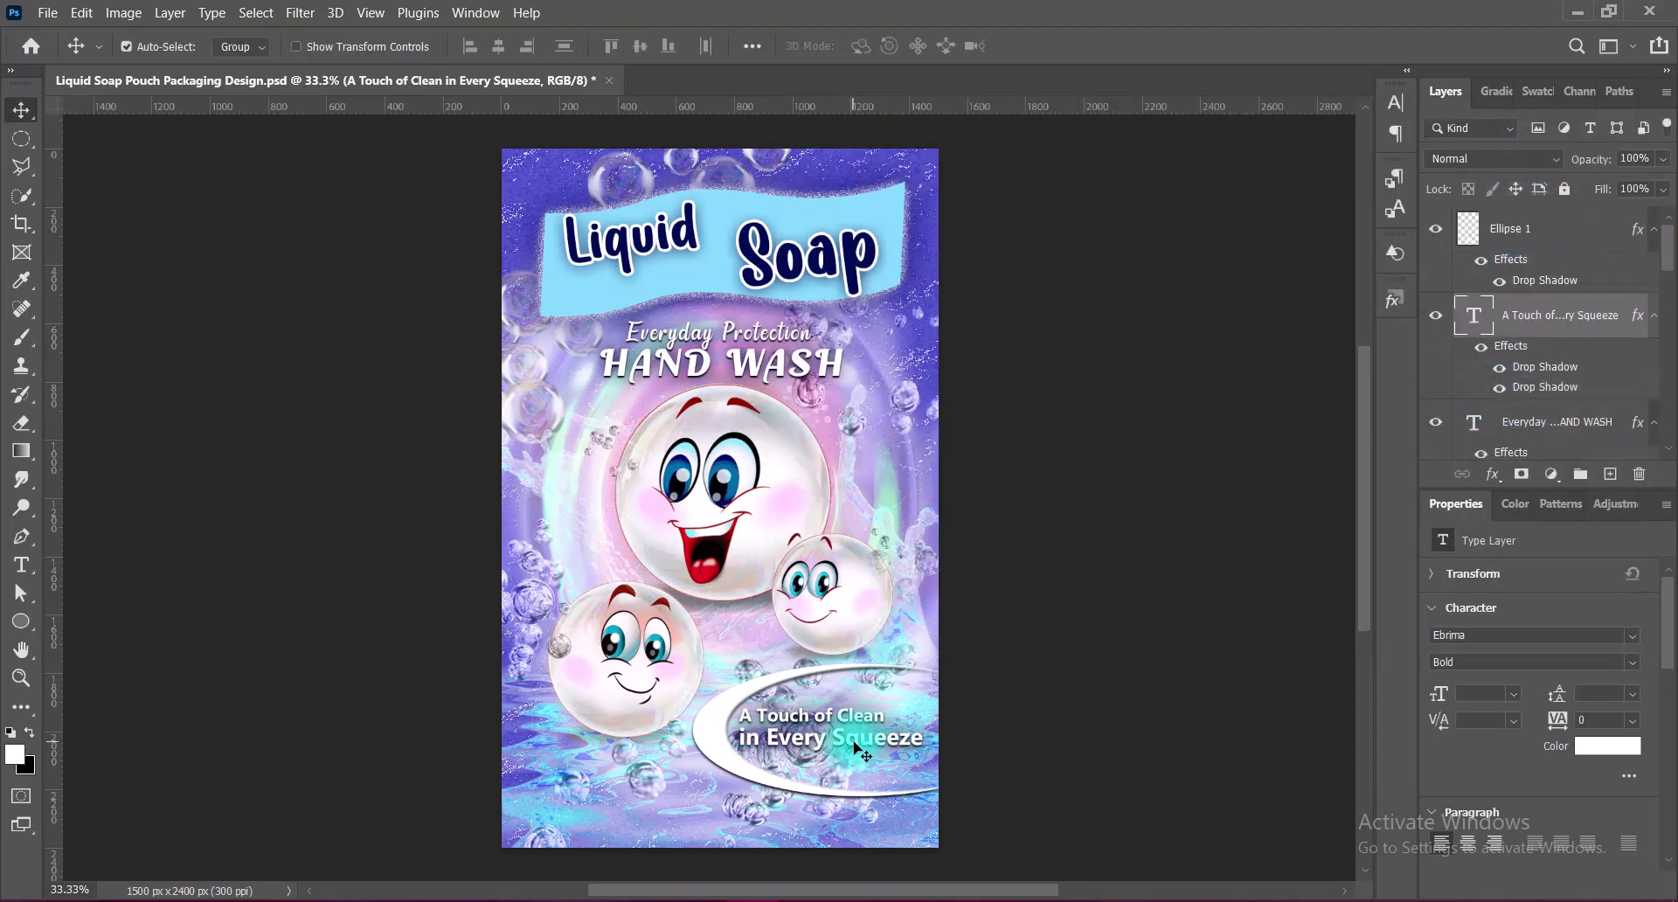
drag(848, 758, 842, 756)
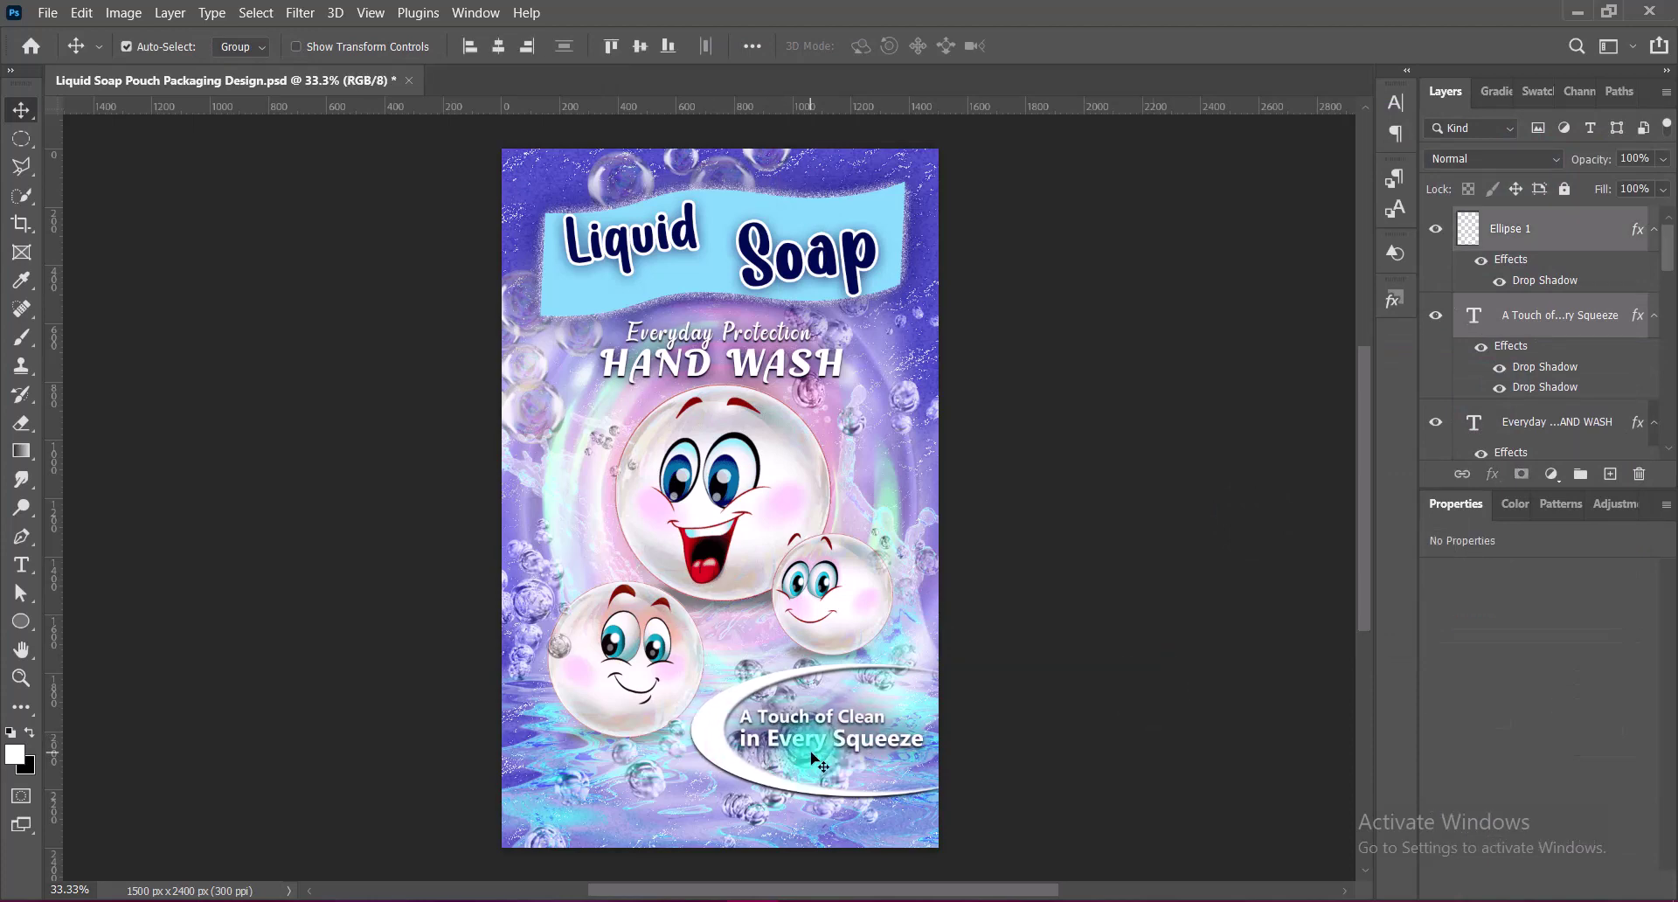
- Type navy Sansation Bold 'weight 500 ml' at the pouch's bottom left, with 500 at 30 pt
click(1610, 474)
key(t)
click(316, 45)
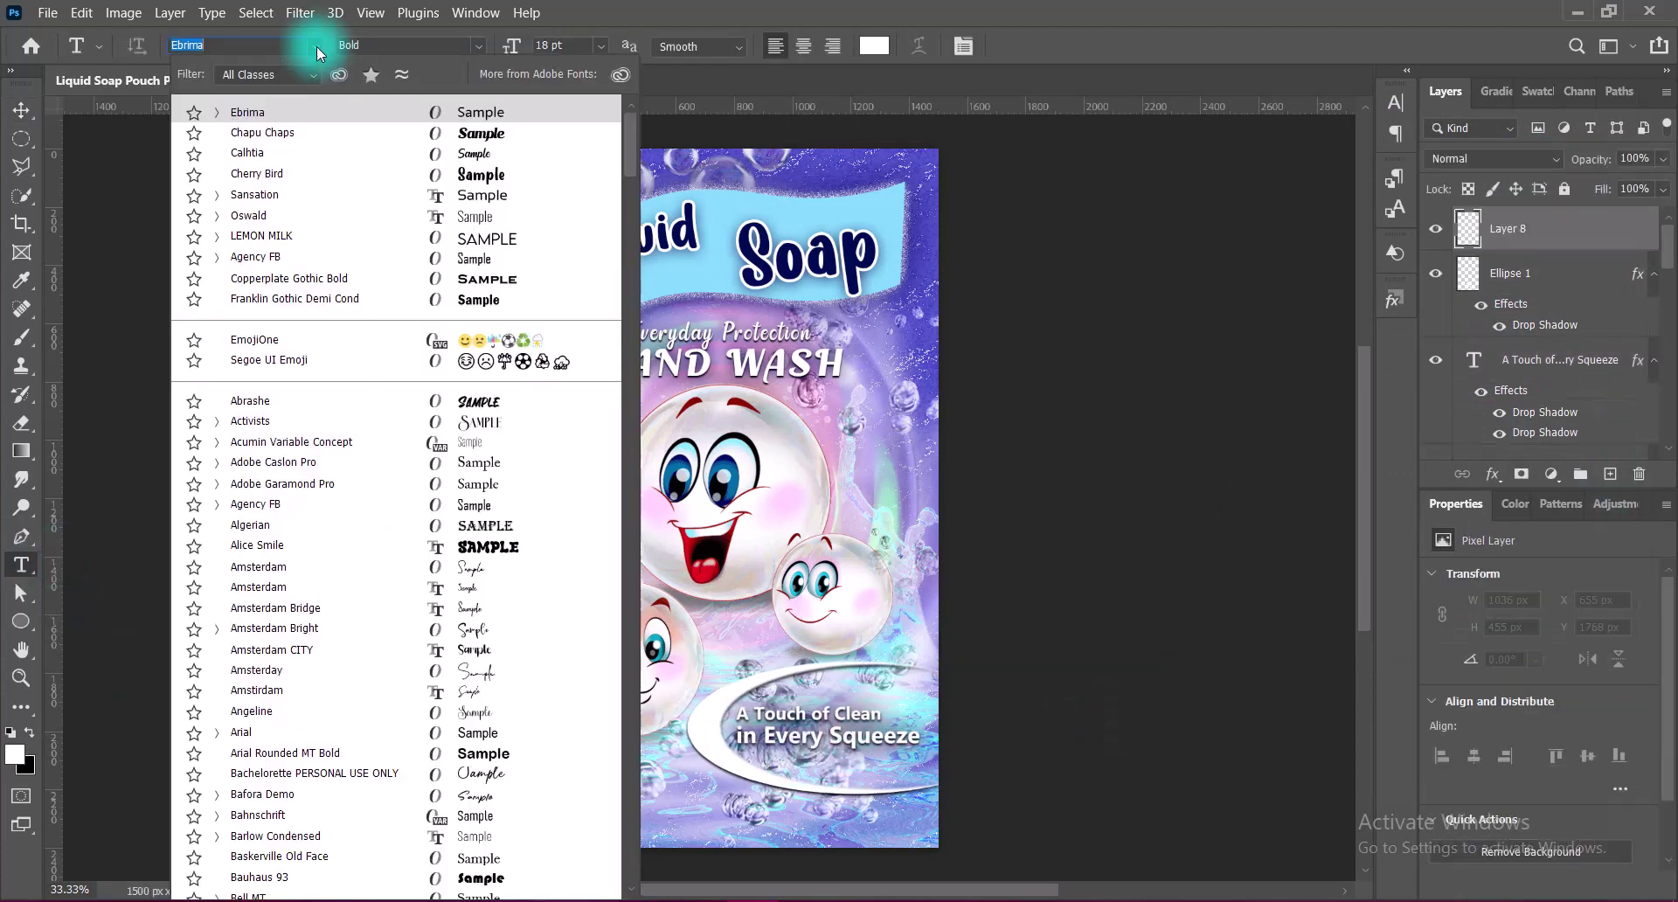
click(874, 46)
key(Return)
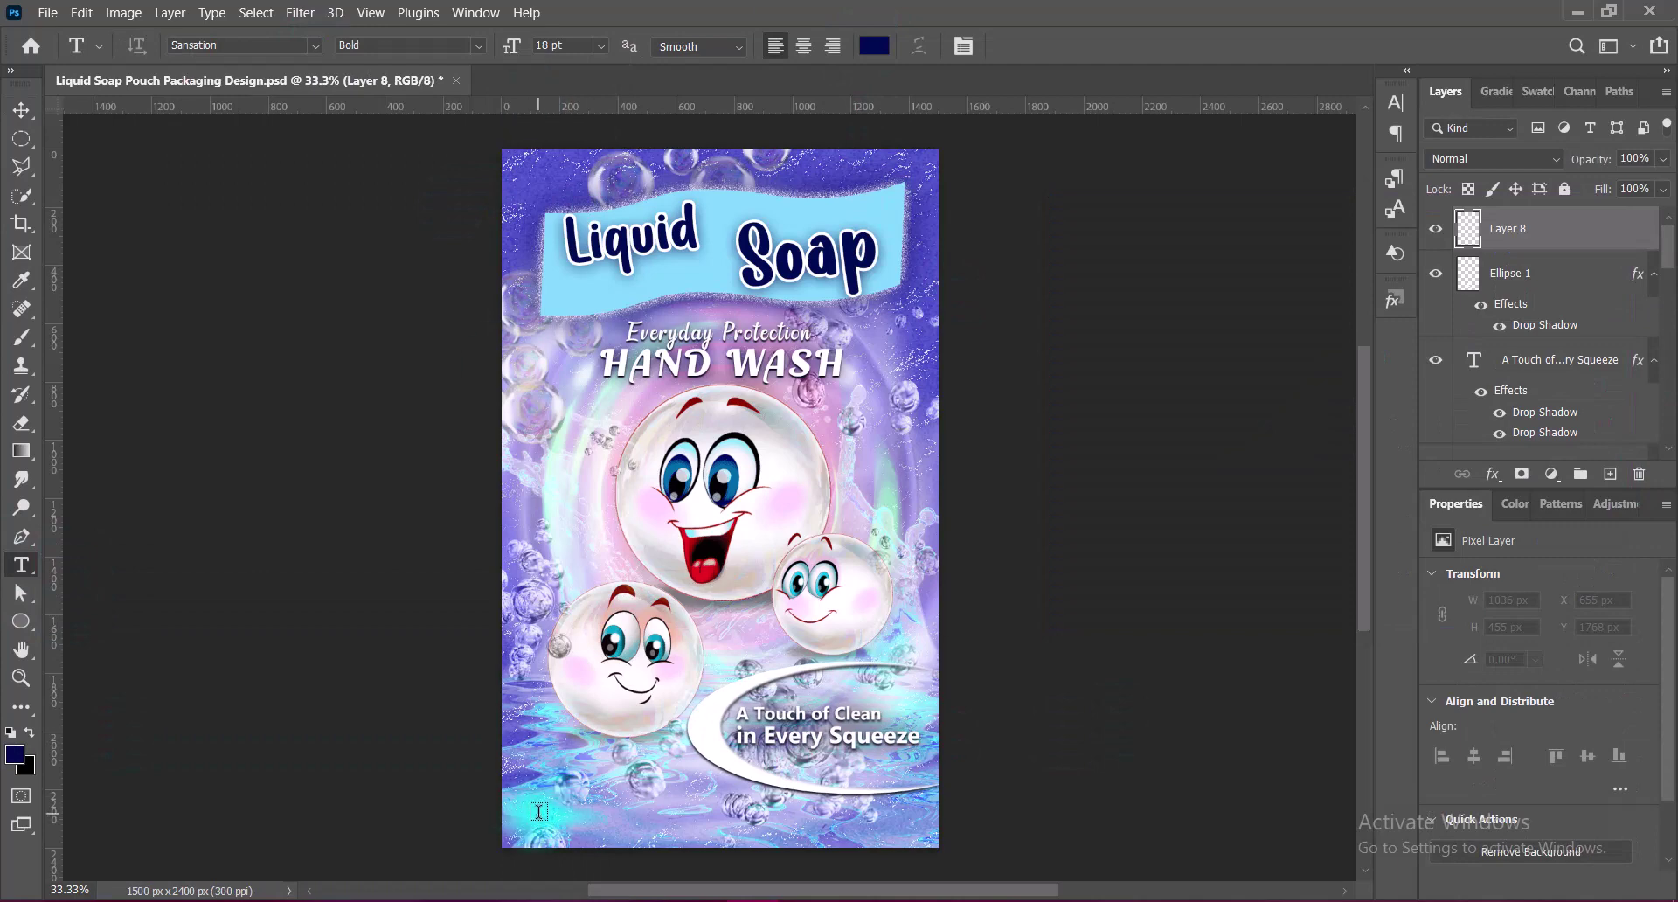
click(540, 812)
text(weight 500 ml)
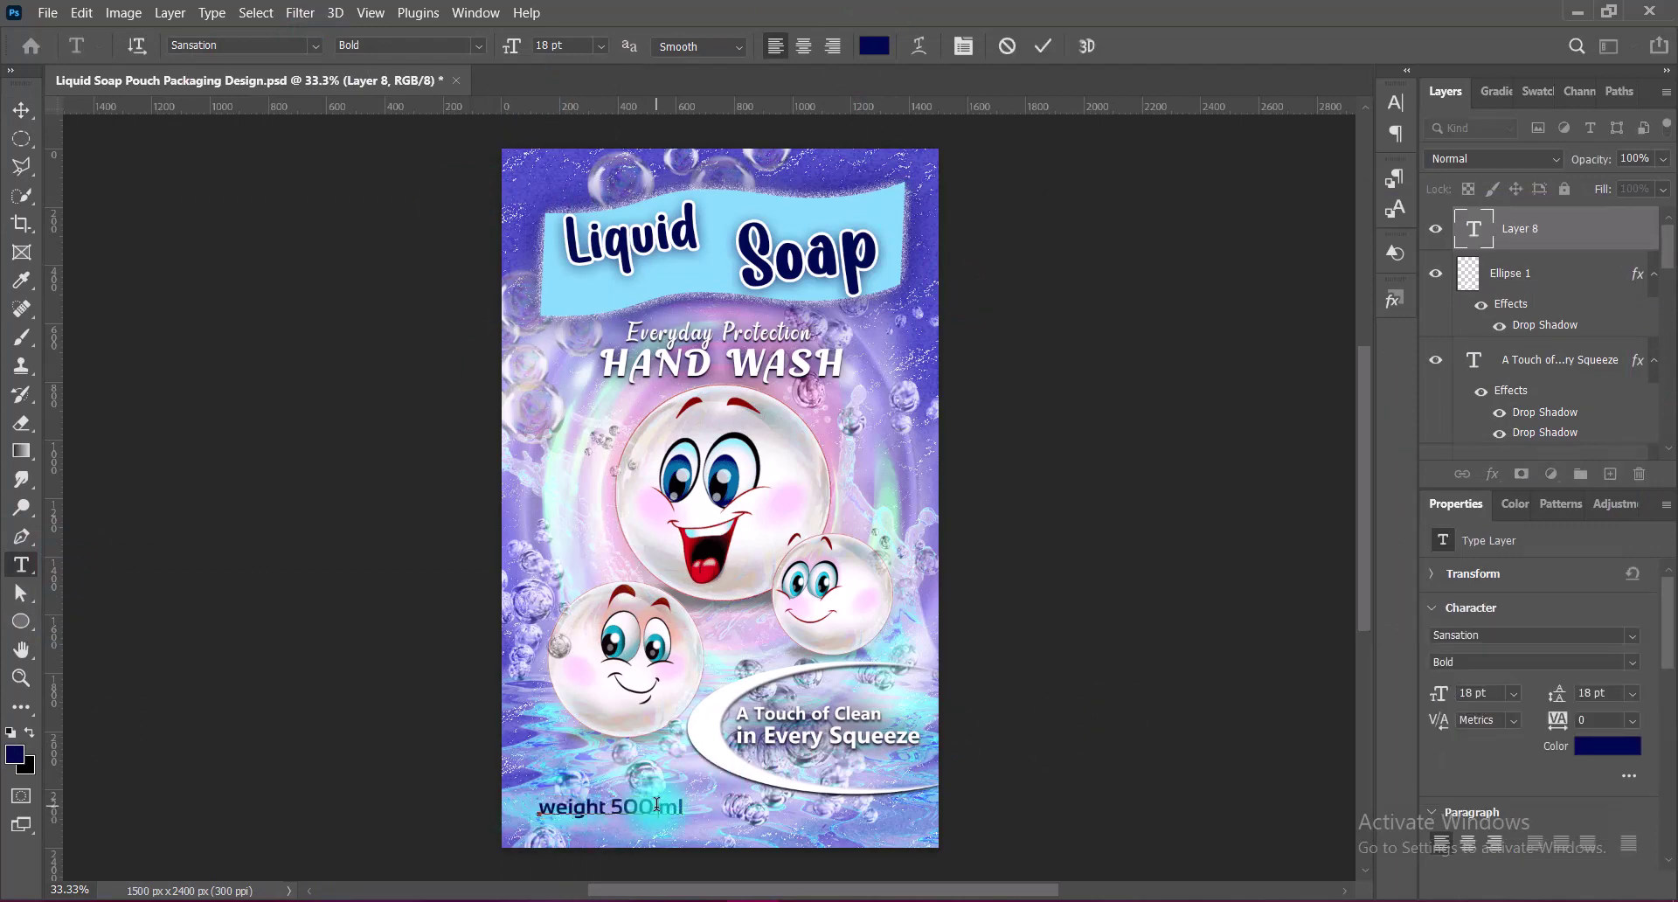
click(601, 46)
click(568, 245)
click(732, 45)
click(708, 115)
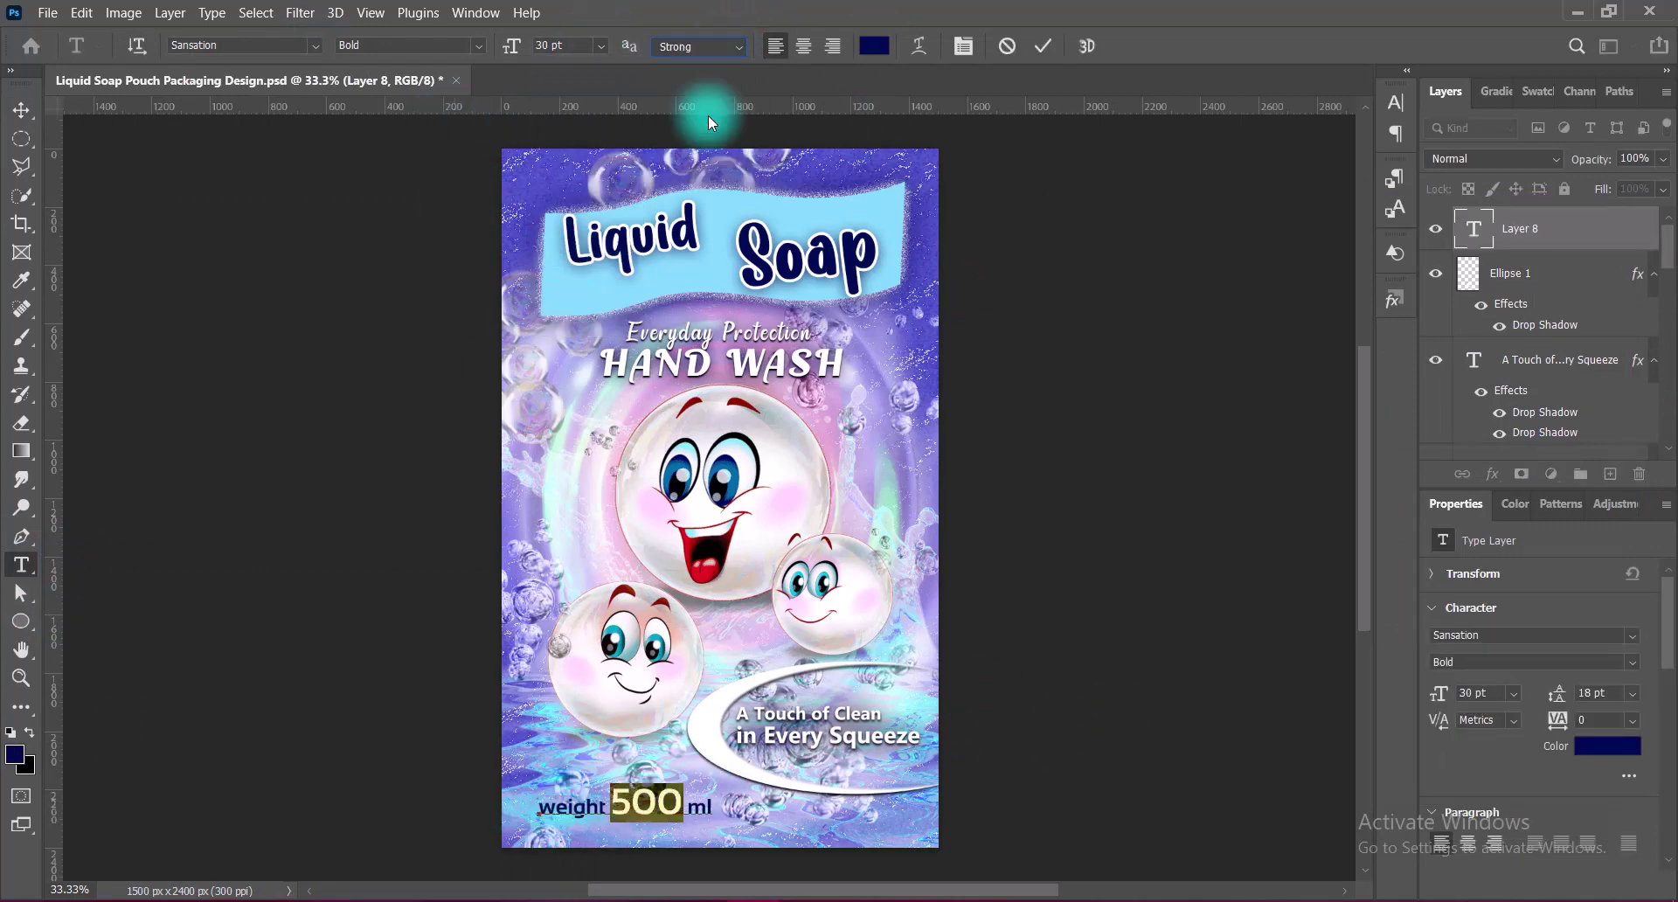
click(1043, 45)
- Give the weight text a white Drop Shadow layer effect
double_click(1617, 228)
click(839, 564)
click(1307, 206)
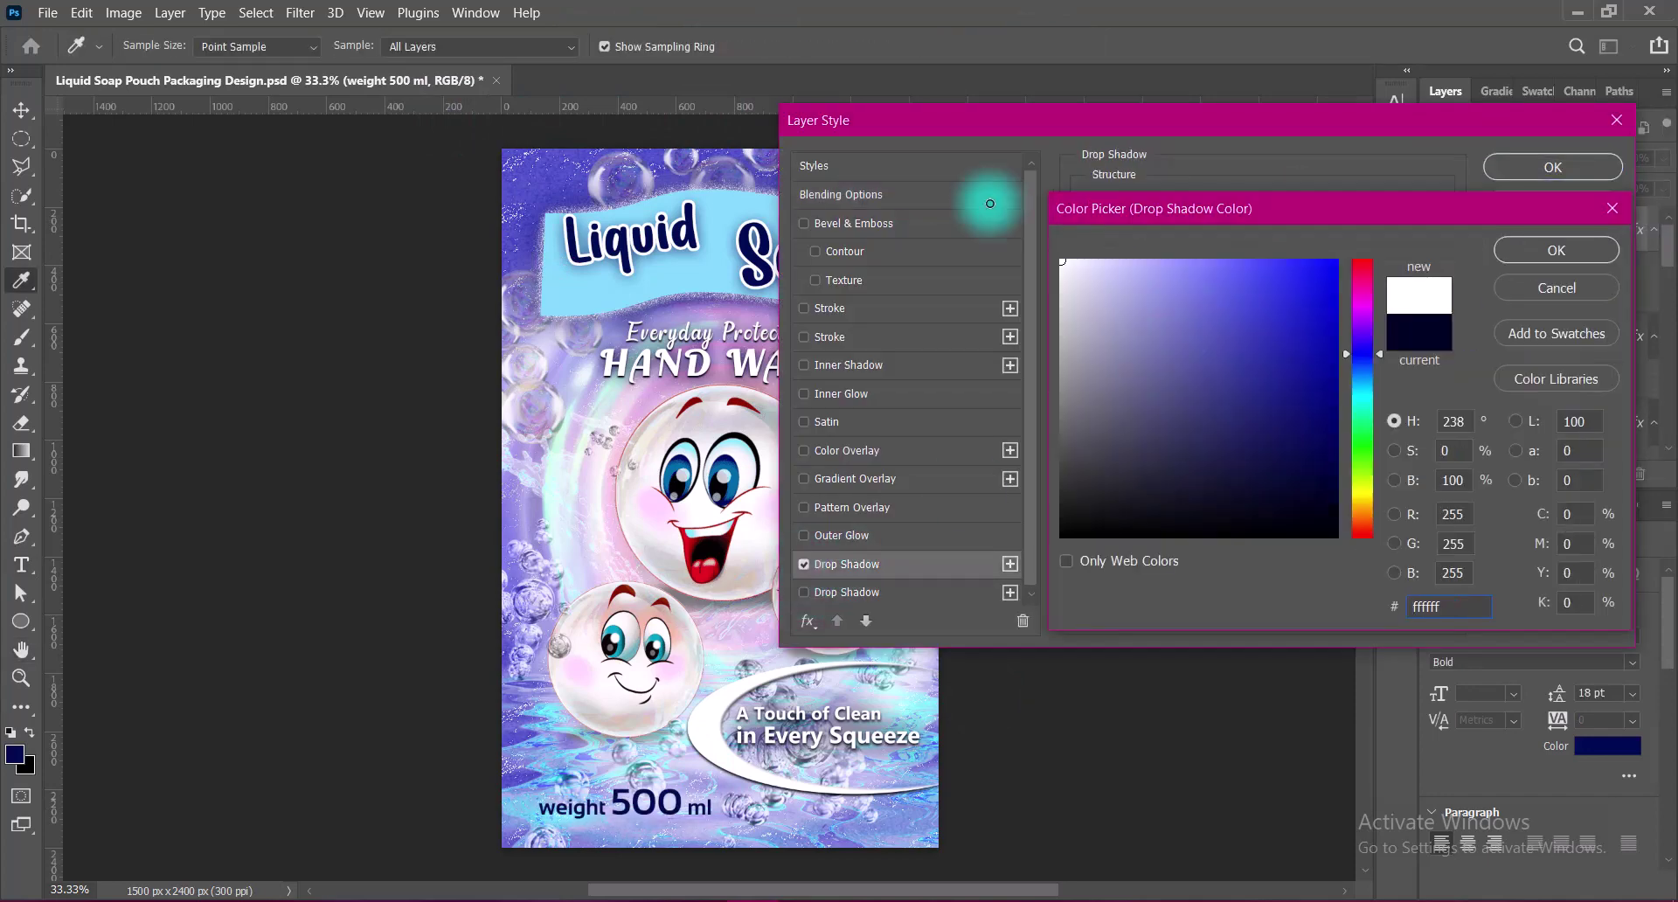
click(1555, 247)
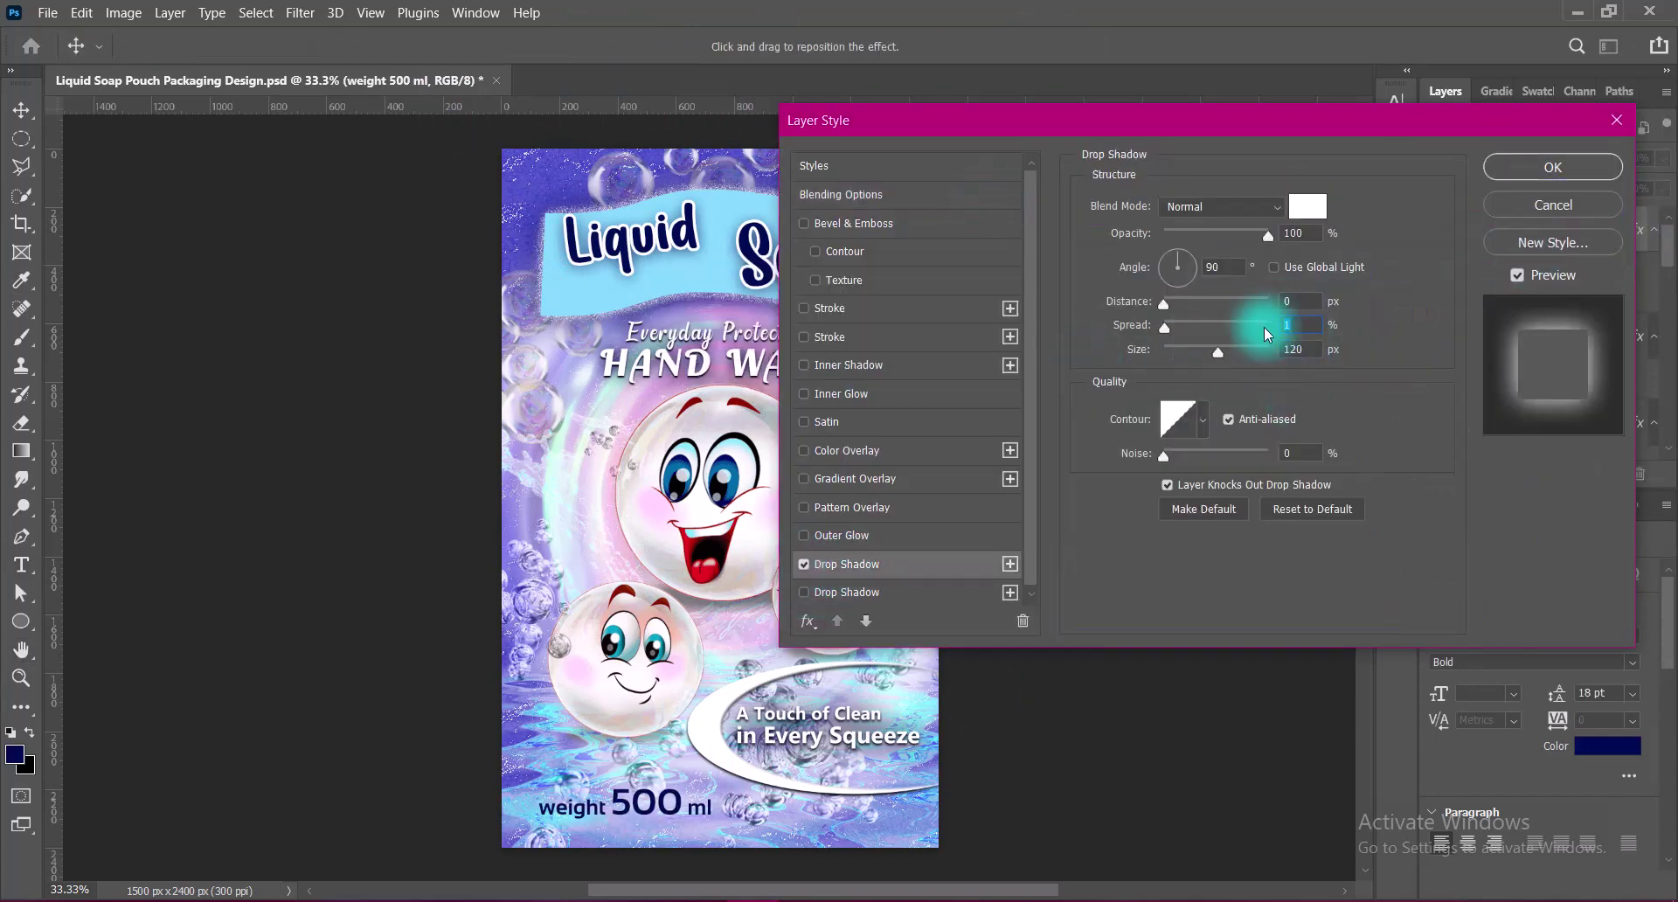
key(Return)
- Scale the weight text down to about 14 pt with Free Transform
key(v)
key(ctrl+t)
drag(711, 822, 635, 811)
key(Return)
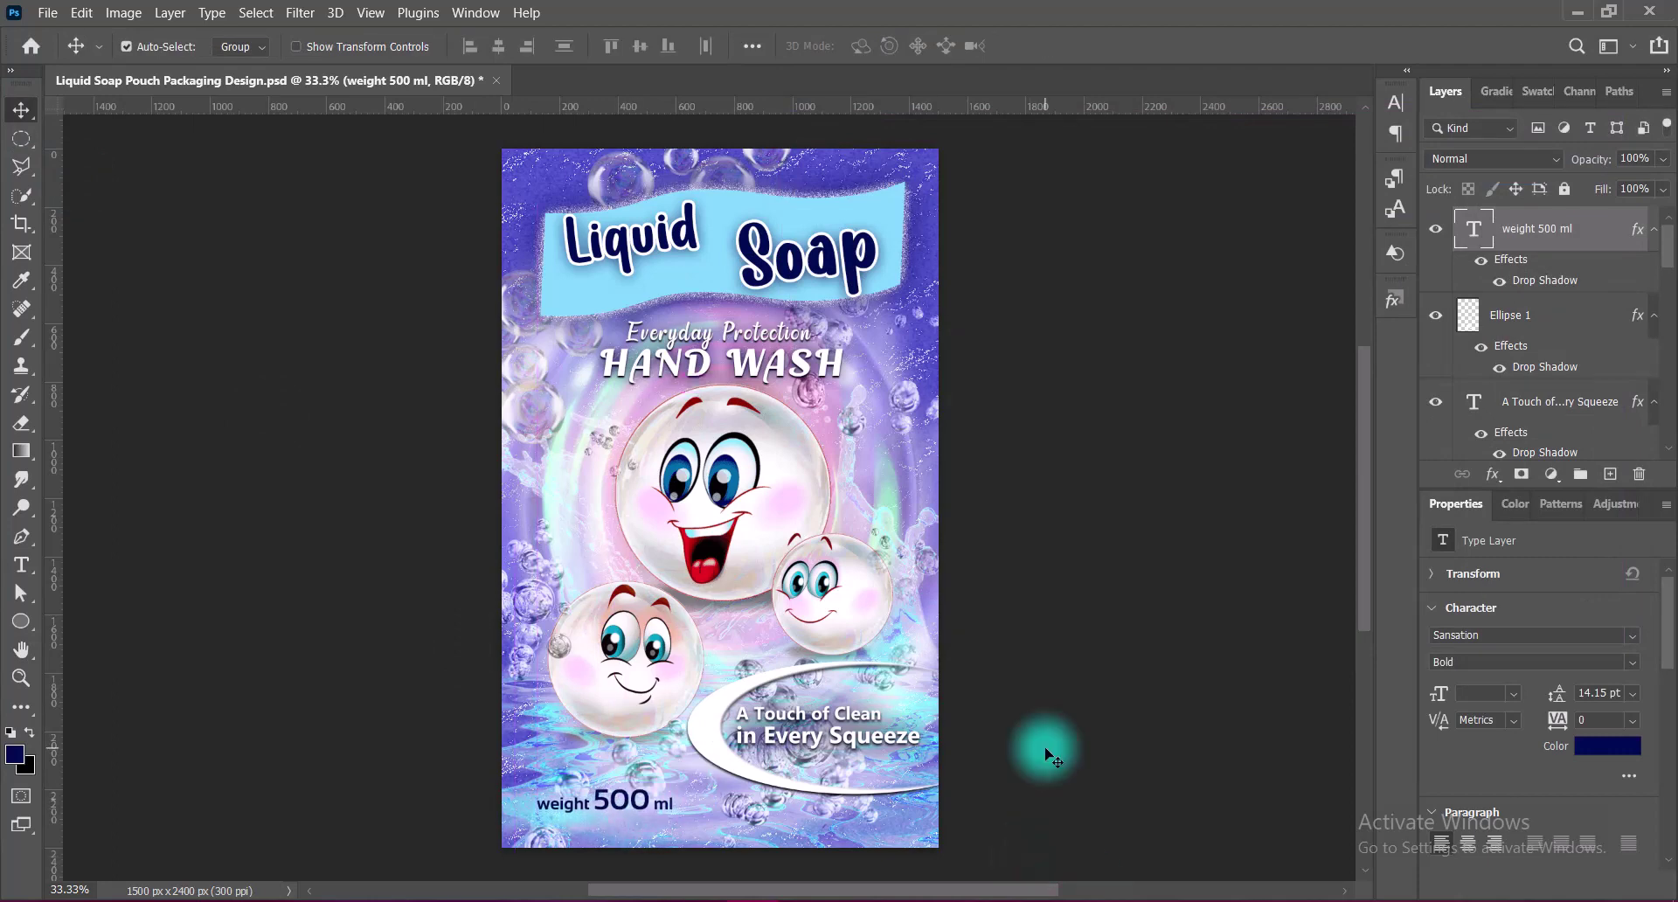
click(1049, 756)
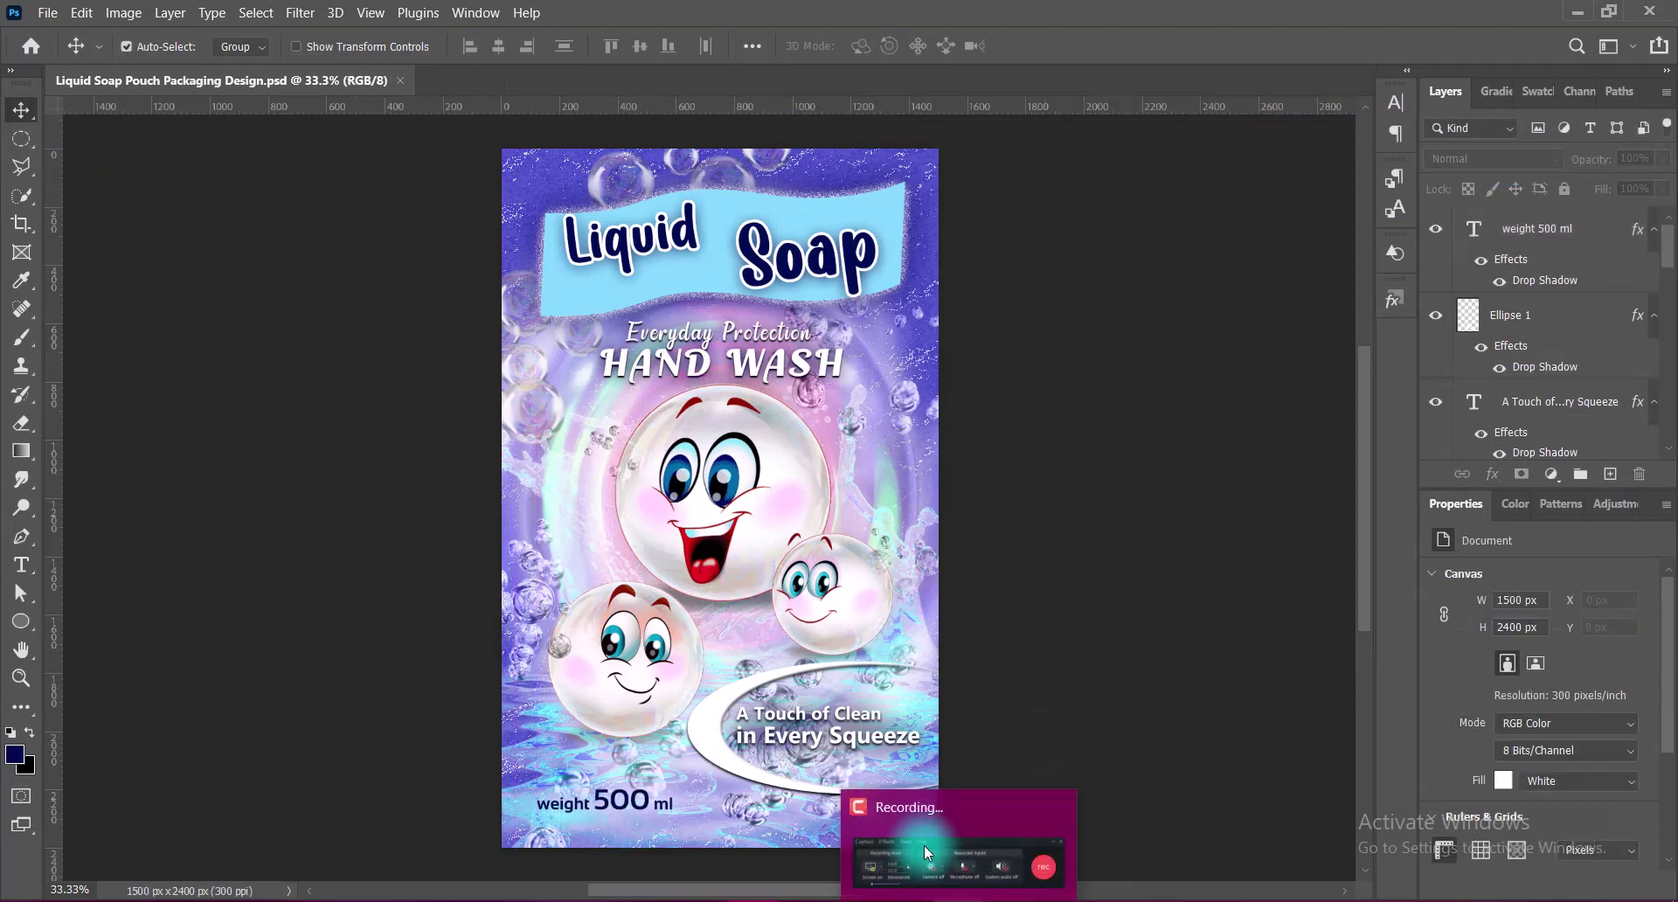
scroll(734, 490, up, 1)
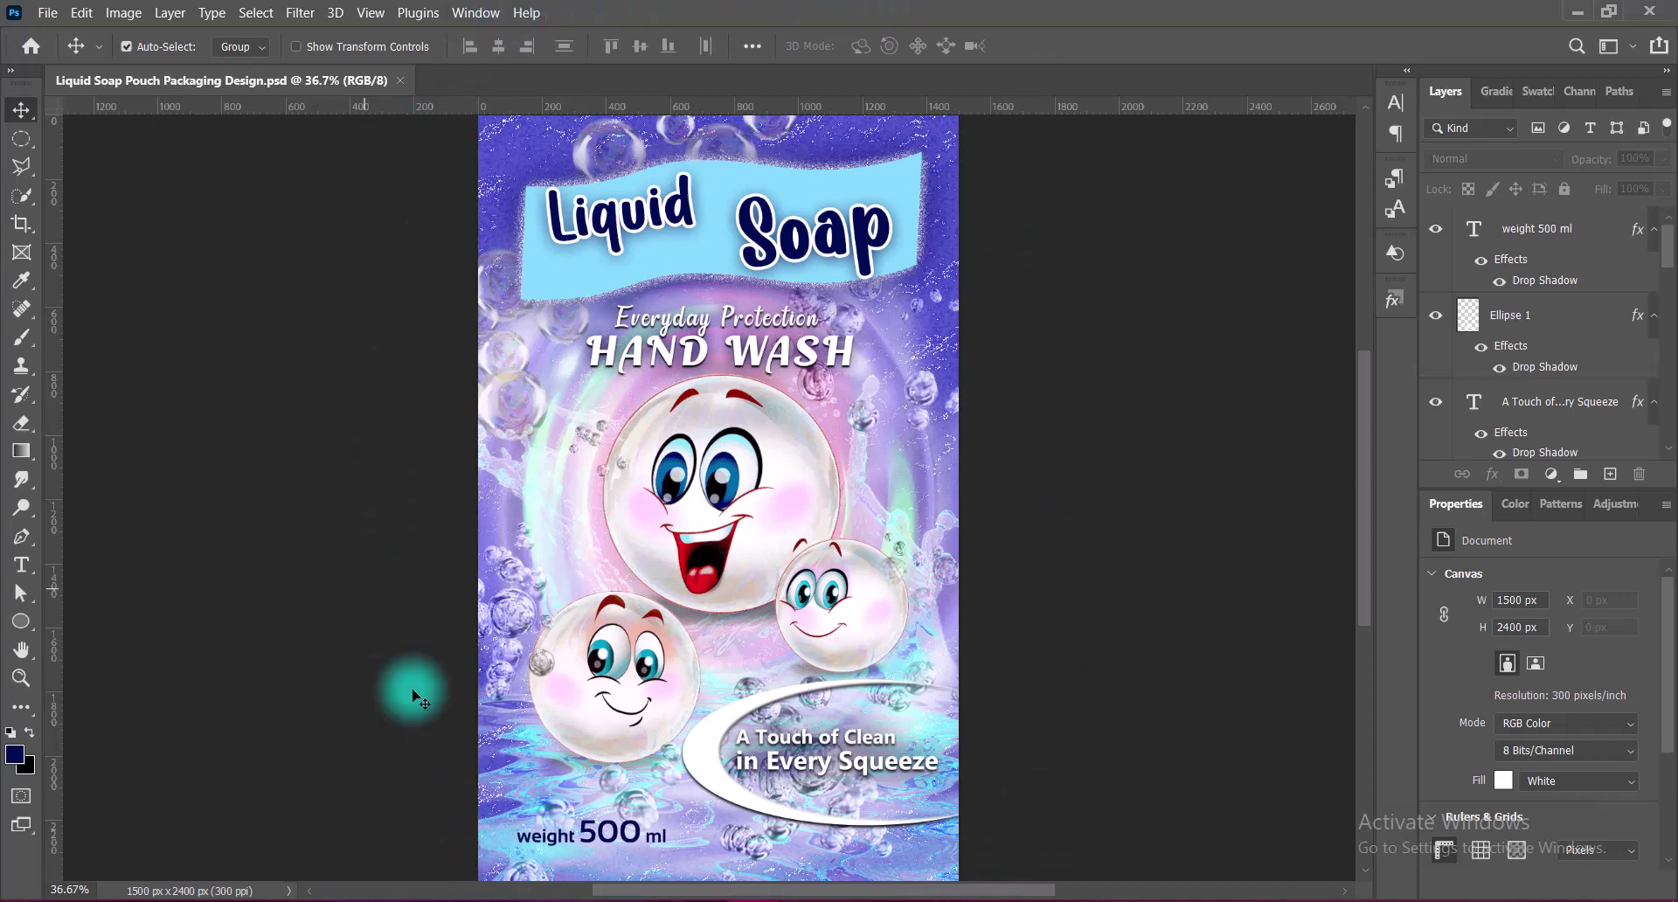
scroll(750, 525, down, 1)
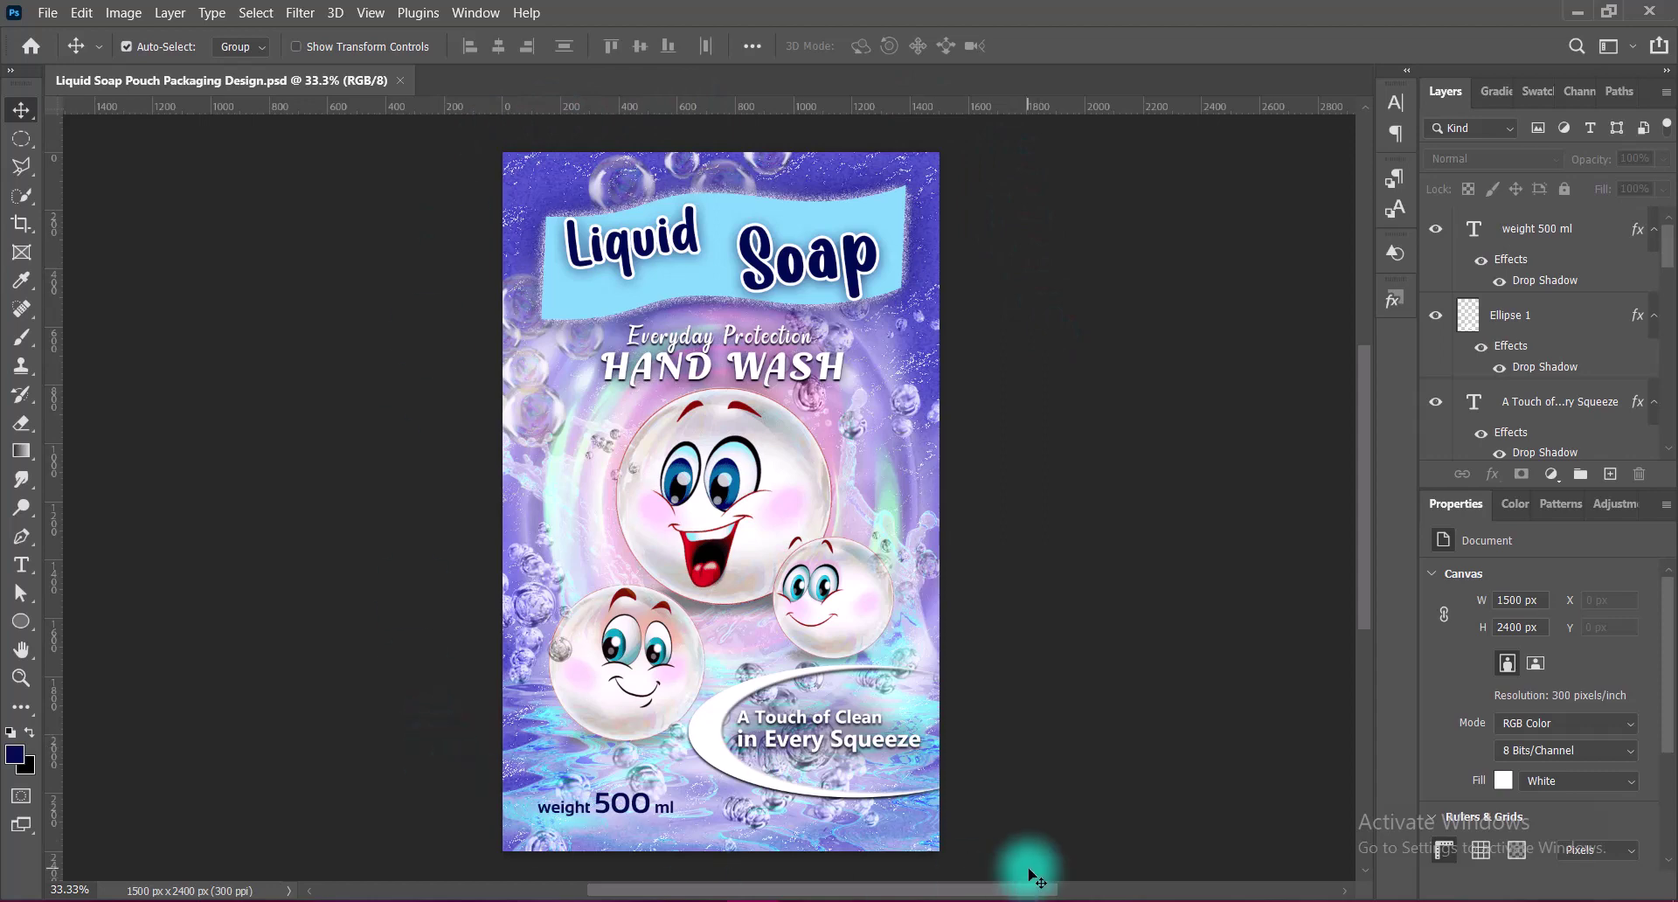
scroll(735, 488, up, 1)
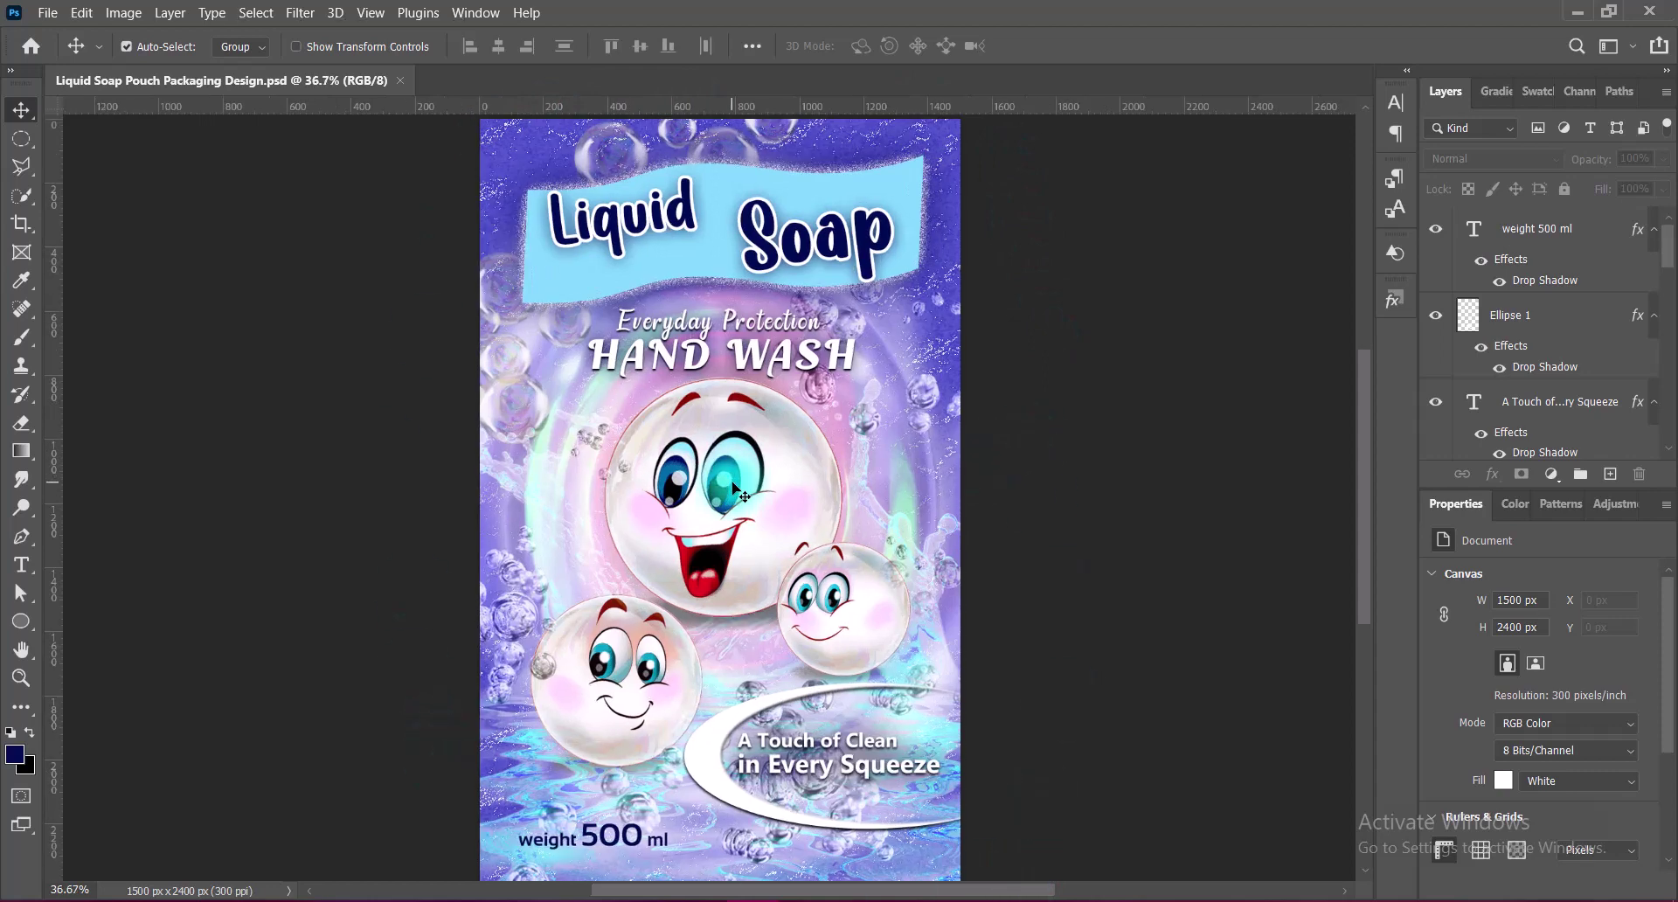
scroll(735, 488, down, 1)
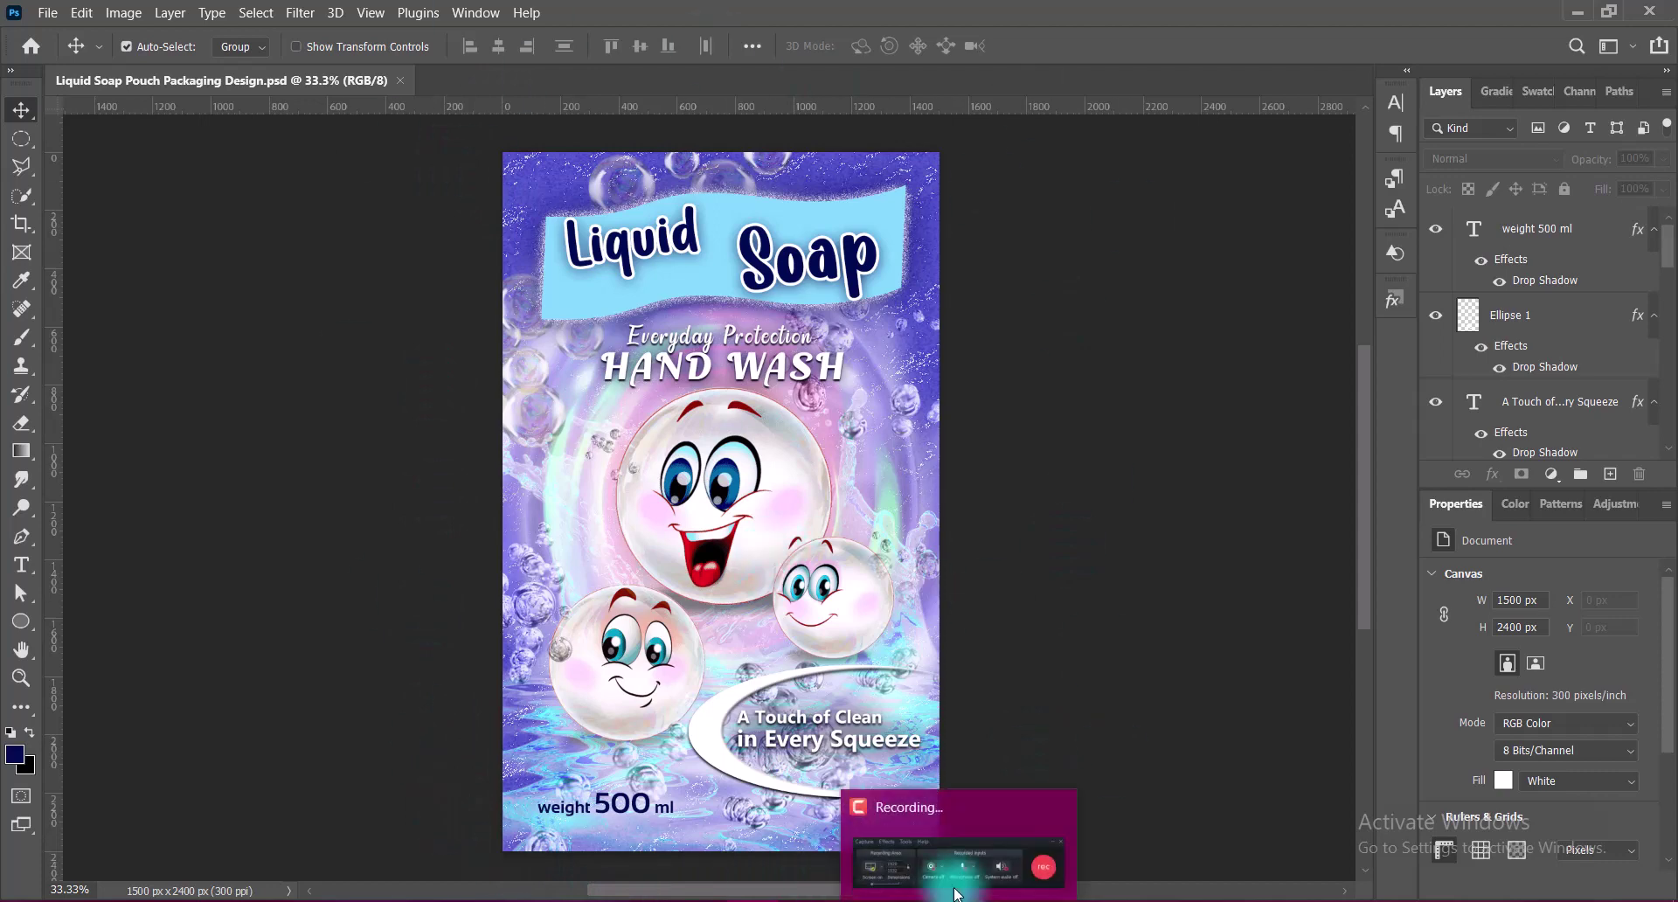
scroll(736, 542, down, 1)
scroll(739, 541, up, 2)
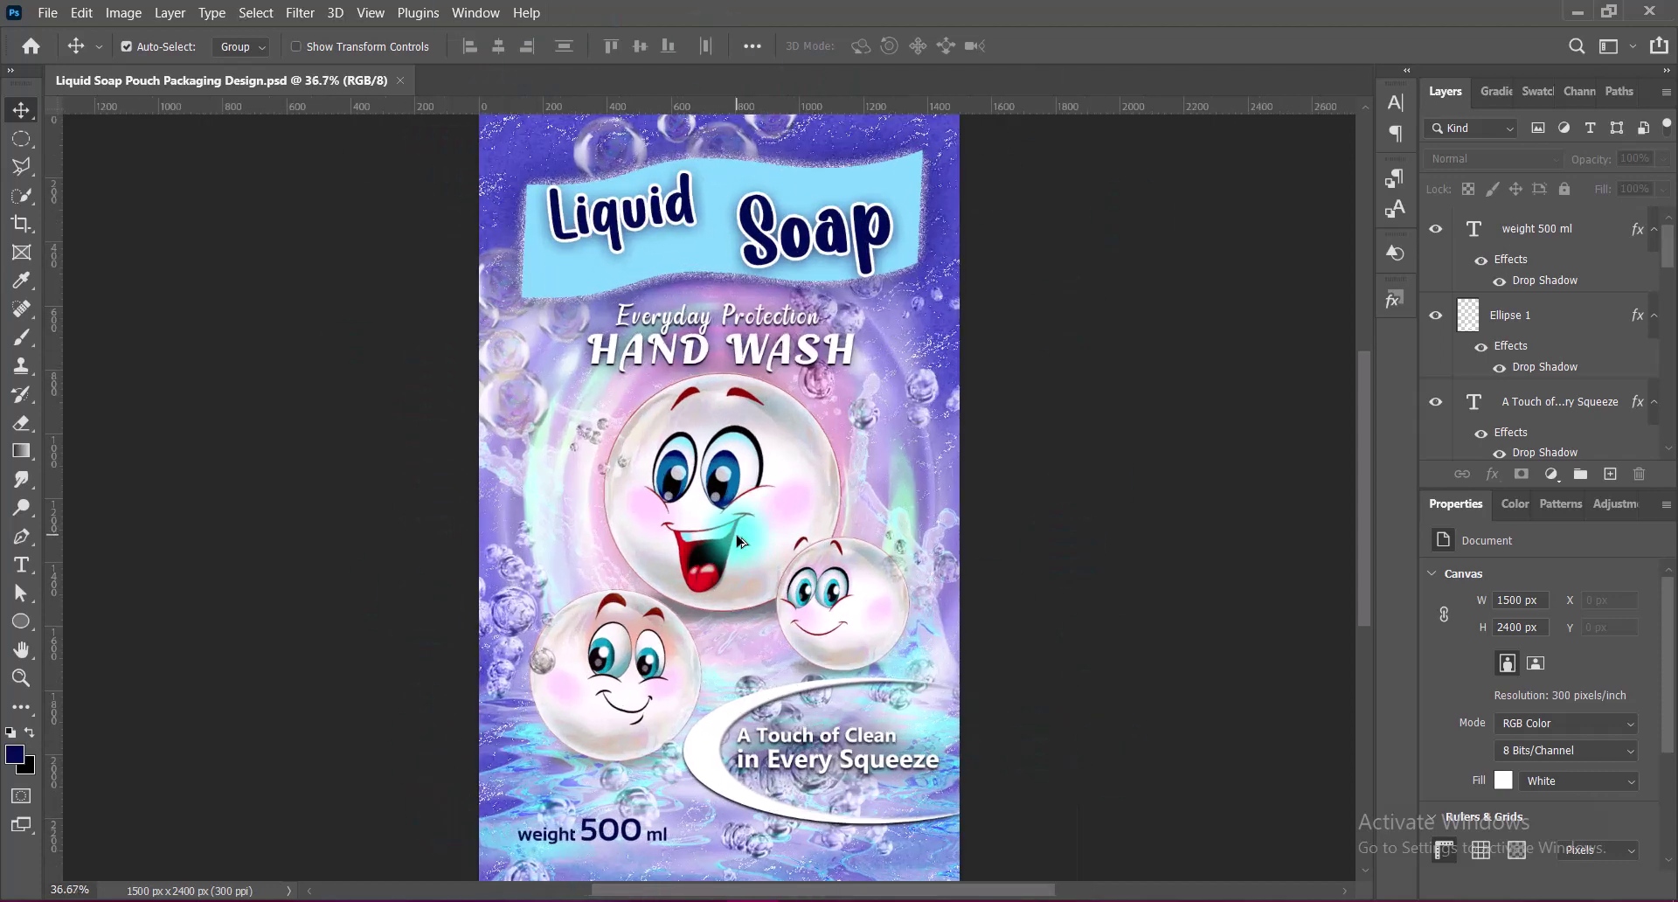
scroll(748, 529, down, 1)
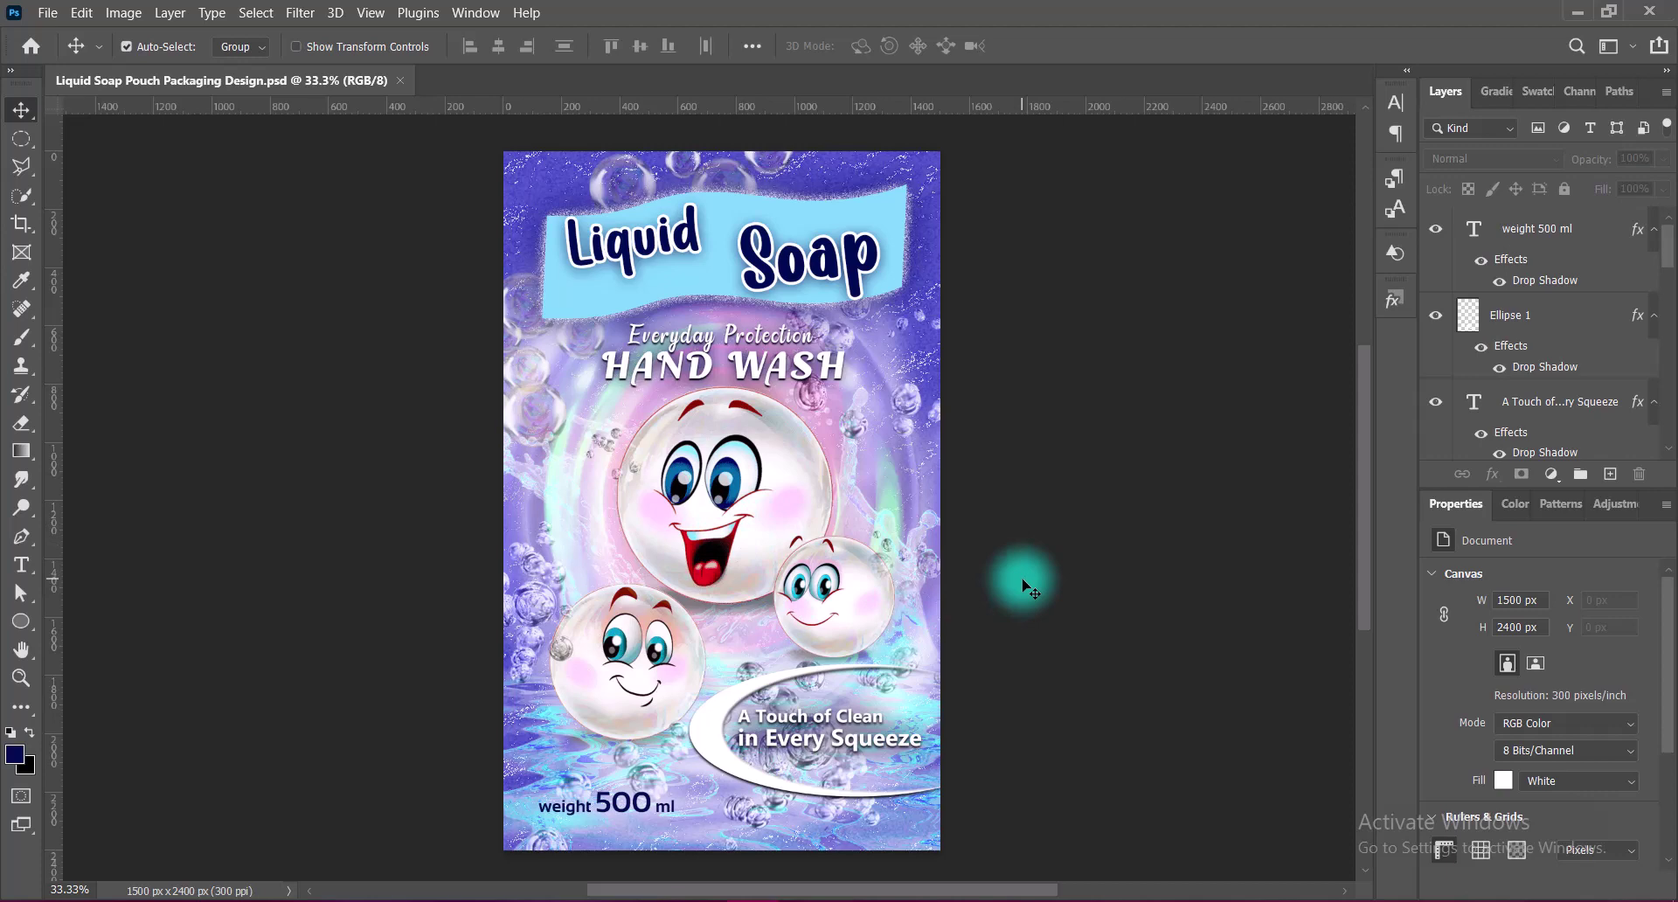